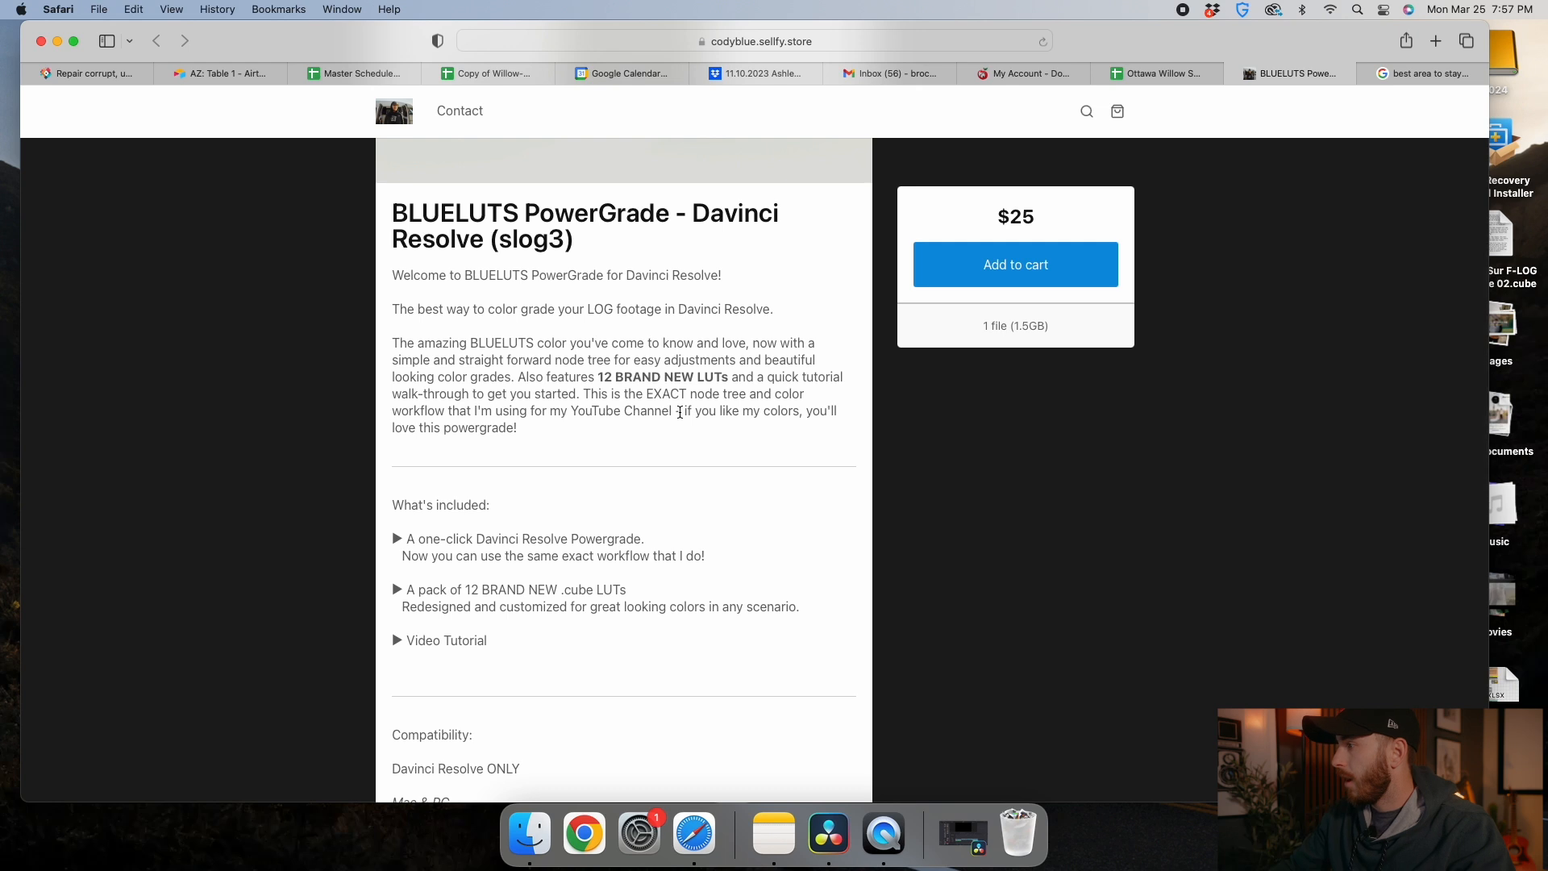
Step: Open the BLUELUTS PowerGrade folder inside the desktop Assets folder and examine the files in its BLUELUTS - Davinci Resolve subfolder
scroll(657, 496, up, 3)
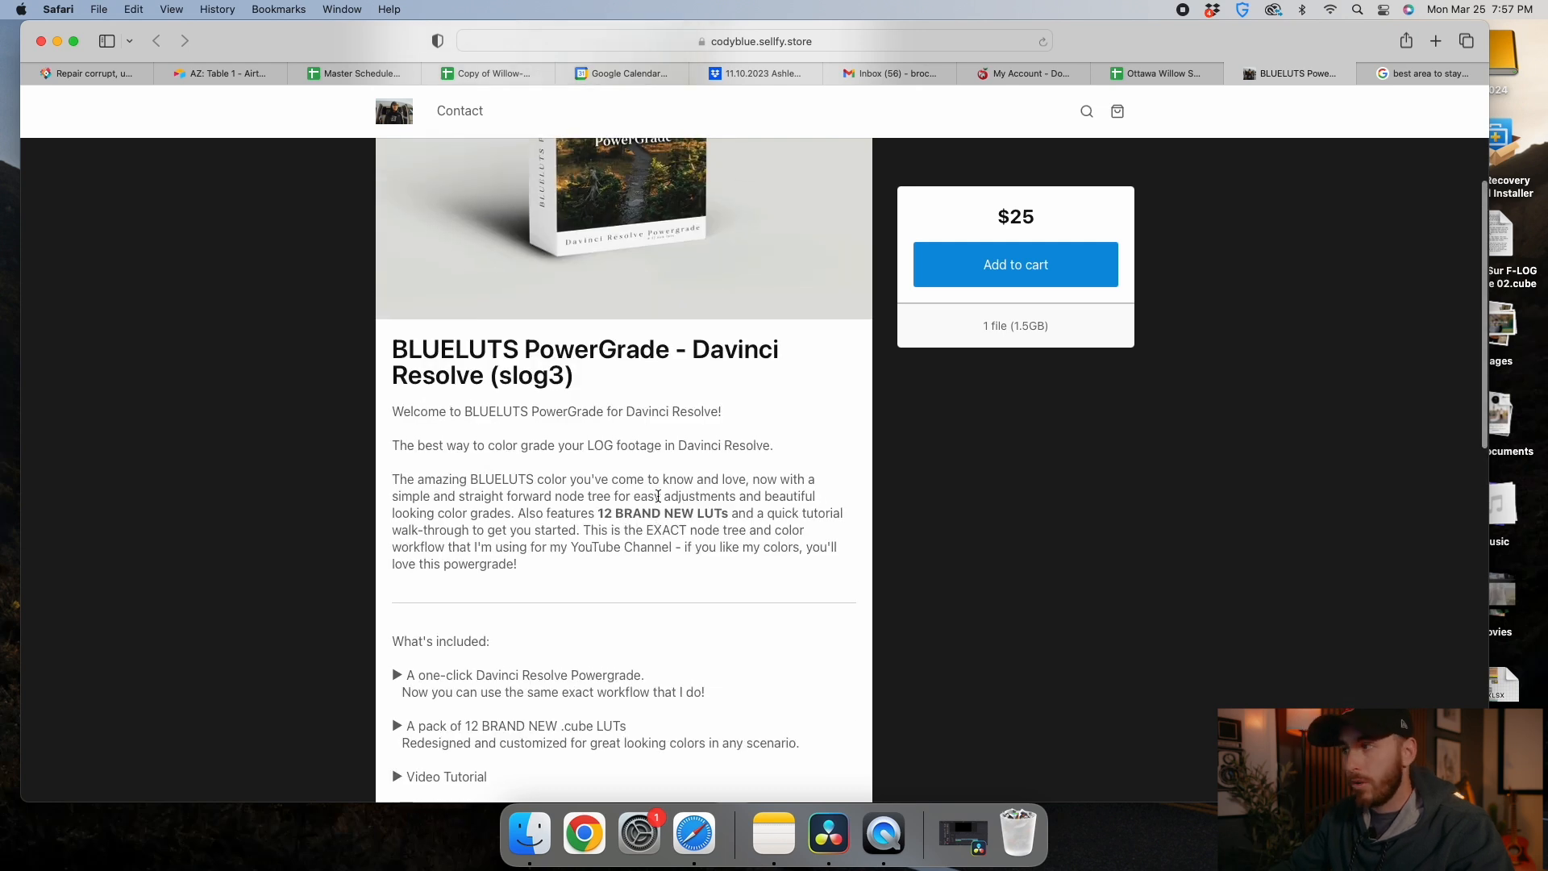
scroll(658, 496, down, 1)
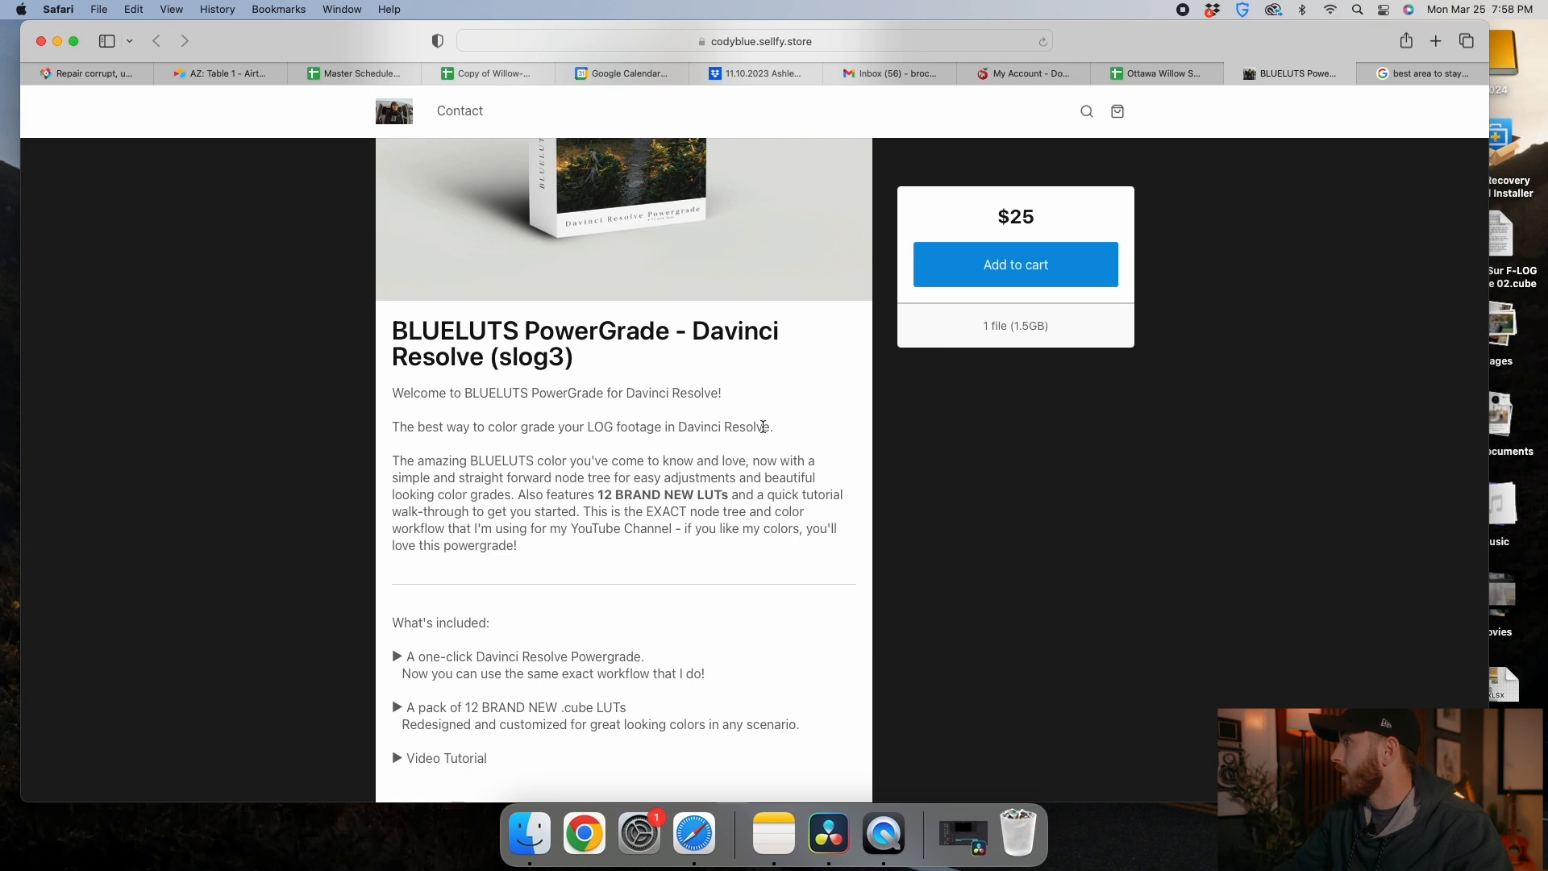
key(F11)
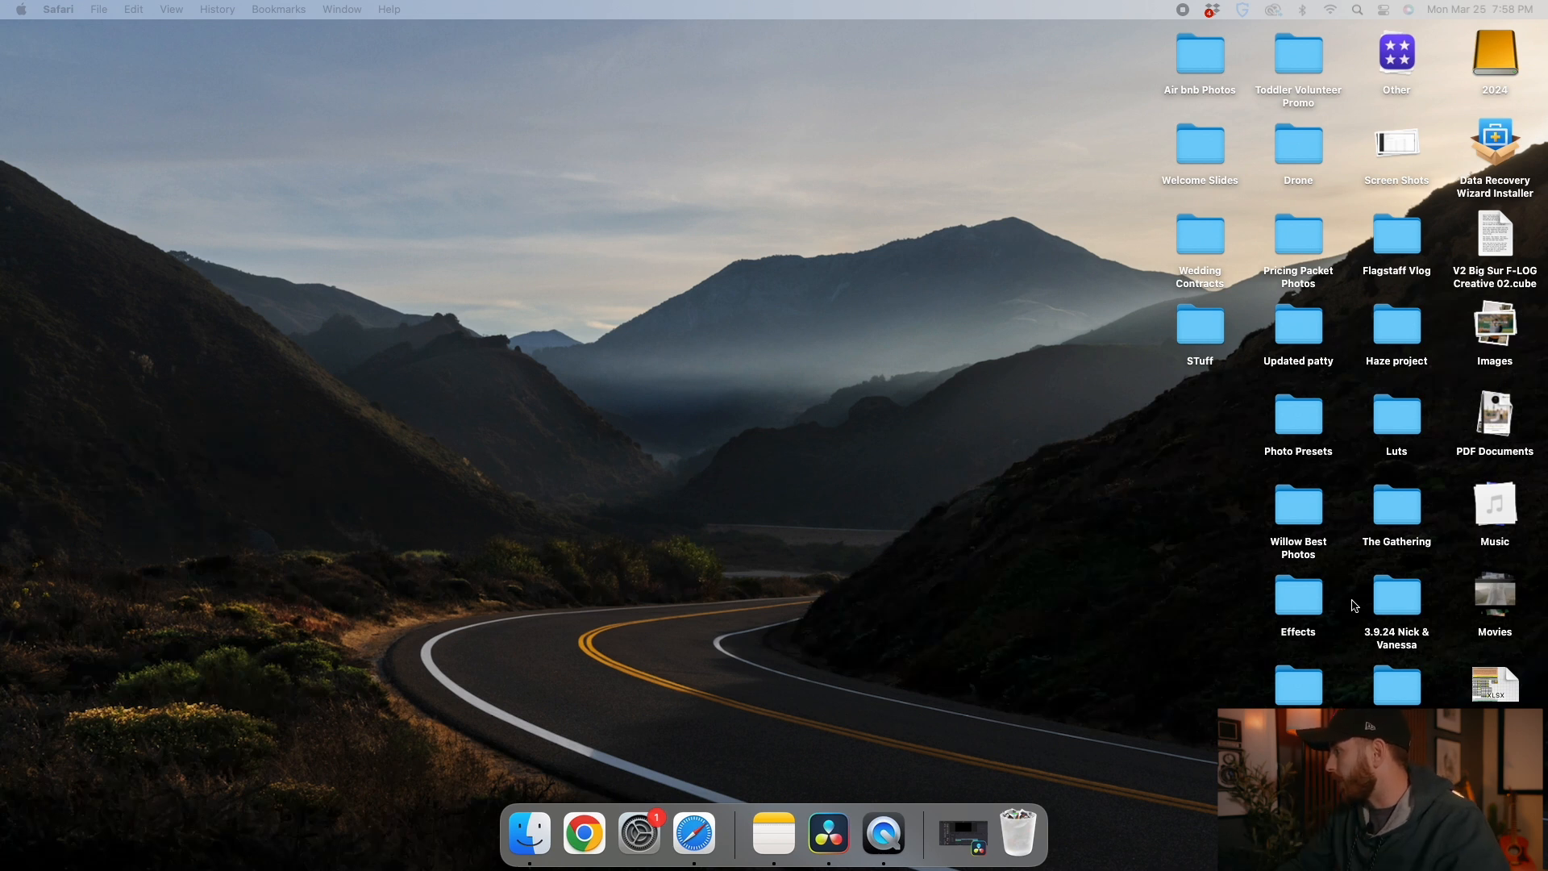
double_click(1389, 687)
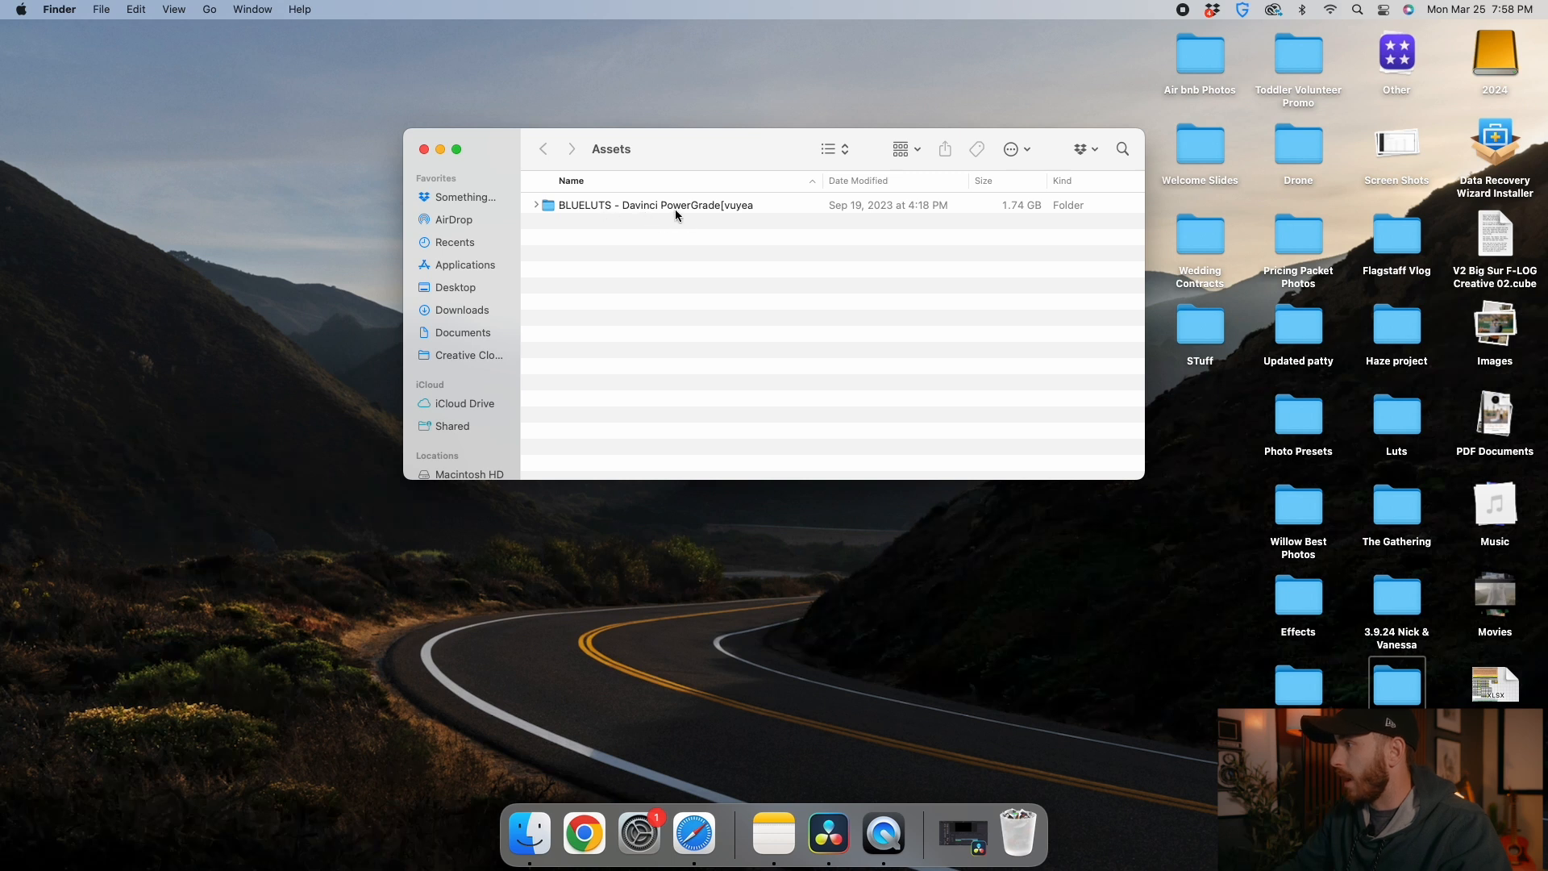
double_click(626, 205)
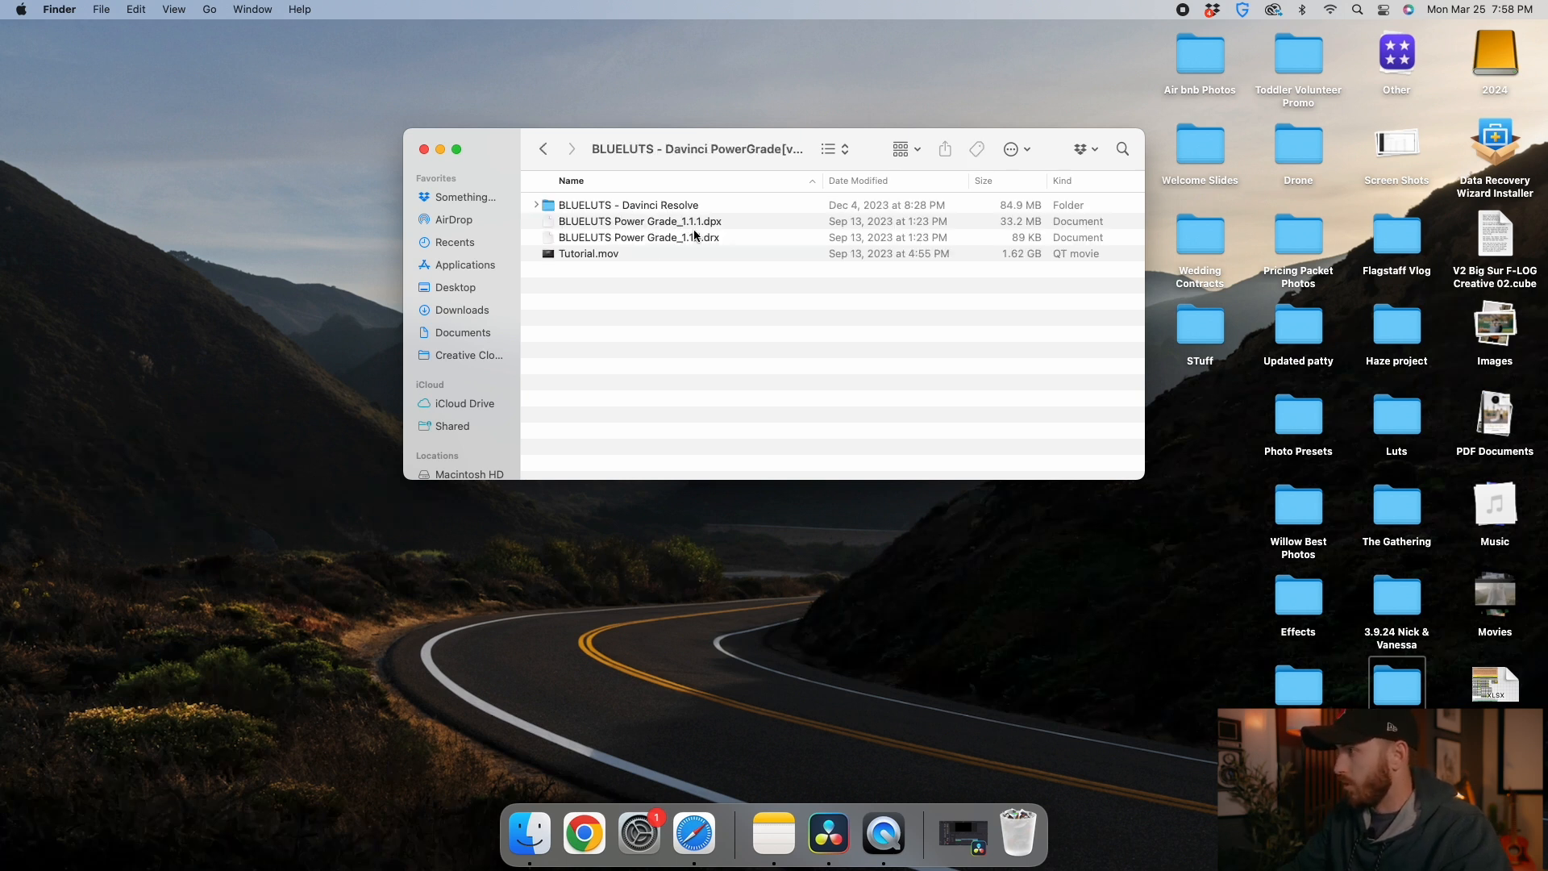
click(541, 208)
click(536, 204)
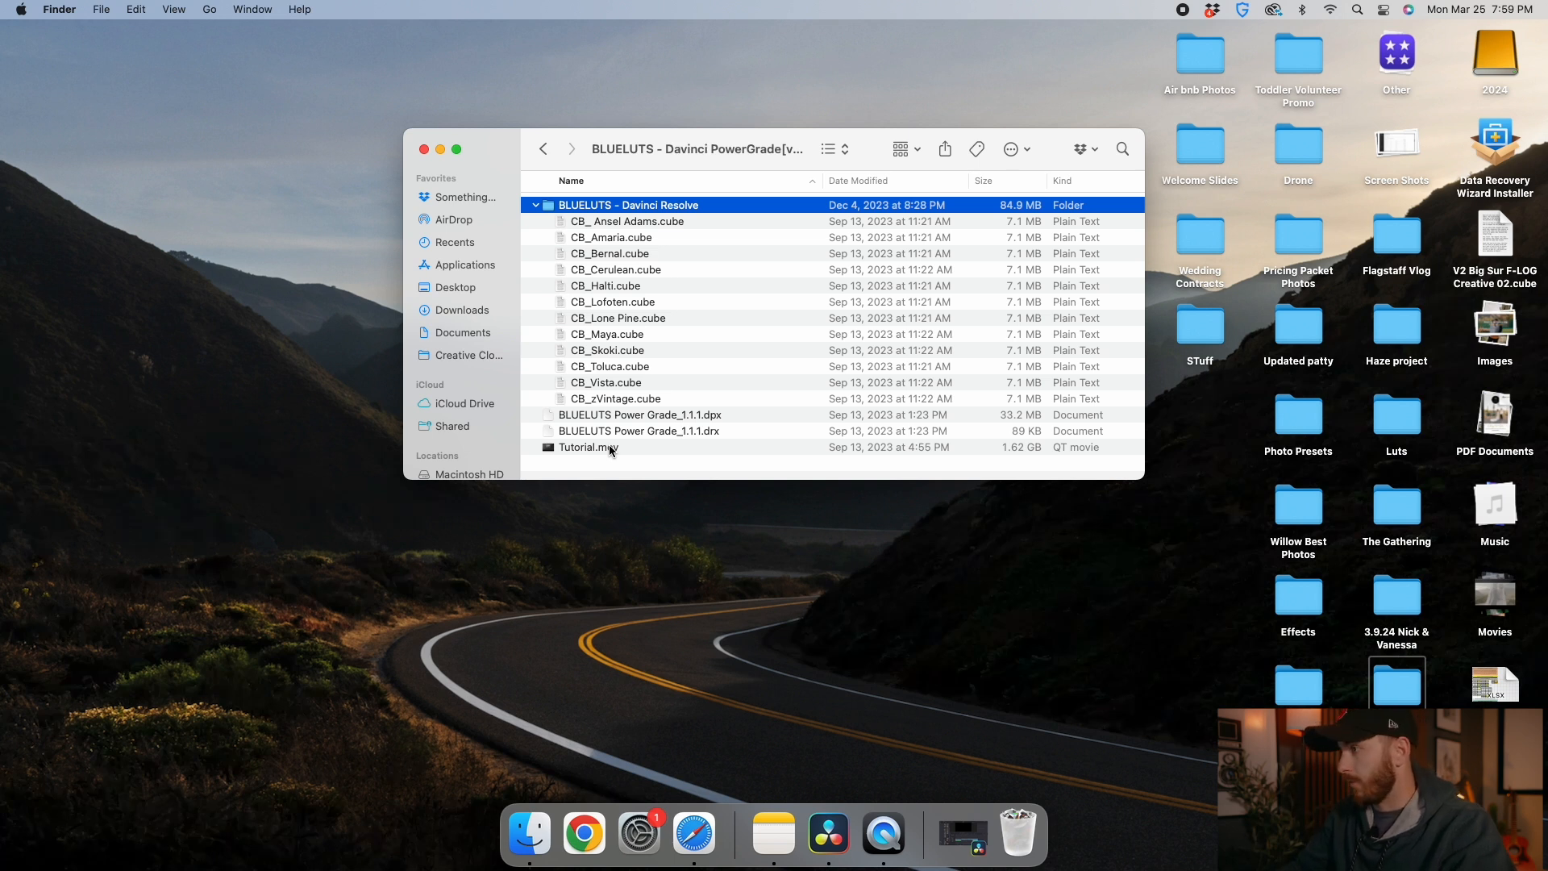
click(424, 149)
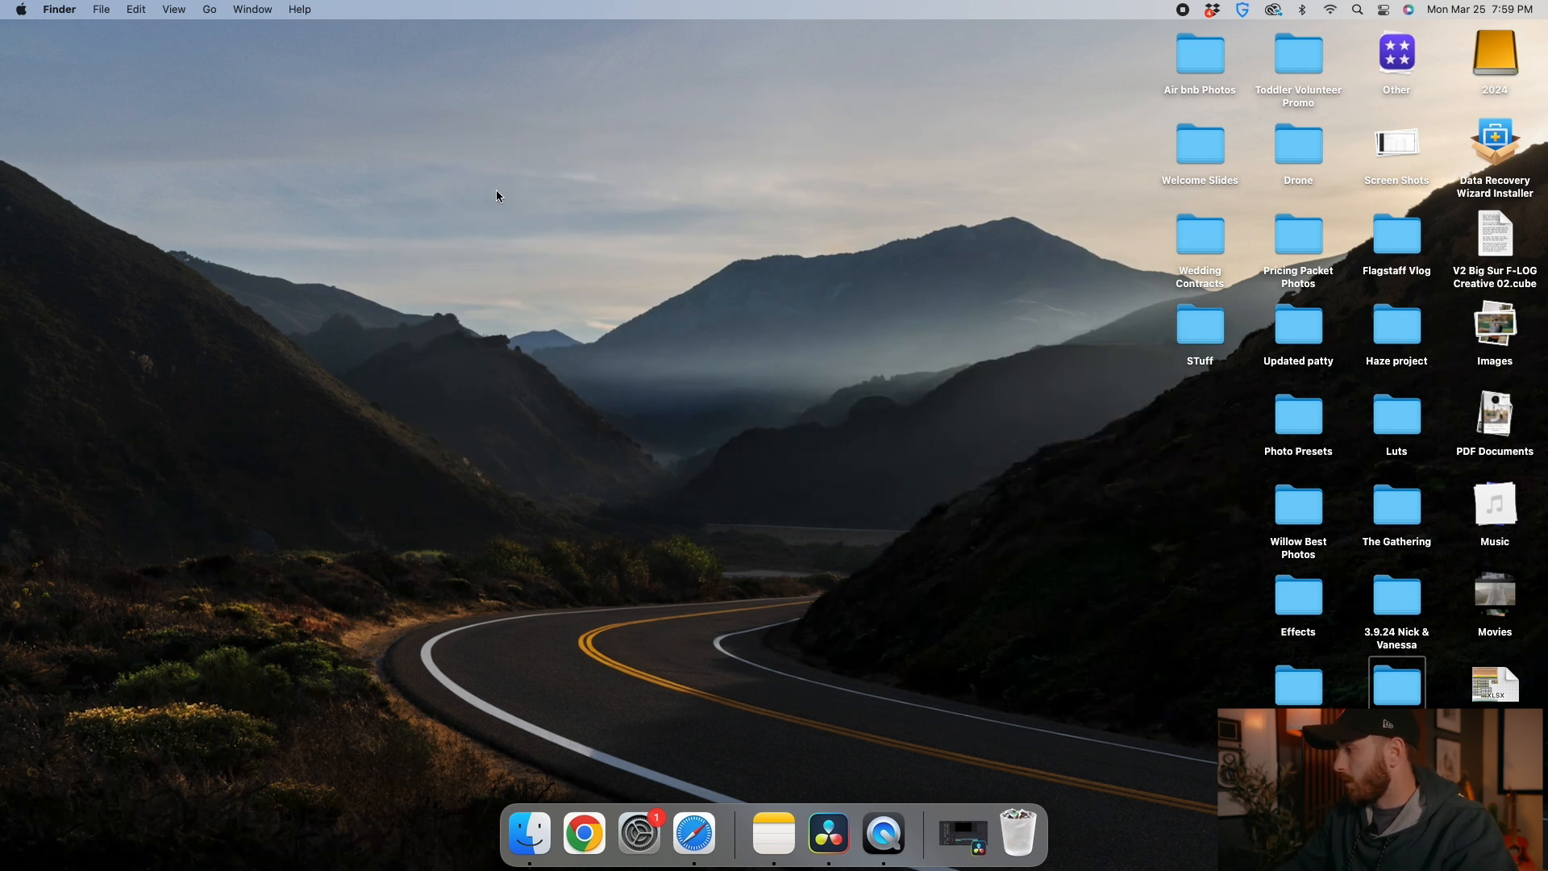
Step: Switch to DaVinci Resolve, go to the start of Timeline 1, and show the first clip on the Color page in full screen
click(968, 827)
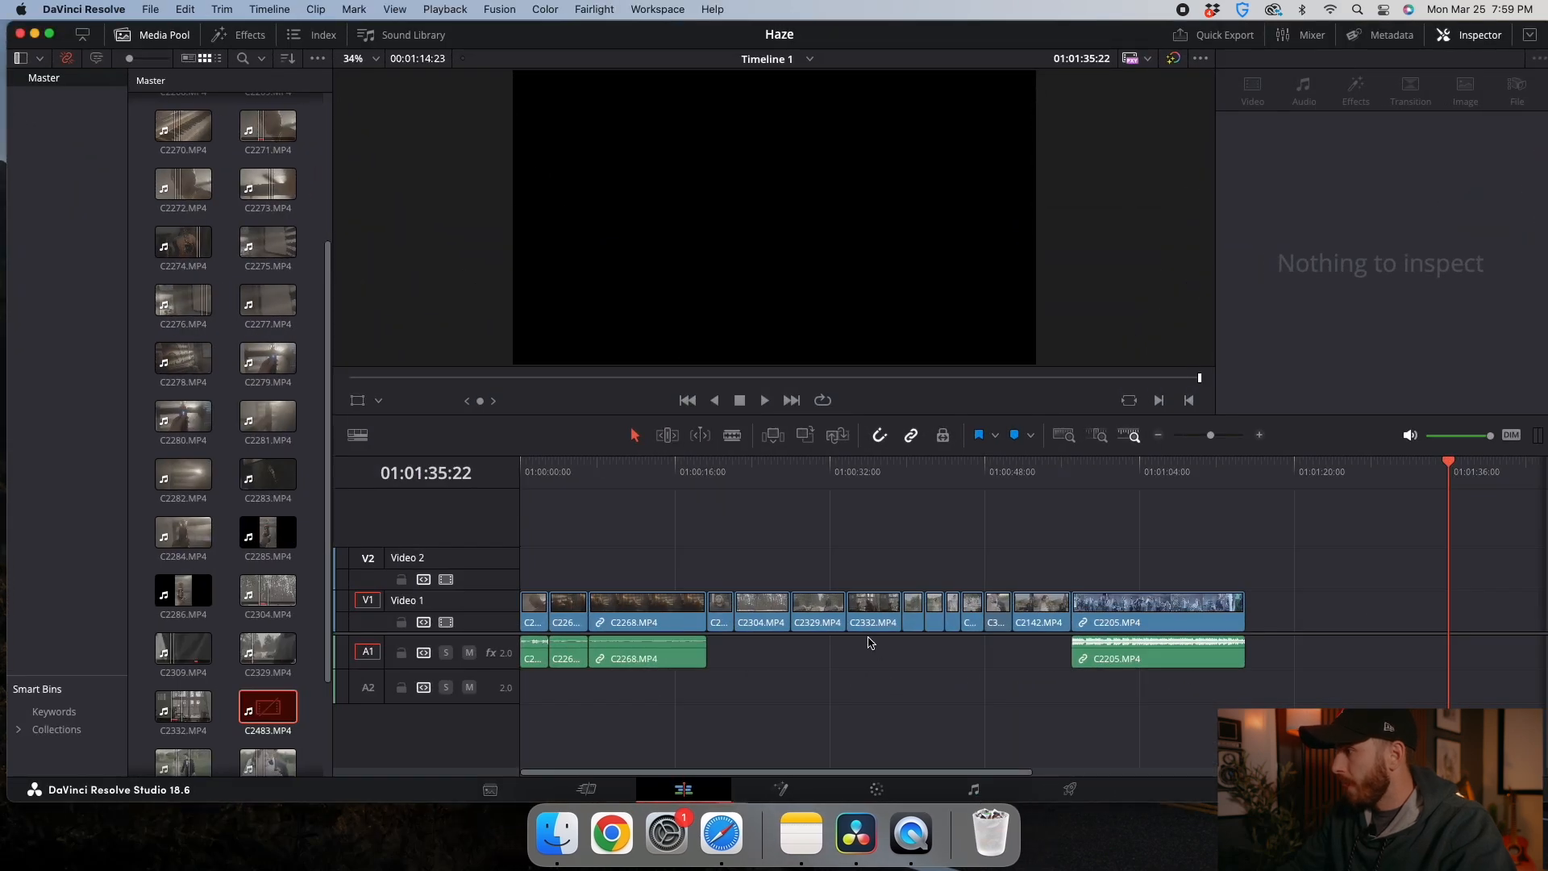
drag(649, 471, 520, 472)
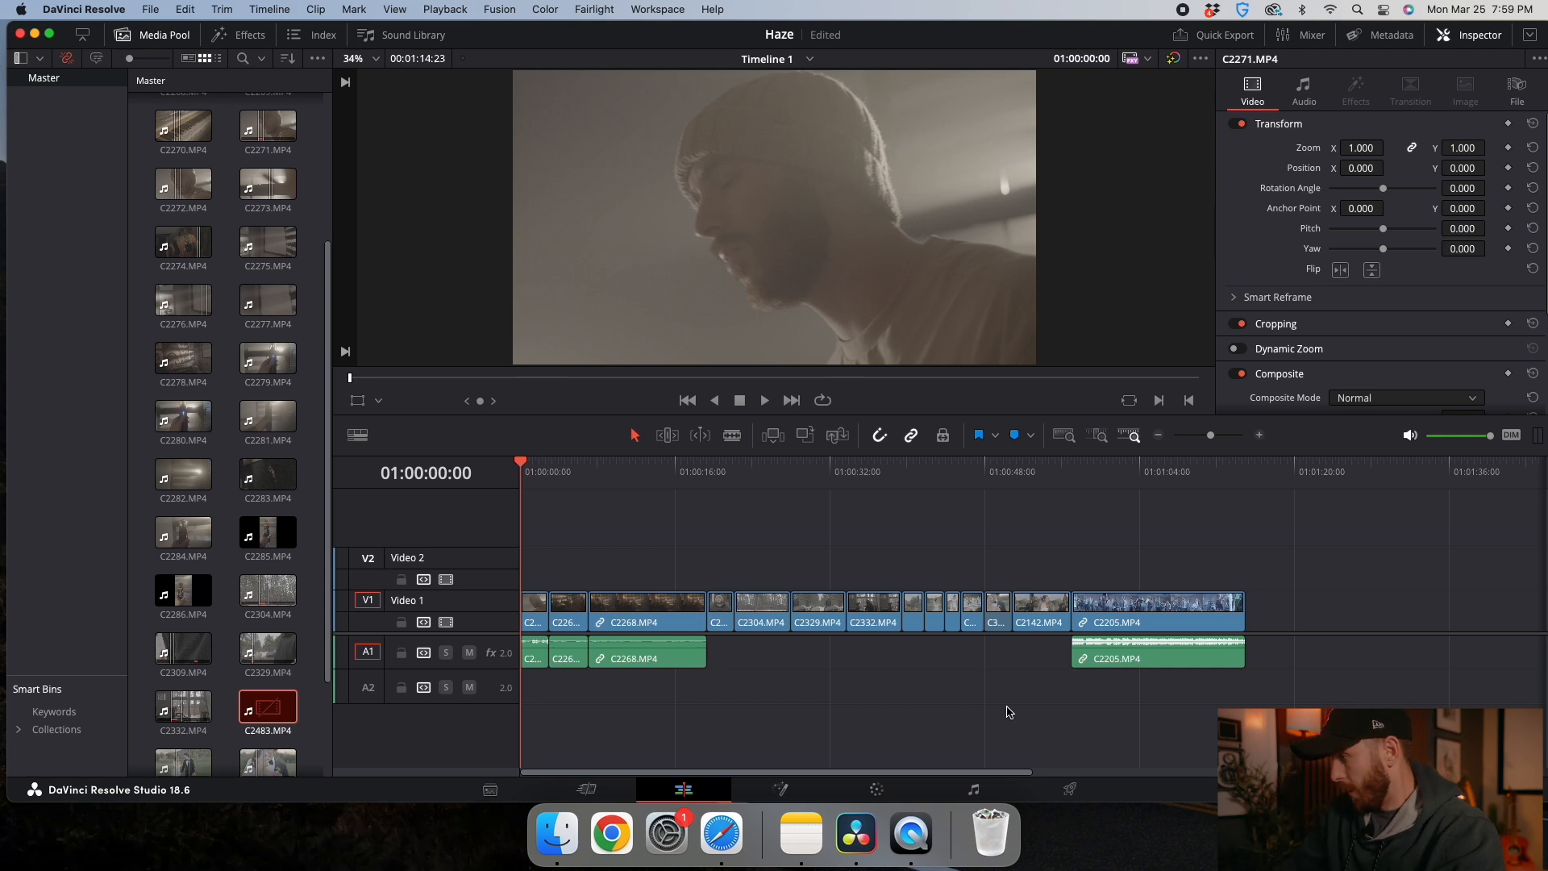
click(886, 792)
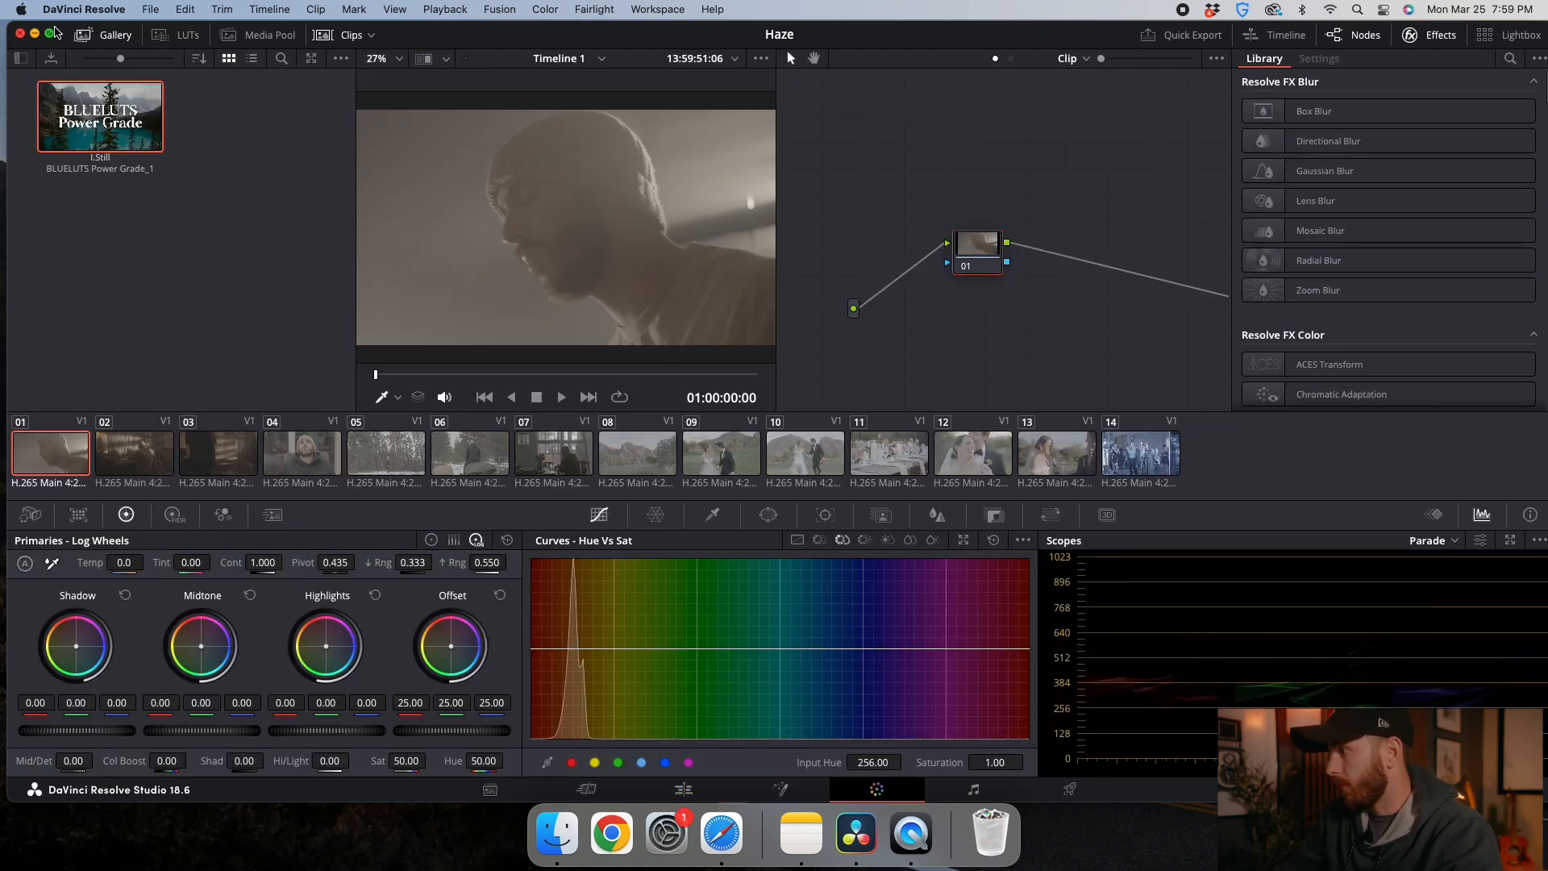
click(50, 33)
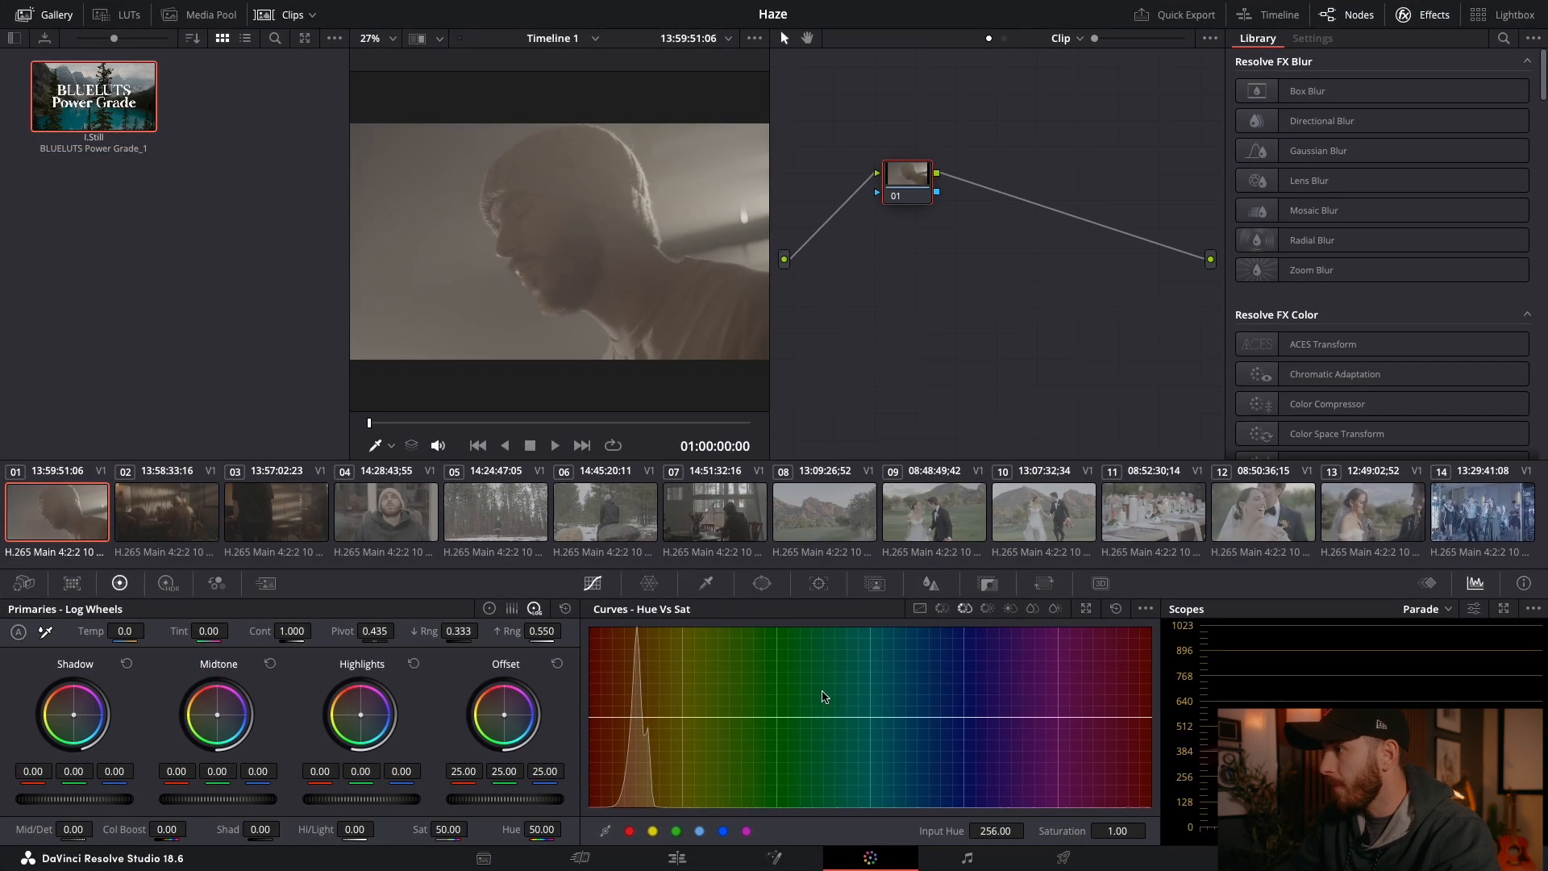
Step: Hide the effects library and apply the BLUELUTS Power Grade still from the gallery to node 01 of the first clip
mouse_move(104, 107)
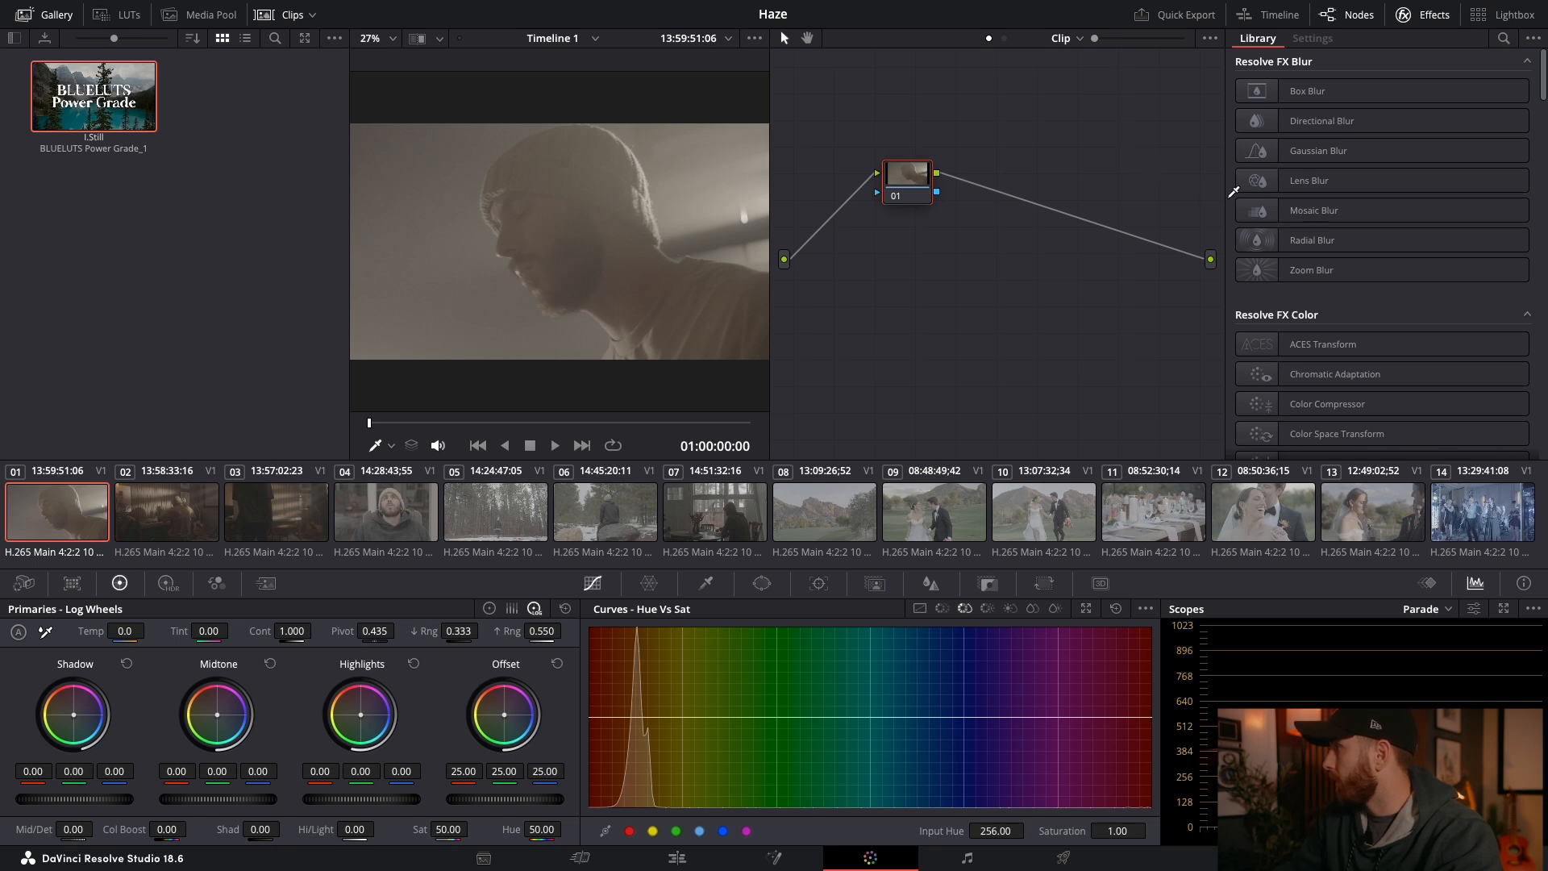
click(1451, 16)
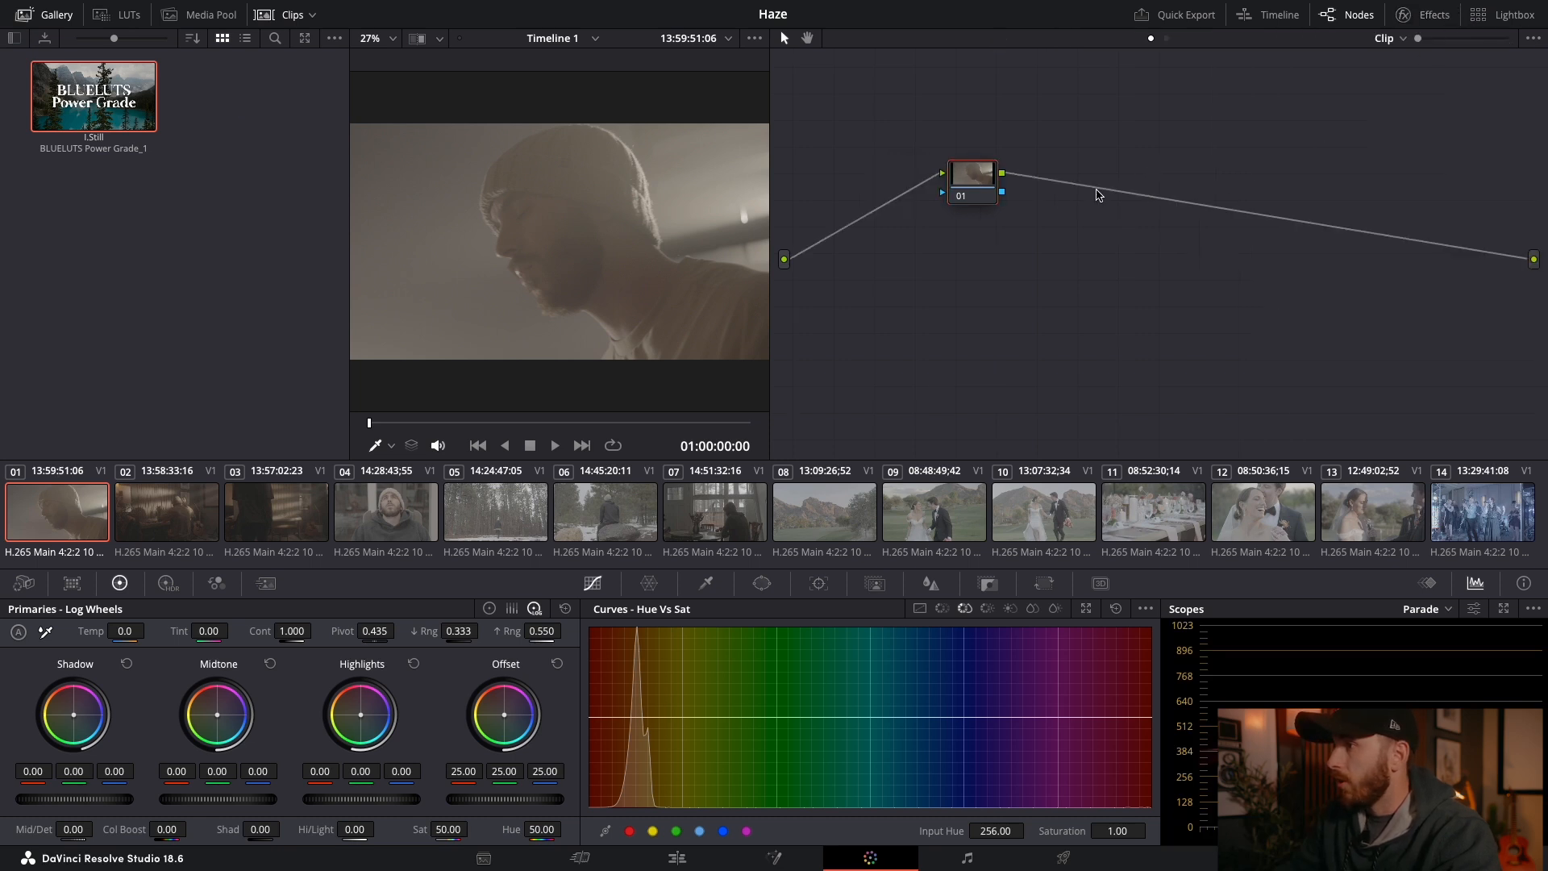
drag(85, 84, 981, 195)
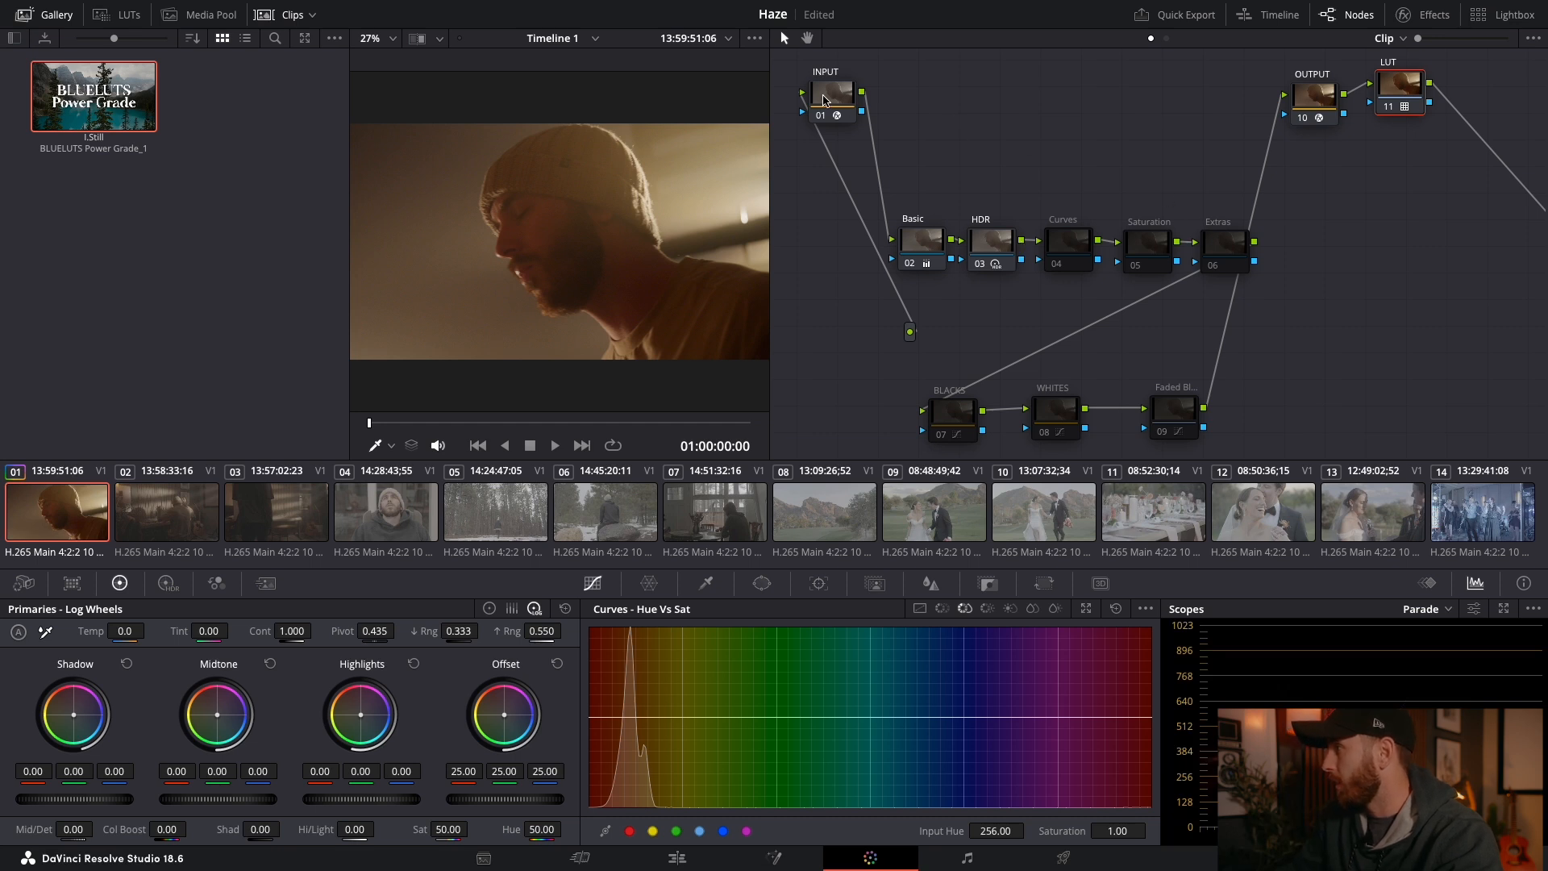
click(824, 100)
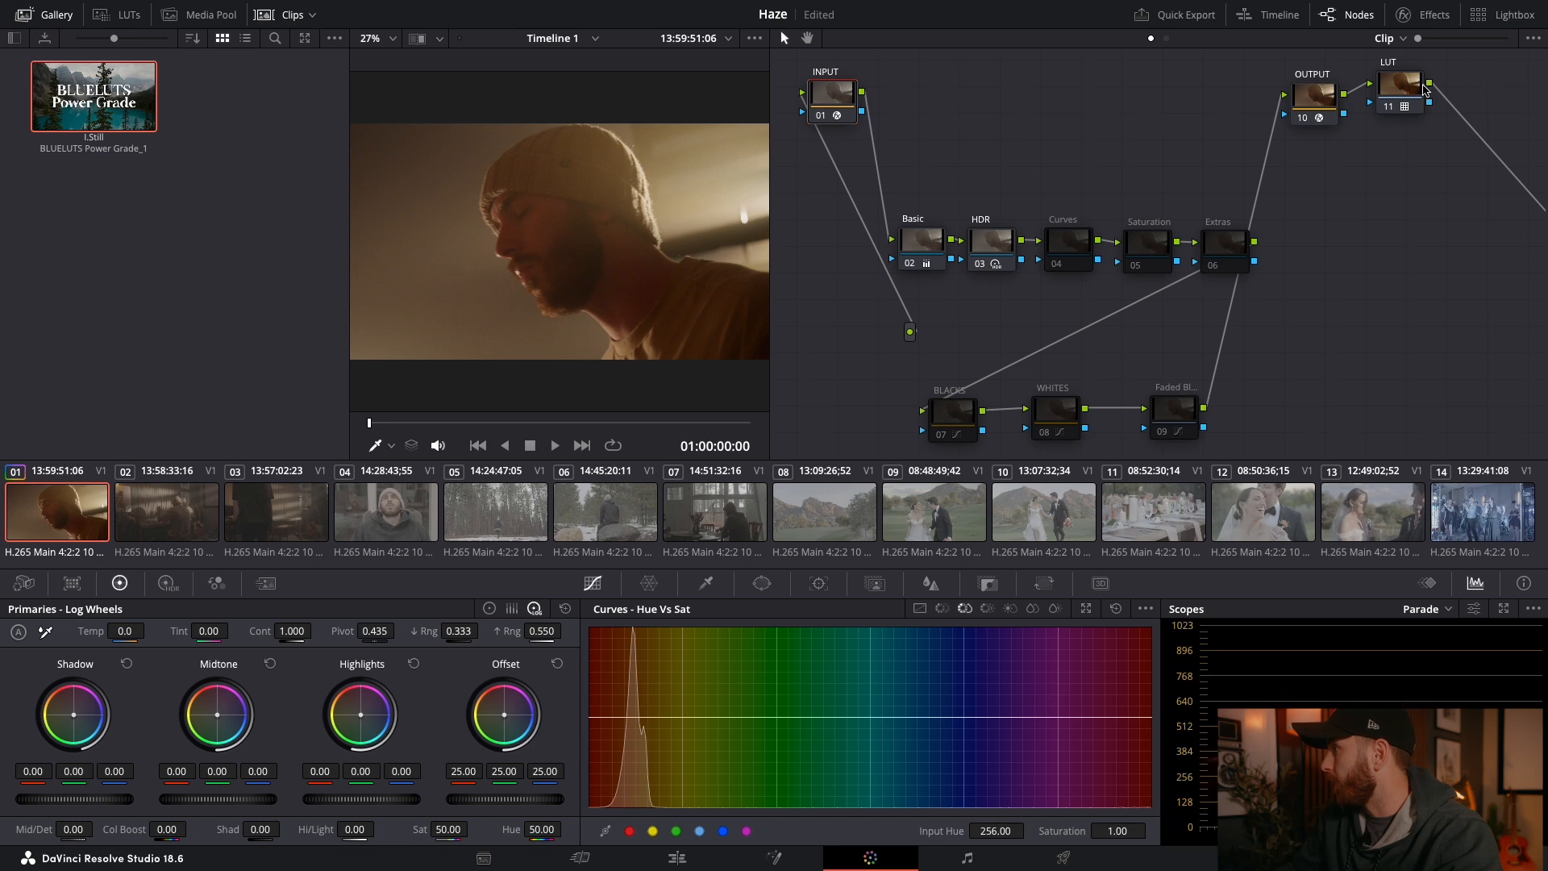
click(1422, 90)
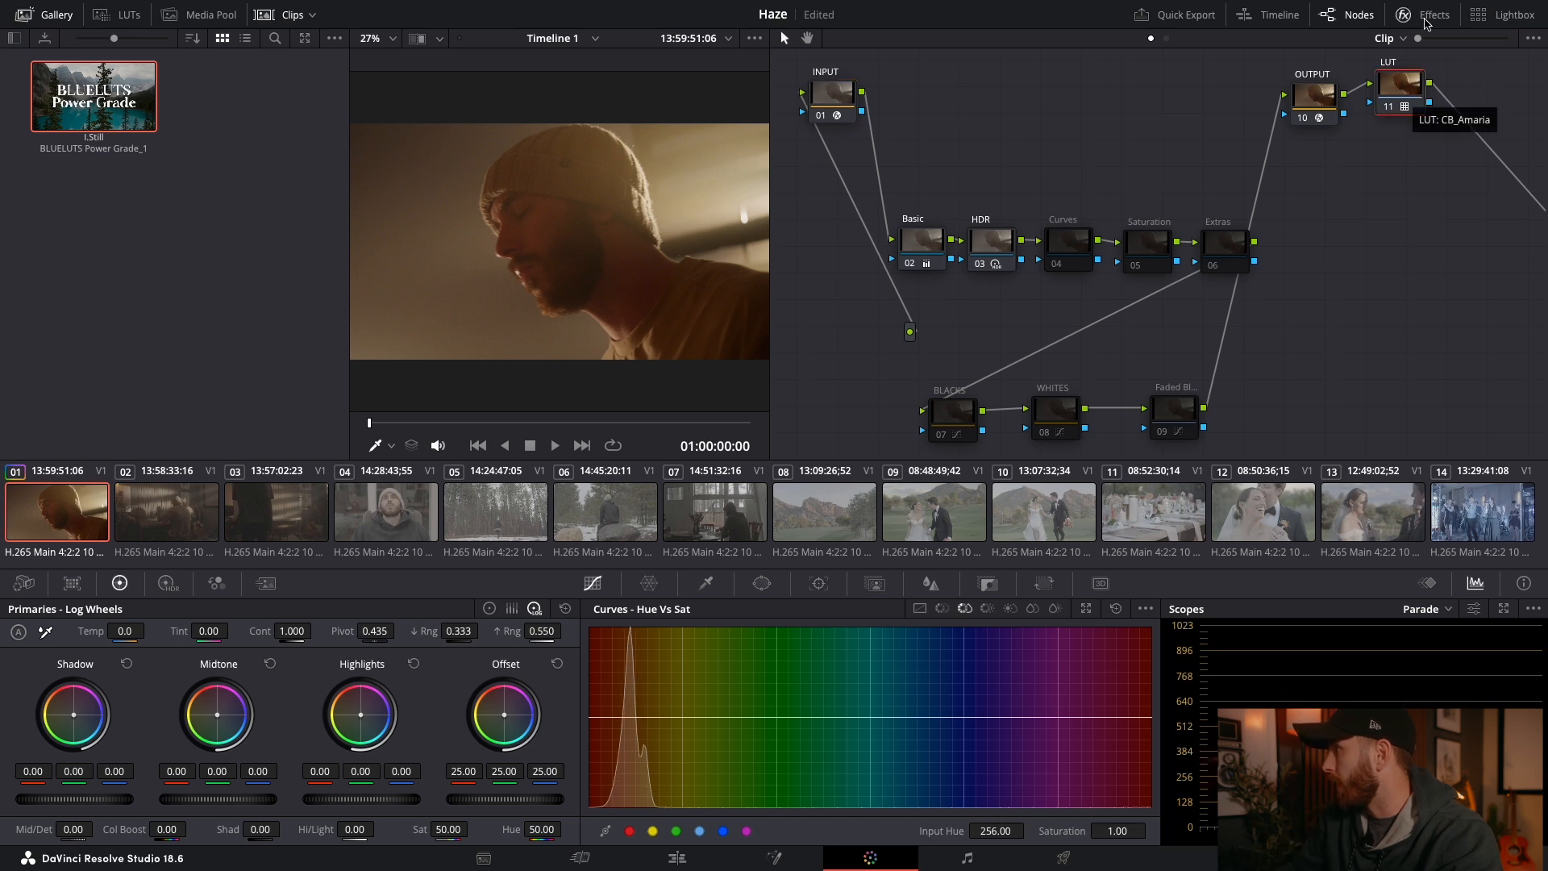
click(1426, 23)
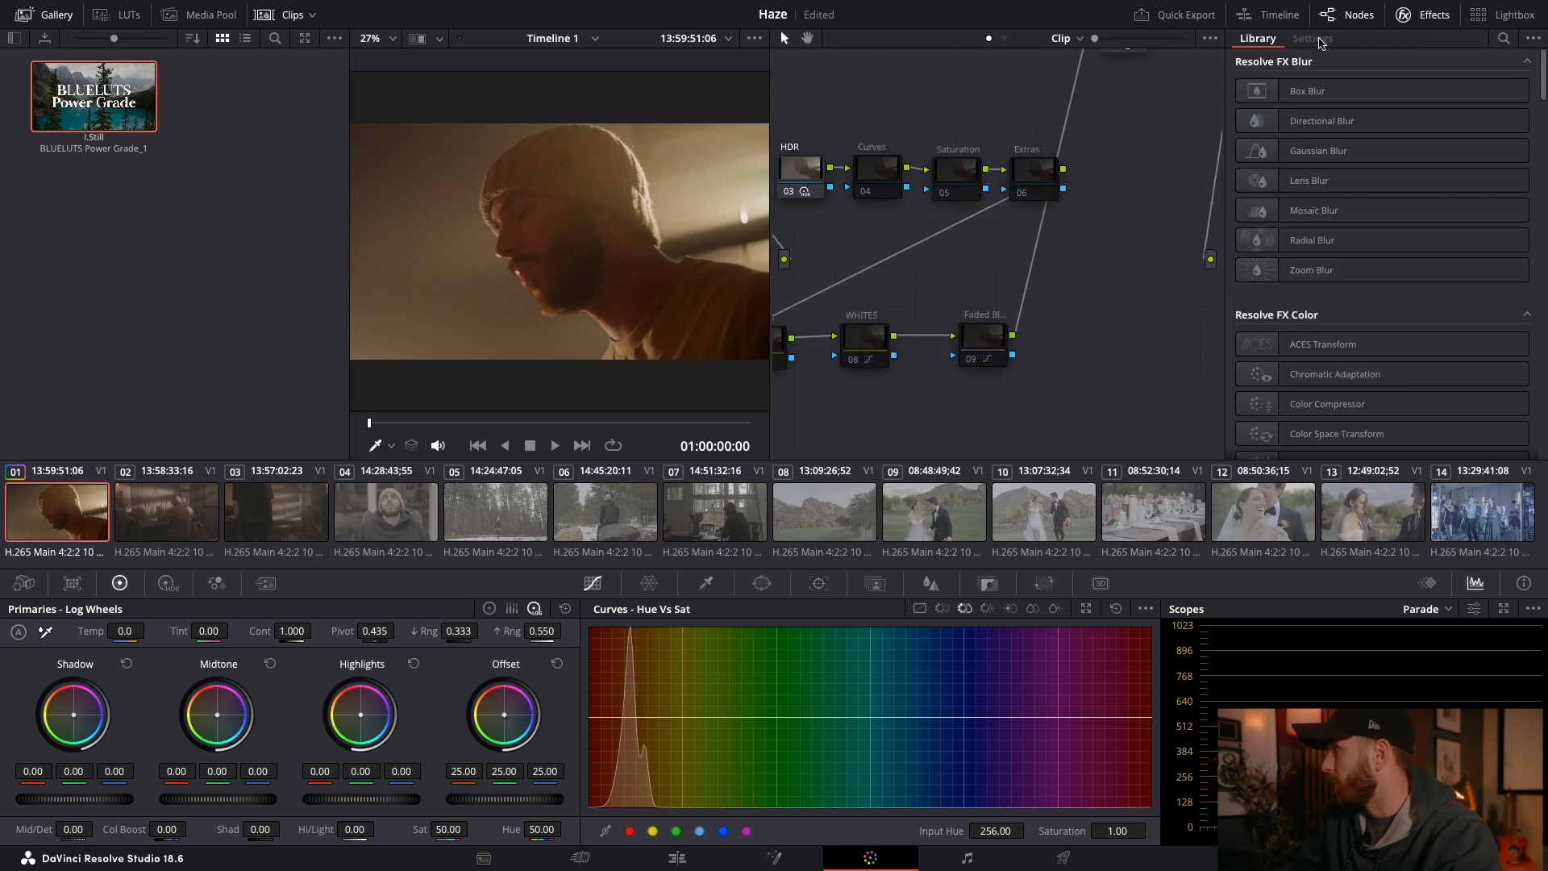
scroll(1183, 147, up, 5)
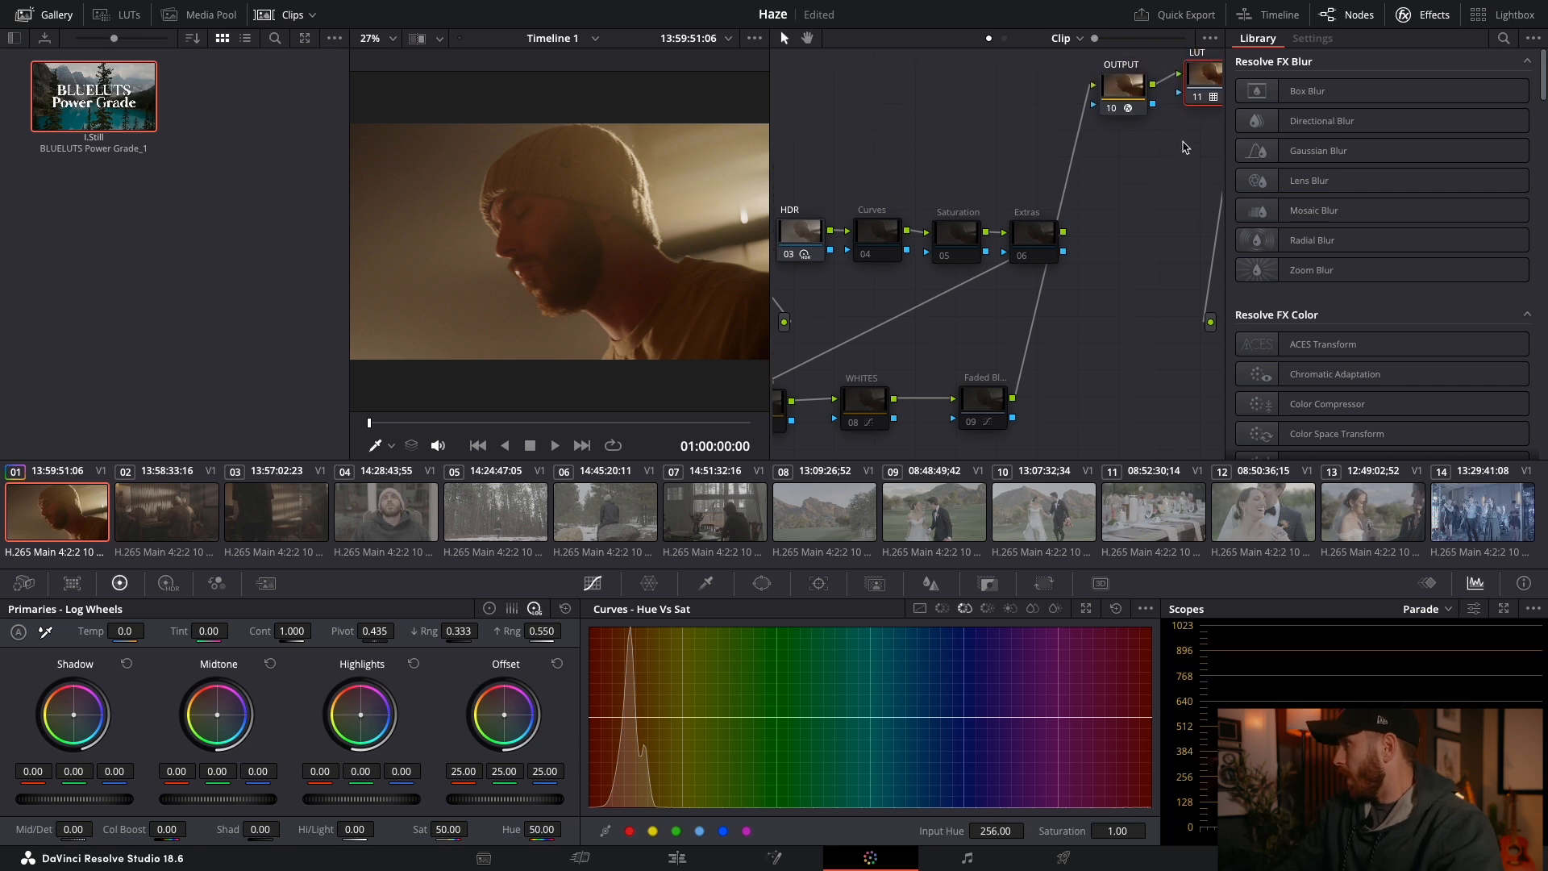
click(1427, 18)
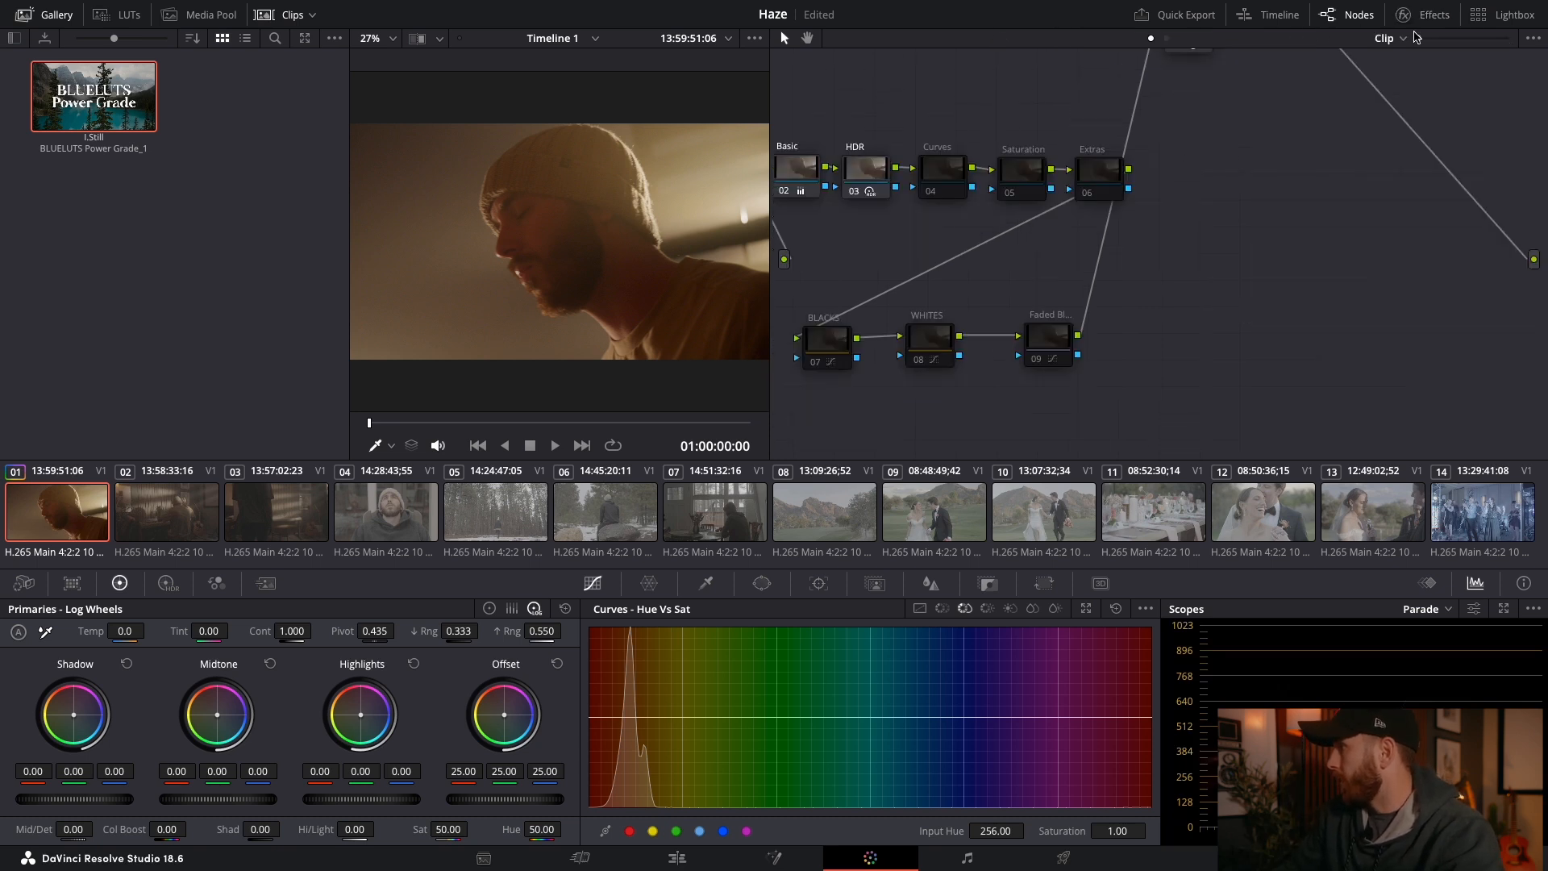
scroll(1157, 191, up, 5)
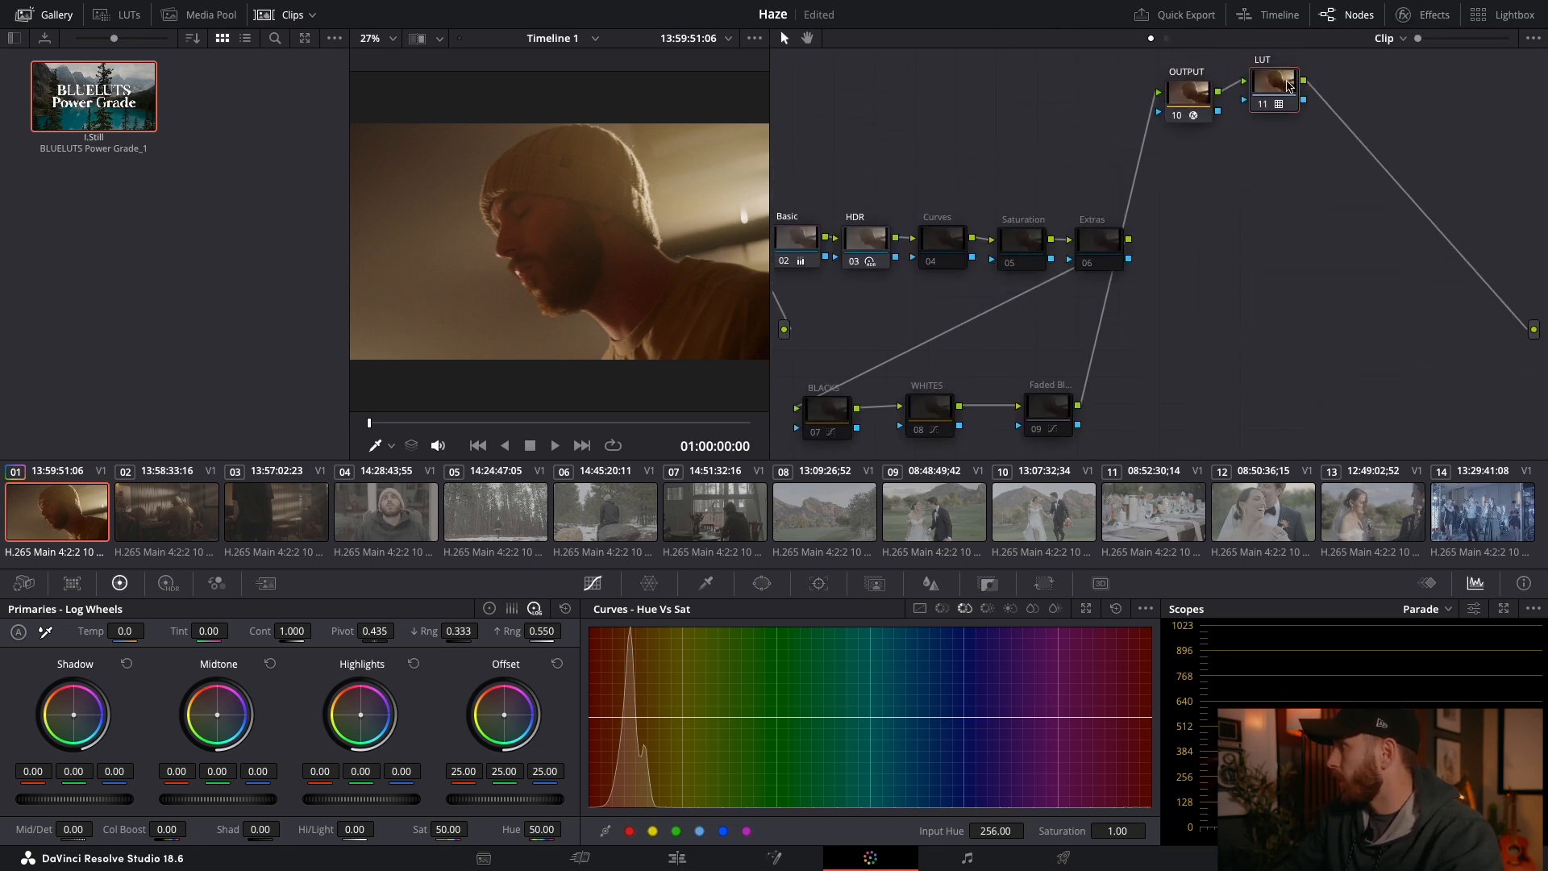
Step: Browse the installed LUTs available for the LUT node, including the BLUELUTS - Davinci Resolve set
right_click(1288, 86)
mouse_move(1314, 270)
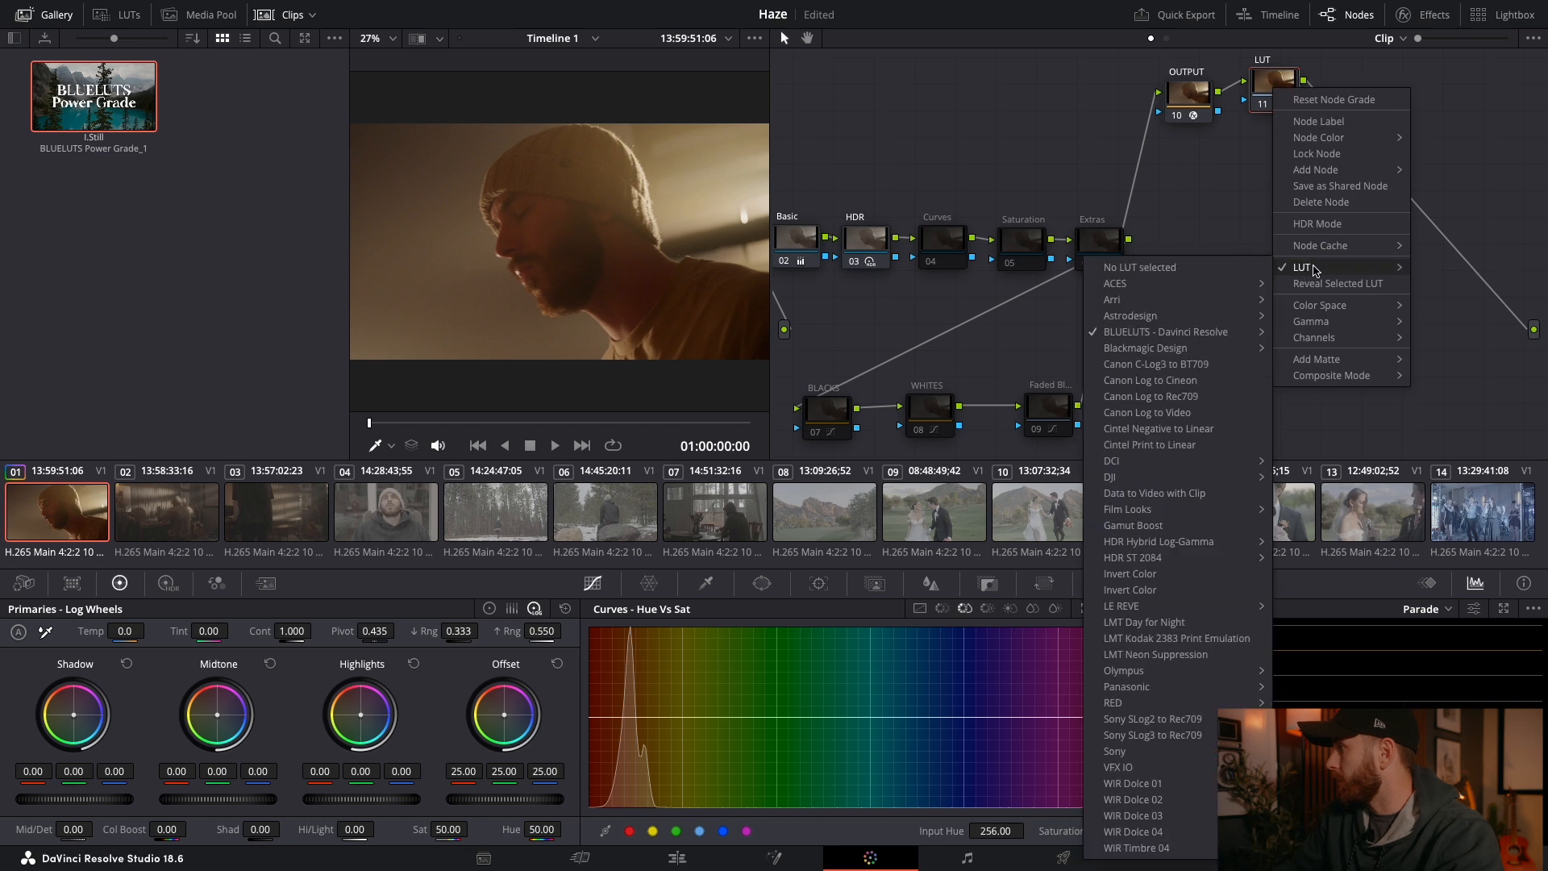
mouse_move(1168, 334)
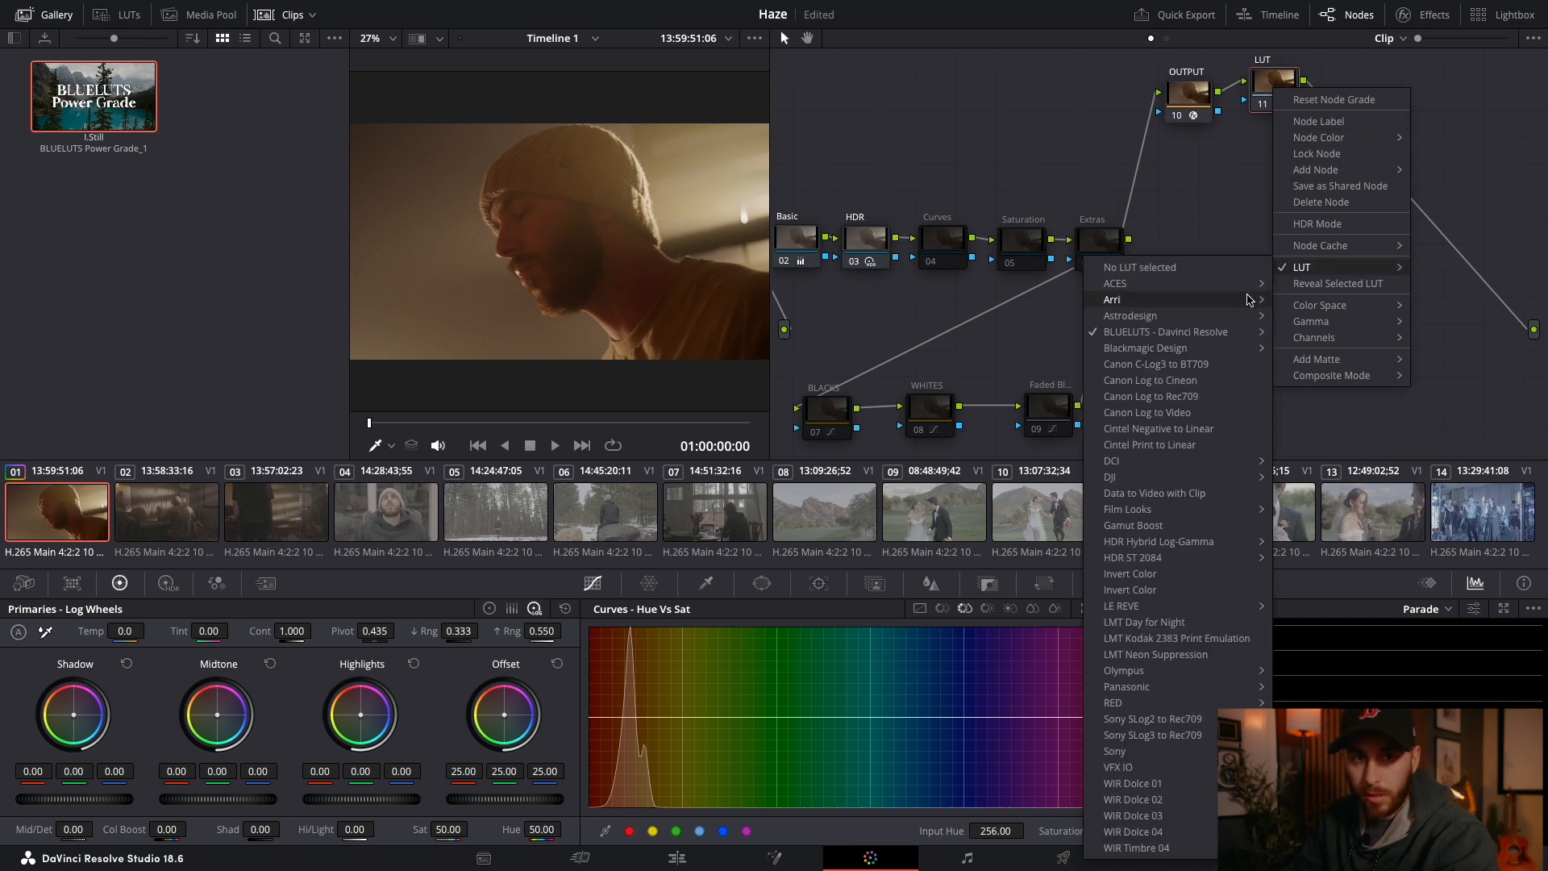
mouse_move(1248, 300)
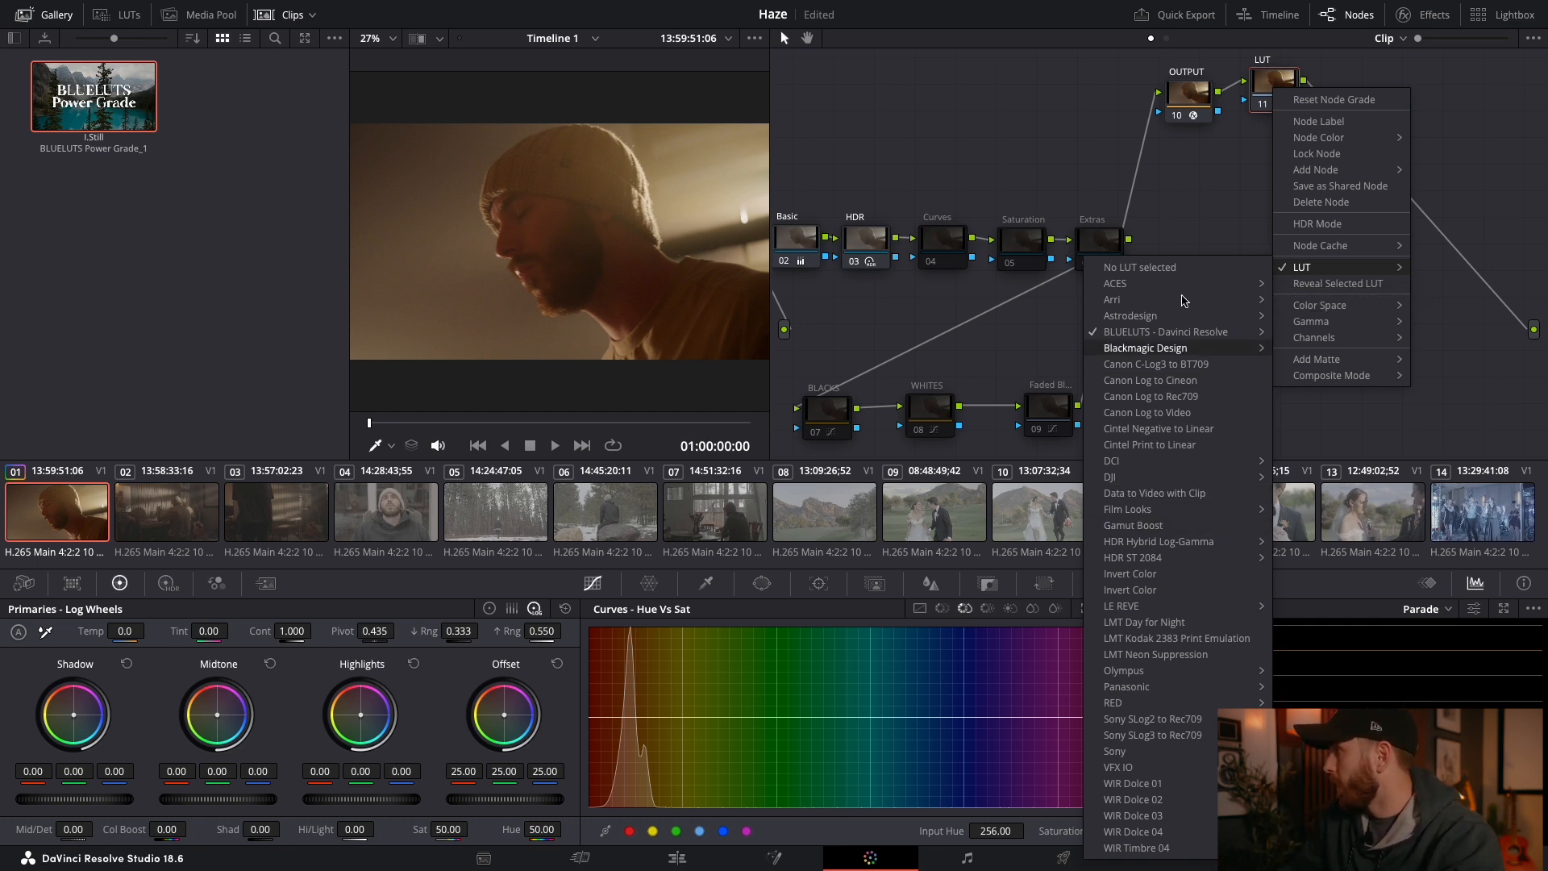
click(1166, 527)
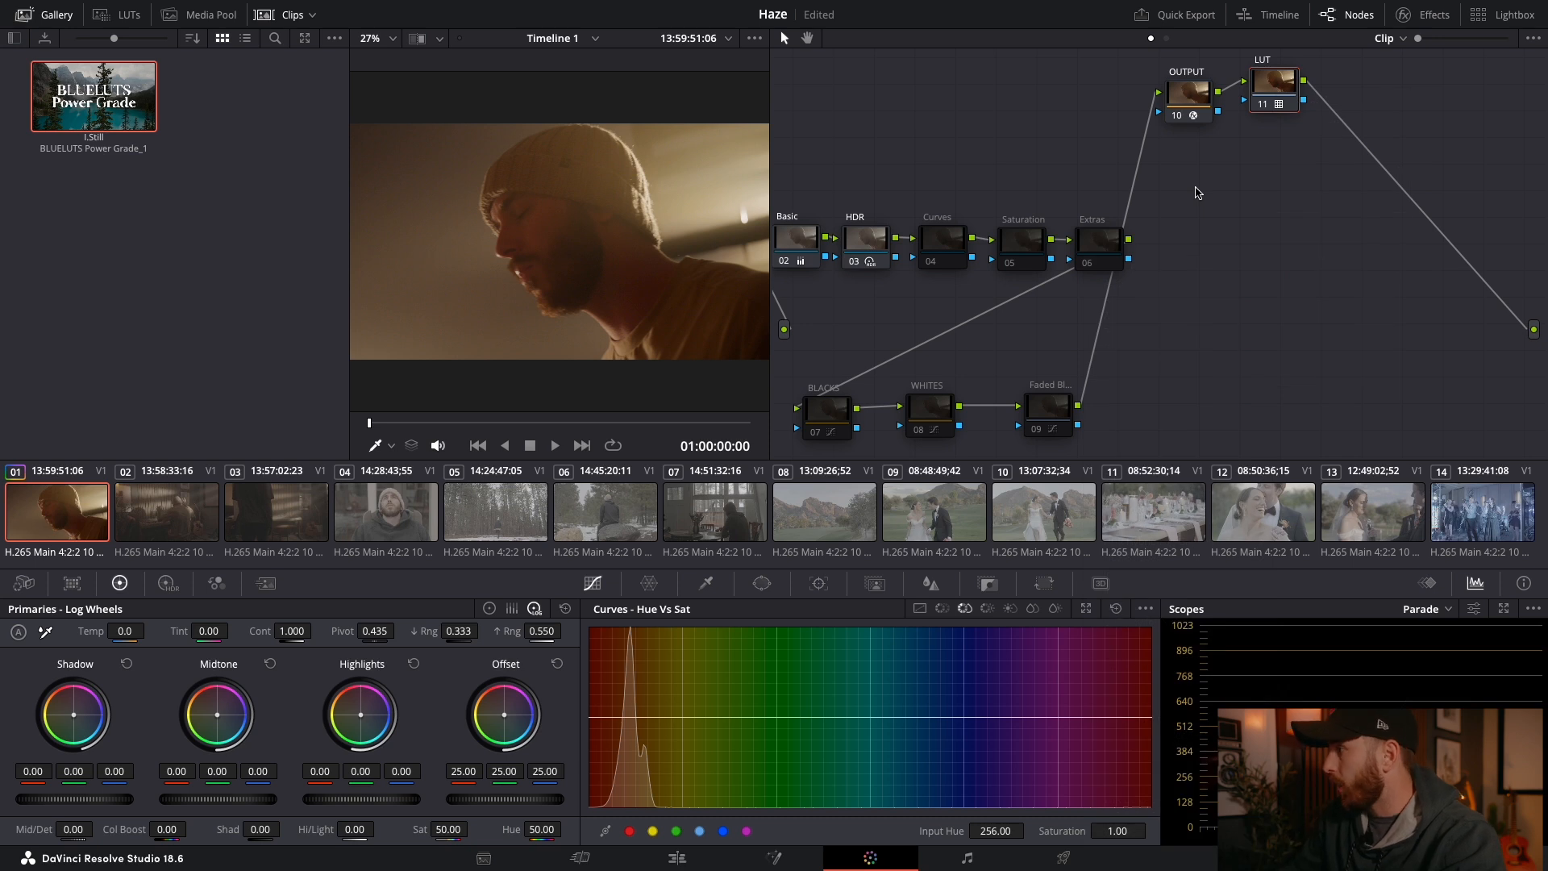
Step: Choose a different LUT for the LUT node at the end of the node tree
scroll(1197, 191, left, 3)
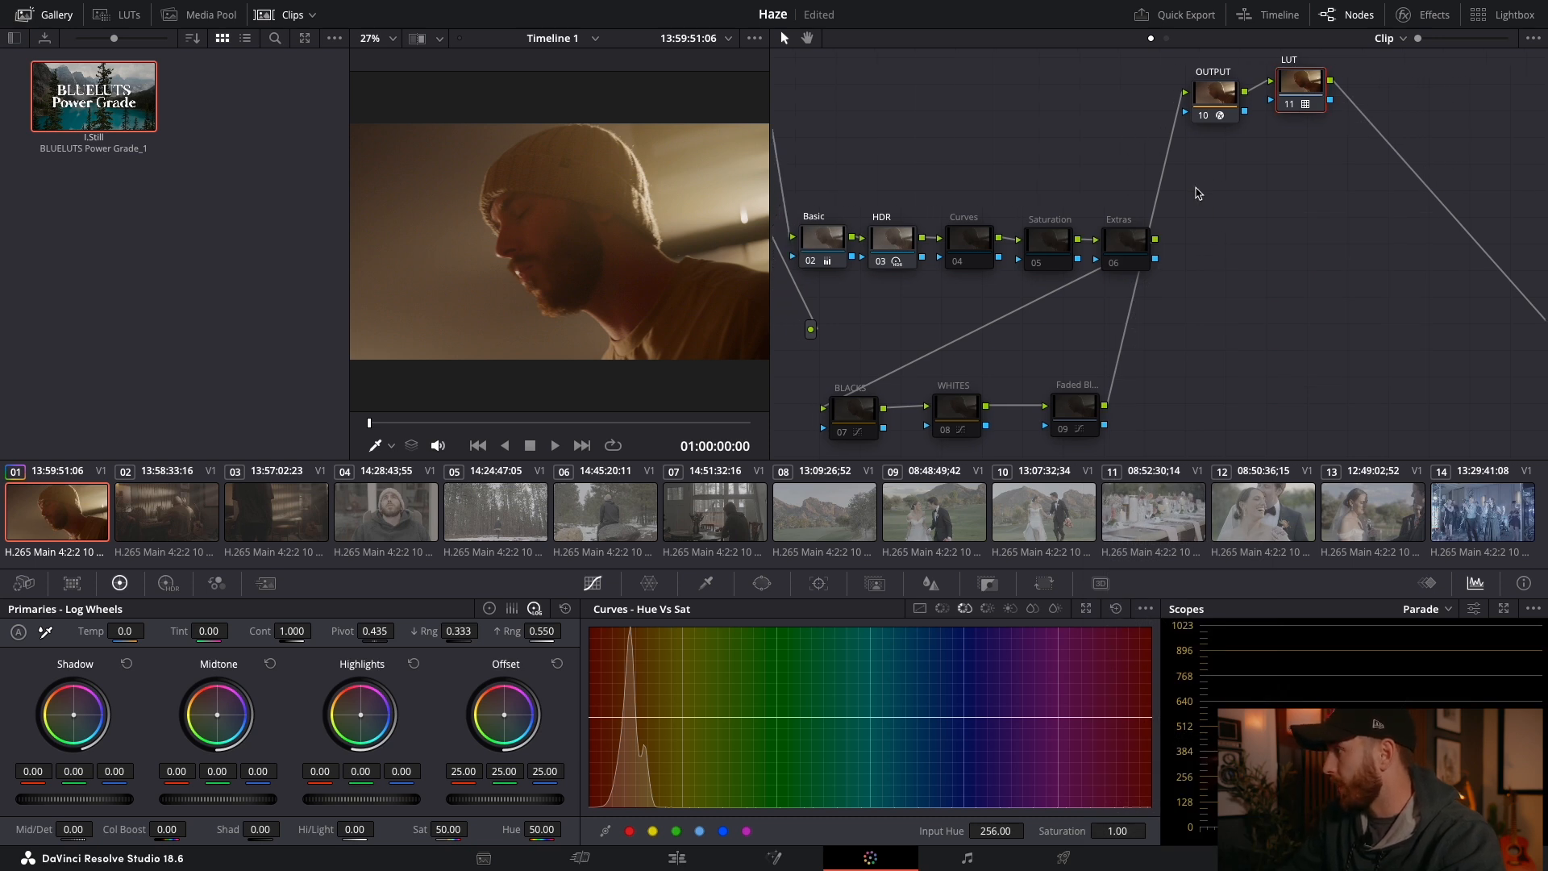
scroll(1197, 192, left, 2)
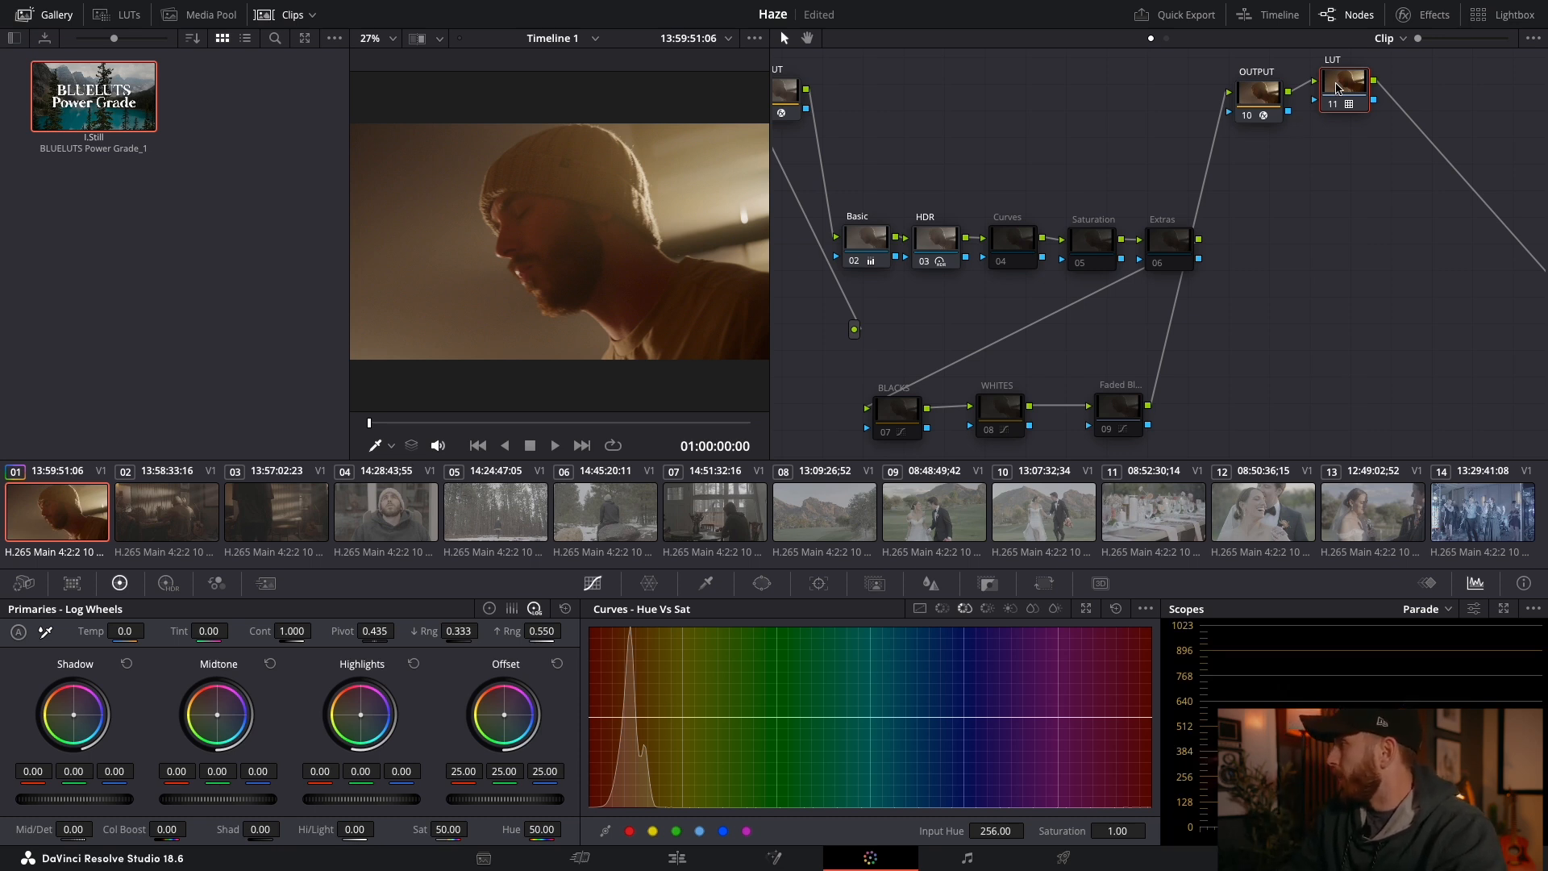
mouse_move(1336, 87)
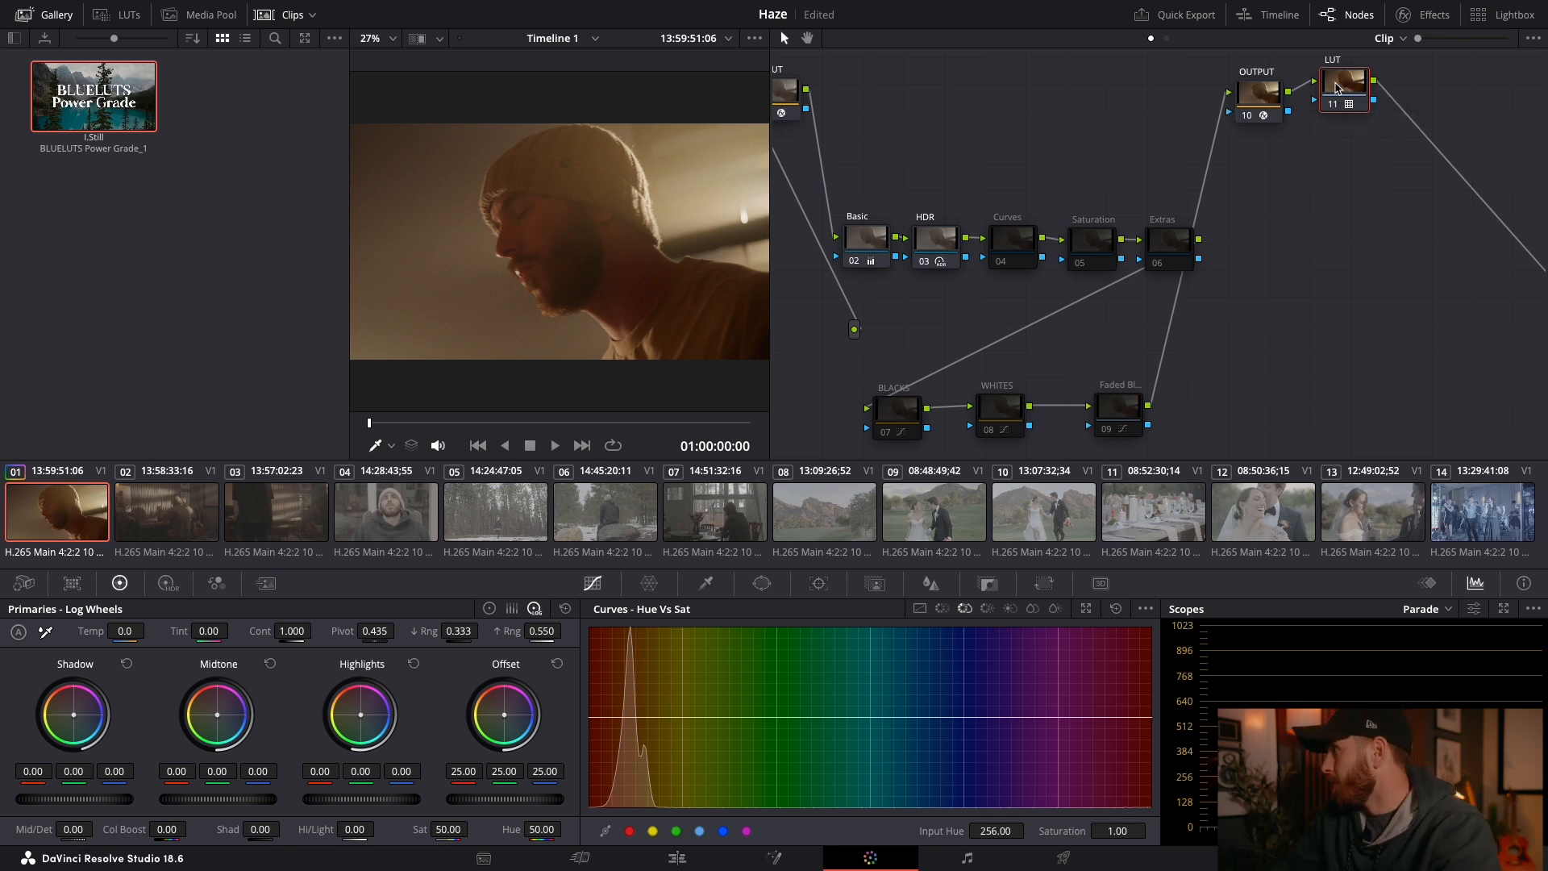
right_click(1337, 87)
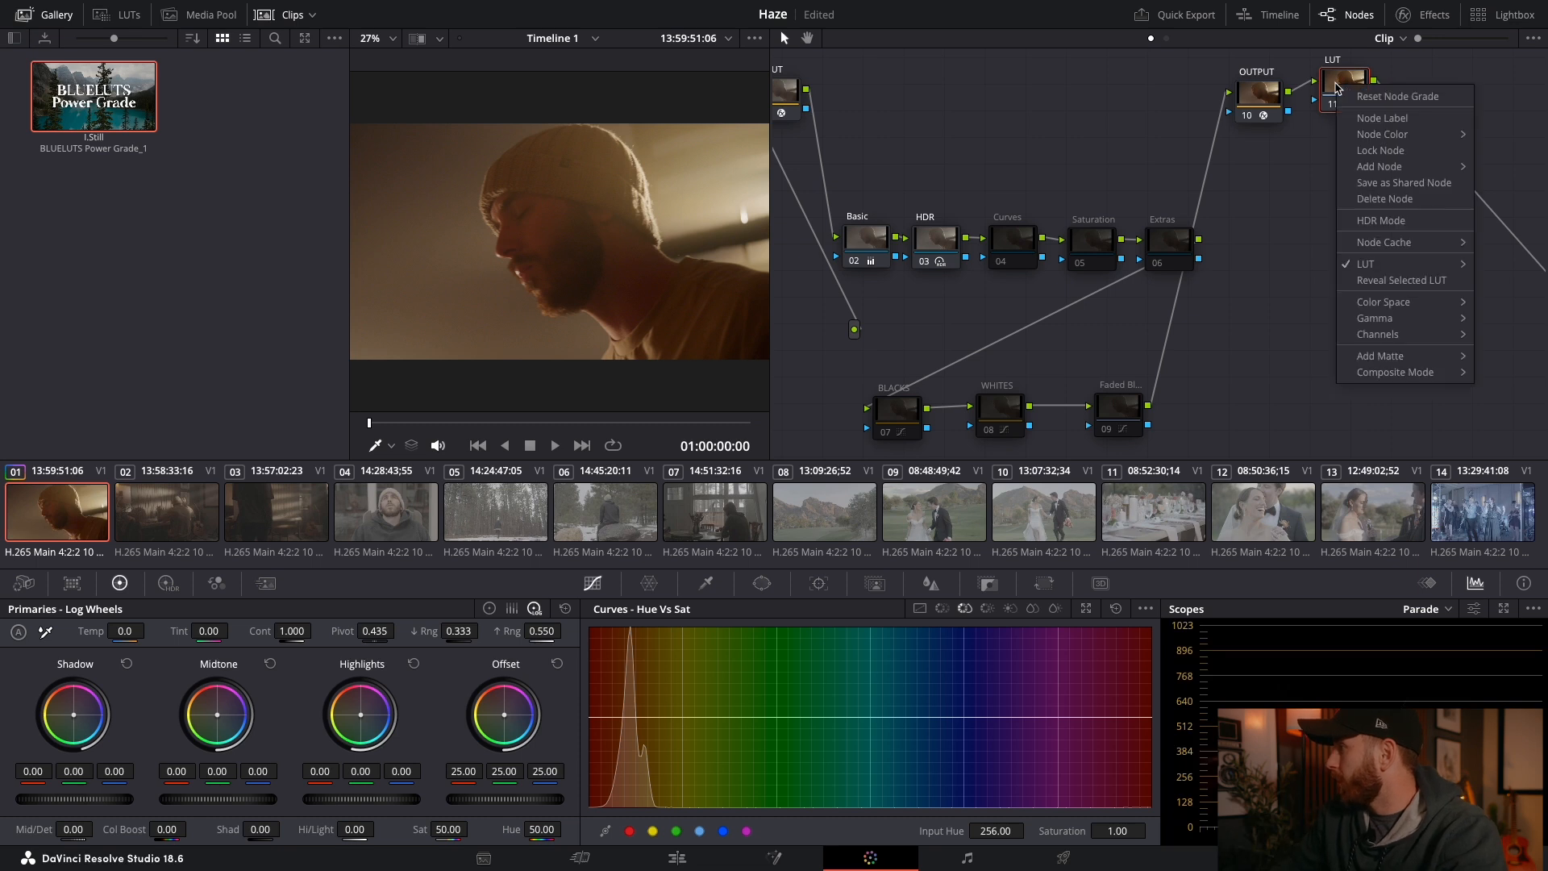
mouse_move(1420, 262)
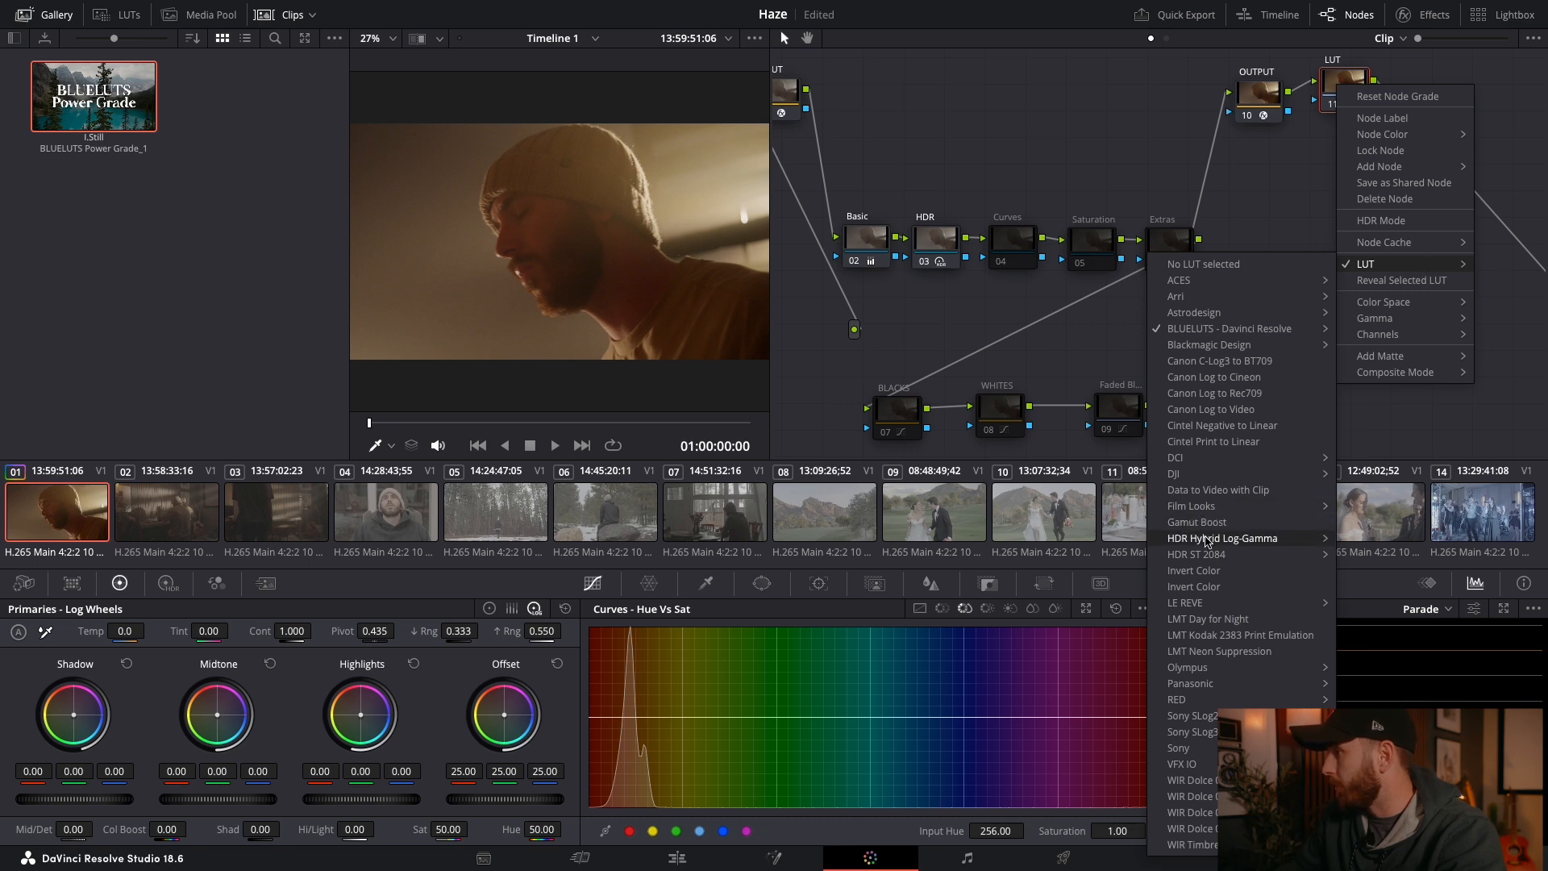
click(1209, 523)
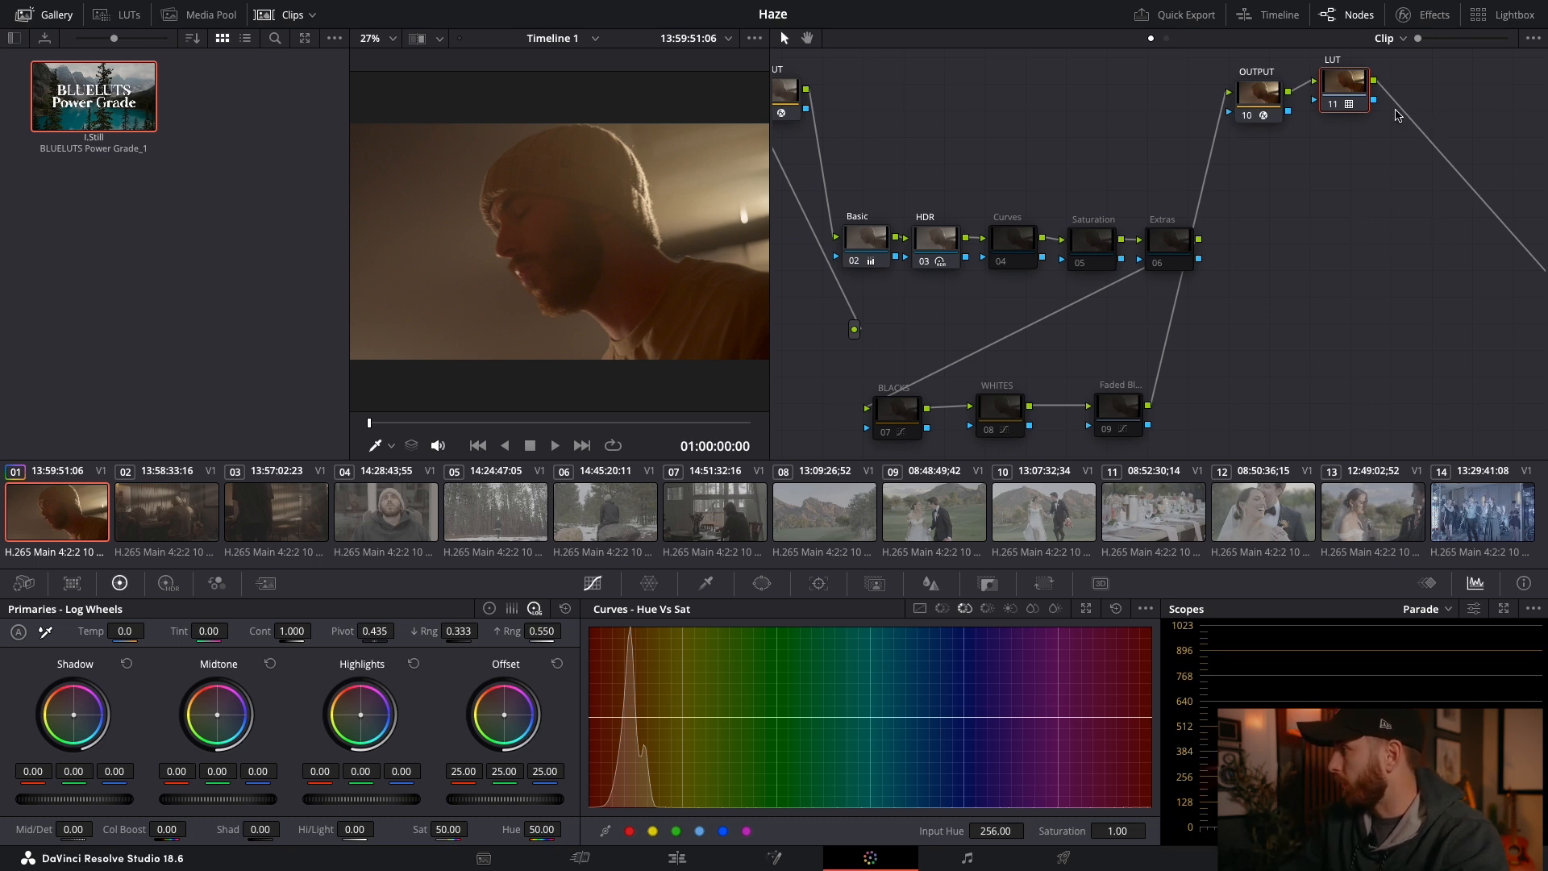
Step: Add a serial node after the LUT node and place it directly below that node
right_click(1360, 96)
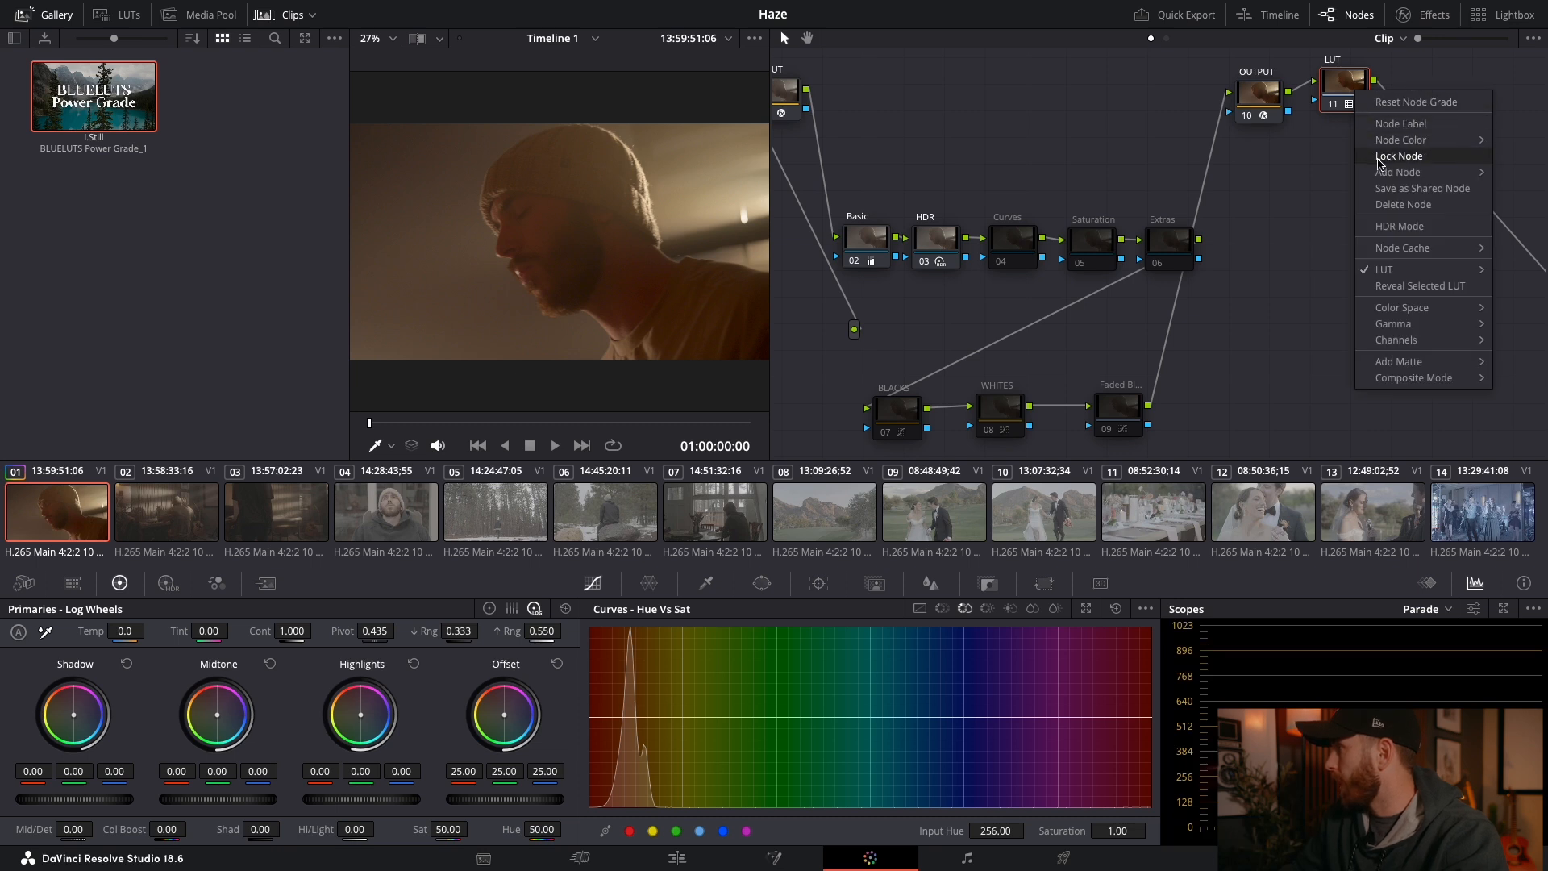
mouse_move(1383, 174)
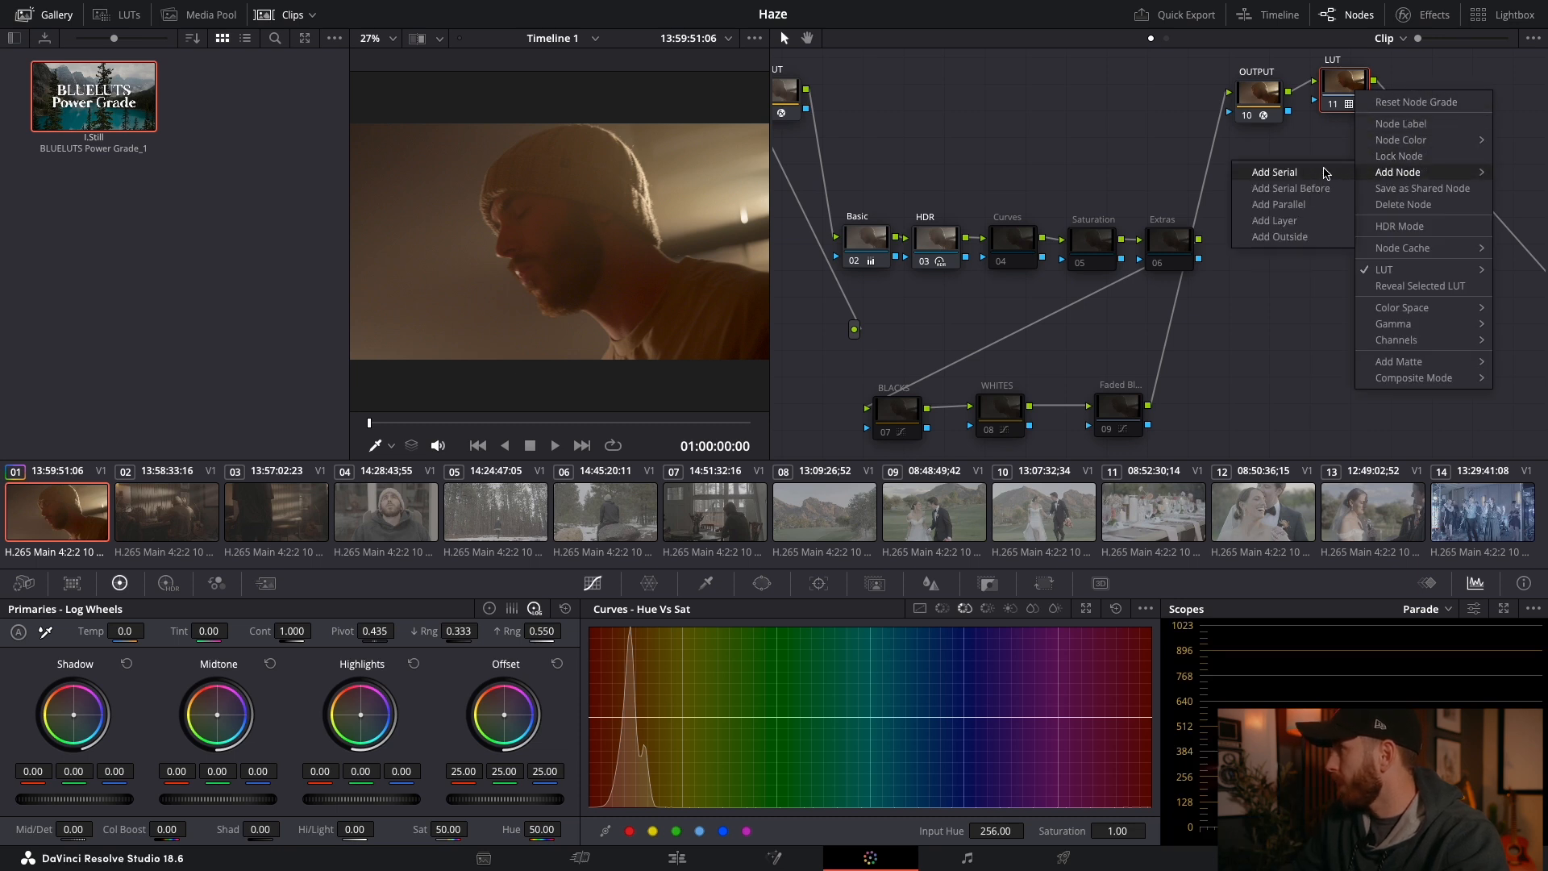
click(1324, 173)
drag(1429, 95, 1343, 167)
Step: Apply a second LUT to the new serial node 12
right_click(1342, 167)
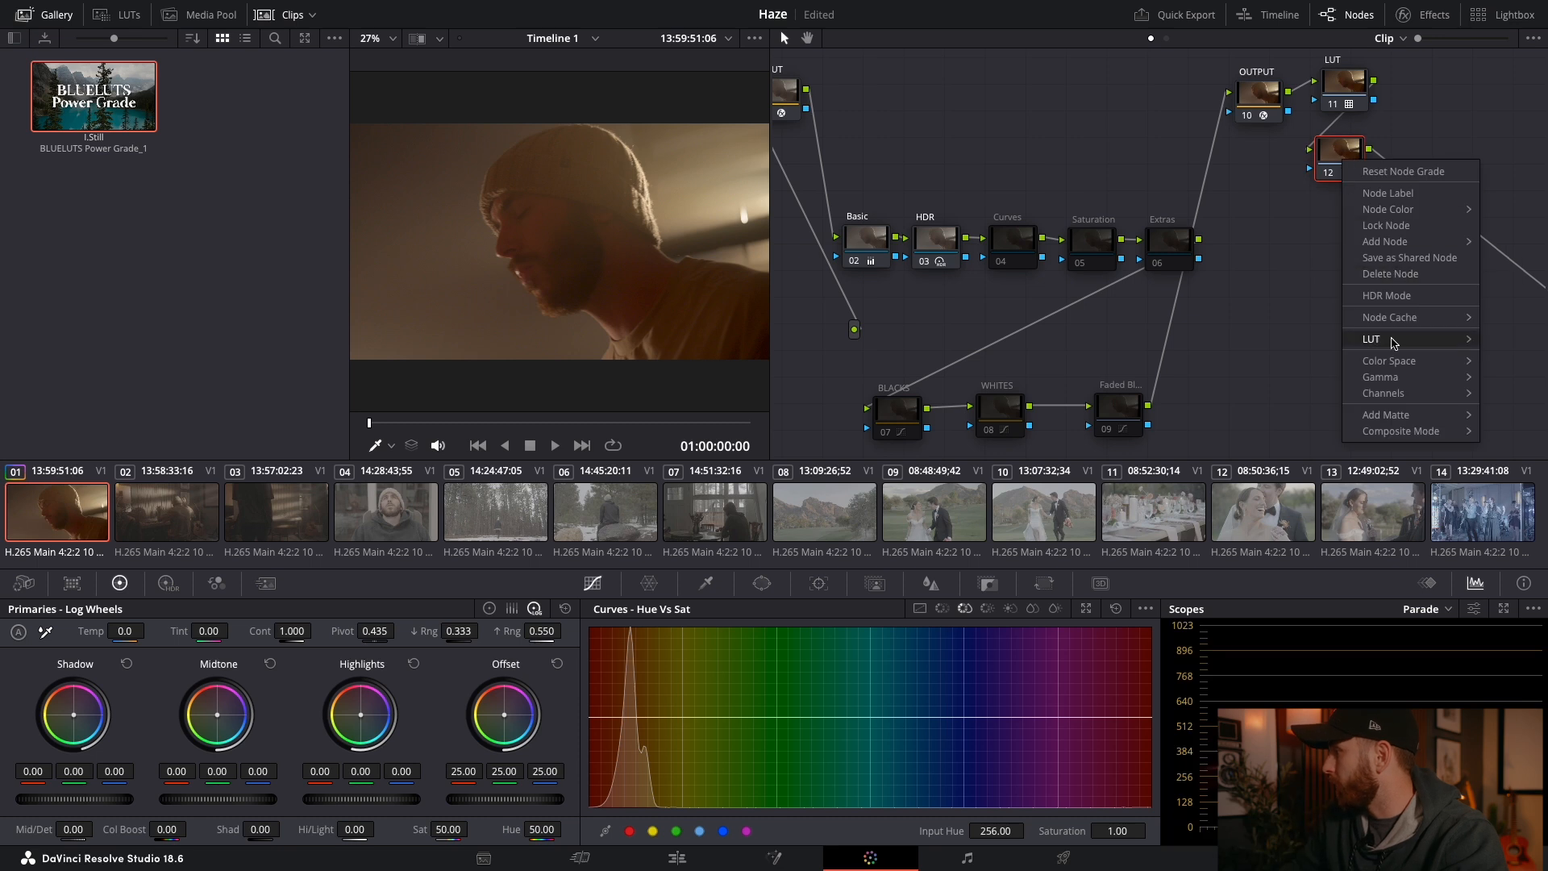
mouse_move(1371, 340)
click(1195, 794)
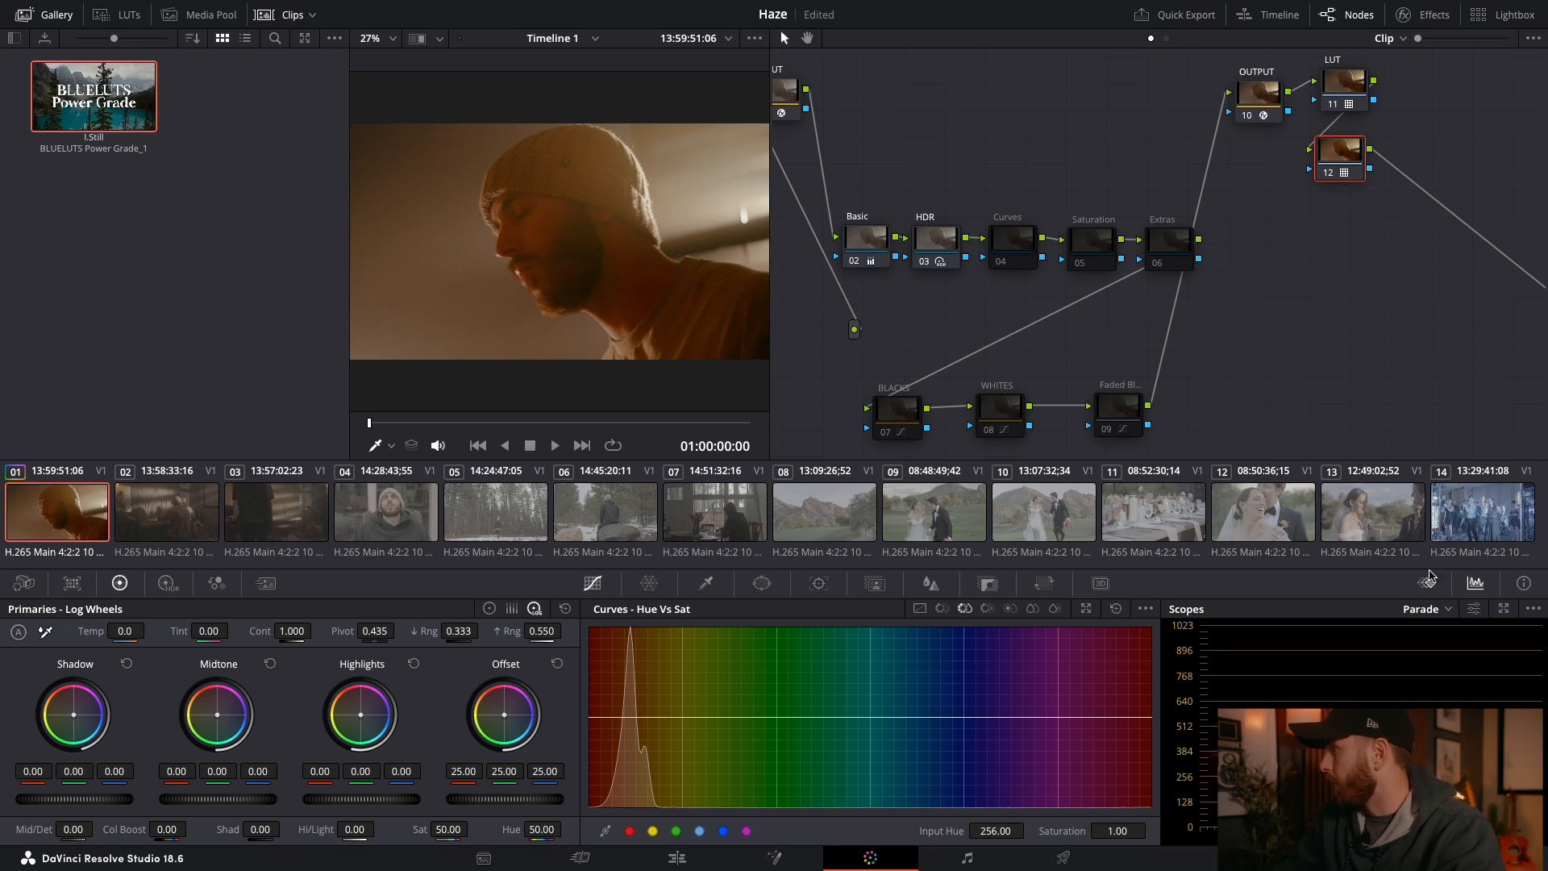
scroll(1282, 310, left, 1)
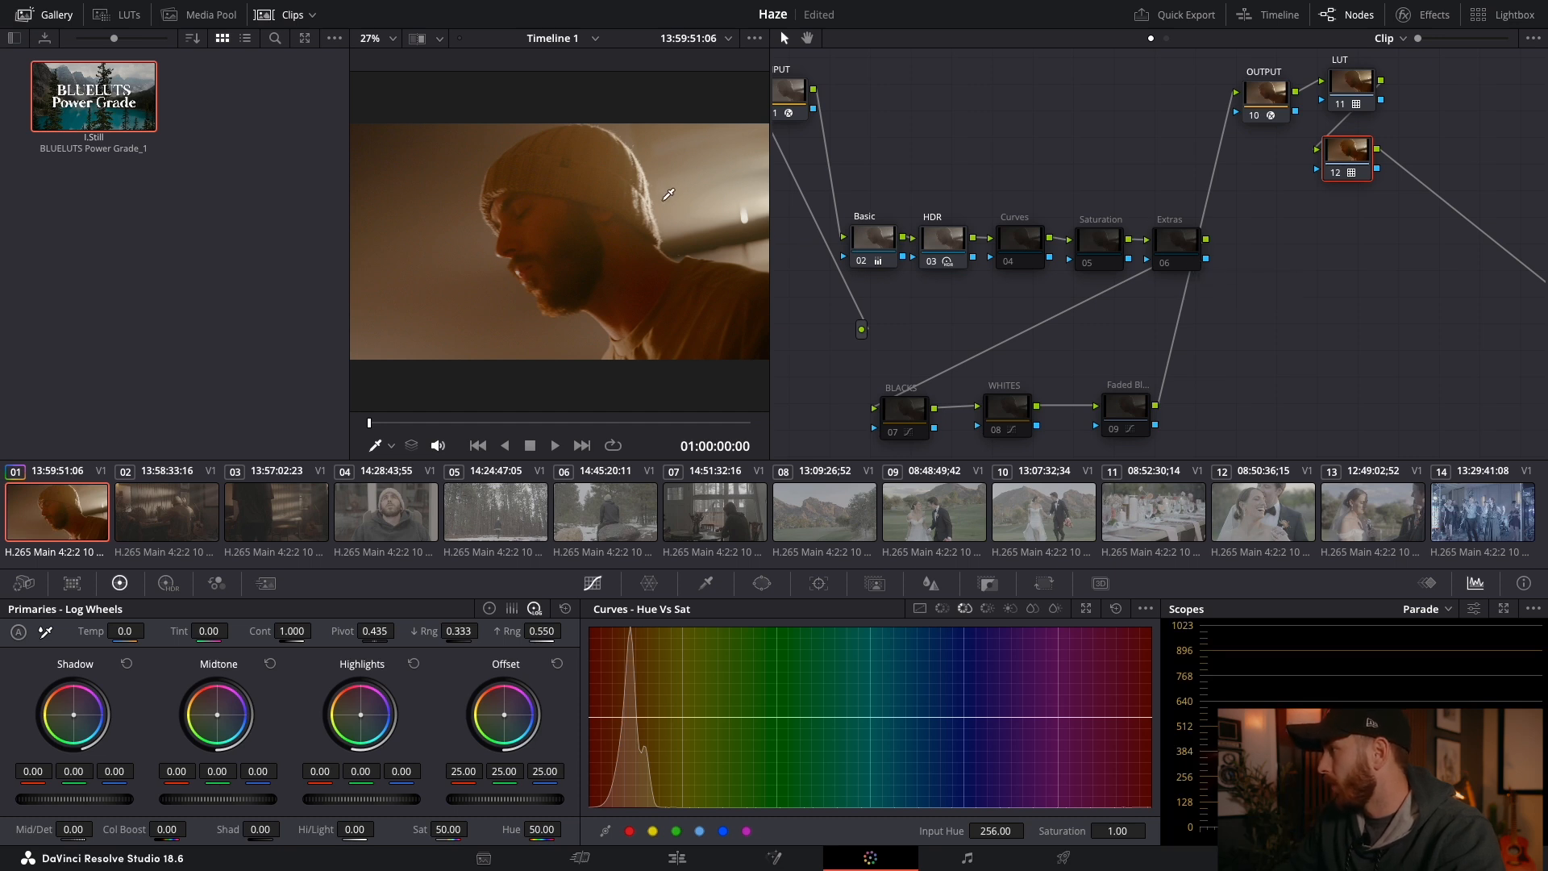
Step: Add a serial node directly after the Extras node
right_click(1201, 245)
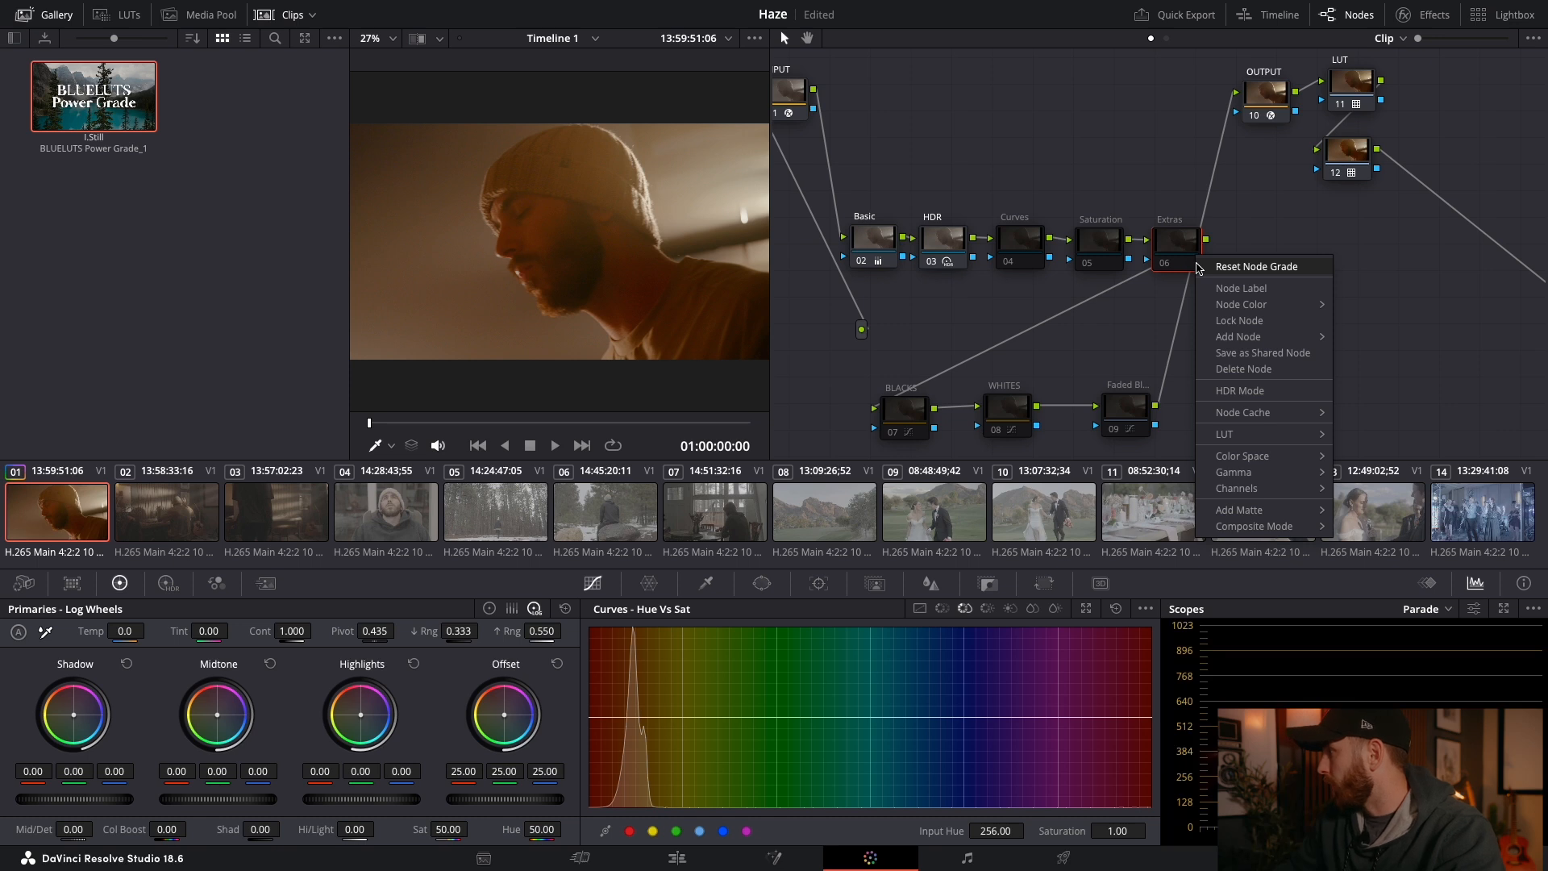
mouse_move(1242, 336)
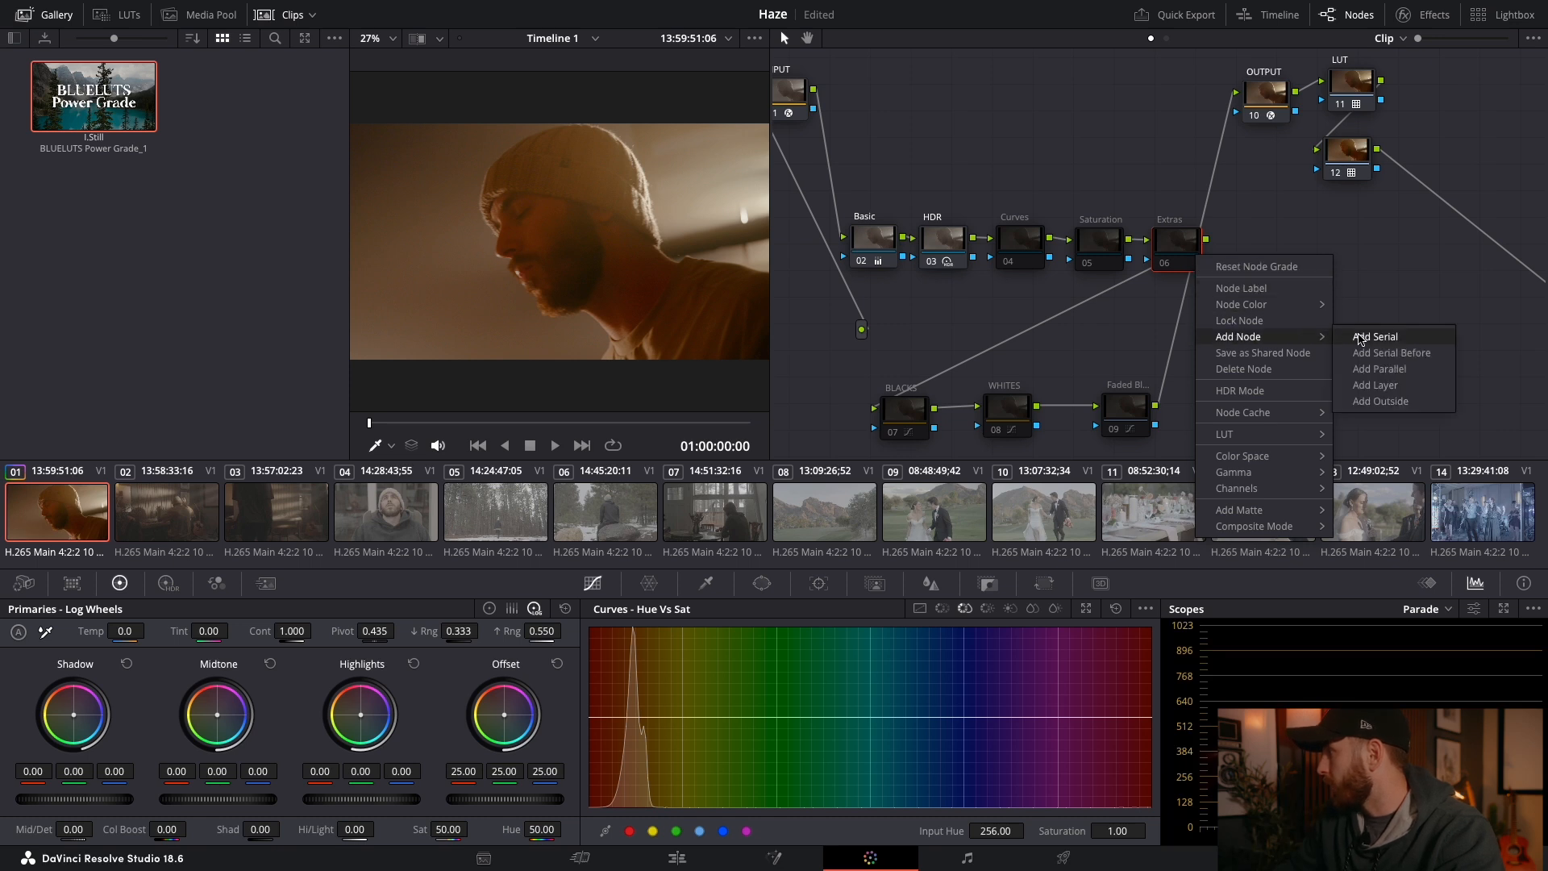
click(1360, 338)
right_click(1266, 253)
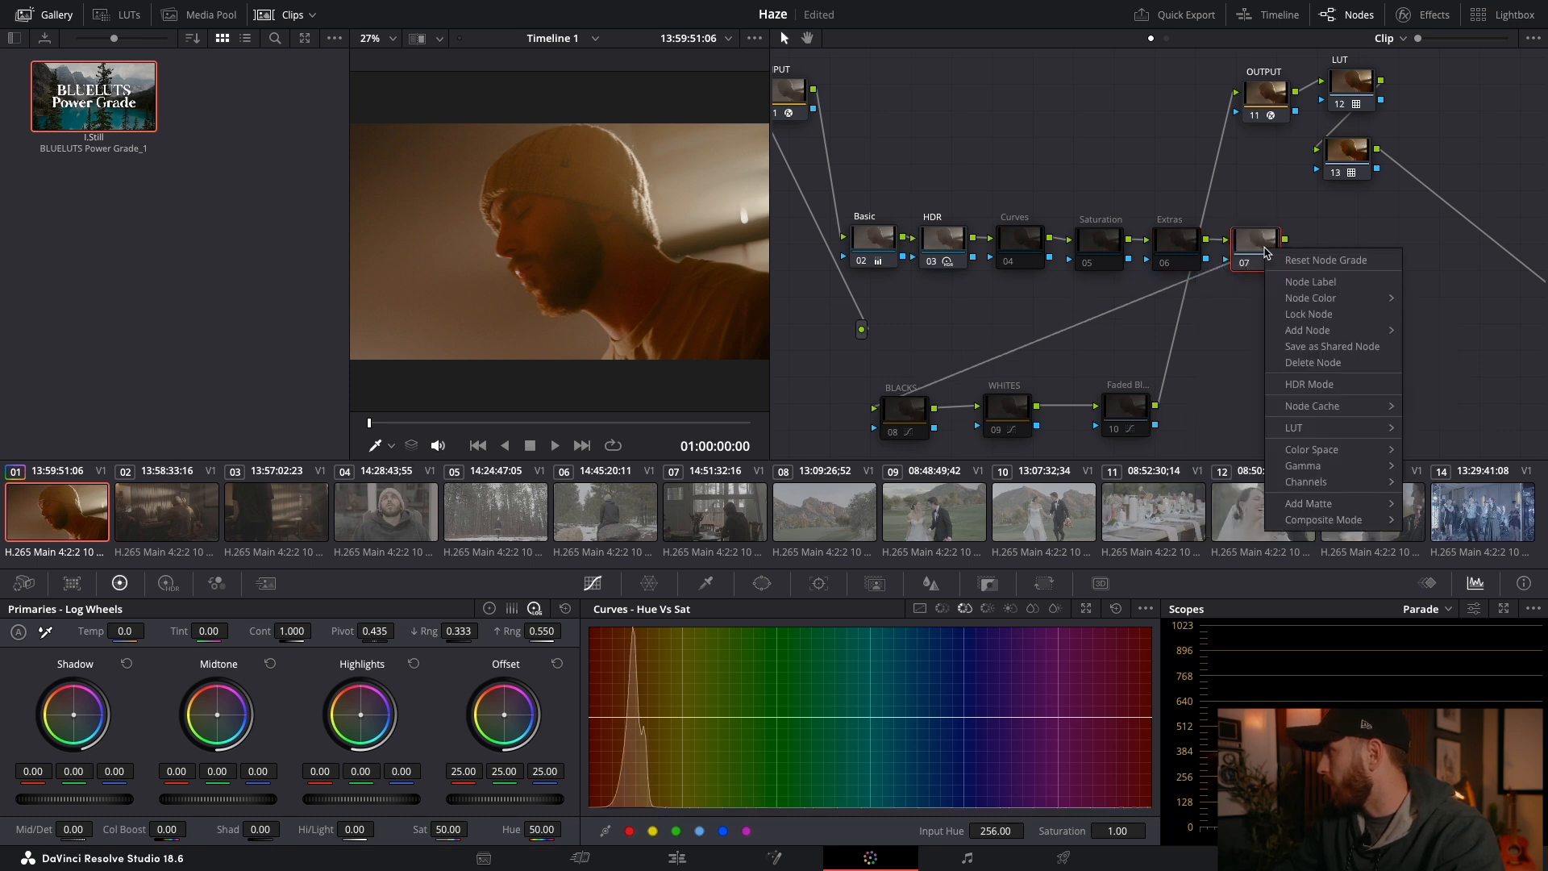
key(Escape)
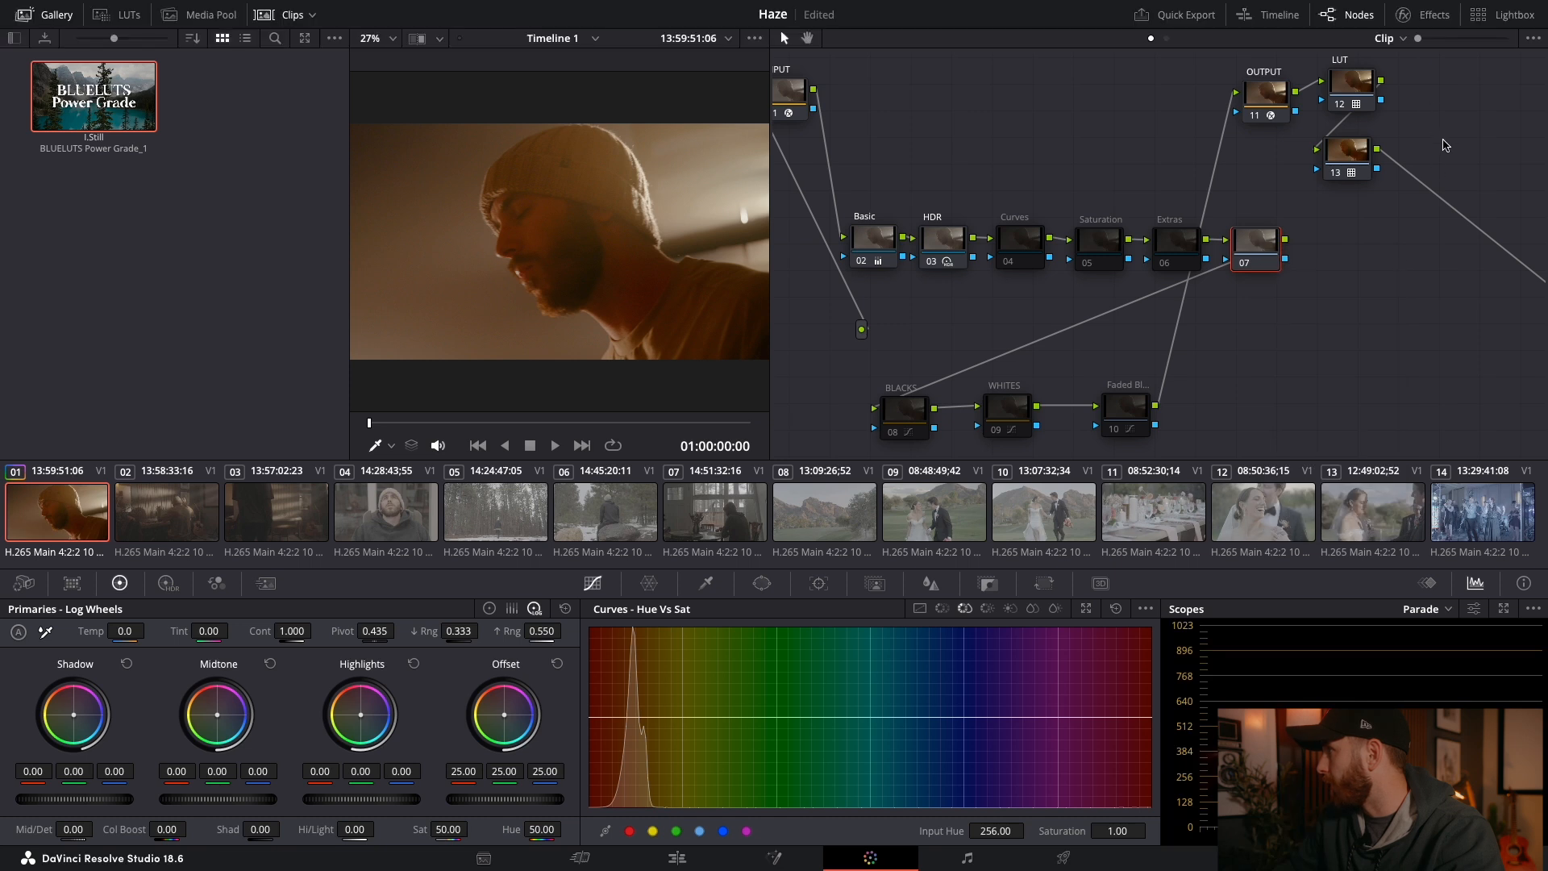
Step: Find the Glow effect in the effects library and apply it to the new node 07
click(1429, 18)
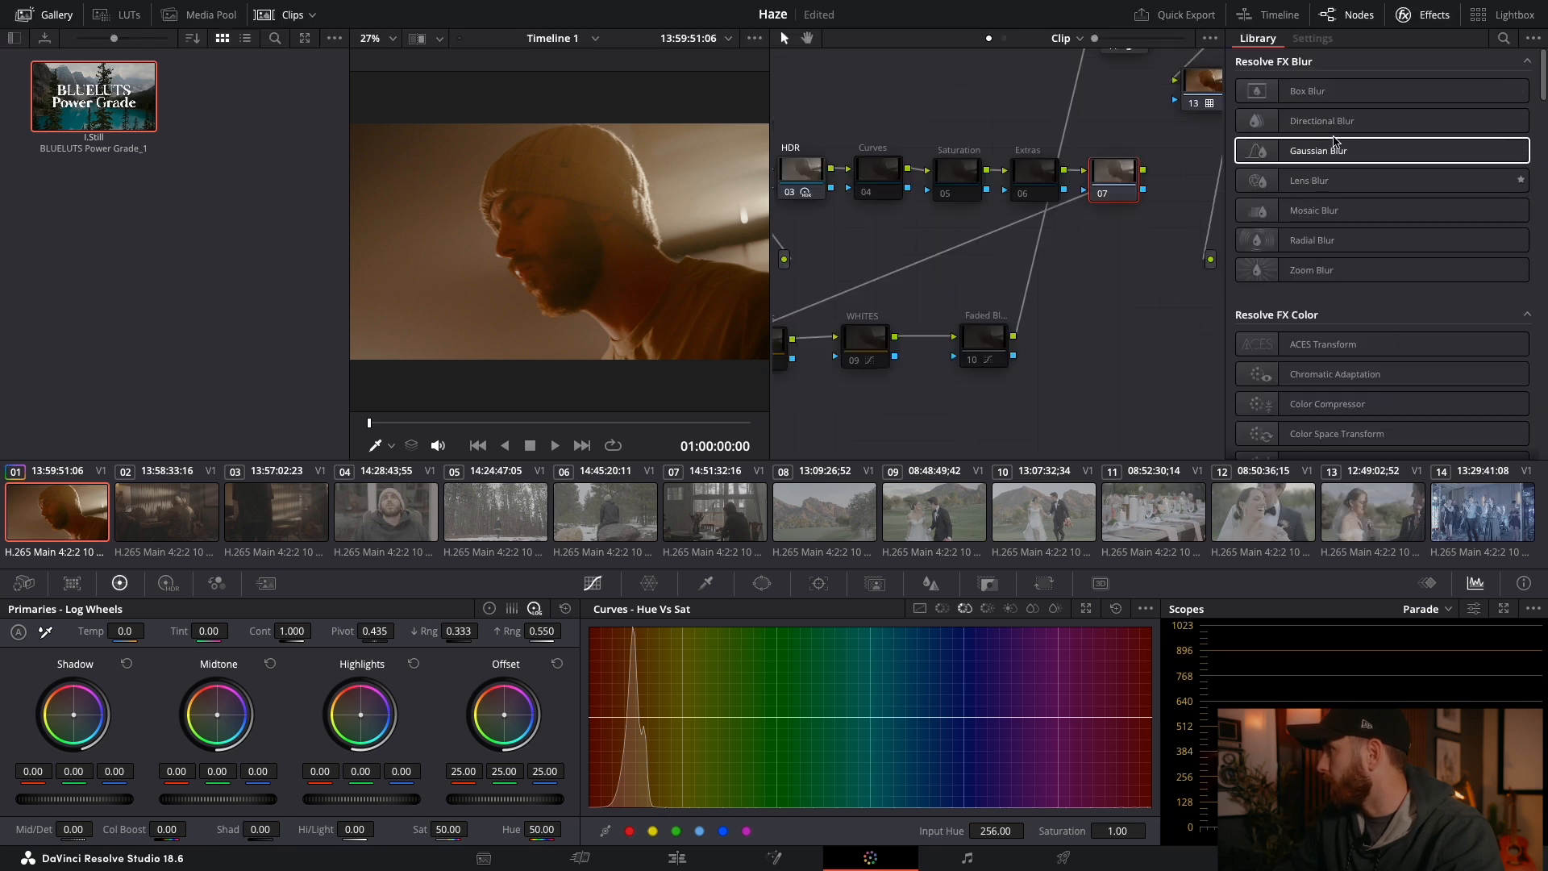
click(1503, 40)
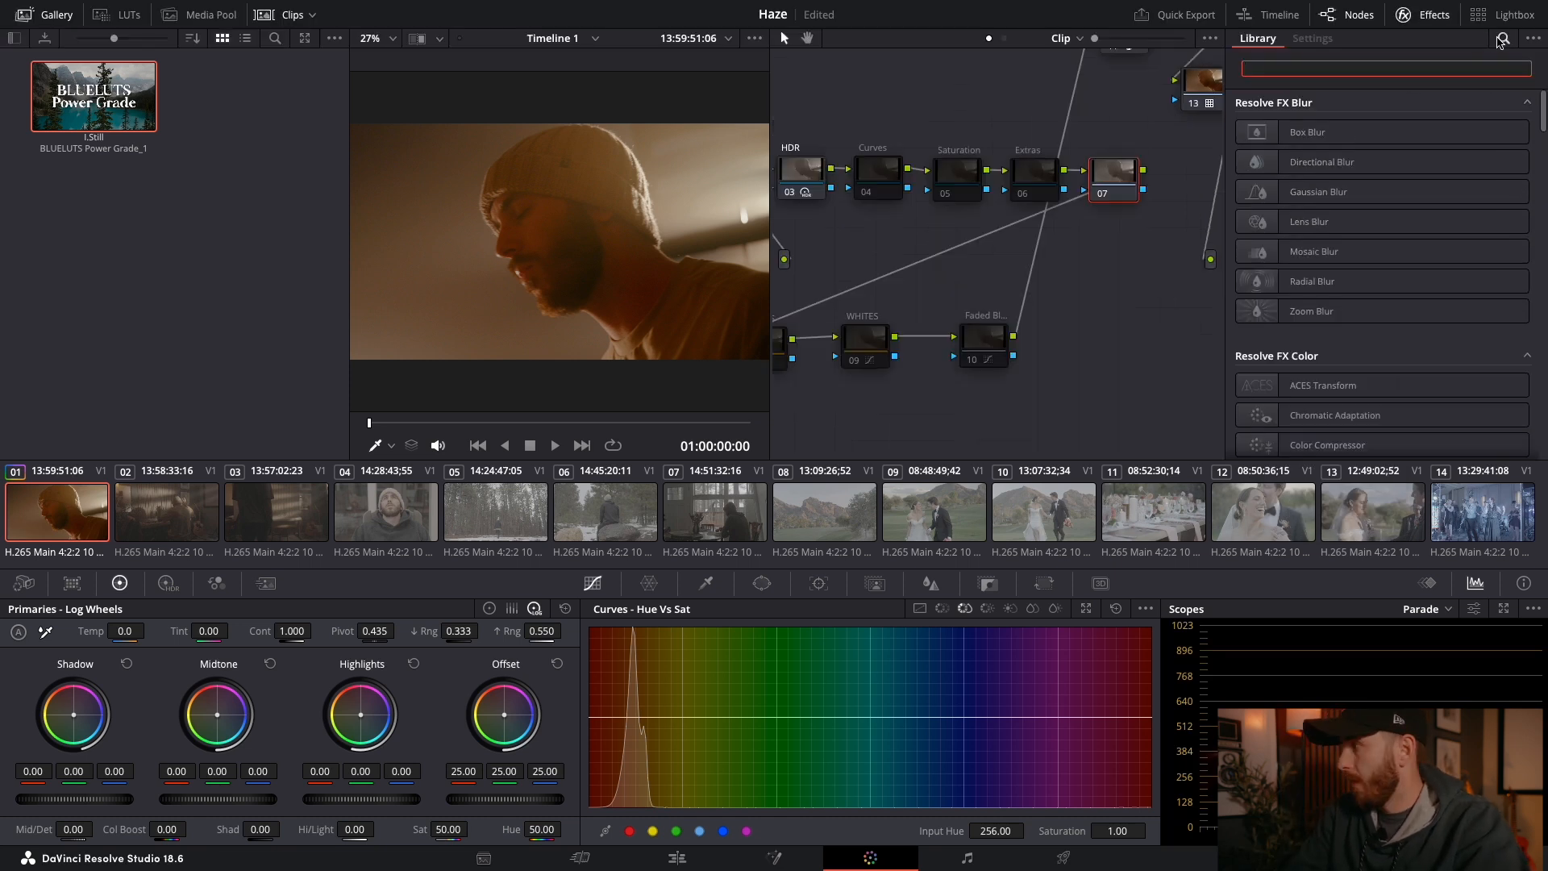
text(glow)
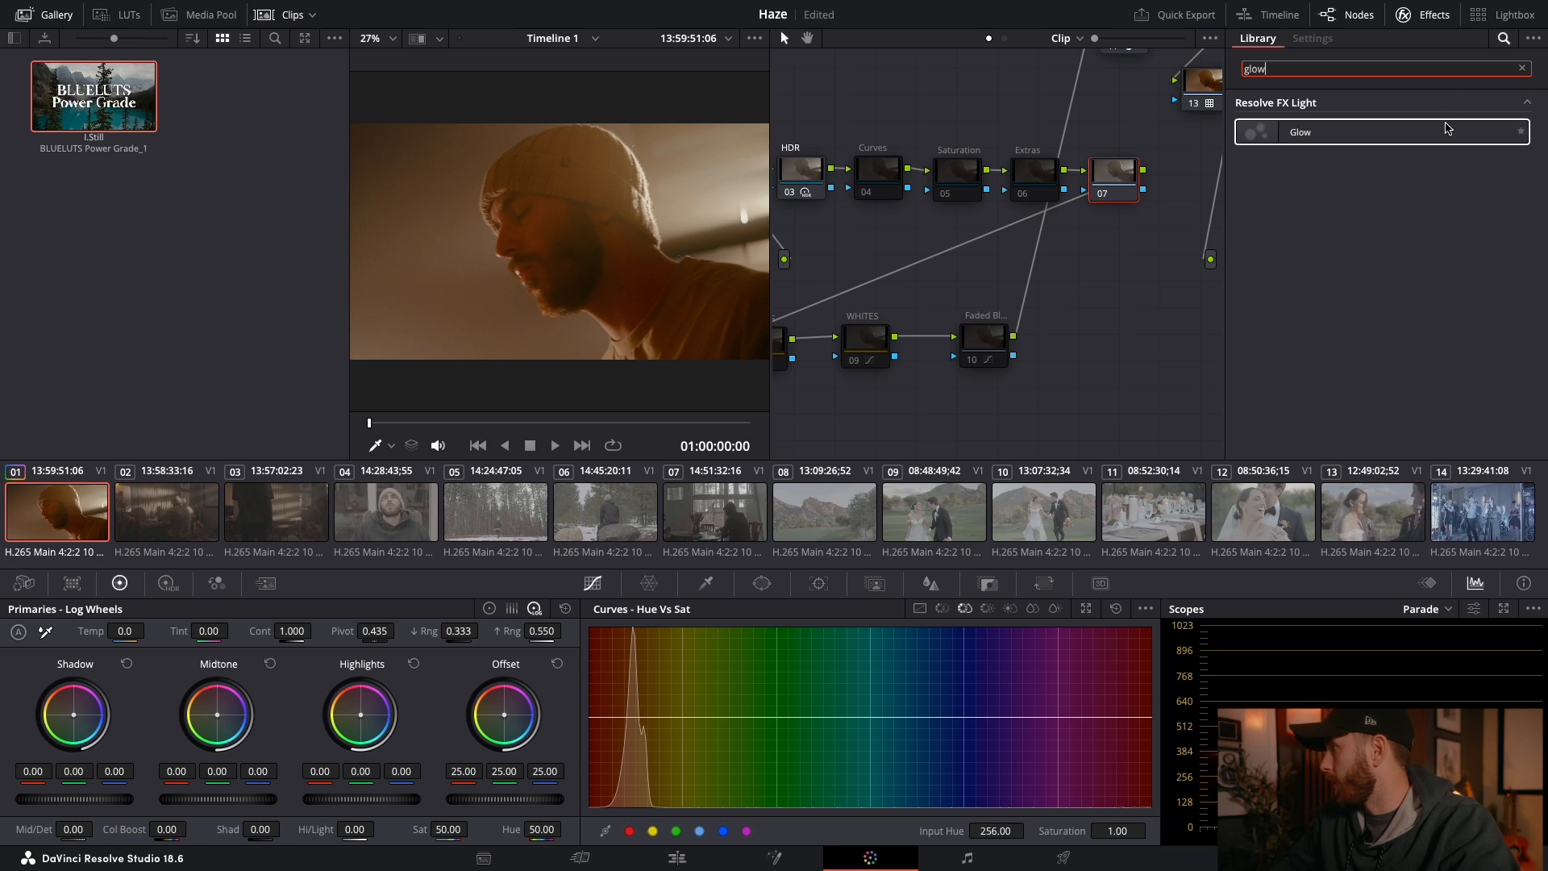
drag(1446, 127, 1118, 184)
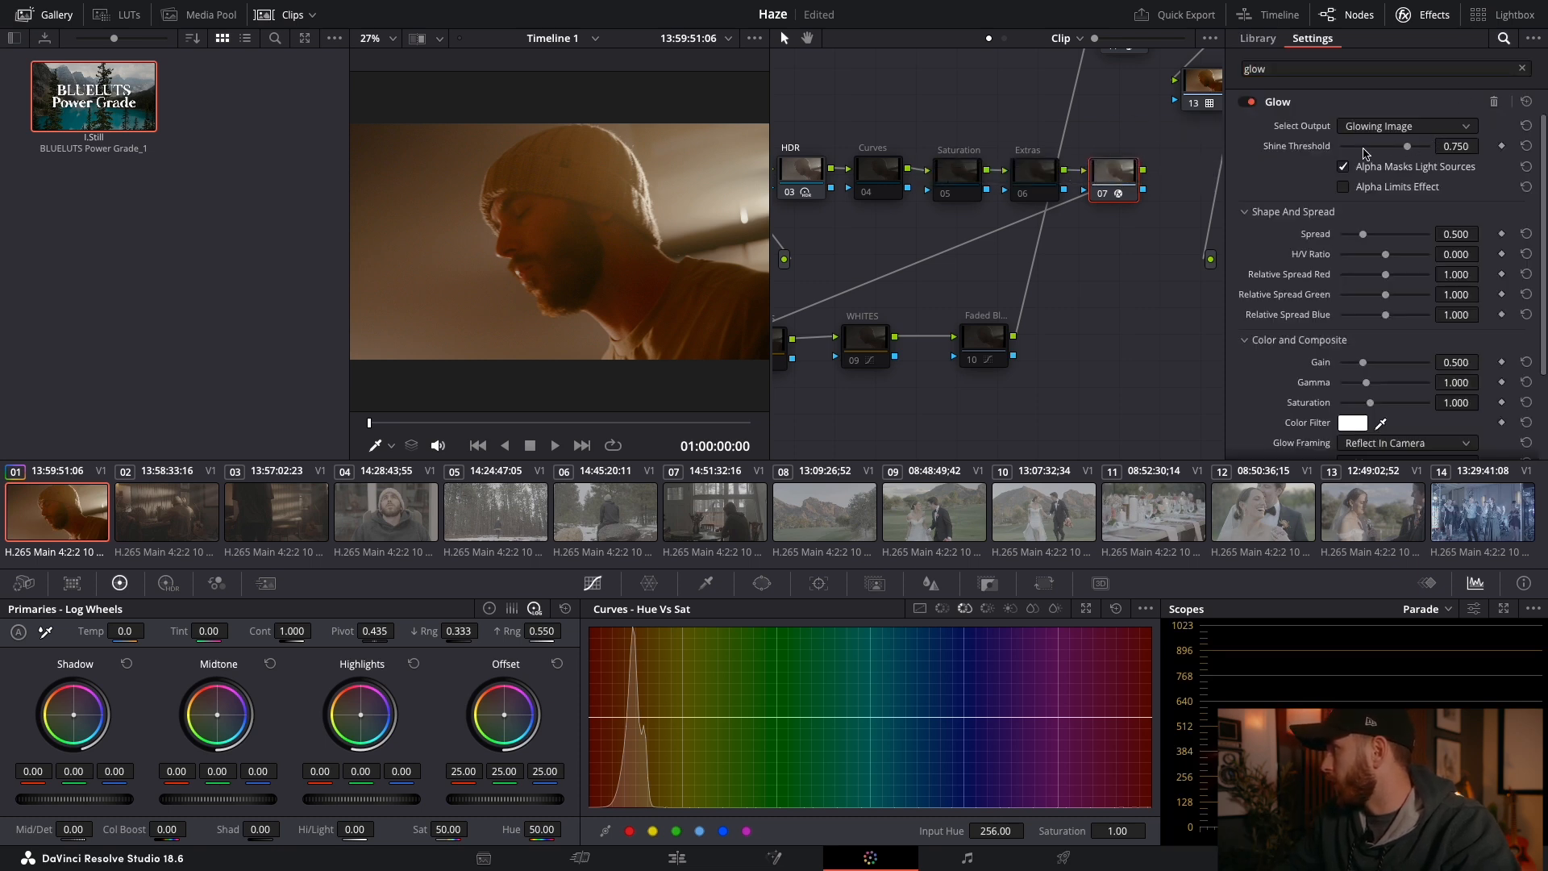
Step: Set the Glow's Shine Threshold to 0.000, its composite type to Softlight and its opacity to about 0.238
drag(1407, 148, 1239, 159)
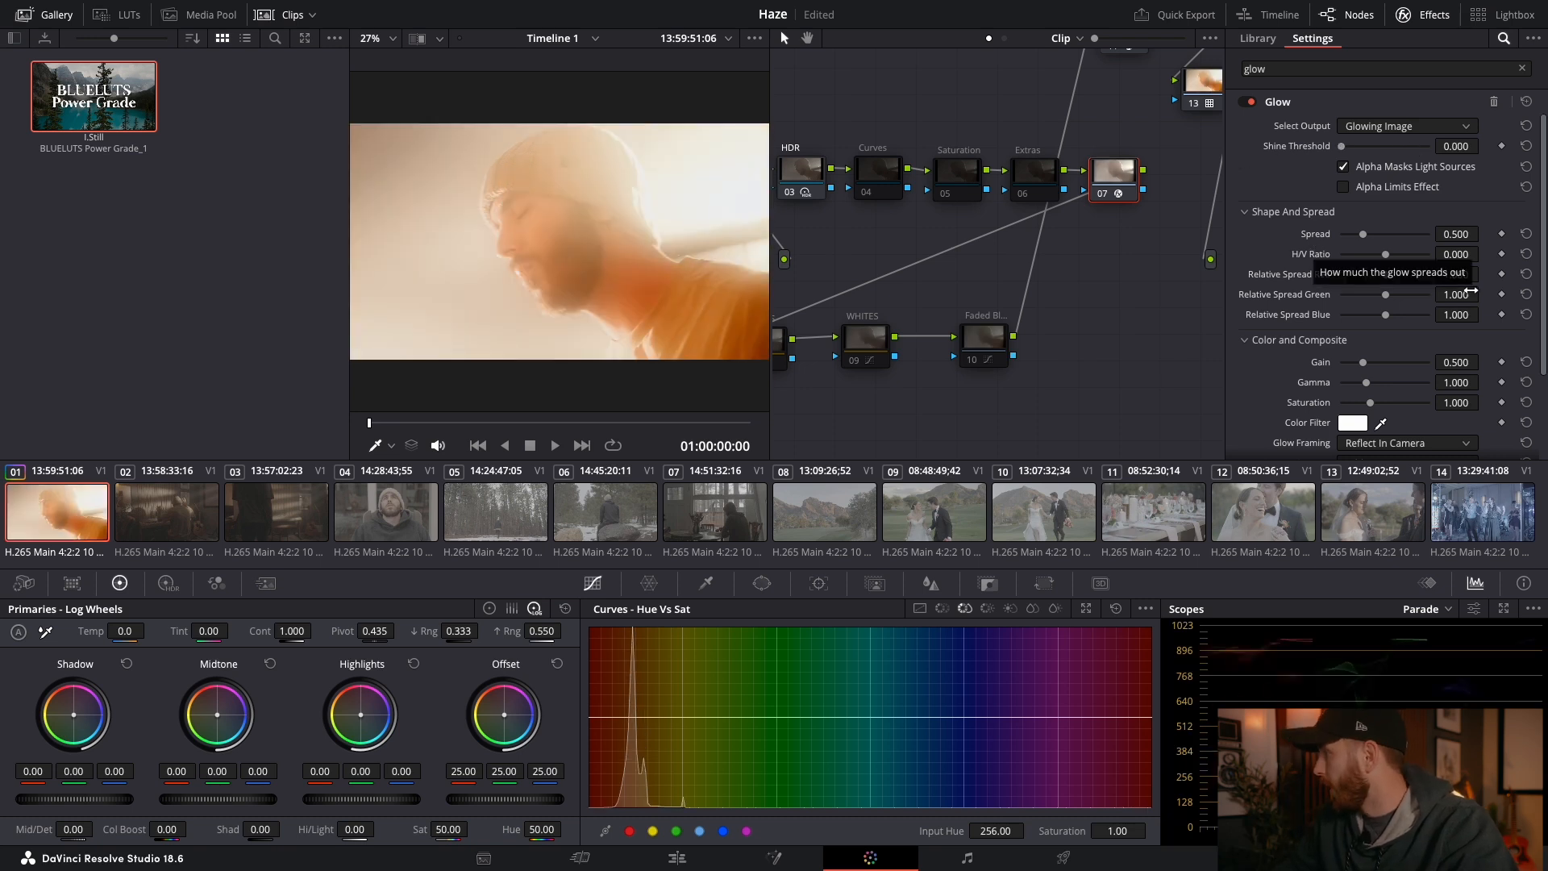
scroll(1419, 366, down, 3)
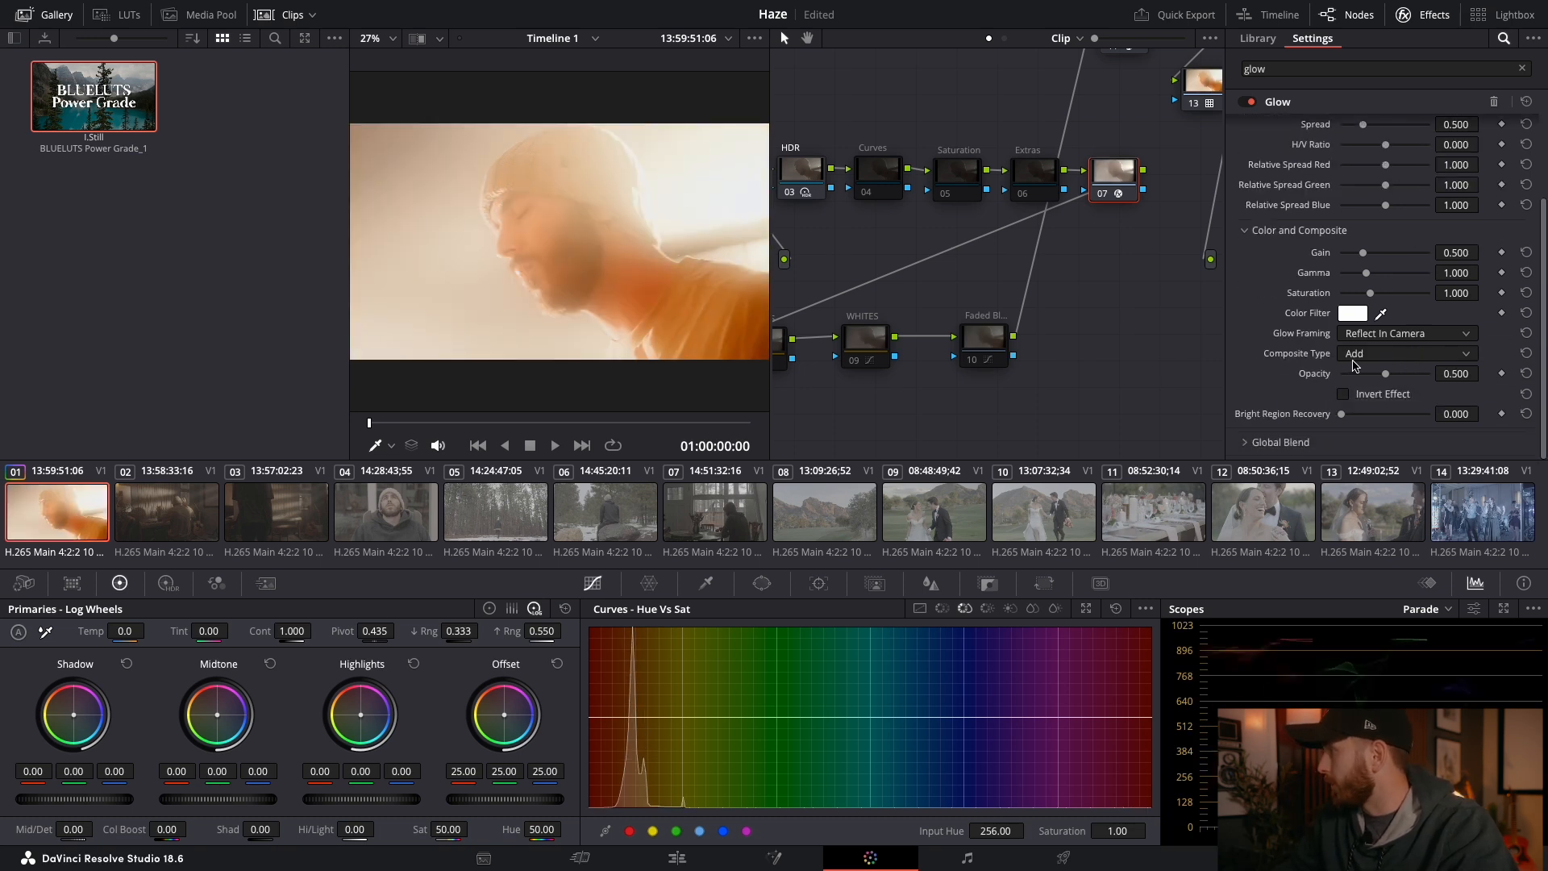
click(1385, 357)
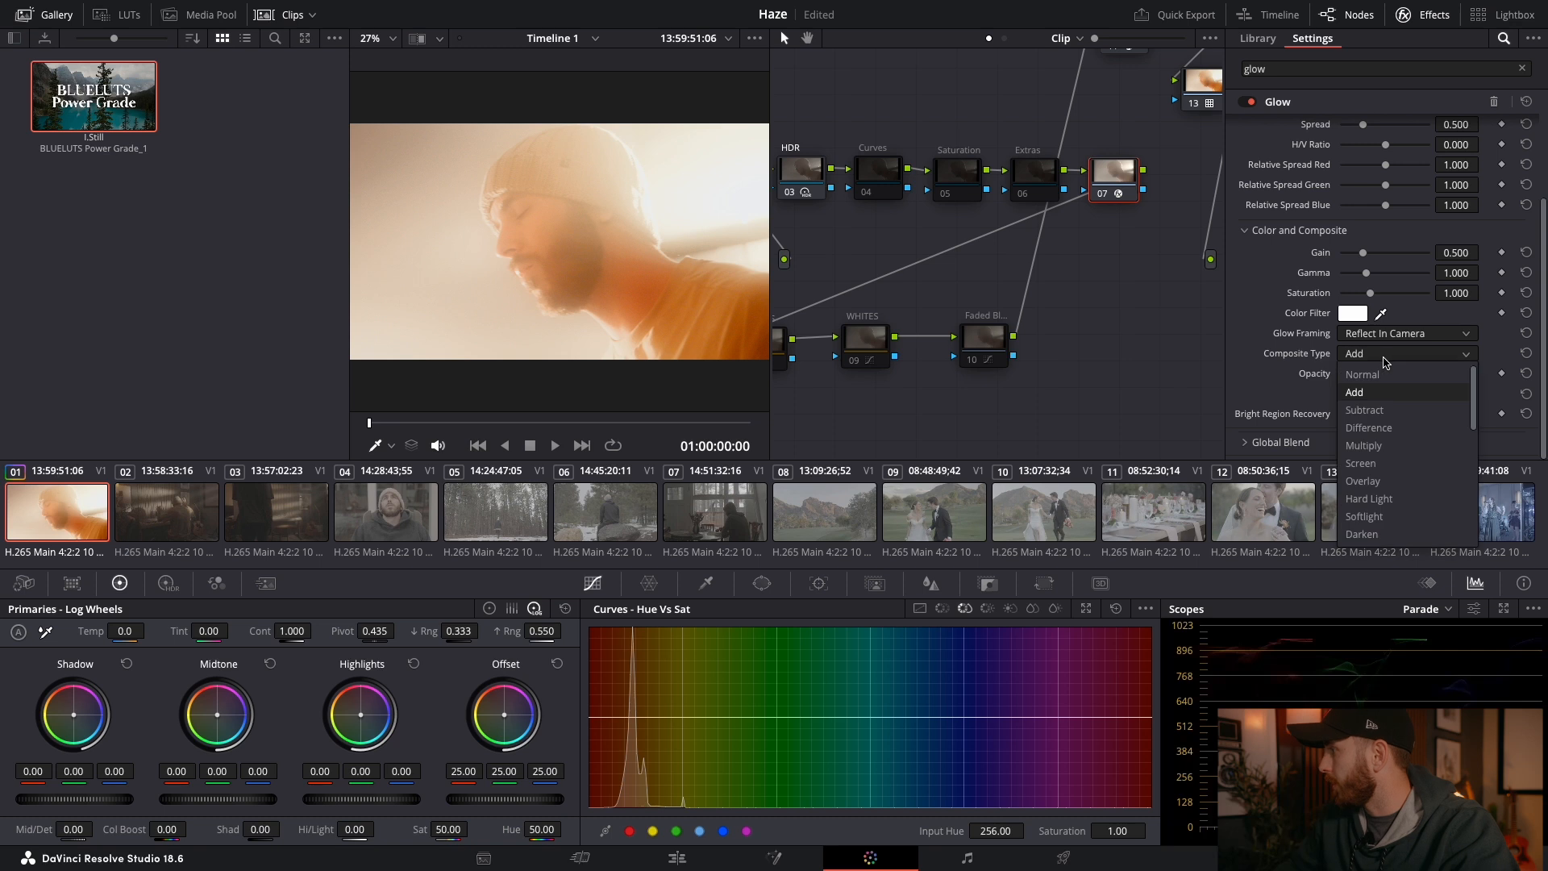
click(1381, 516)
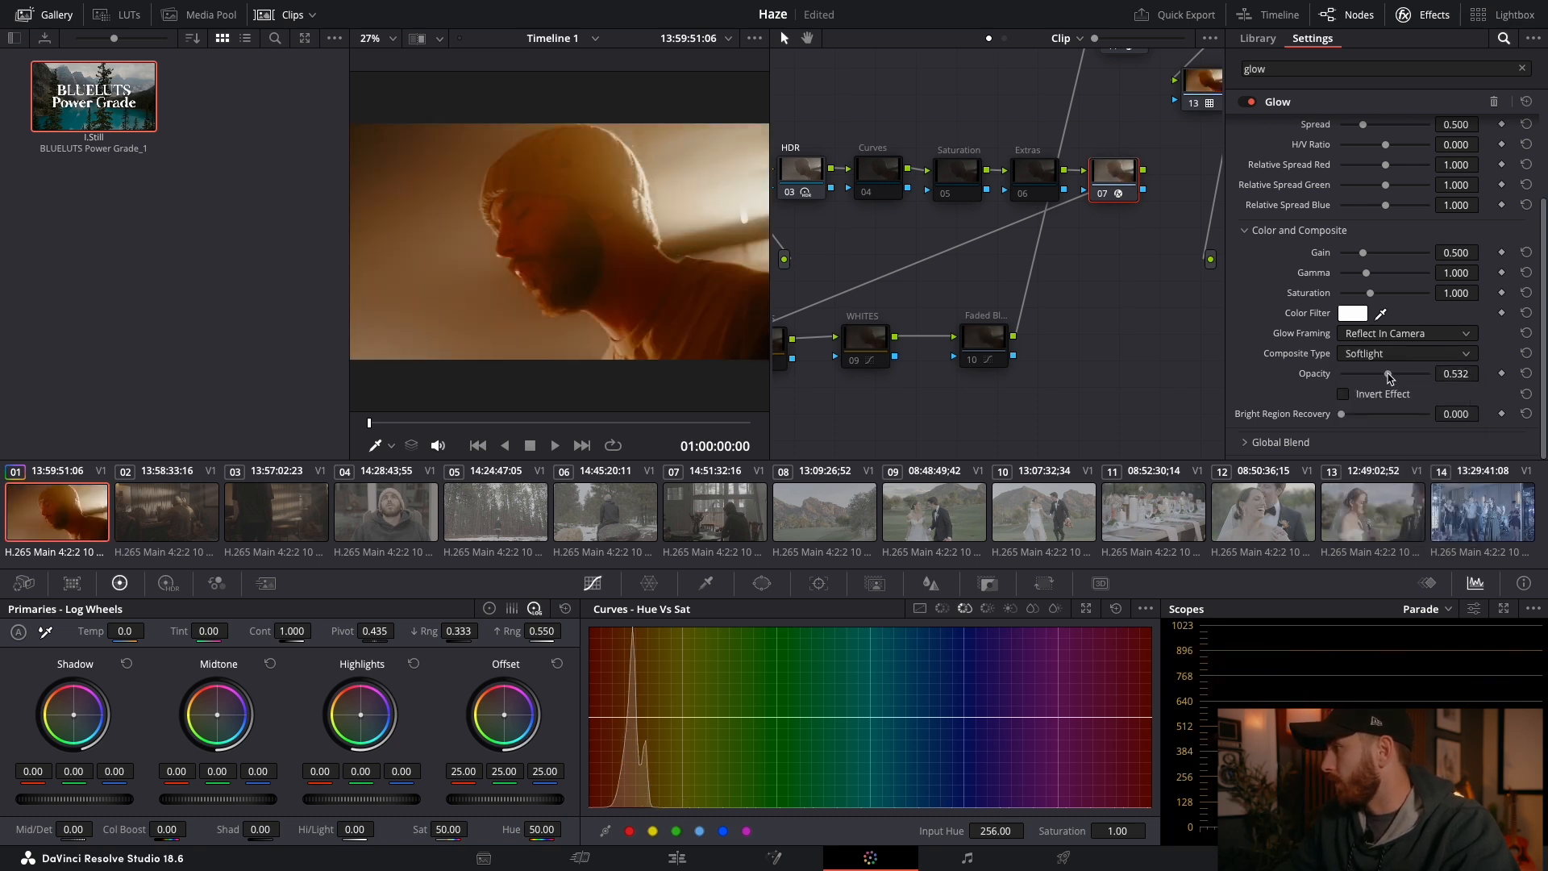
mouse_move(1389, 375)
mouse_down()
mouse_move(1339, 376)
mouse_move(1361, 386)
mouse_up()
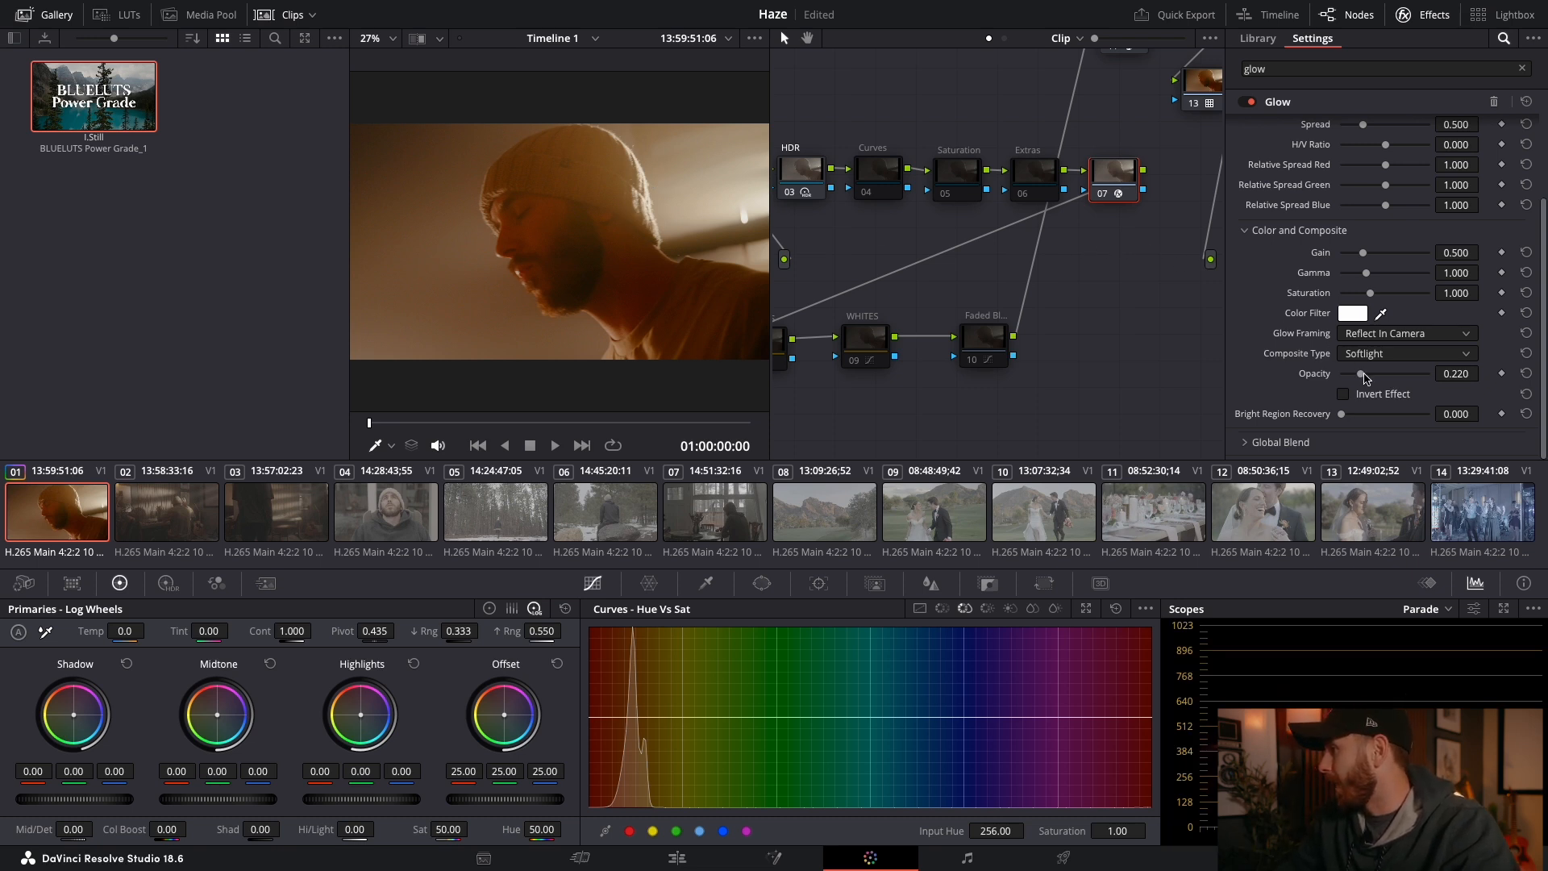
drag(1360, 374, 1362, 377)
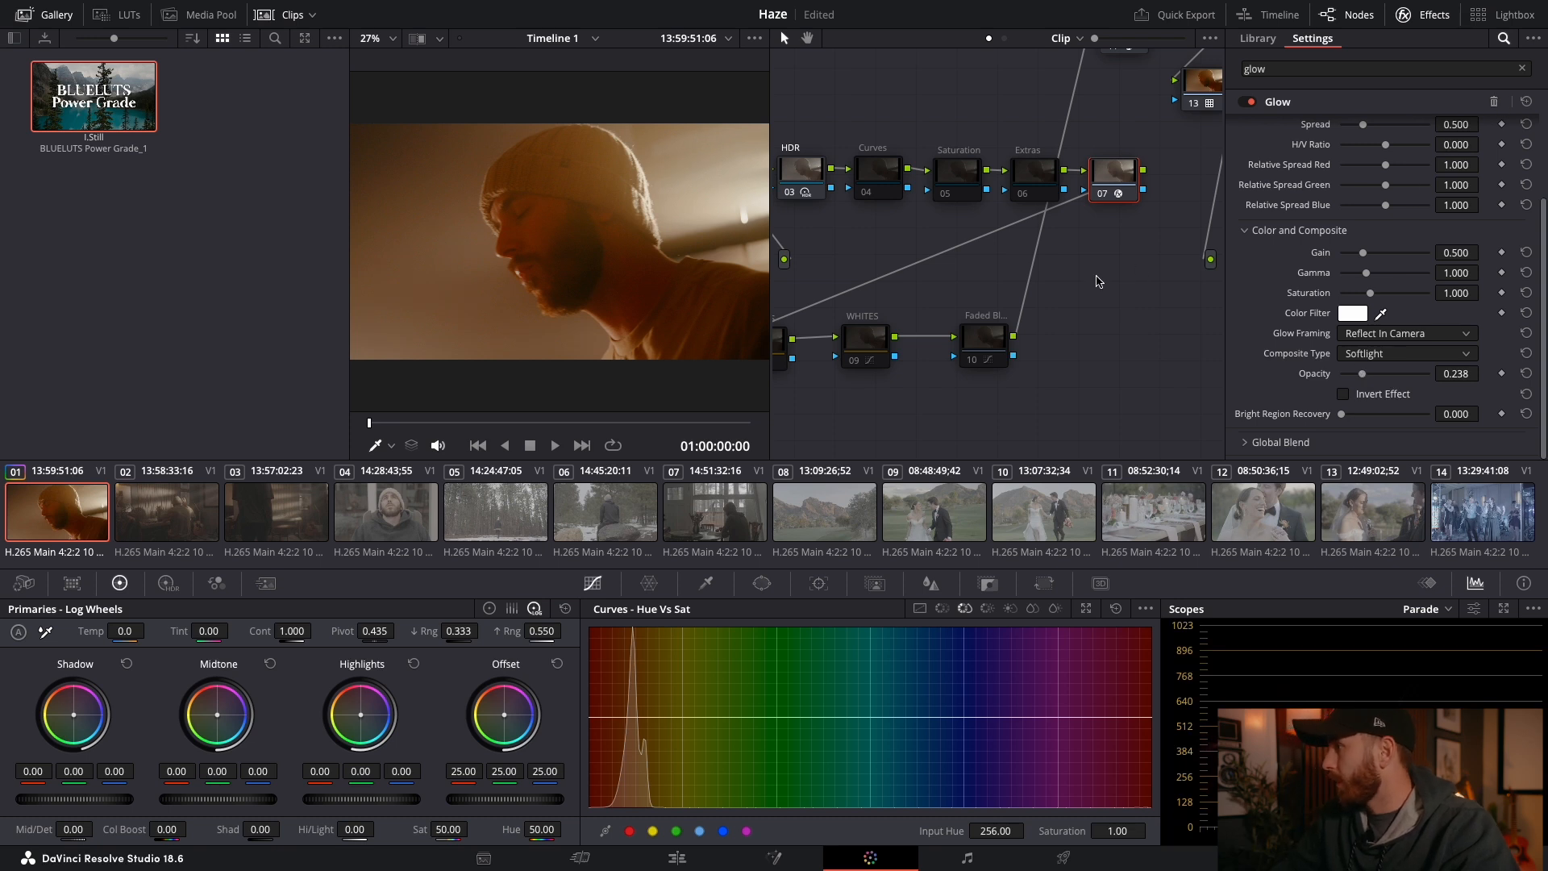
Step: Soften the Basic node by setting its primary Mid/Detail to -32.50
scroll(1097, 281, left, 5)
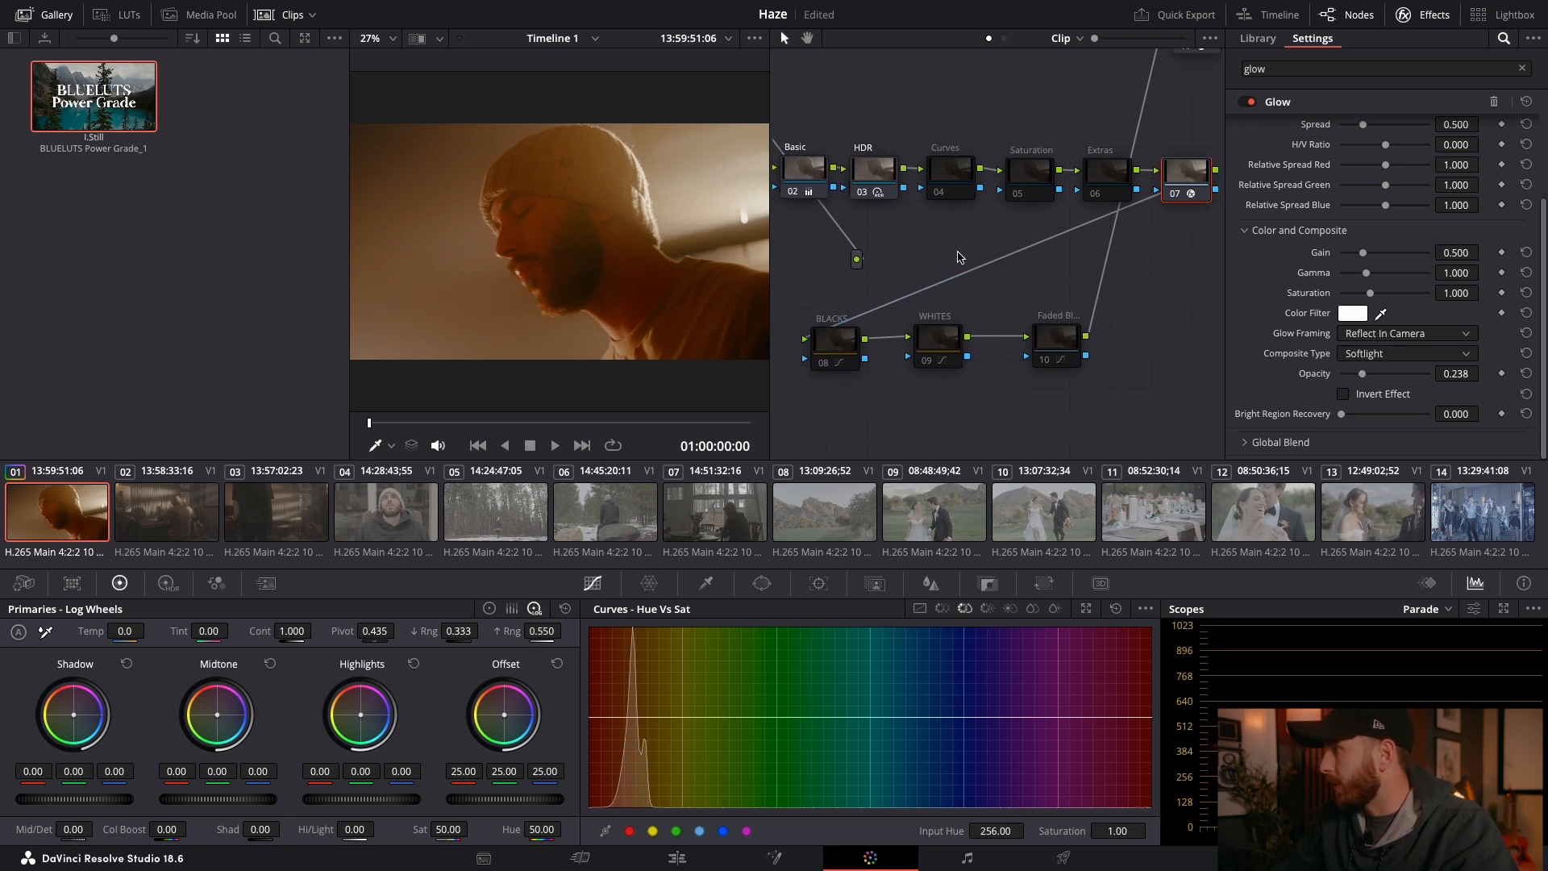
click(817, 176)
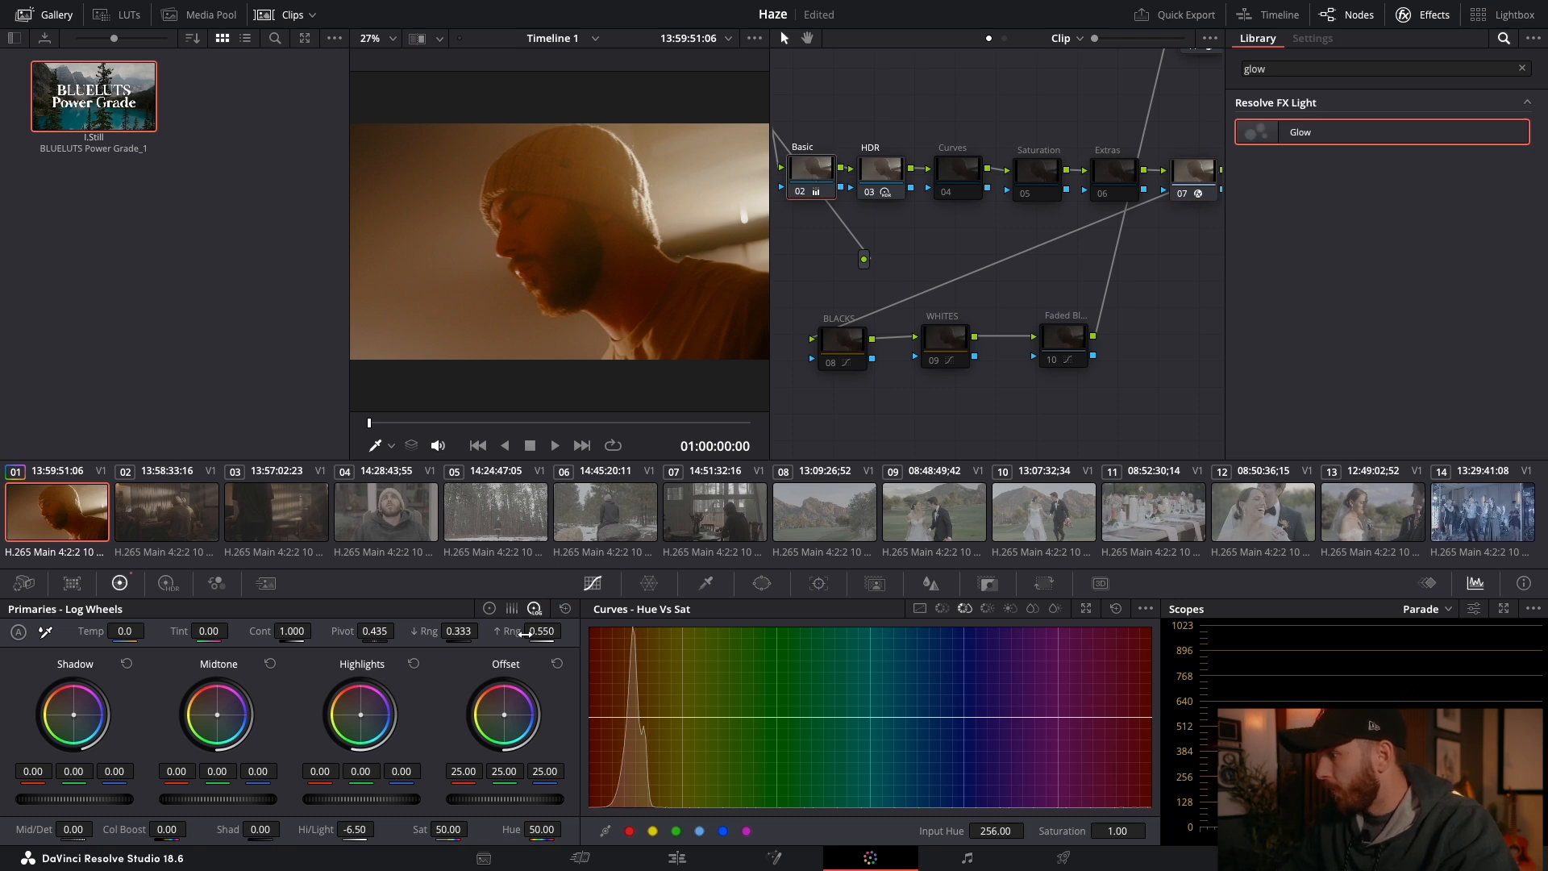
click(490, 609)
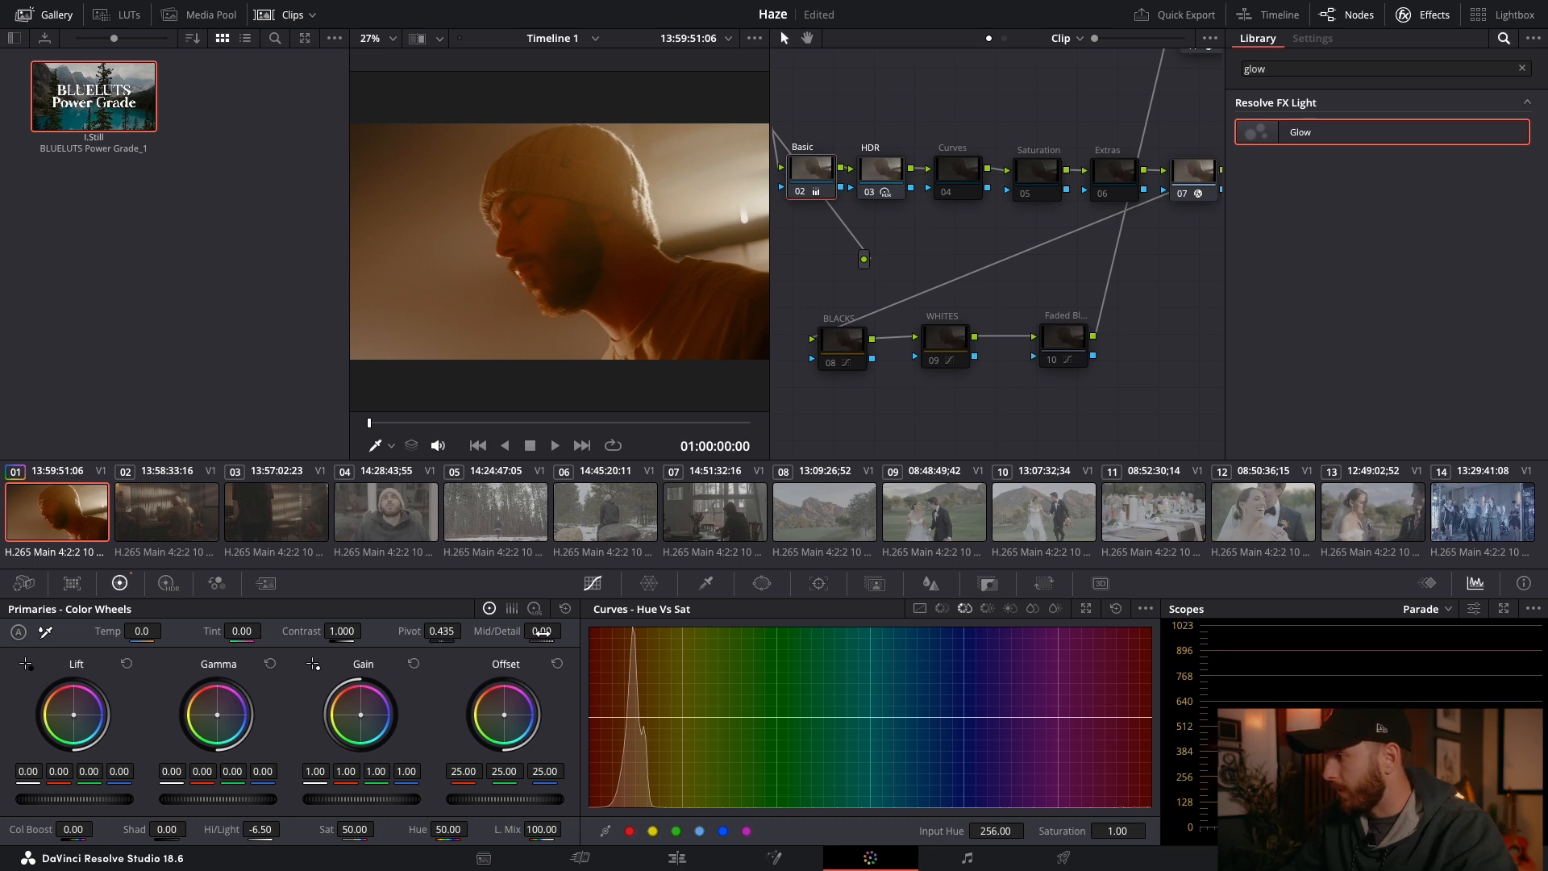
drag(541, 633, 512, 633)
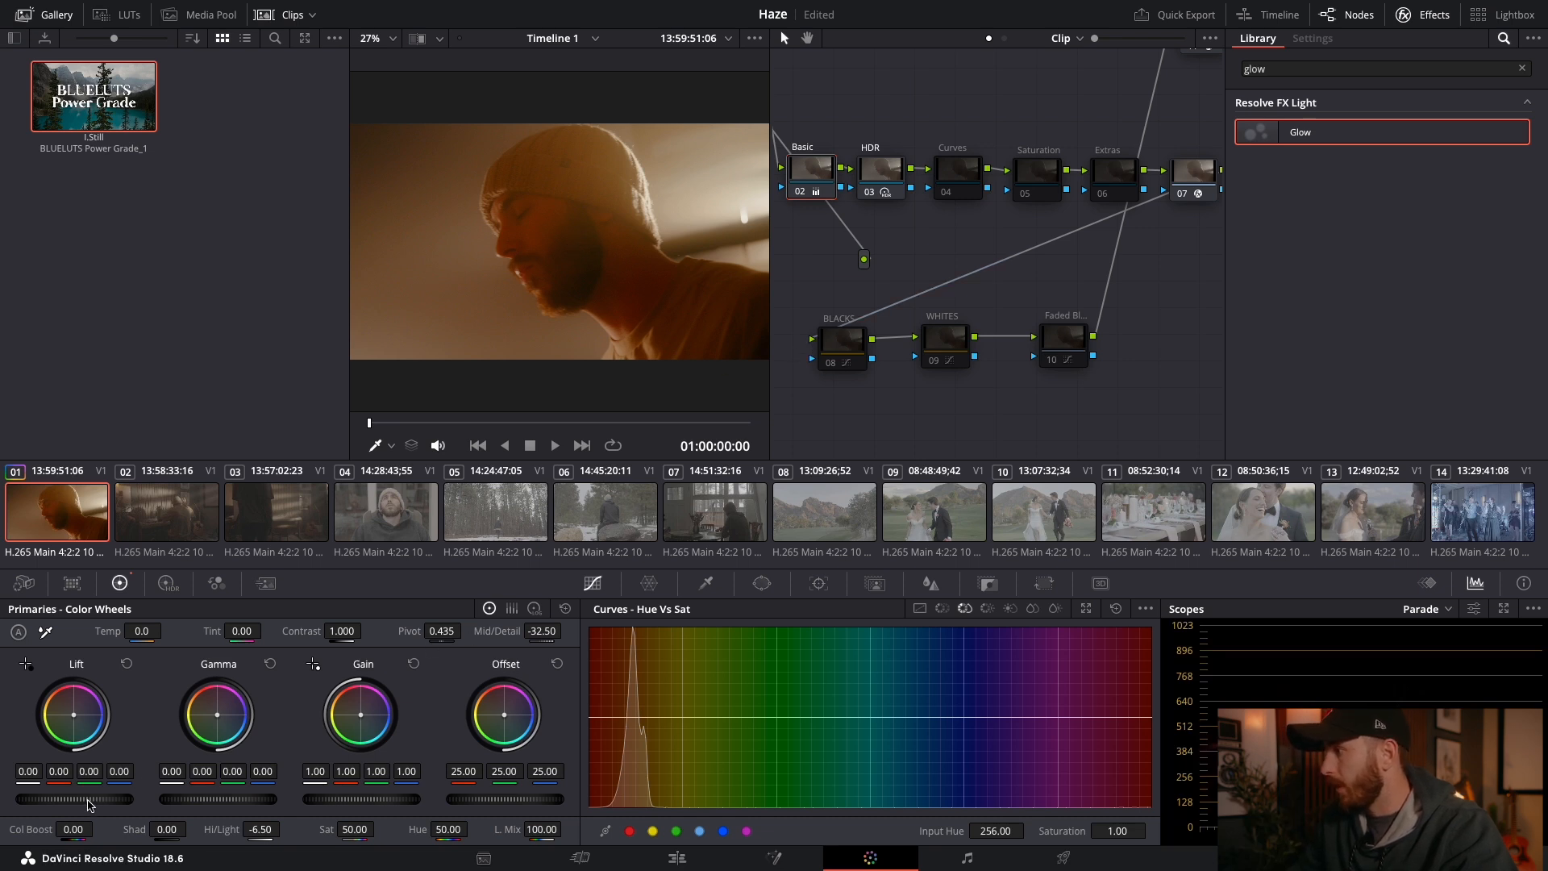
Step: On the Basic node, set Lift and Gamma to 0.01, Gain to 0.92, saturation to 44.00 and temperature to 60.0
drag(30, 804, 90, 805)
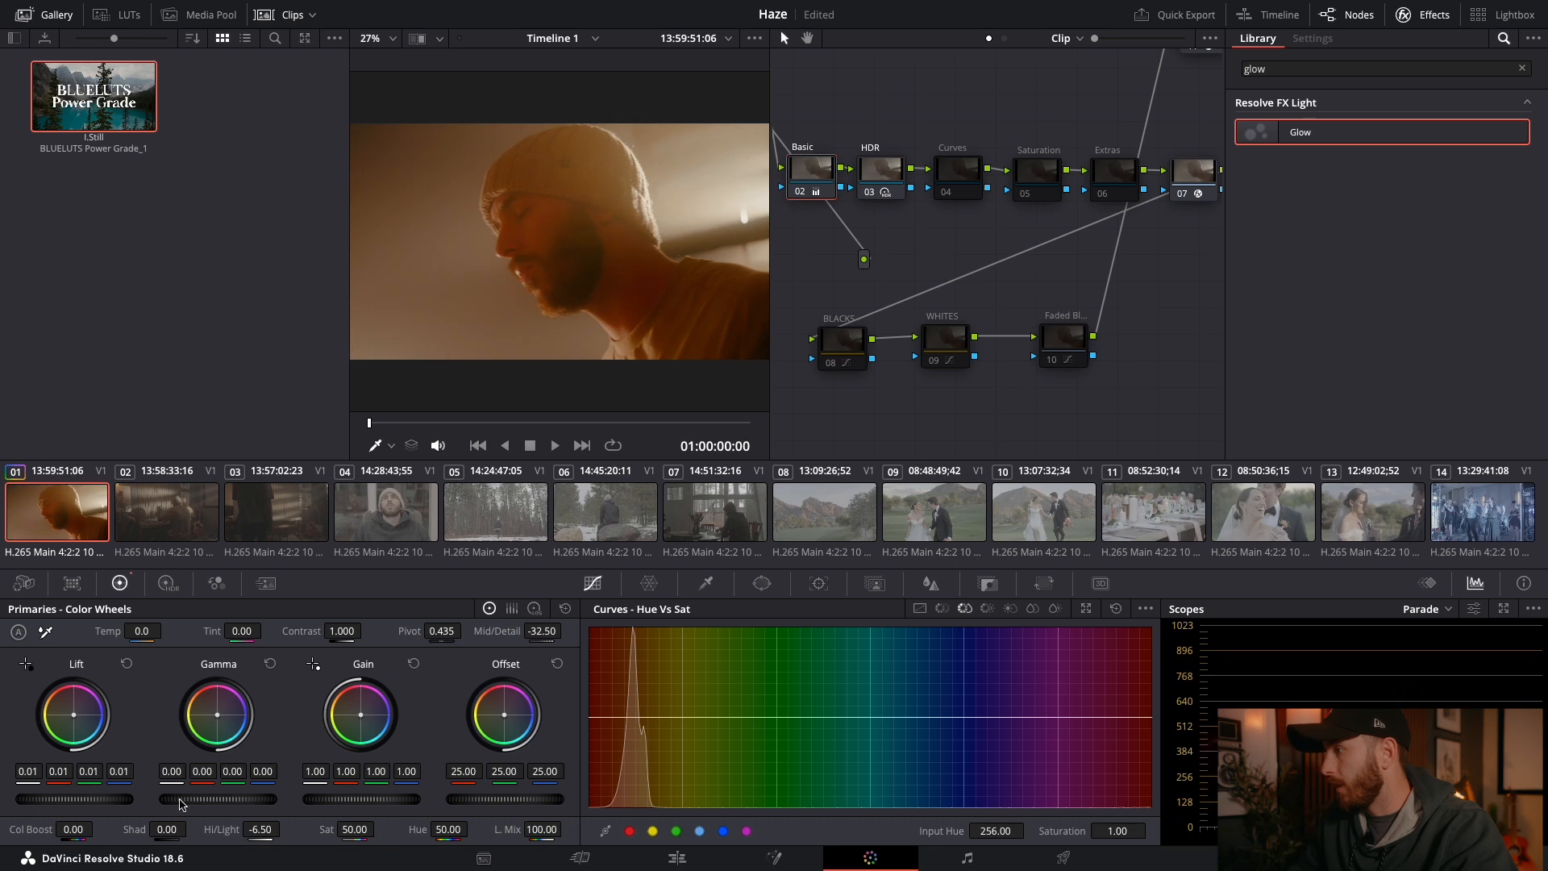
drag(203, 804, 212, 804)
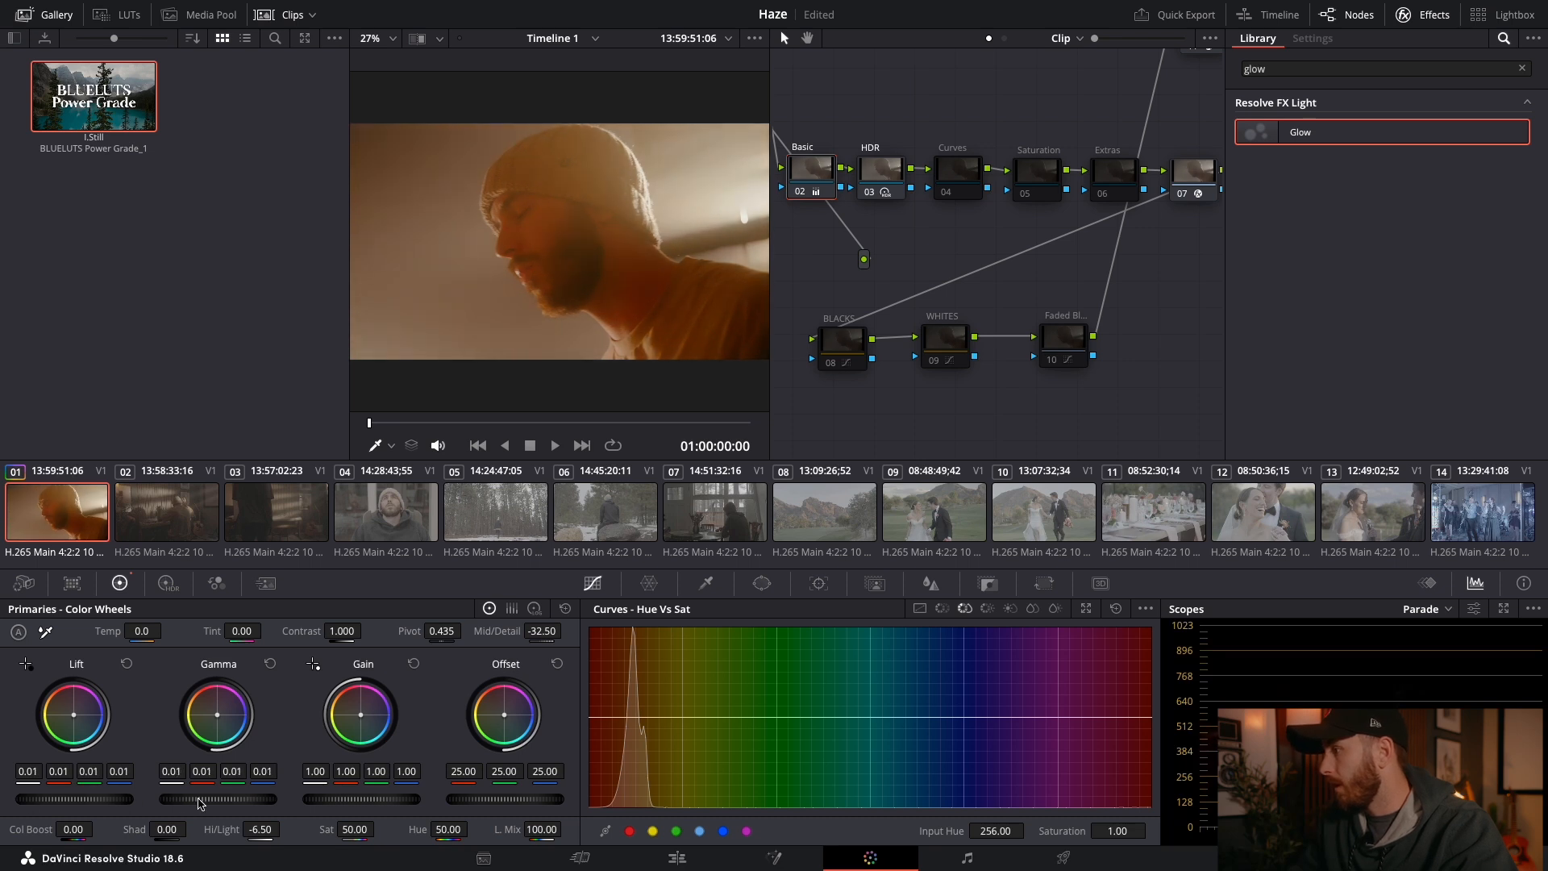
drag(350, 804, 335, 804)
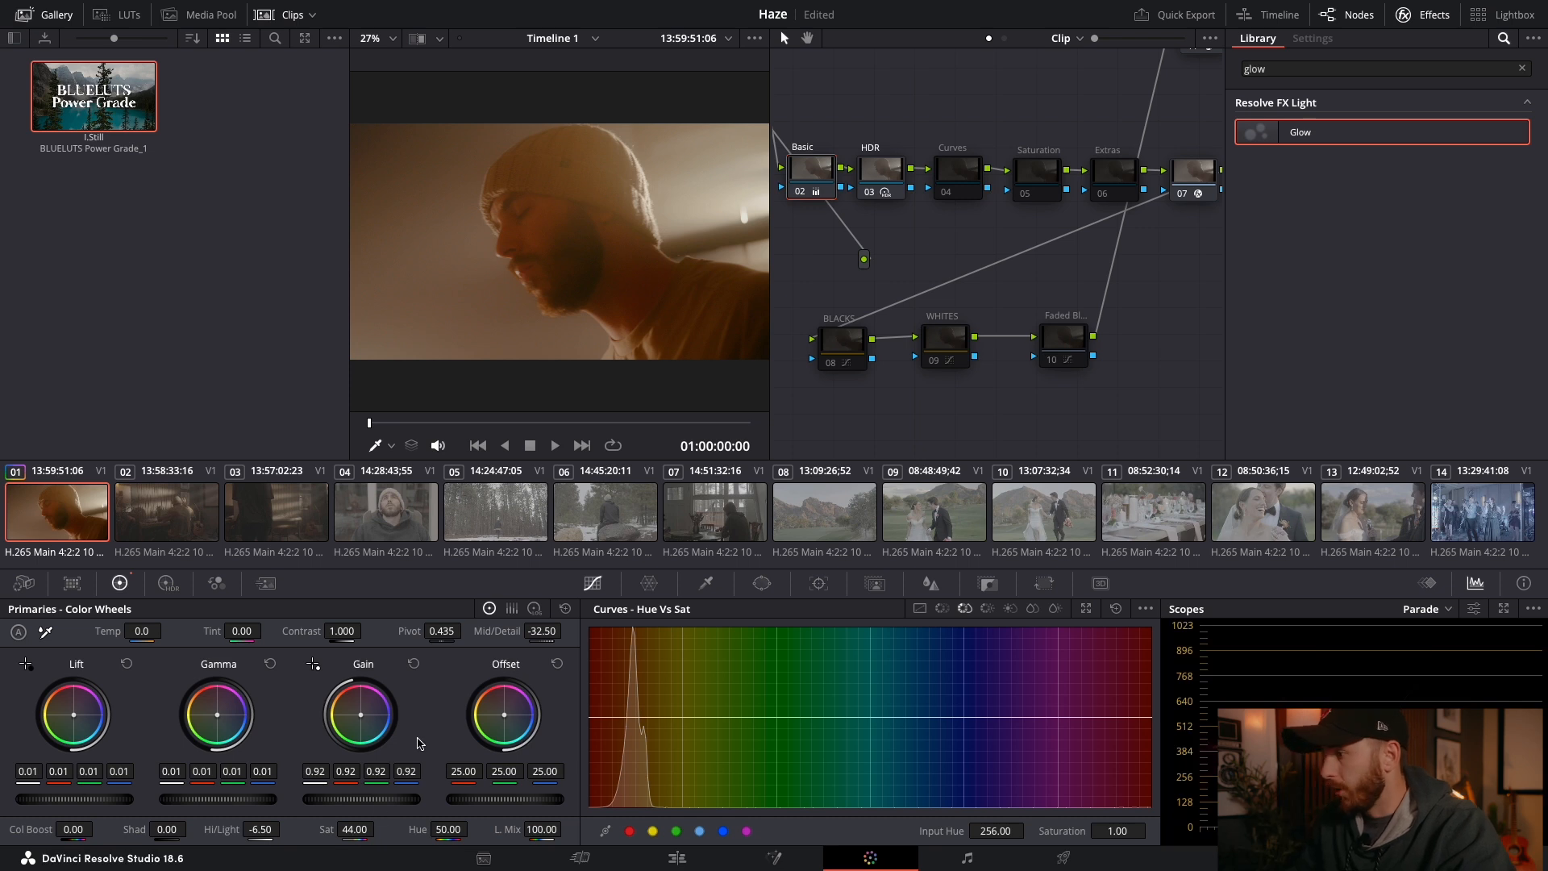
mouse_move(145, 631)
mouse_down()
mouse_move(112, 632)
mouse_move(193, 631)
mouse_move(155, 648)
mouse_up()
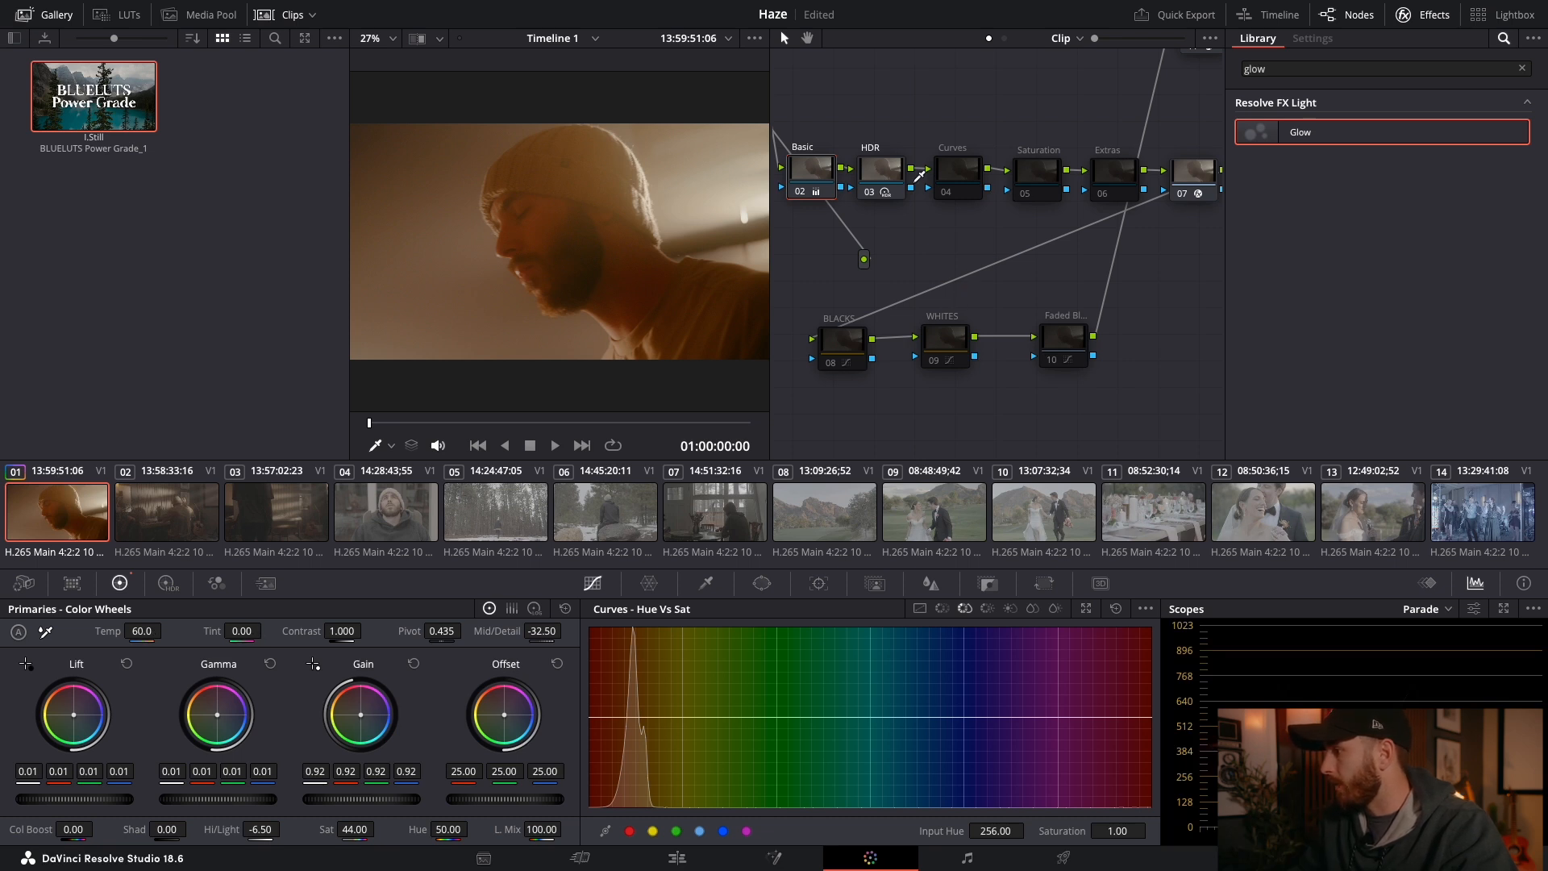
Step: On the HDR node, set the log Highlights to -0.07 and Midtone to 0.01, and compare the grade with the ungraded clip
click(896, 182)
click(534, 608)
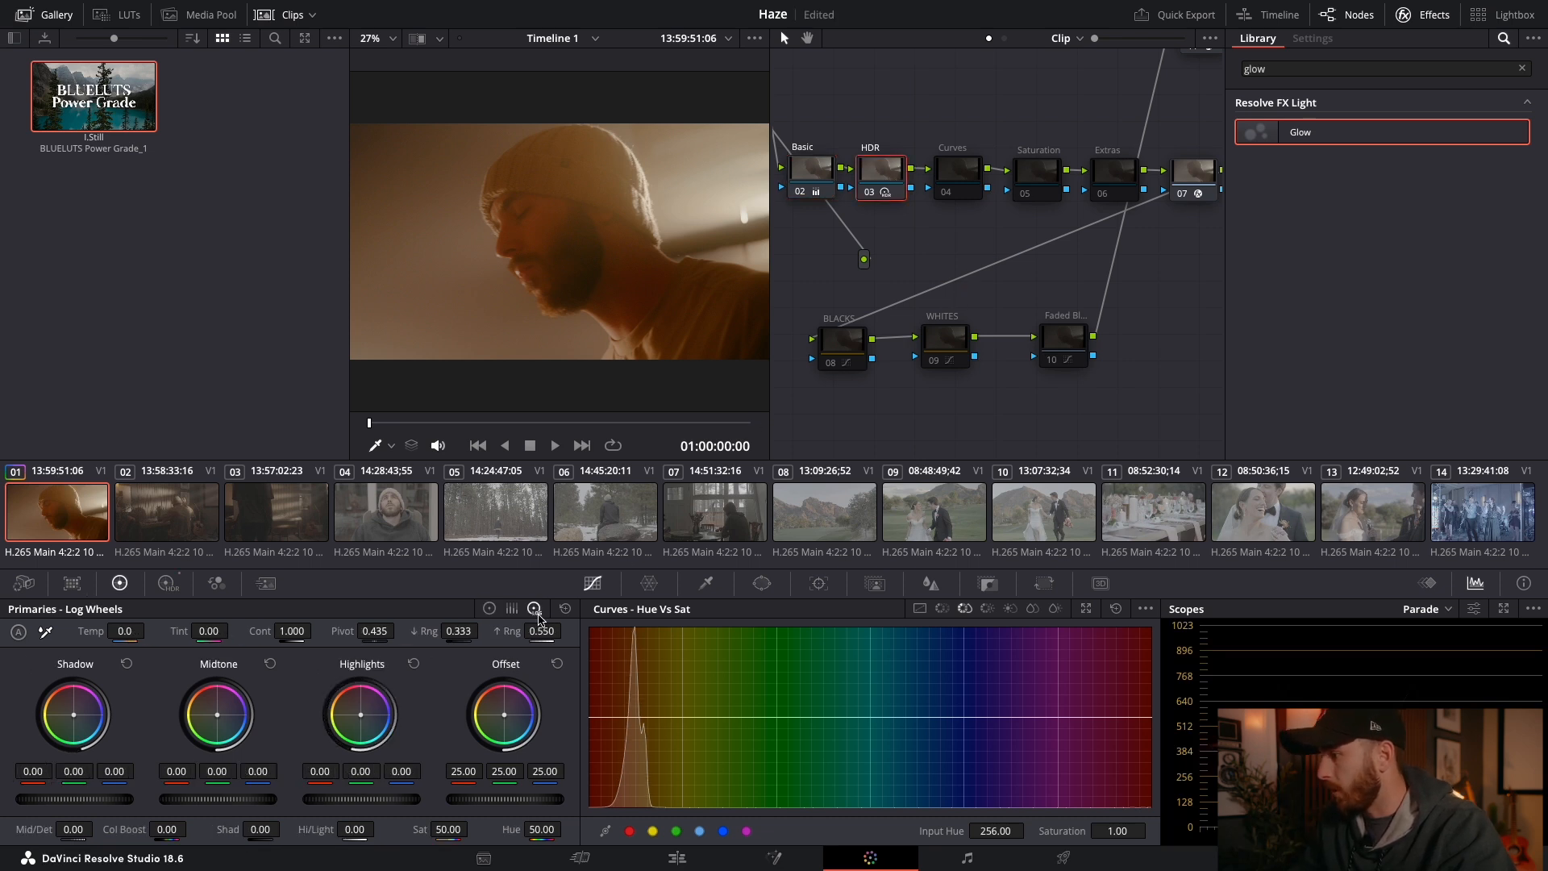
drag(375, 801, 353, 801)
mouse_move(235, 801)
mouse_down()
mouse_move(202, 800)
mouse_move(236, 801)
mouse_up()
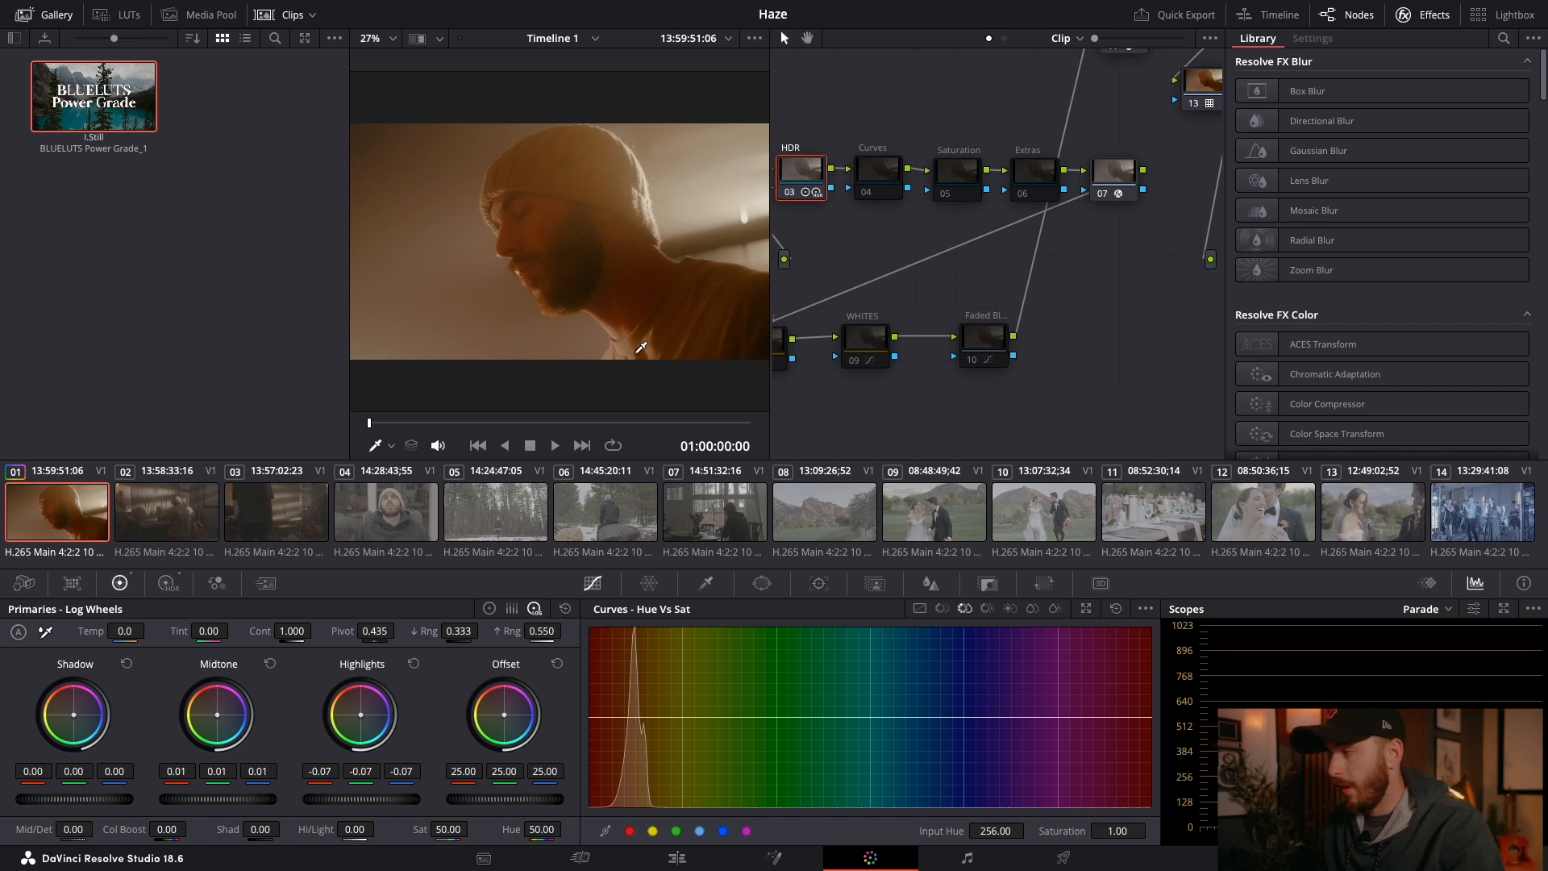
key(shift+d)
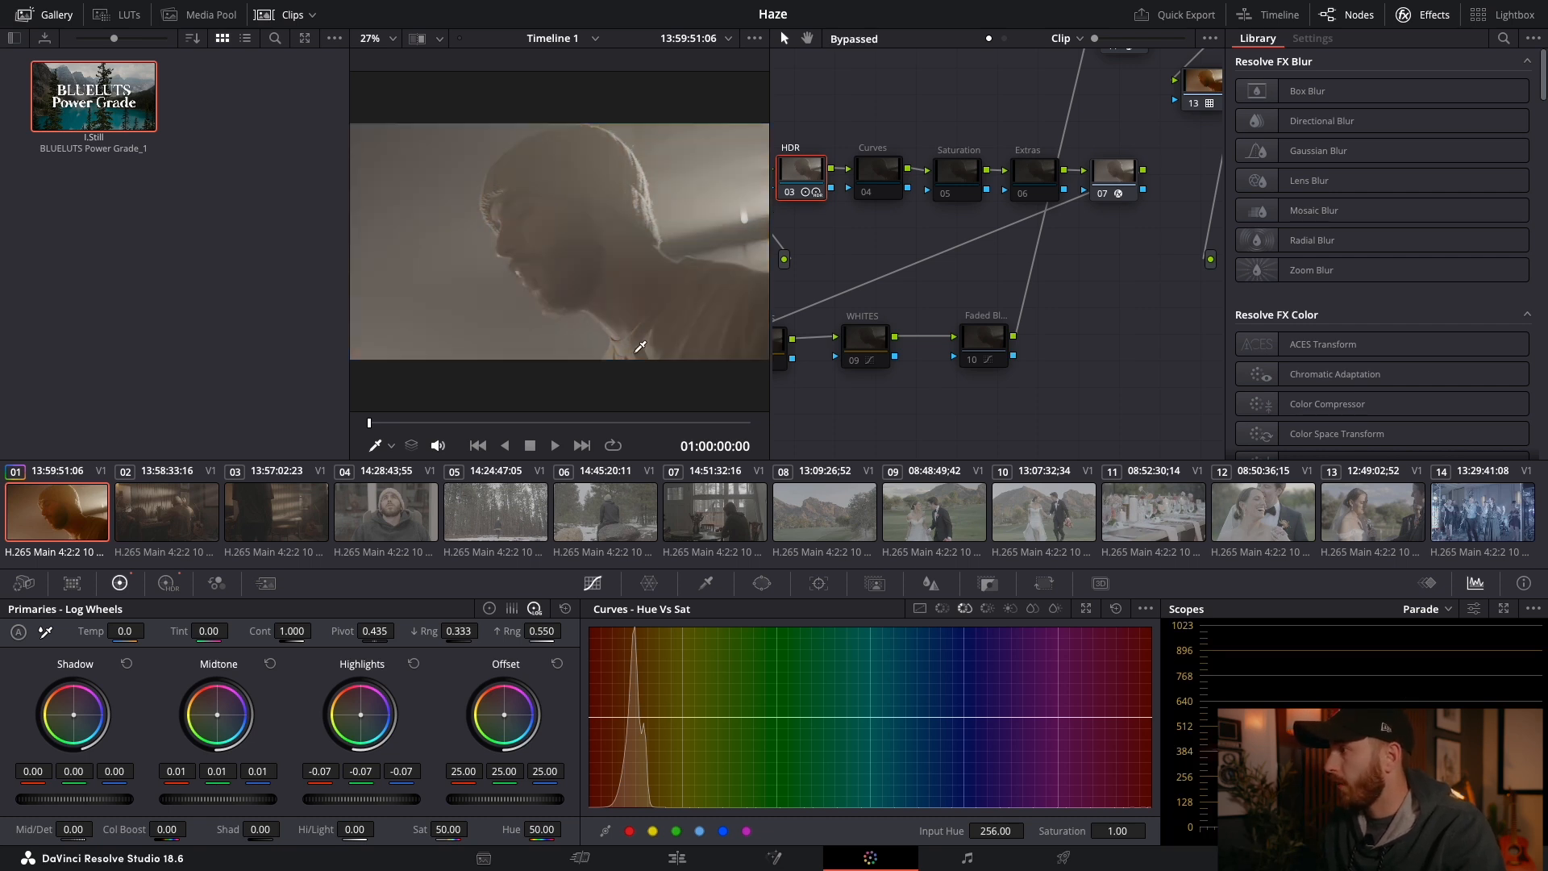
key(shift+d)
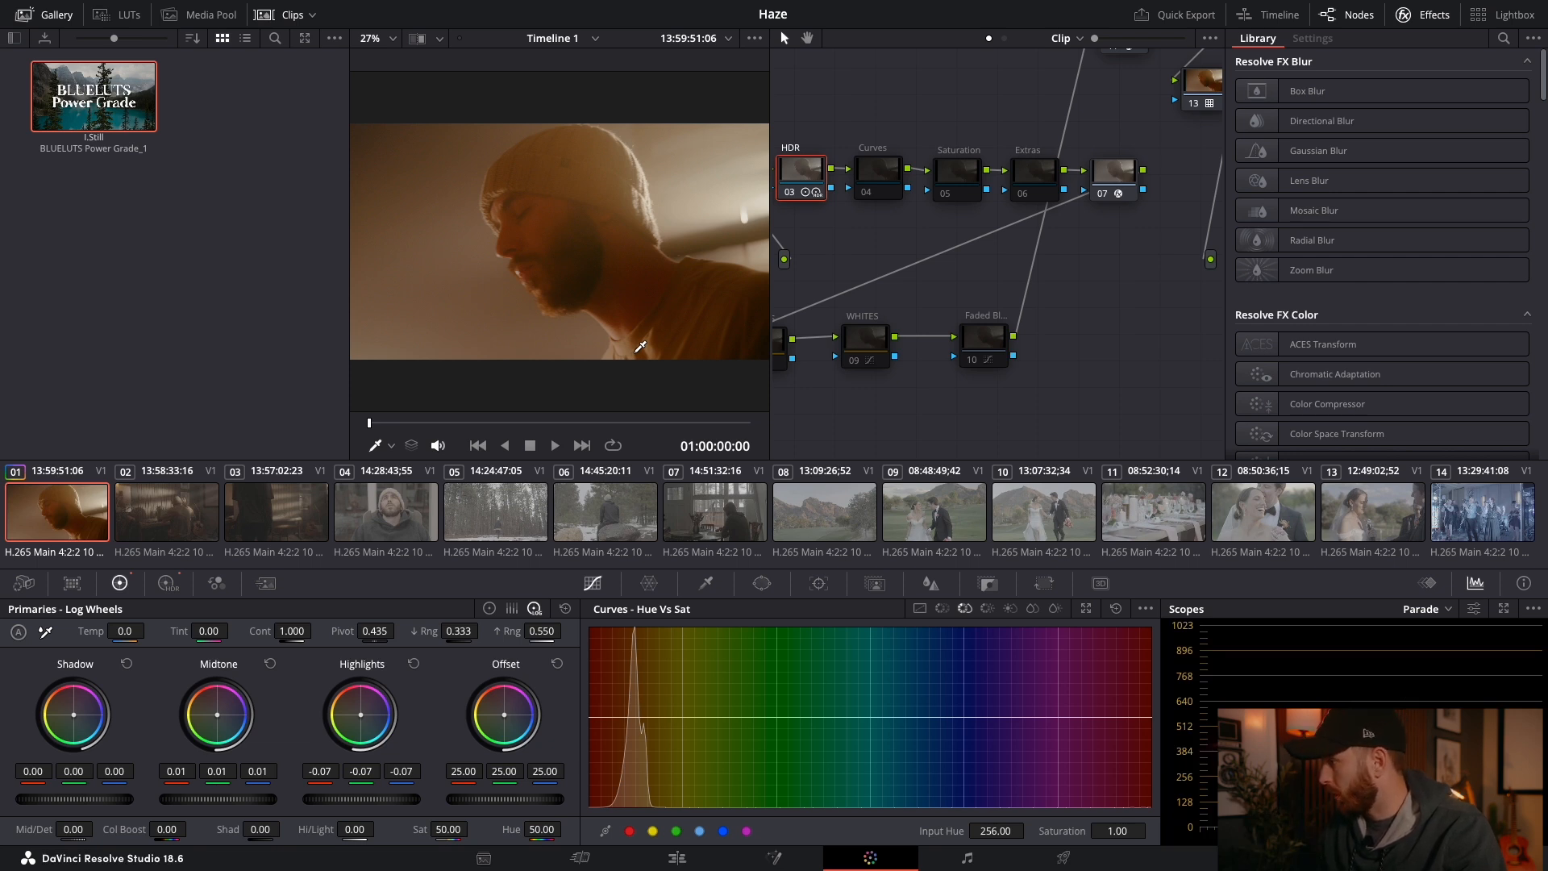
Step: Sample the orange tone on the man's face and lower its saturation to about 0.76 with the HDR node's Hue Vs Sat curve
click(941, 609)
click(965, 609)
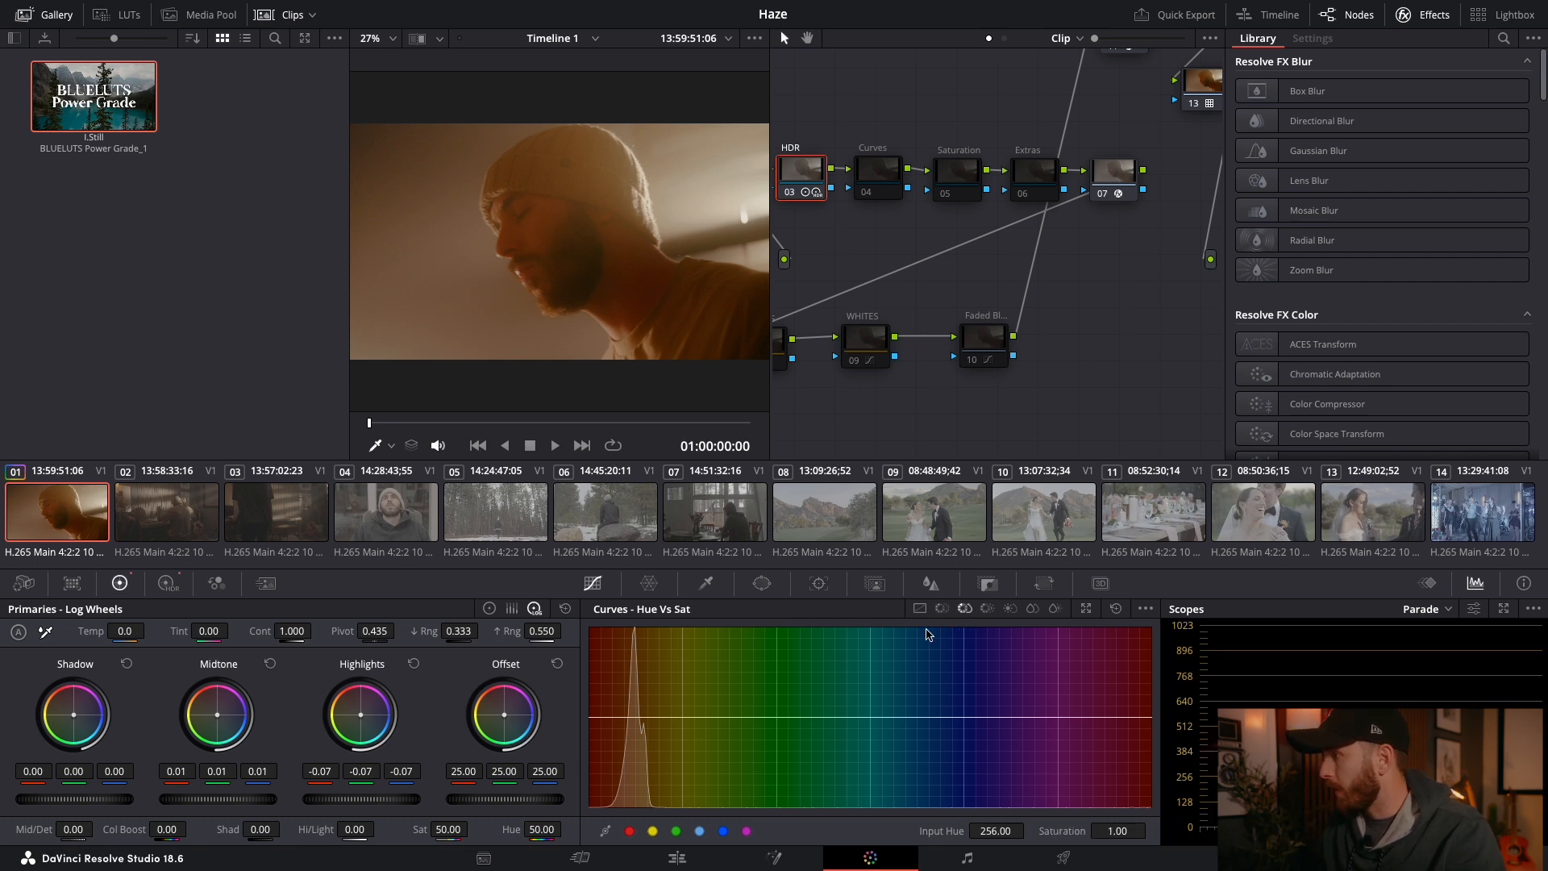
click(546, 226)
mouse_move(624, 717)
mouse_down()
mouse_move(627, 786)
mouse_move(627, 726)
mouse_move(632, 762)
mouse_move(635, 741)
mouse_up()
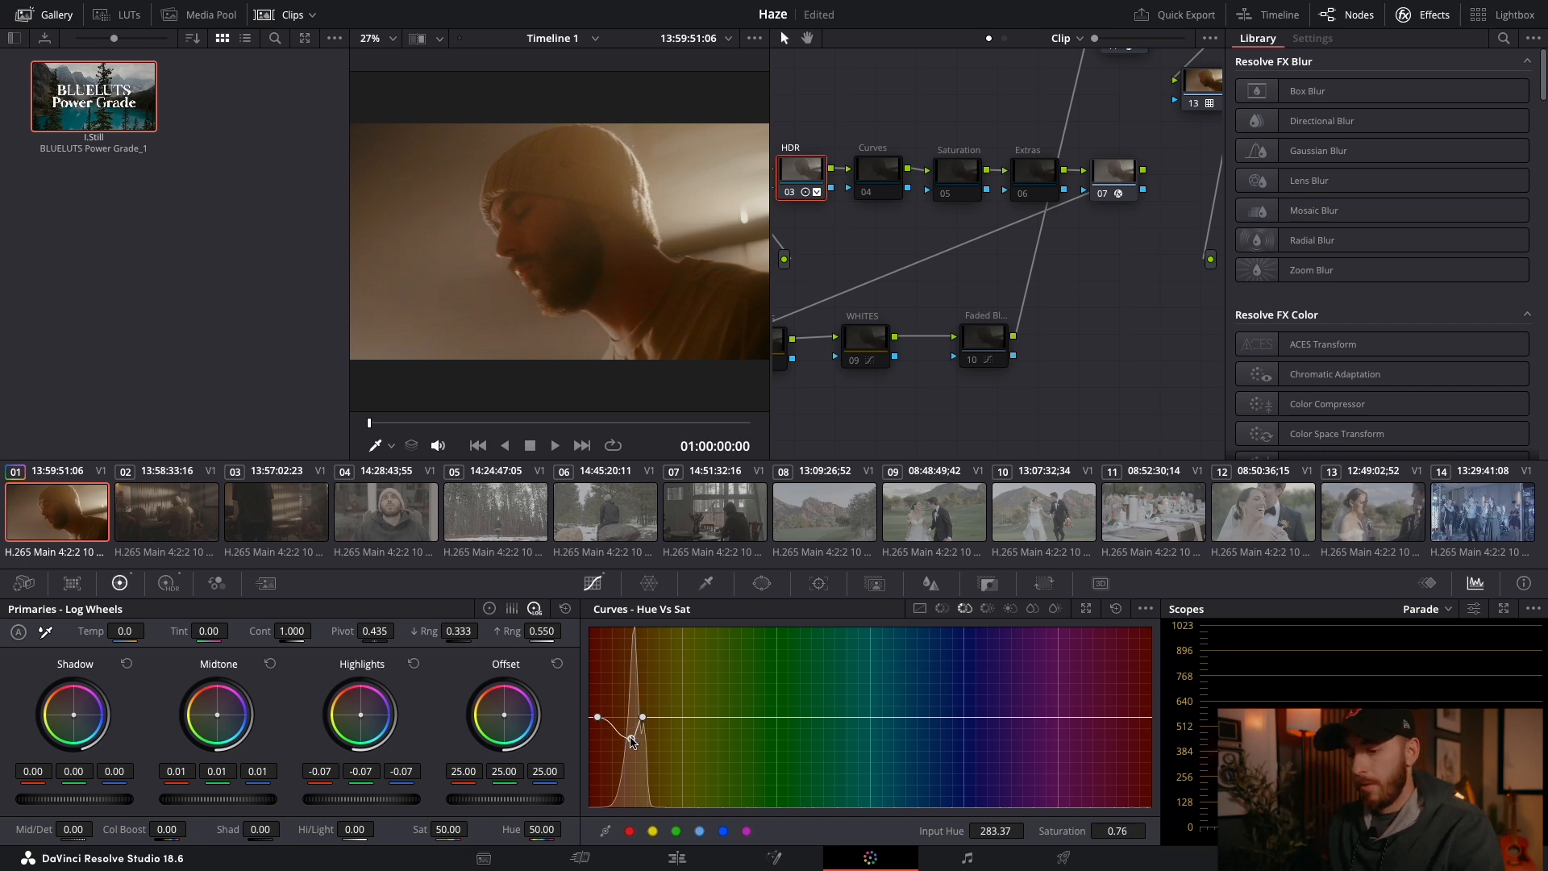
Step: Bypass and re-enable all grades to compare the first clip before and after grading
key(shift+d)
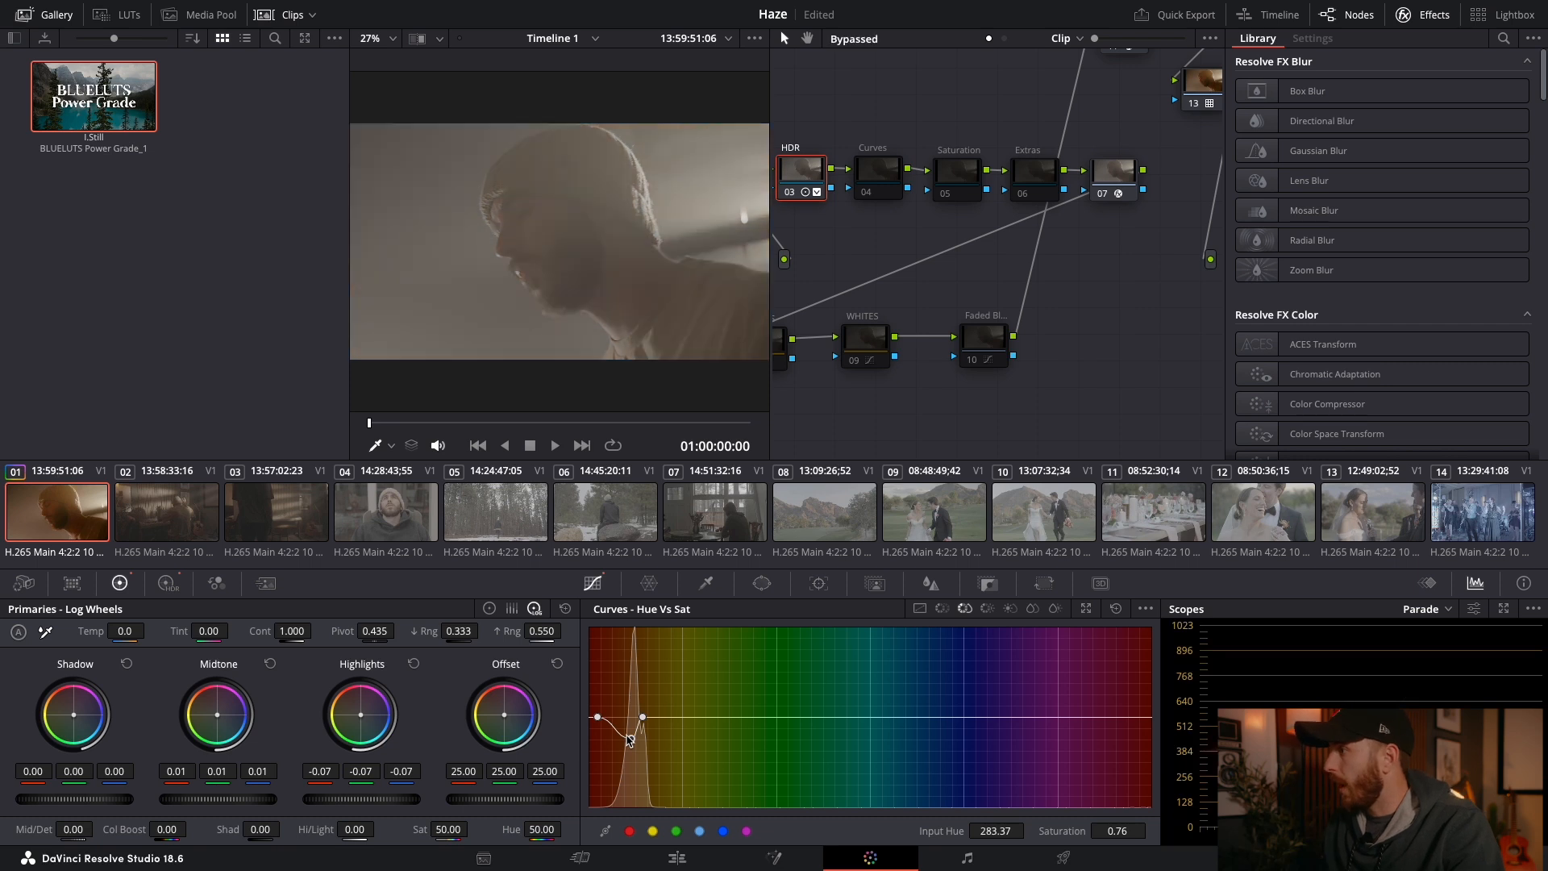
key(shift+d)
key(shift+d)
key(shift+d)
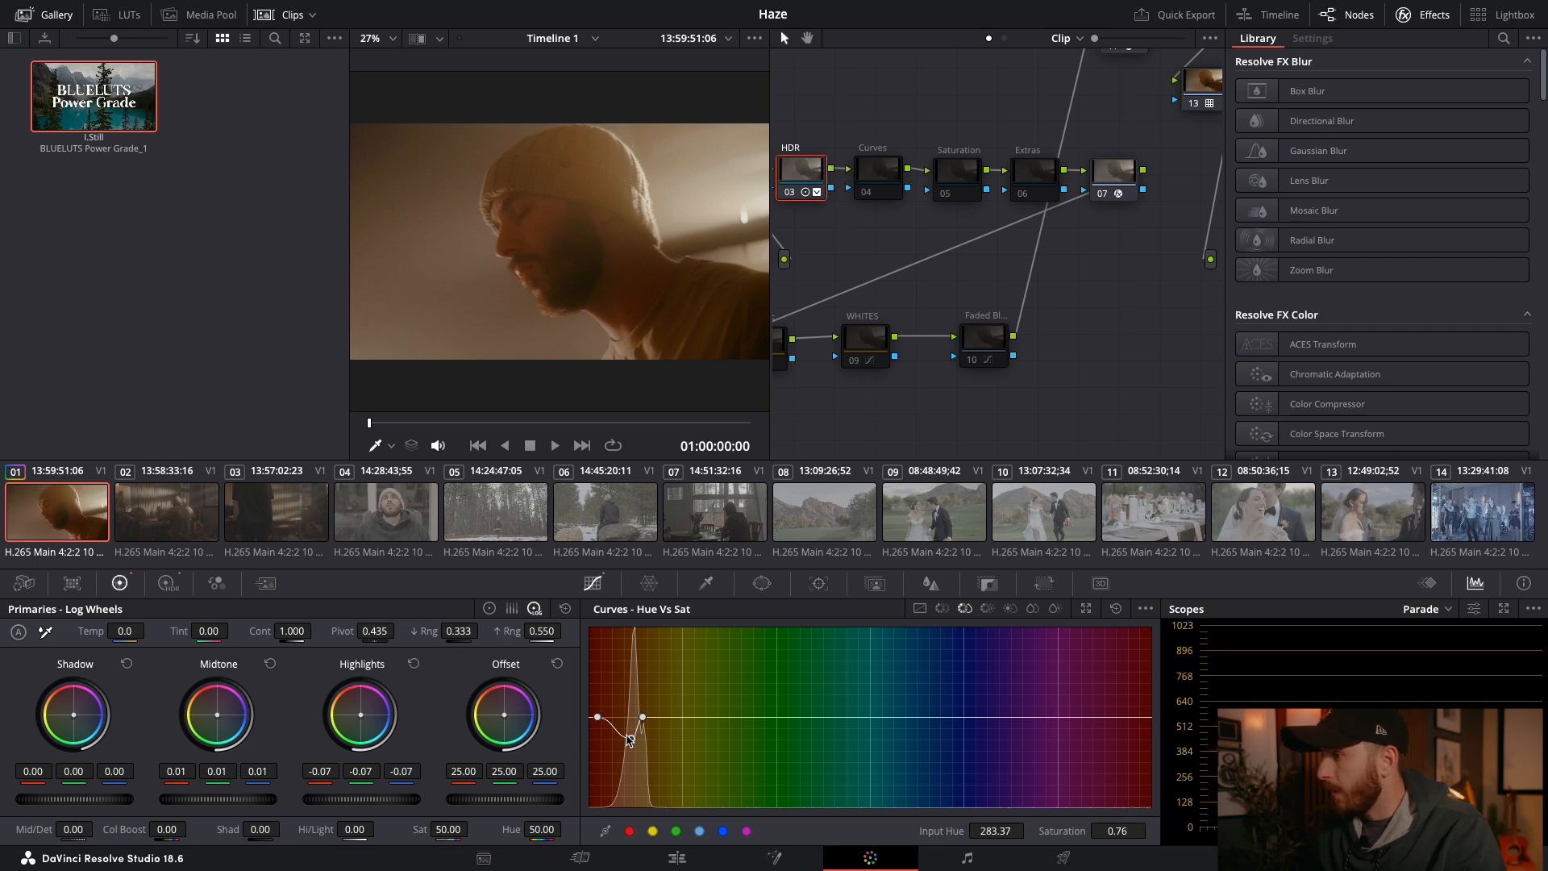
Step: Apply the BLUELUTS Power Grade still to clip 02
click(198, 518)
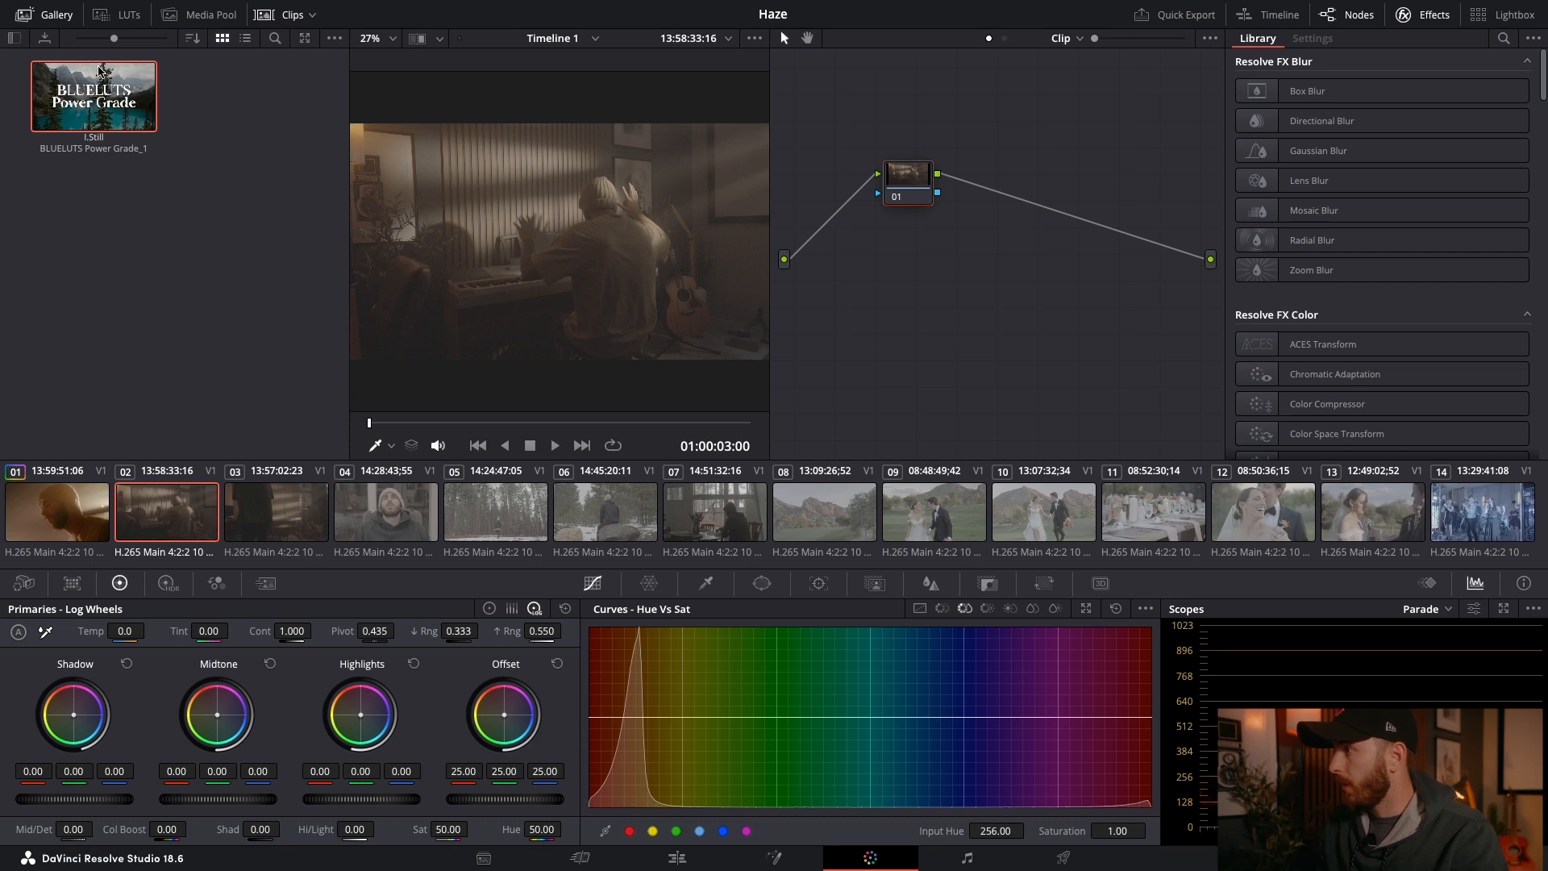
drag(96, 77, 911, 200)
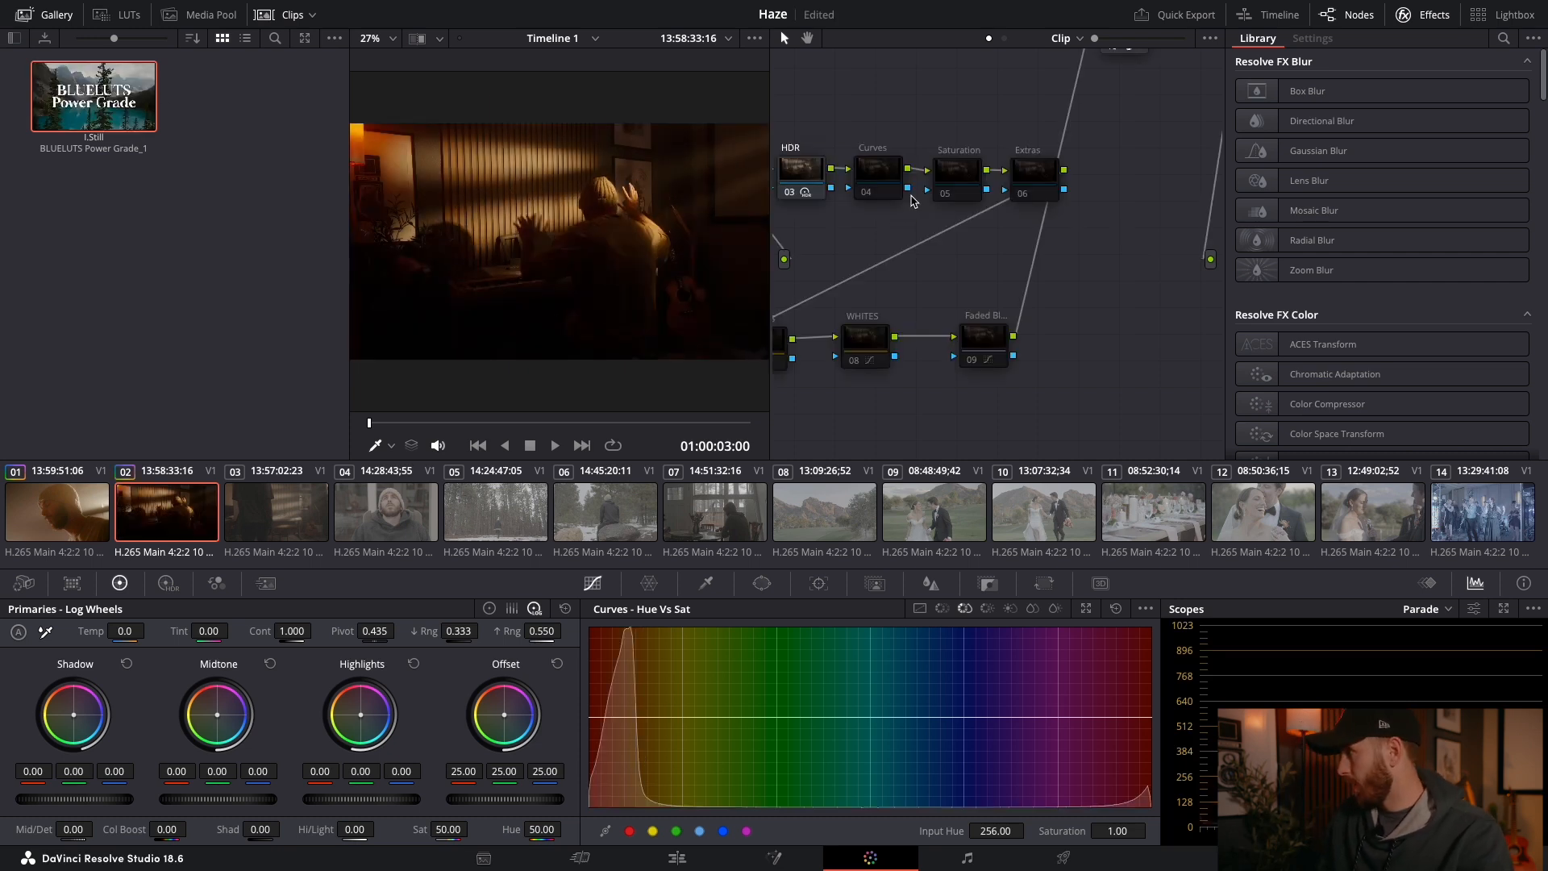
Step: Choose a different LUT for the LUT node at the end of clip 02's node tree
scroll(1005, 225, up, 3)
scroll(1006, 225, up, 3)
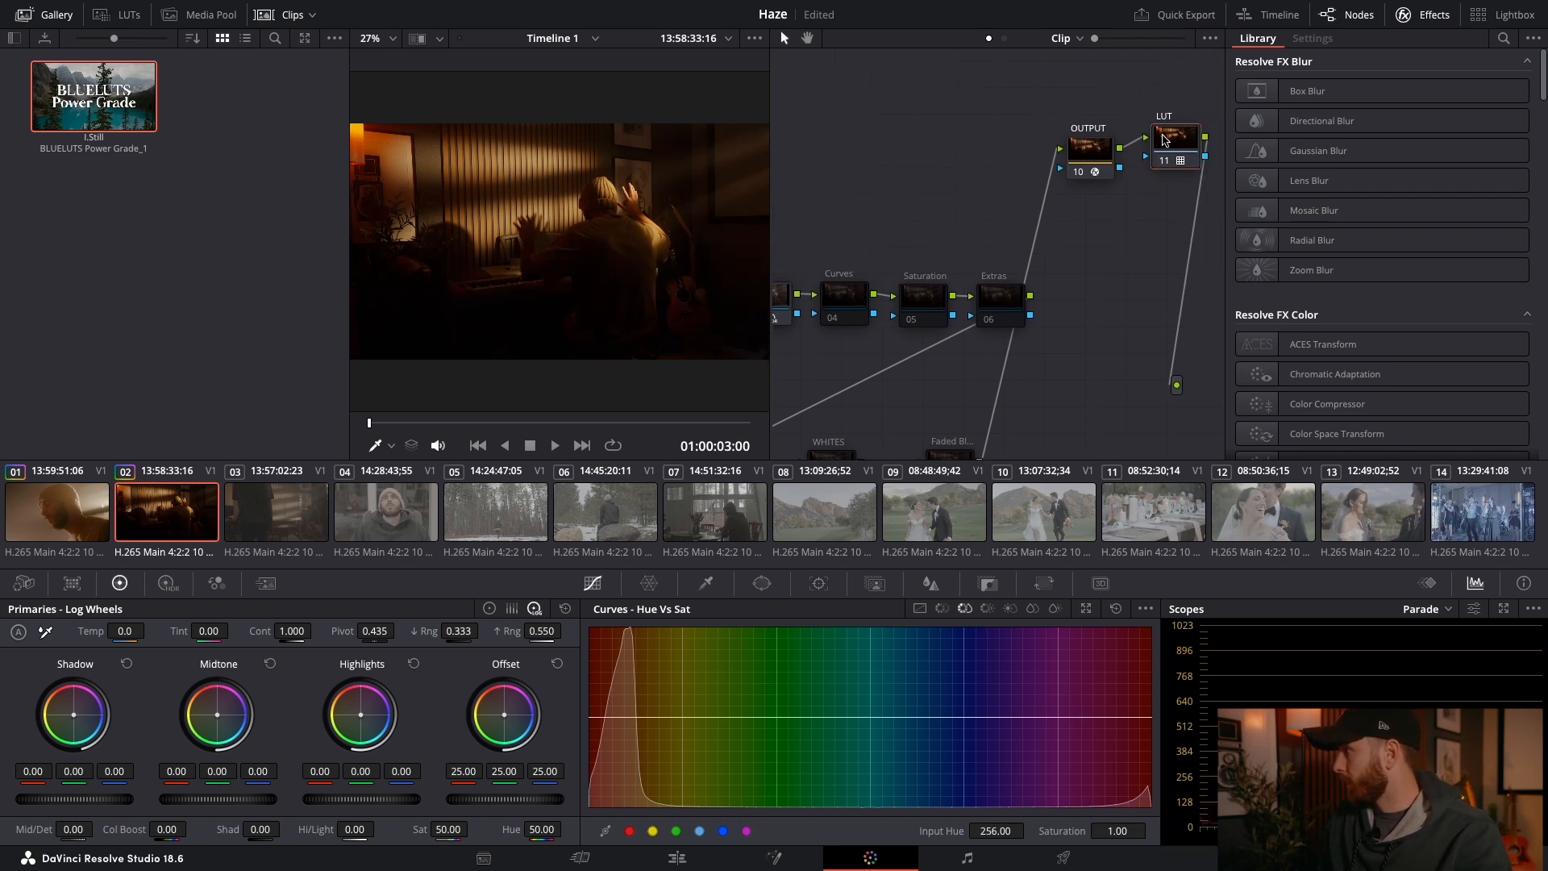
right_click(1164, 141)
mouse_move(1255, 317)
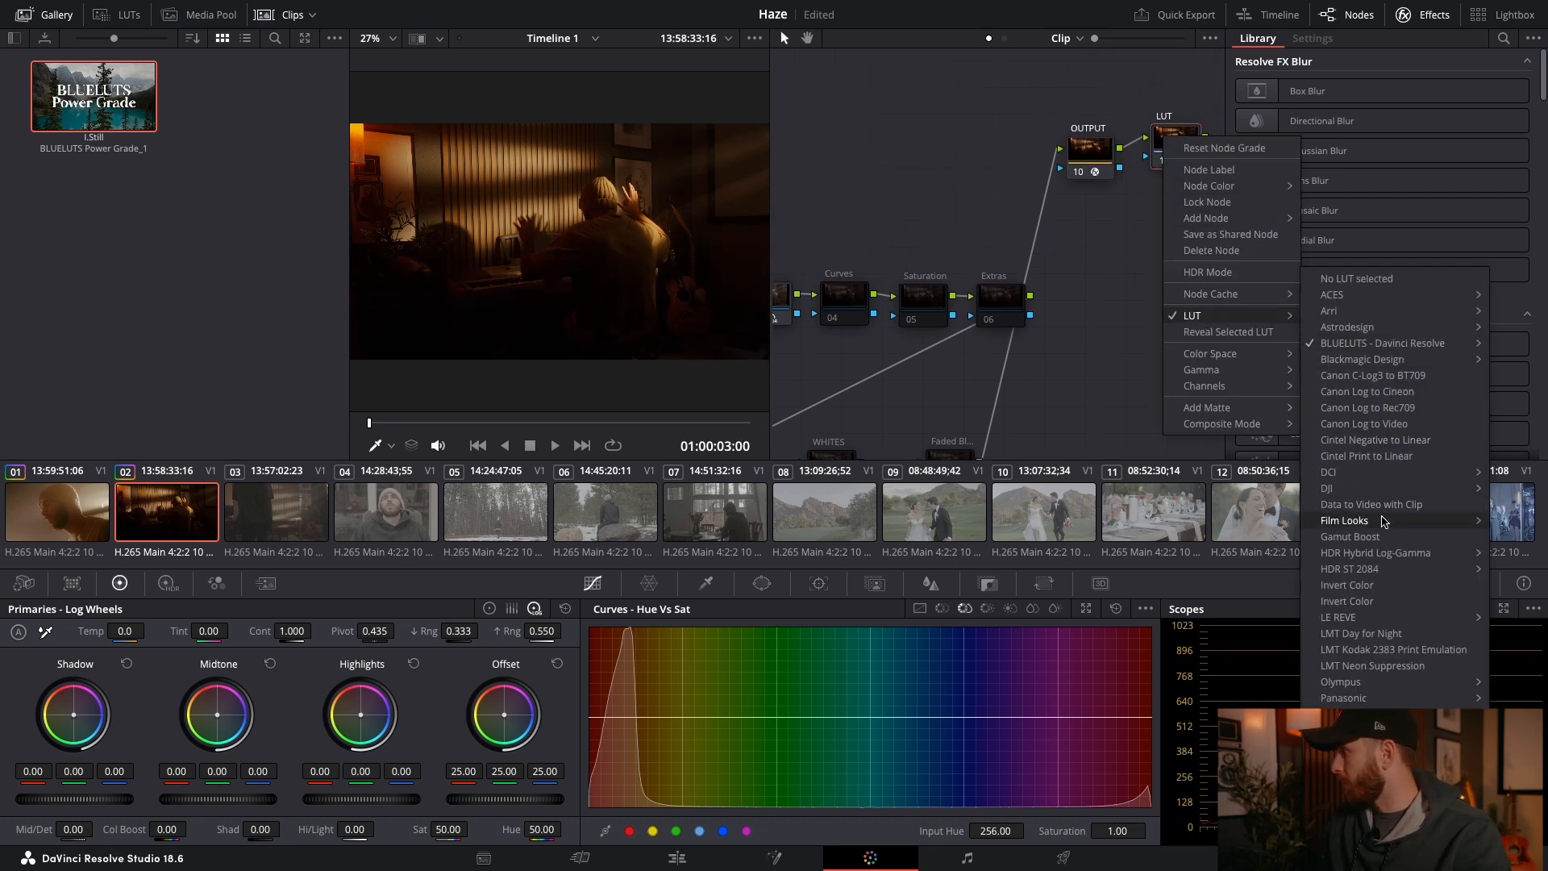
click(1350, 536)
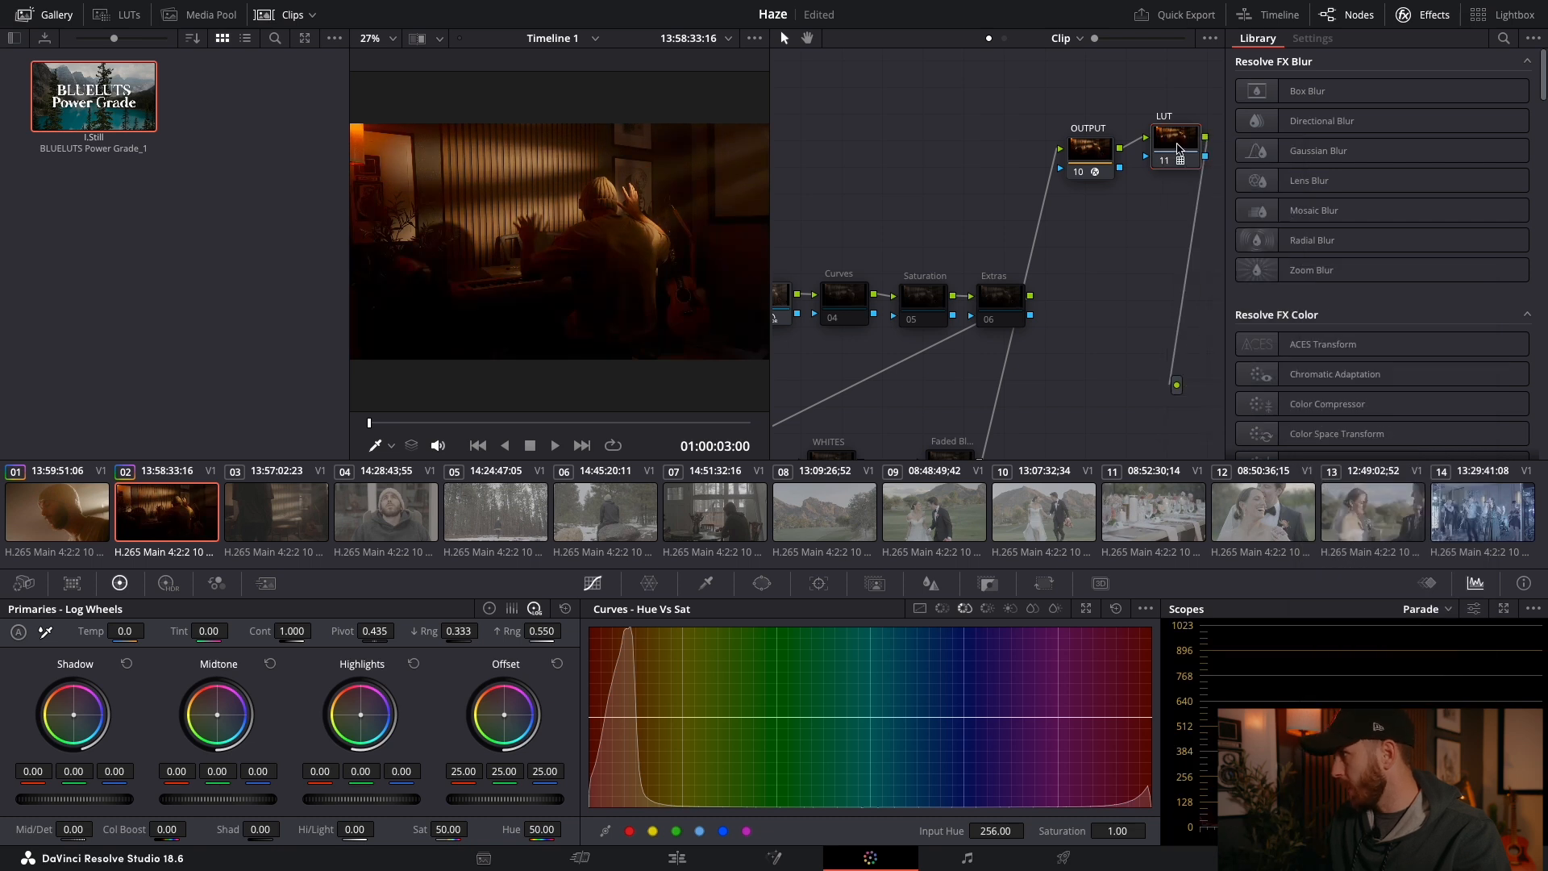
Step: Add a serial node after clip 02's LUT node and apply the LMT Neon Suppression LUT to it
right_click(1180, 149)
mouse_move(1231, 232)
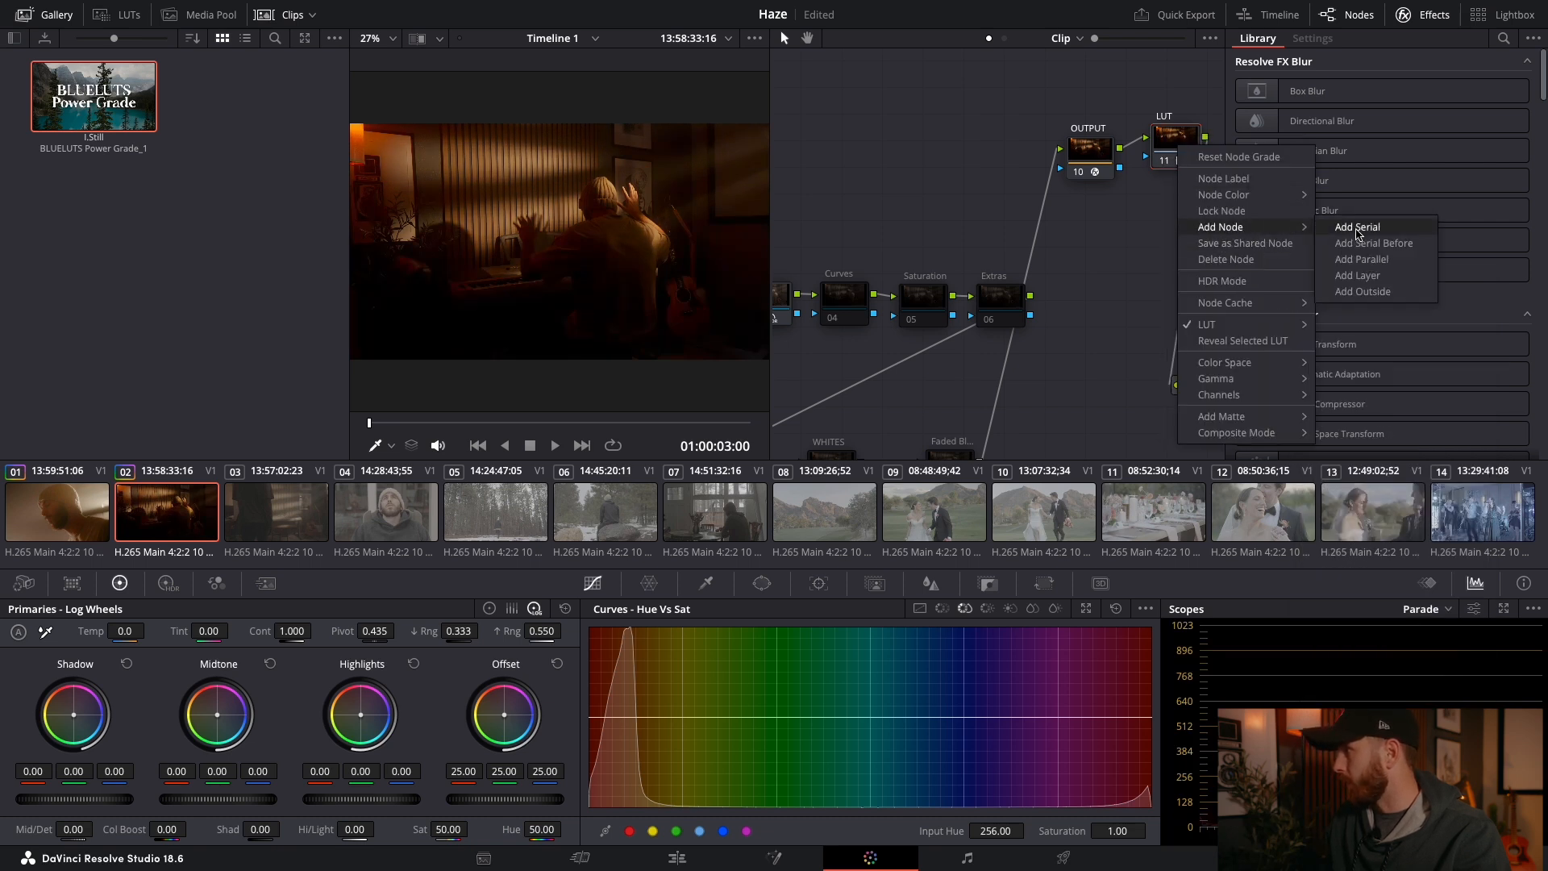
click(1374, 231)
drag(813, 212, 1165, 213)
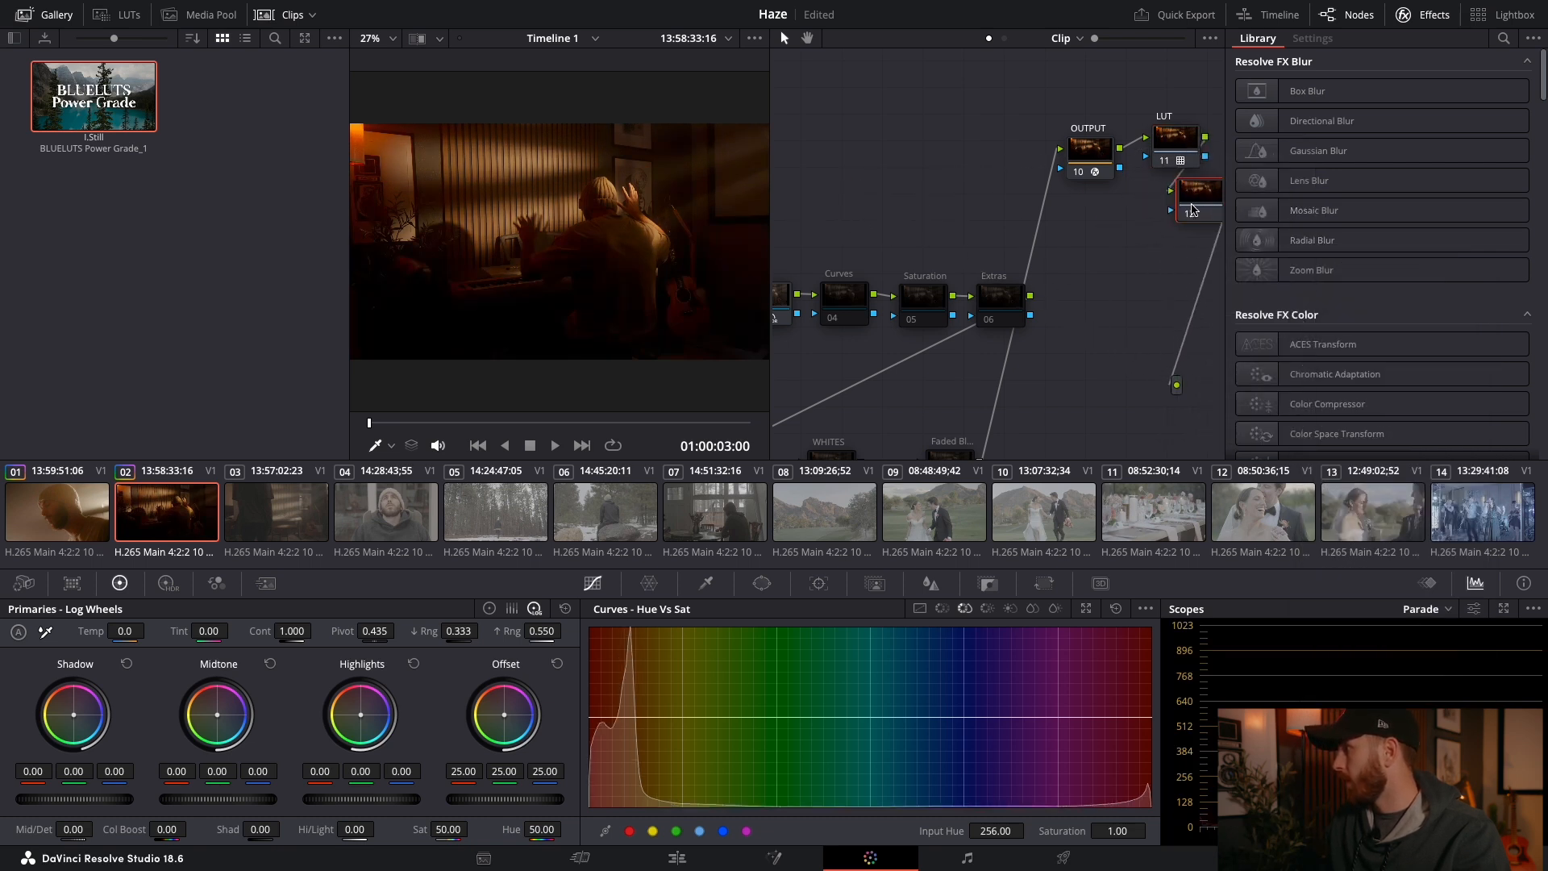
right_click(1167, 217)
mouse_move(1217, 395)
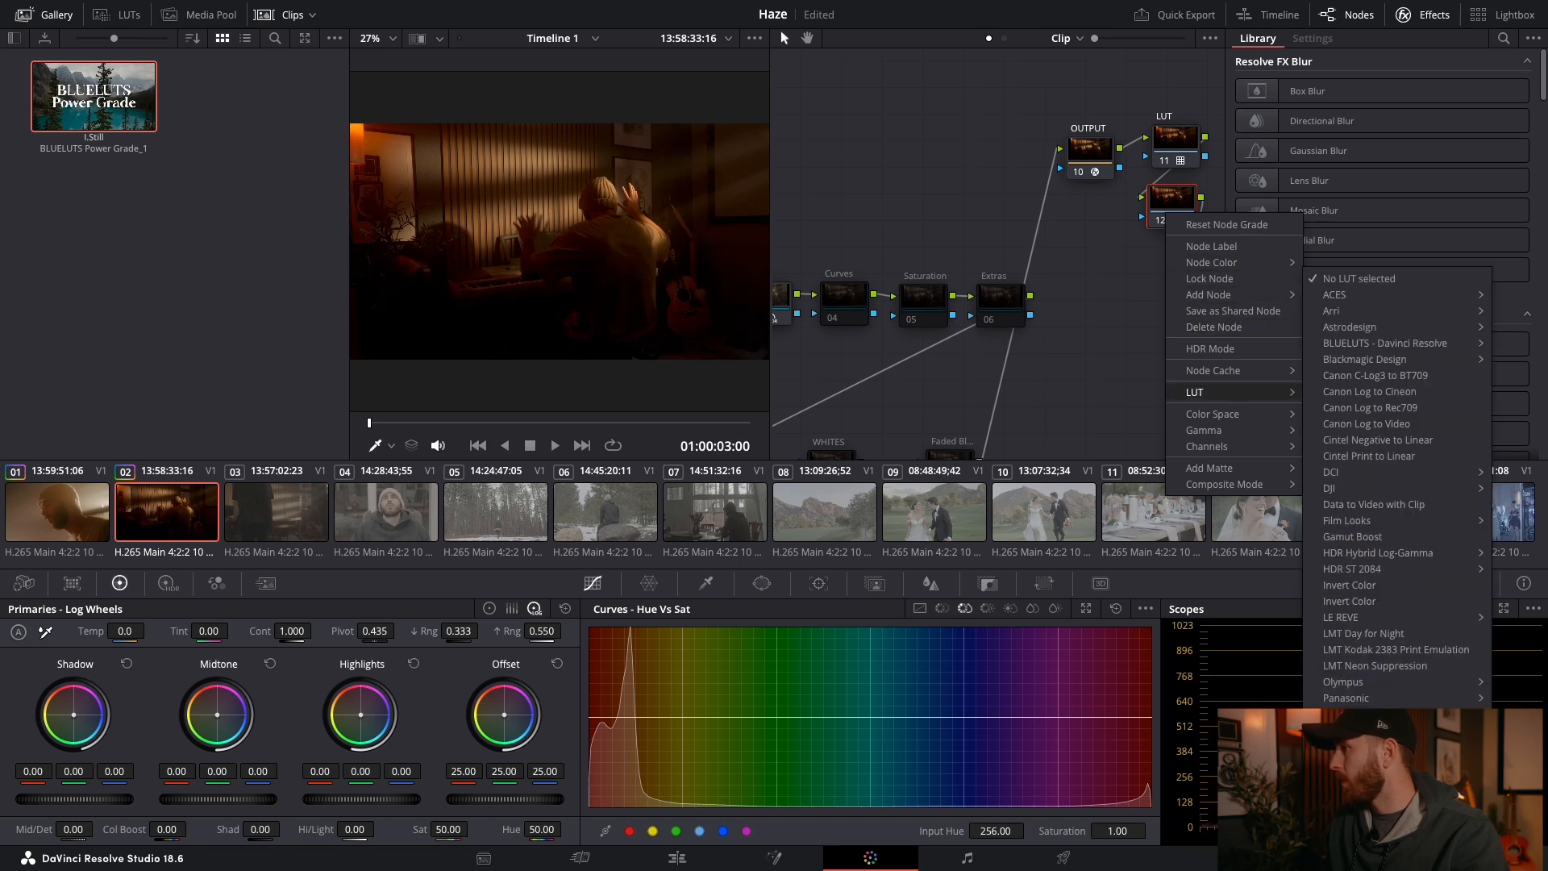
click(1375, 666)
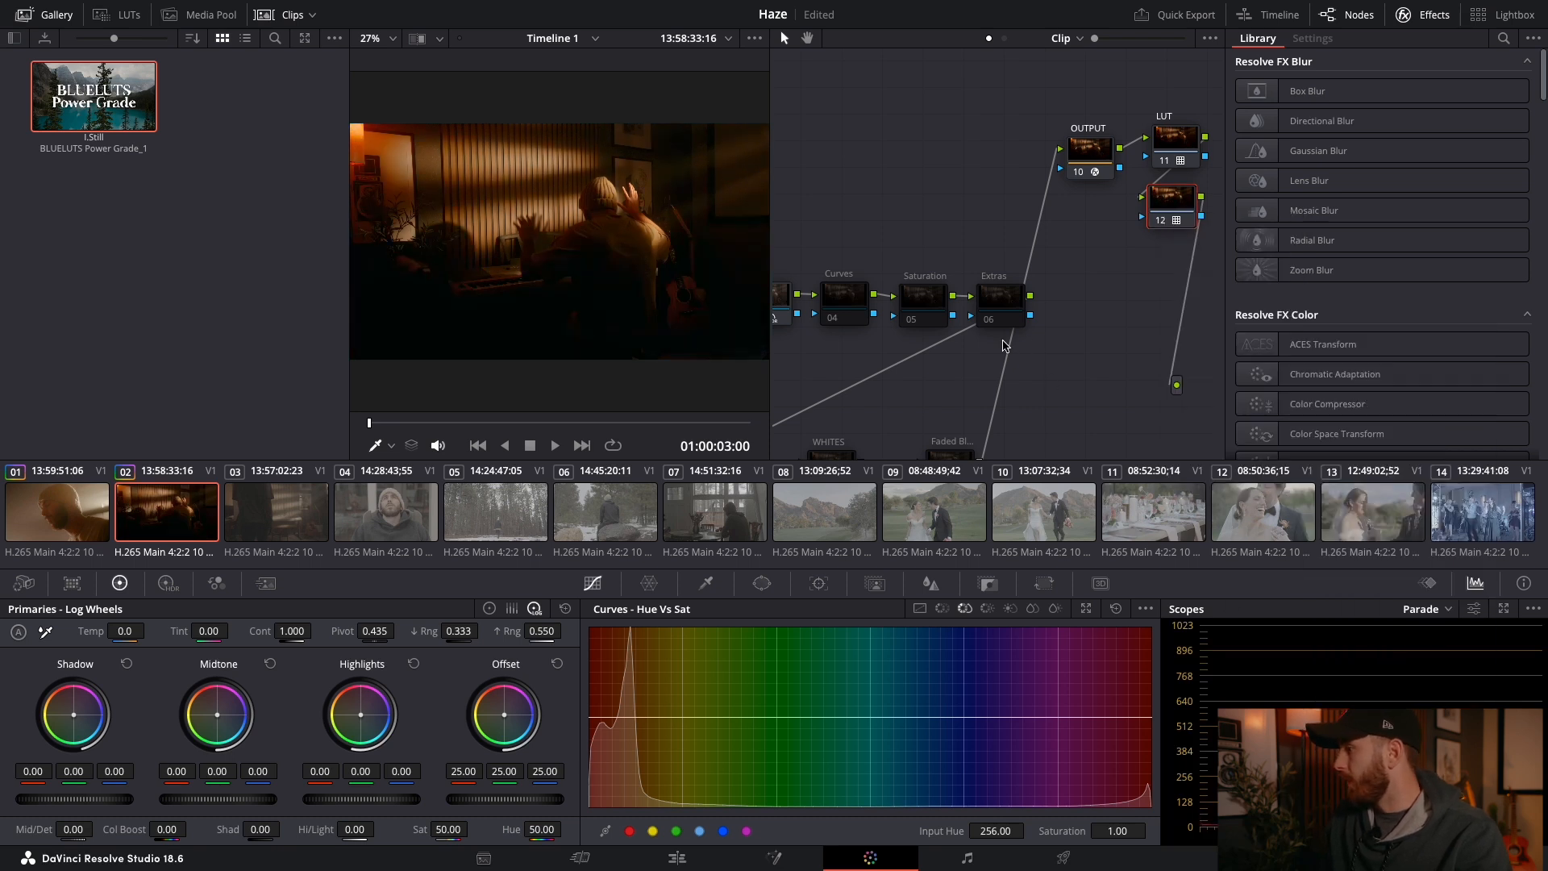
Step: Set Mid/Detail to -30 in the color wheels of clip 02's Basic node
scroll(1003, 345, left, 5)
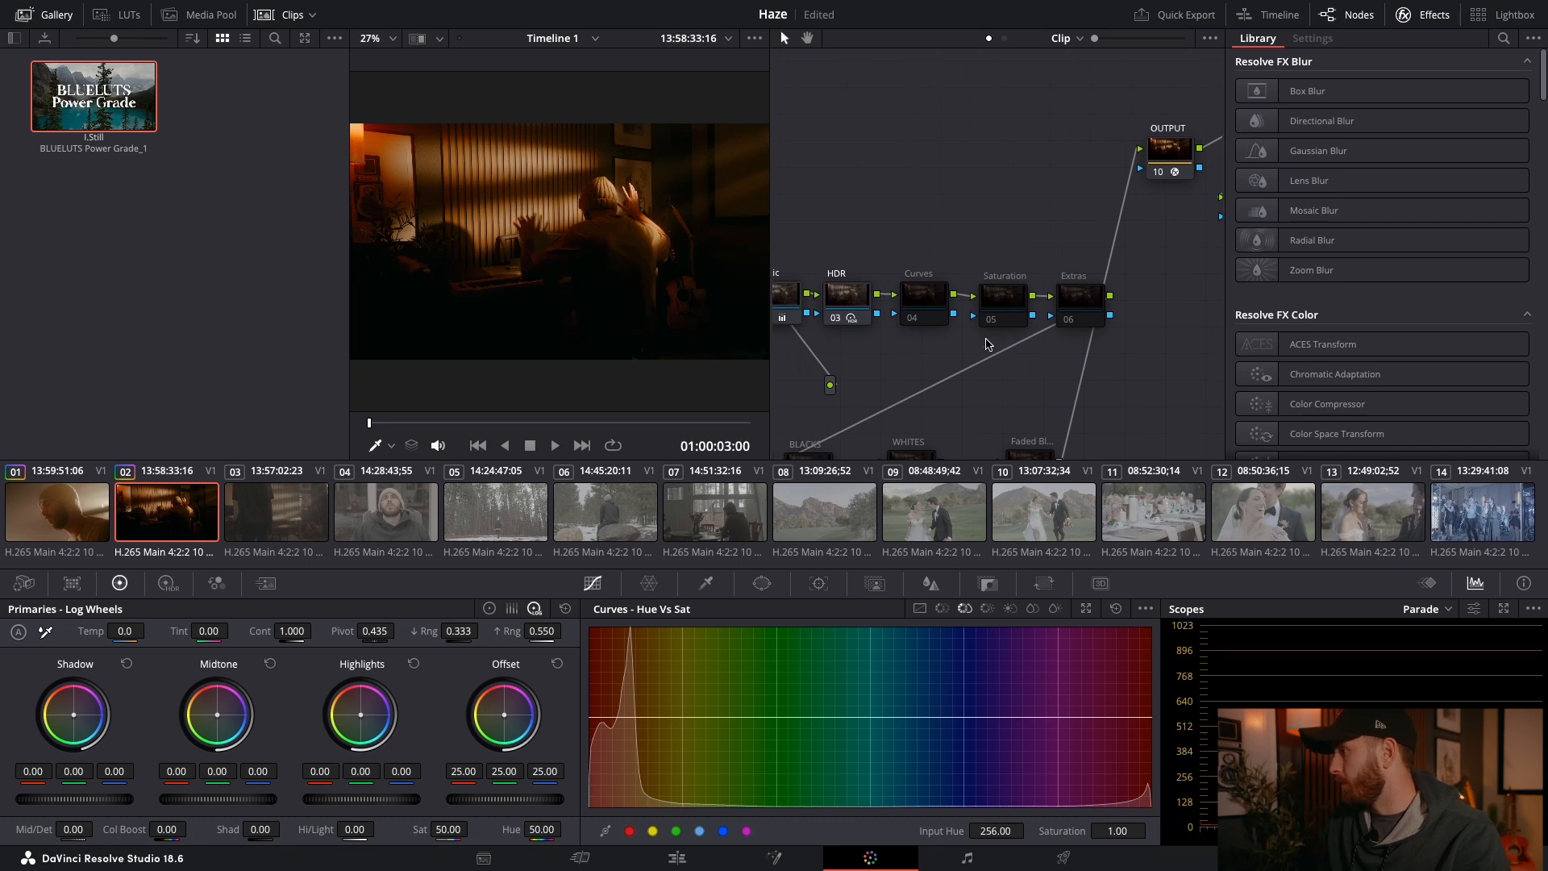
scroll(988, 345, left, 2)
click(798, 299)
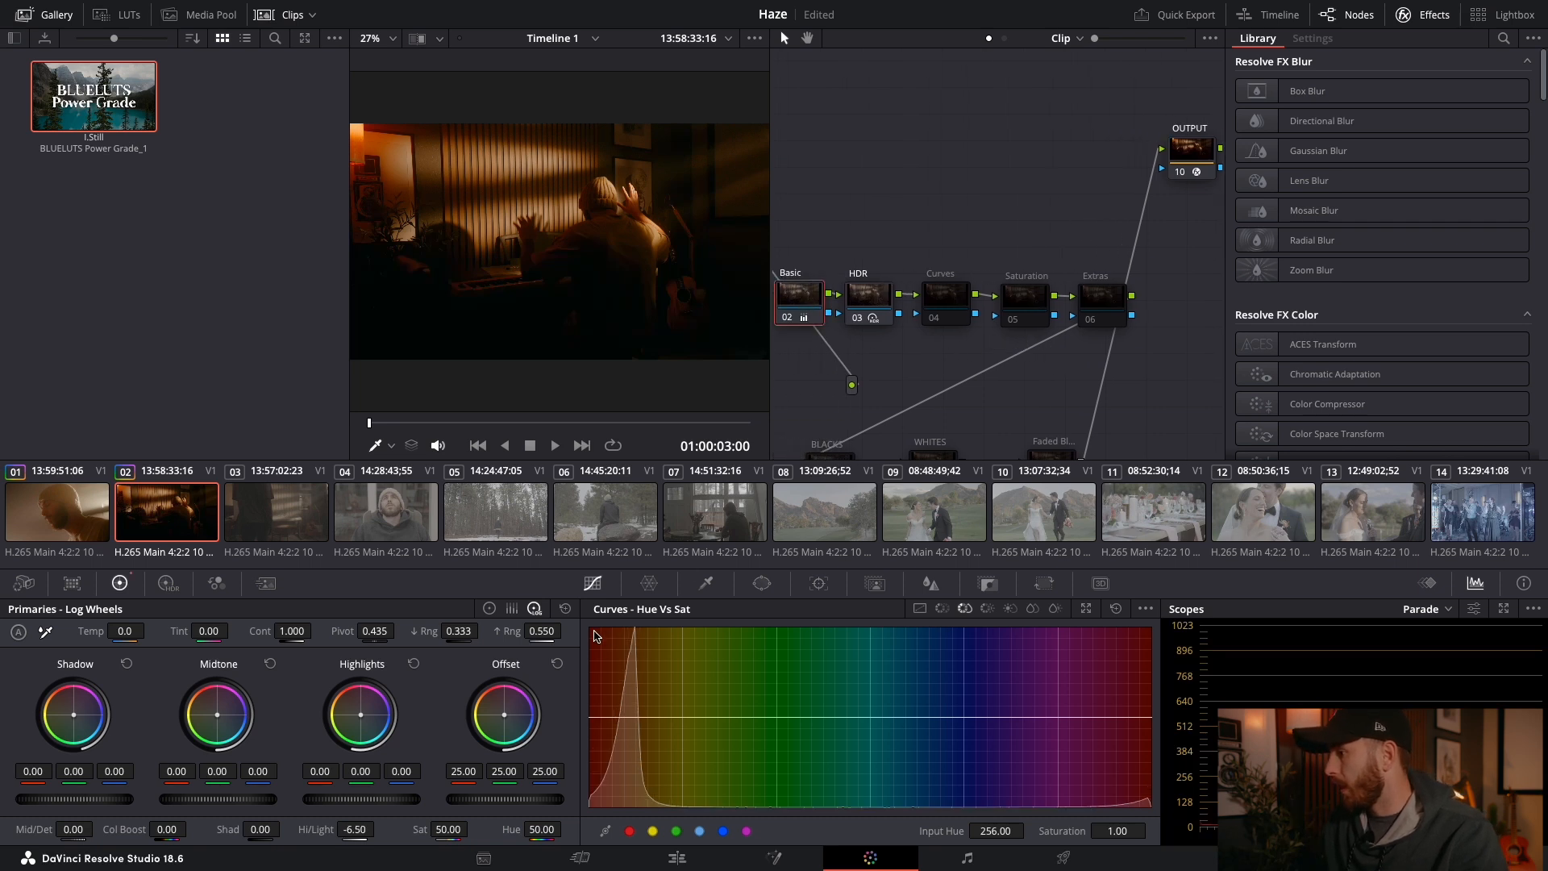
click(489, 610)
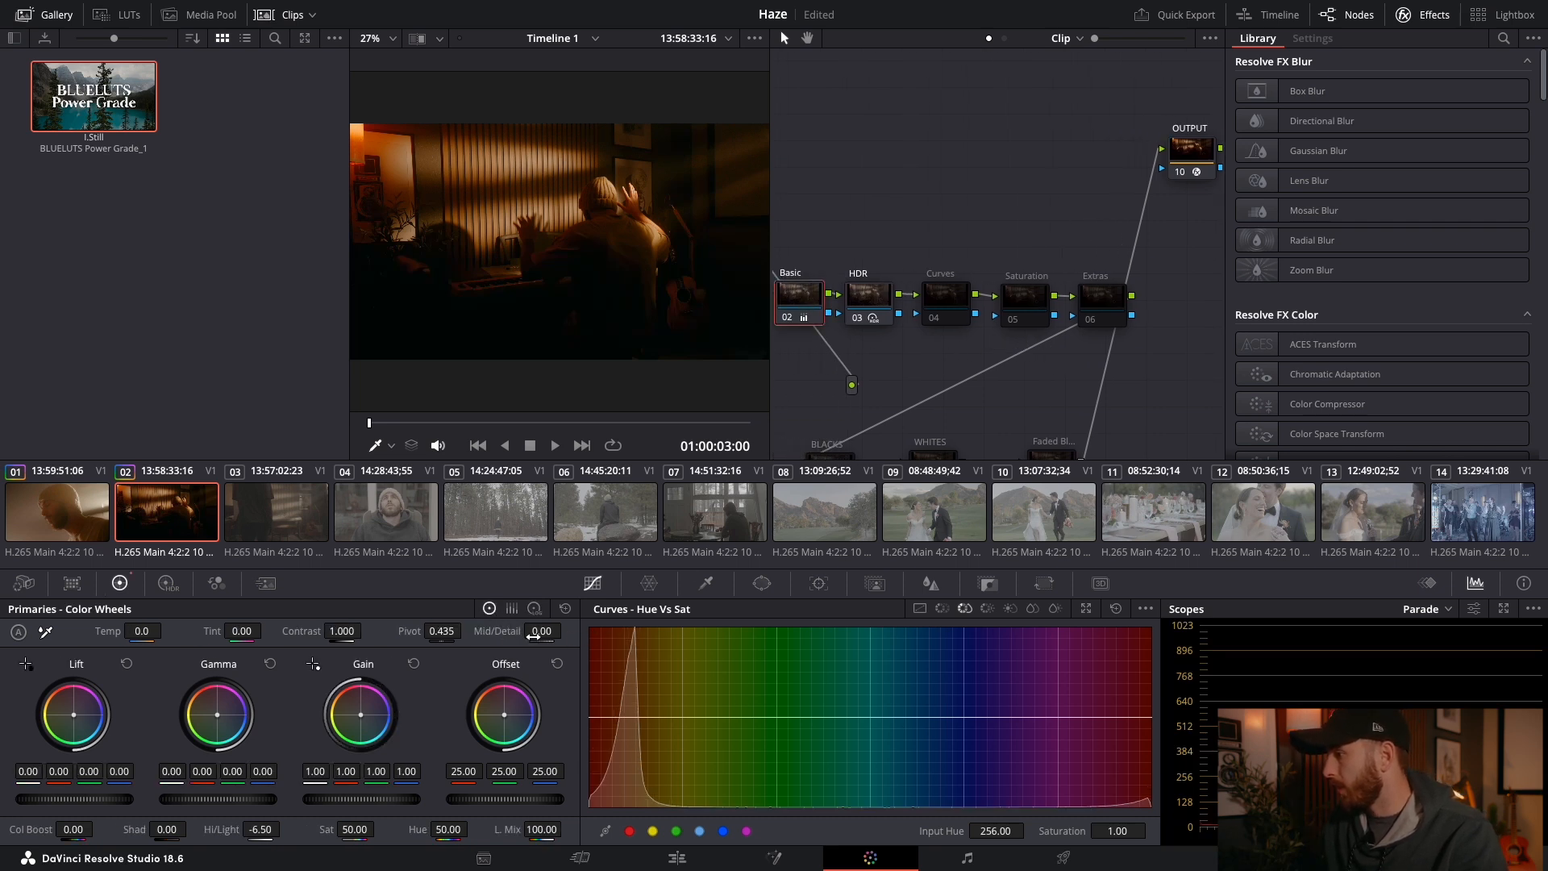
drag(533, 635, 506, 635)
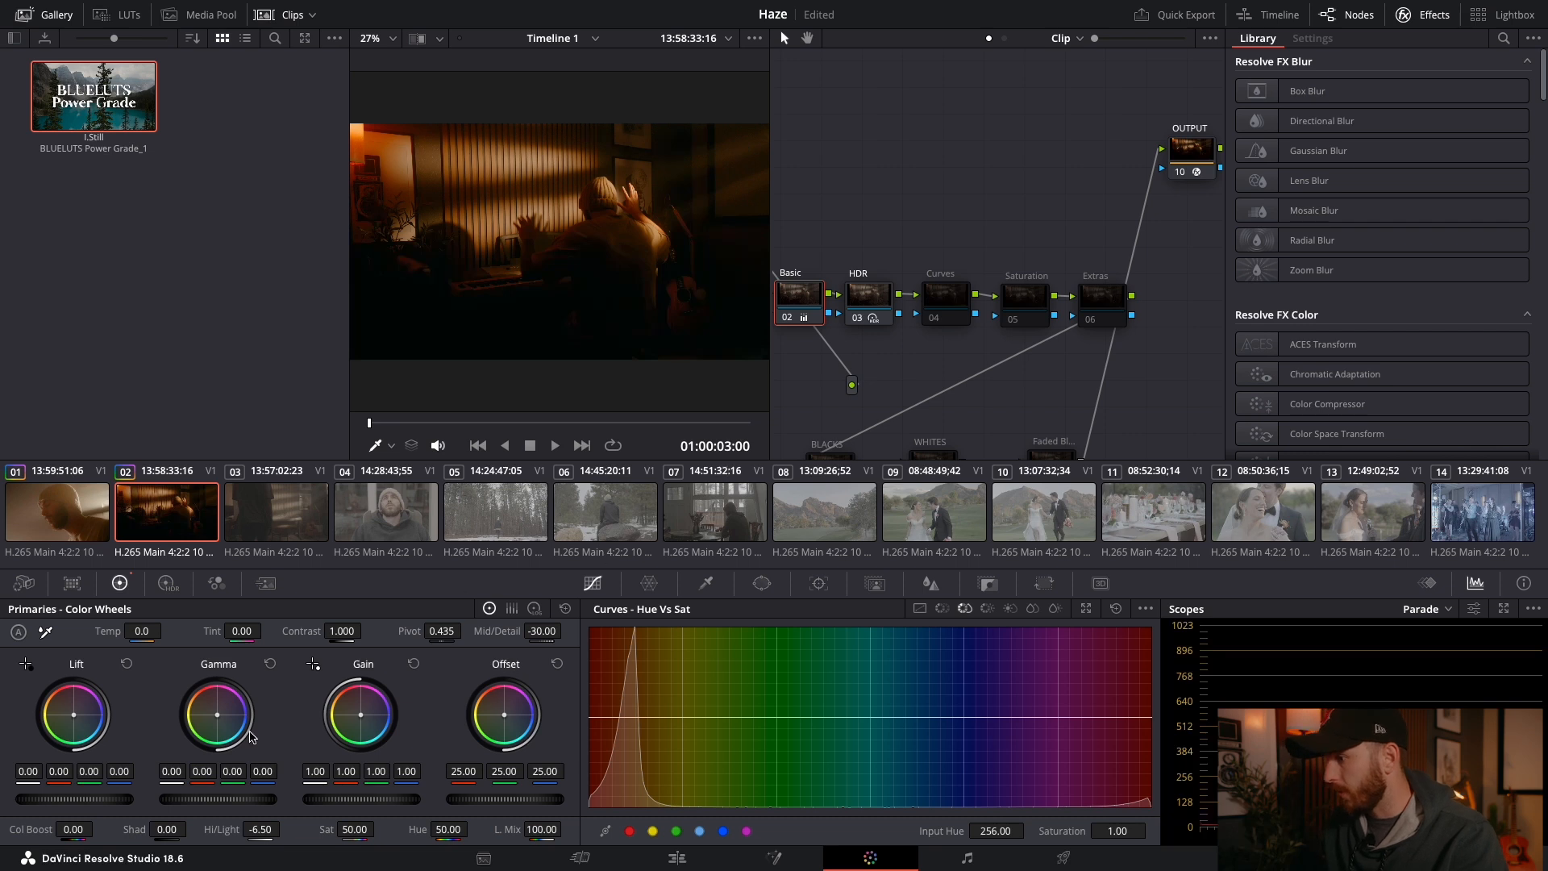
Step: Set the Basic node's master Lift to 0.06, Gamma to -0.01 and Gain to 0.94
drag(75, 798, 105, 798)
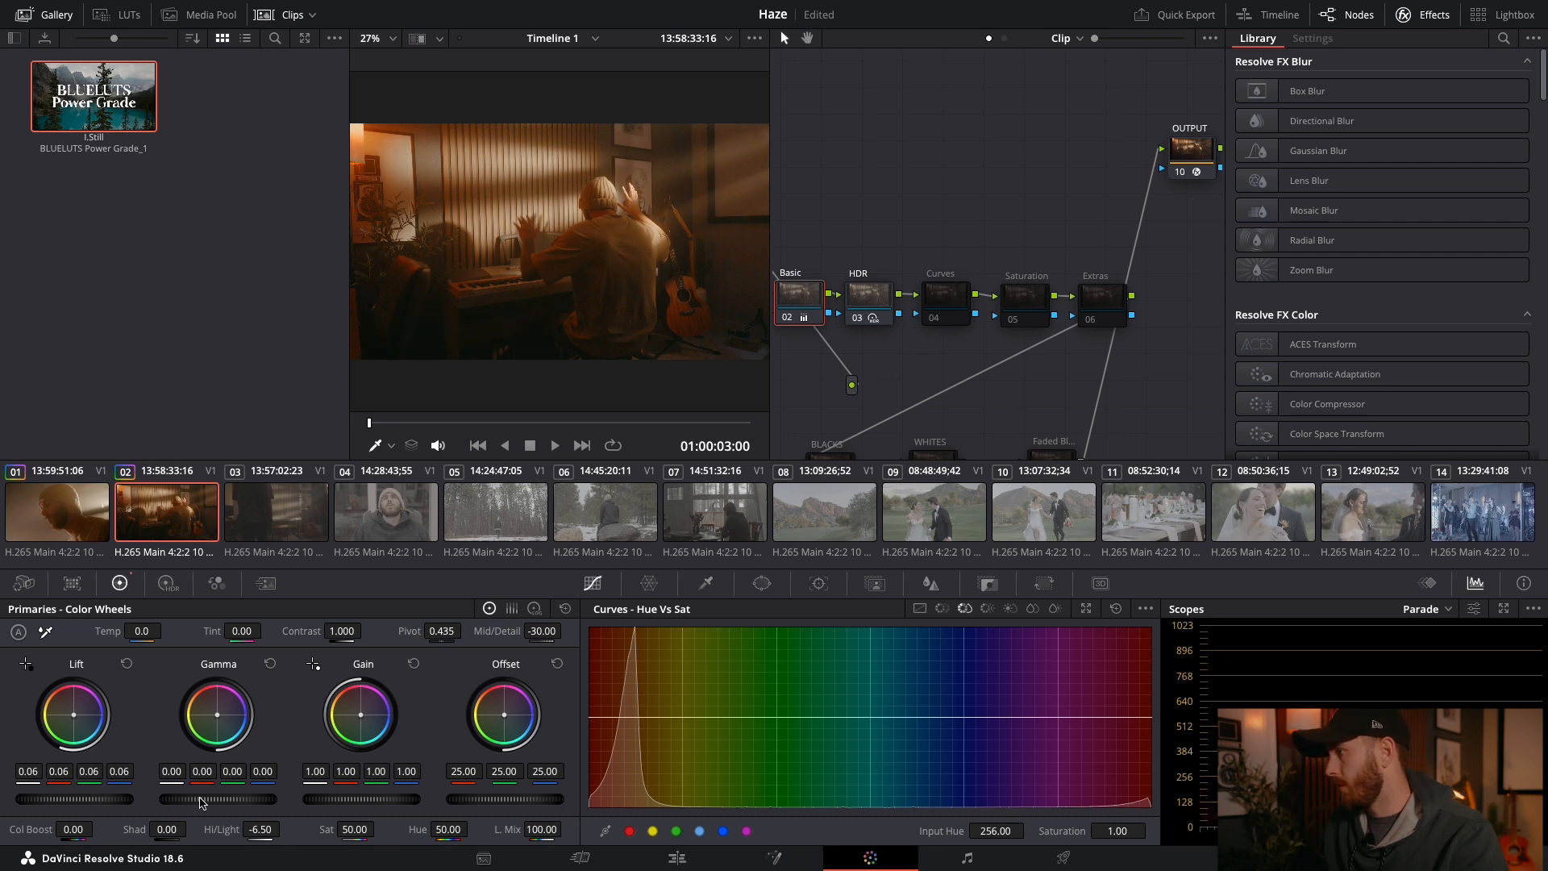
drag(203, 798, 197, 799)
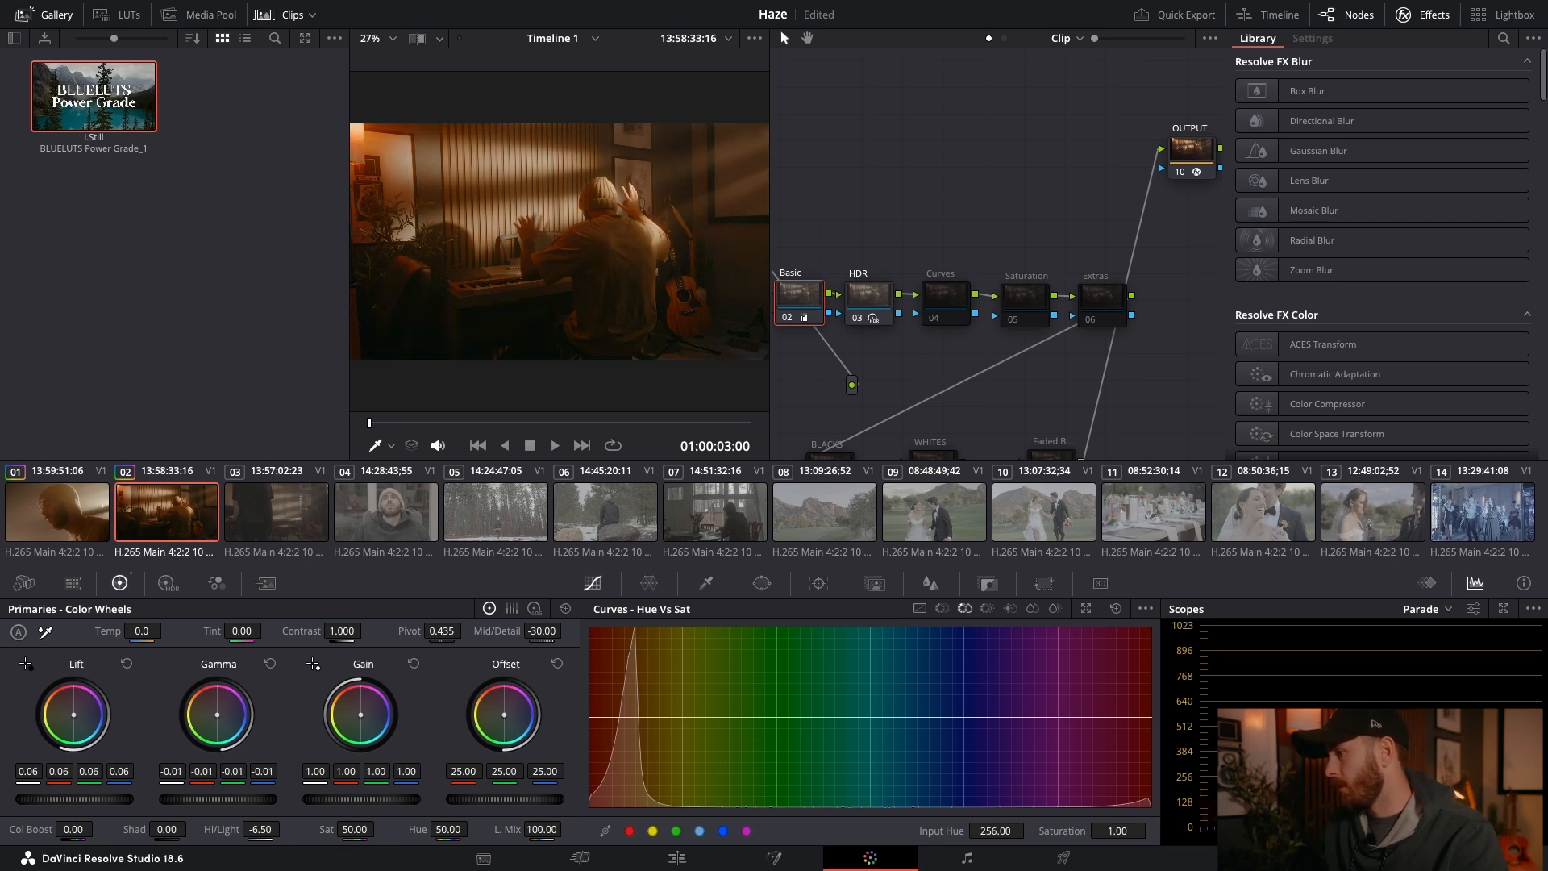
drag(380, 798, 365, 798)
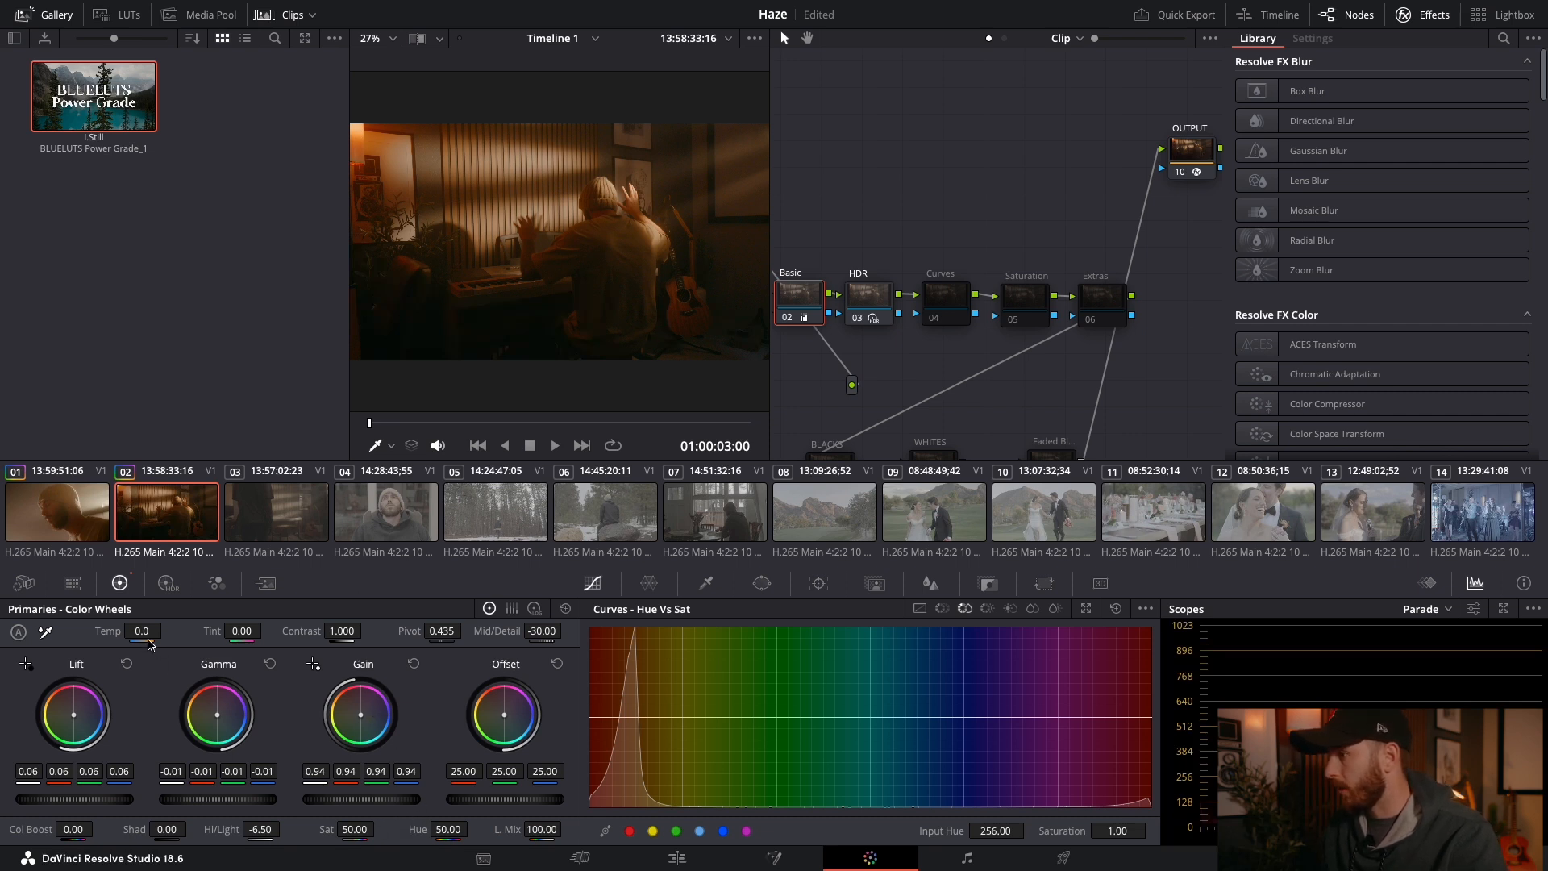
Step: Compare clip 02 with clip 01 and set its Basic node's saturation to 44.60, Gamma to about 0.00 and Gain to 0.96
click(84, 523)
click(133, 517)
click(68, 518)
click(184, 514)
drag(379, 829, 379, 828)
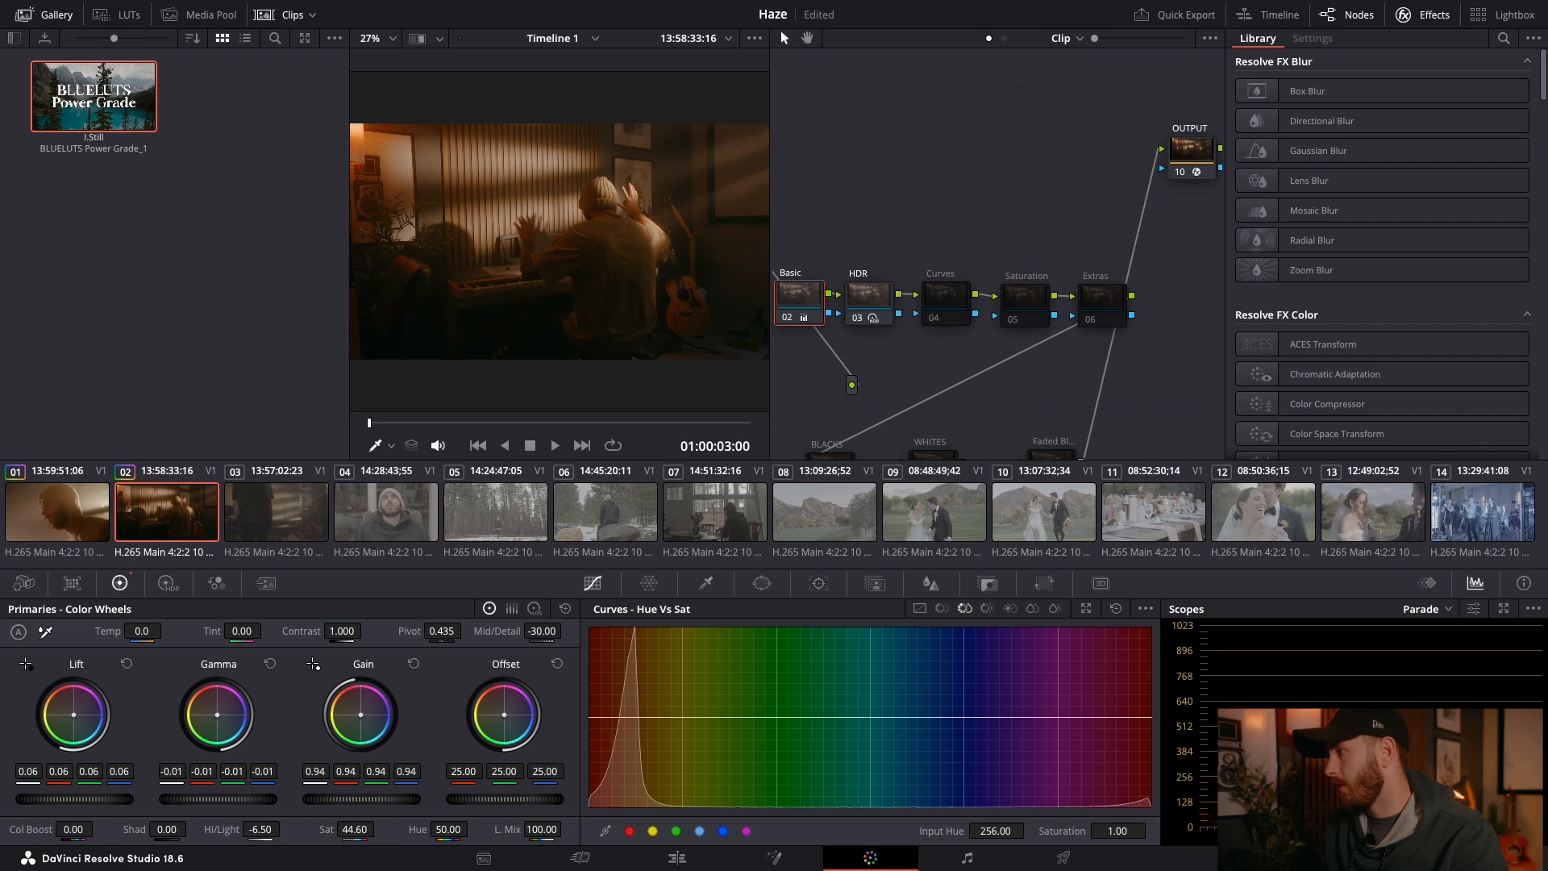
drag(179, 800, 182, 801)
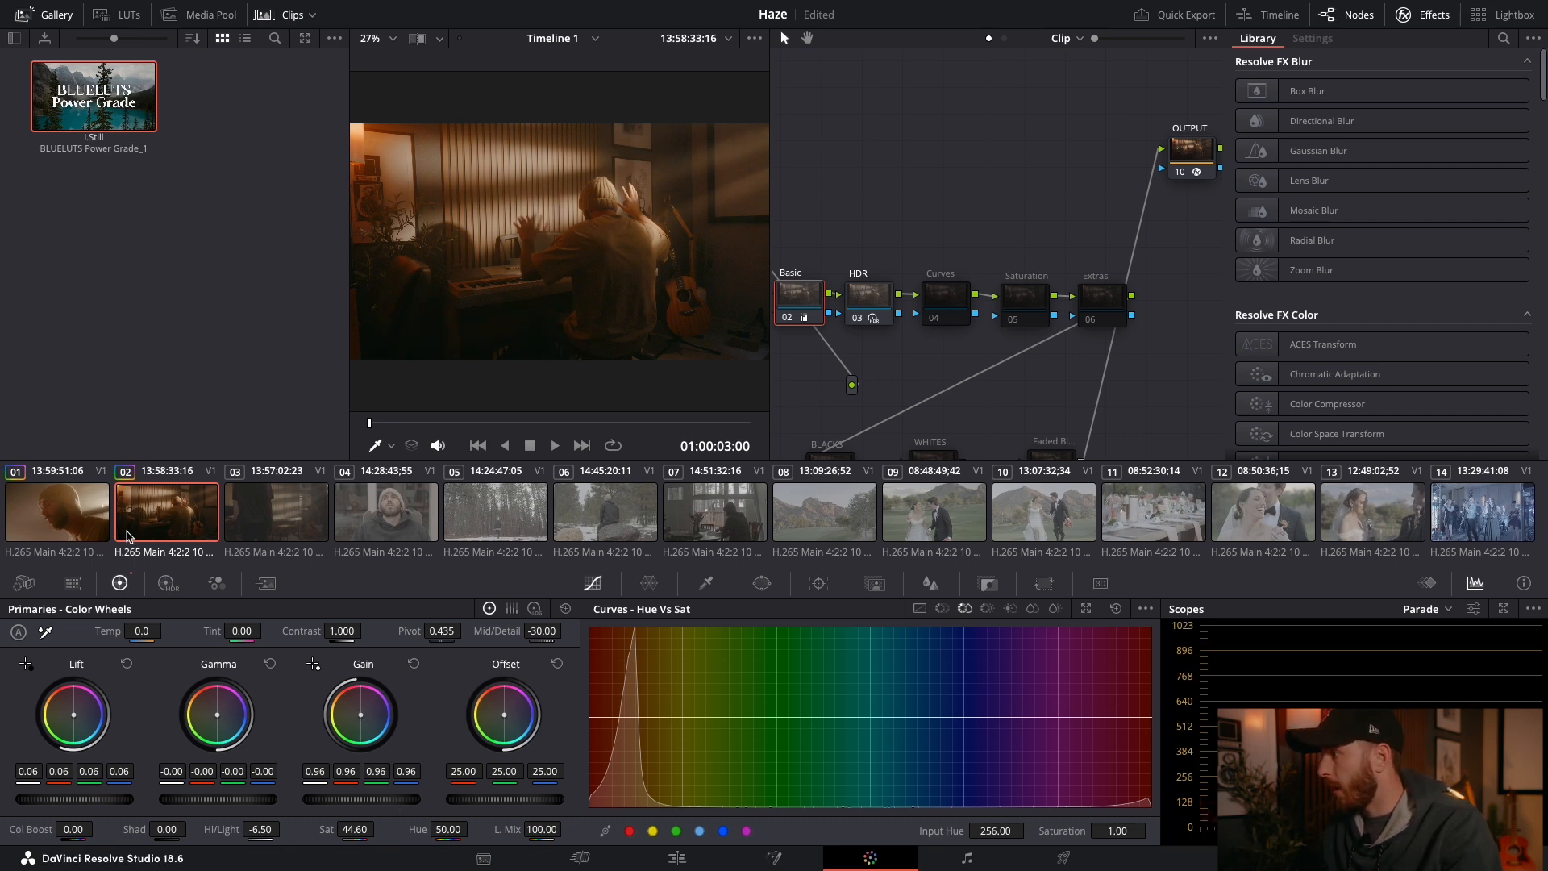
Step: Bypass and re-enable all grades to compare clip 02 before and after grading
key(shift+d)
key(shift+d)
key(shift+d)
key(shift+d)
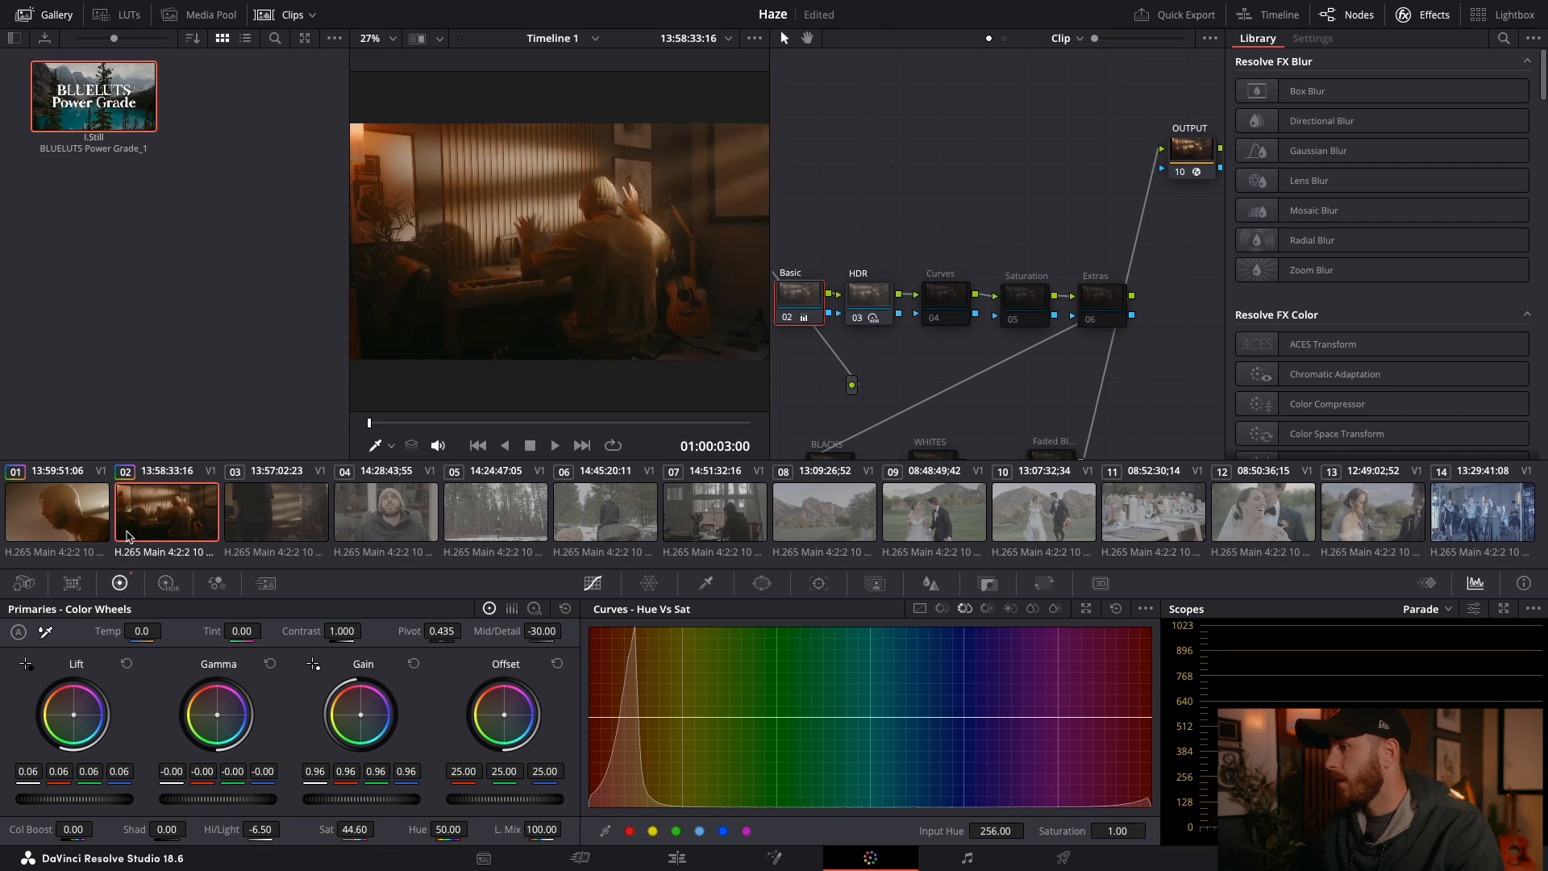
Step: Switch back and forth between clips 01 and 02 to check how well their grades match
click(98, 497)
click(147, 513)
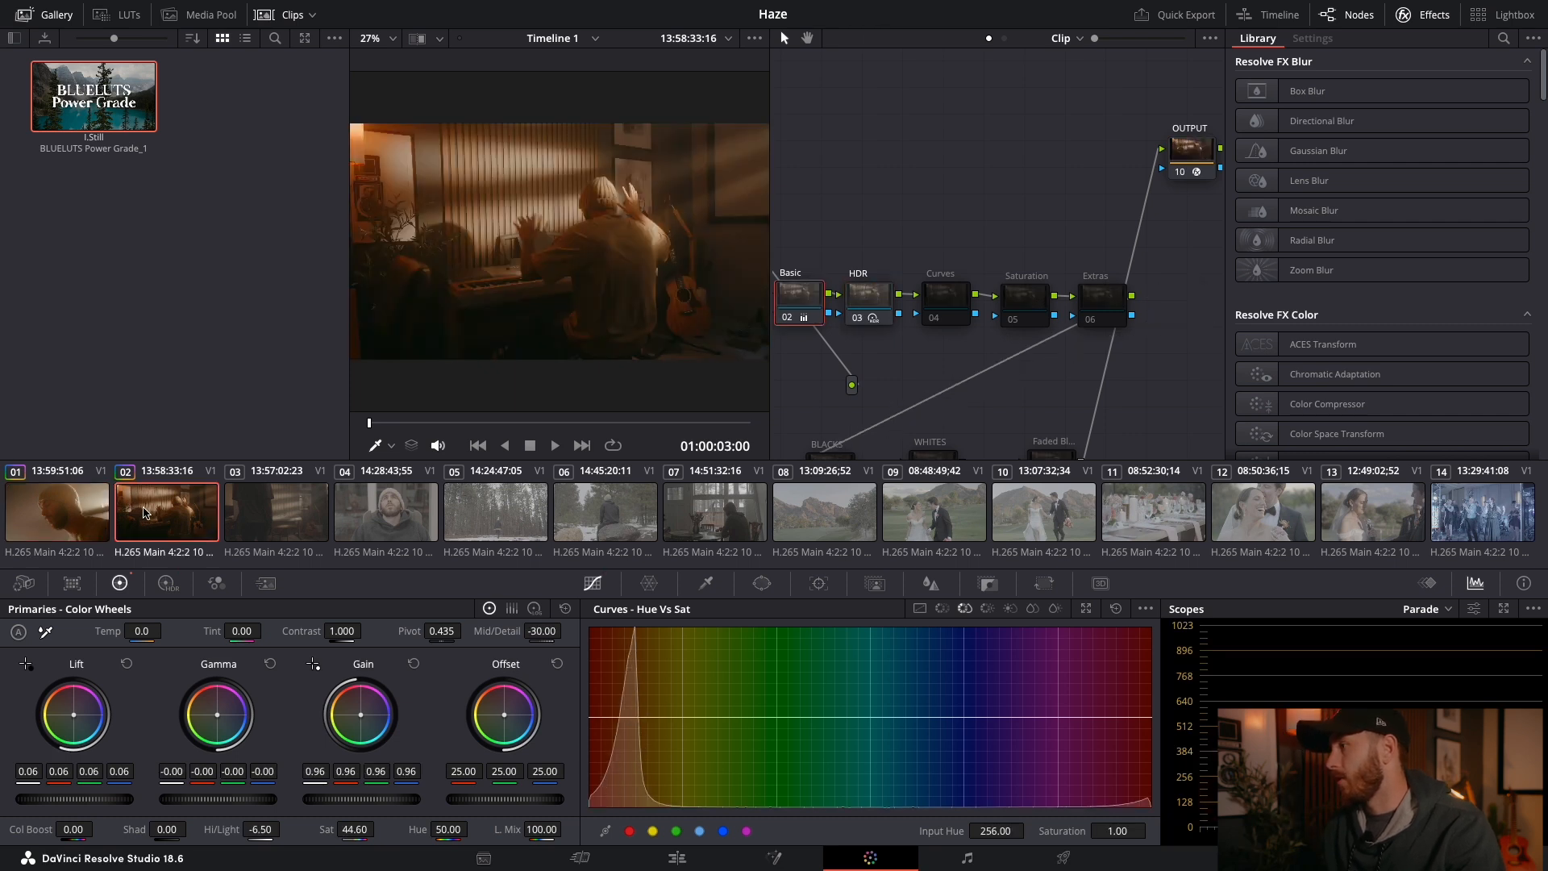
click(98, 516)
click(146, 513)
click(89, 520)
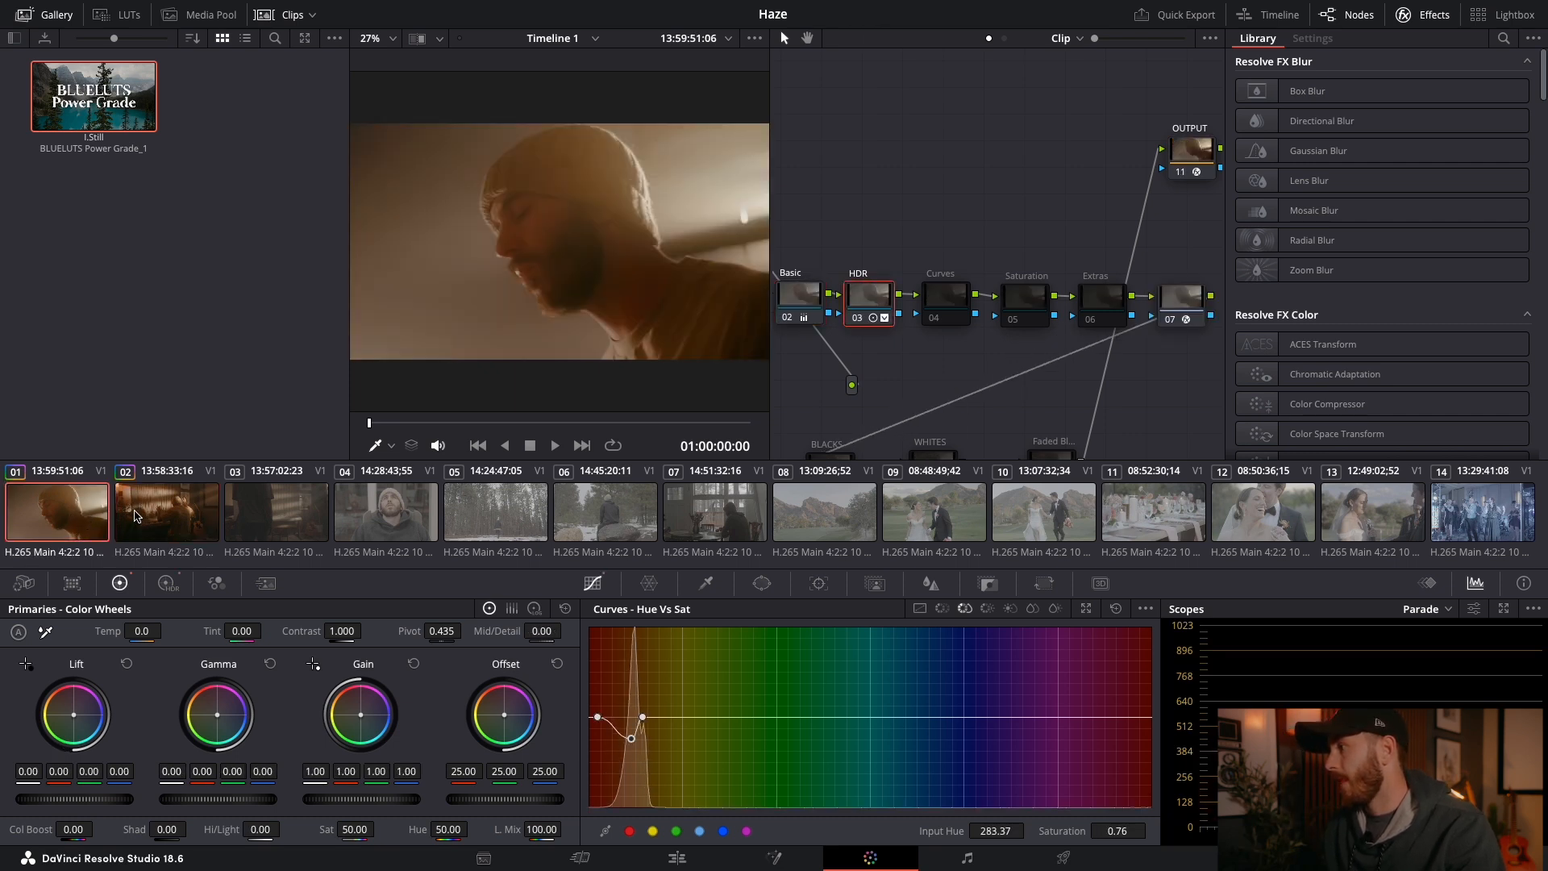
click(149, 514)
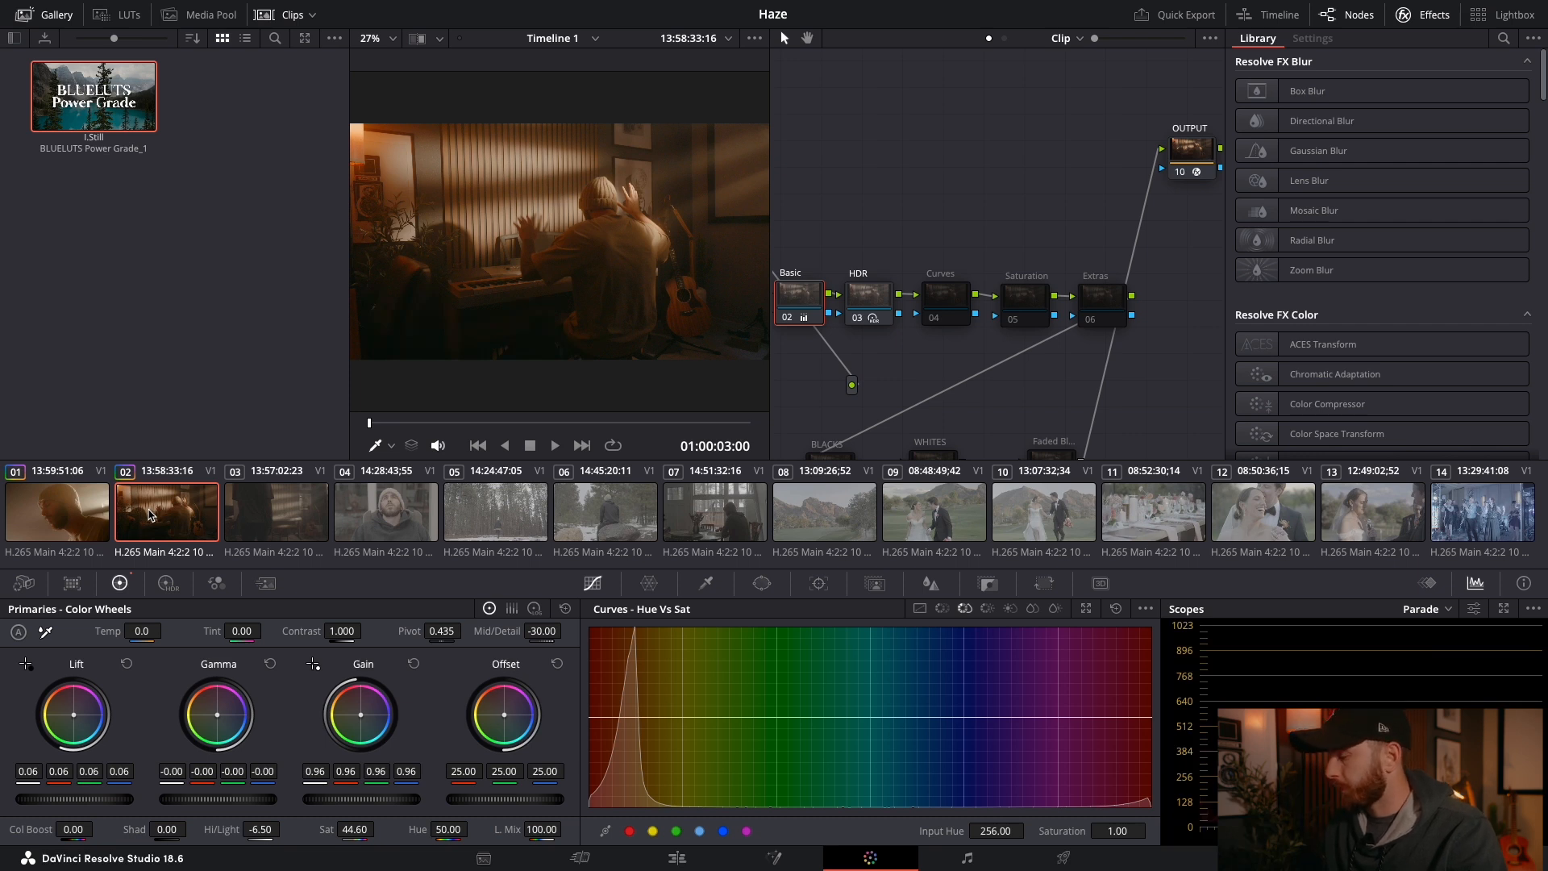
Step: Copy clip 02's grade to clip 03 and move the playhead to 01:00:11:02
click(270, 514)
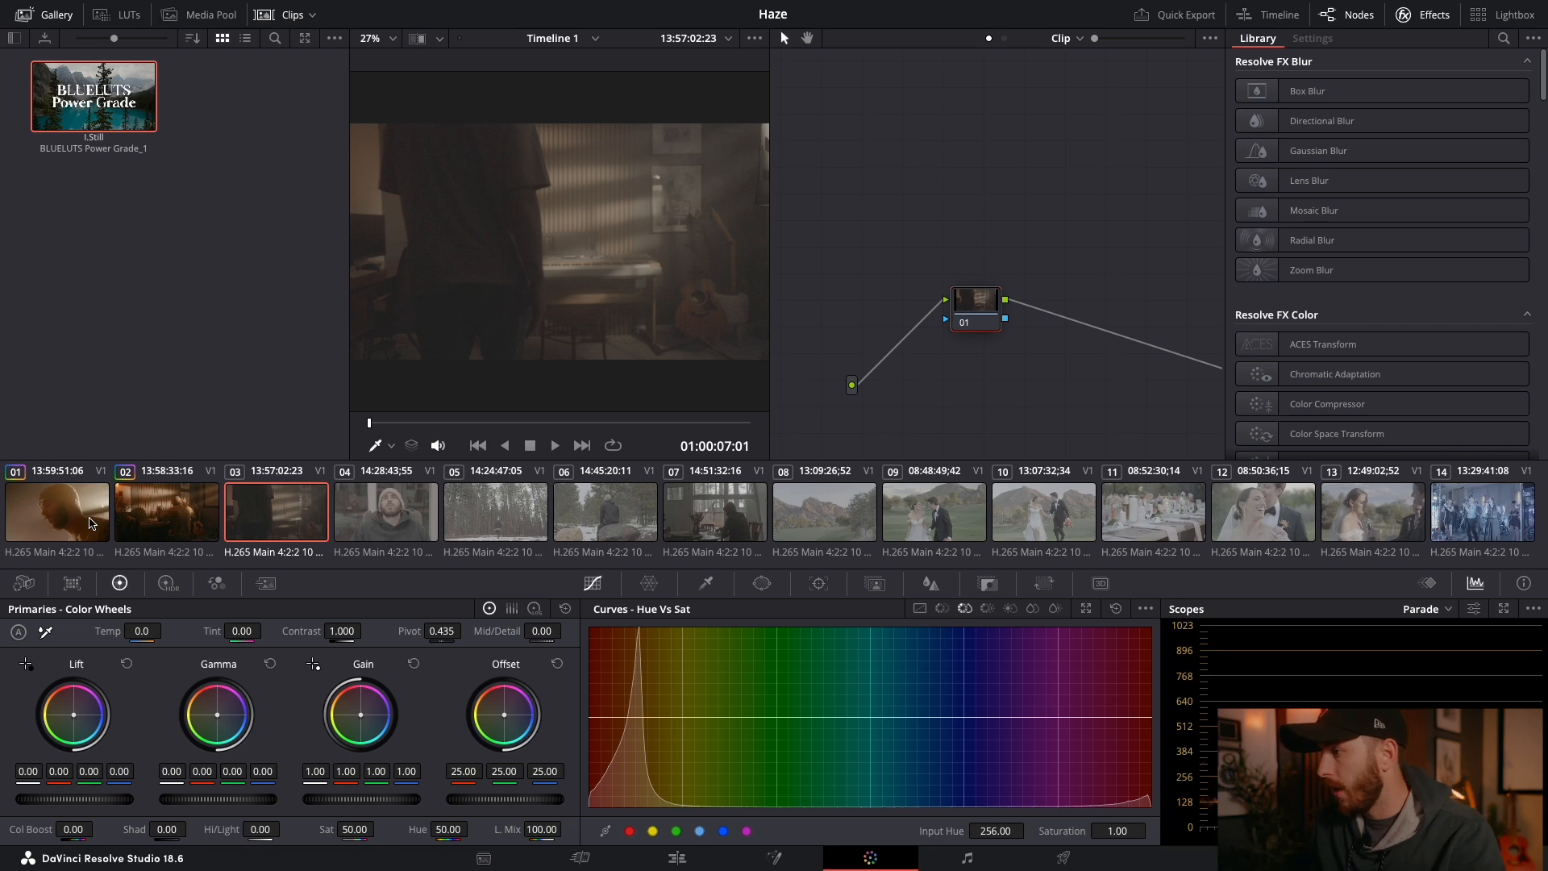
middle_click(159, 510)
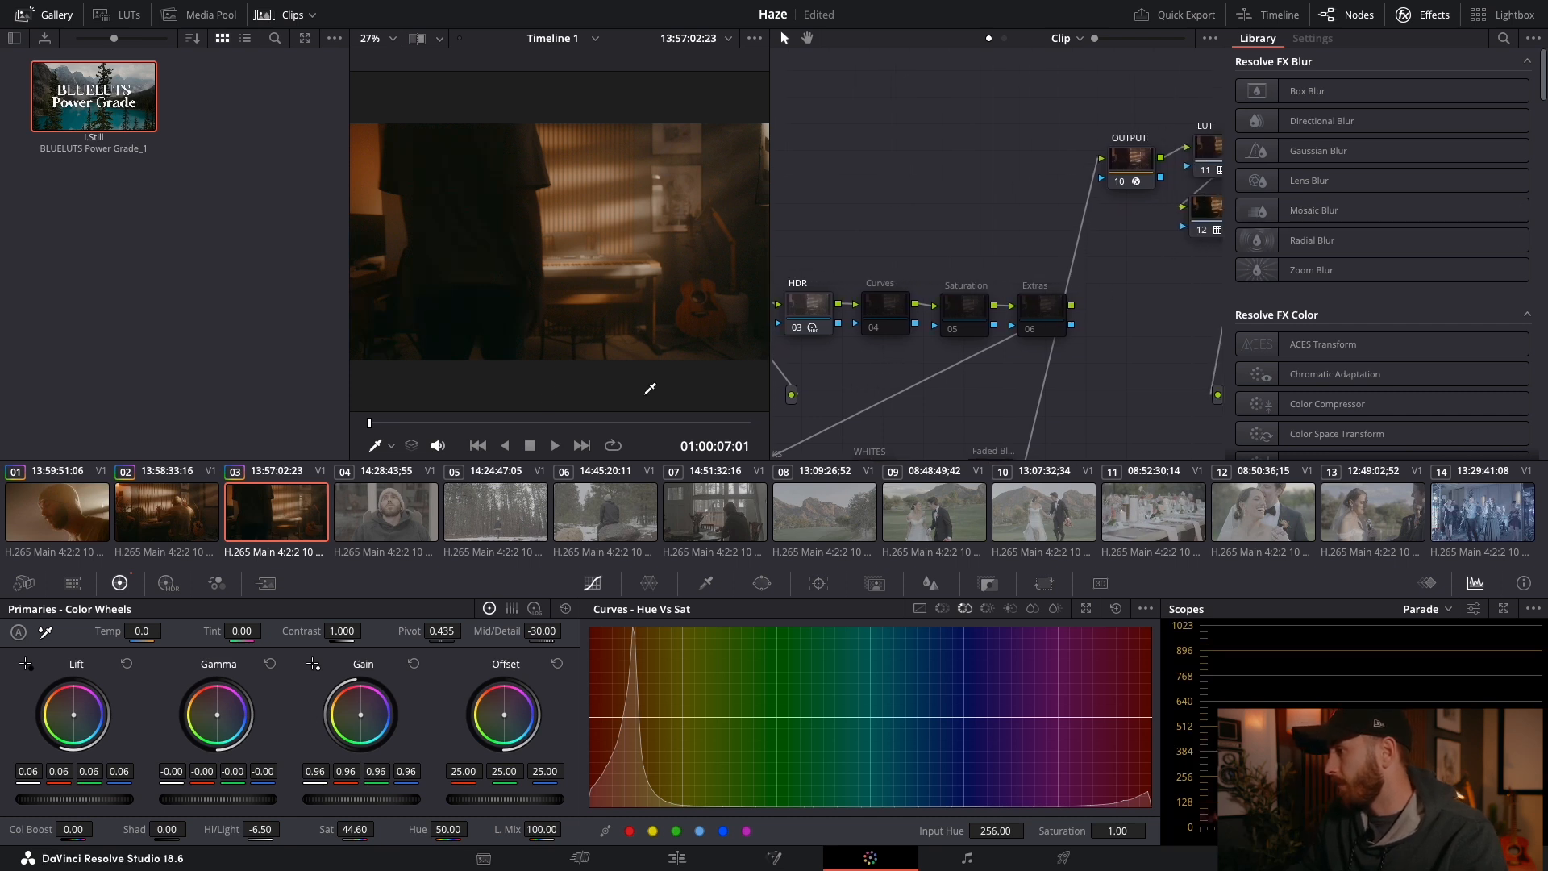
click(480, 421)
drag(480, 422, 496, 423)
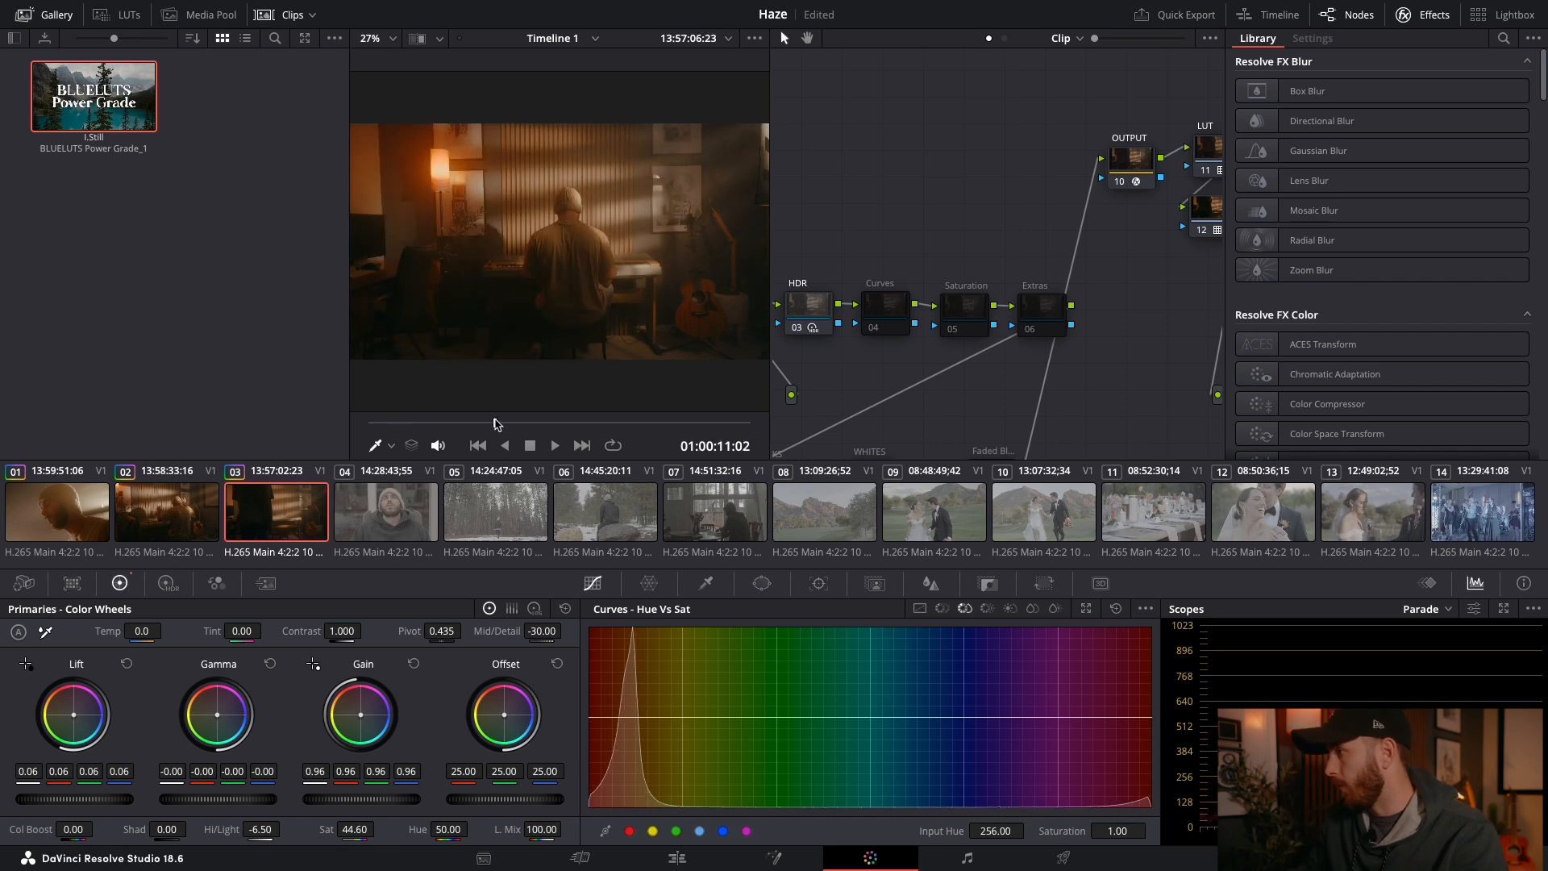
Step: Add a serial node after clip 03's Extras node and apply the Glow effect to it
right_click(1061, 307)
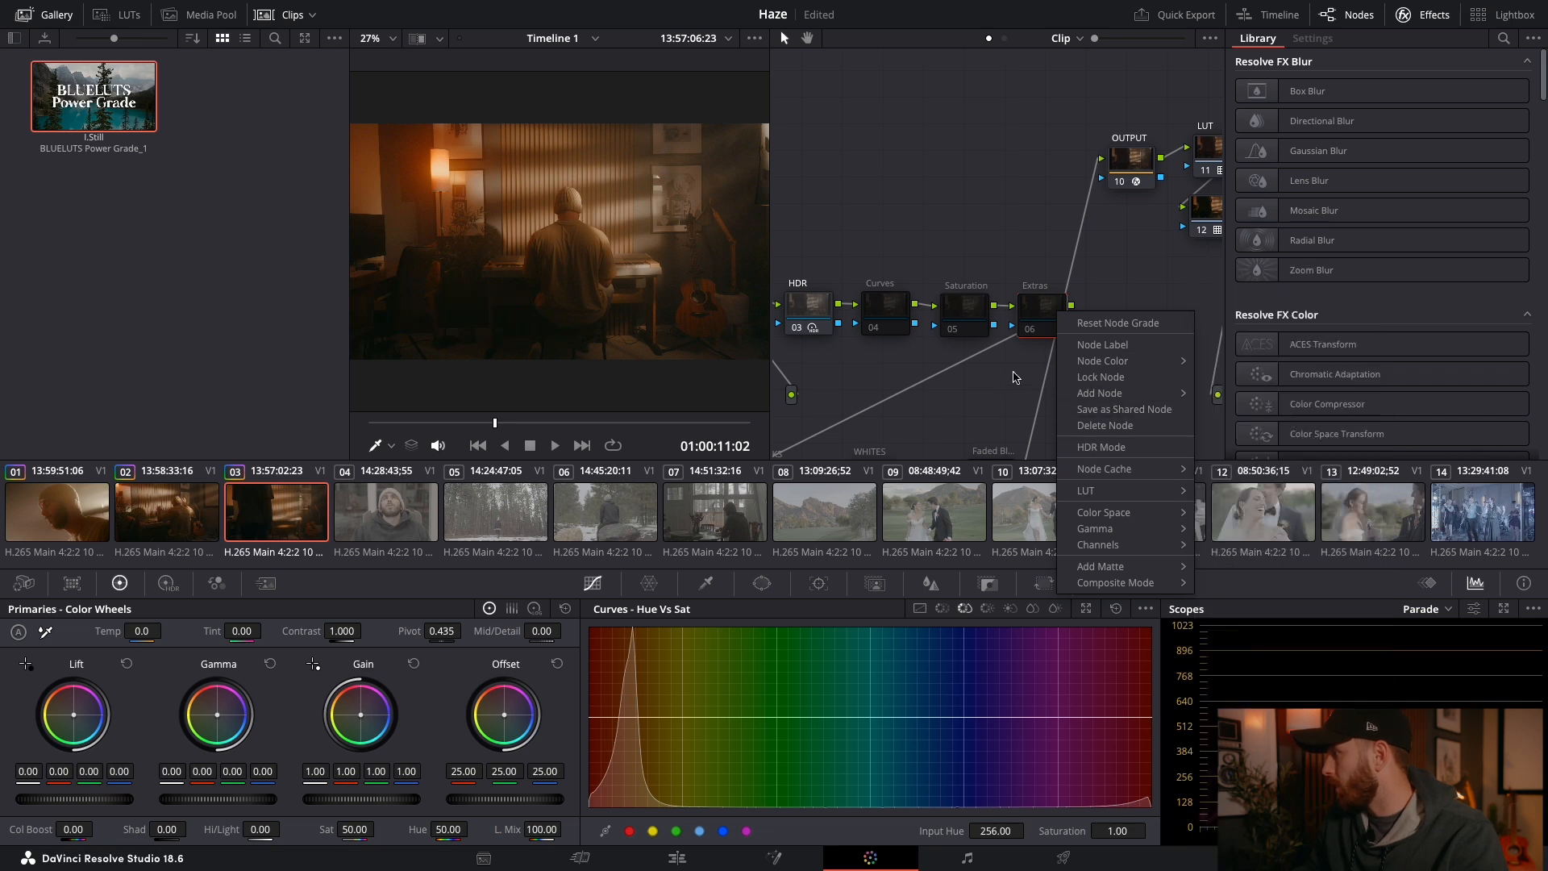
mouse_move(1107, 395)
click(1236, 393)
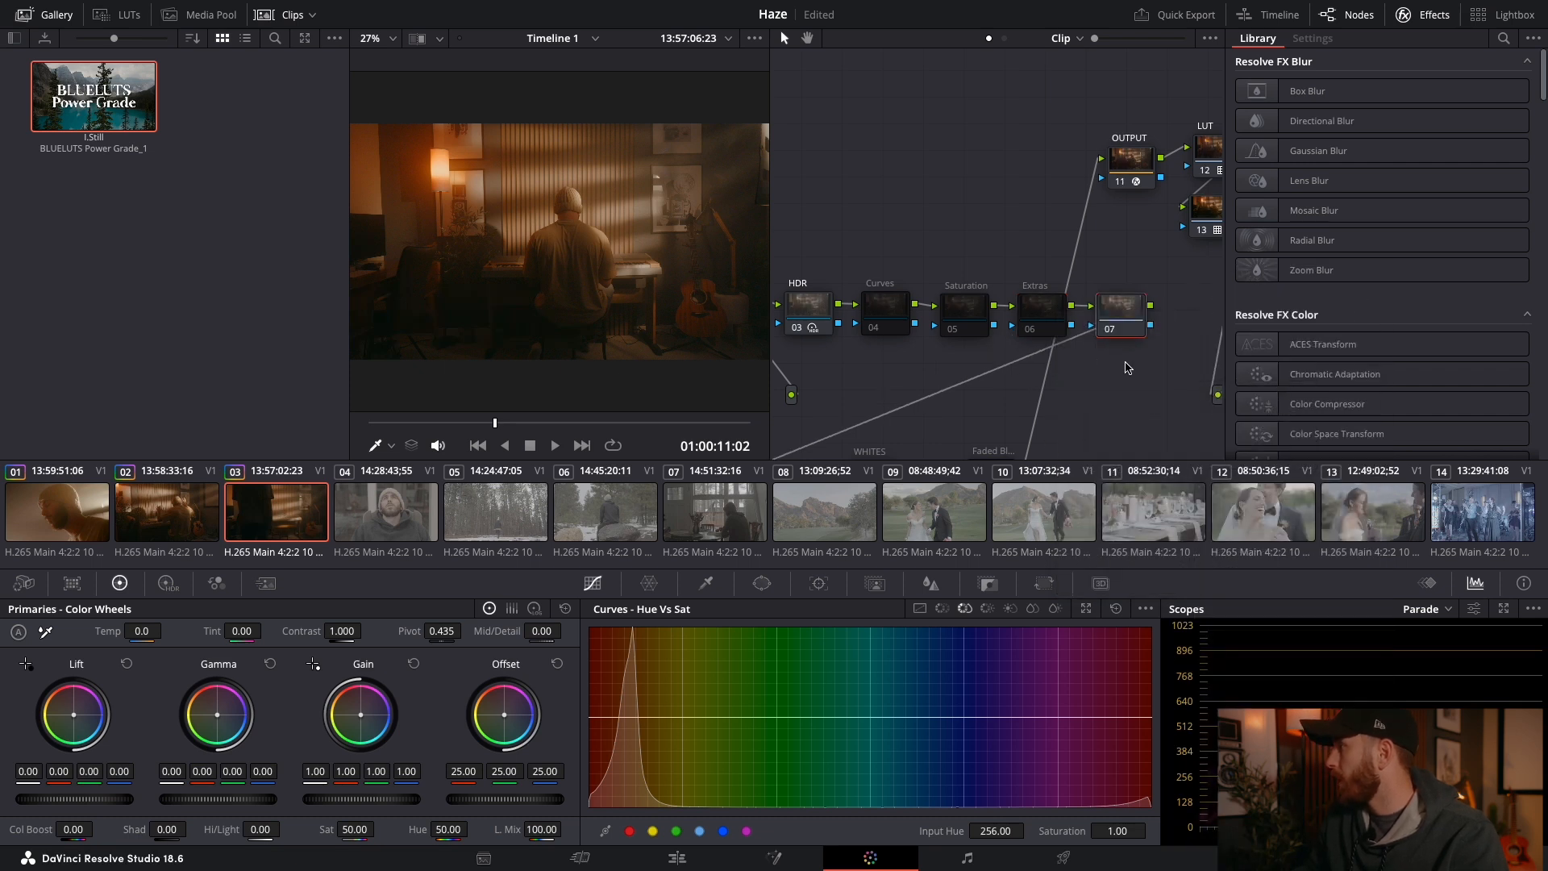
click(1504, 39)
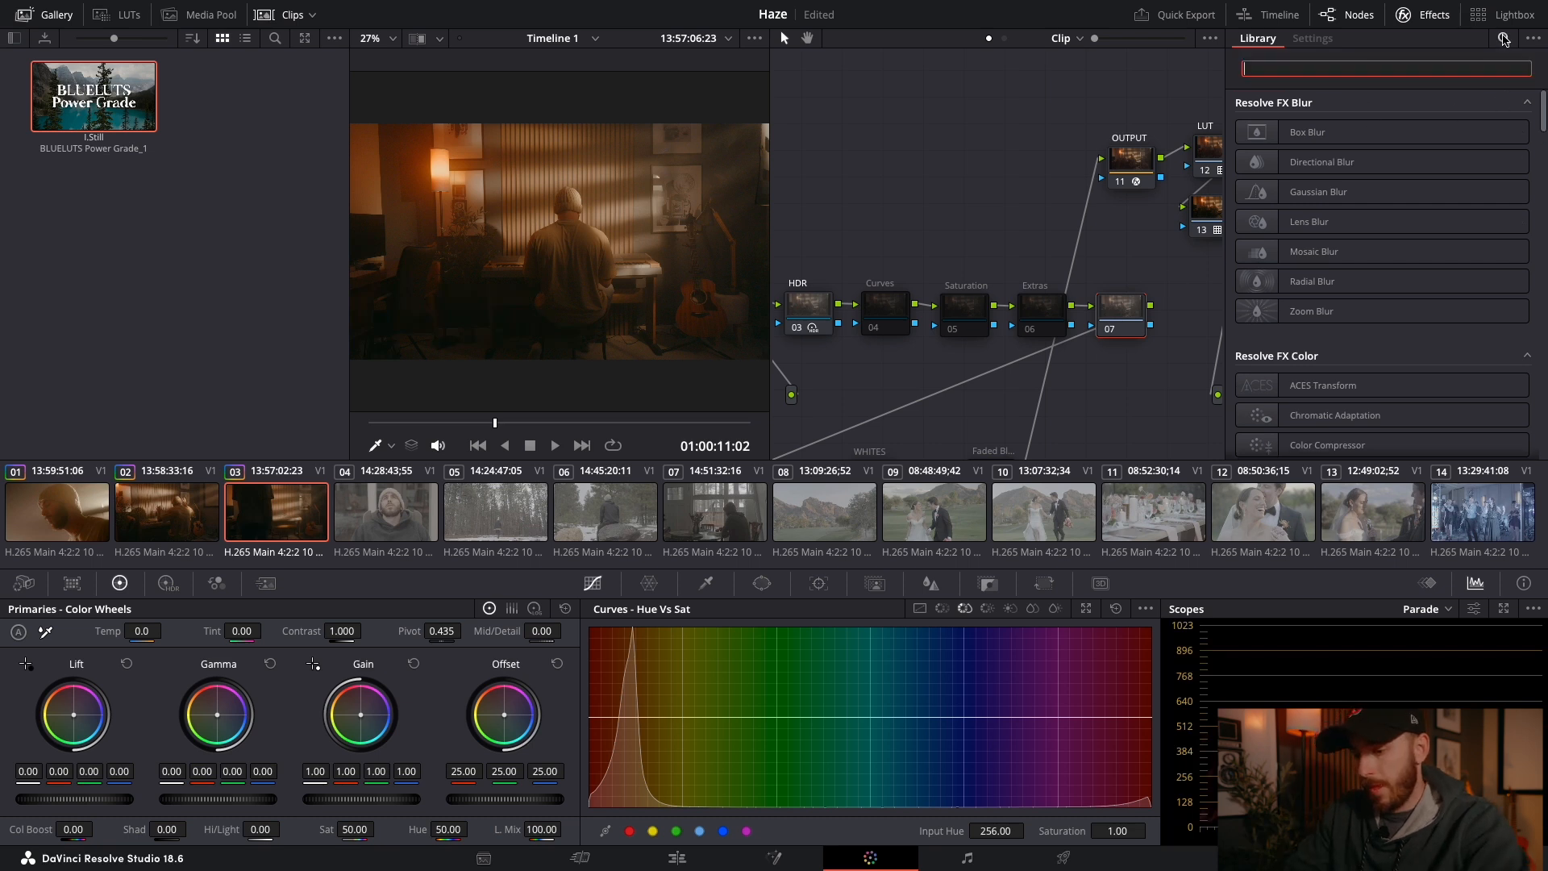
text(glow)
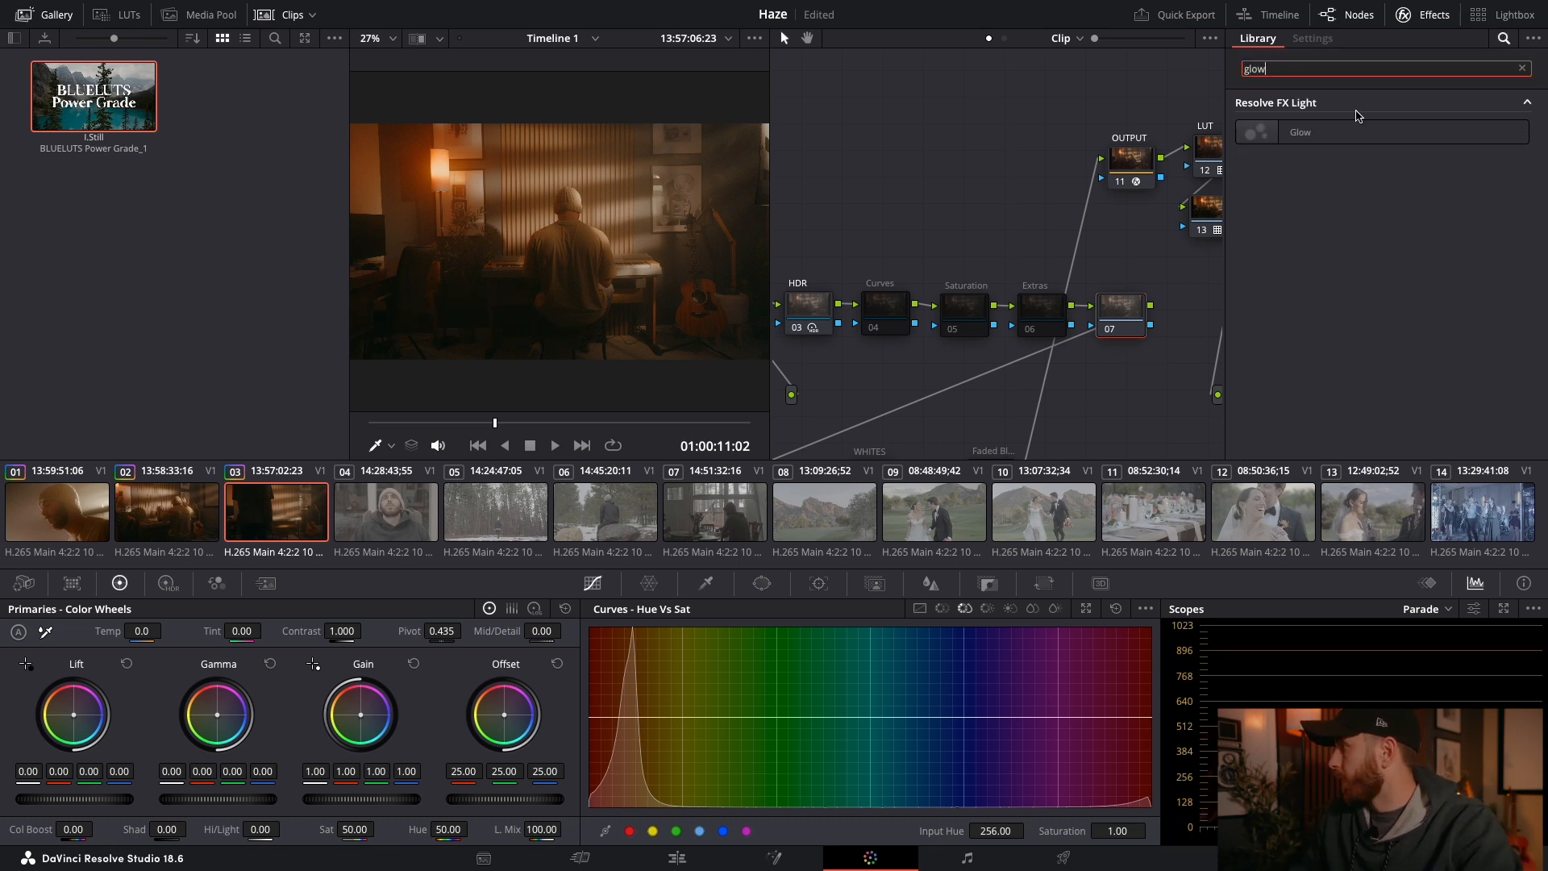
drag(1380, 124, 1124, 325)
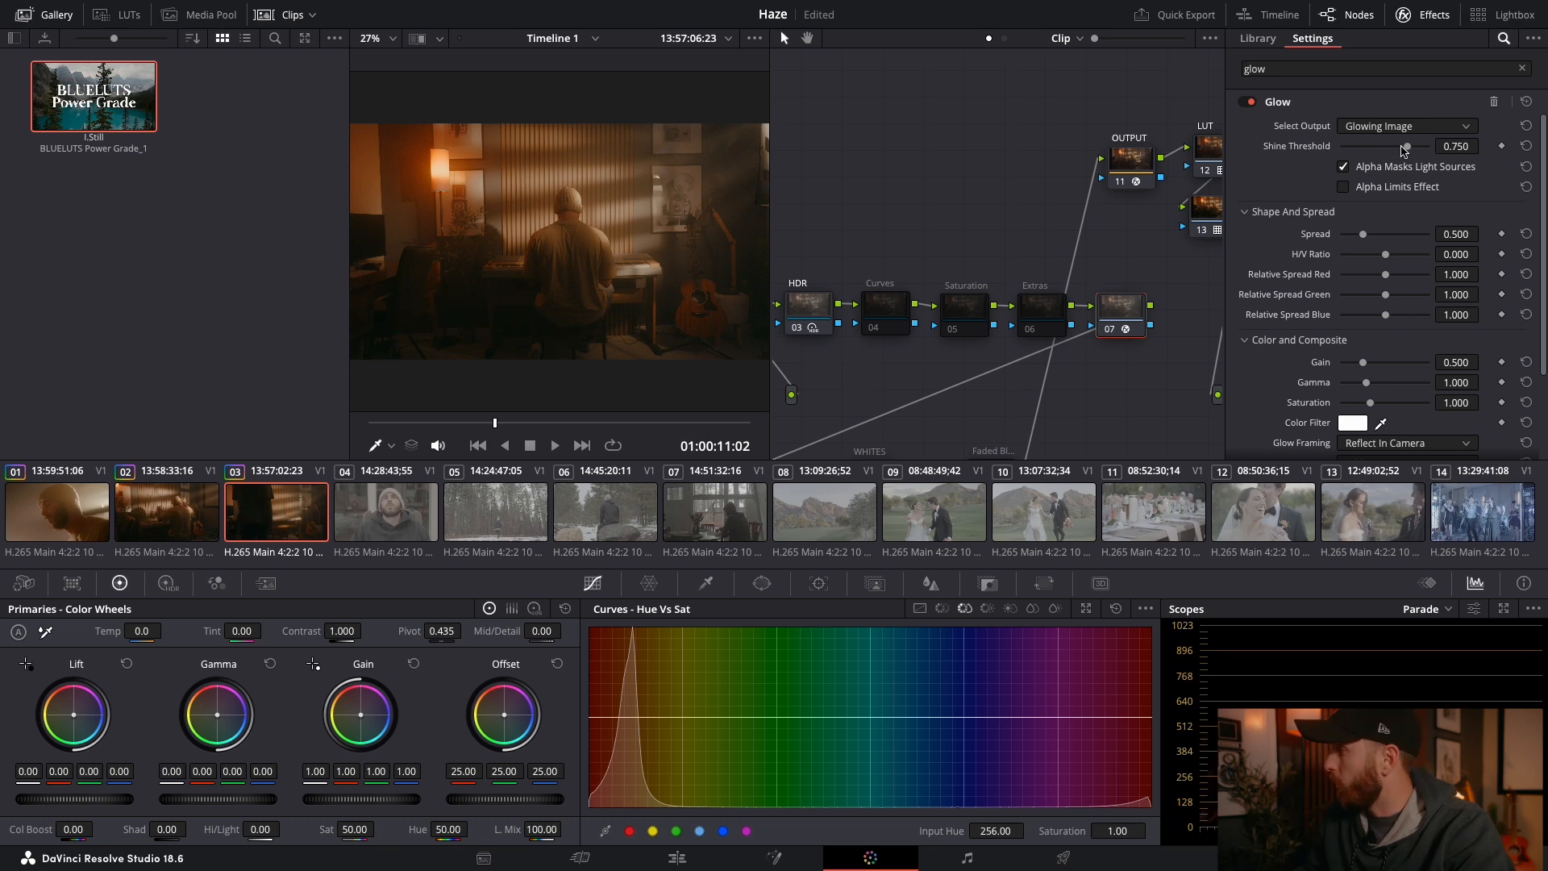
Step: Set the Glow's Shine Threshold to 0, its Composite Type to Softlight and its Opacity to 0.192
drag(1404, 149, 1339, 158)
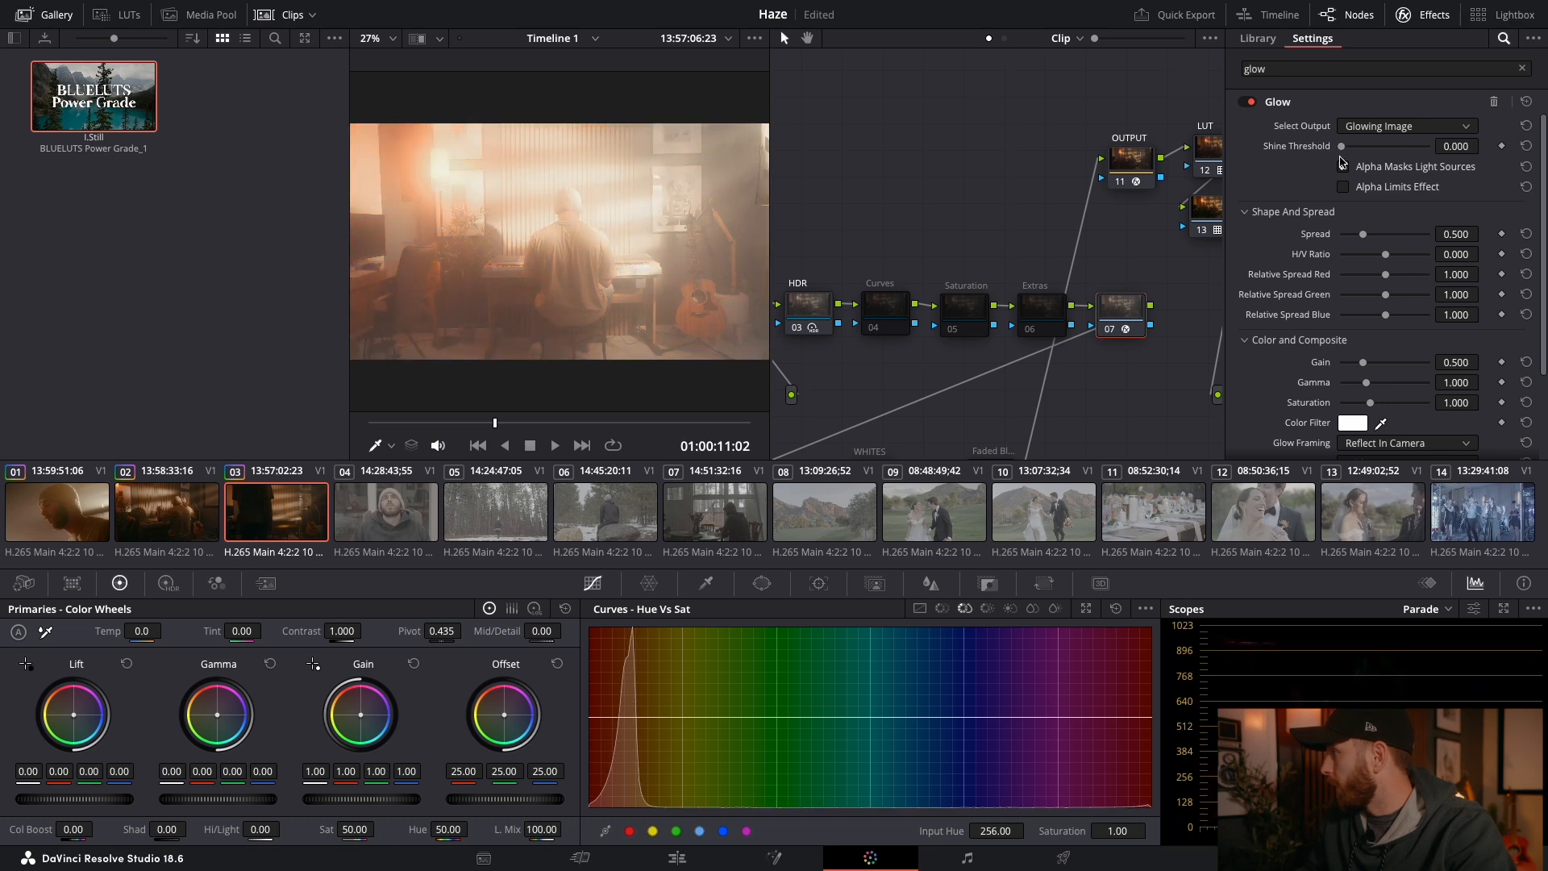
scroll(1393, 288, down, 2)
scroll(1394, 322, down, 1)
click(1396, 353)
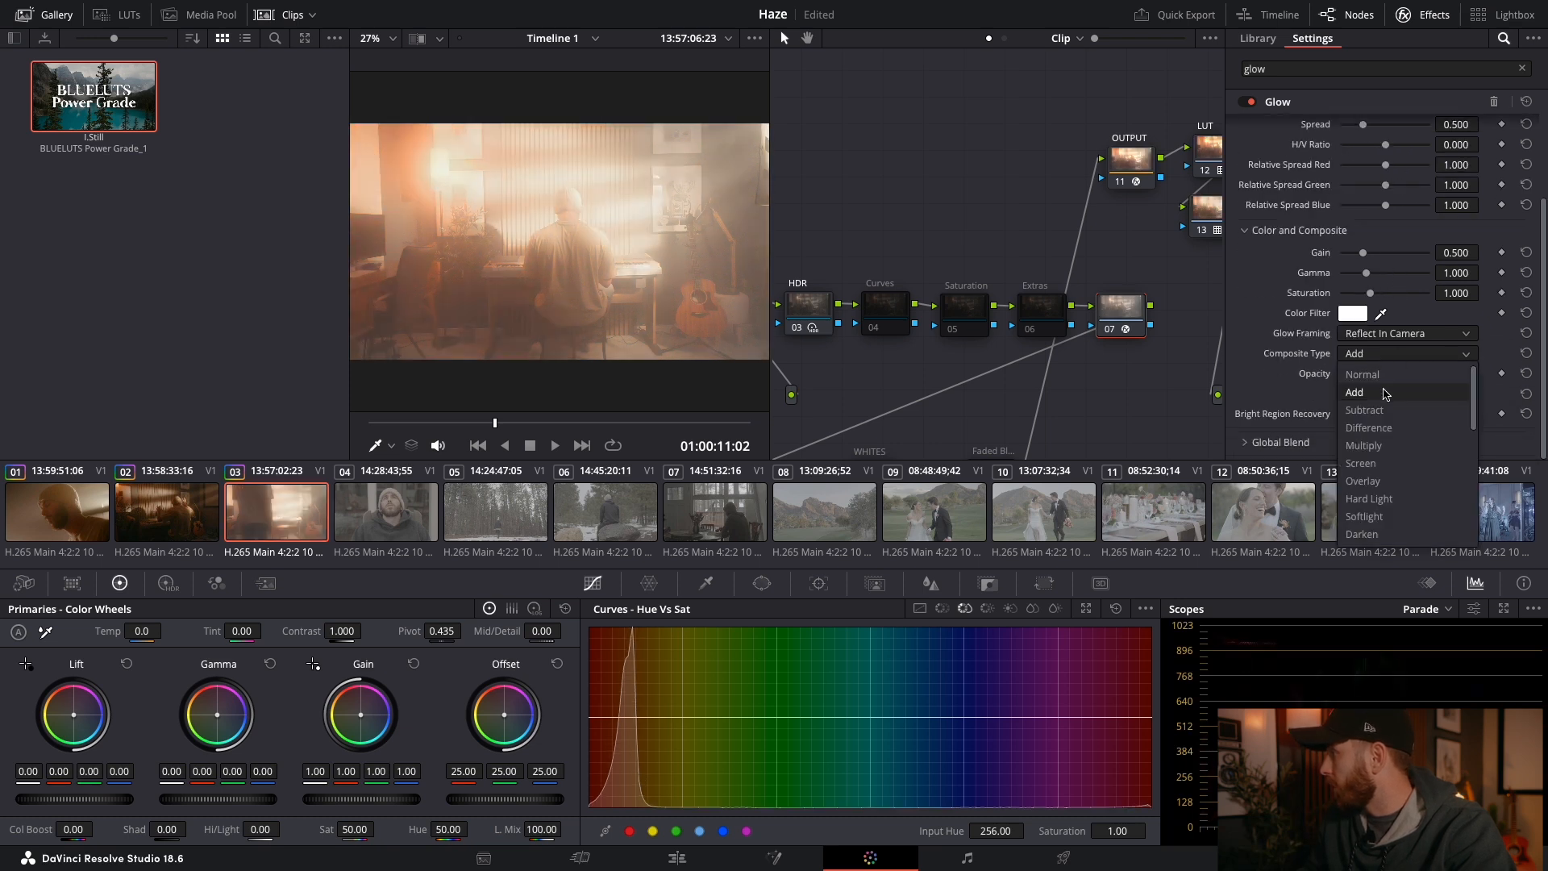
click(1388, 516)
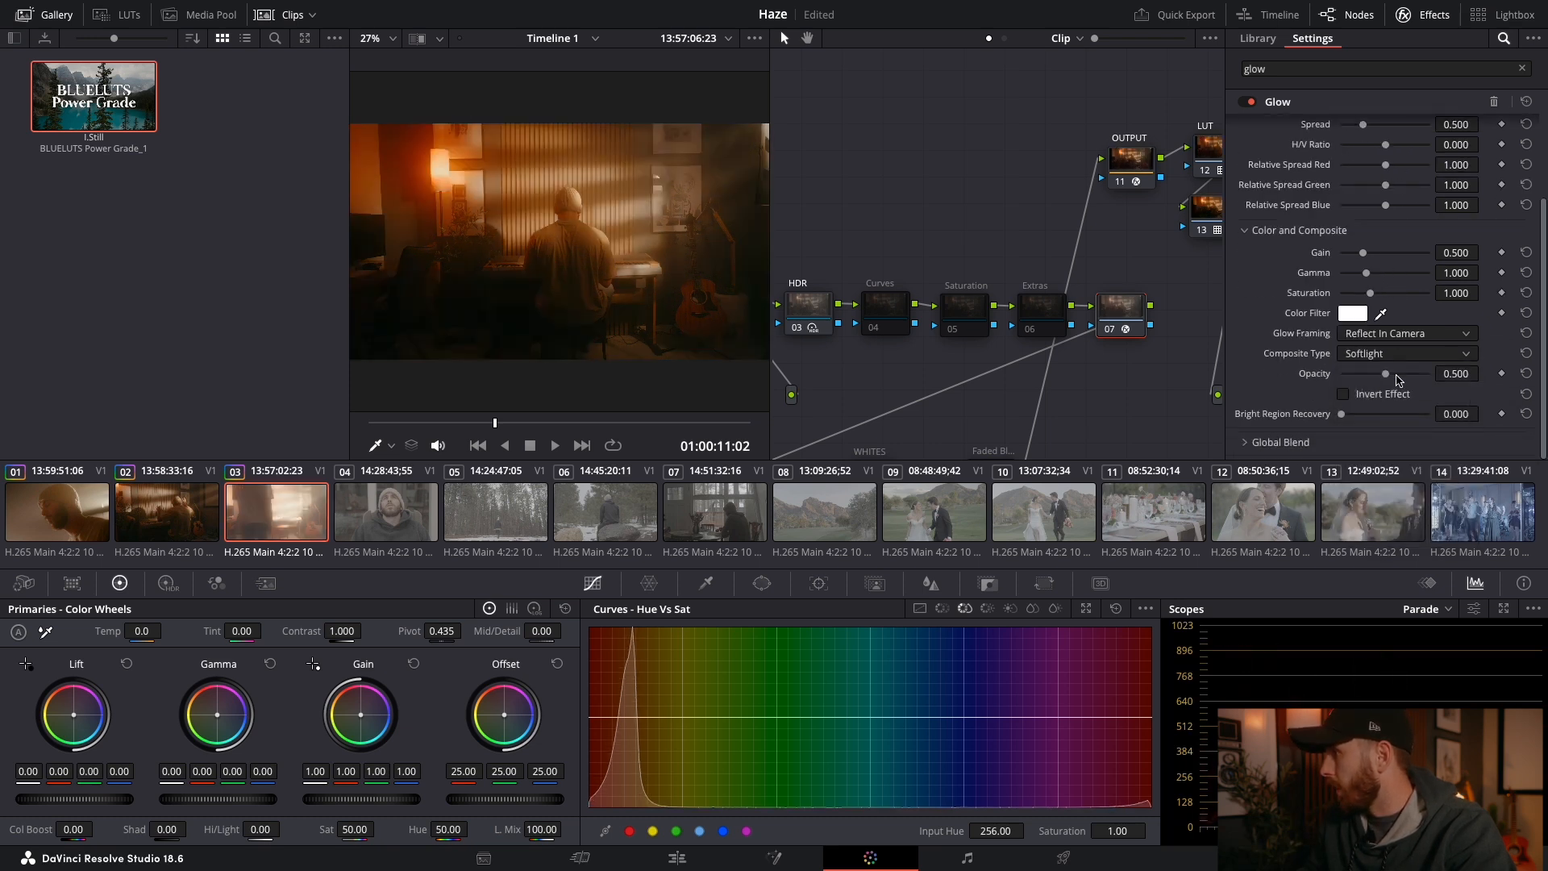
drag(1393, 378, 1359, 380)
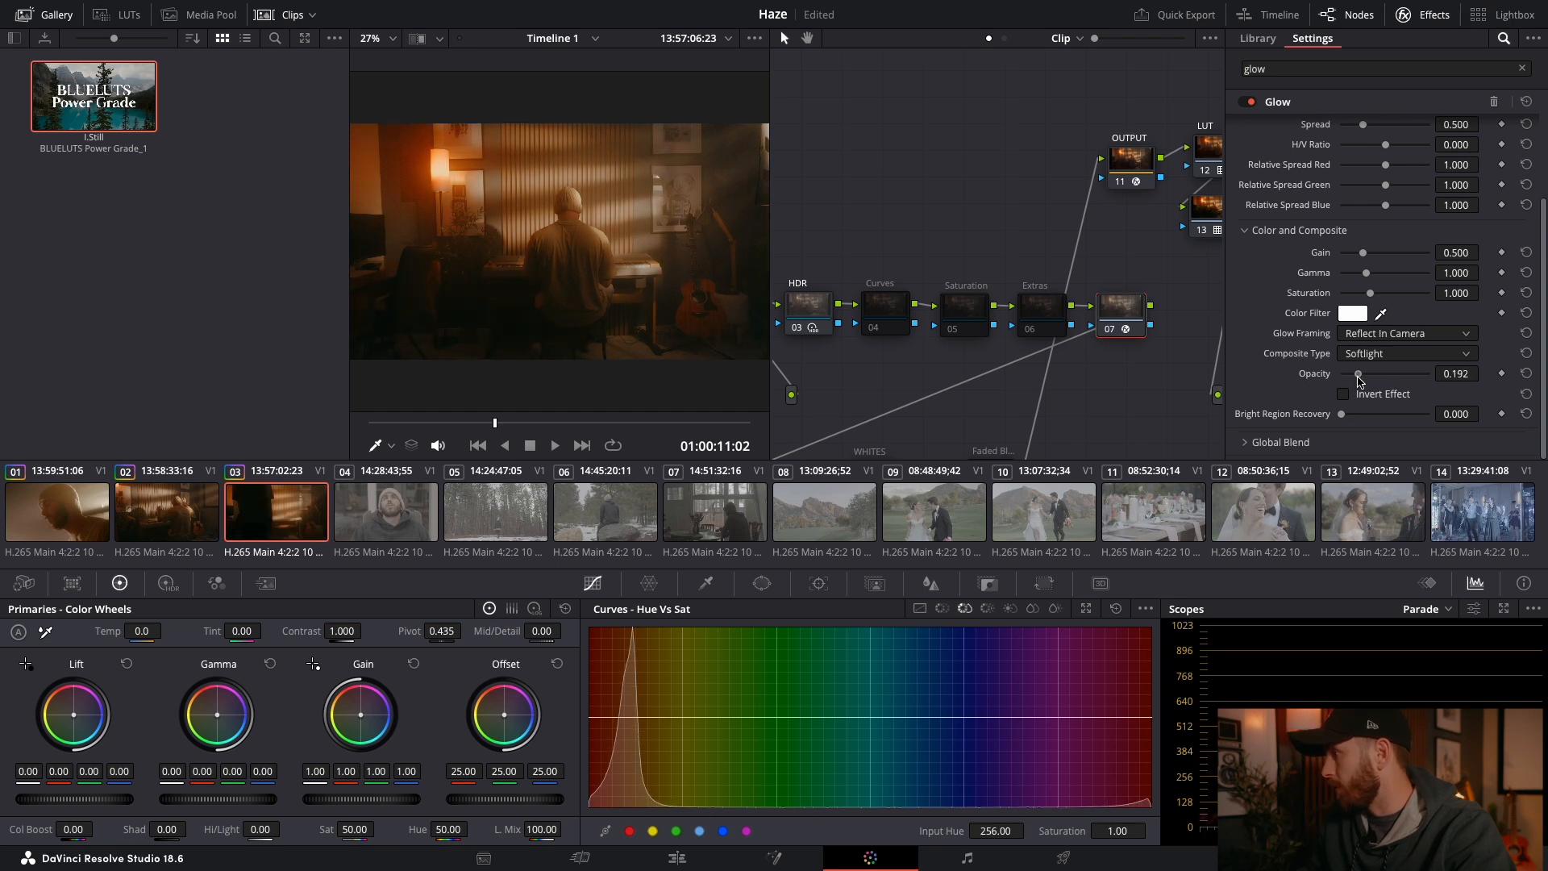
Step: Turn the Glow effect off and on repeatedly to compare clip 03 with and without it, leaving it enabled
click(1247, 103)
click(1247, 102)
click(1247, 103)
click(1247, 102)
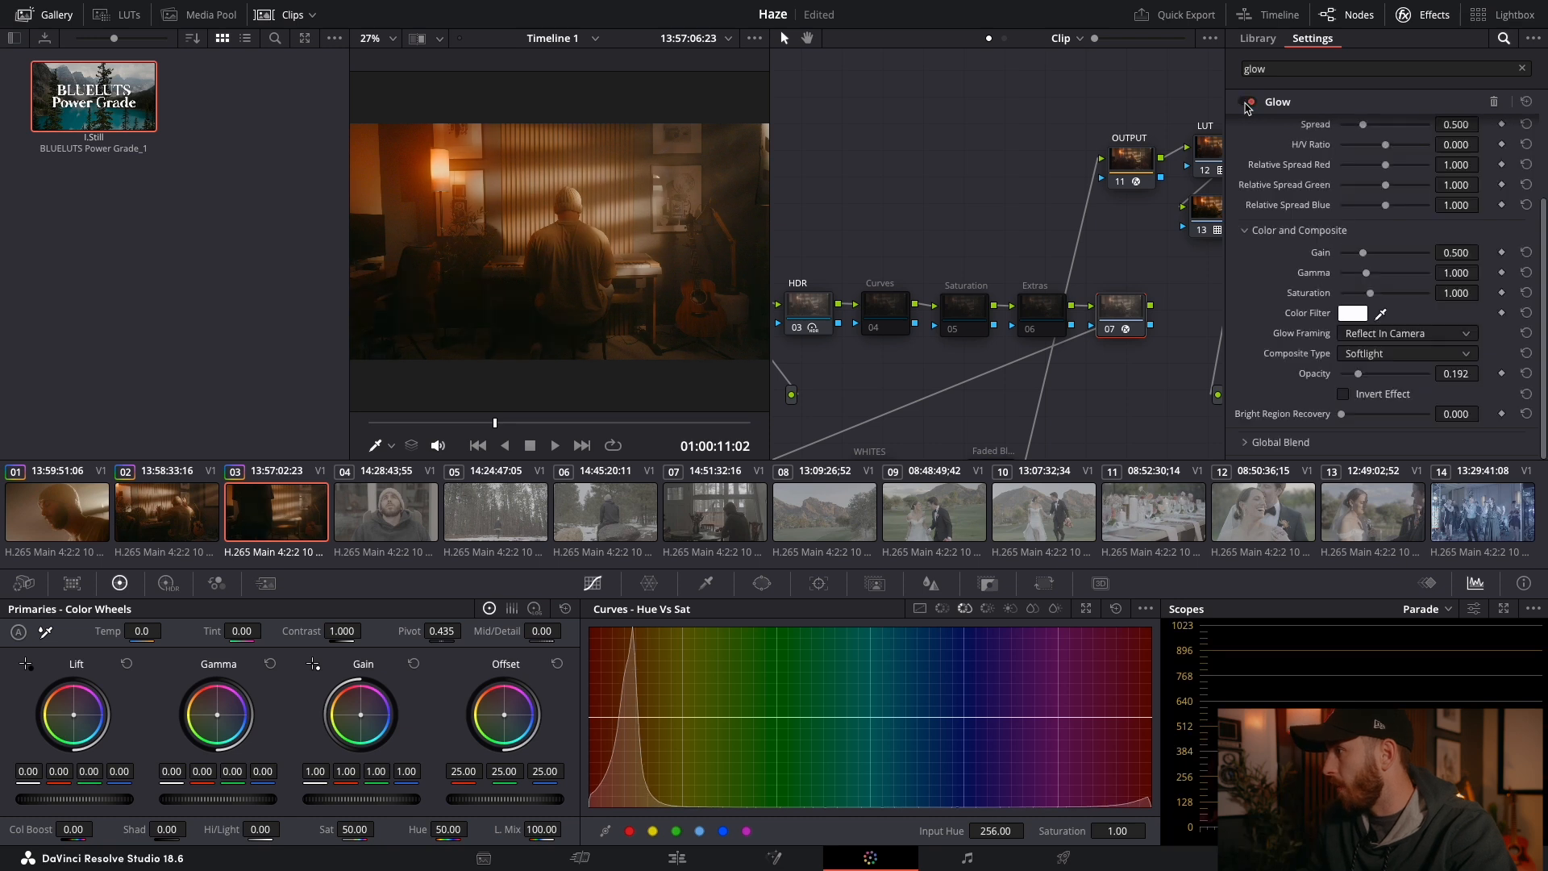
click(1248, 103)
click(1248, 103)
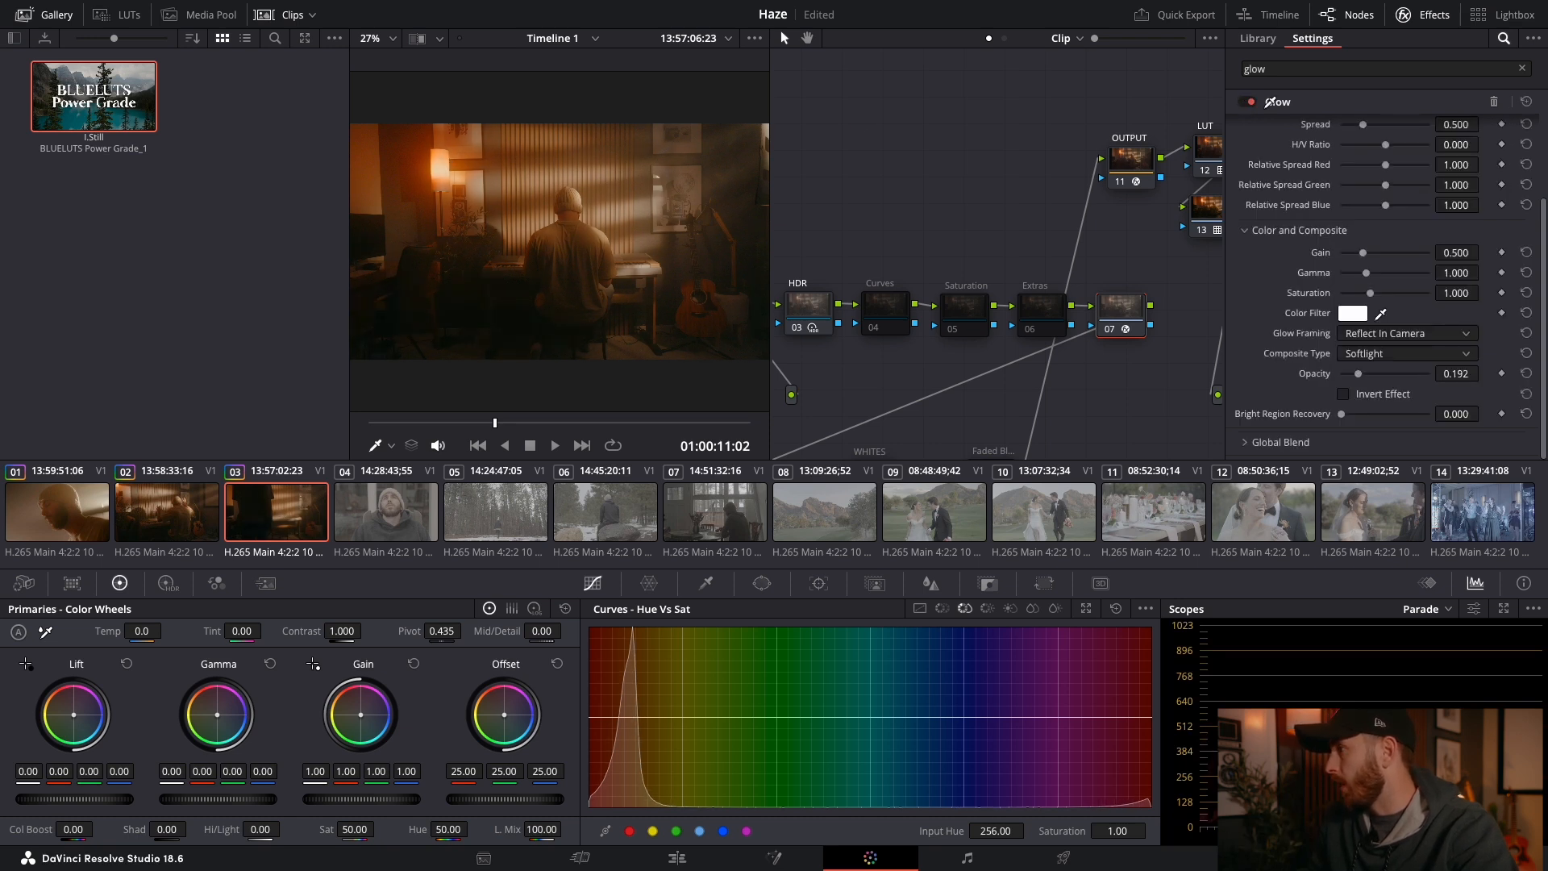
click(1248, 103)
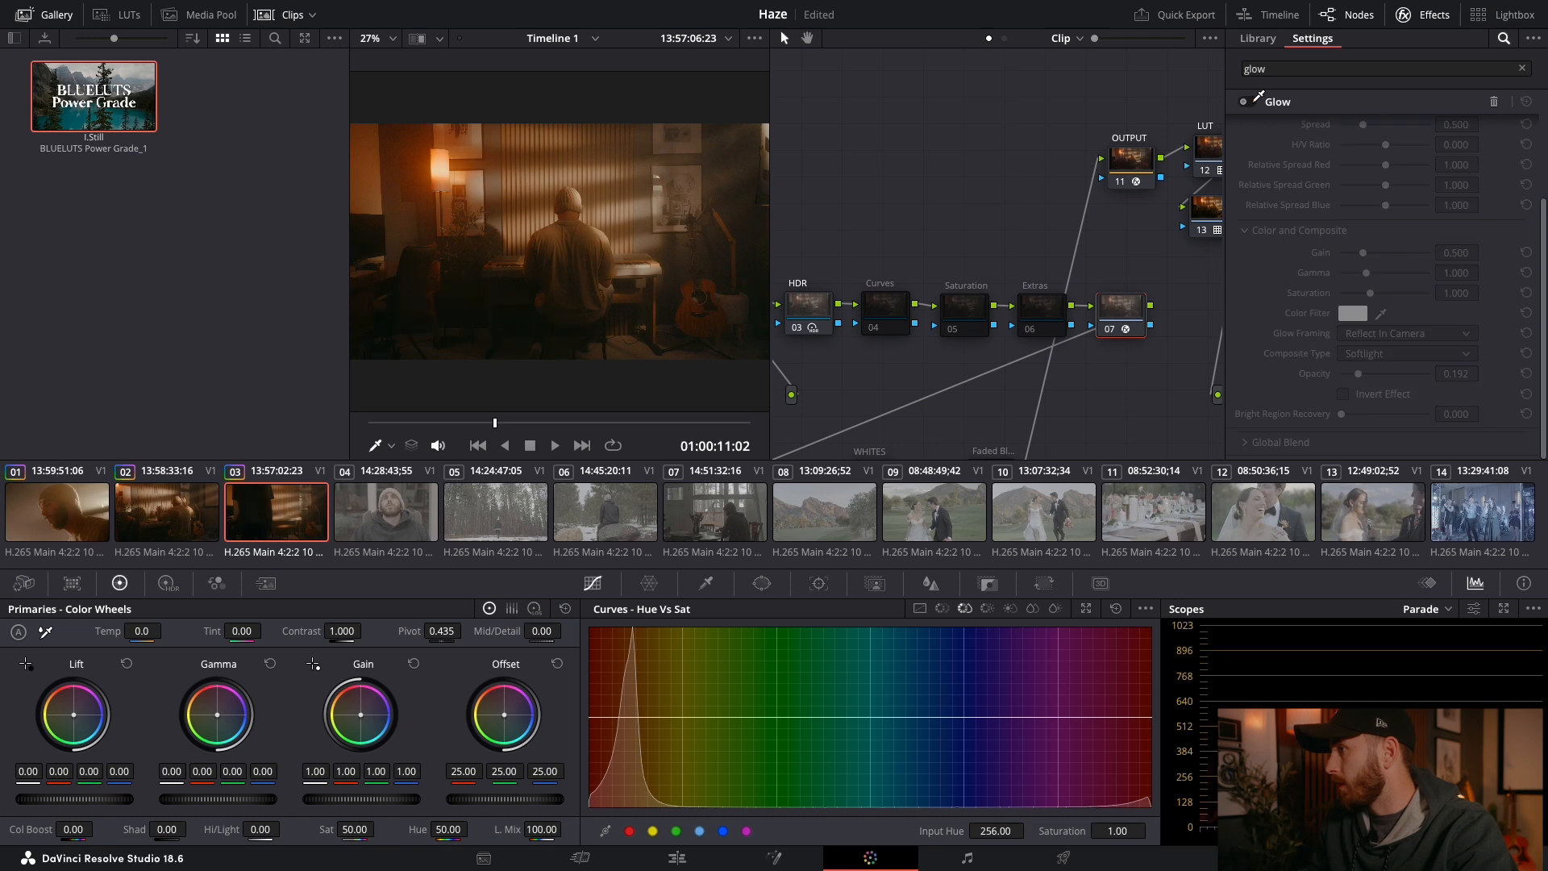
click(1248, 101)
click(1248, 101)
click(1248, 101)
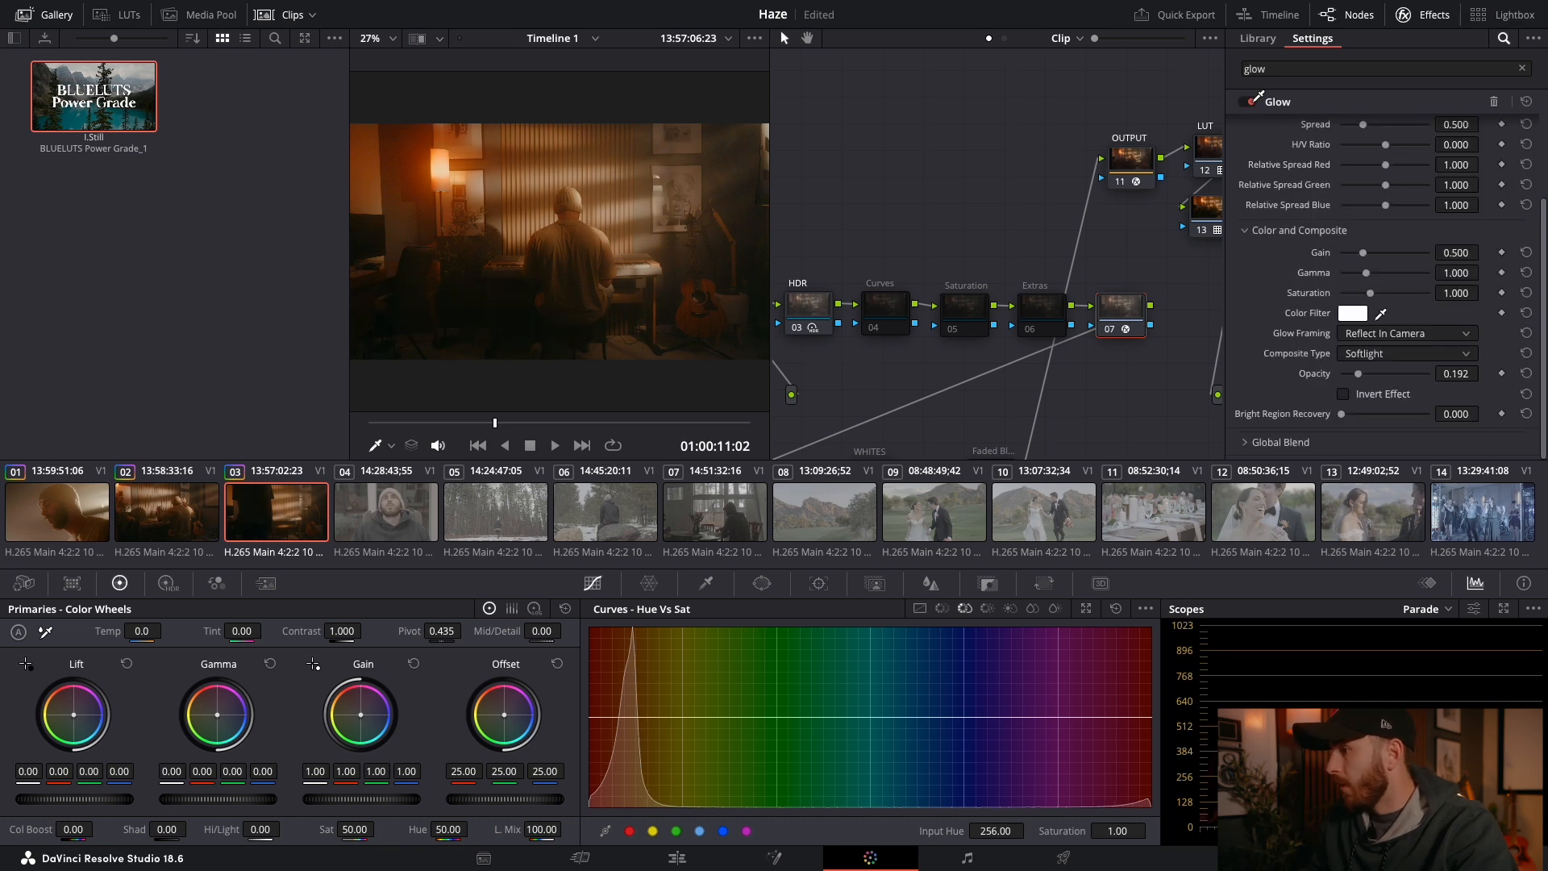
Step: Compare clip 03 with clip 02 and scrub clip 03 to 01:00:13:16 to review its grade
click(180, 519)
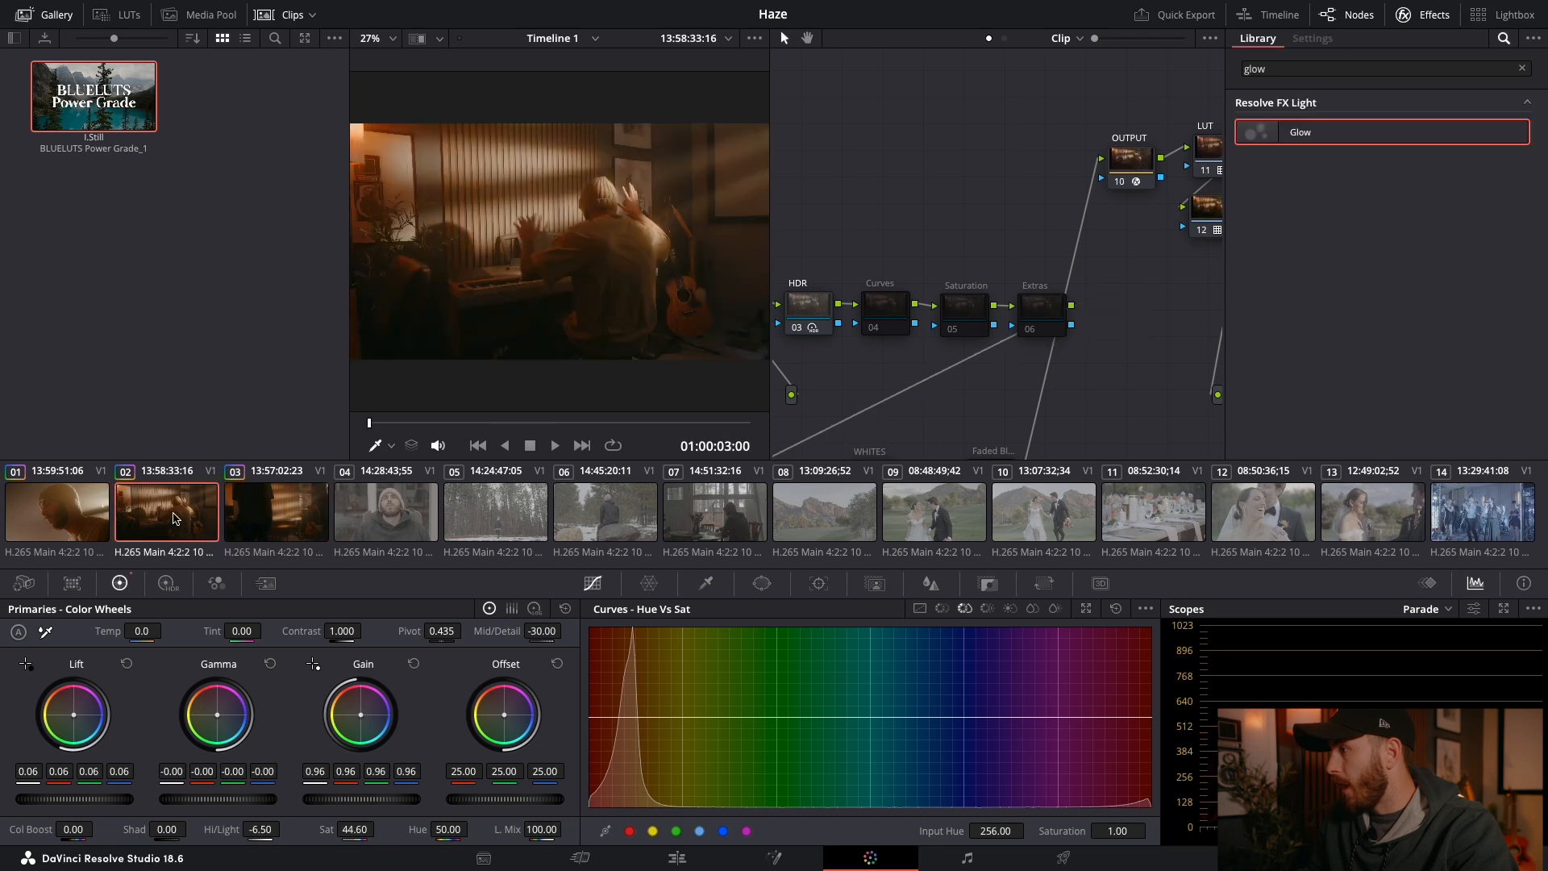
click(250, 515)
drag(491, 424, 578, 425)
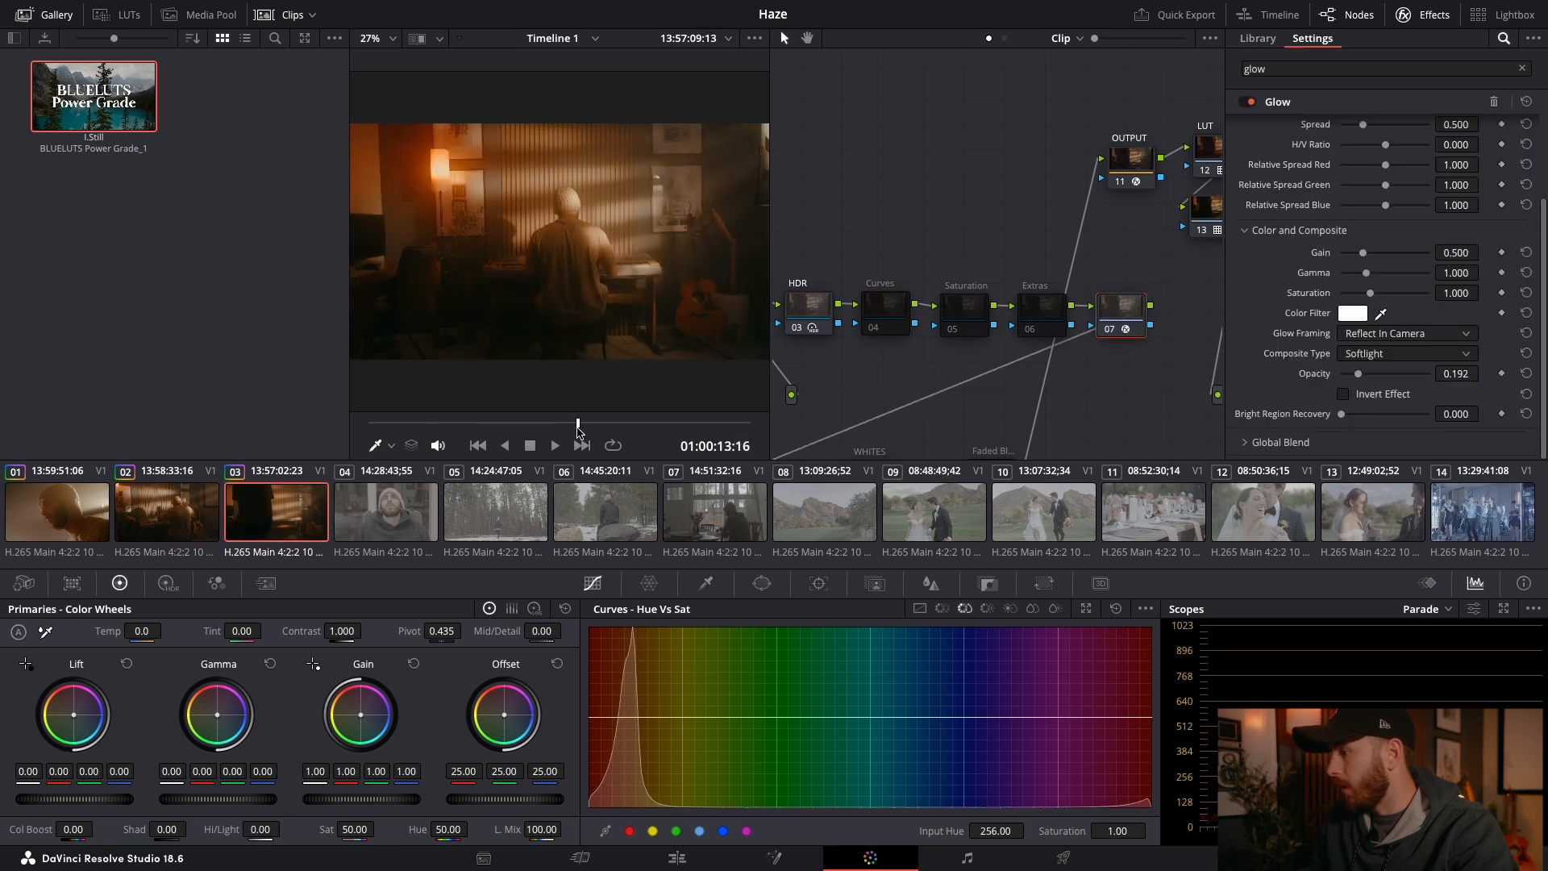
Step: Set the saturation of clip 03's Glow node to 39.40 and select its Basic node
drag(358, 829, 350, 828)
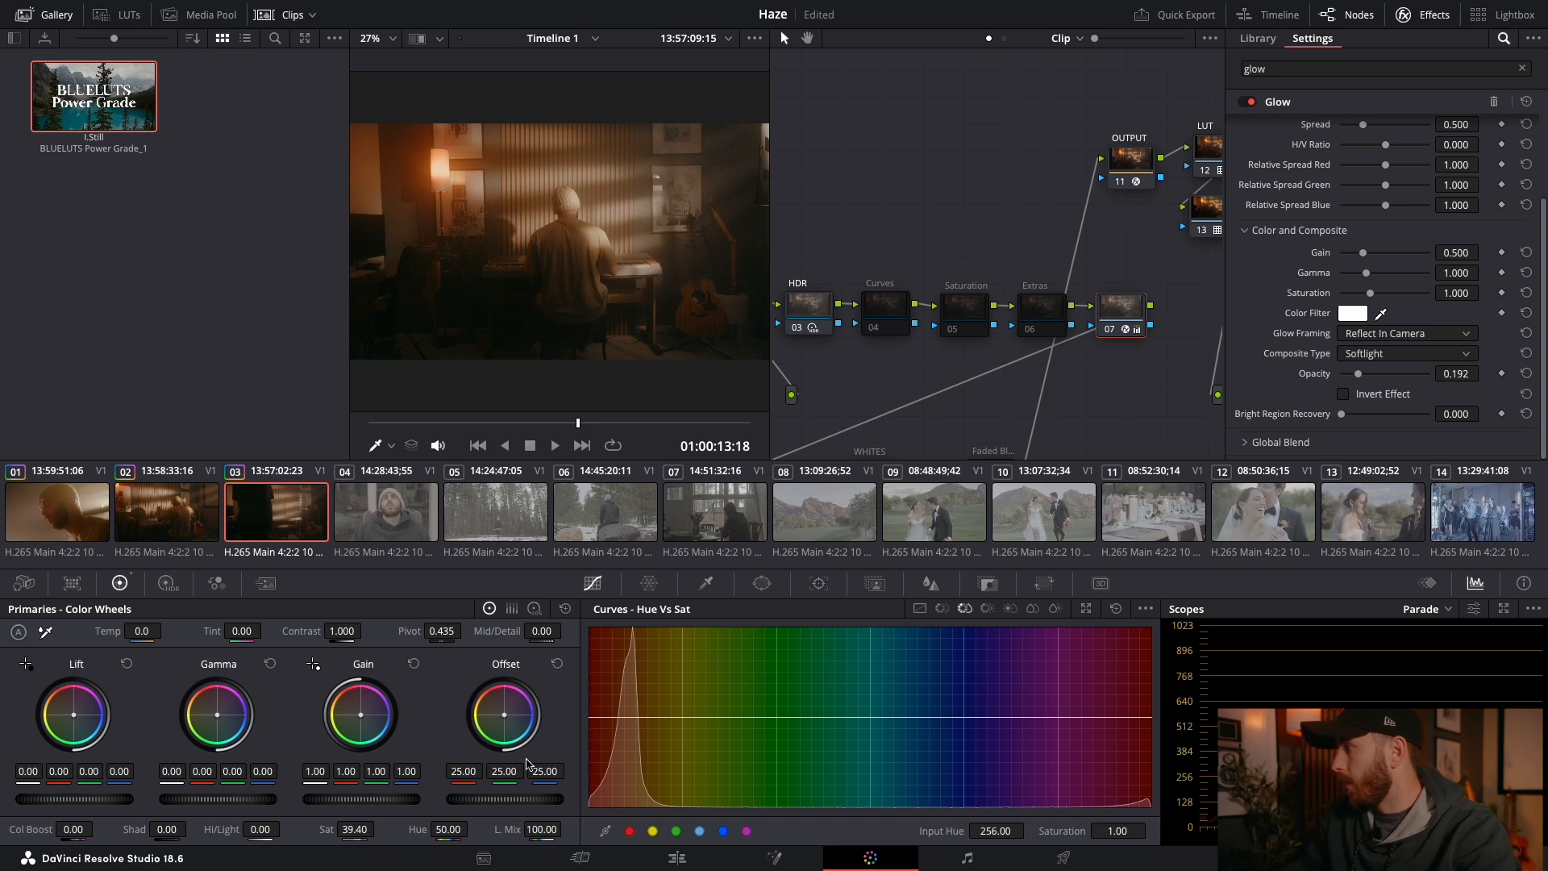
scroll(1002, 275, left, 2)
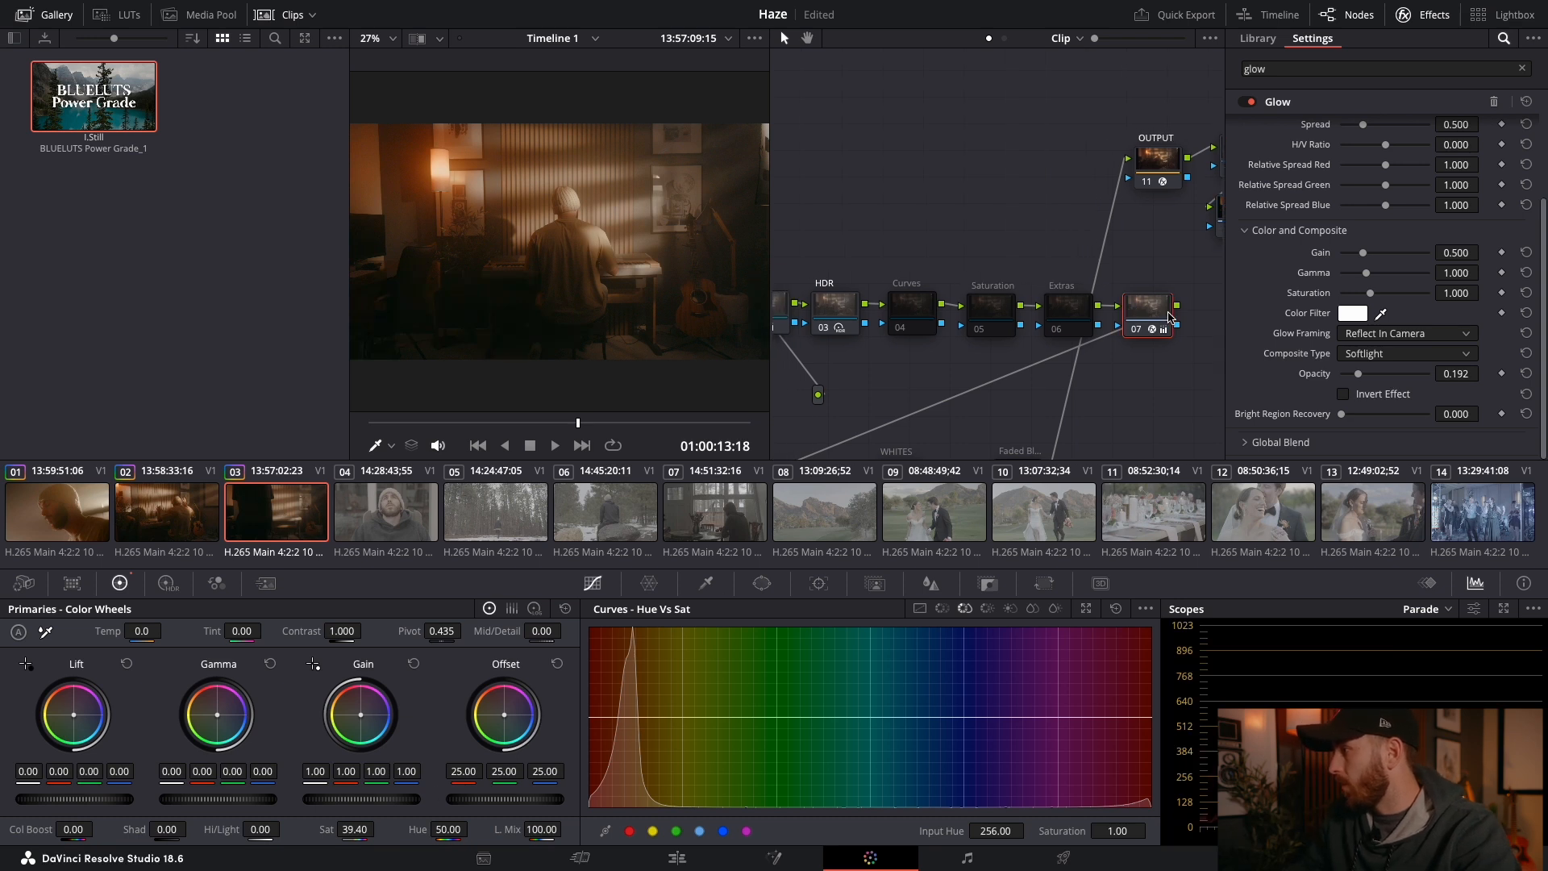
scroll(987, 327, left, 3)
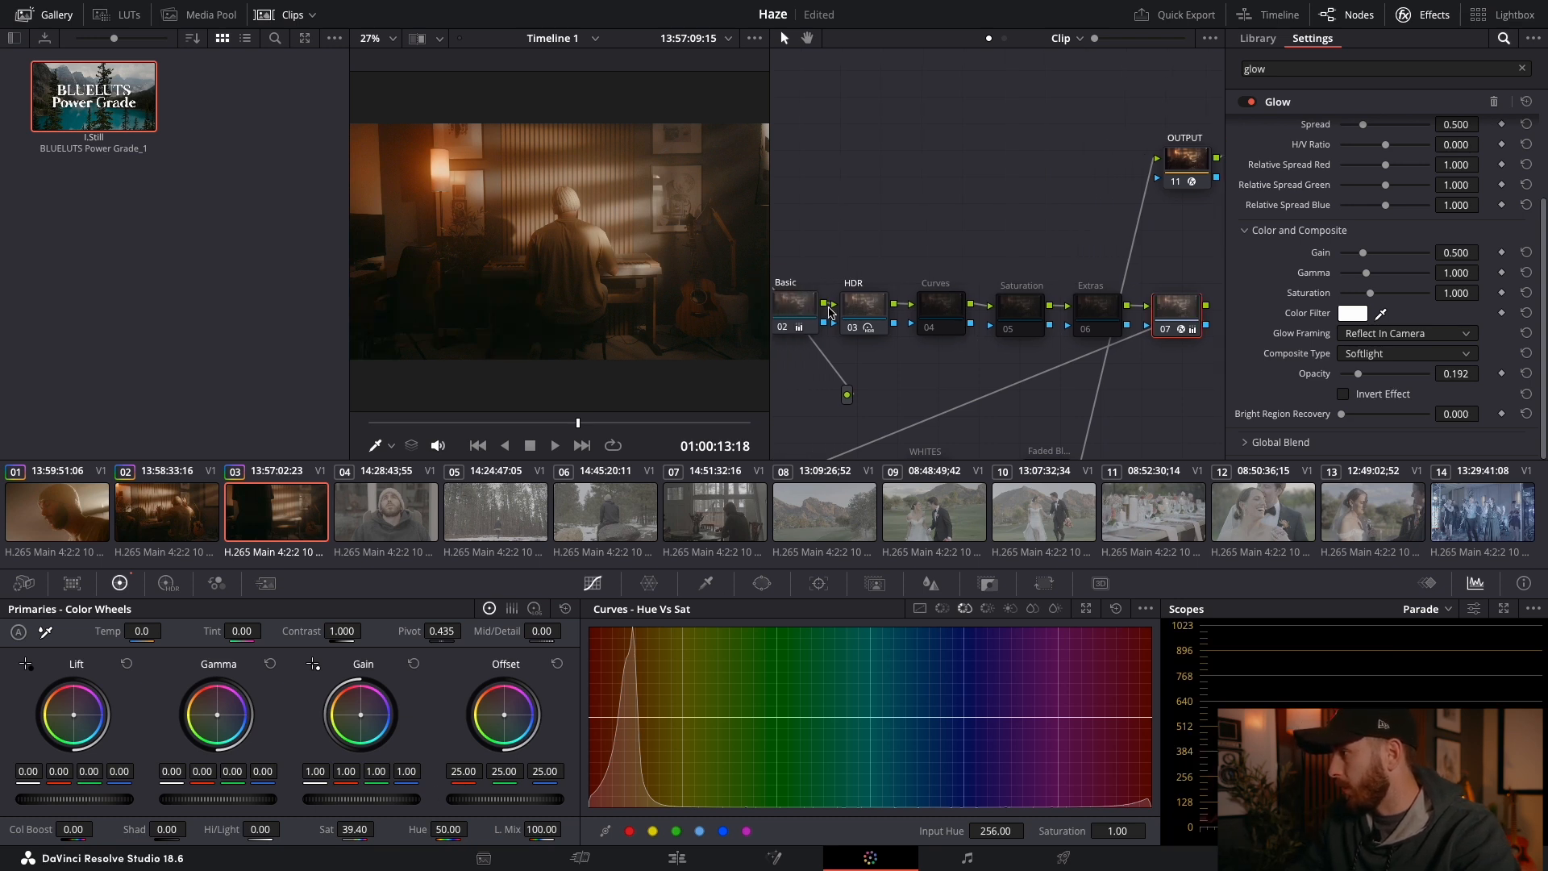
click(786, 308)
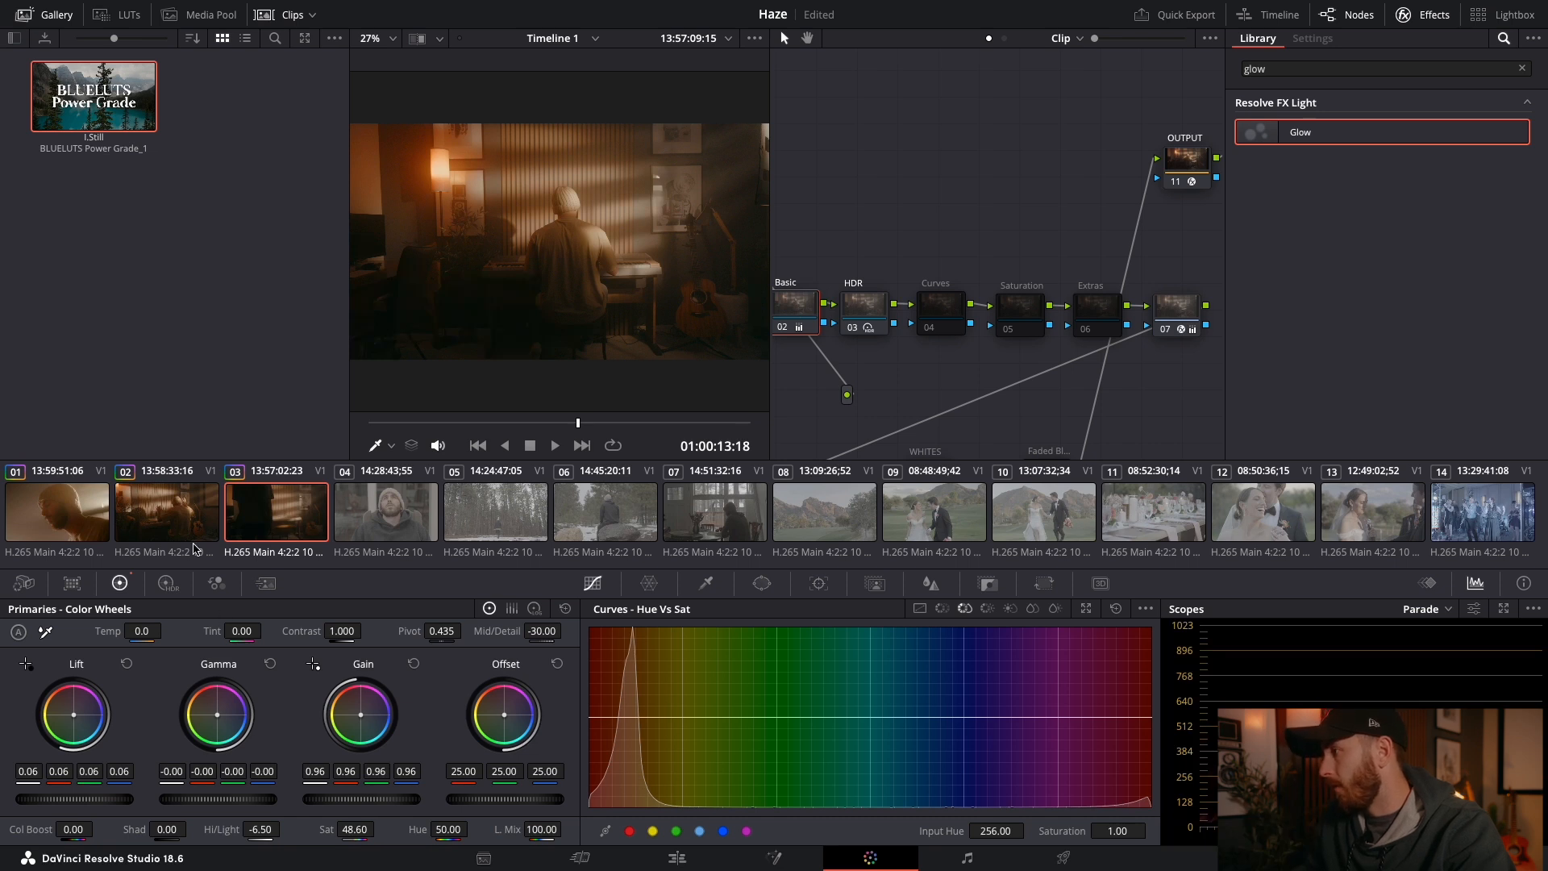
Step: Compare clip 03 with clip 02, scrub clip 03 to 01:00:14:07 and bypass its grade repeatedly, leaving it enabled
click(193, 528)
click(250, 534)
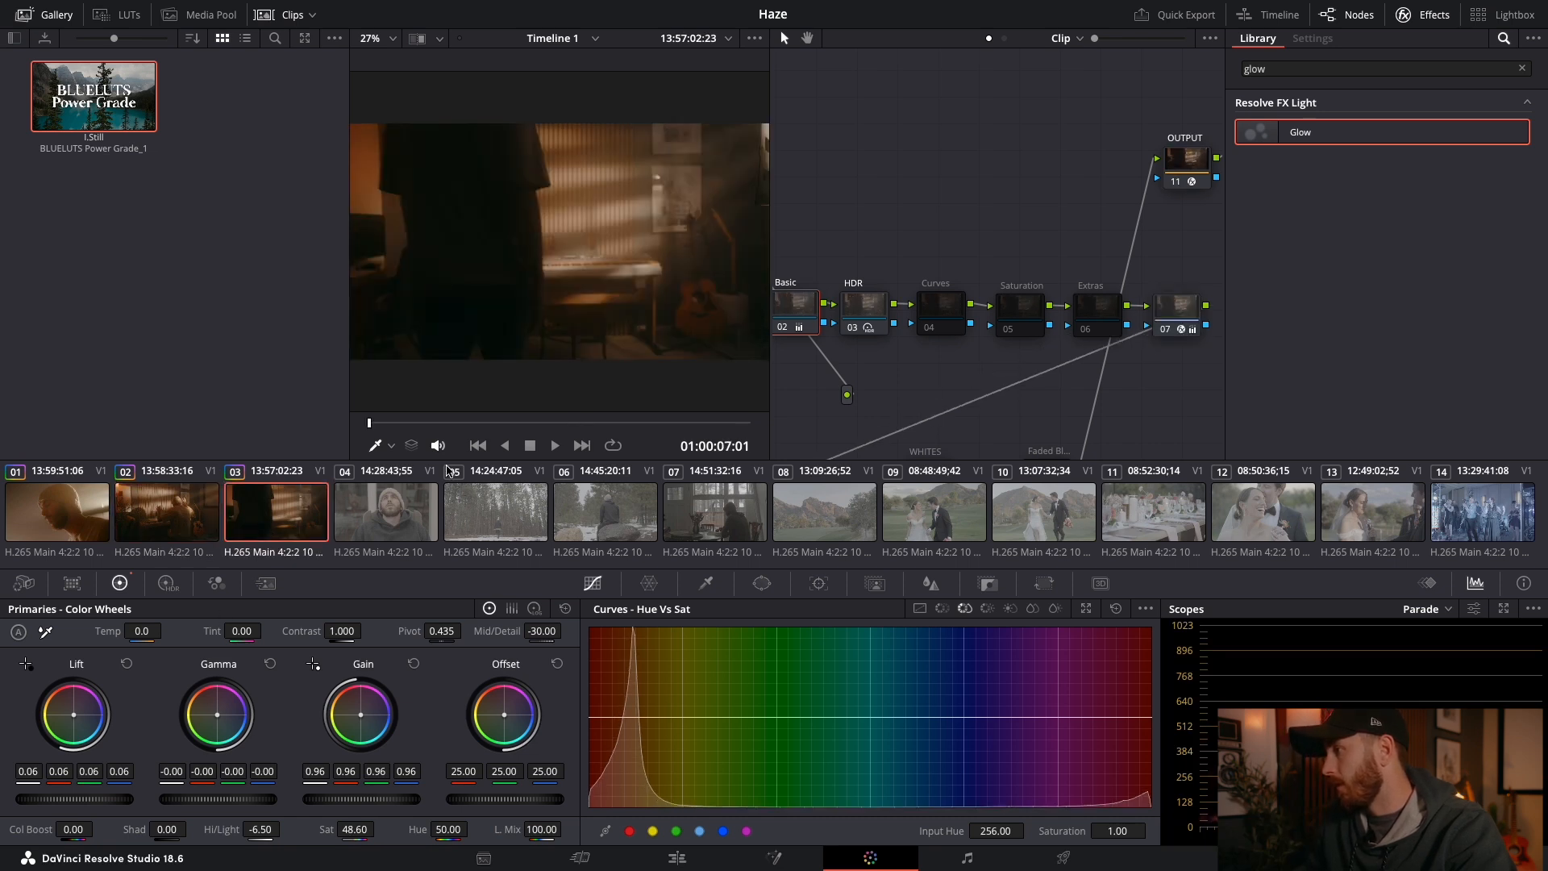
drag(510, 423, 595, 424)
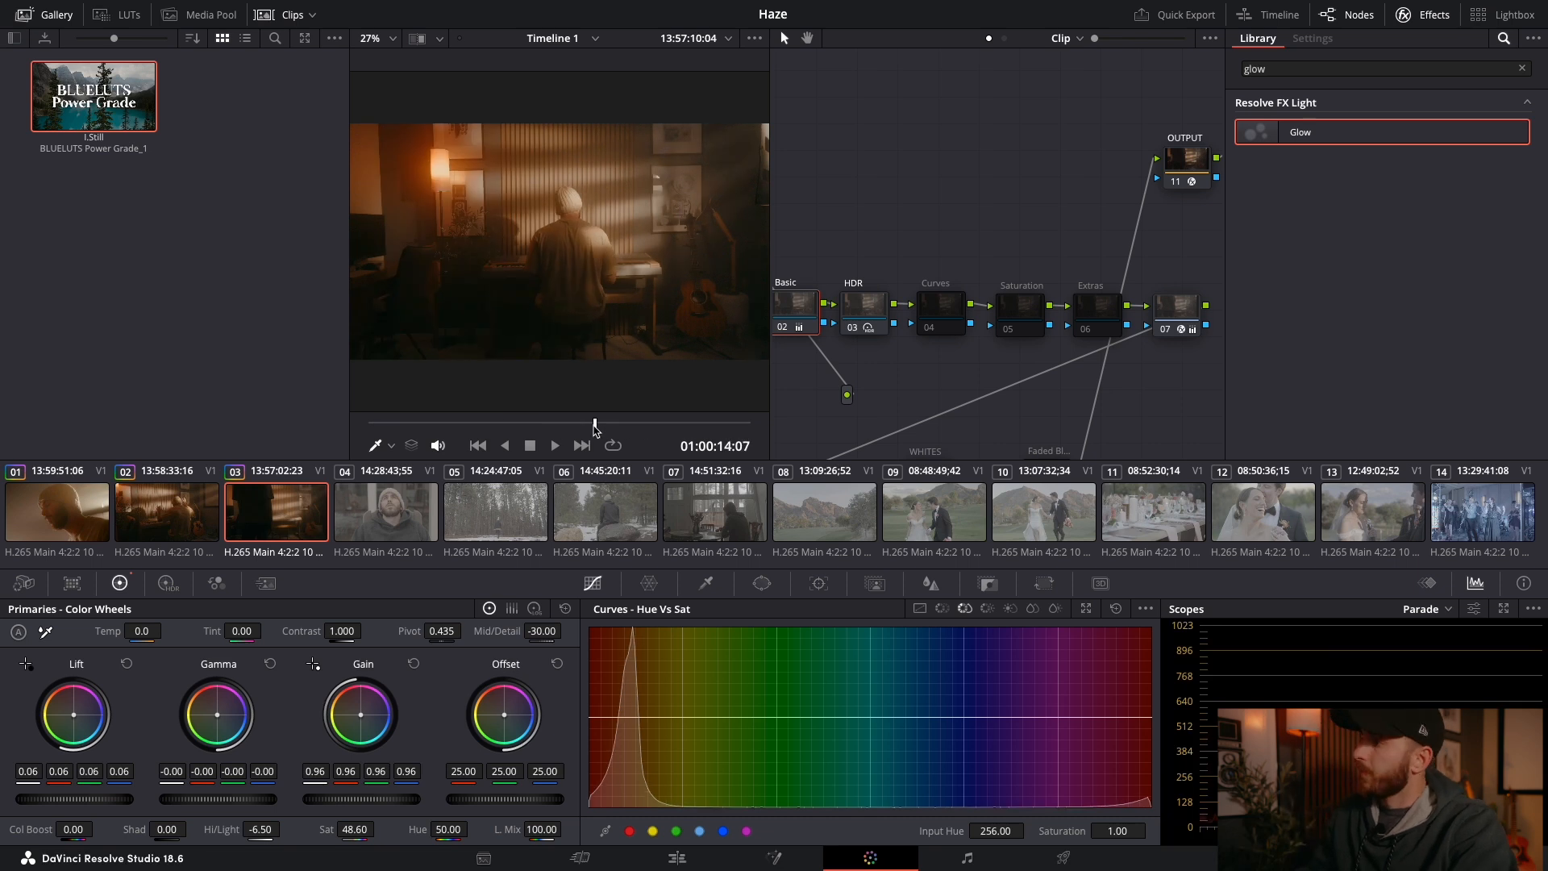
key(shift+d)
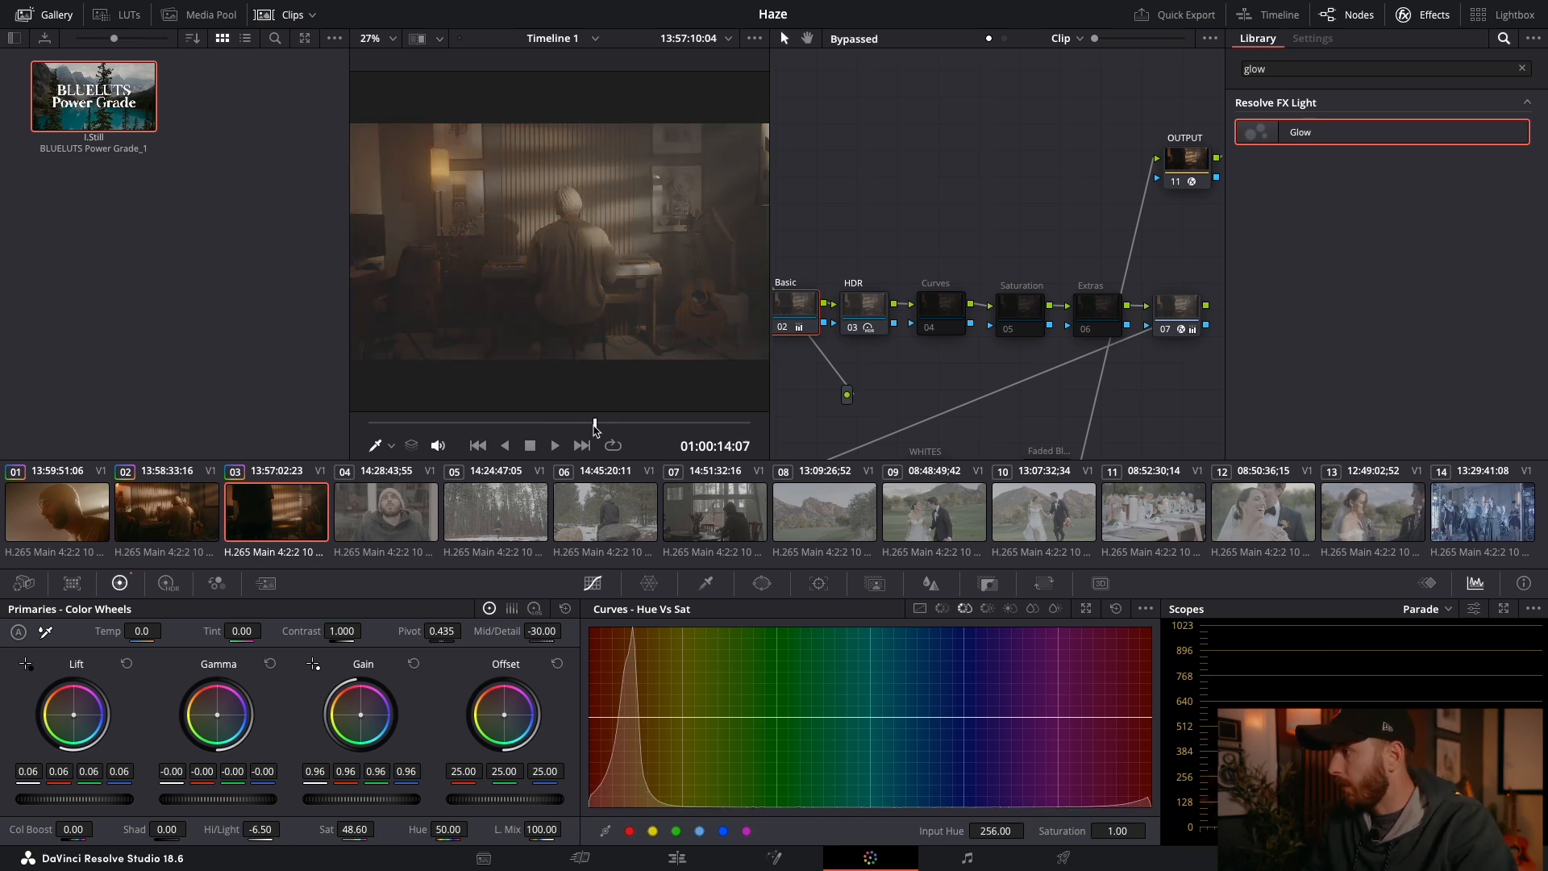
key(shift+d)
key(shift+d)
key(shift+d)
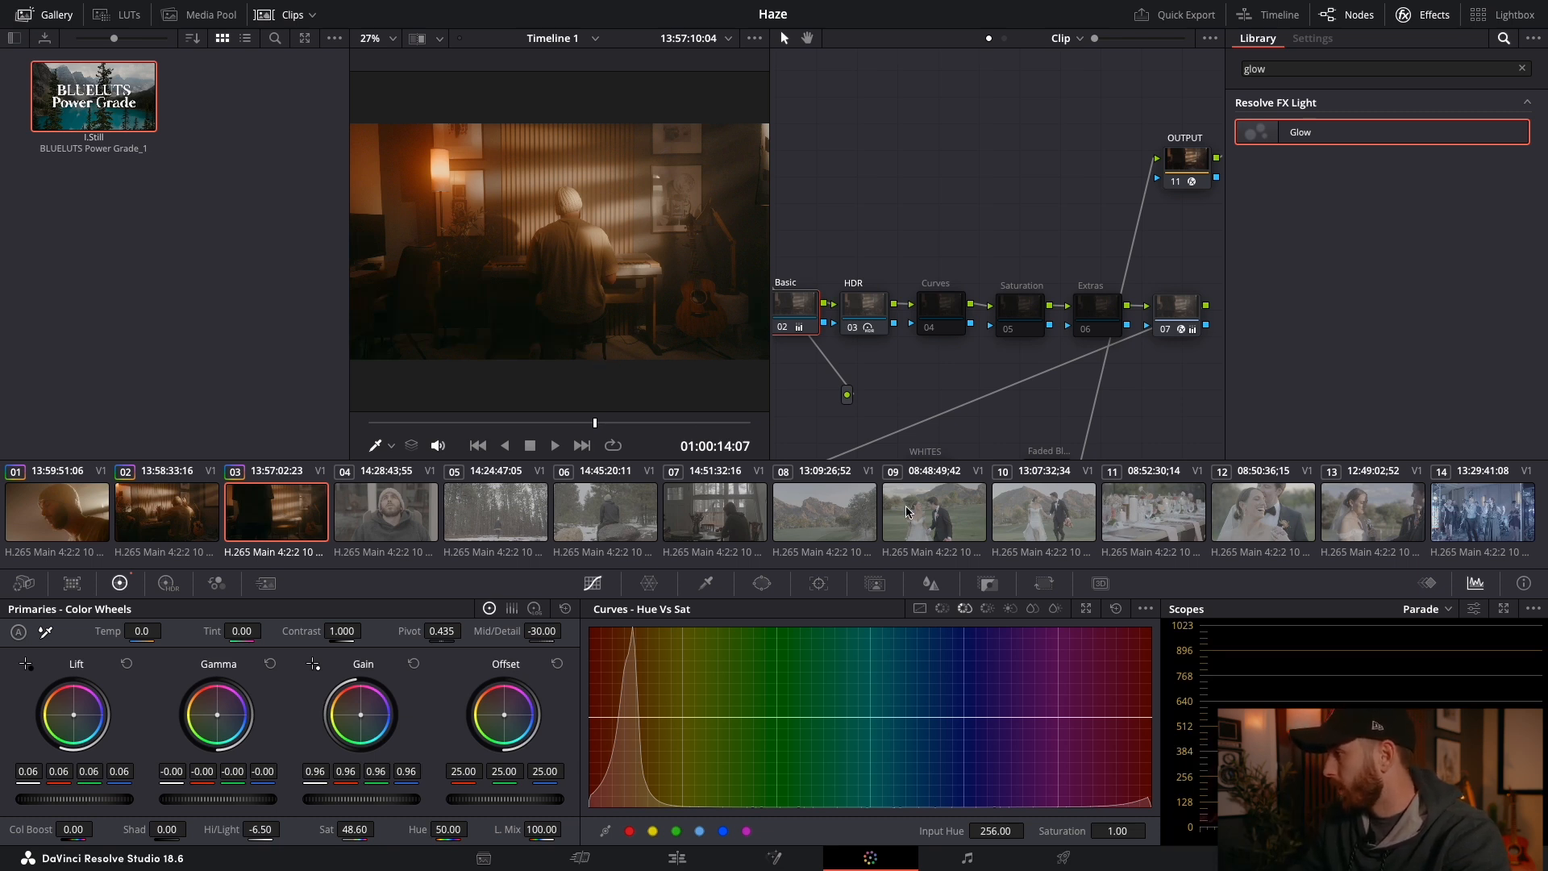
Step: Review ungraded clips 08 and 09, and scrub clip 10 to 01:00:44:07
click(862, 522)
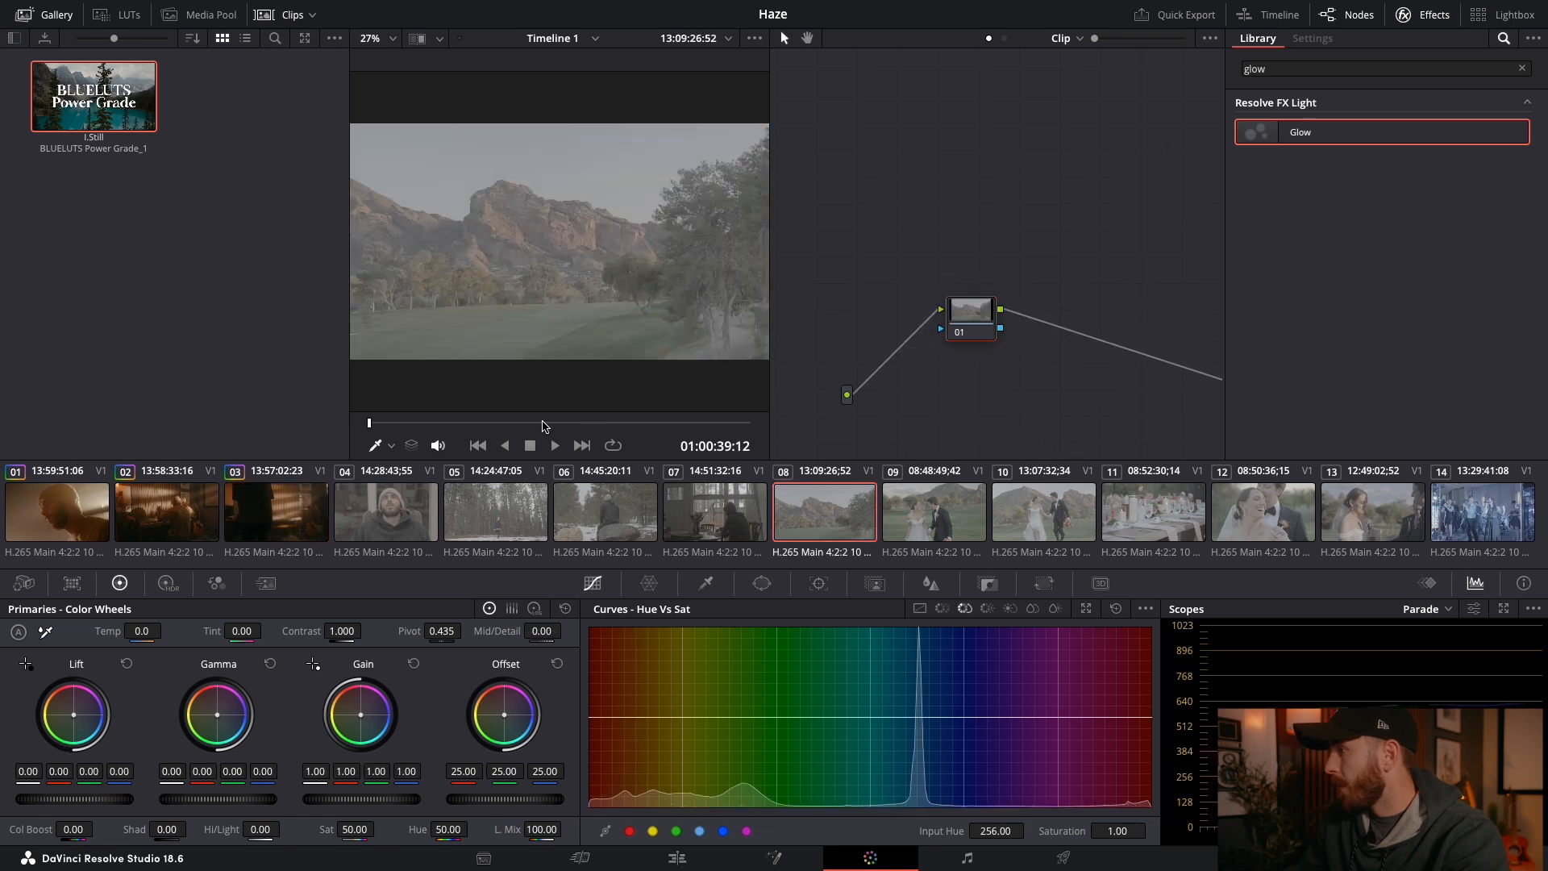
drag(564, 422, 646, 423)
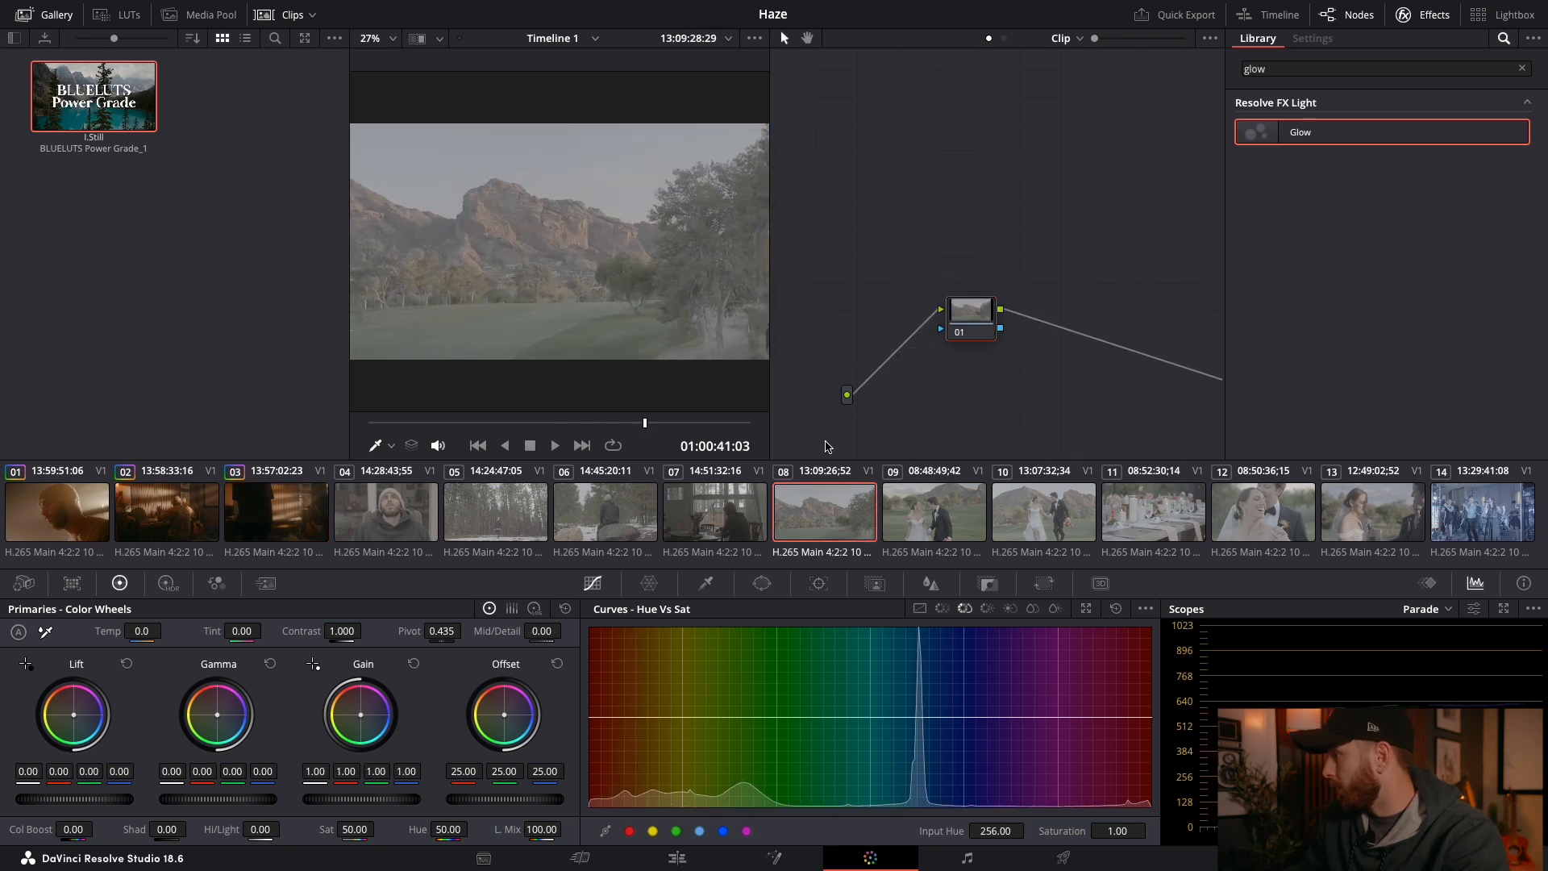
click(950, 529)
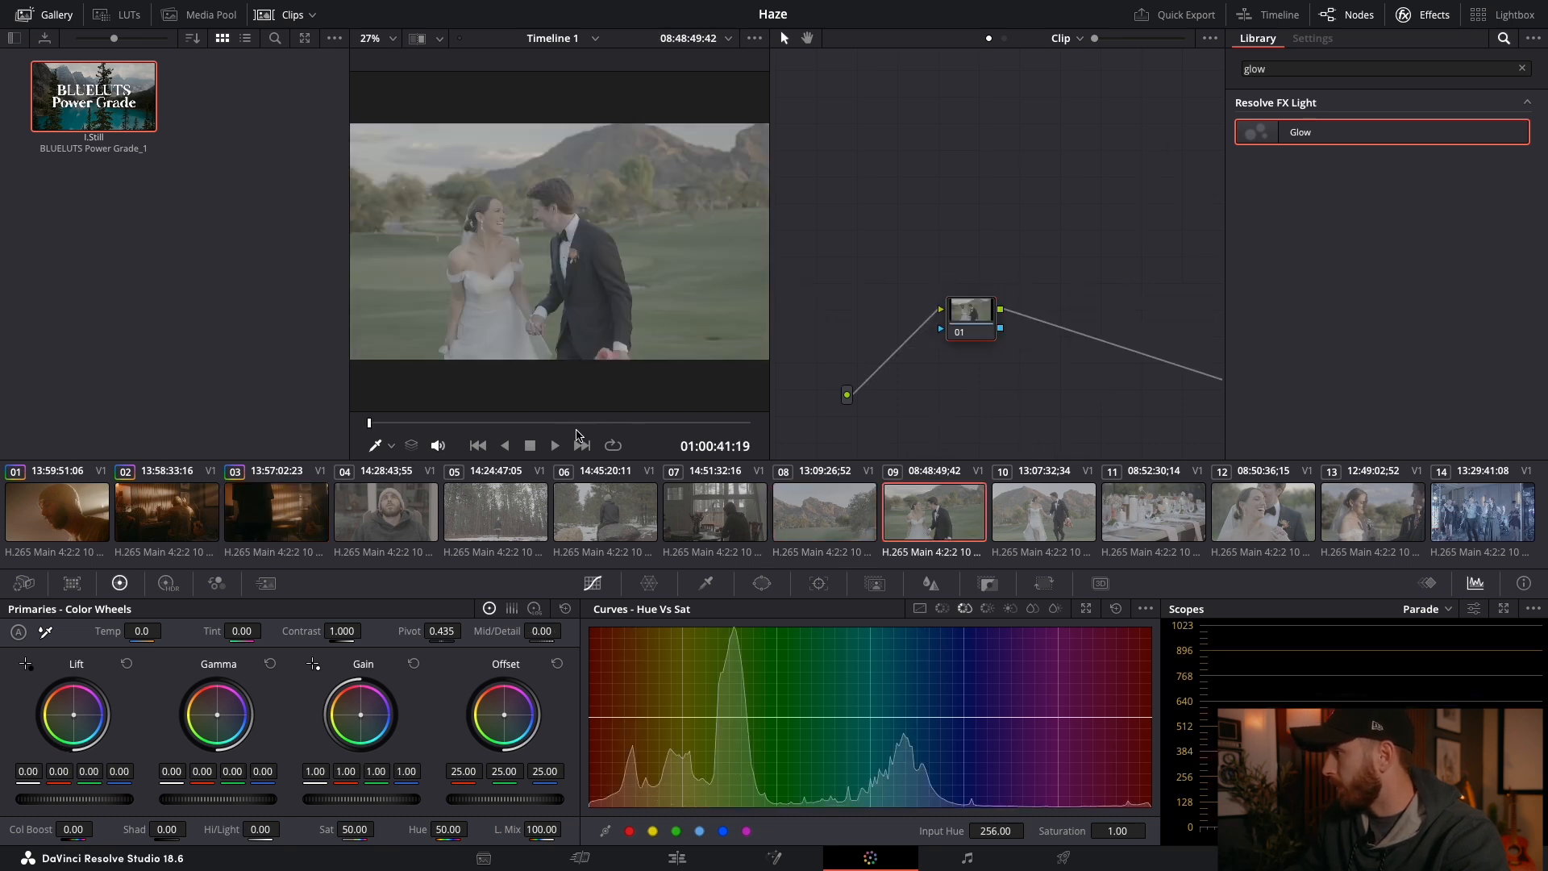
click(1043, 506)
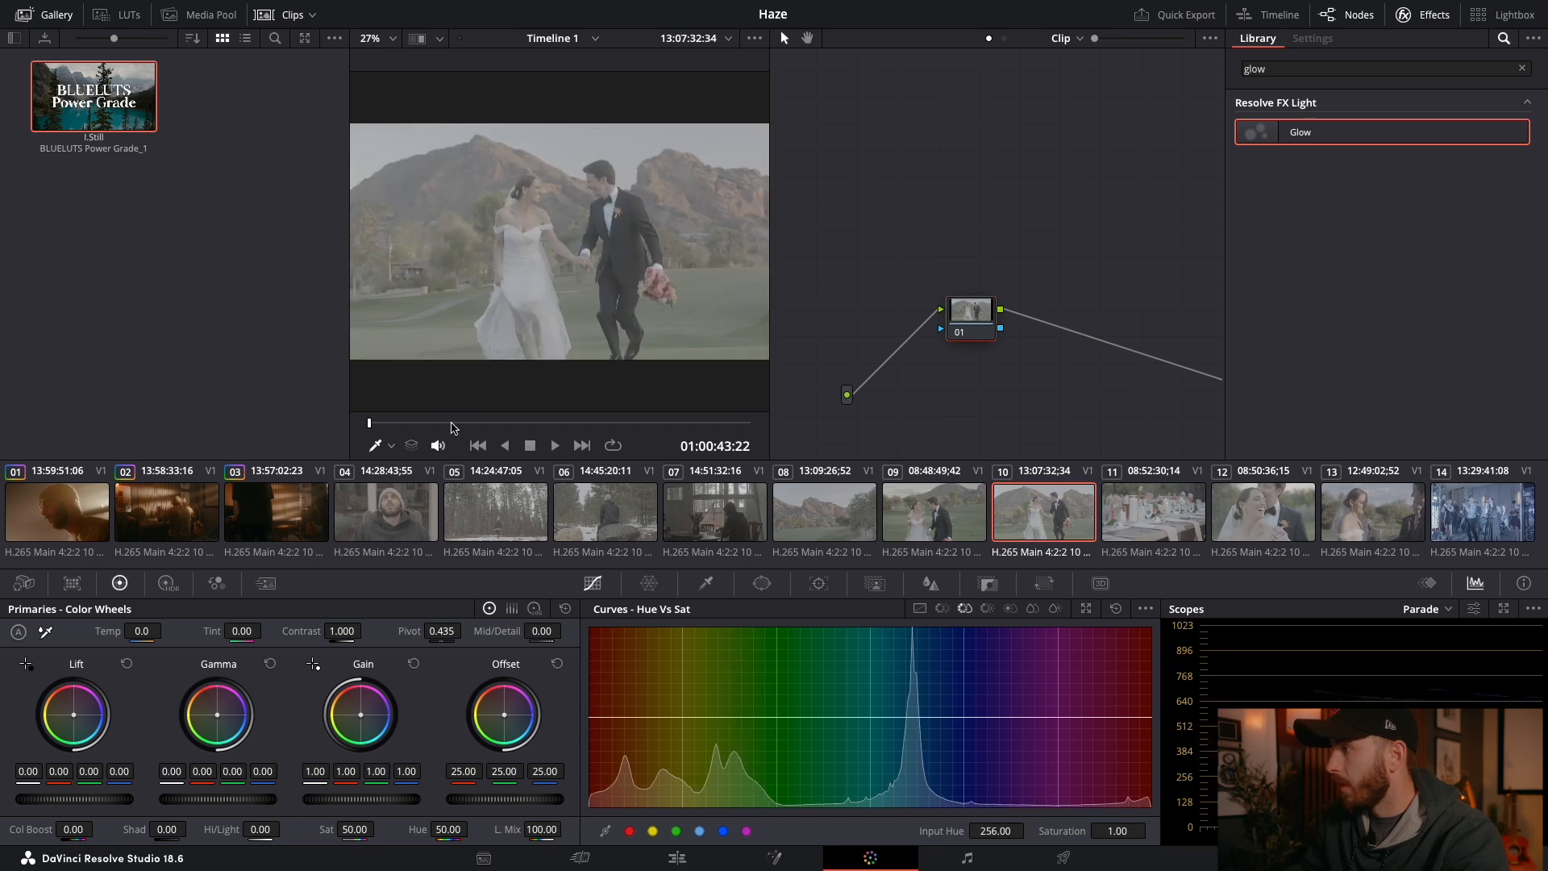
drag(452, 423, 462, 425)
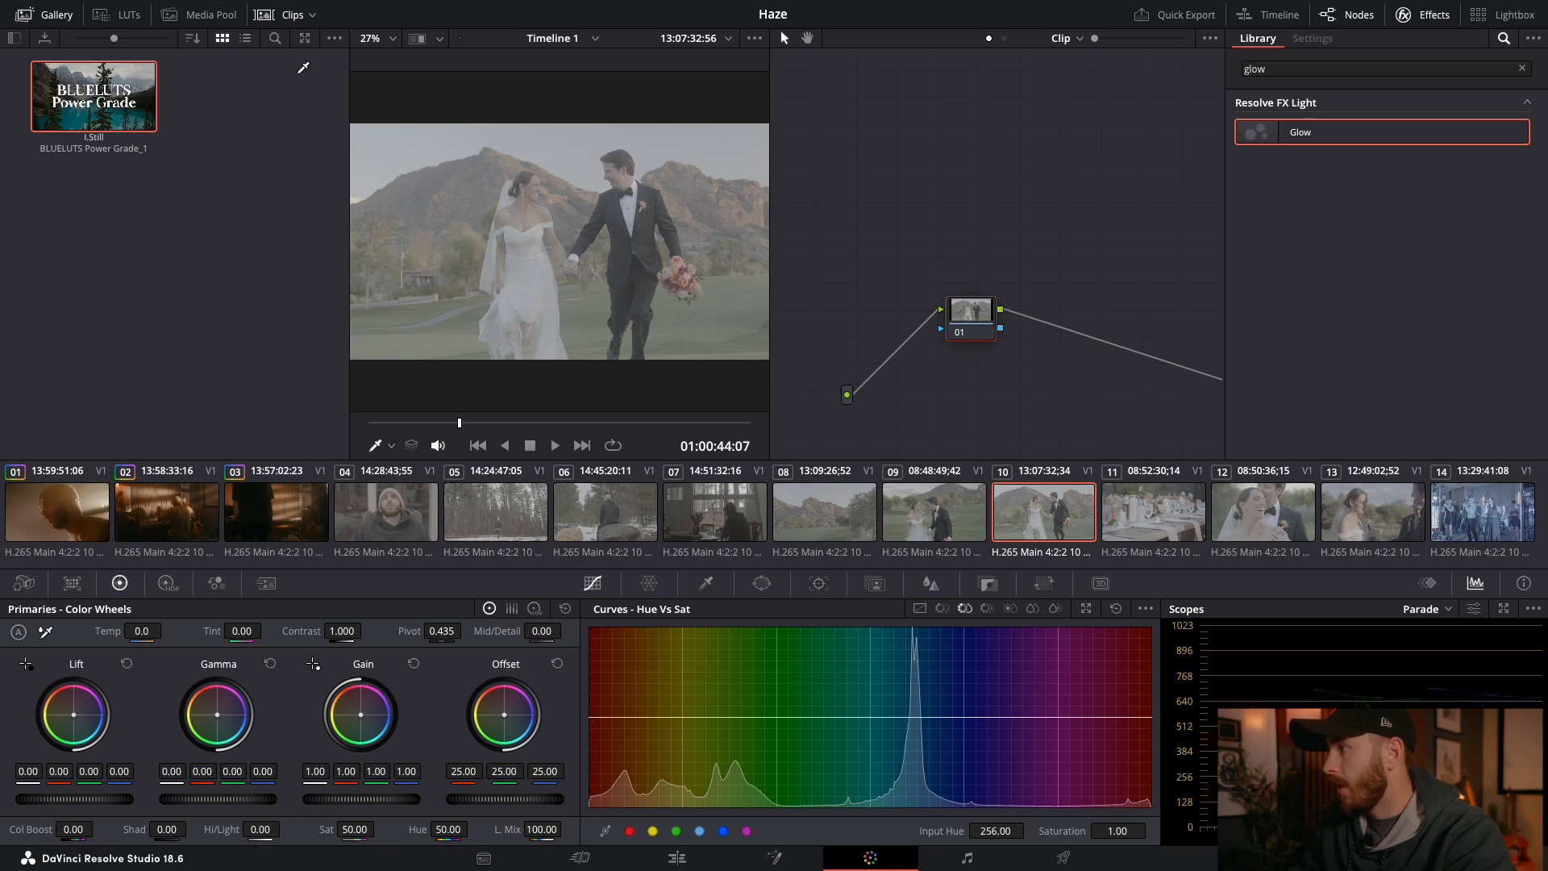
Step: Apply the BLUELUTS Power Grade to clip 10 and bypass the grade repeatedly to compare, leaving it enabled
drag(129, 96, 972, 320)
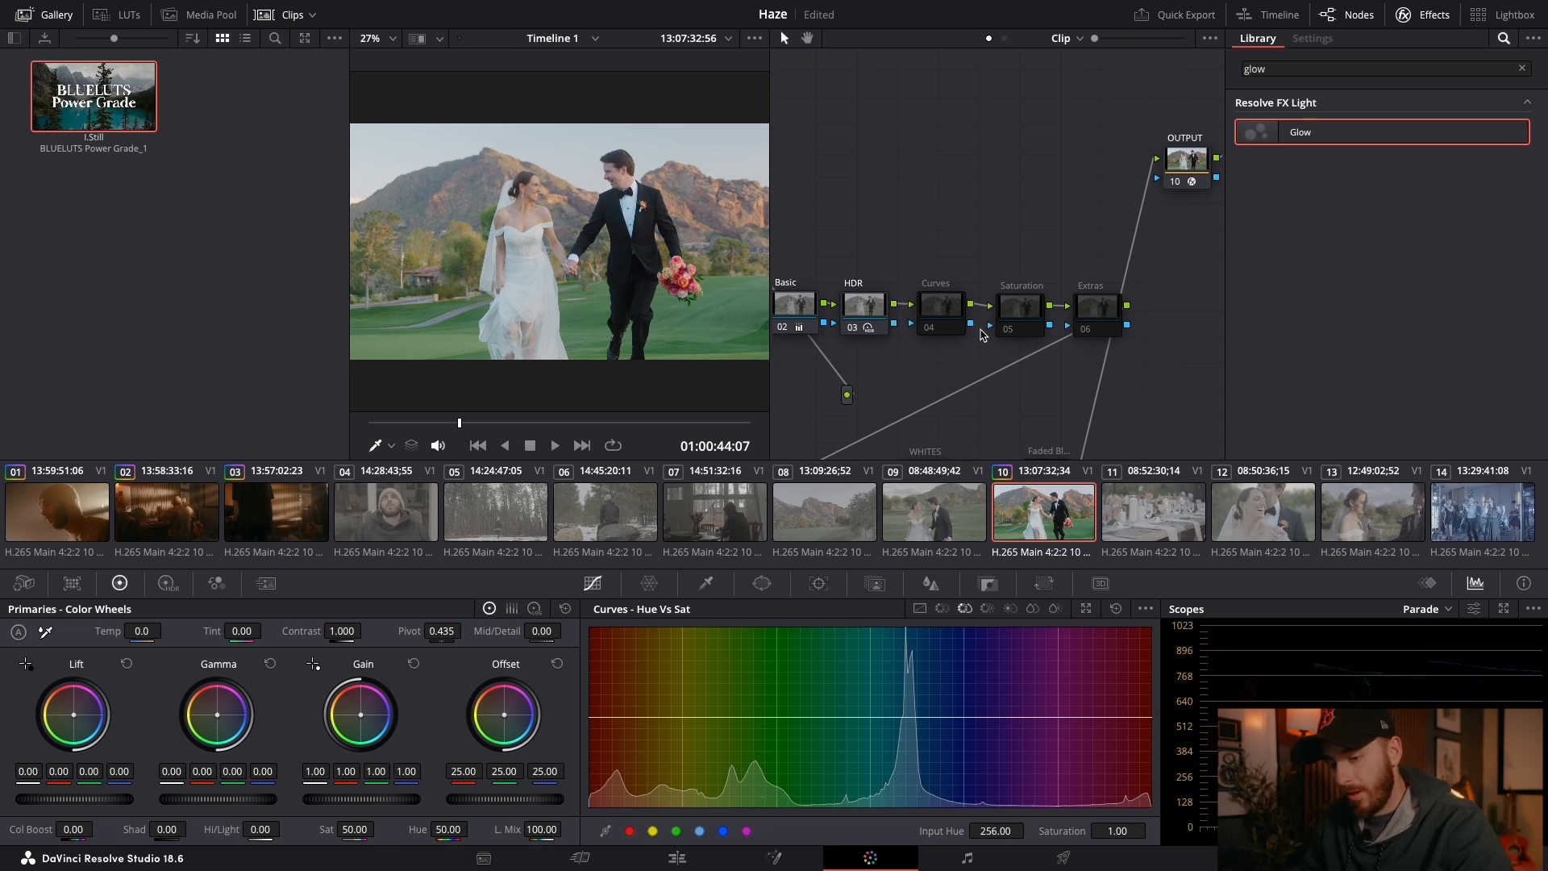
key(shift+d)
key(shift+d)
key(shift+d)
key(shift+d)
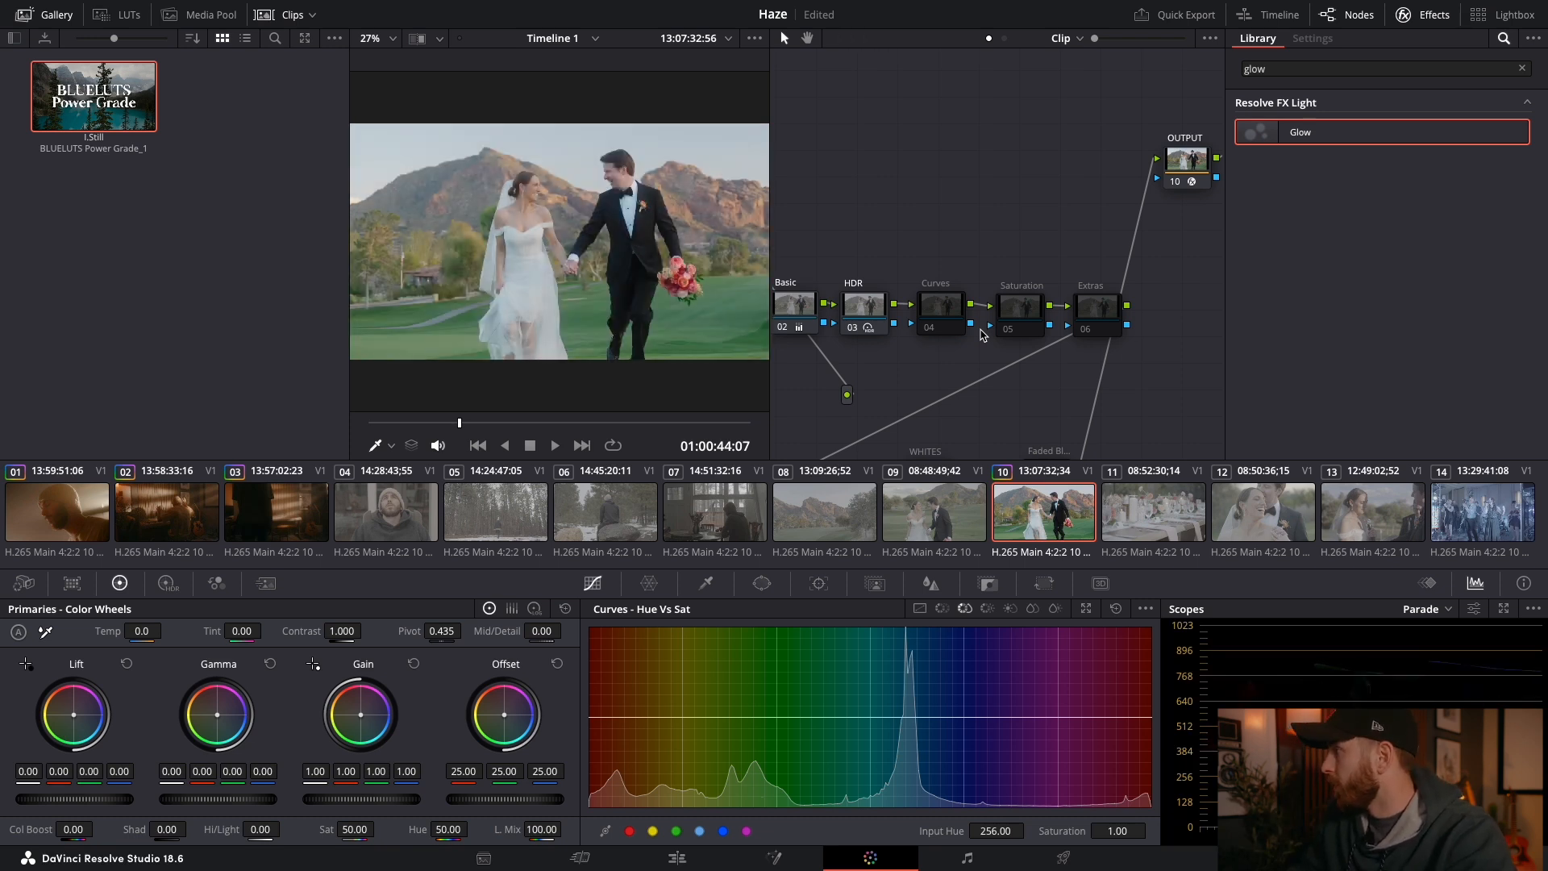
Step: Change the LUT on clip 10's LUT node to Gamut Boost
scroll(980, 330, right, 5)
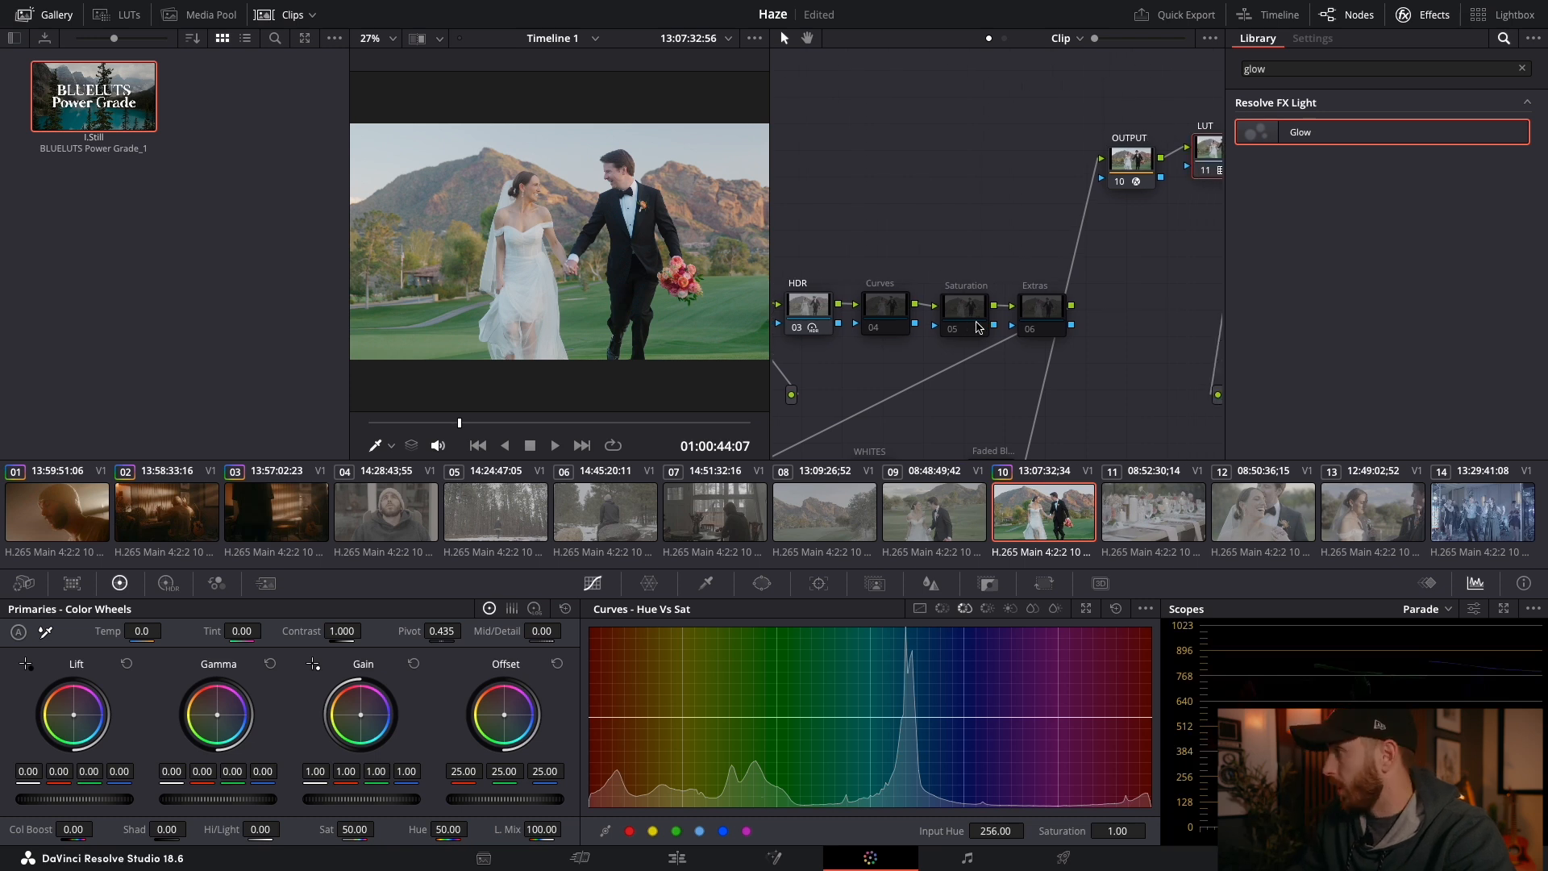
scroll(980, 327, right, 4)
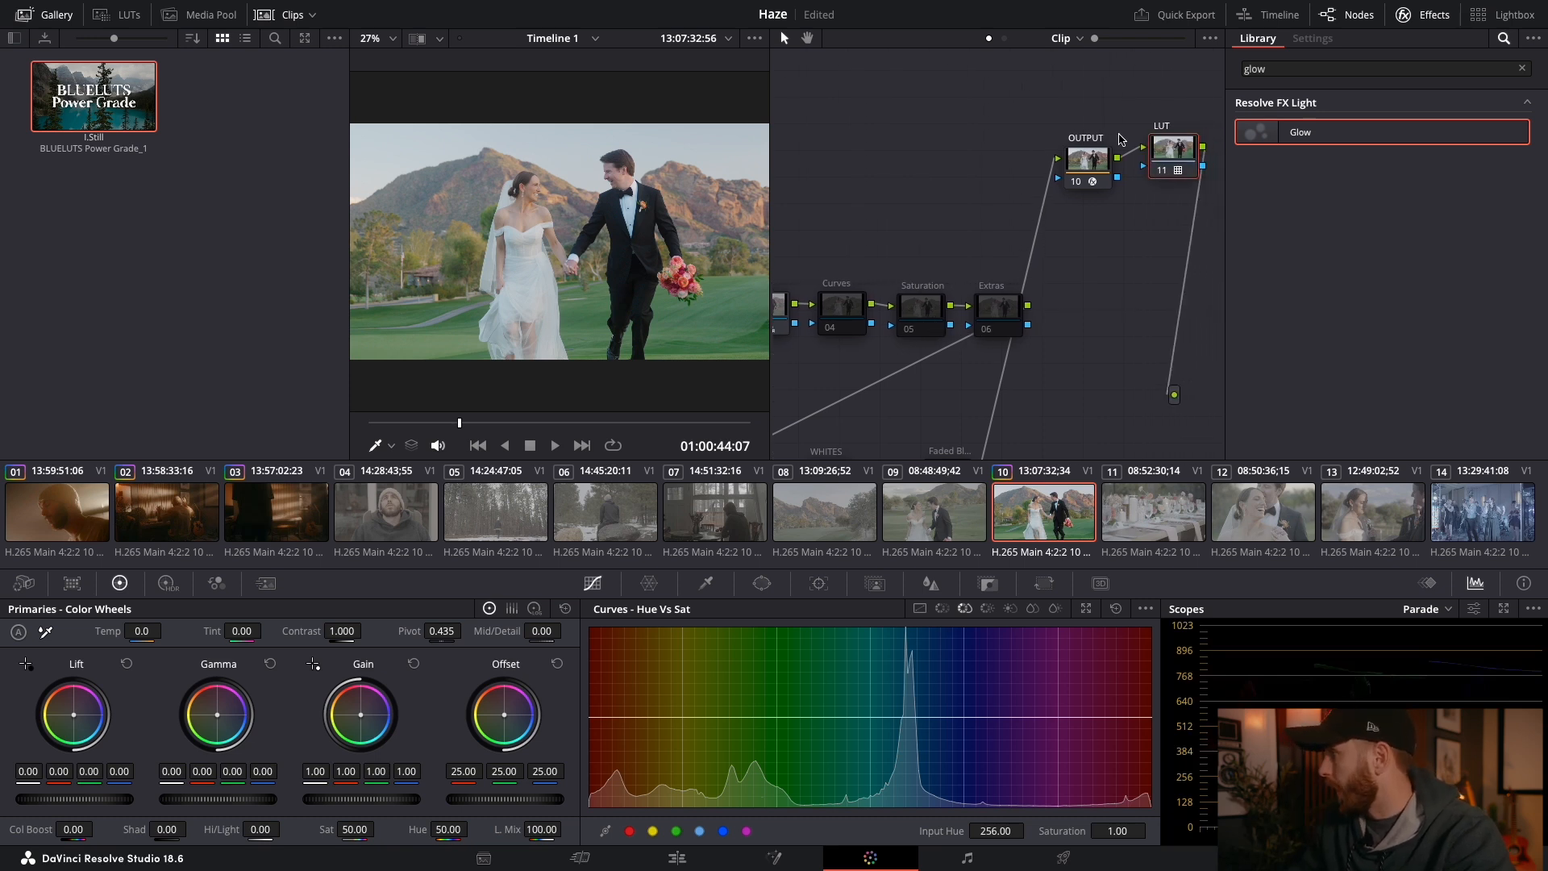
right_click(1166, 166)
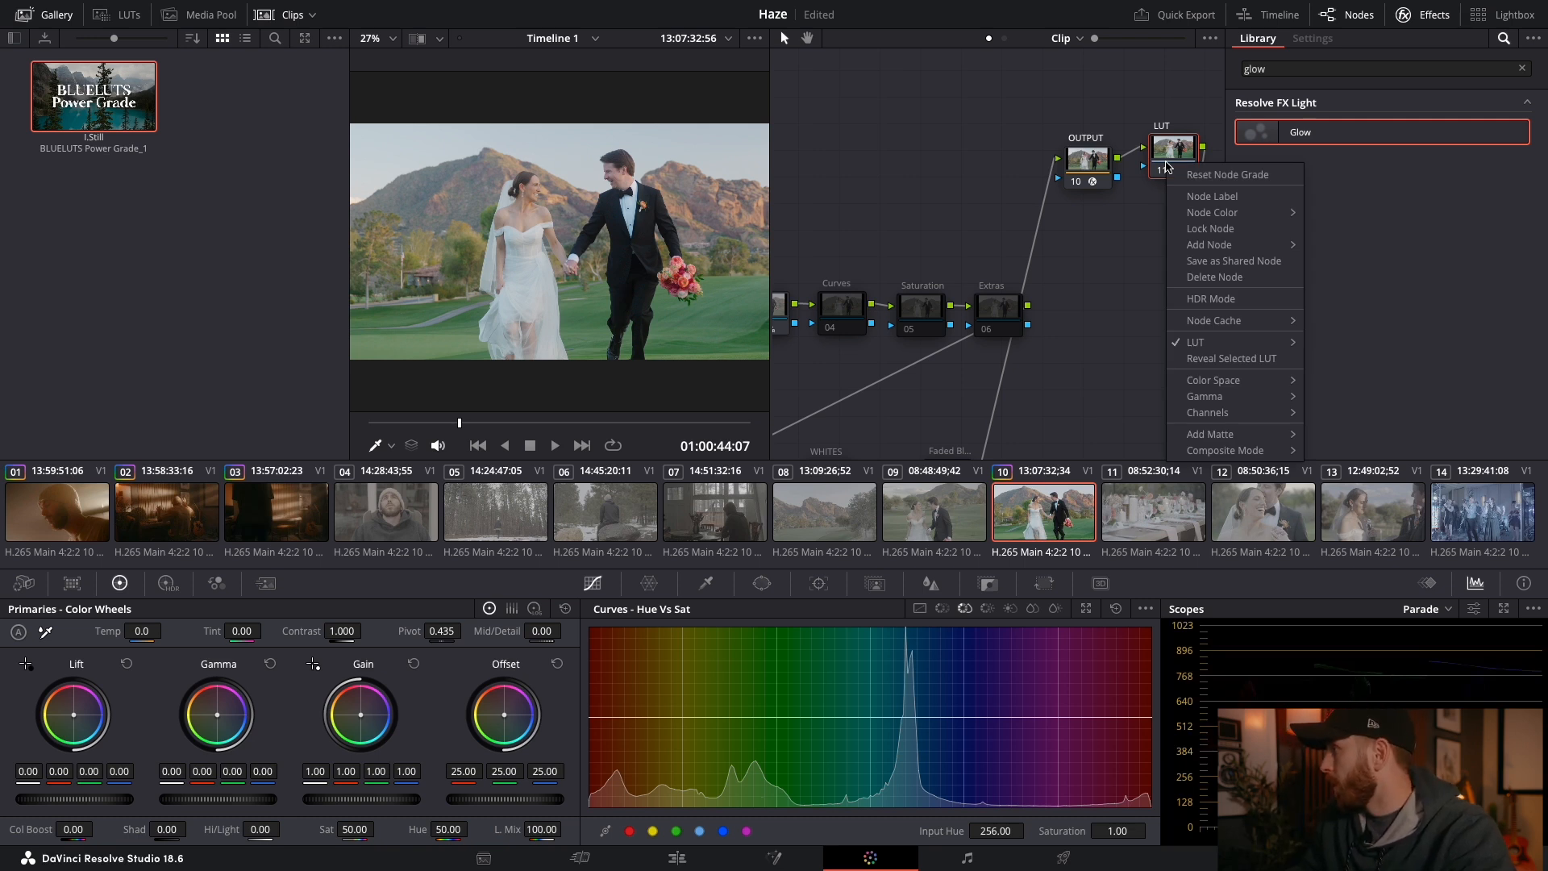
mouse_move(1235, 348)
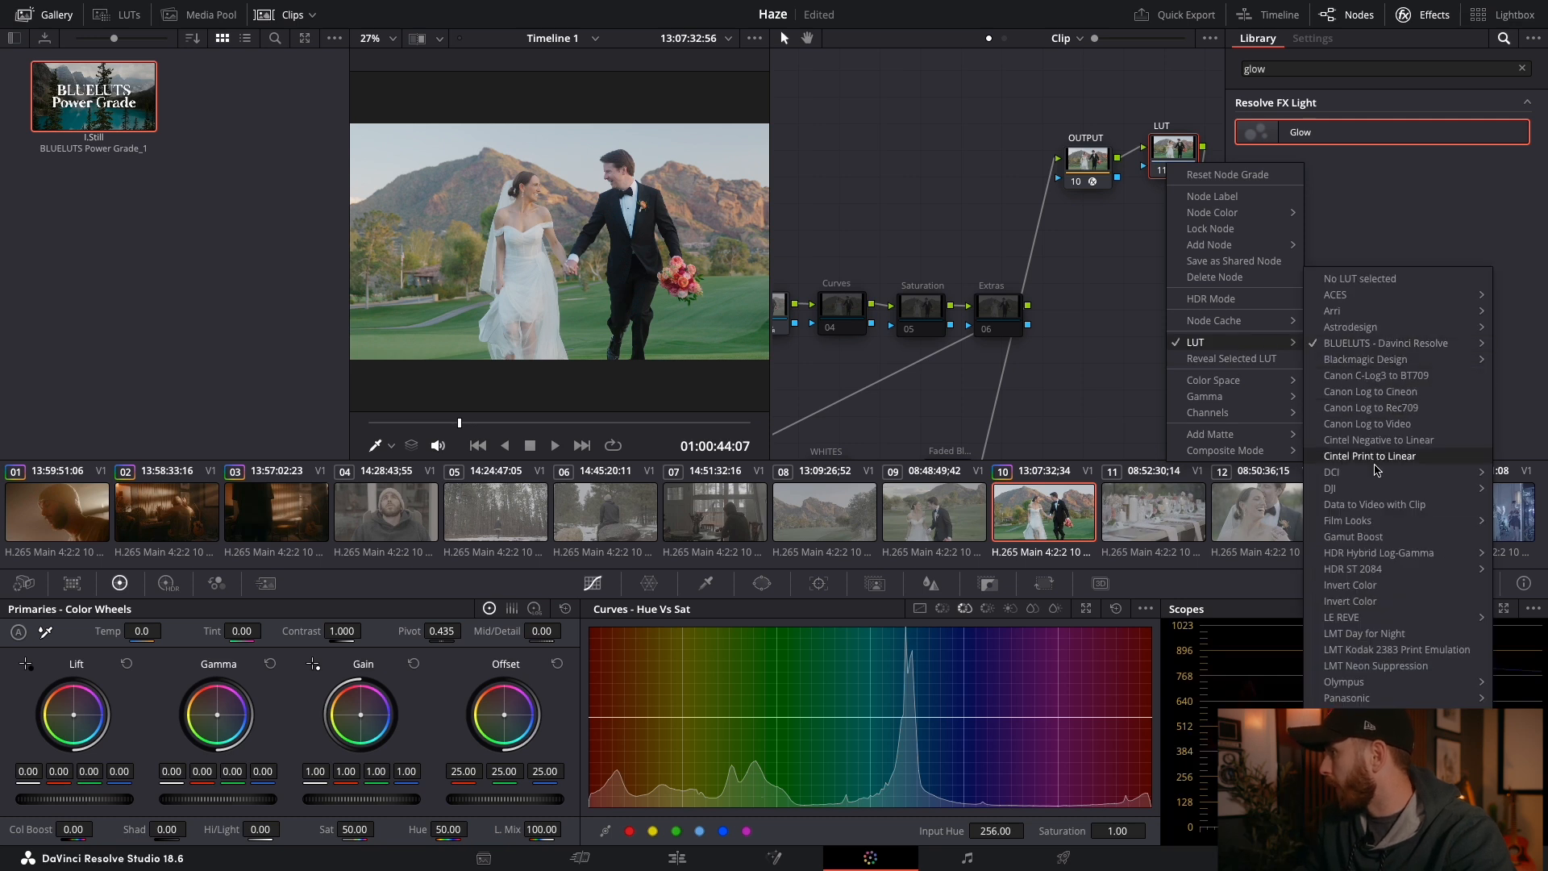
click(1390, 538)
Step: Add a serial node after clip 10's LUT node, place it just below, and apply the LMT Kodak 2383 Print Emulation LUT to it
right_click(1161, 142)
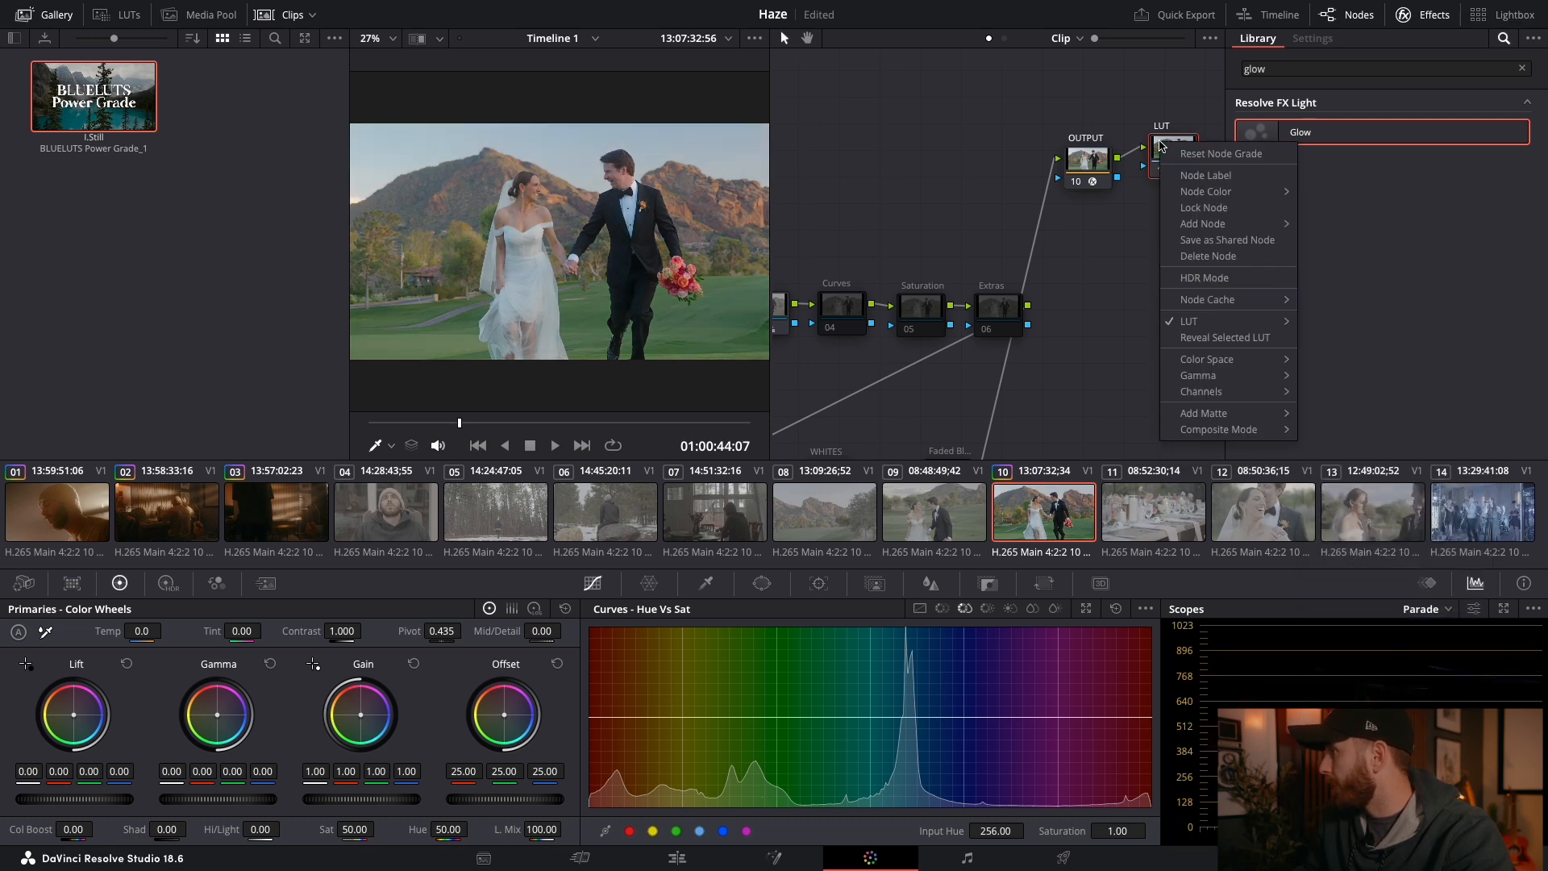
mouse_move(1210, 224)
click(1322, 229)
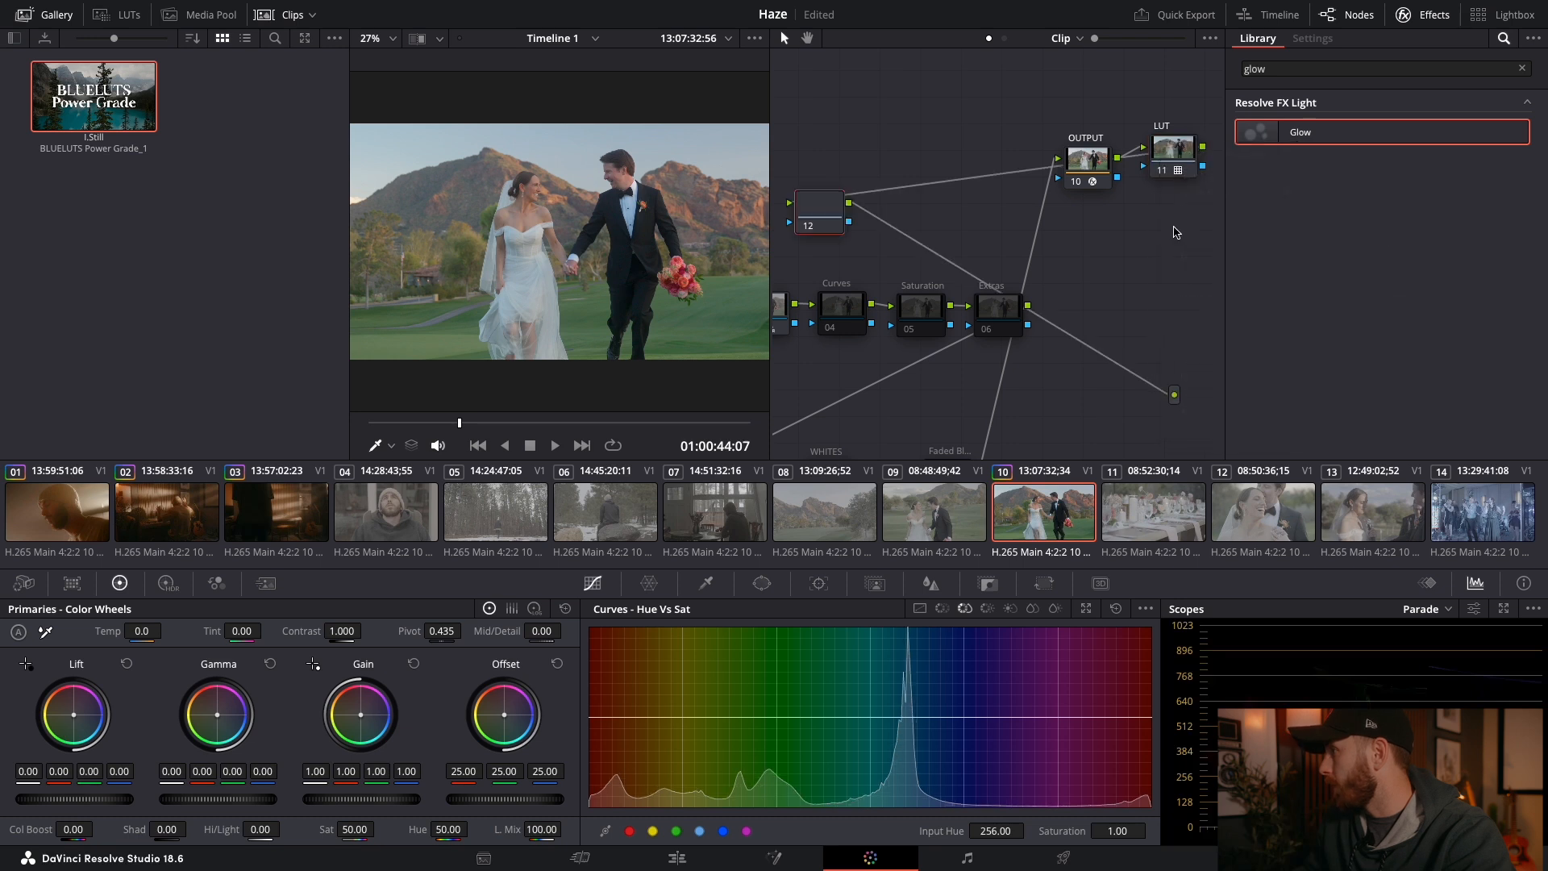
drag(813, 218, 1162, 224)
right_click(1162, 224)
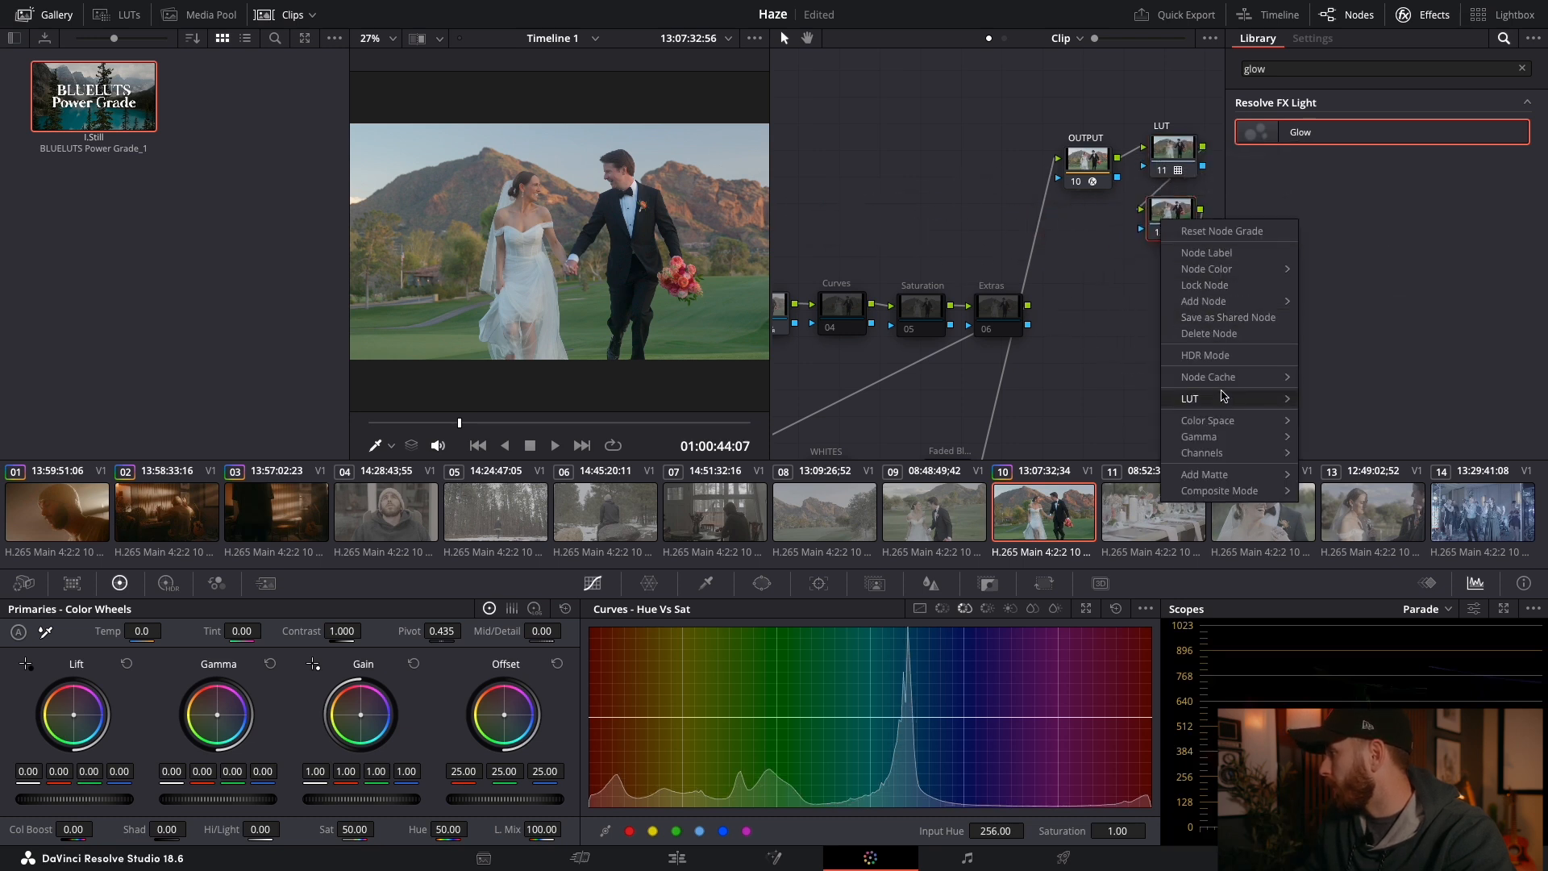
mouse_move(1224, 398)
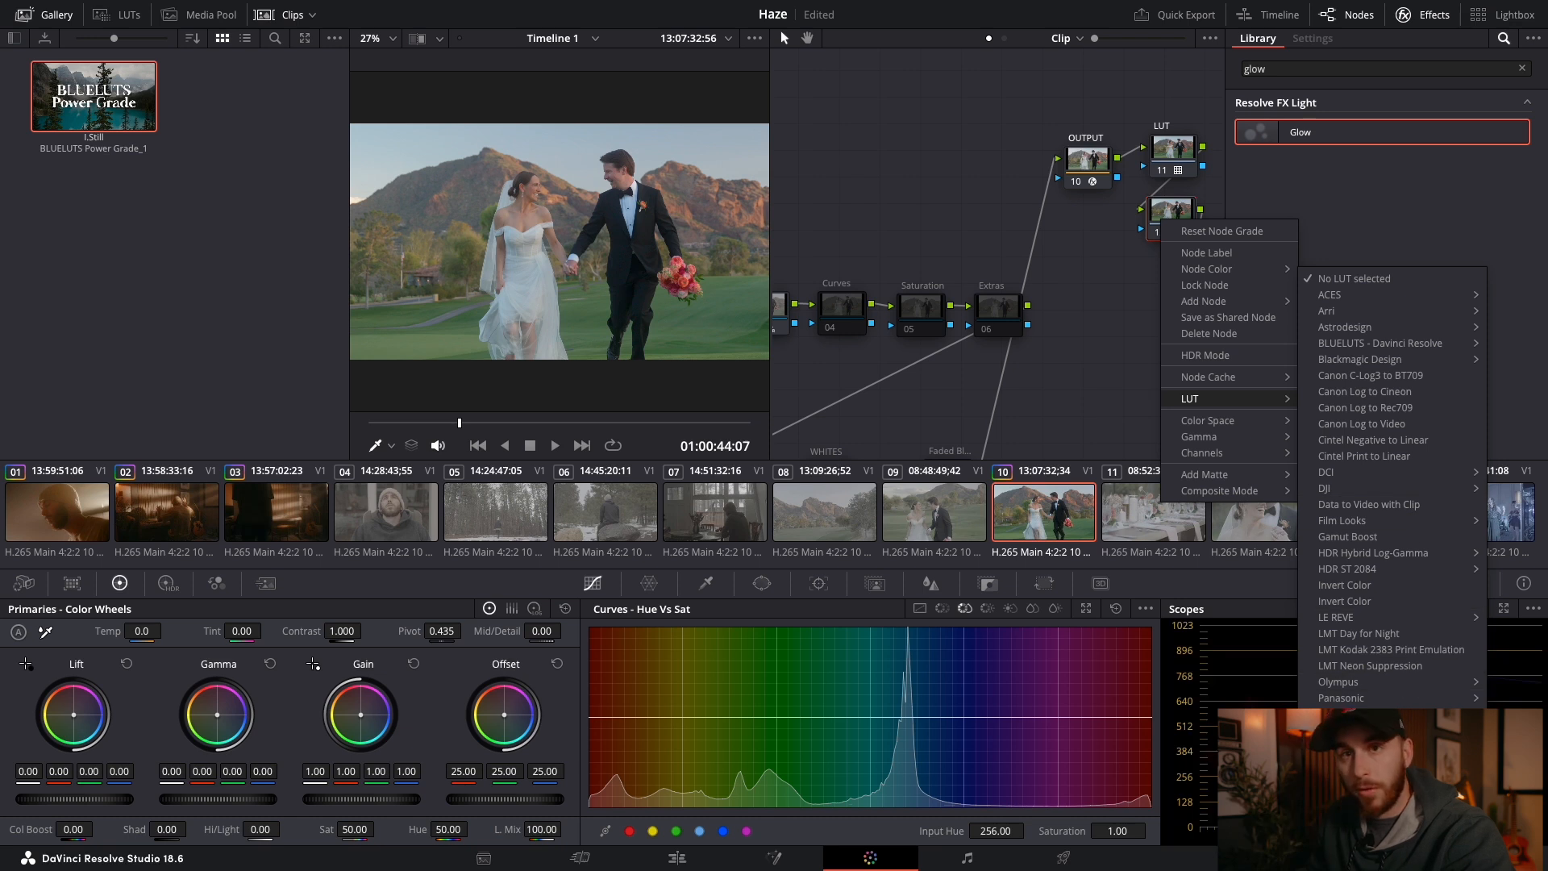
click(1391, 650)
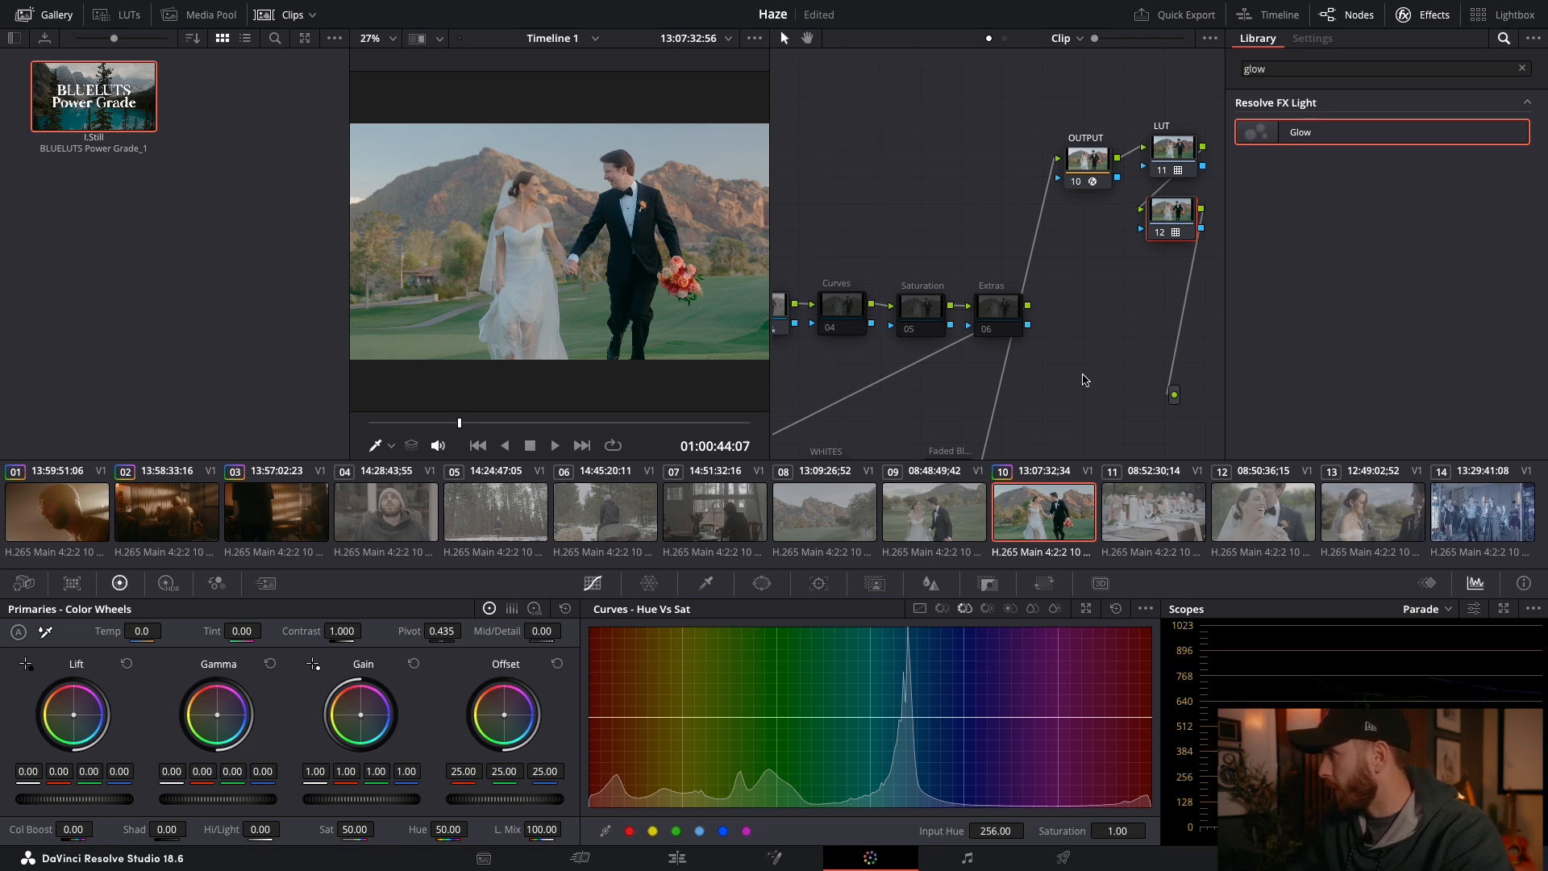
Step: Add a serial node after clip 10's Extras node and apply the Glow effect to it
right_click(1000, 308)
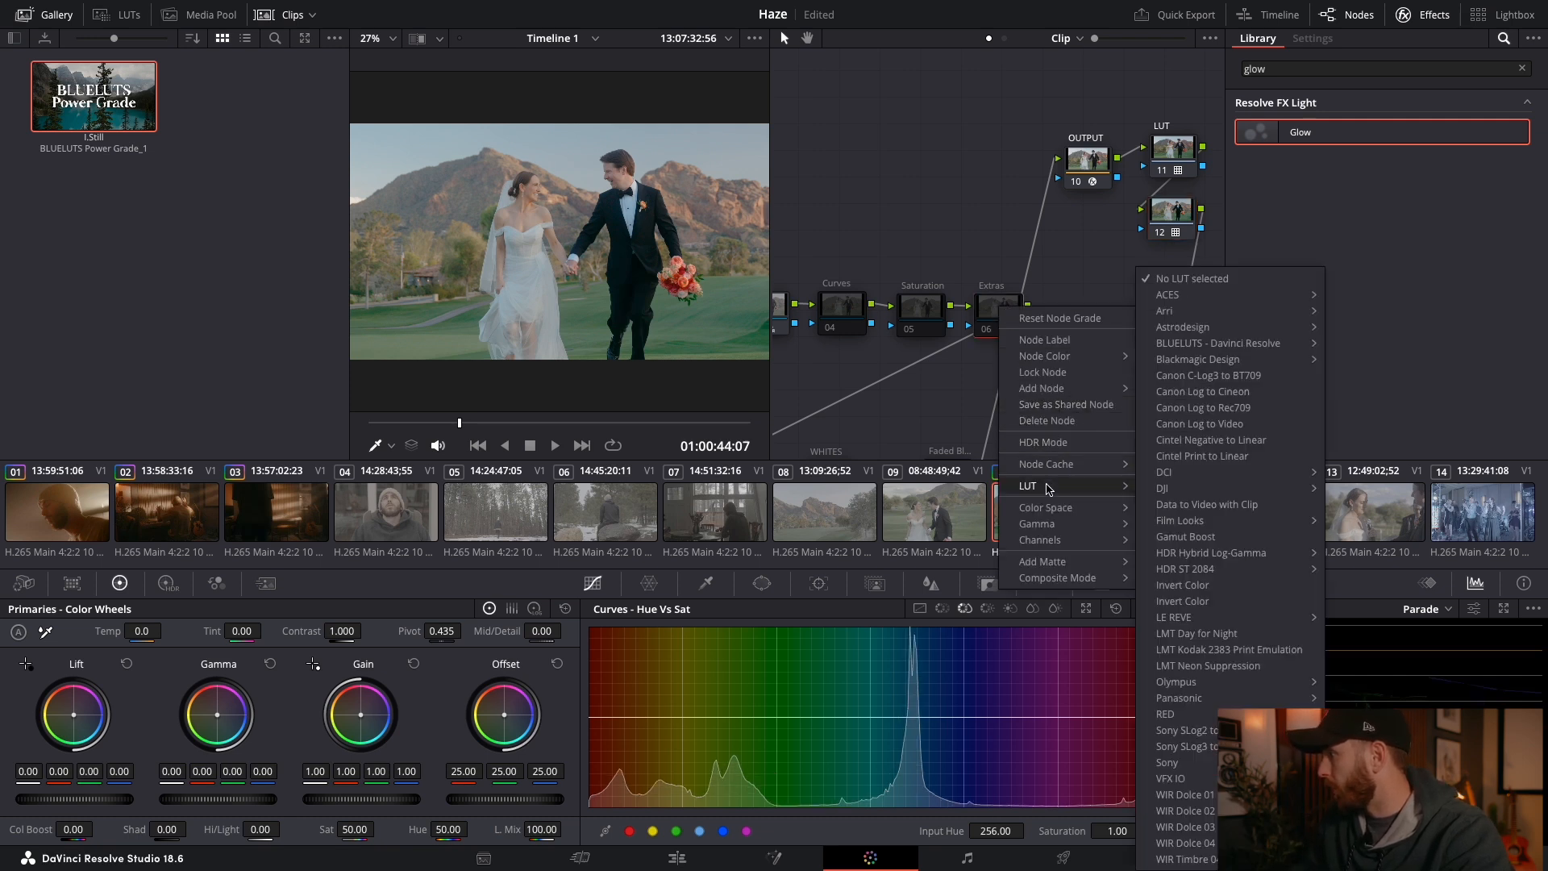
mouse_move(1104, 389)
click(1194, 403)
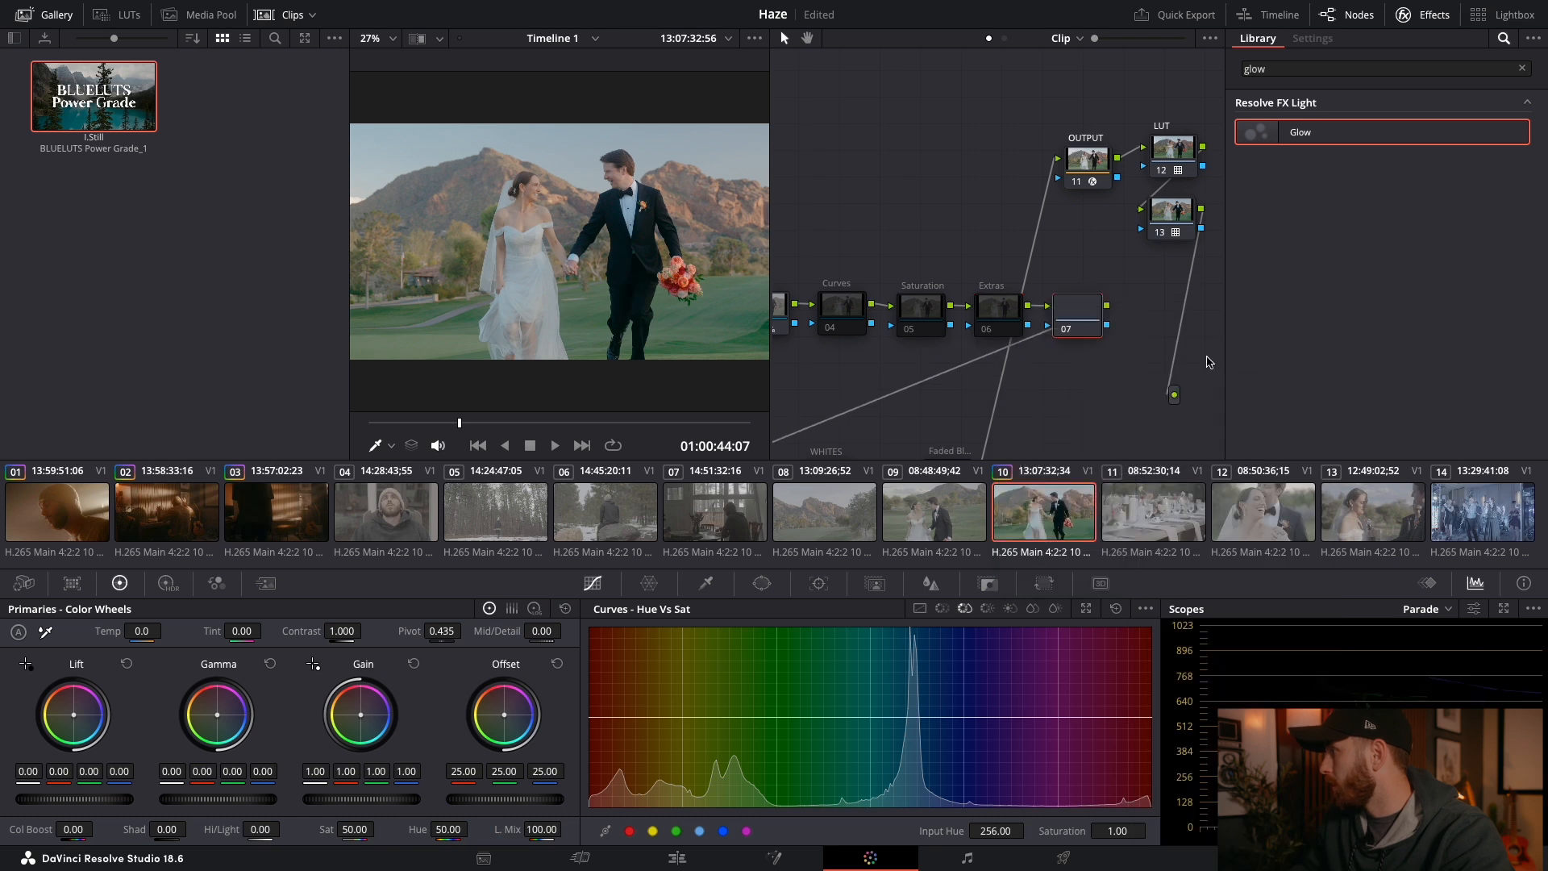
drag(1312, 135, 1093, 326)
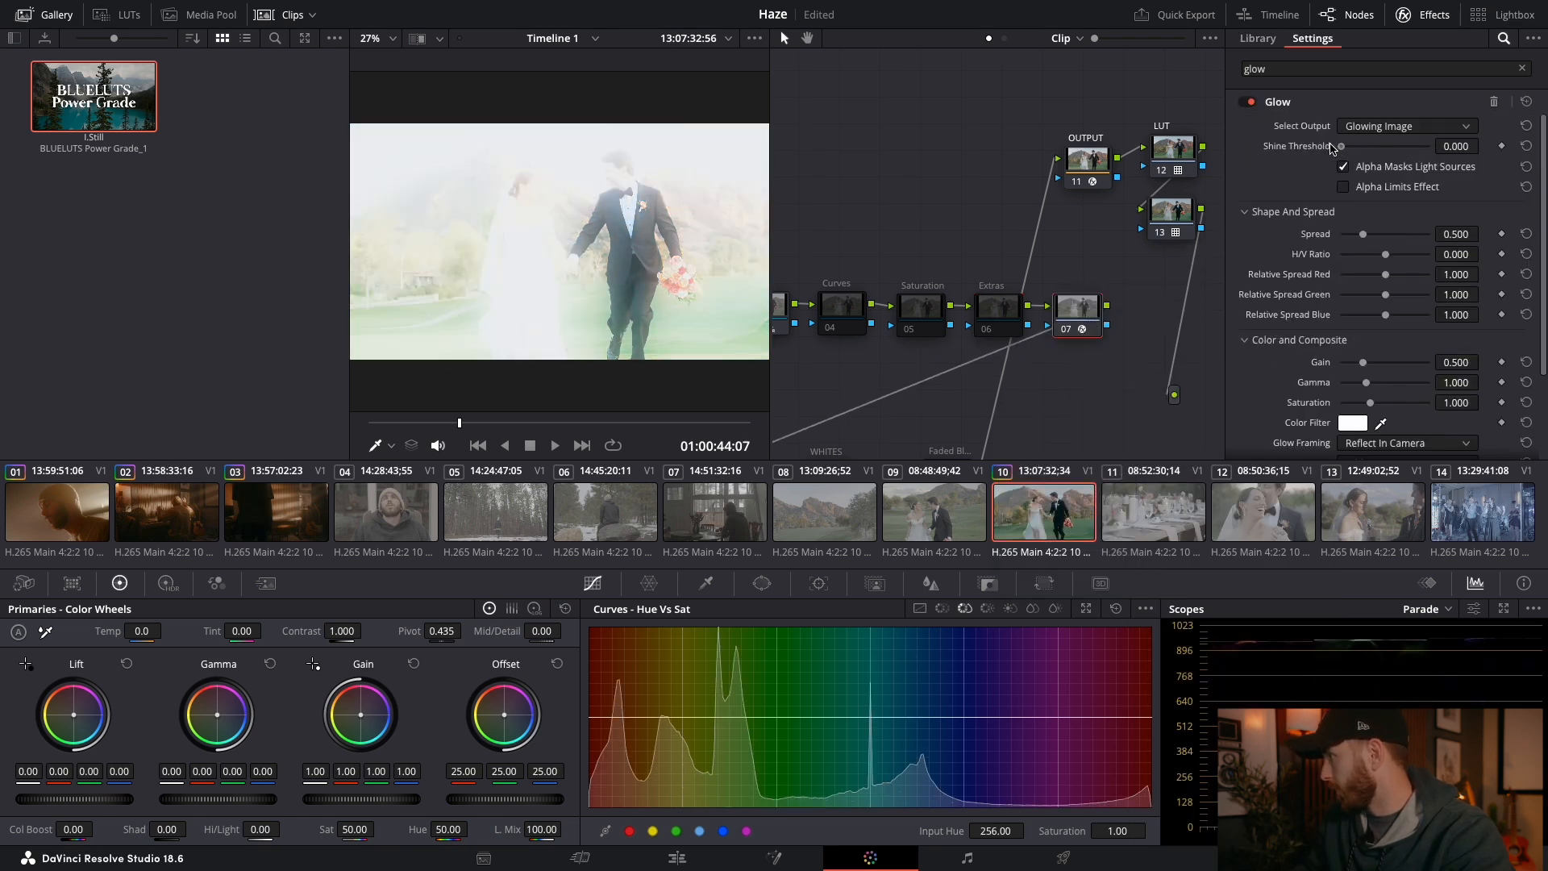
Step: Set clip 10's Glow to Shine Threshold 0, Composite Type Softlight and Opacity 0.091
scroll(1378, 325, down, 3)
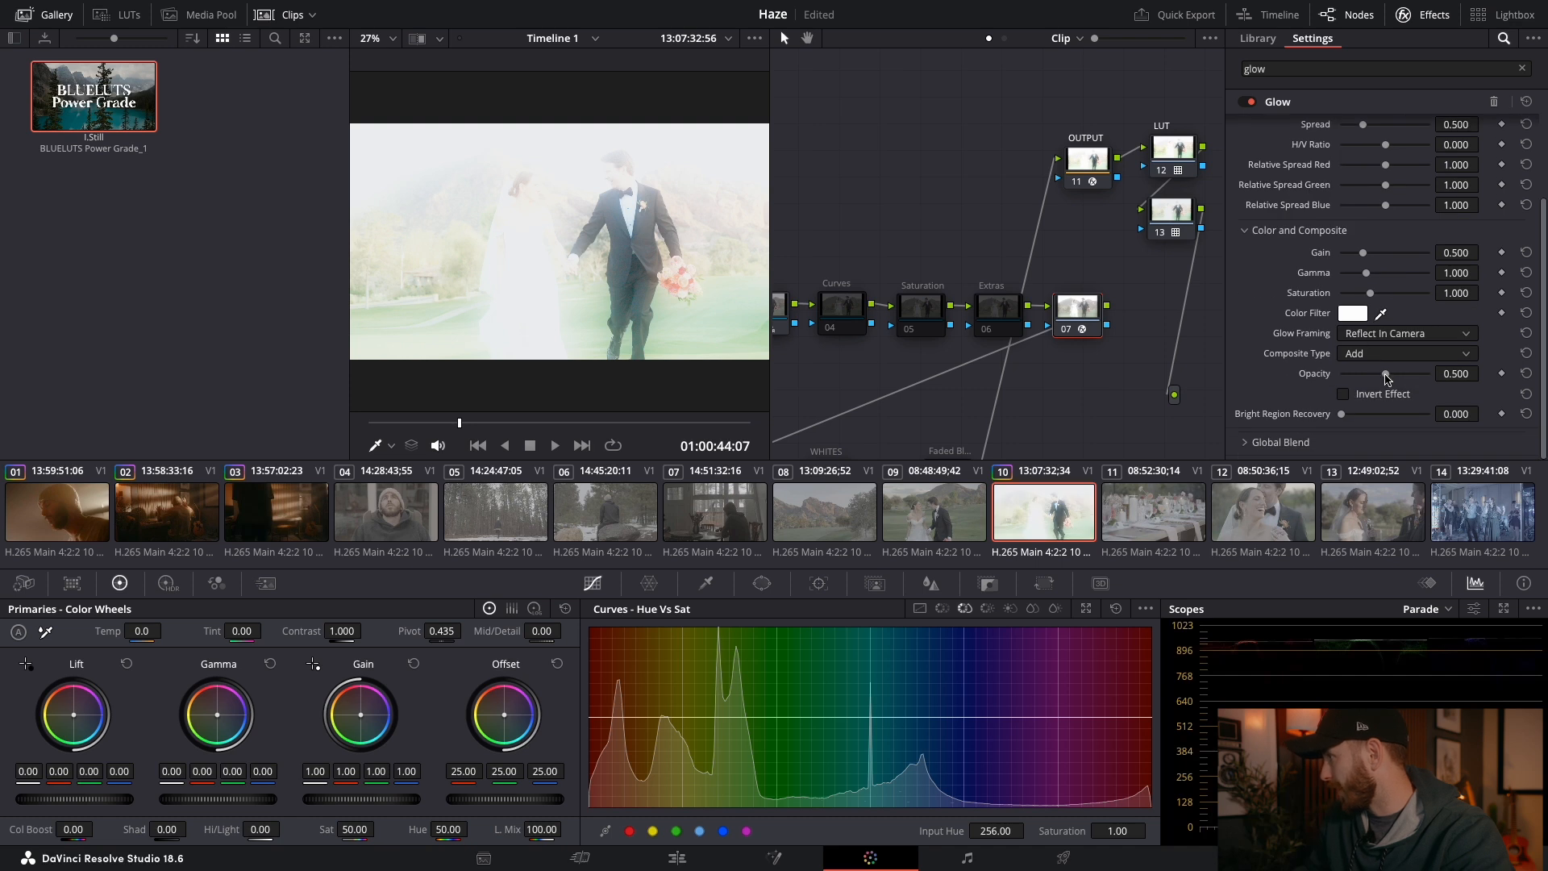
click(1384, 360)
click(1370, 516)
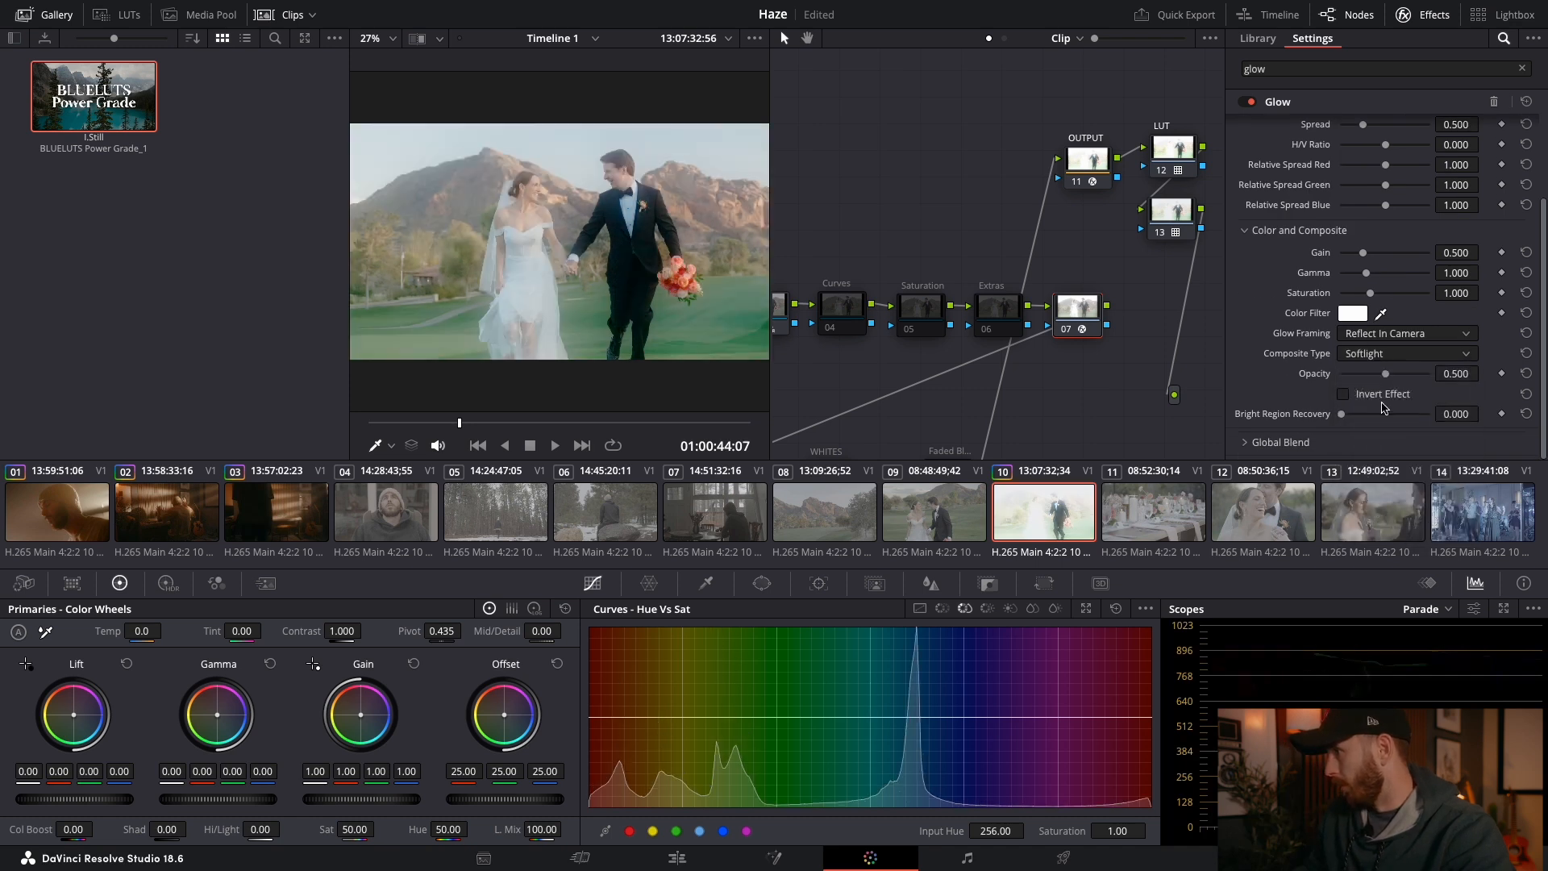
drag(1392, 379, 1351, 385)
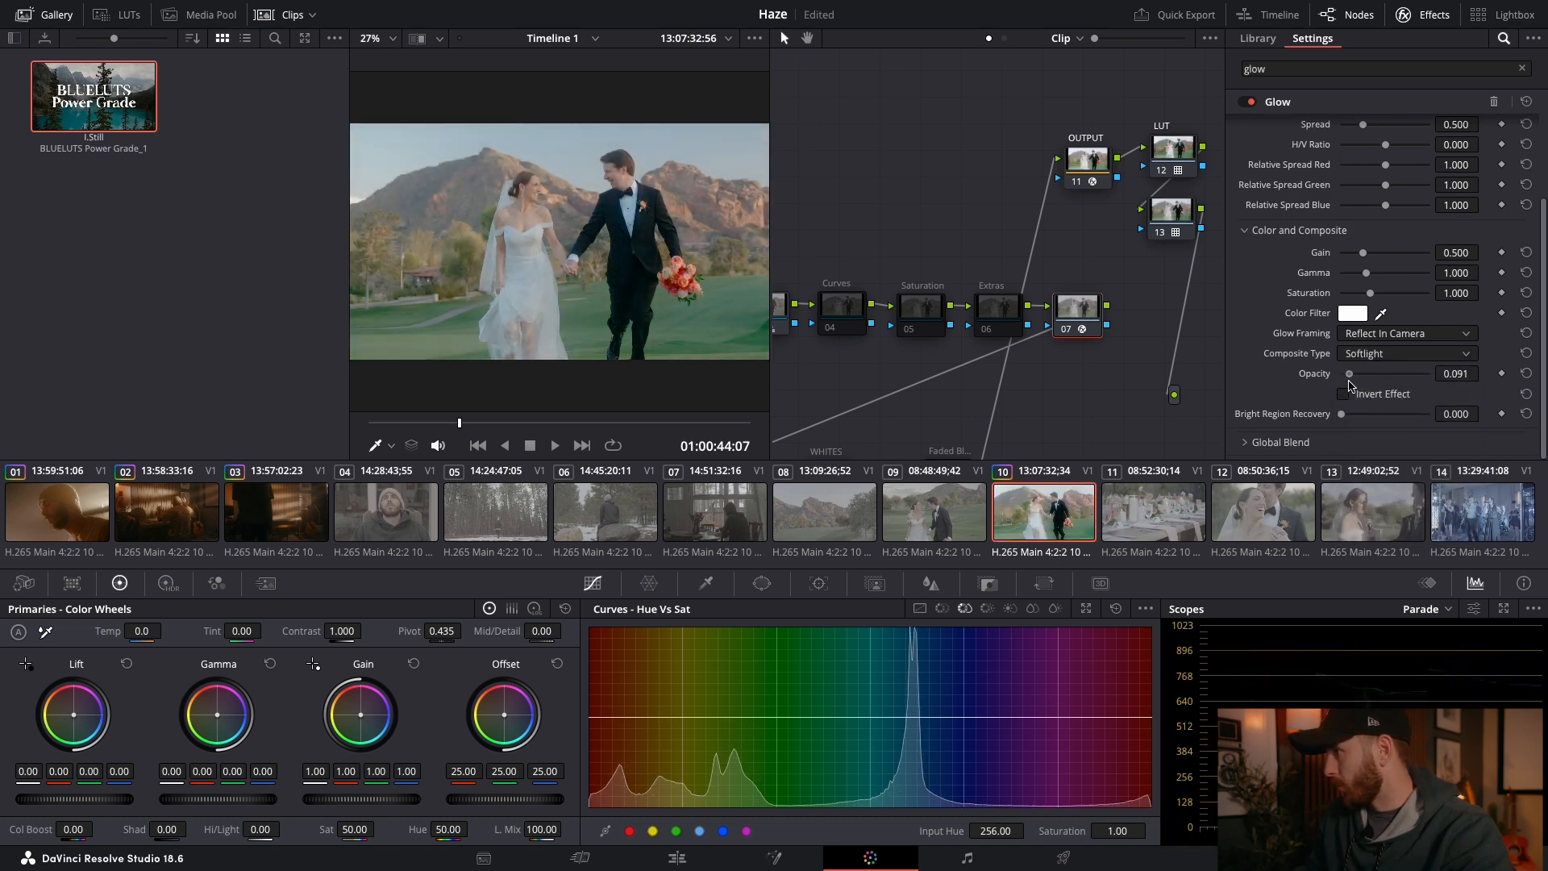
Step: Turn the Glow effect off and on repeatedly to compare clip 10 with and without it, leaving it enabled
click(1250, 102)
click(1249, 103)
click(1249, 102)
click(1249, 103)
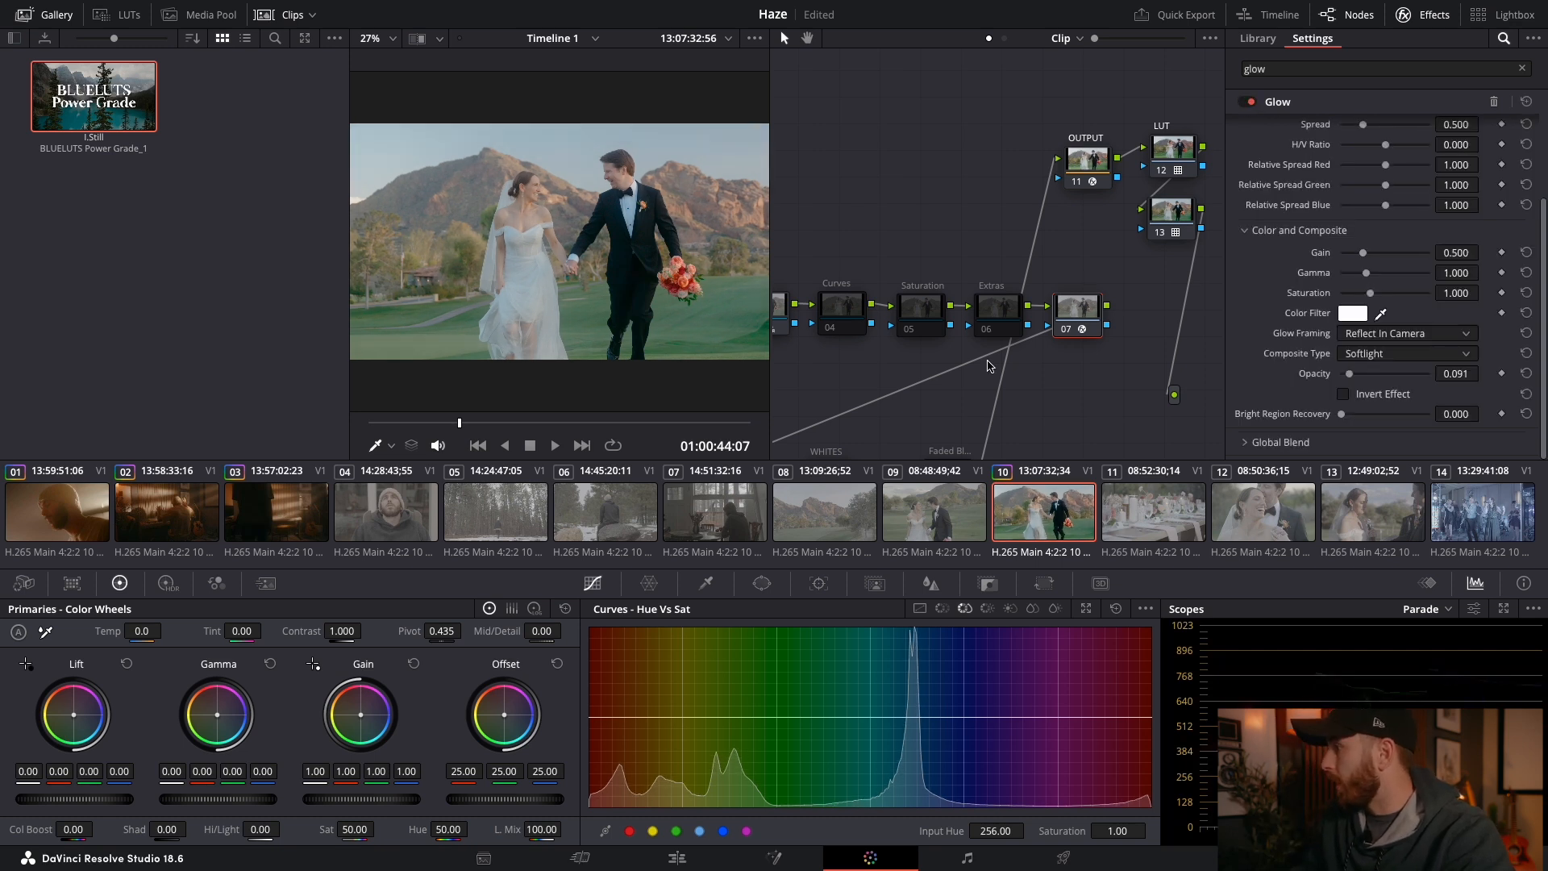
Step: Set Mid/Detail to -30.50 on clip 10's Basic node
scroll(985, 363, left, 3)
scroll(969, 364, left, 5)
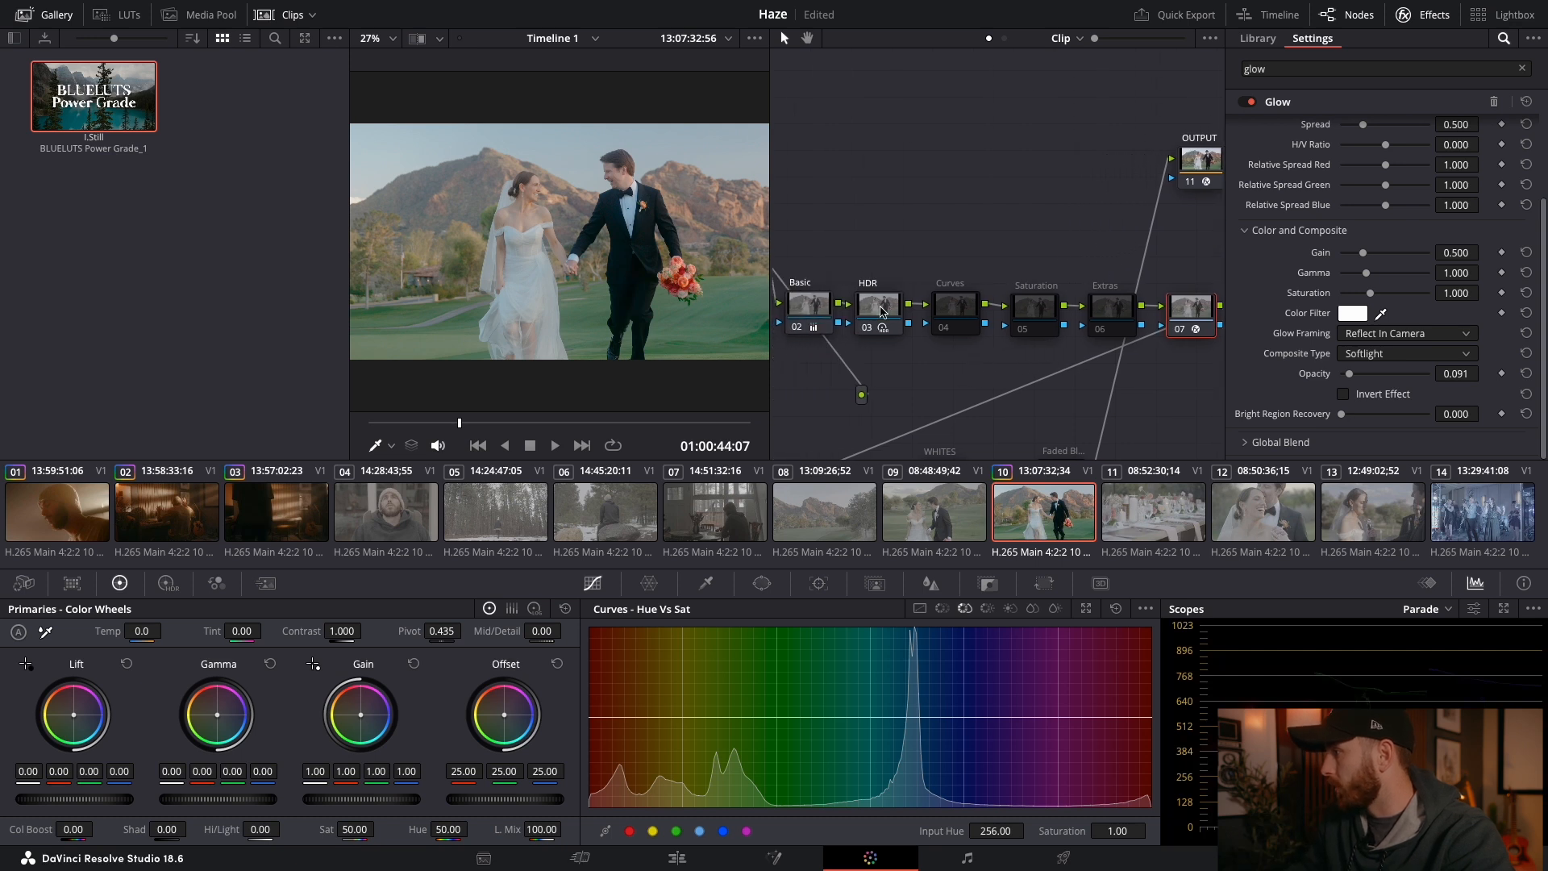
click(810, 306)
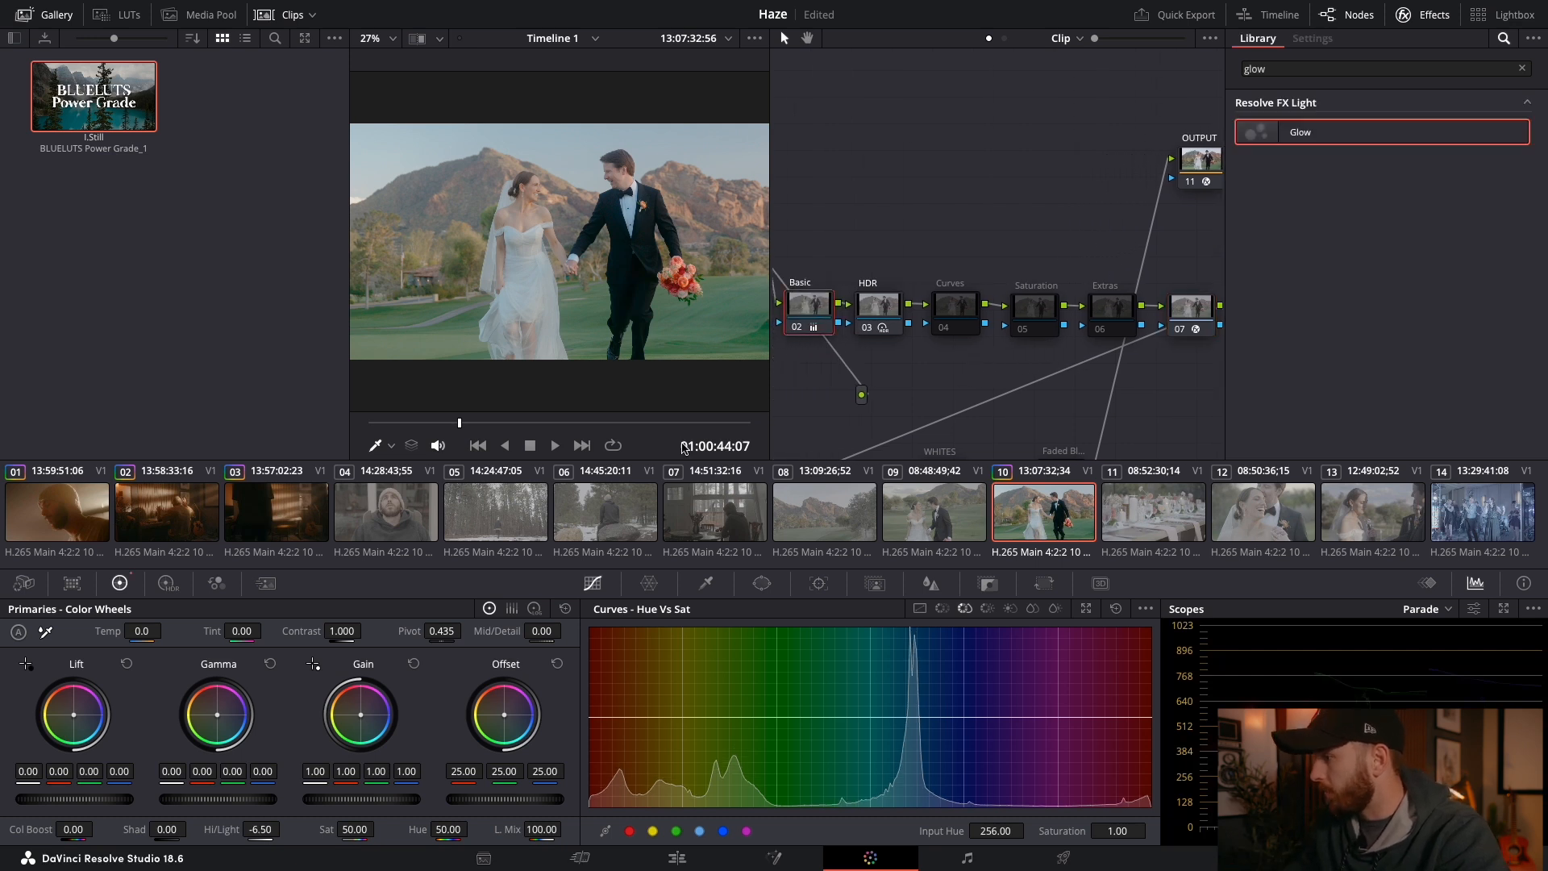
drag(542, 632, 508, 632)
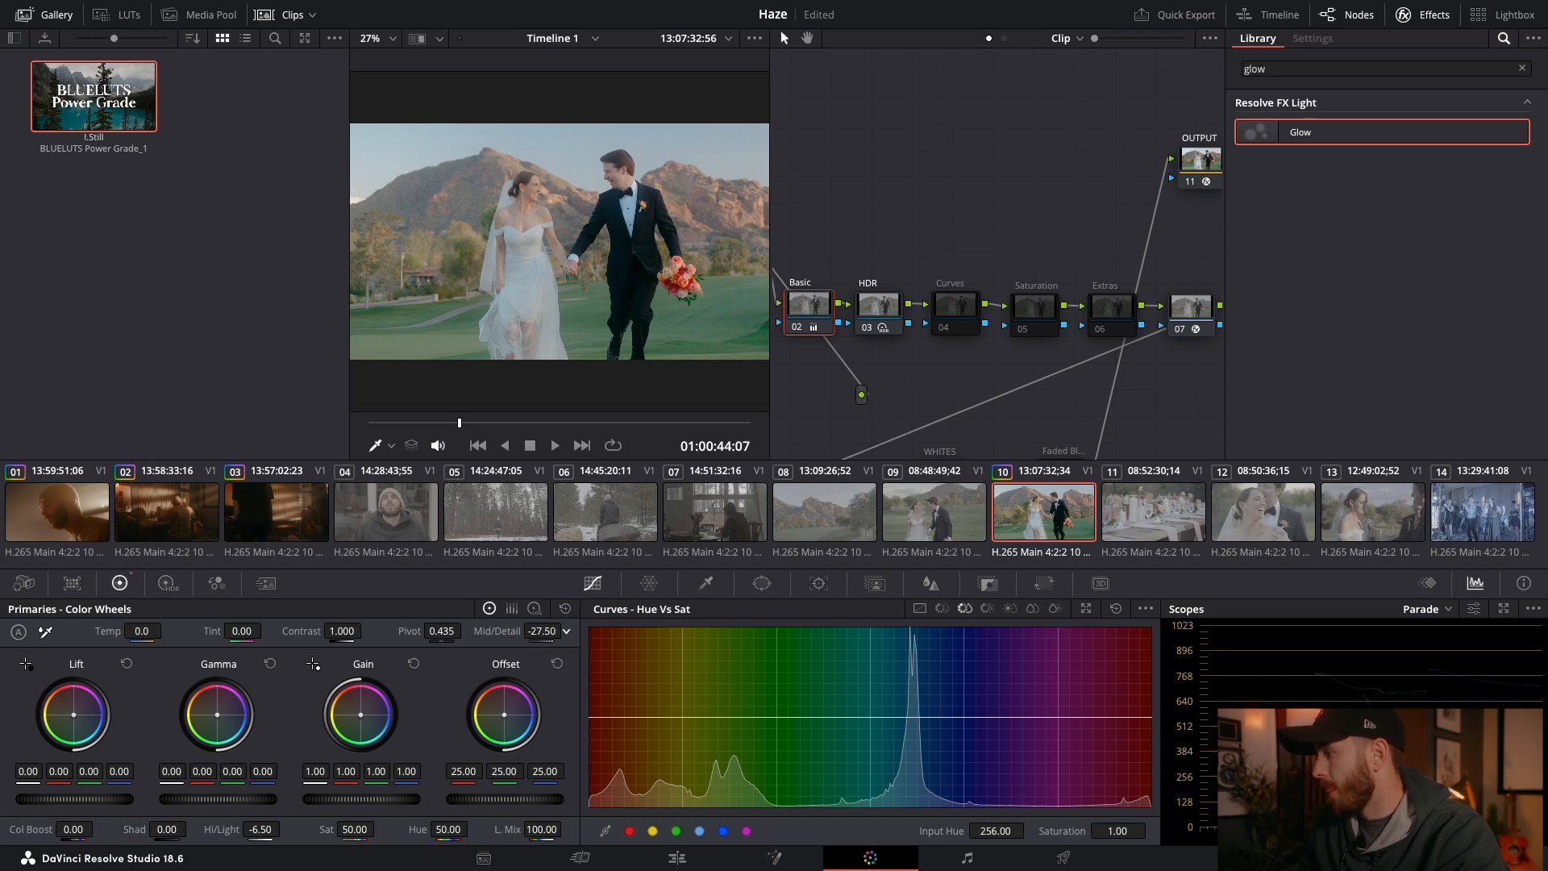
drag(542, 631, 550, 630)
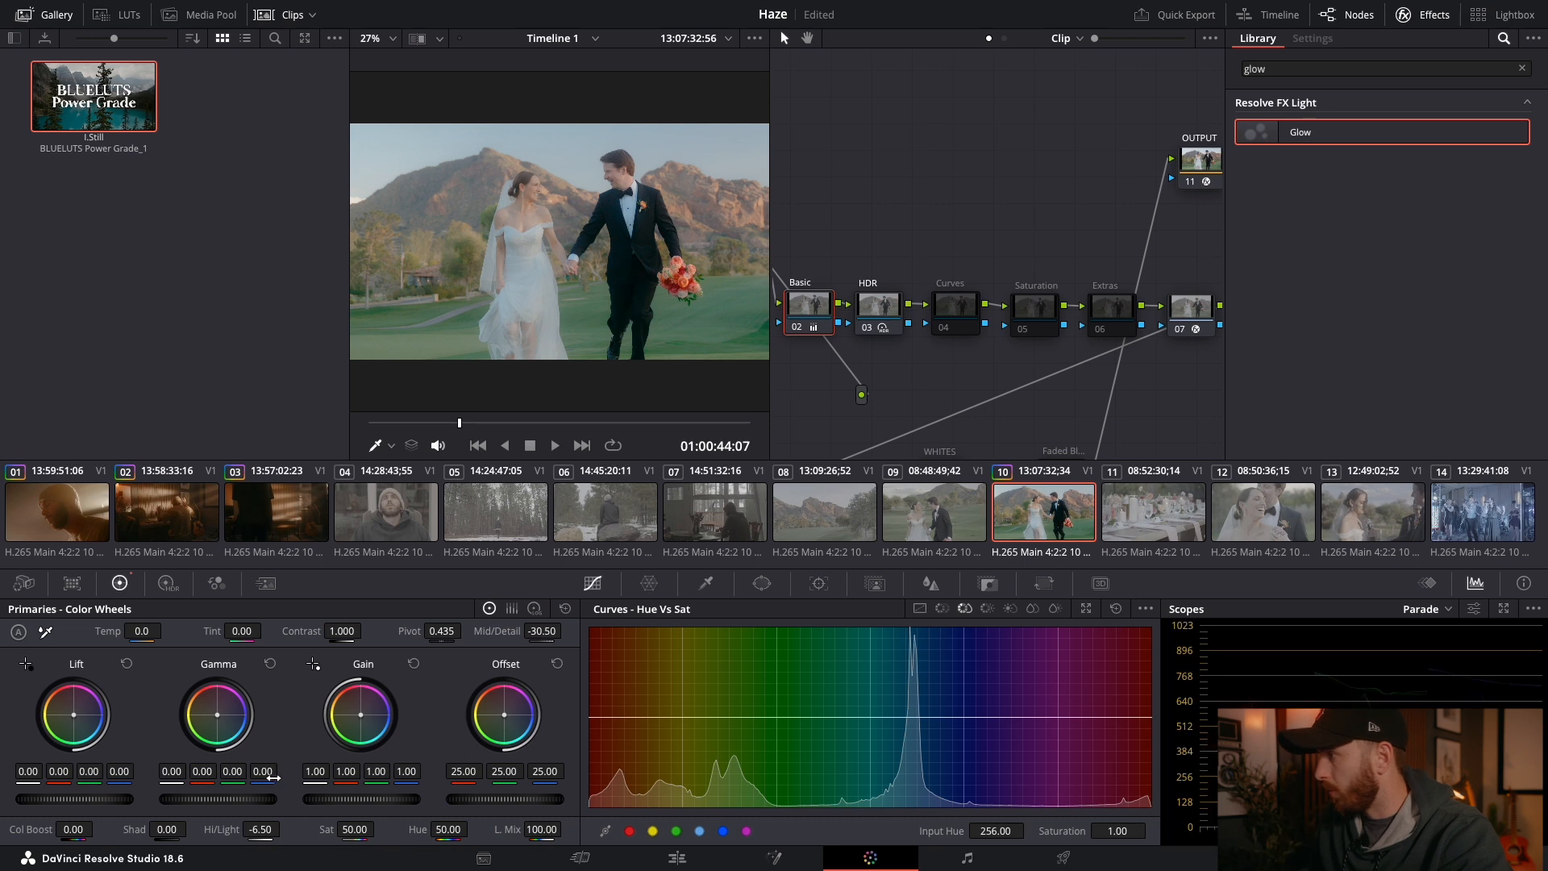
Step: Set clip 10's Basic node to Lift -0.01, Gamma -0.02, Gain 1.05, Temp 90 and Saturation 54
drag(217, 798, 208, 799)
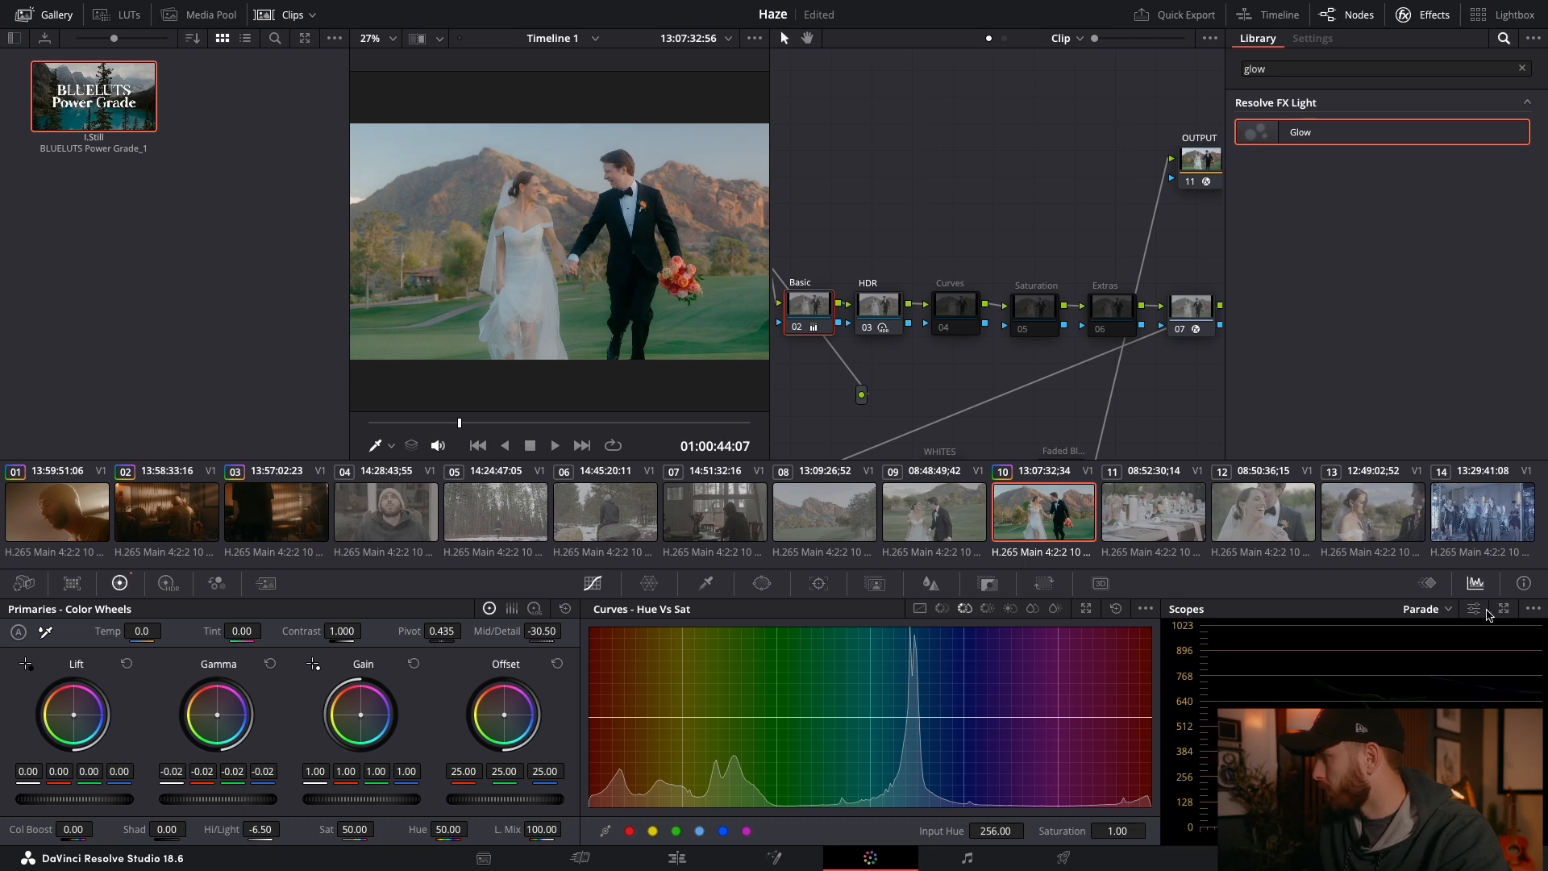
click(1429, 583)
click(1474, 583)
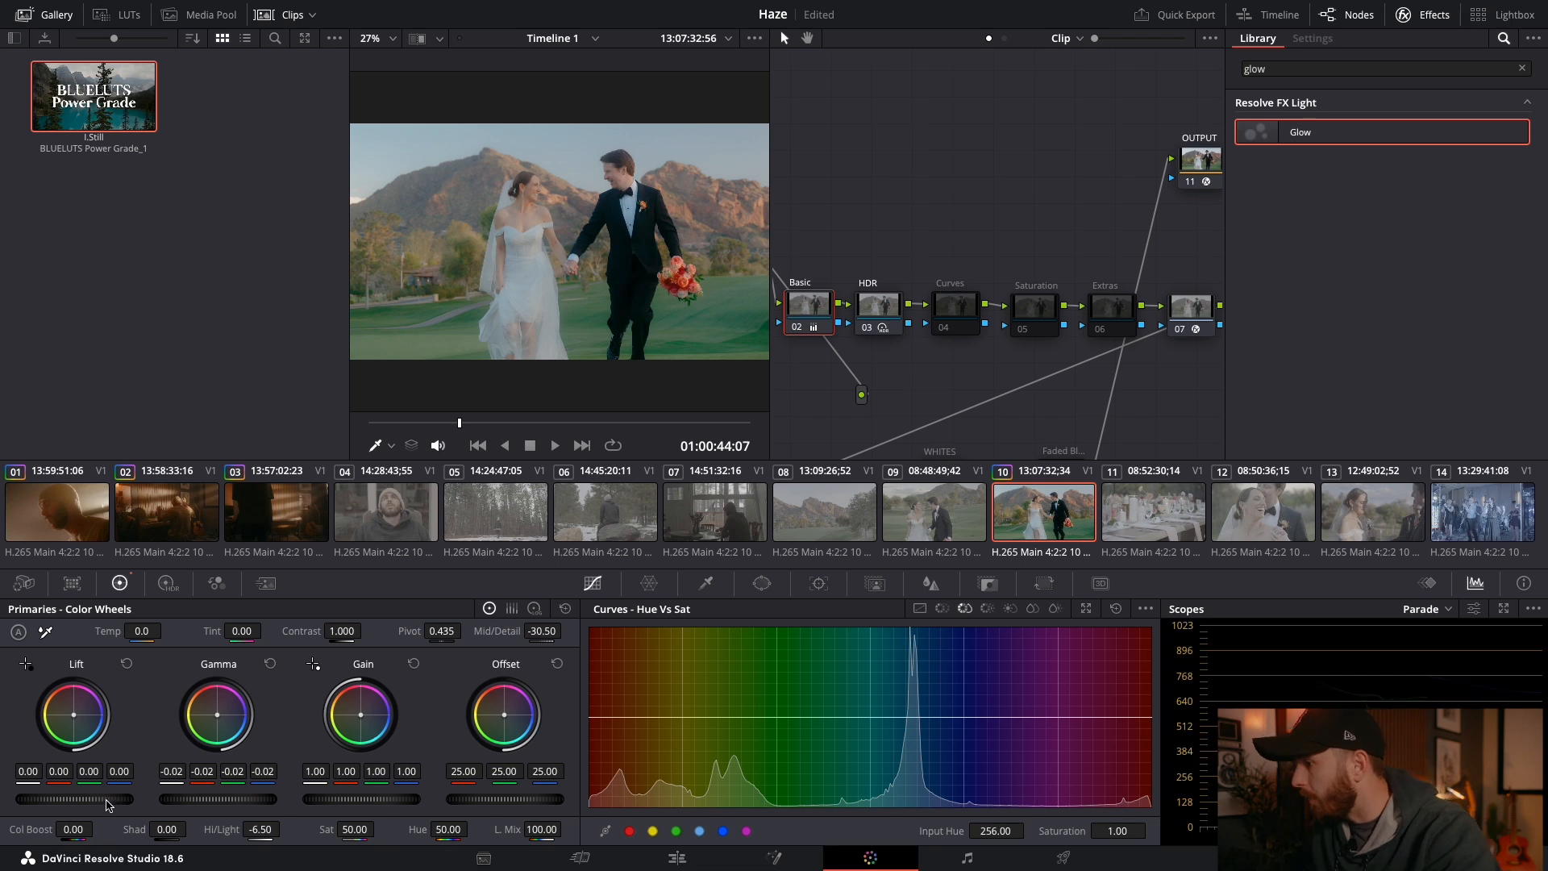
drag(117, 801, 106, 800)
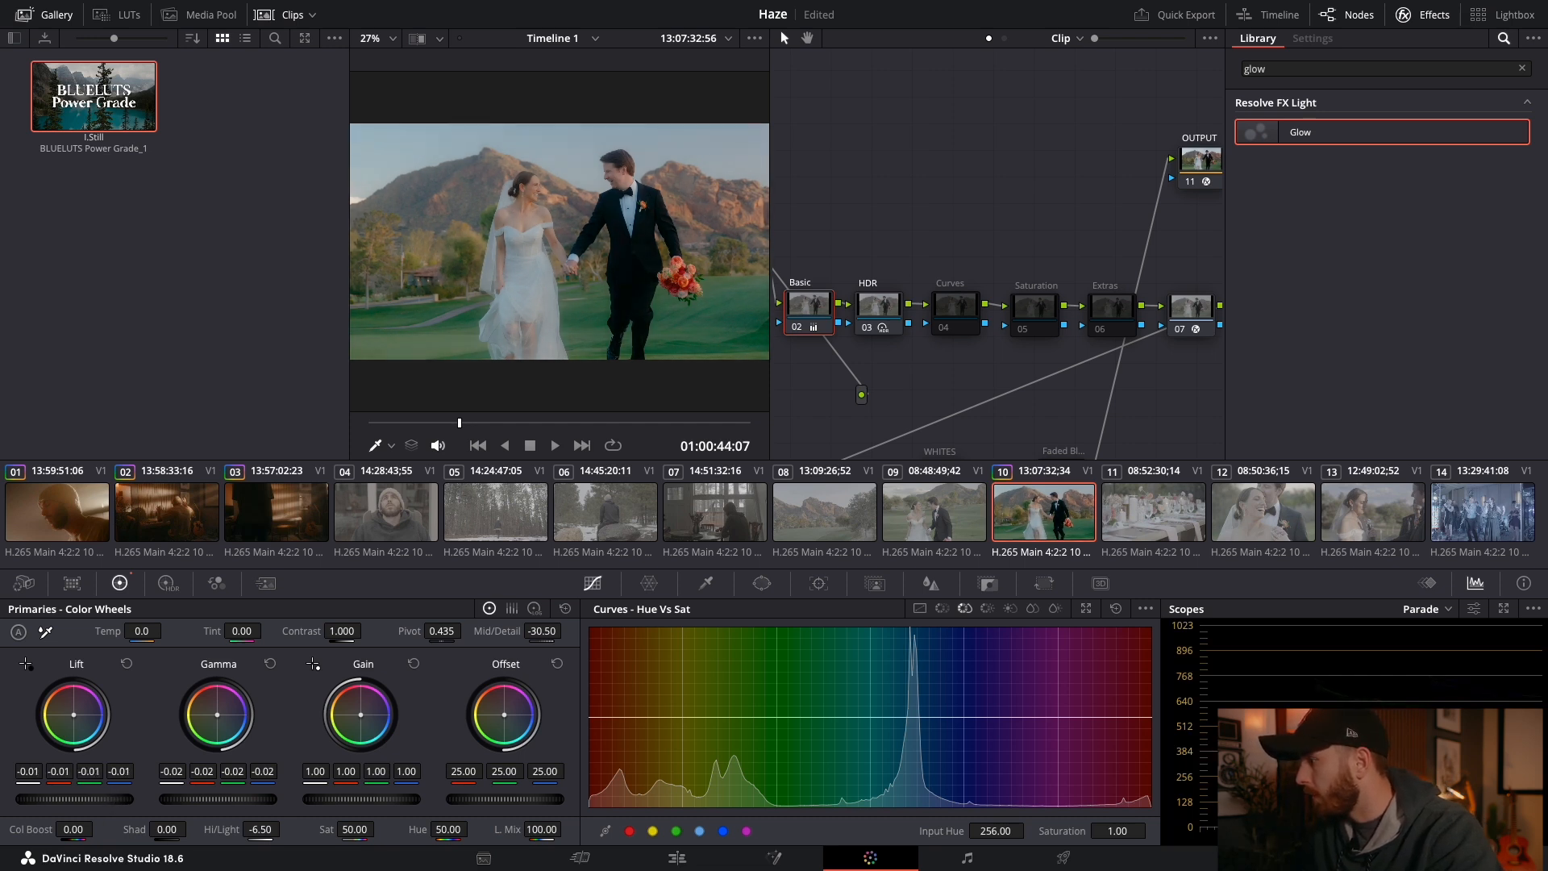
drag(379, 800, 395, 800)
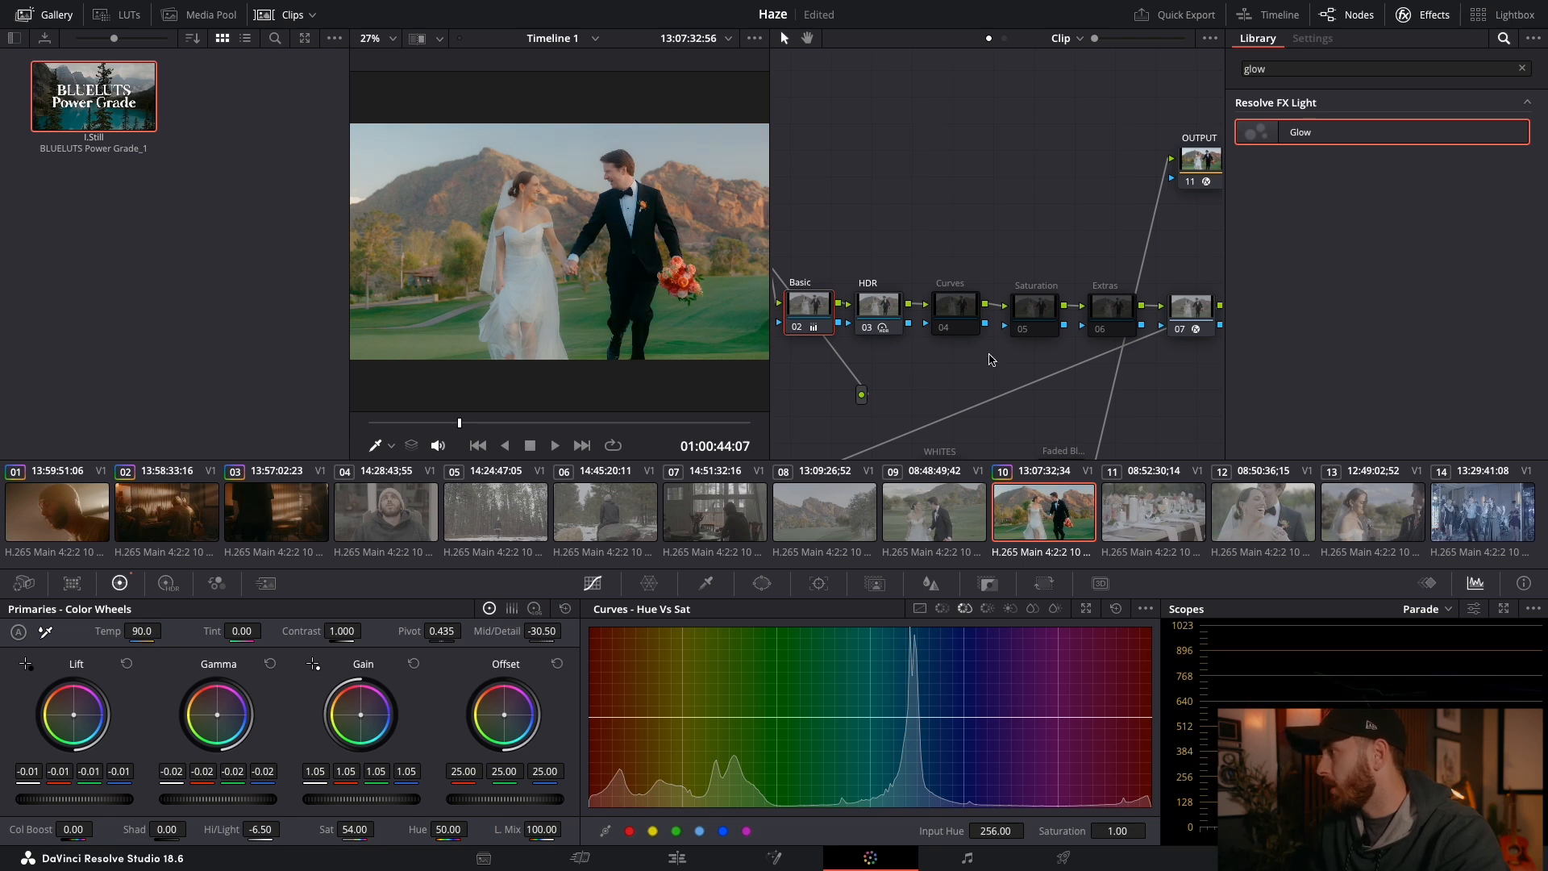
Step: On clip 10's HDR node, set the log wheels to Highlights -0.07, Midtone -0.16 and Shadow -0.01
click(887, 310)
click(534, 609)
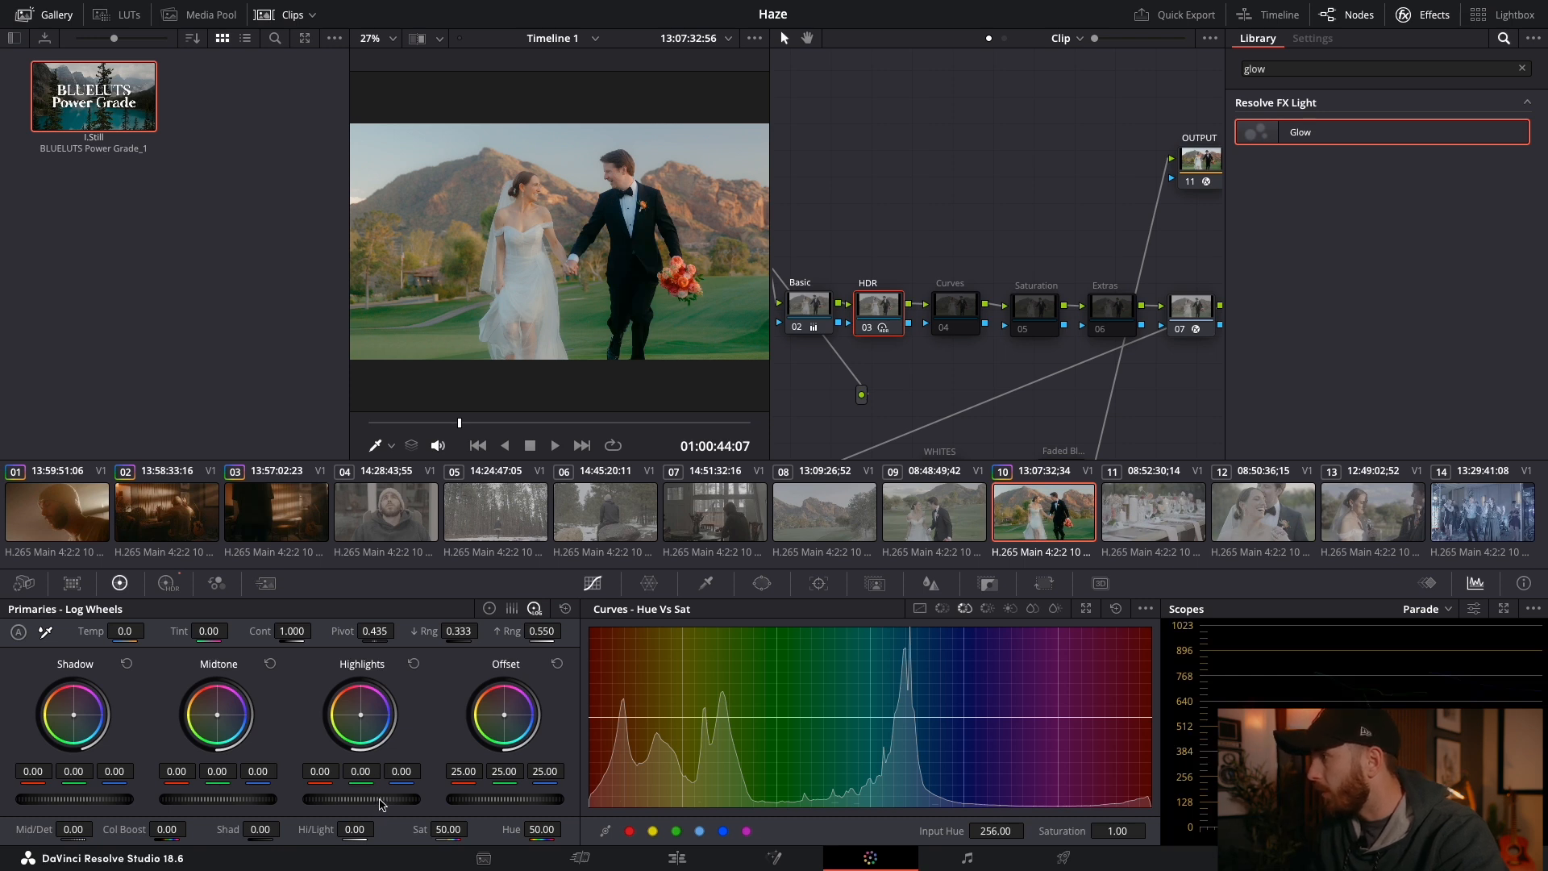
drag(380, 804, 226, 798)
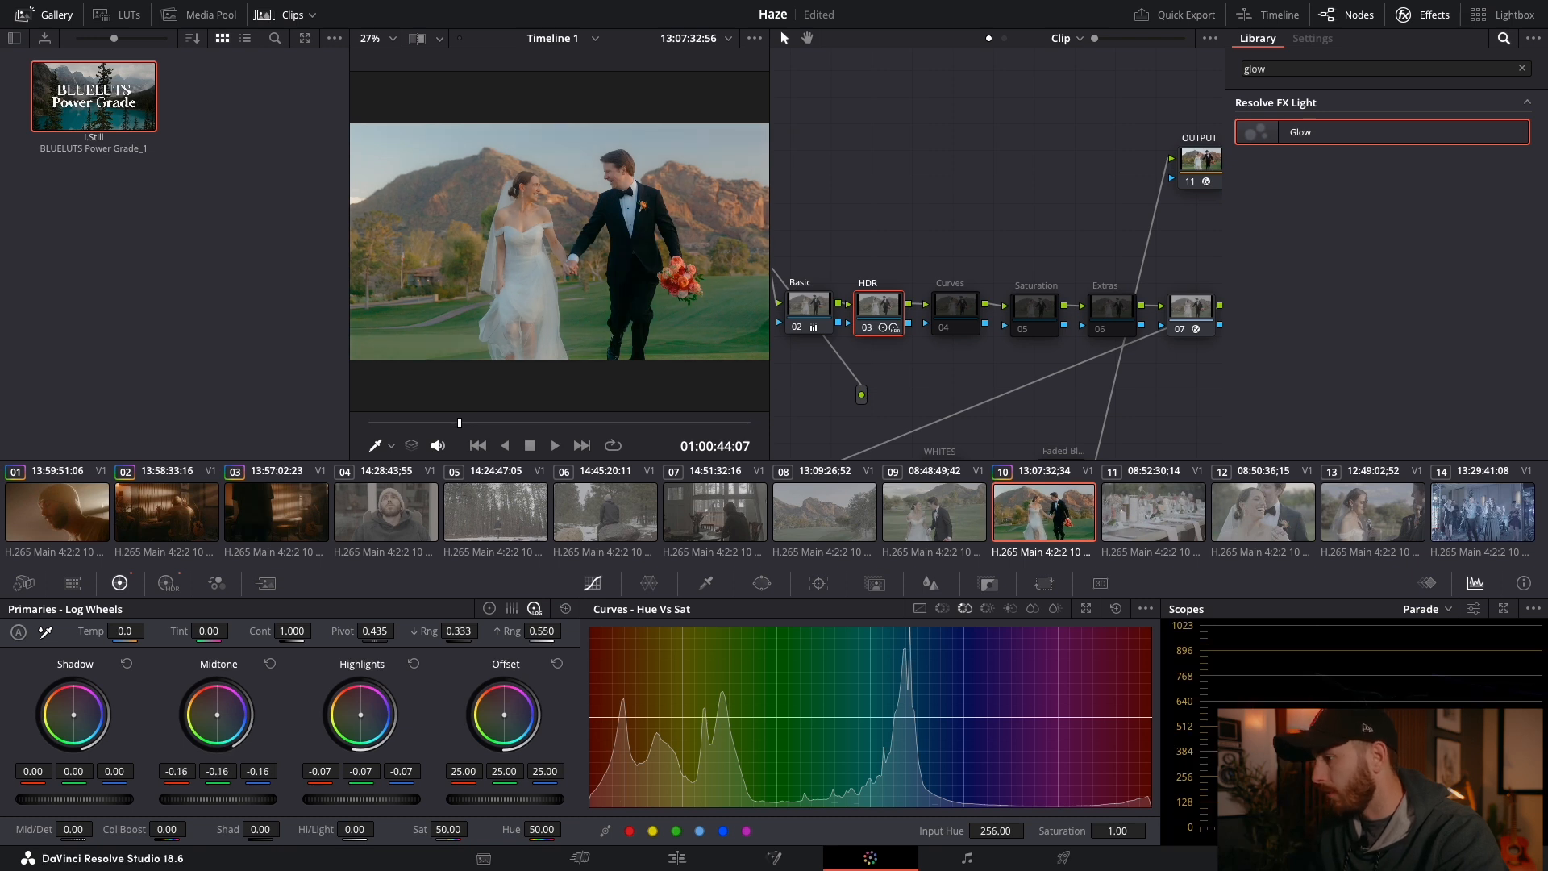
drag(95, 801, 88, 801)
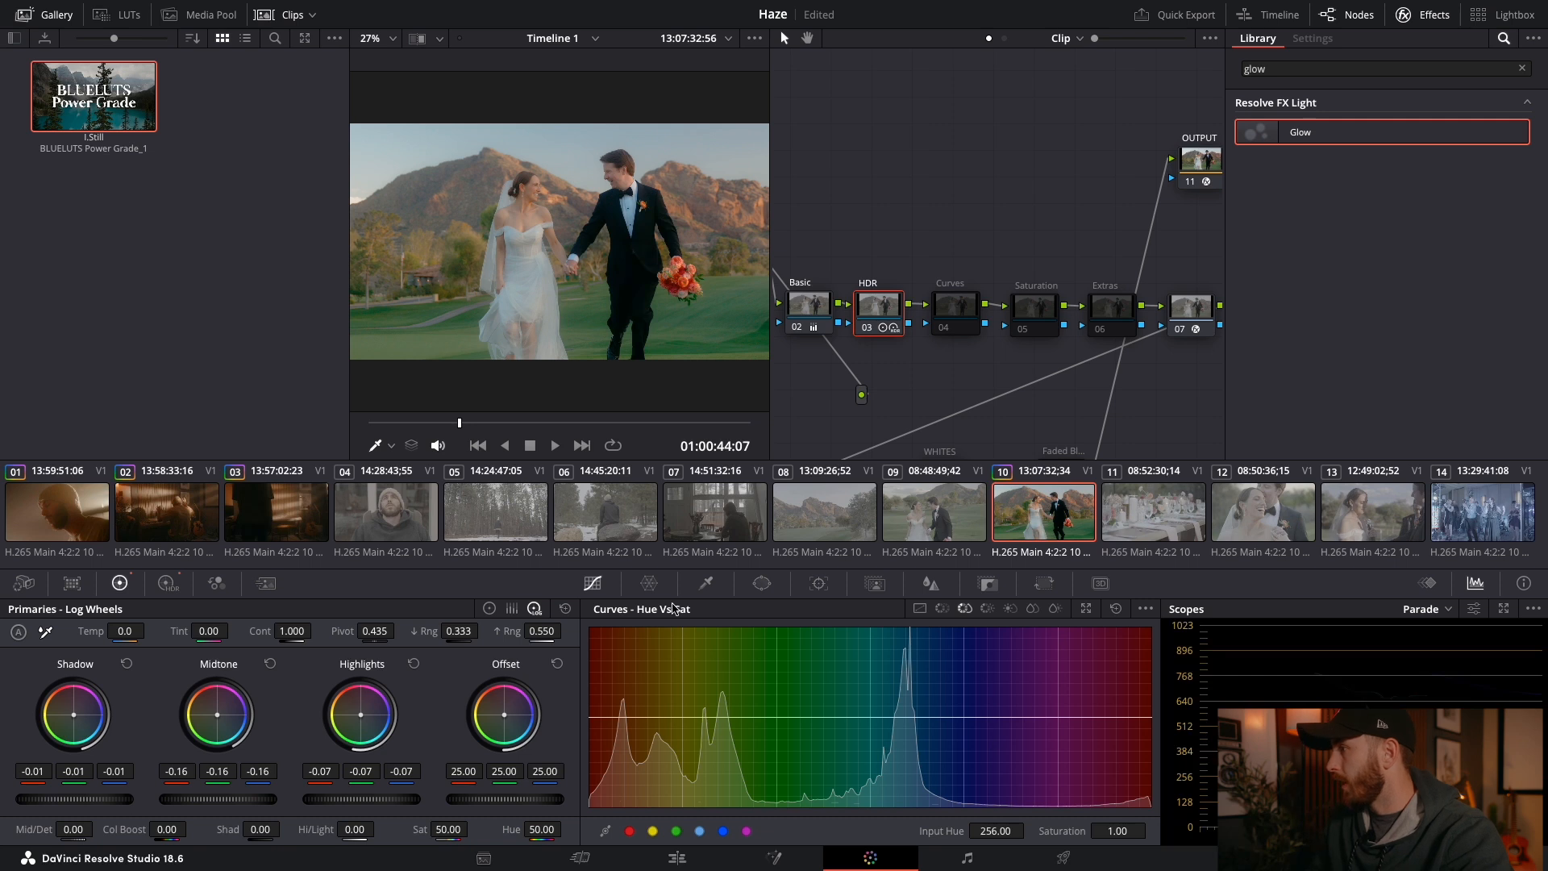
Step: Select clip 10's Basic node and bypass and restore all grades repeatedly to compare the image before and after
click(810, 309)
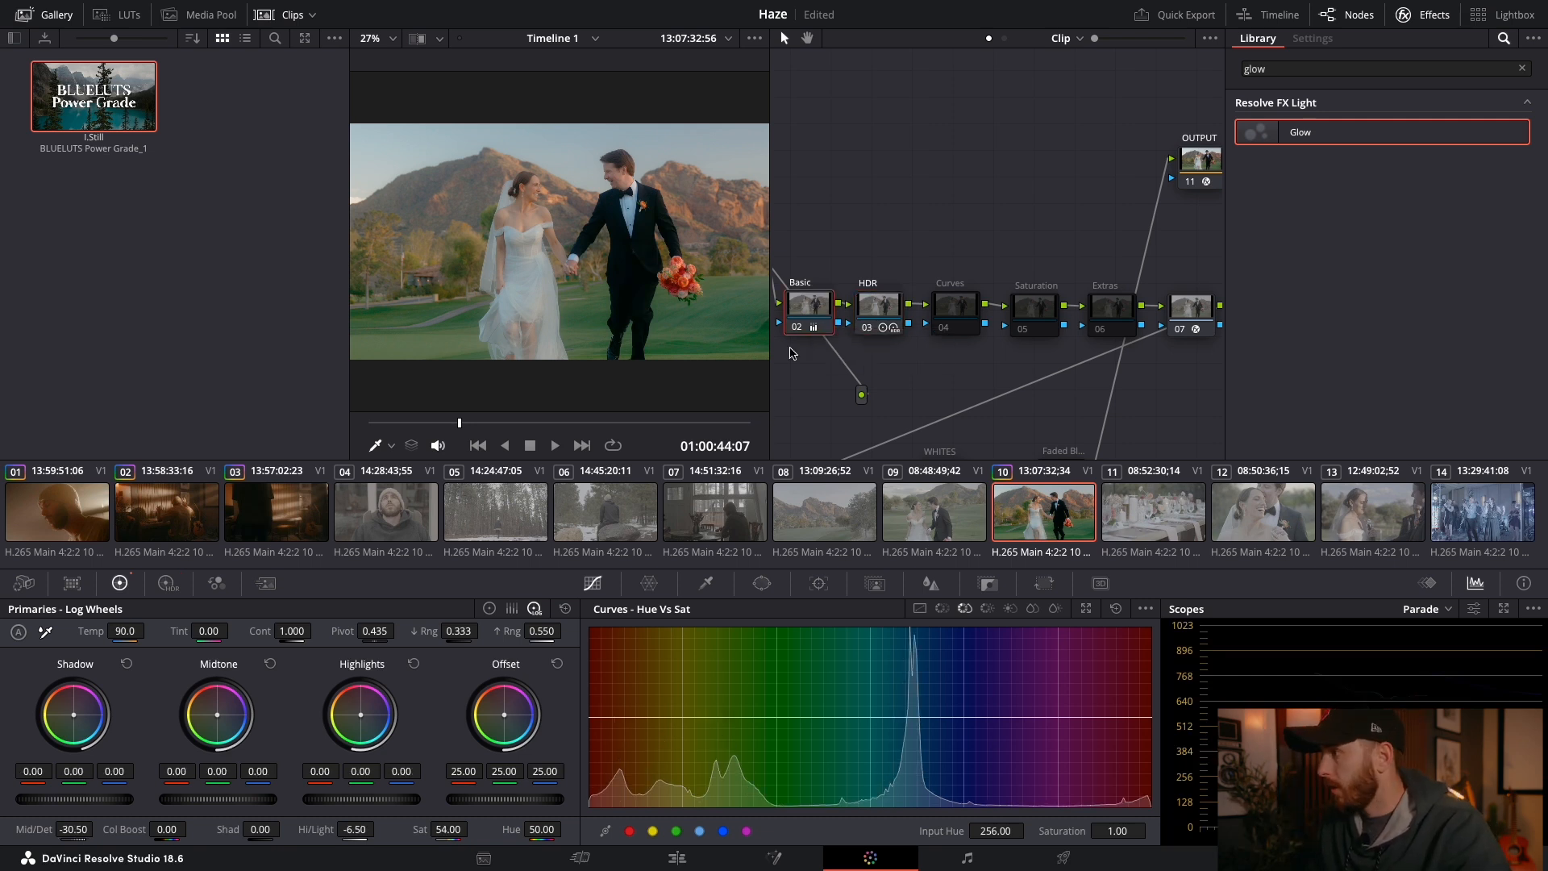
key(shift+d)
key(shift+d)
key(shift+d)
key(shift+d)
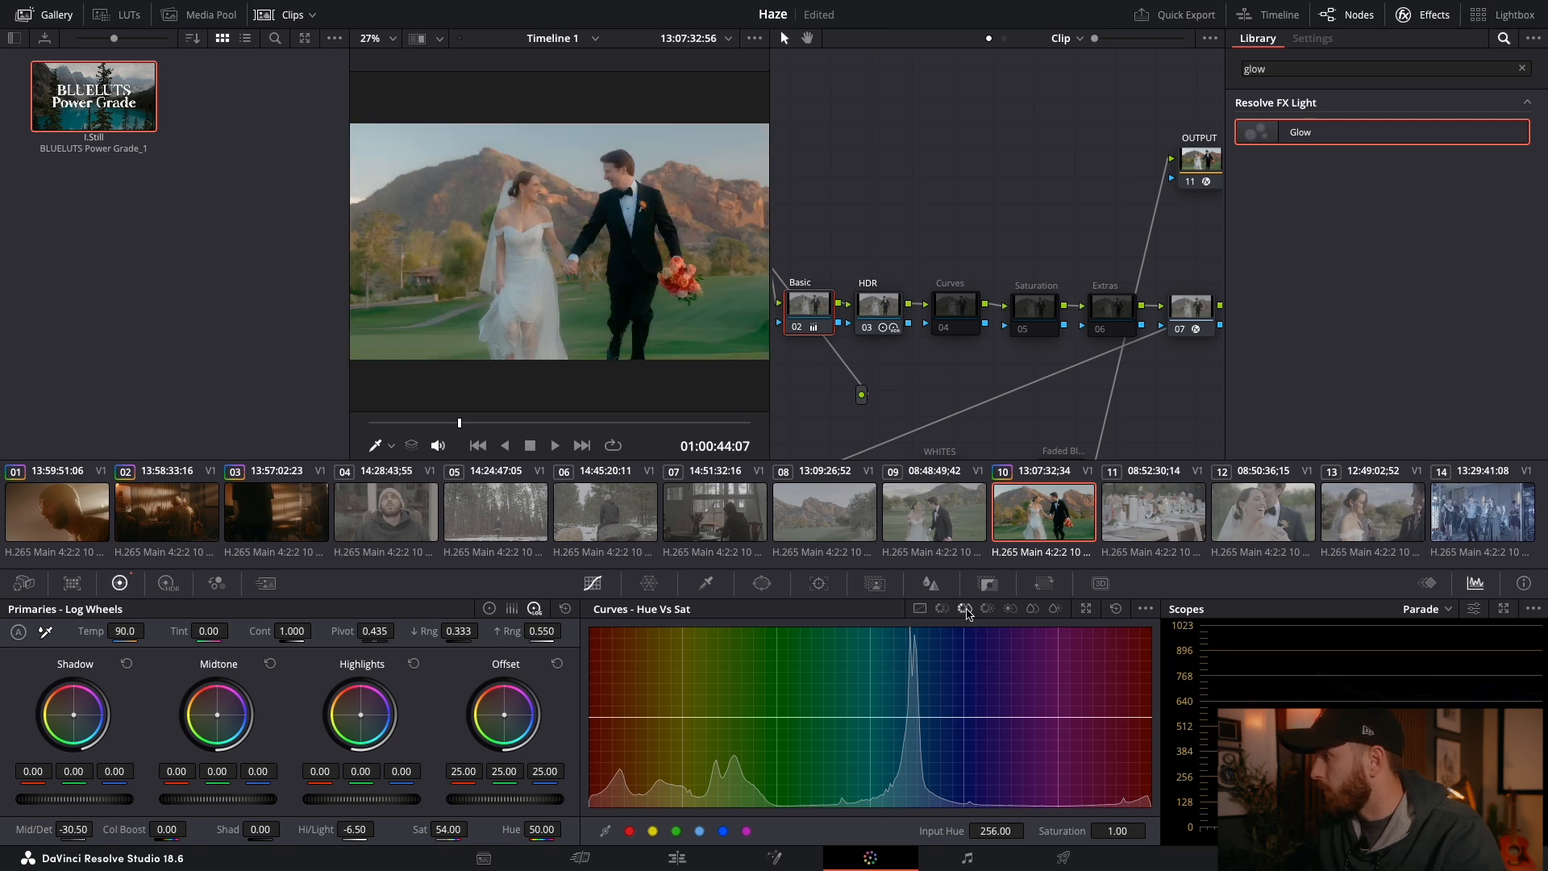
Step: Raise the greens on the Basic node's Hue Vs Sat curve to 1.70 and 1.48, and set Saturation to 55.60
click(732, 317)
drag(772, 722, 764, 656)
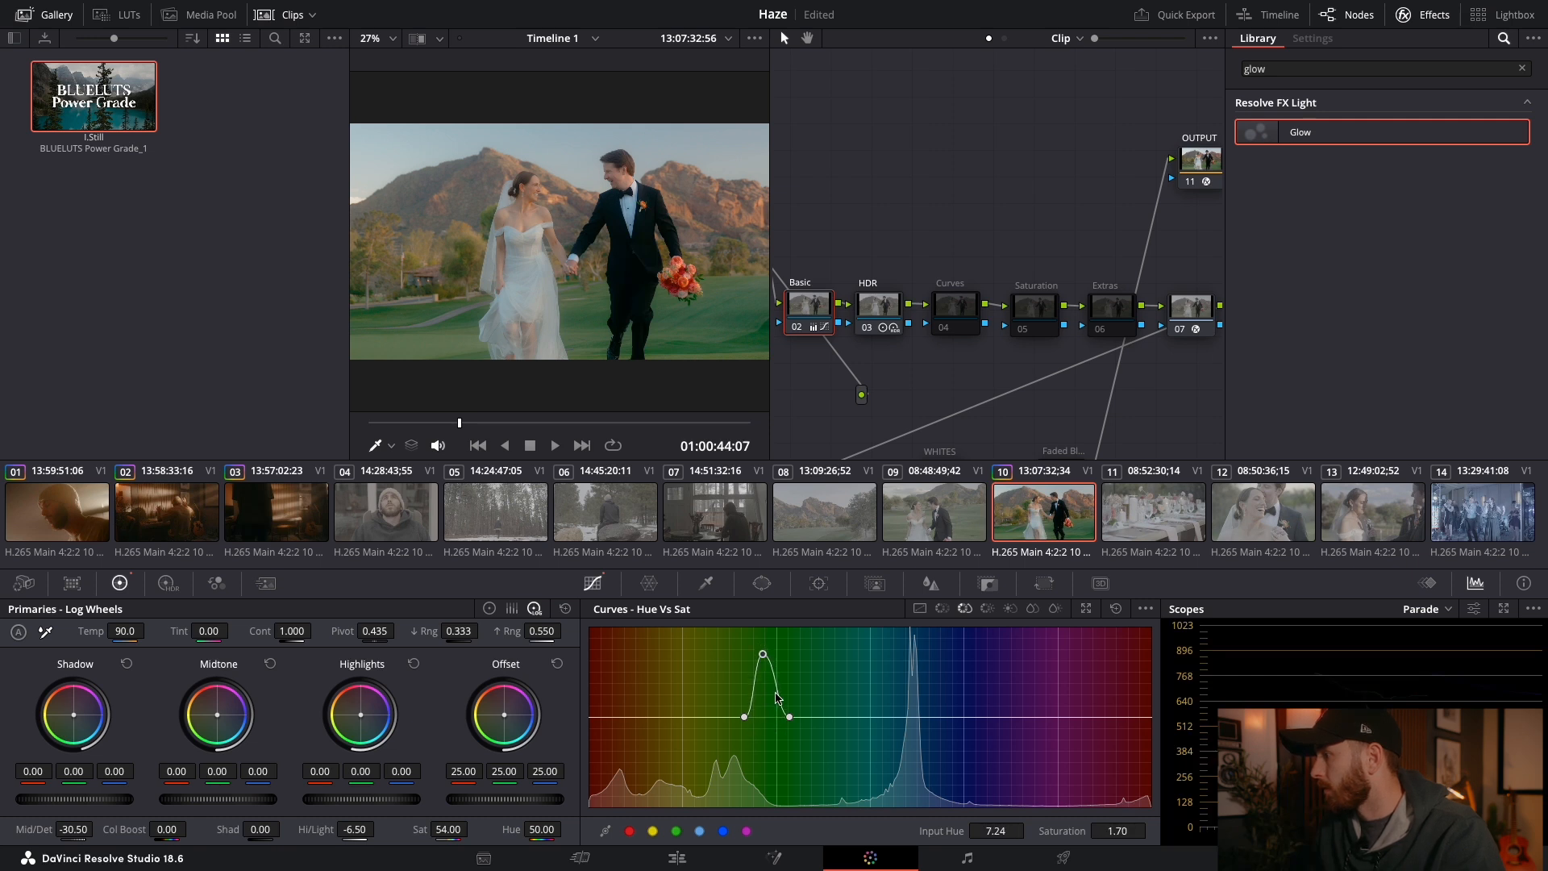
drag(789, 716, 795, 673)
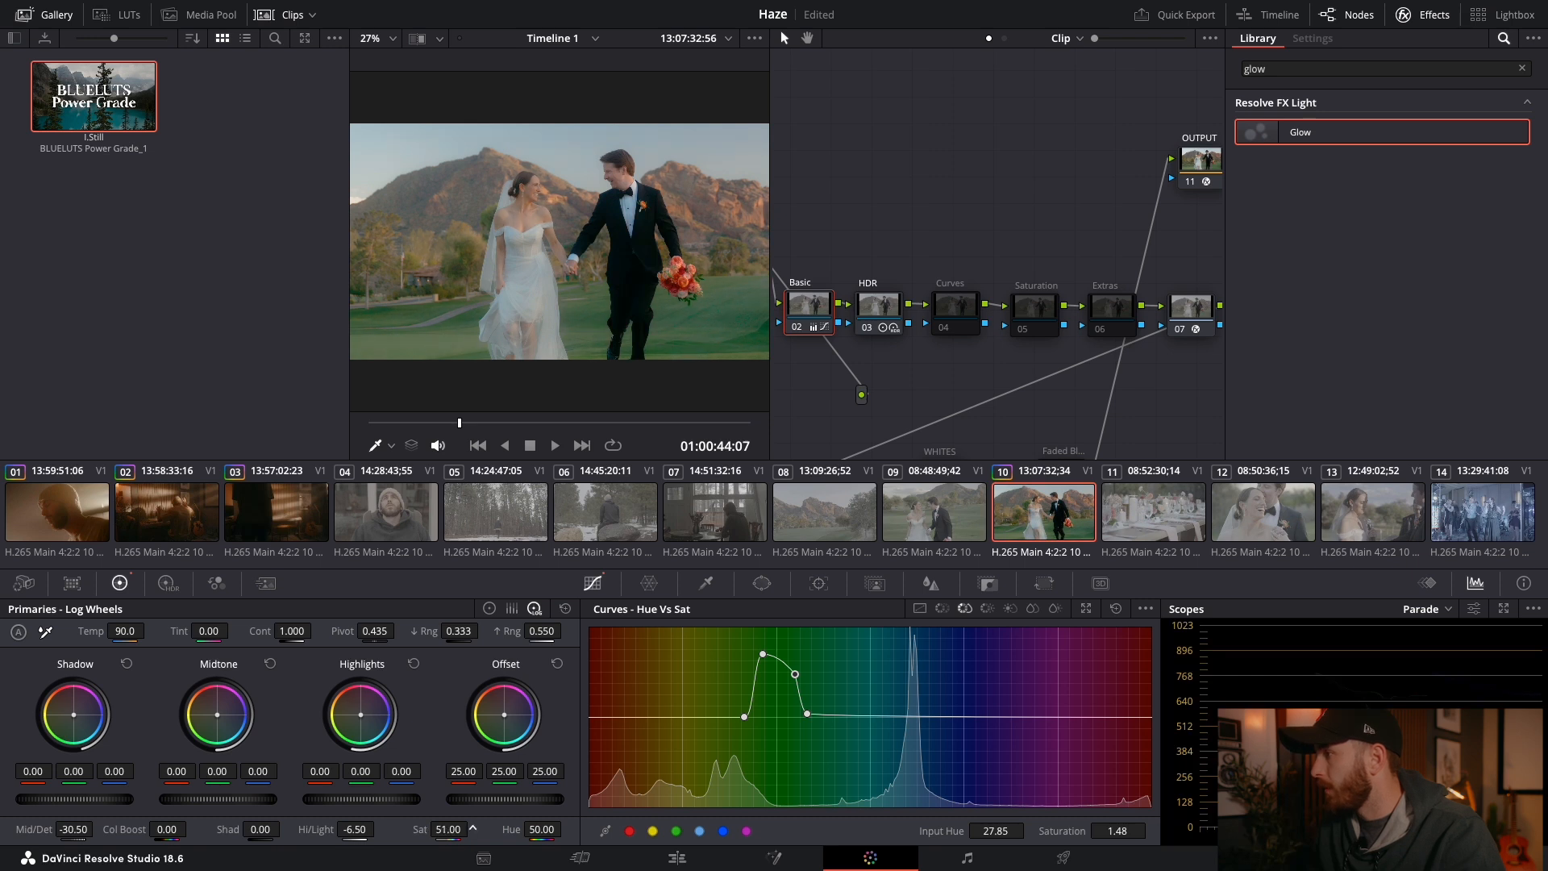
drag(473, 828, 478, 829)
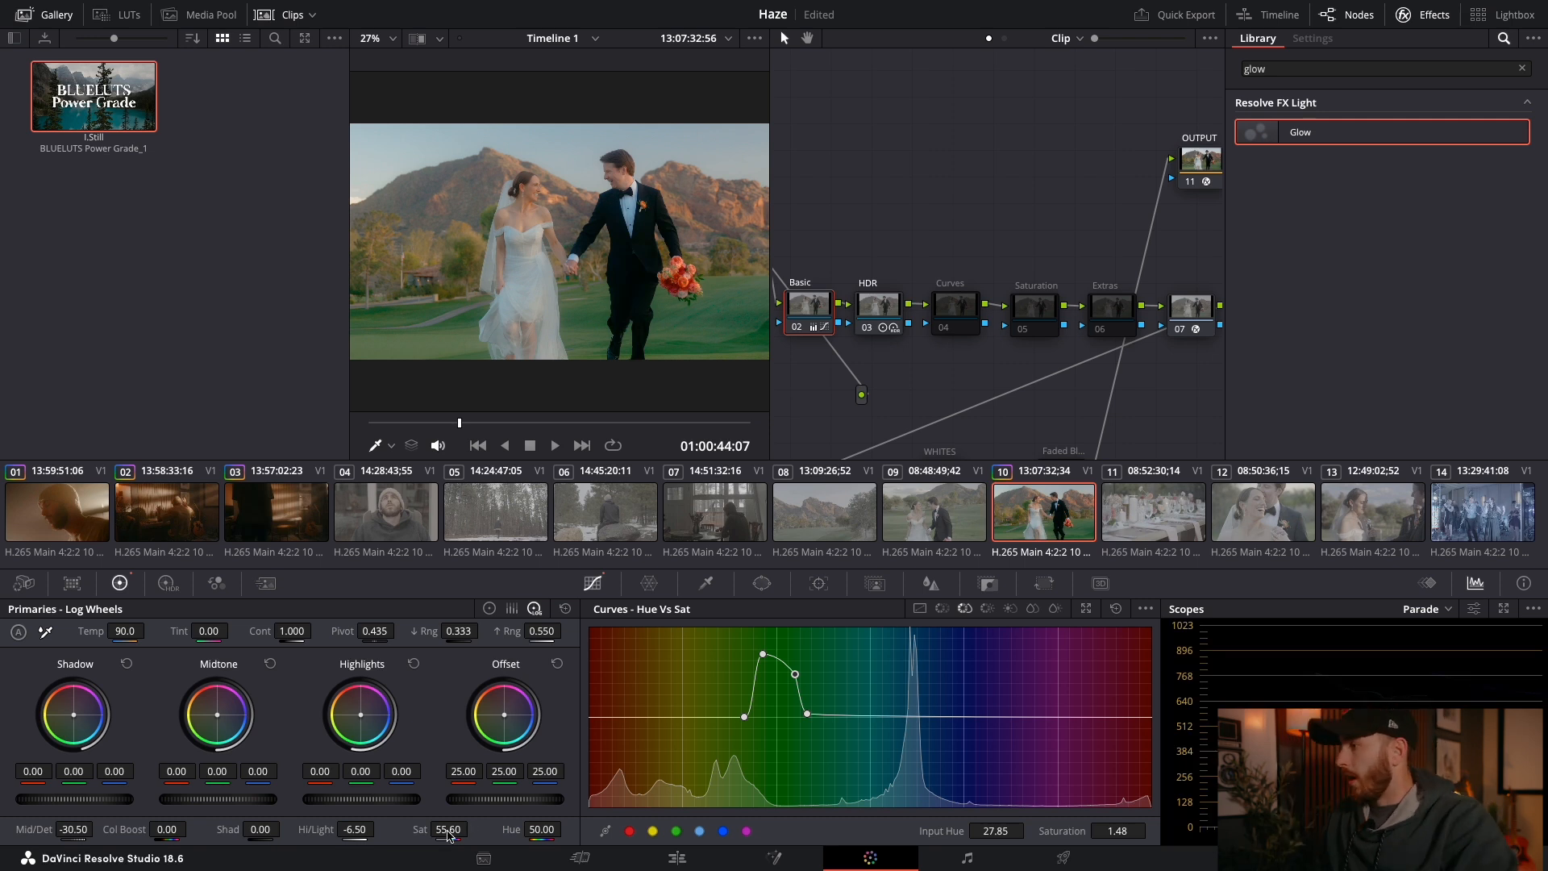
Step: Play clip 10 from near its start to review the grade in motion
drag(458, 422, 398, 423)
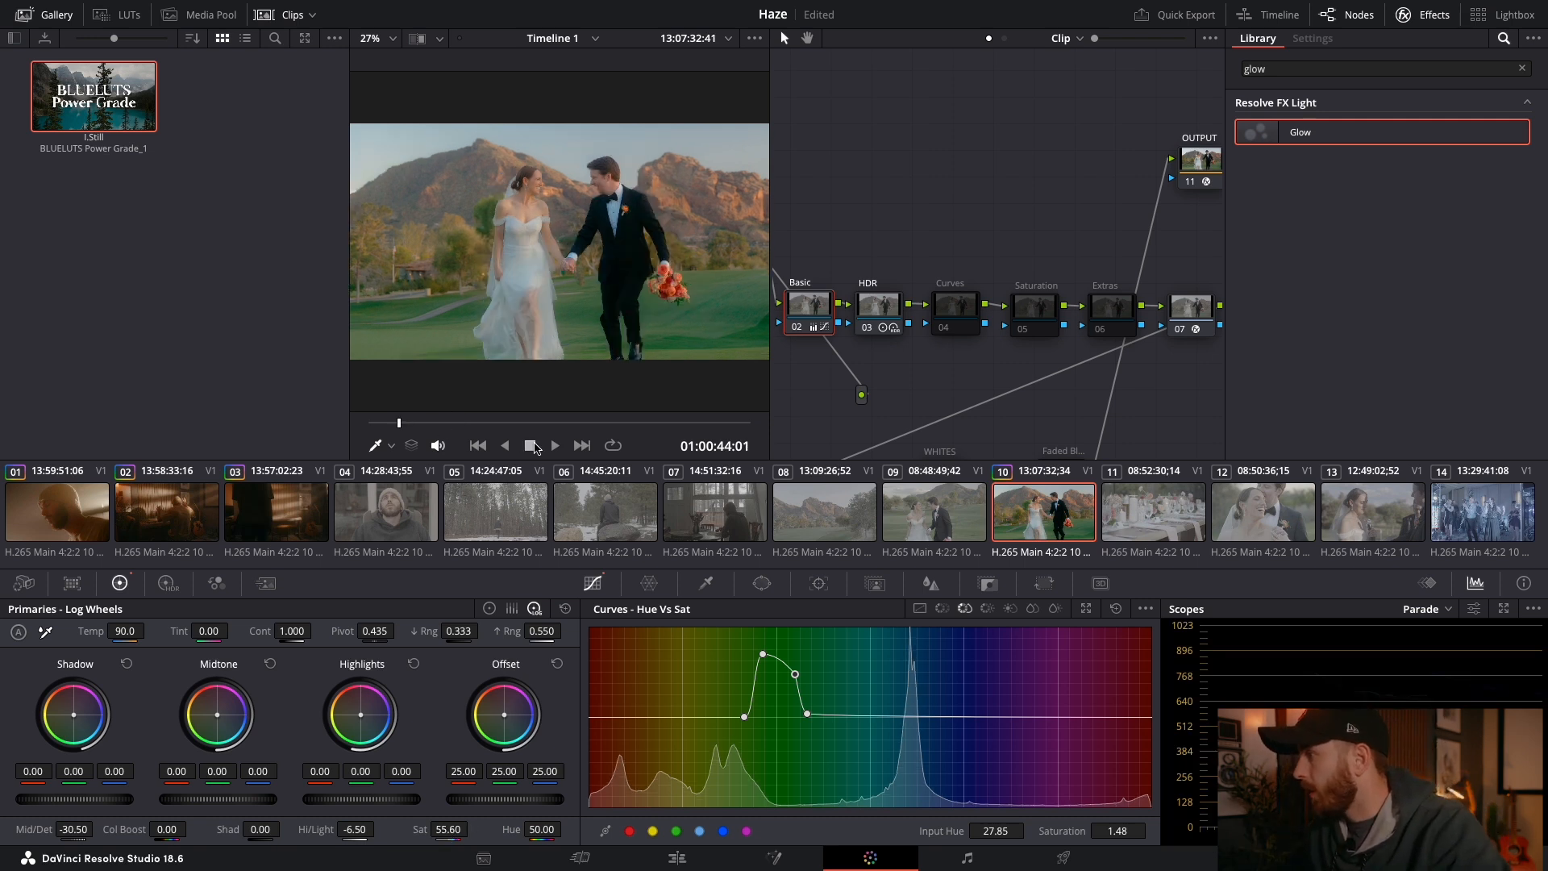
key(space)
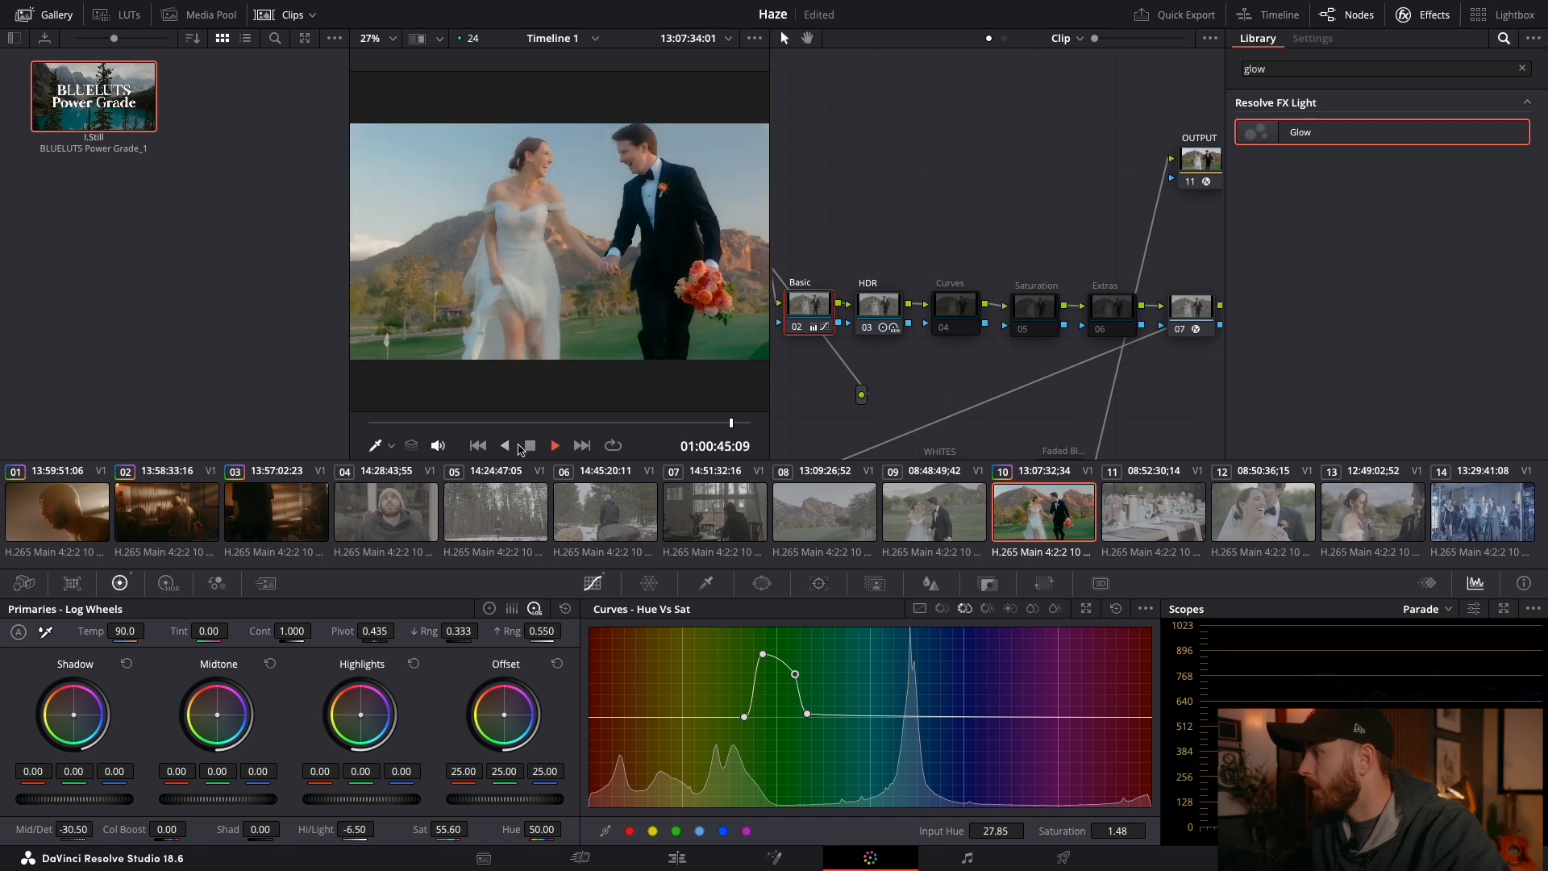
key(space)
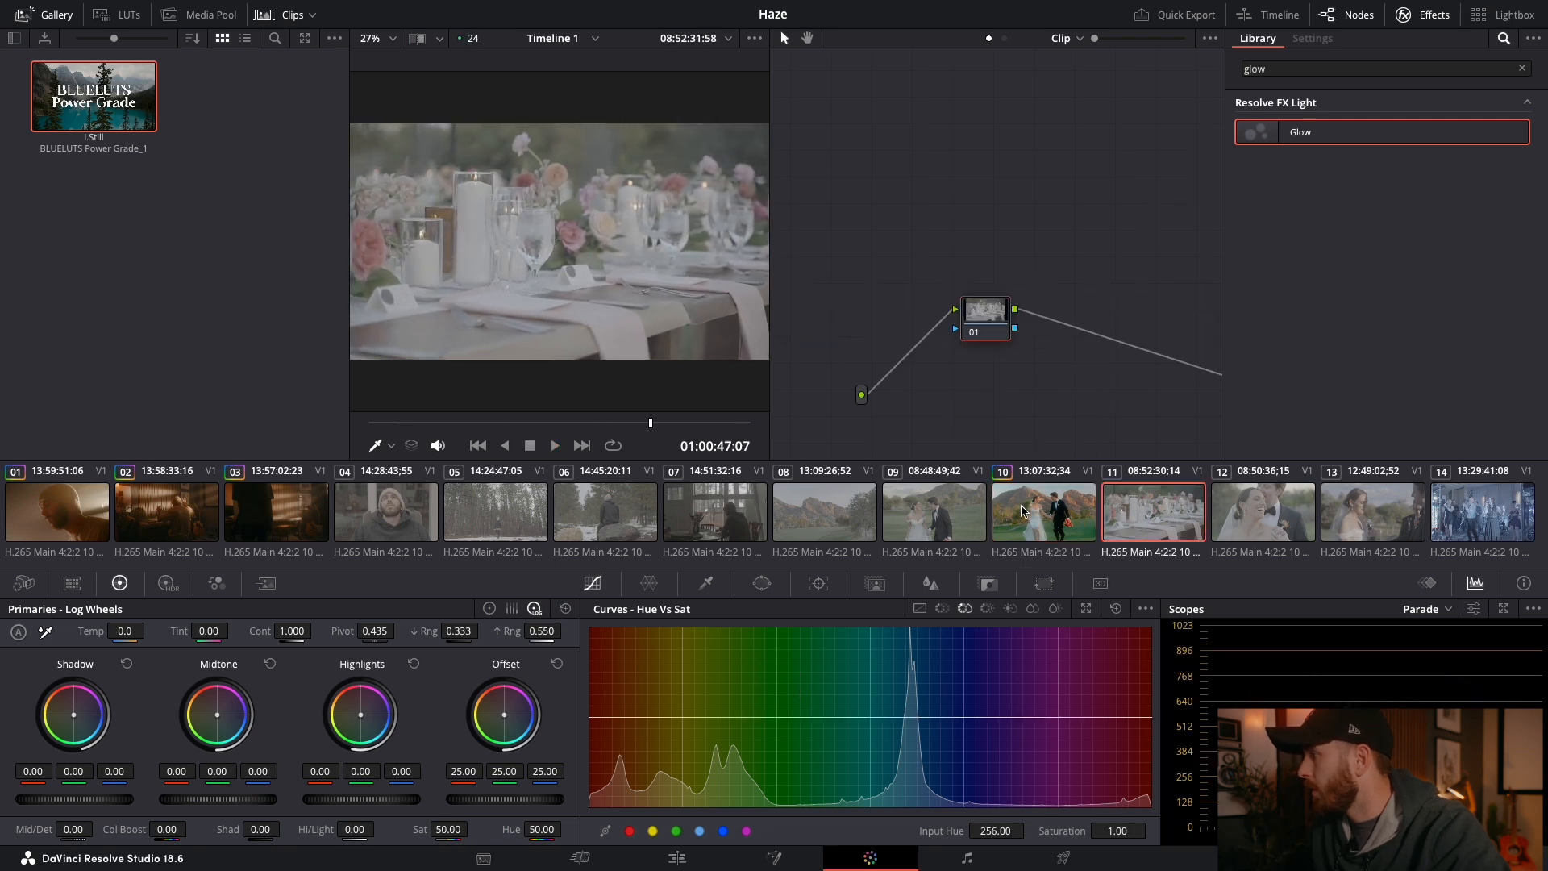
Step: Return to clip 10 and set its Basic node's contrast to 1.024 while viewing a frame near the clip's end
click(1014, 534)
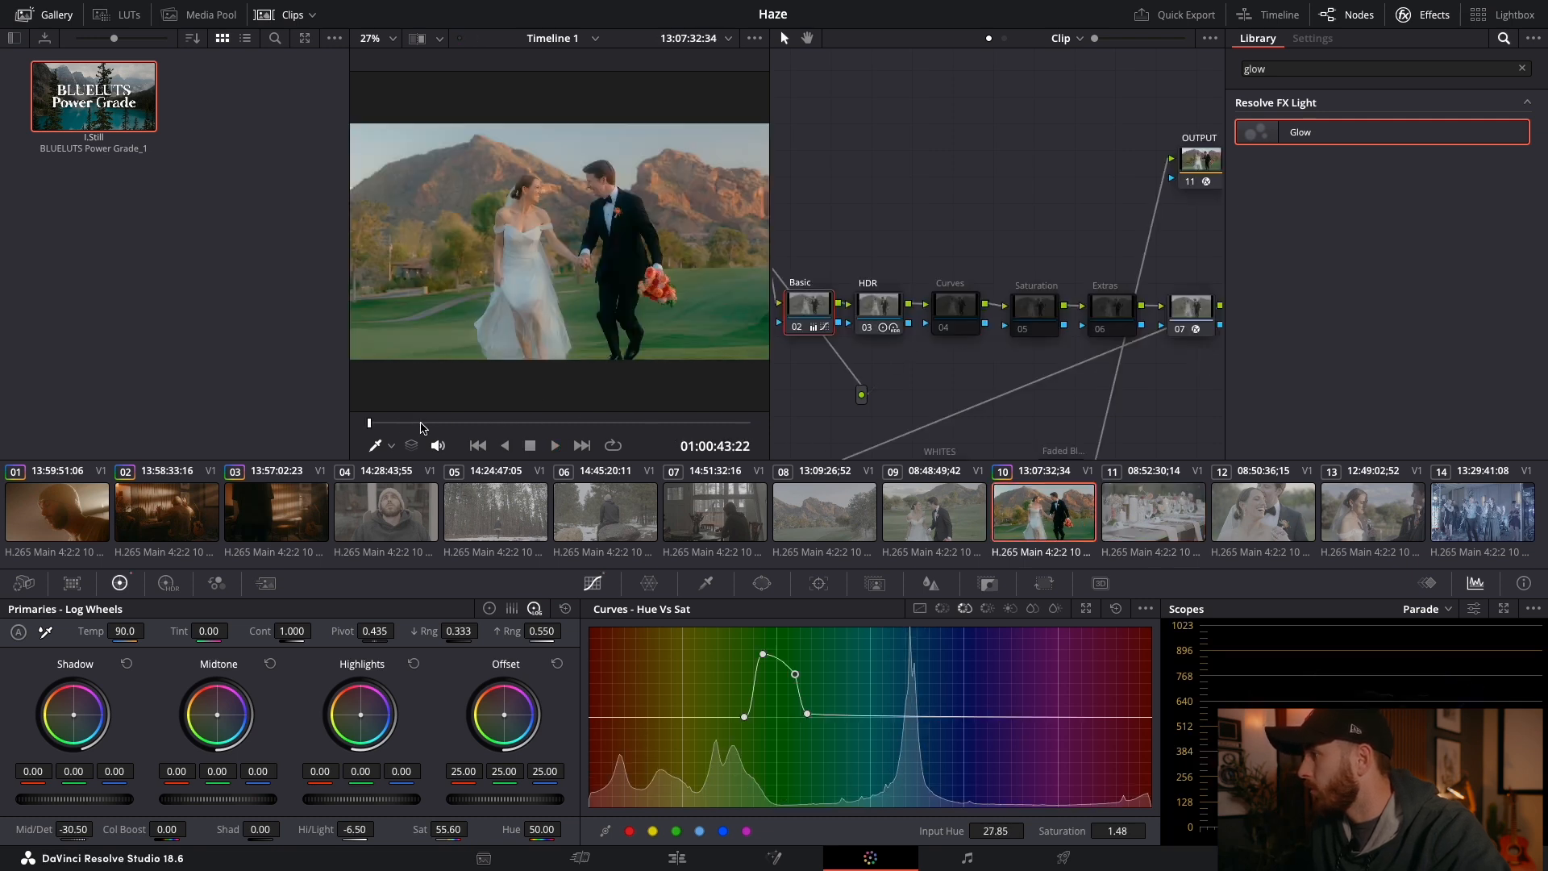
click(594, 423)
drag(598, 424, 670, 423)
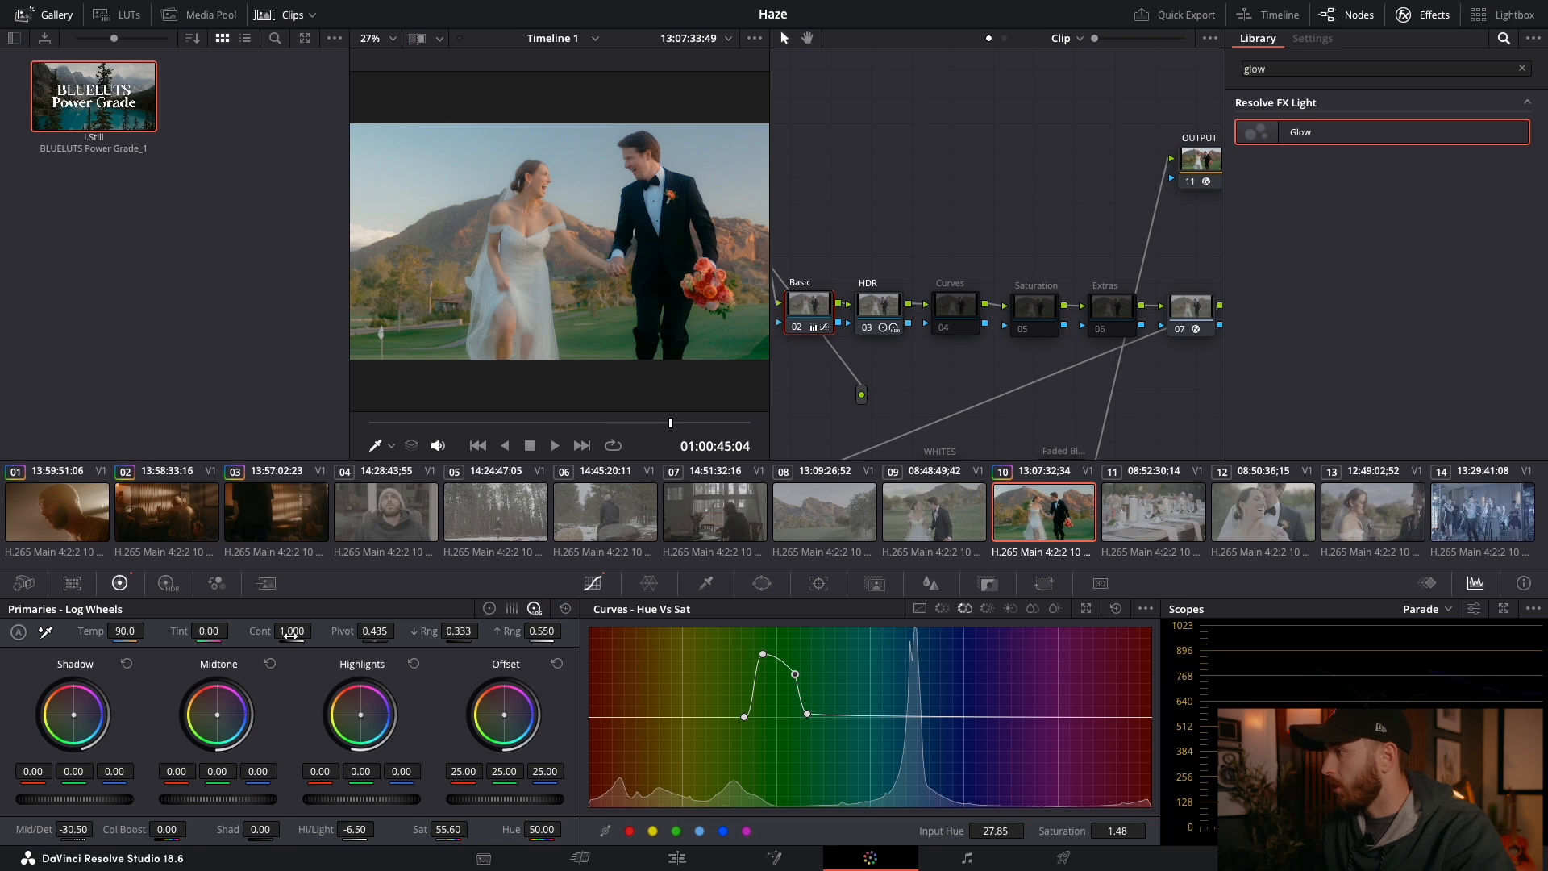
drag(291, 631, 323, 631)
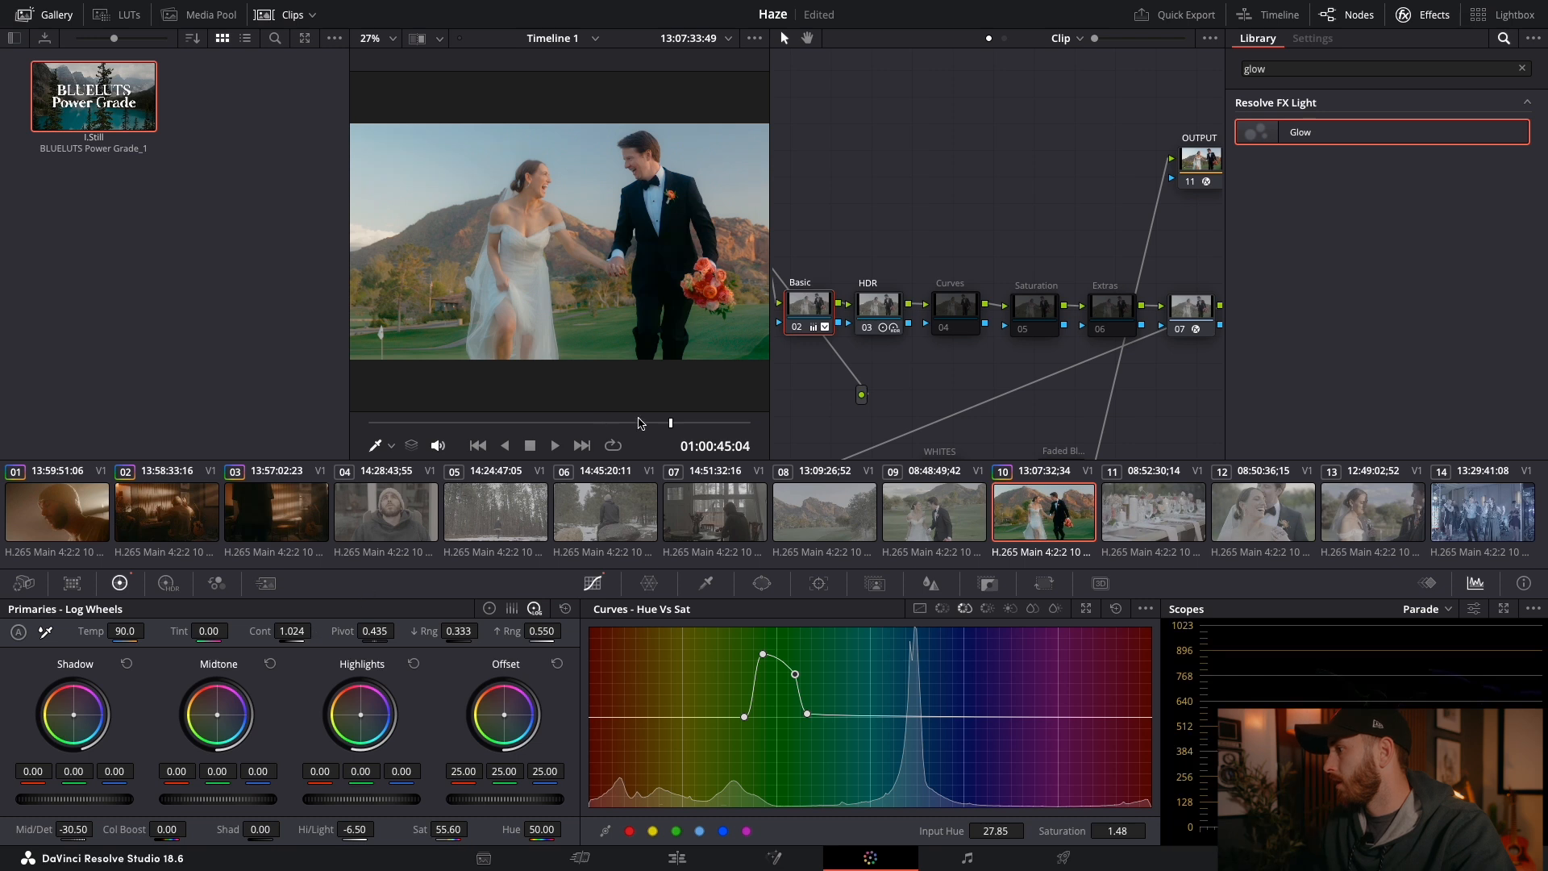
Step: Move to the middle of clip 10 and bypass and restore its grades to check the finished look
mouse_move(653, 424)
mouse_down()
mouse_move(516, 447)
mouse_move(566, 446)
mouse_up()
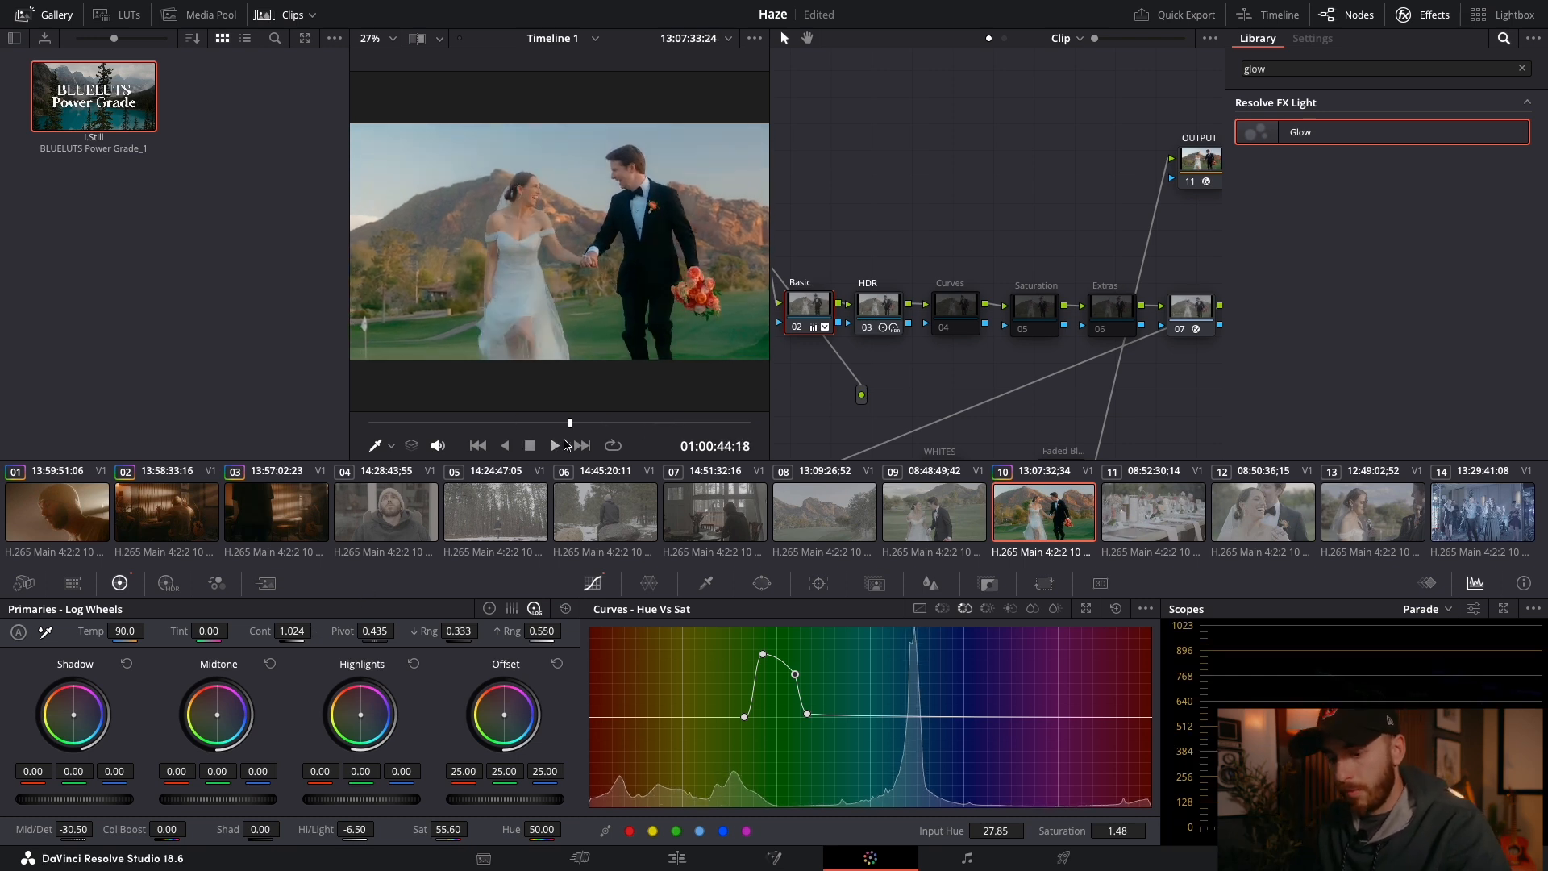
key(shift+d)
key(shift+d)
key(shift+d)
key(shift+d)
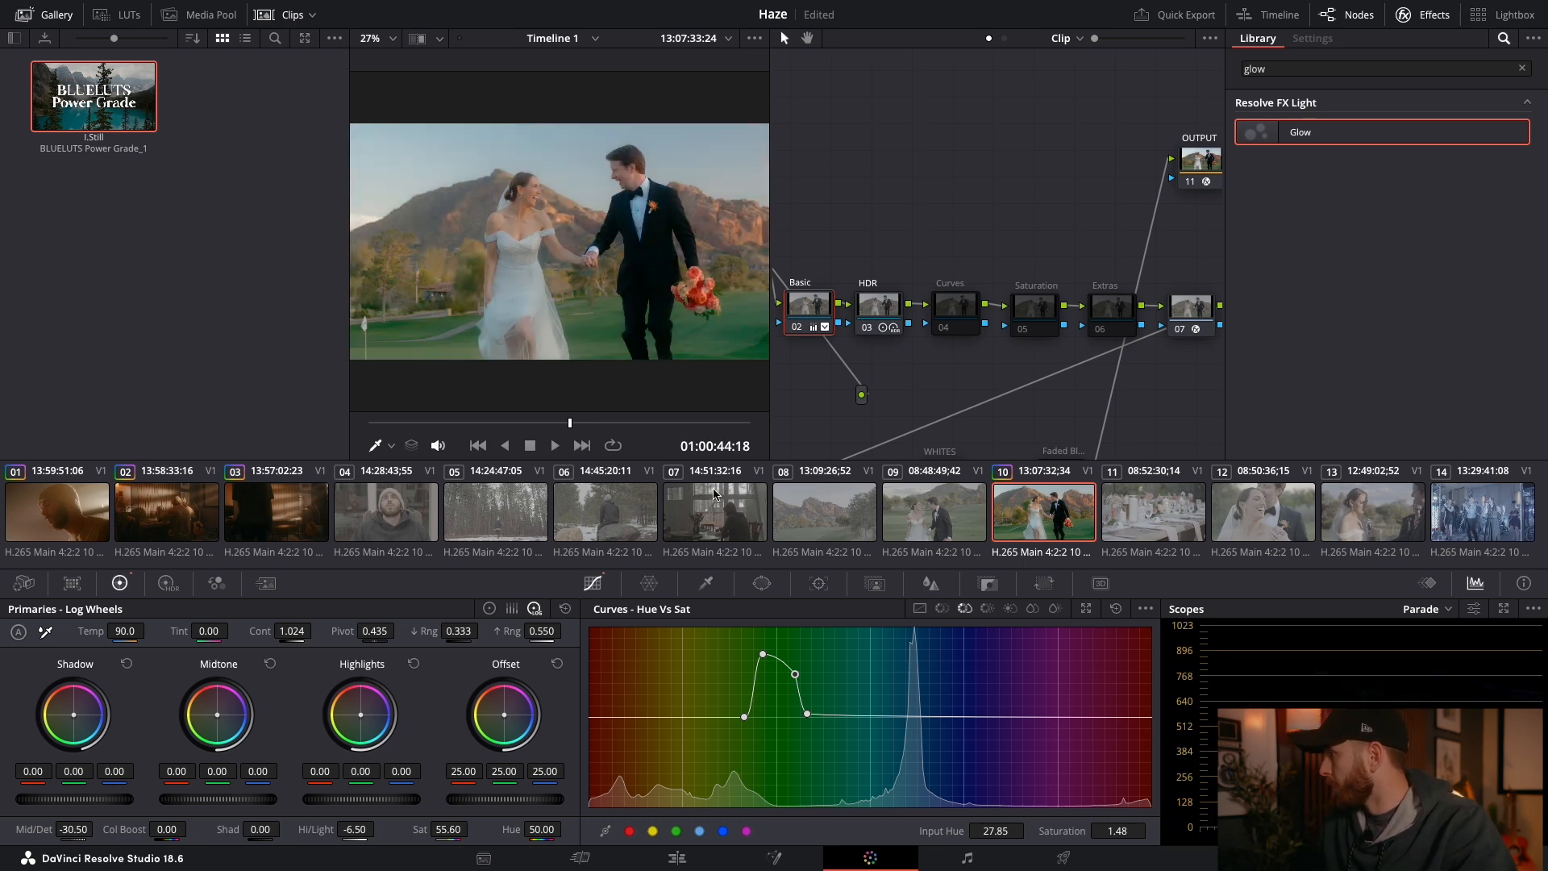
Step: Copy clip 10's grade onto clip 9 and view a frame partway through clip 9
click(958, 519)
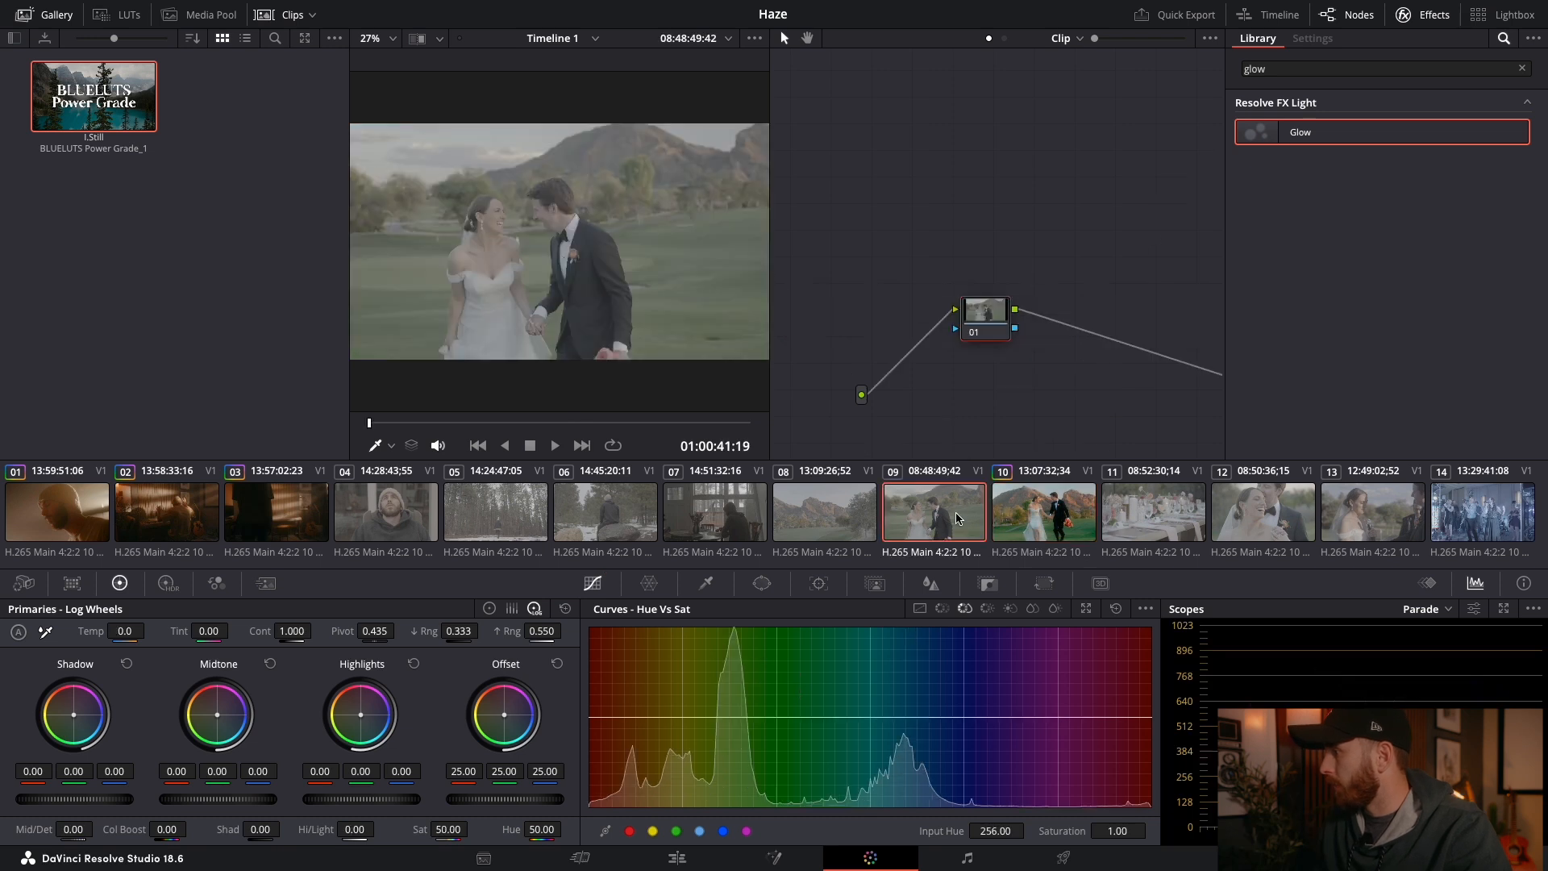
middle_click(1059, 511)
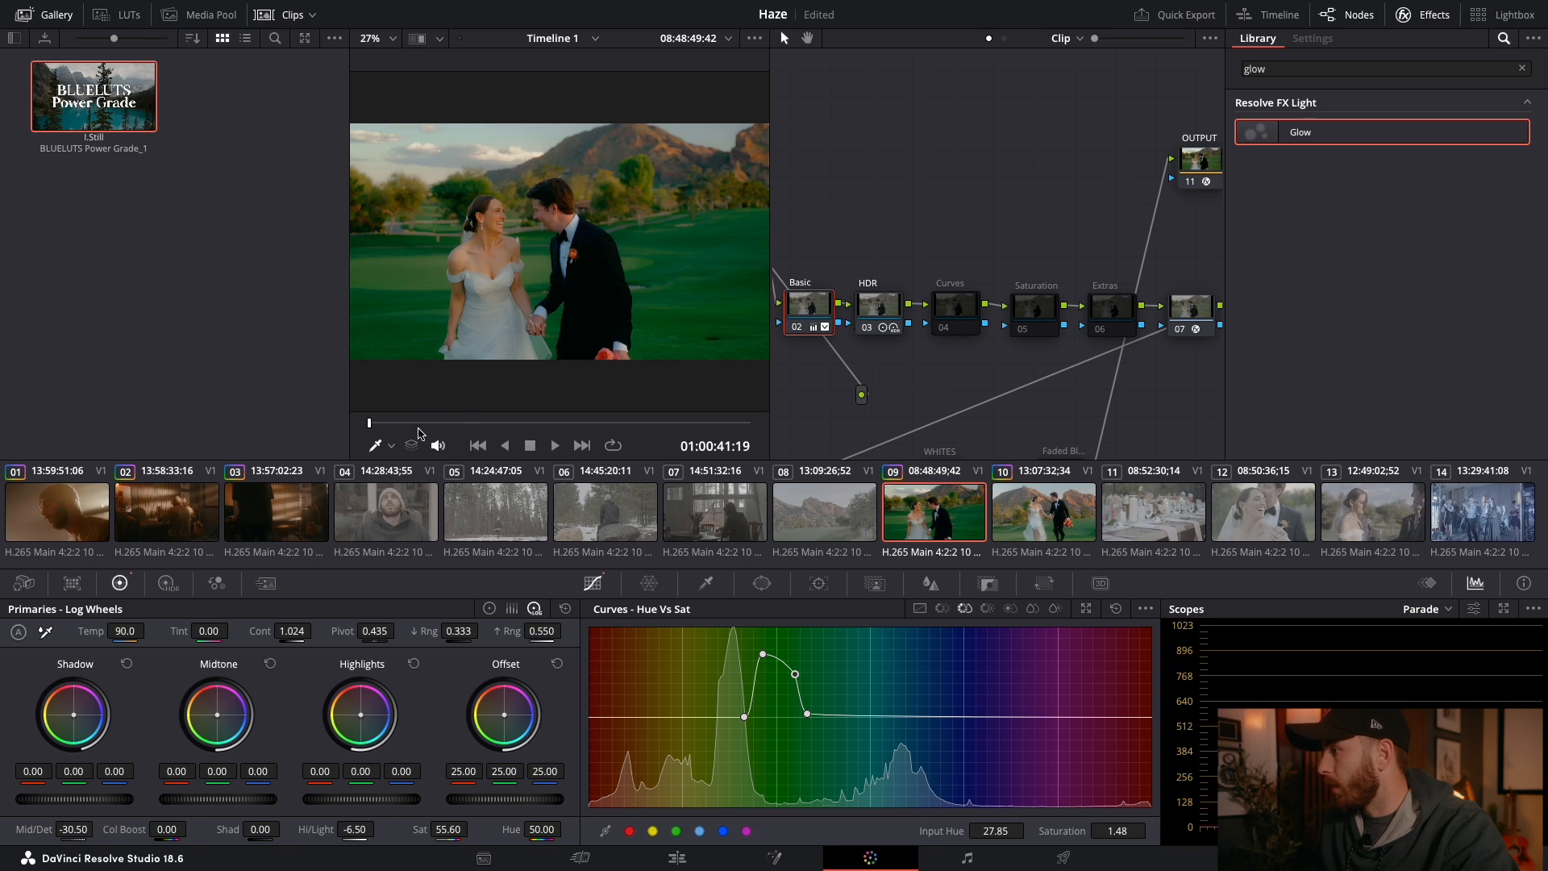
click(483, 424)
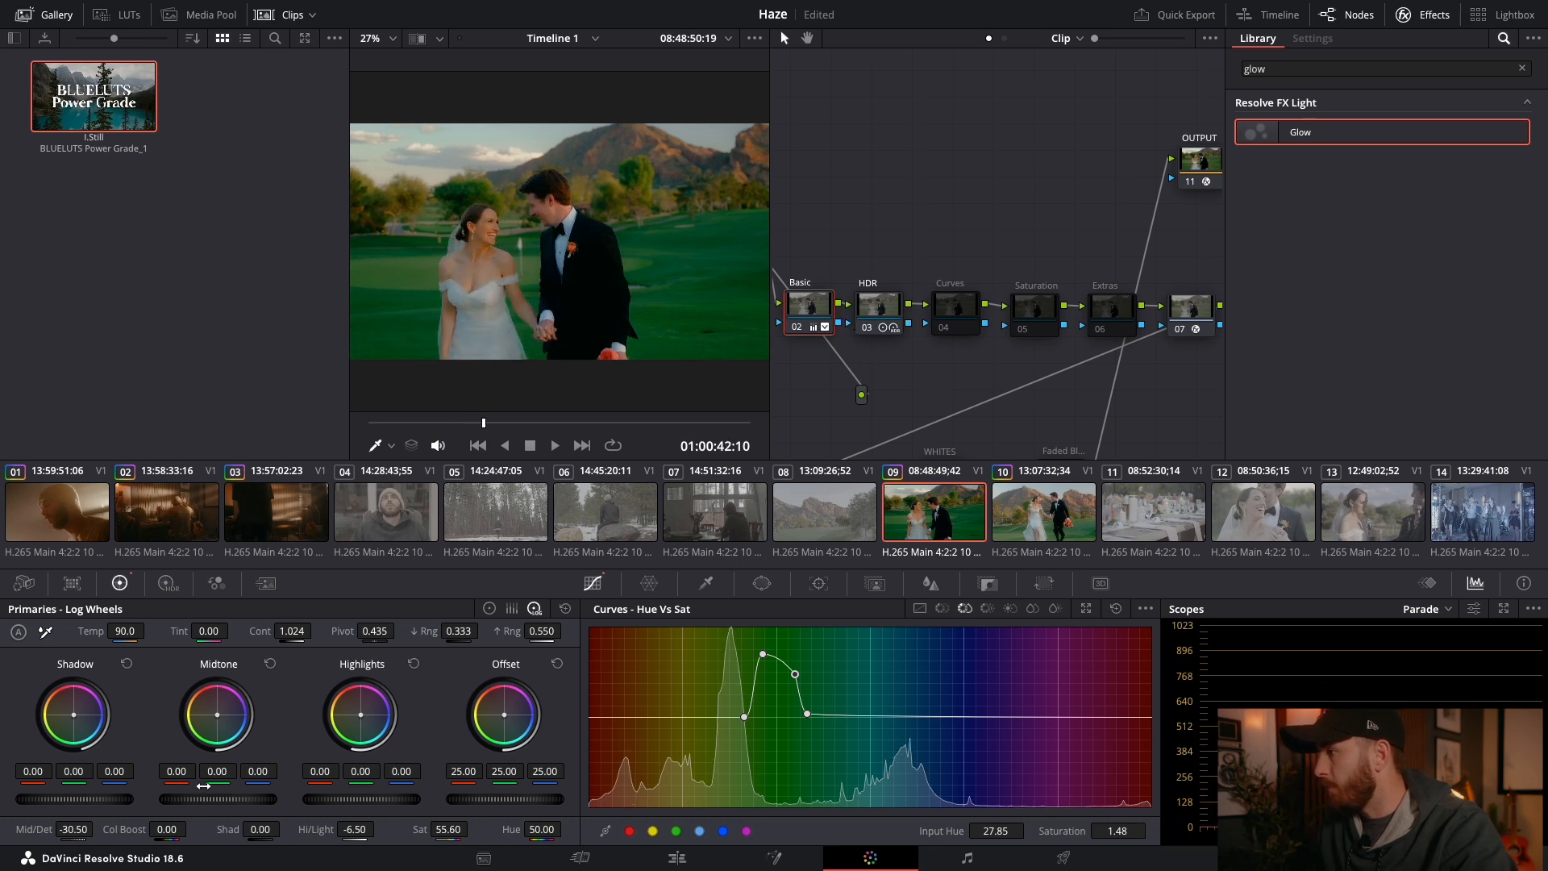
Step: Set clip 9's Basic node to Lift 0.00, Gamma 0.02, Gain 1.04 and Contrast 0.988
mouse_move(211, 799)
mouse_down()
mouse_move(242, 800)
mouse_move(228, 804)
mouse_up()
click(489, 609)
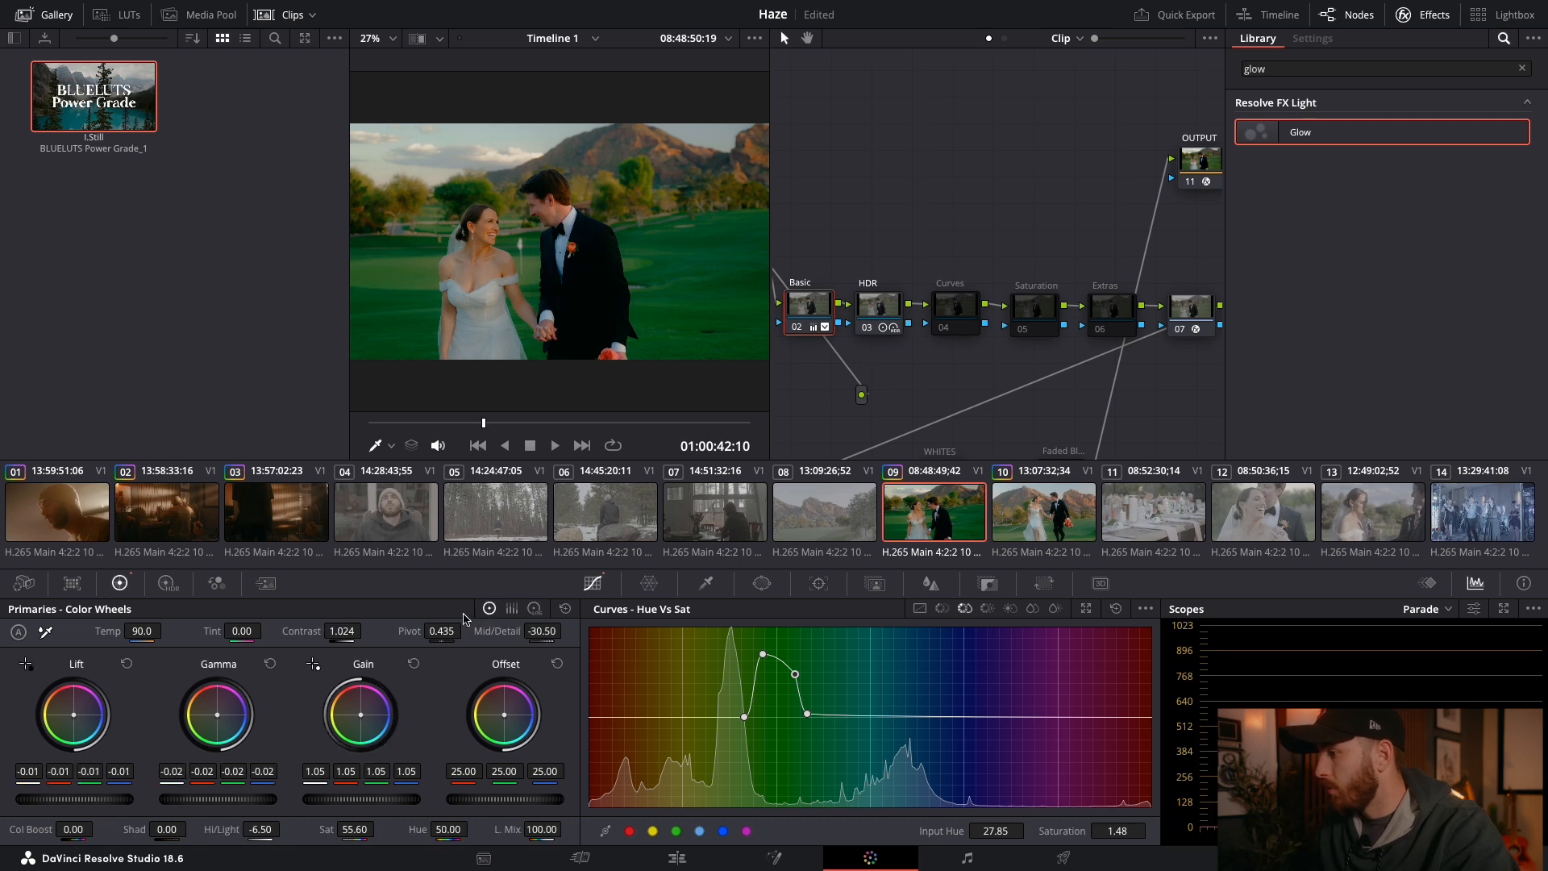
drag(212, 799, 198, 799)
drag(95, 803, 87, 804)
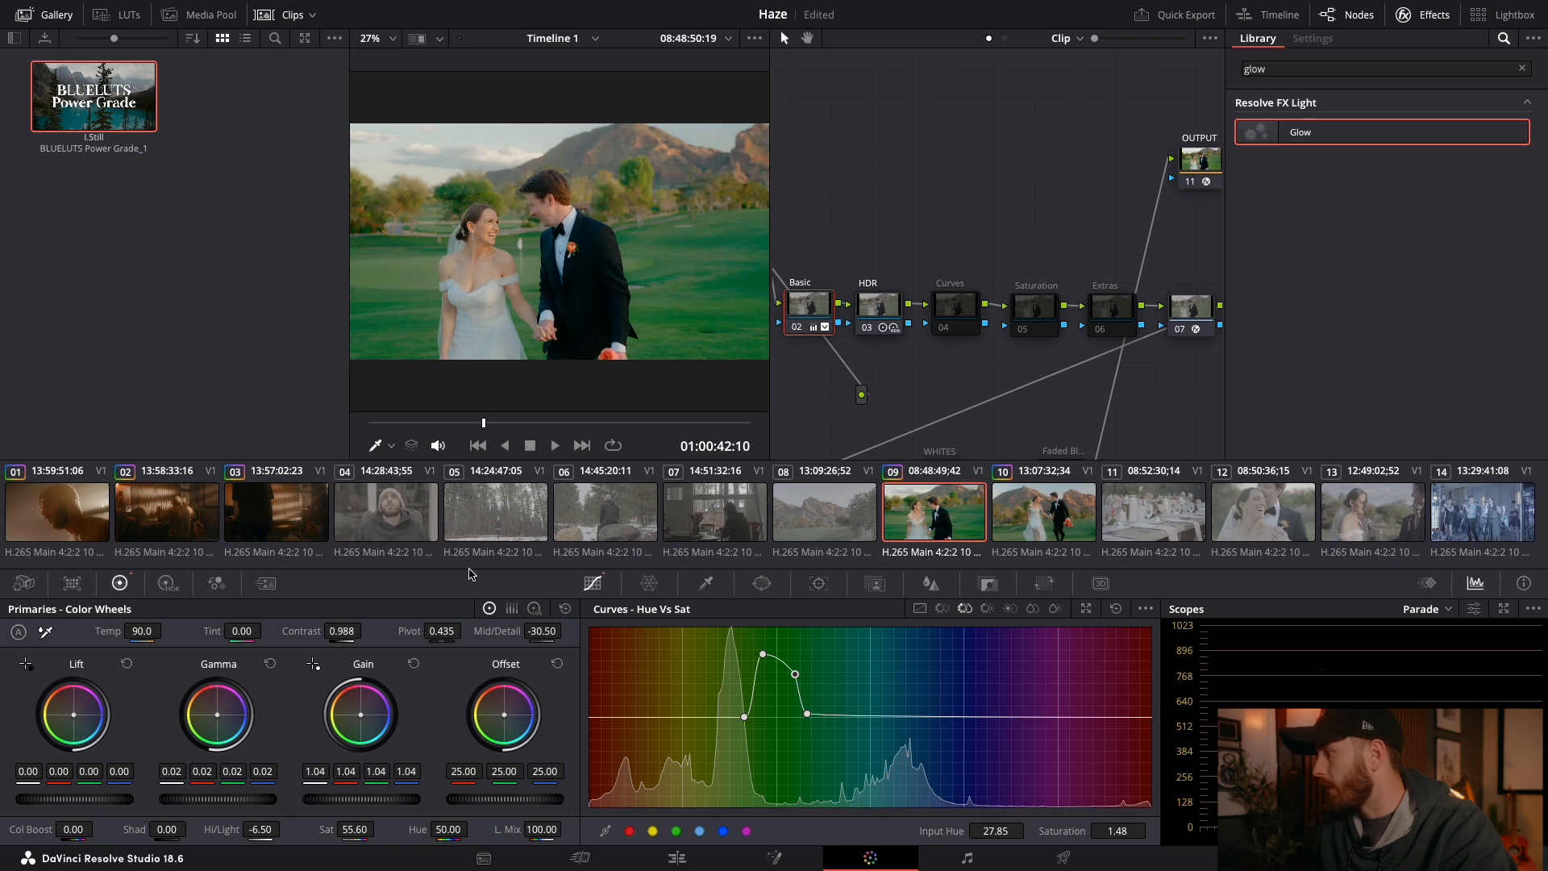
Step: Compare clip 9 with clip 10, and set clip 9's Basic node to Saturation 60 and Temp 170
click(1046, 520)
click(952, 517)
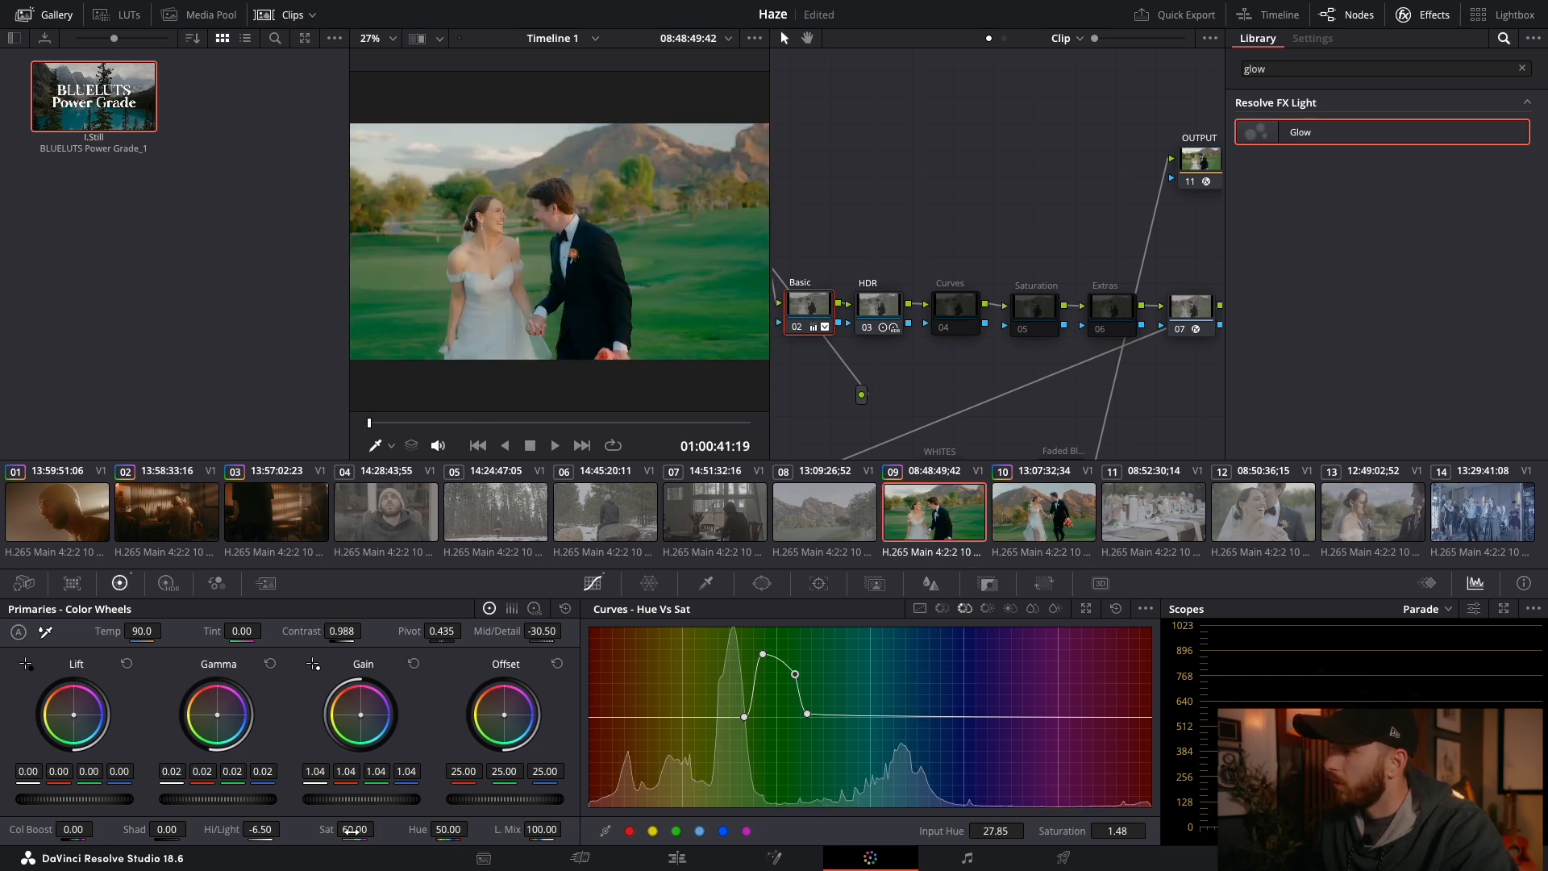
drag(141, 630, 167, 629)
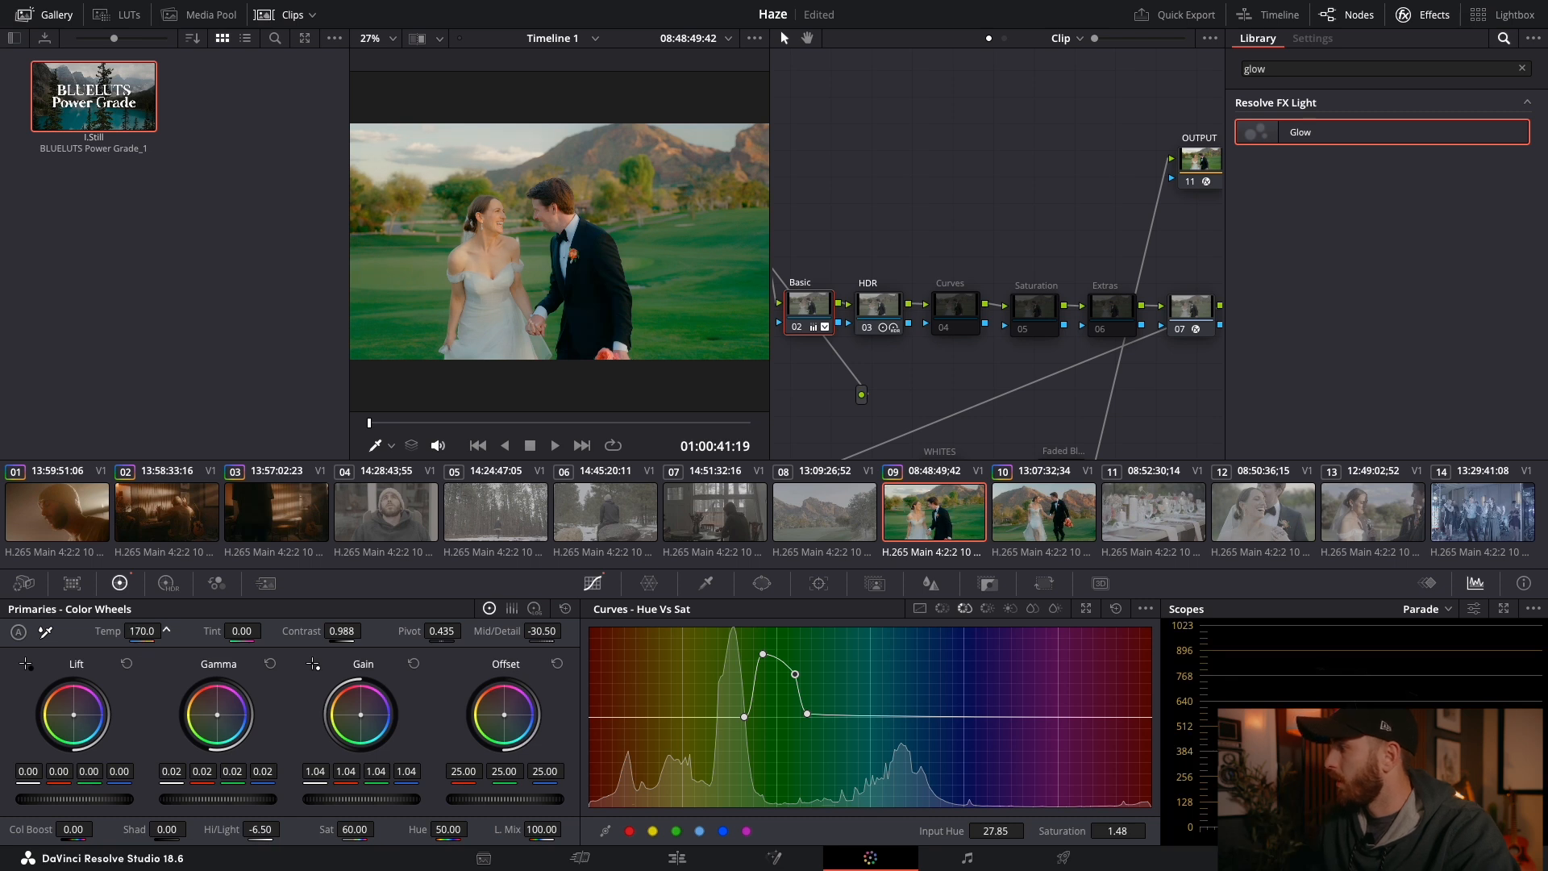
Step: Switch back and forth between clips 9 and 10 to check how well their grades match
click(1035, 503)
click(973, 508)
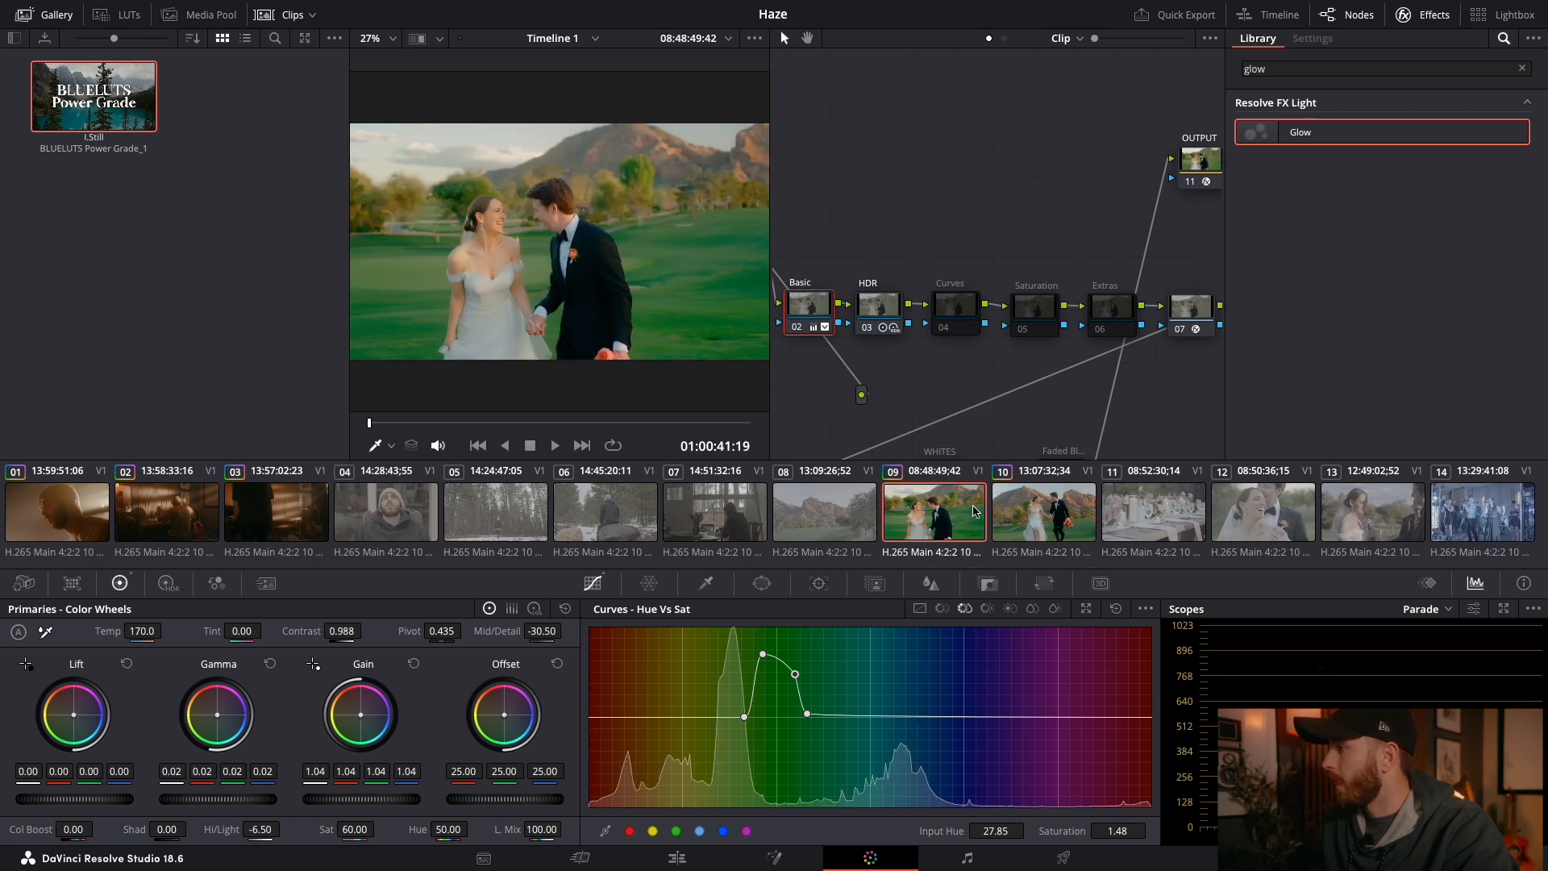
click(1026, 510)
click(946, 522)
click(1027, 522)
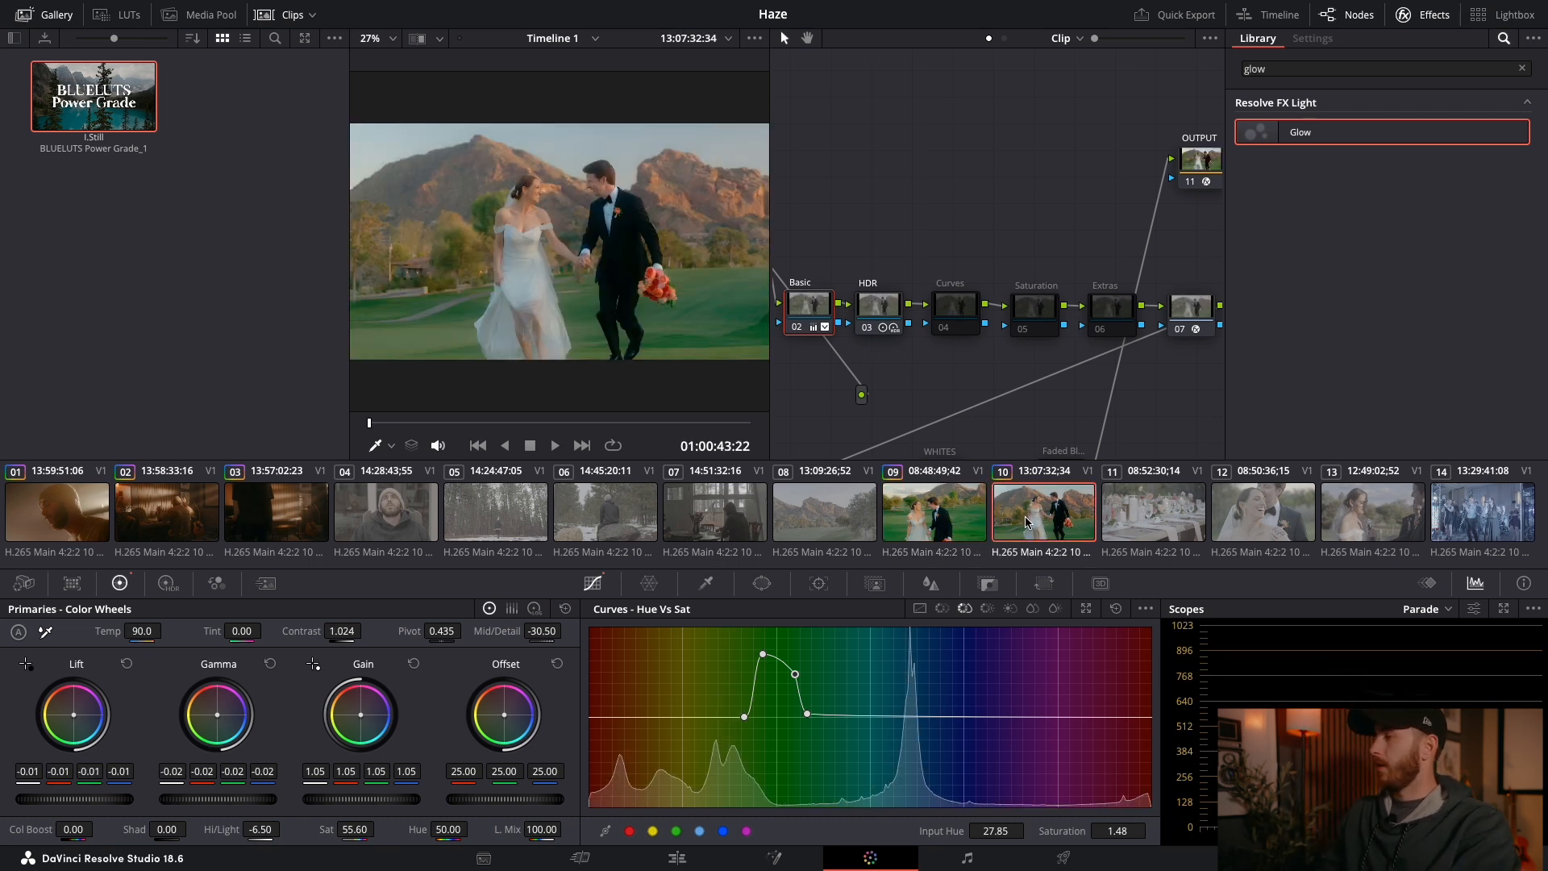
click(939, 520)
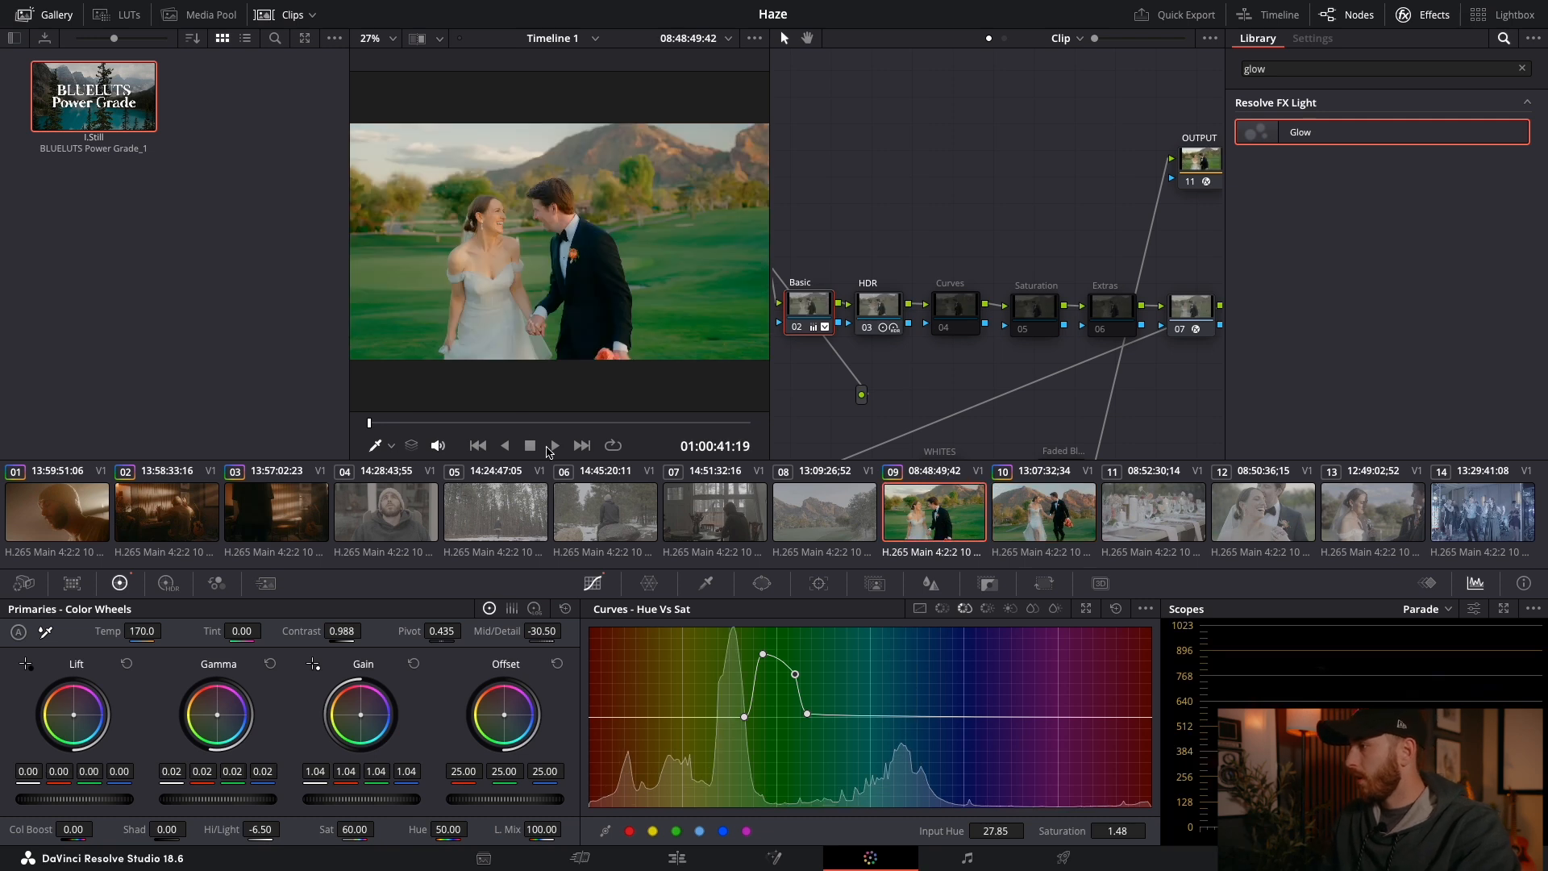
Step: Play clip 9 to its end, and bypass and restore its grades to compare before and after
click(555, 446)
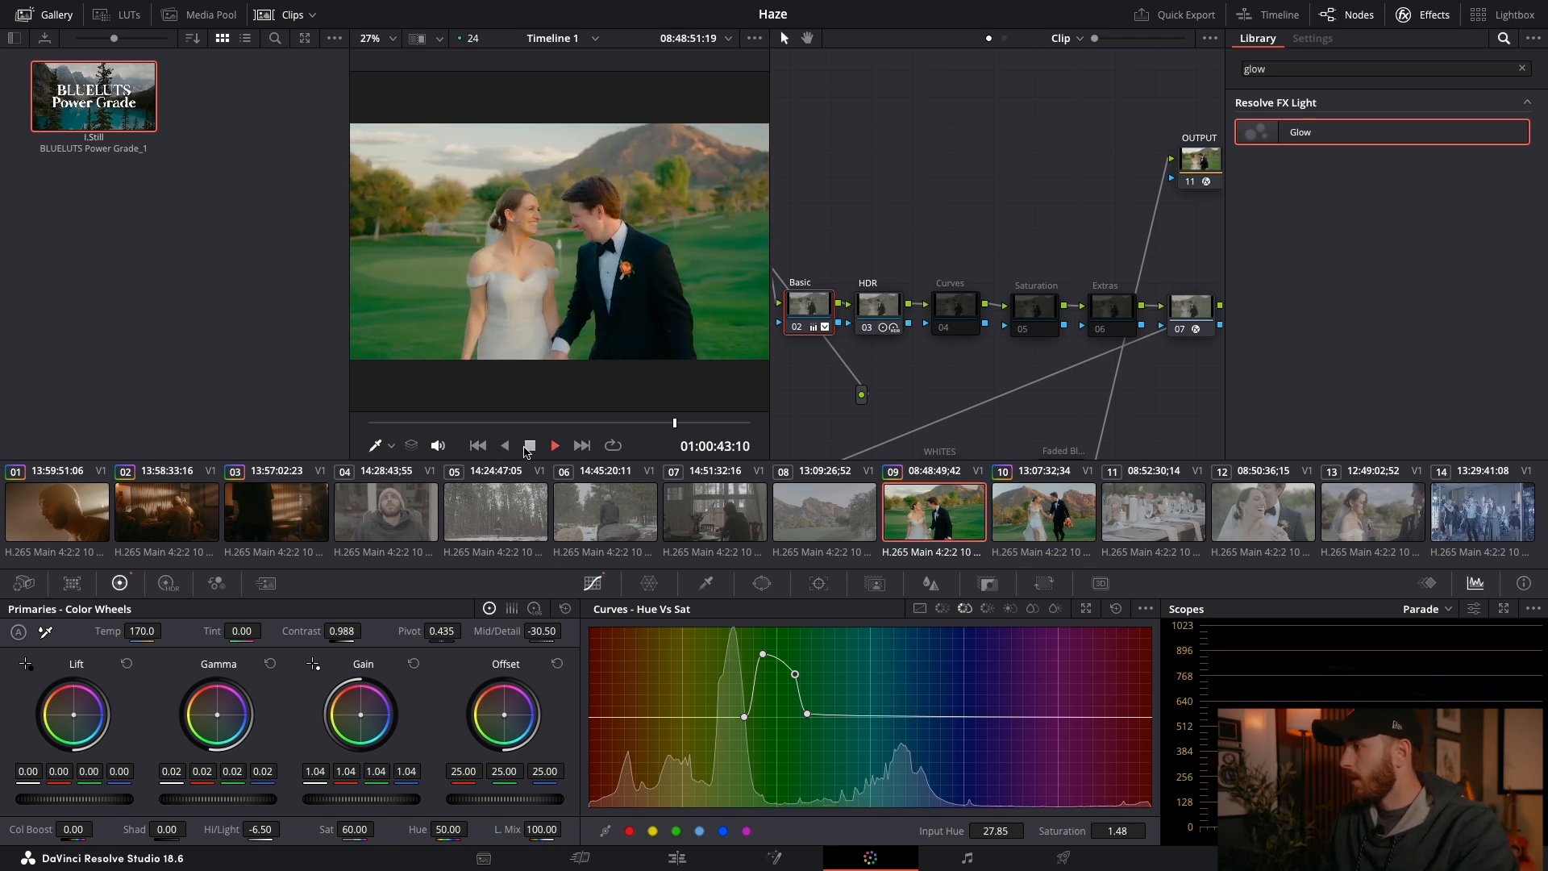
click(528, 447)
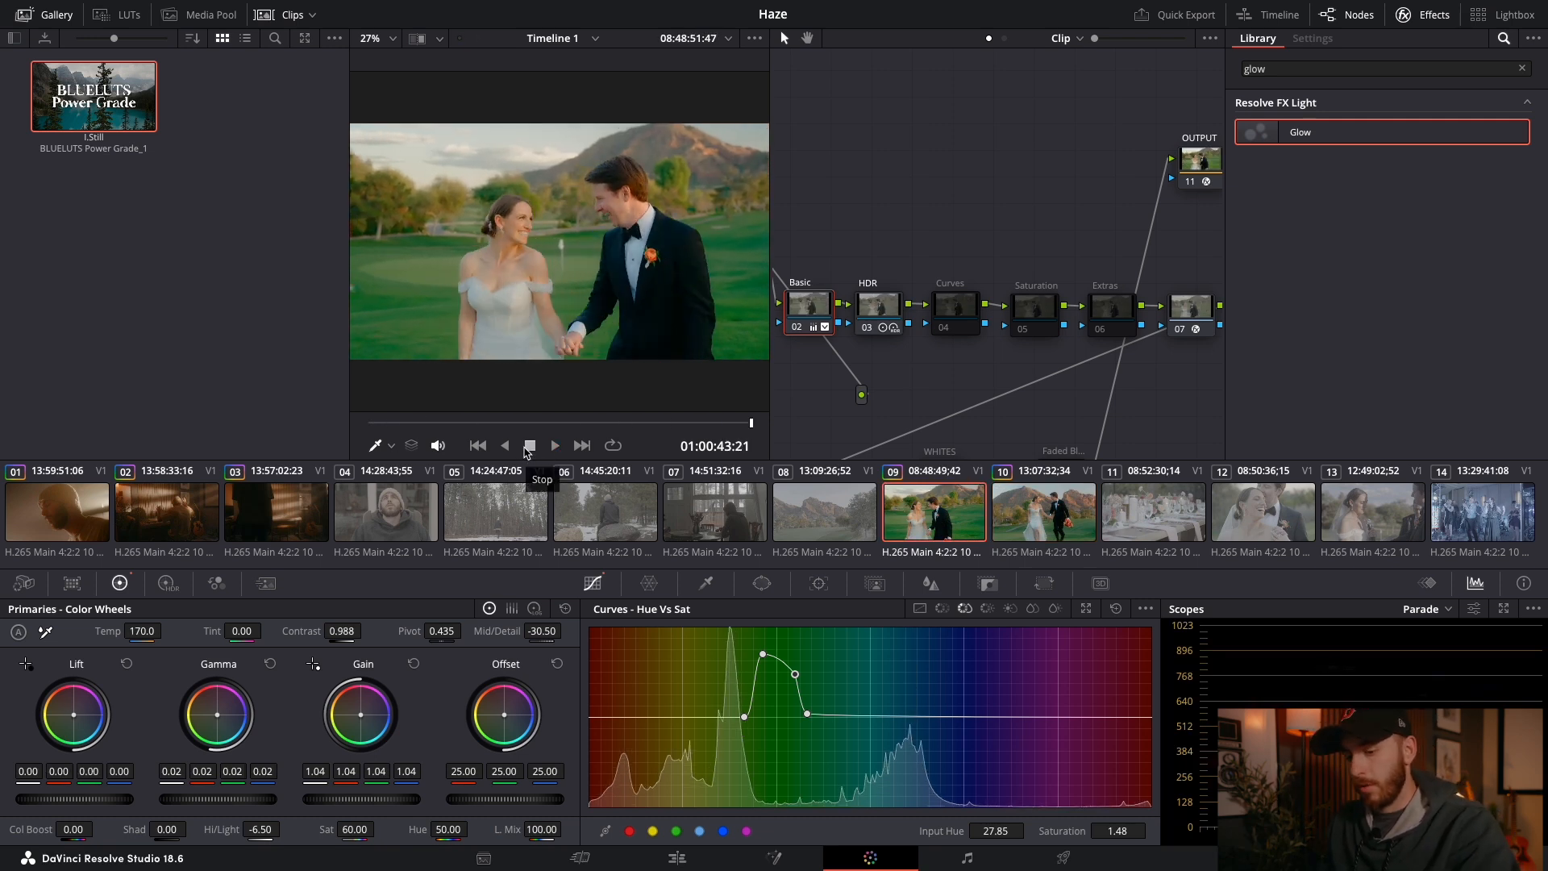
key(shift+d)
key(shift+d)
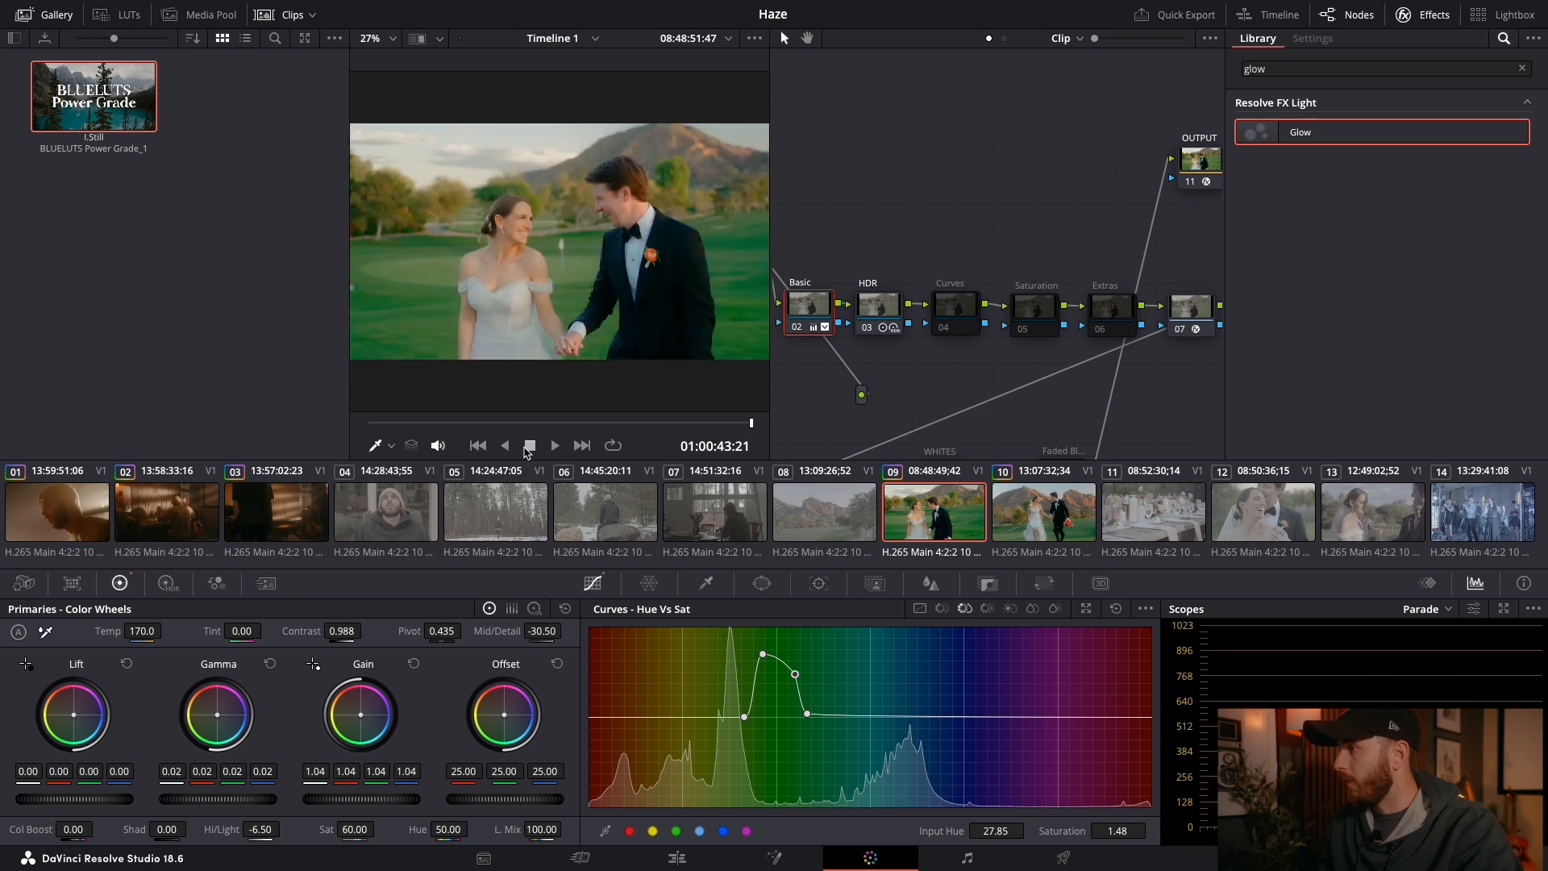
key(shift+d)
key(shift+d)
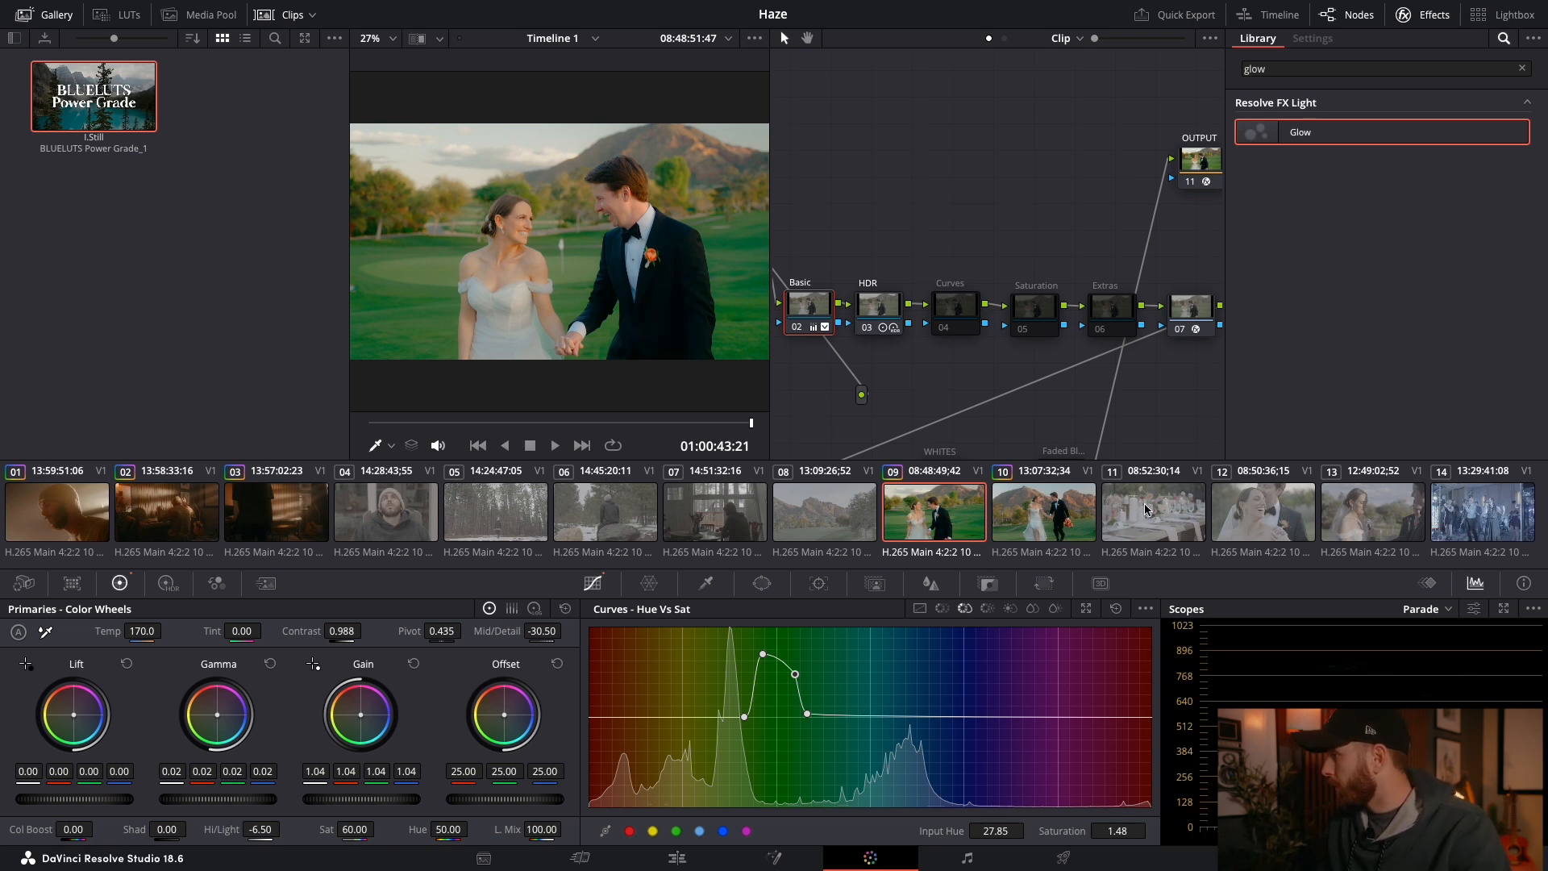
Step: Copy clip 9's grade to clip 12, and set its Basic node to Lift 0.00, Gamma -0.01, Gain 1.09 and Temp 210
click(1276, 519)
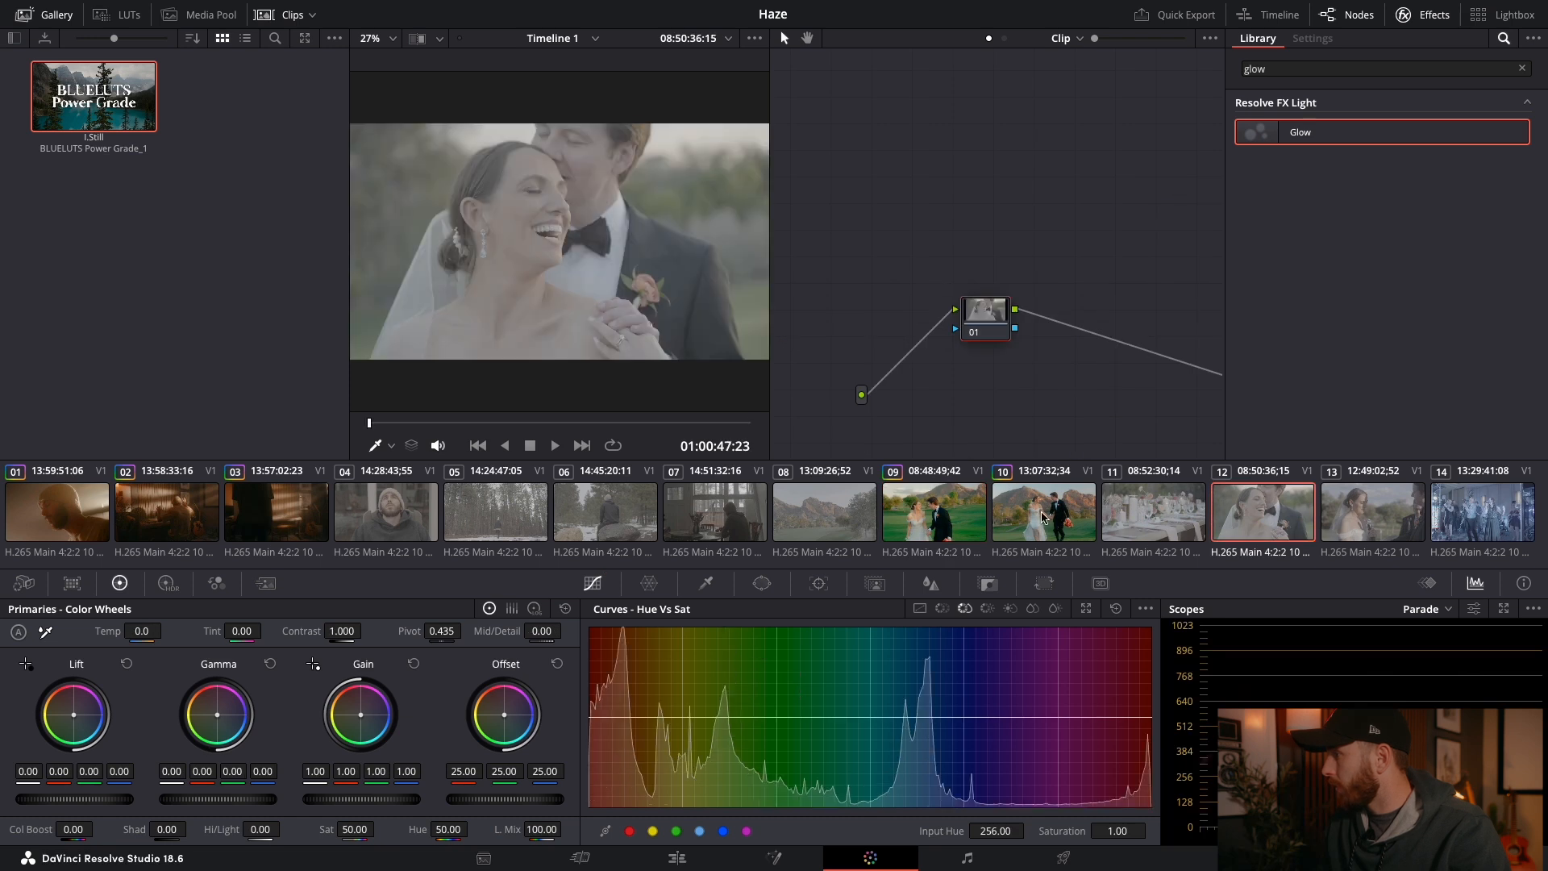
middle_click(957, 516)
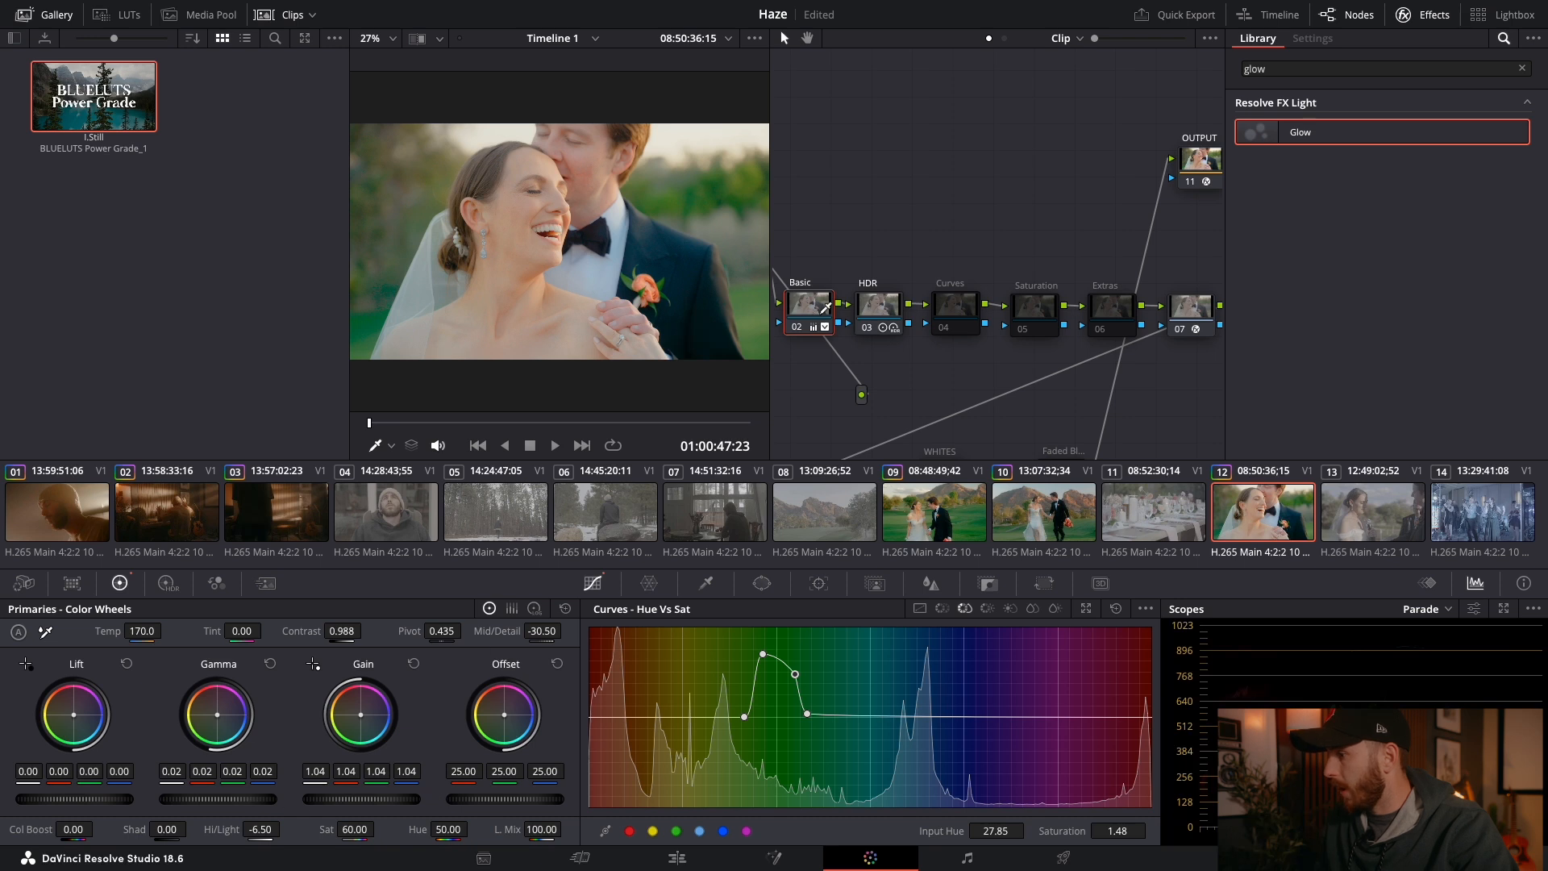
drag(251, 802, 226, 803)
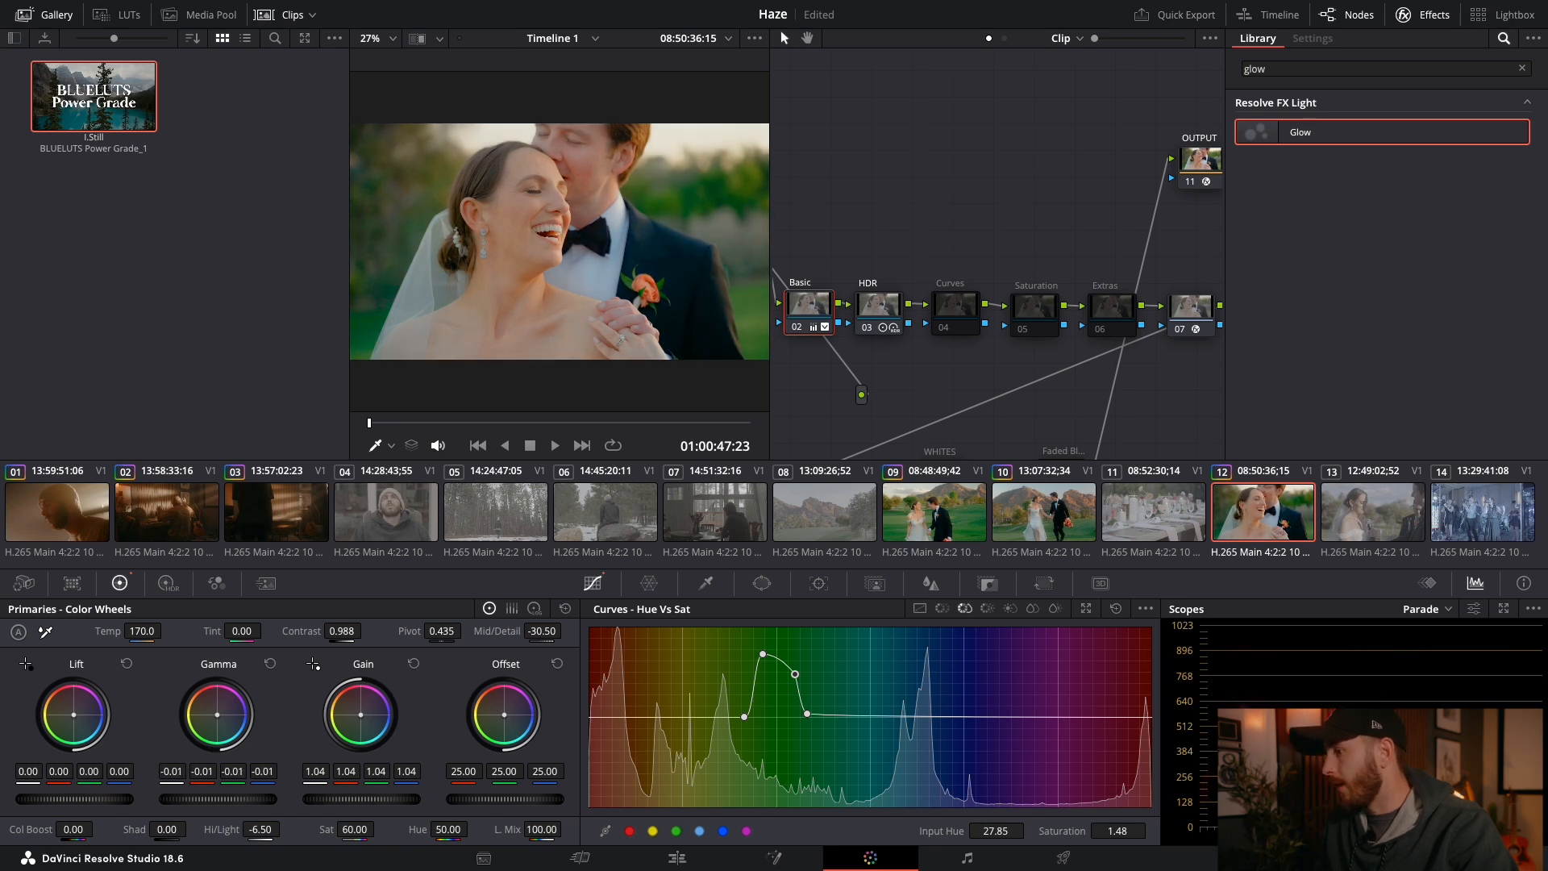
drag(335, 802, 354, 802)
drag(100, 801, 90, 801)
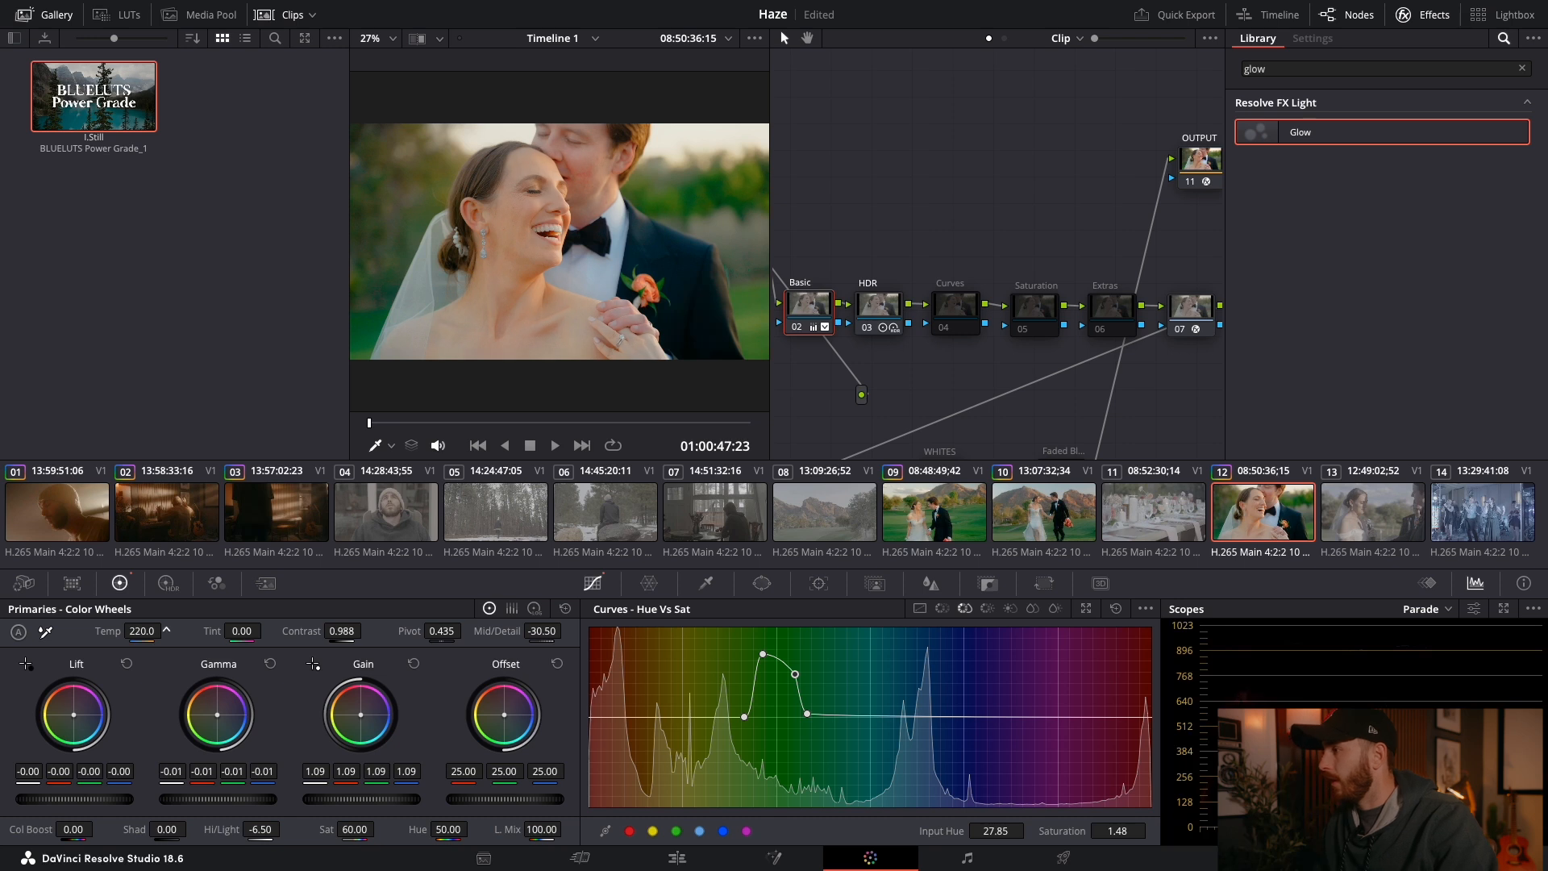
drag(147, 634, 142, 634)
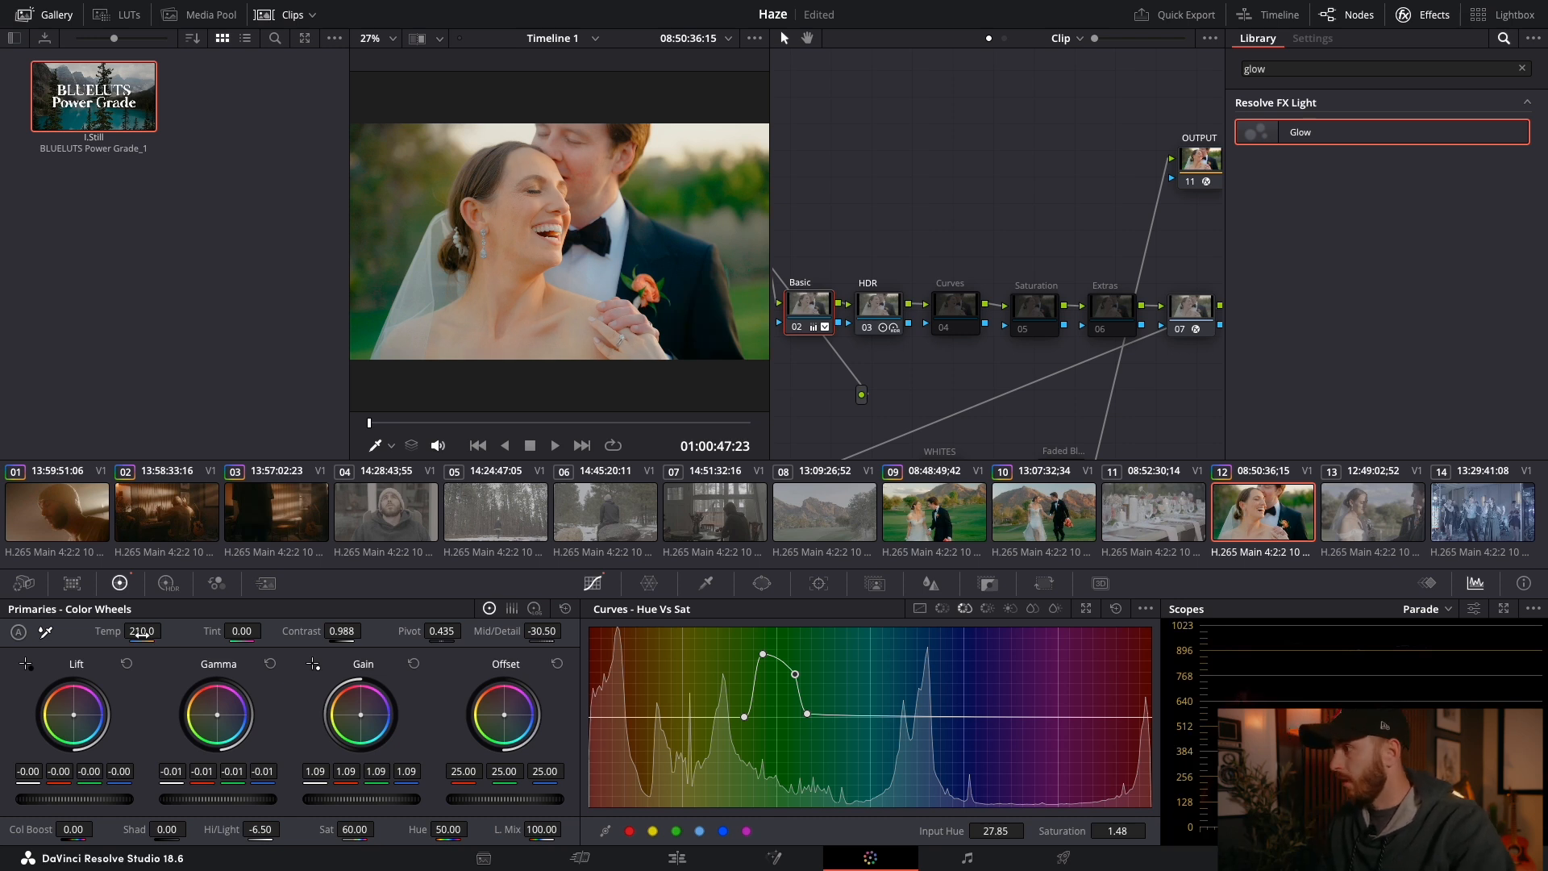
Step: Bypass and restore clip 12's grades to compare before and after, and play part of the clip
key(shift+d)
key(shift+d)
key(space)
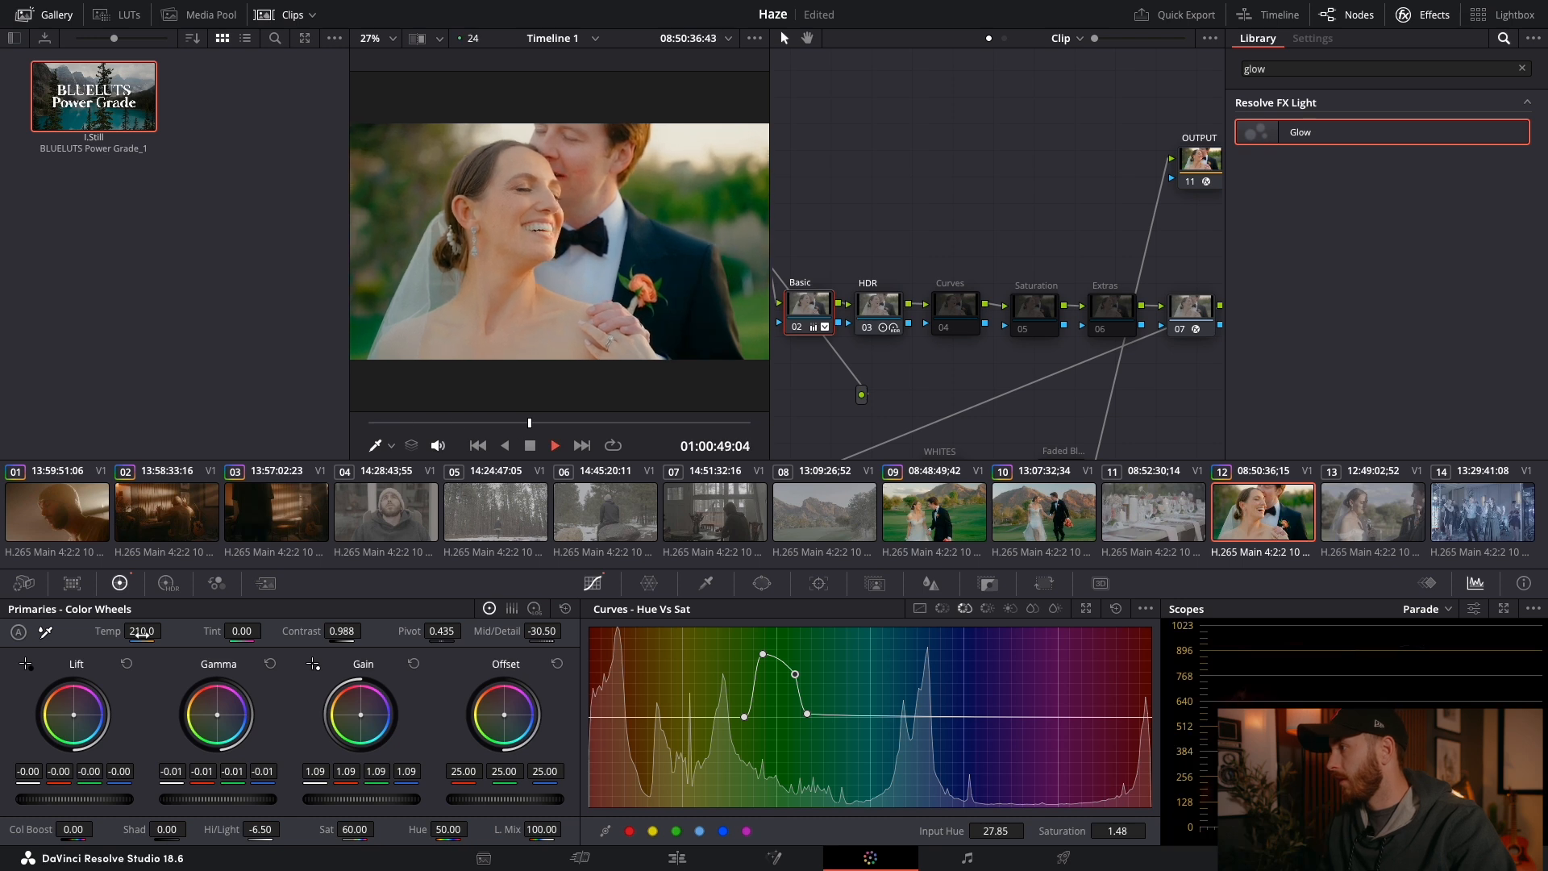
key(space)
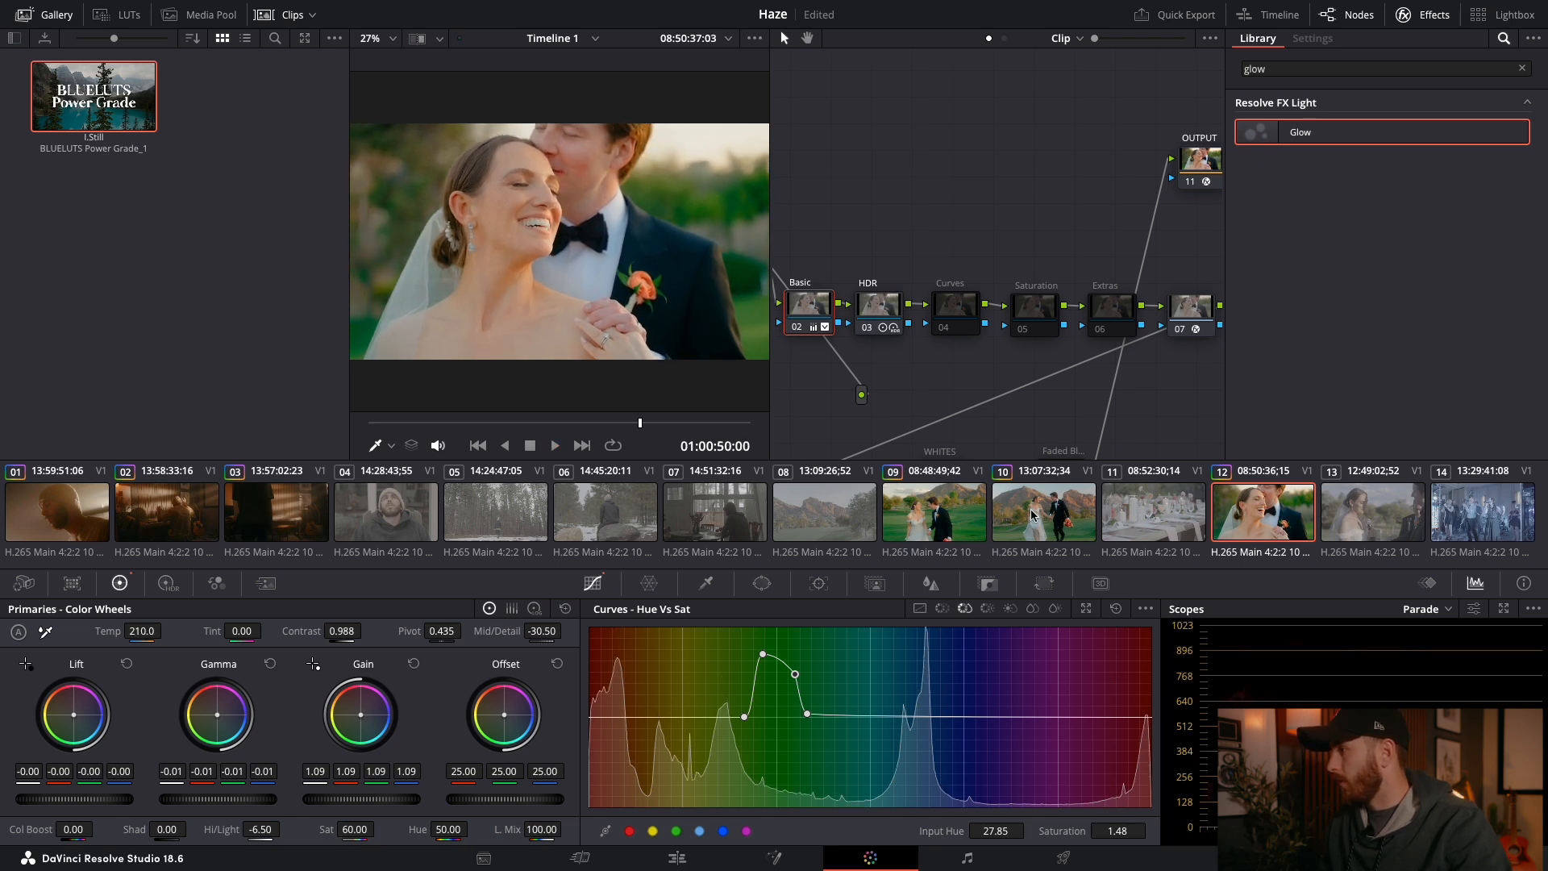
Step: Switch repeatedly between clips 12, 9 and 10 to check how well their grades match
click(1052, 517)
click(1260, 510)
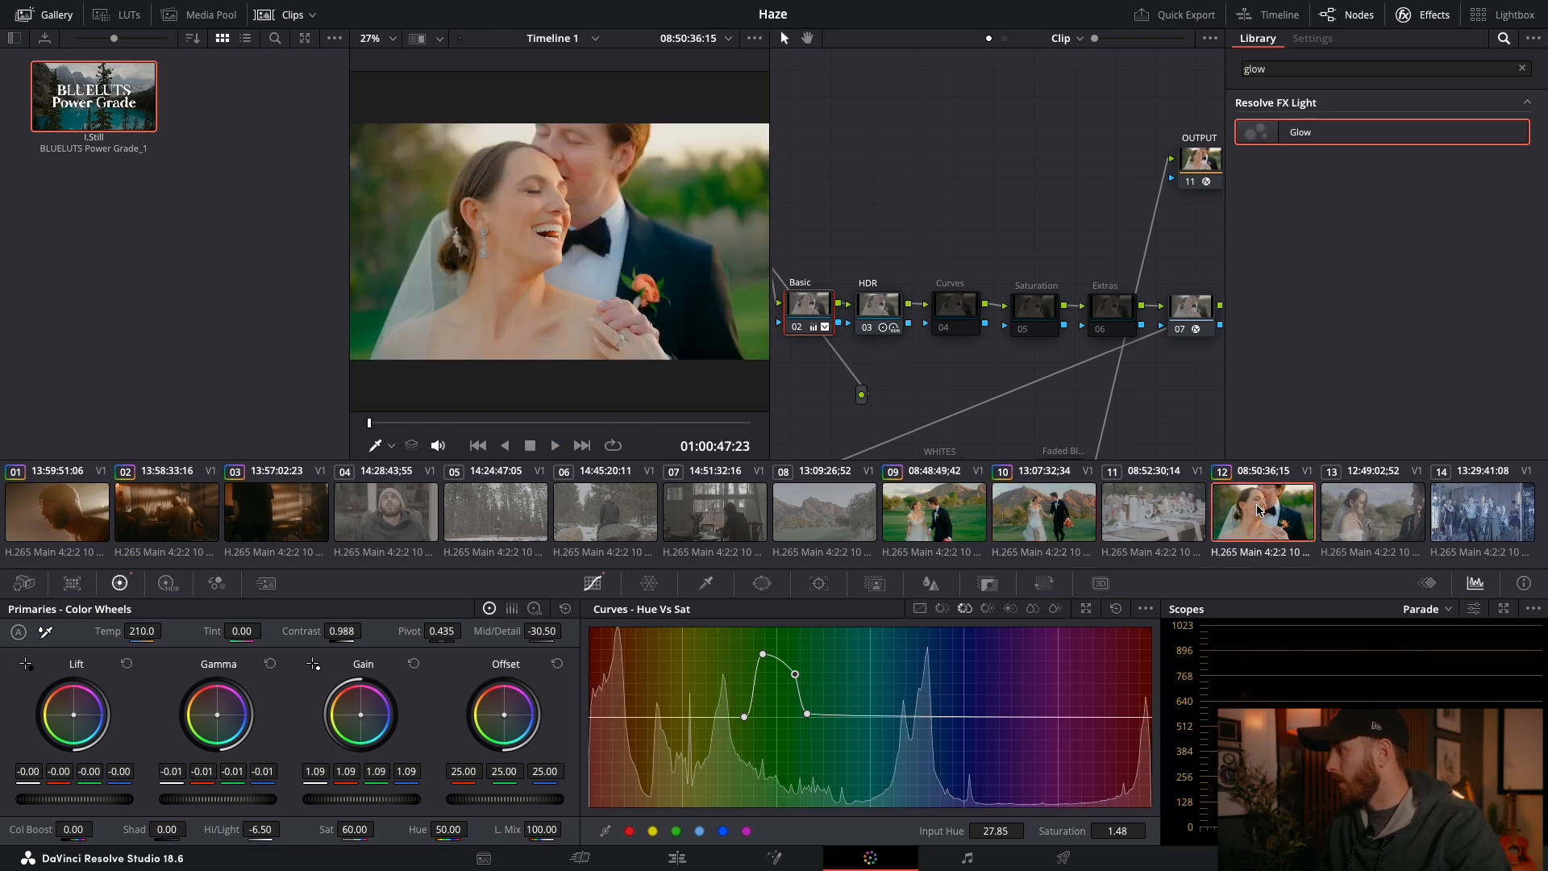
click(942, 525)
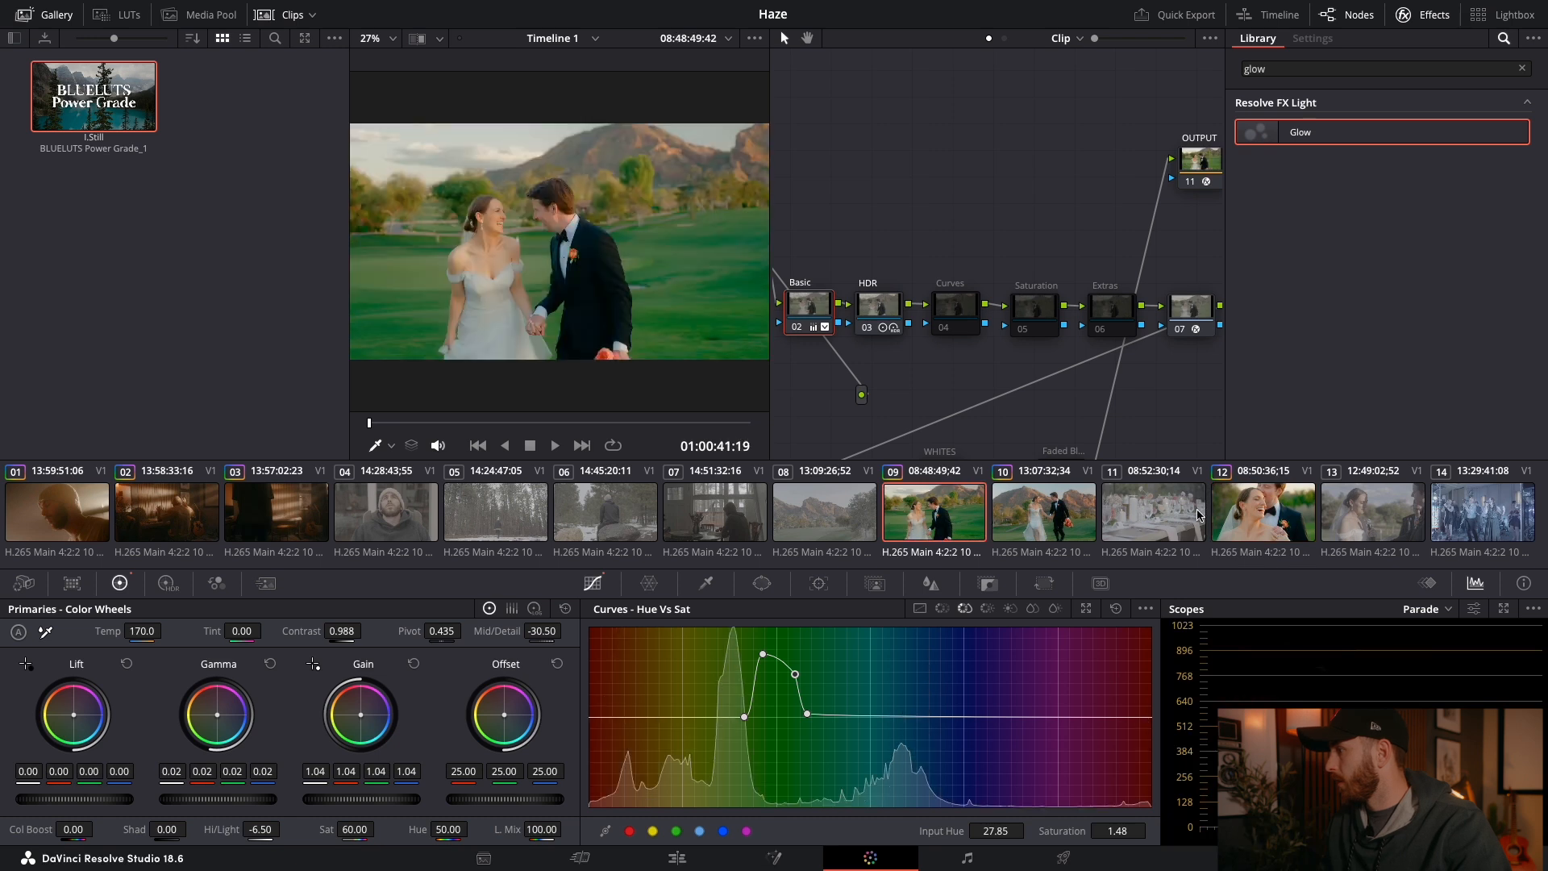
click(1263, 516)
click(953, 530)
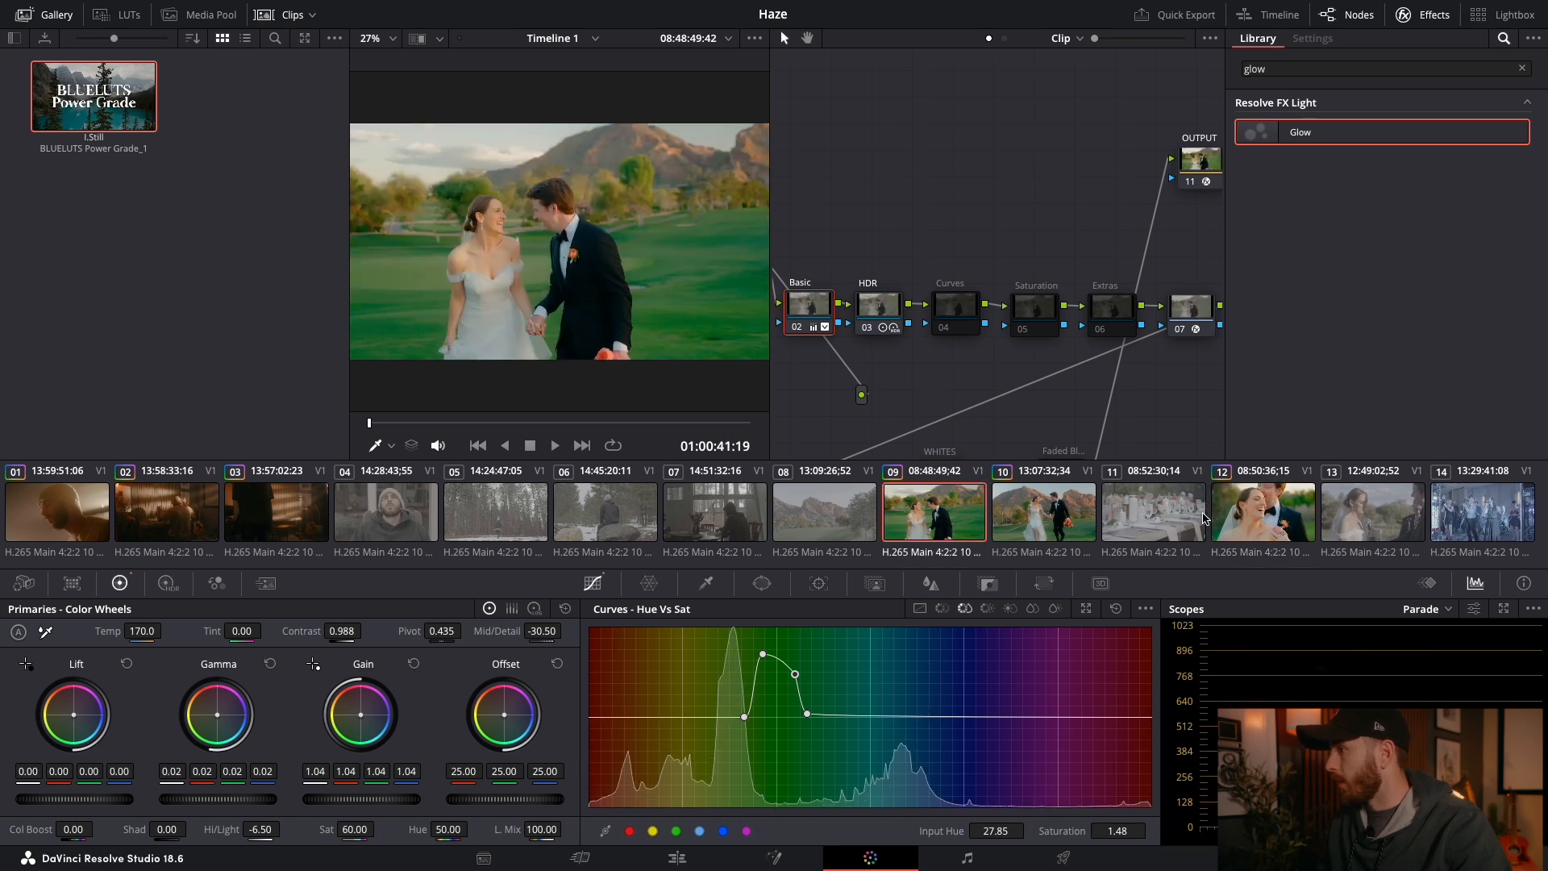
click(1263, 516)
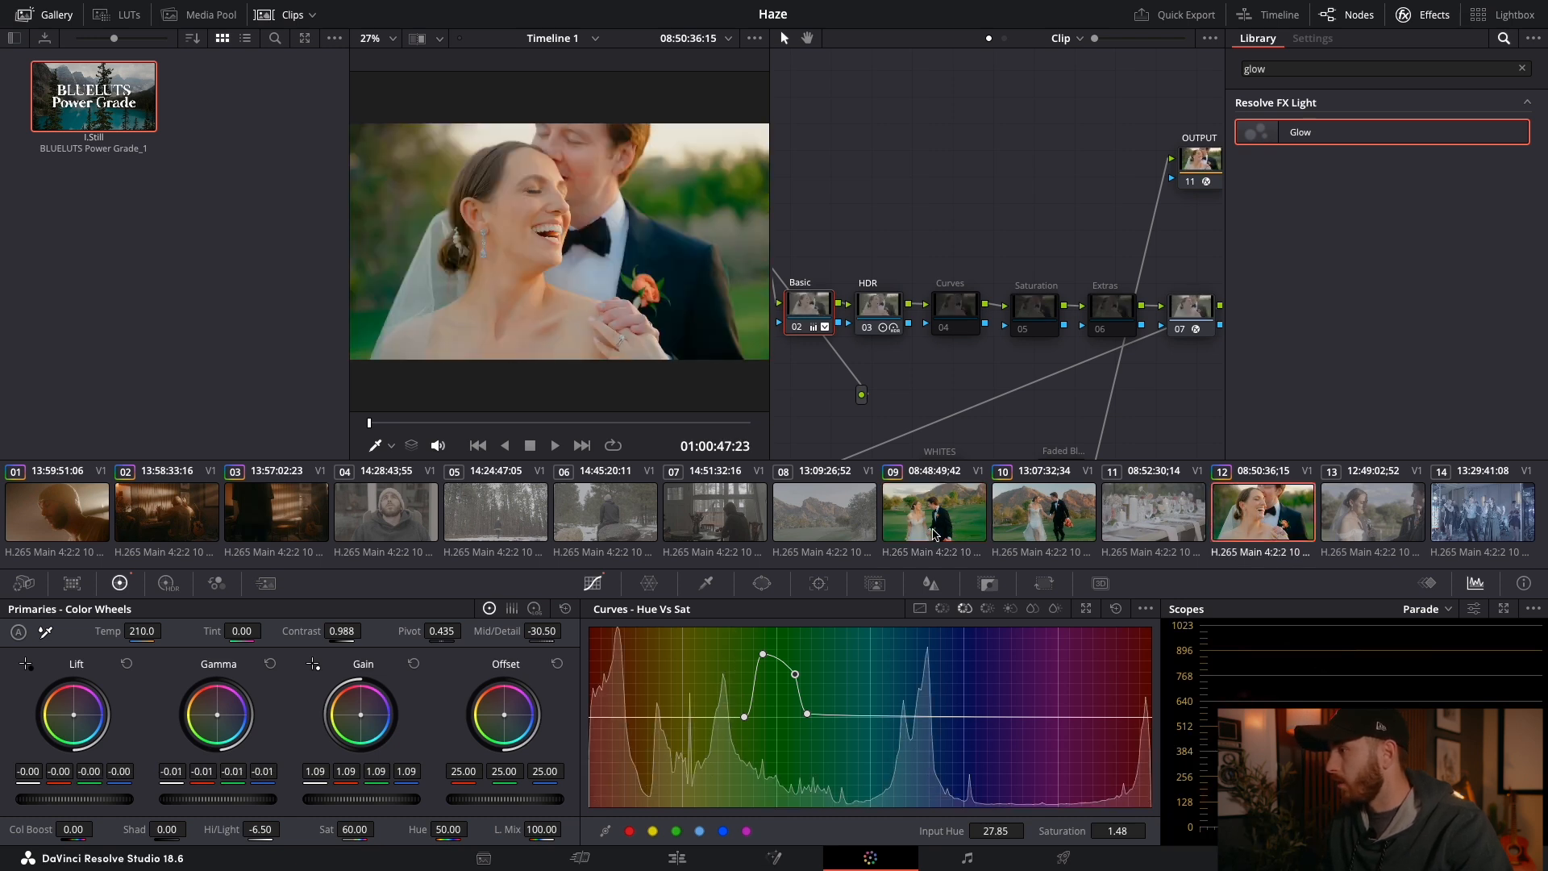
click(935, 533)
click(1270, 508)
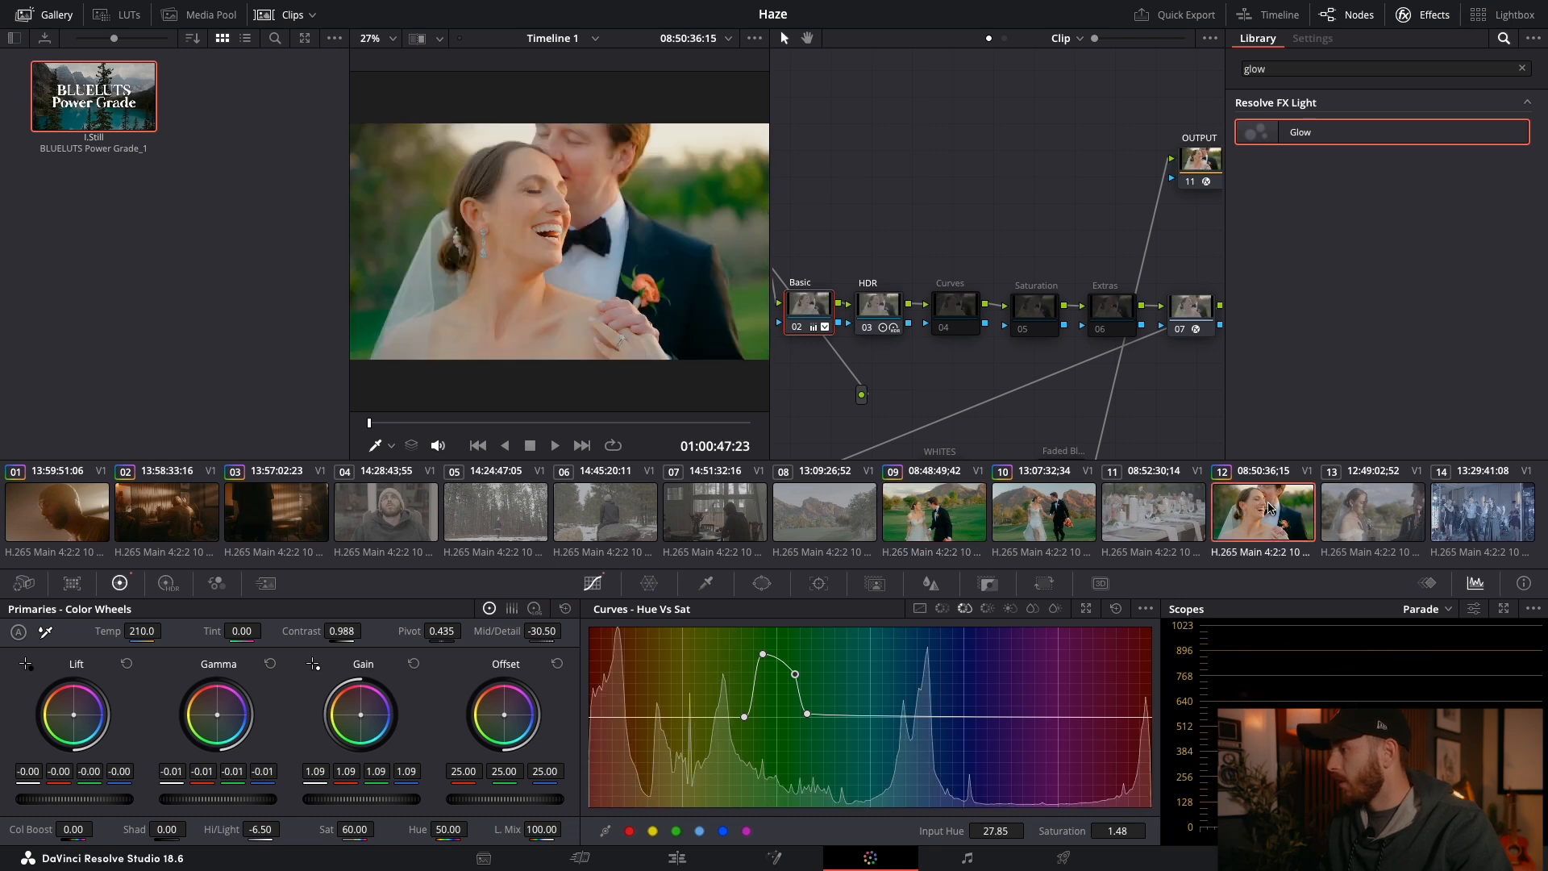
click(1059, 531)
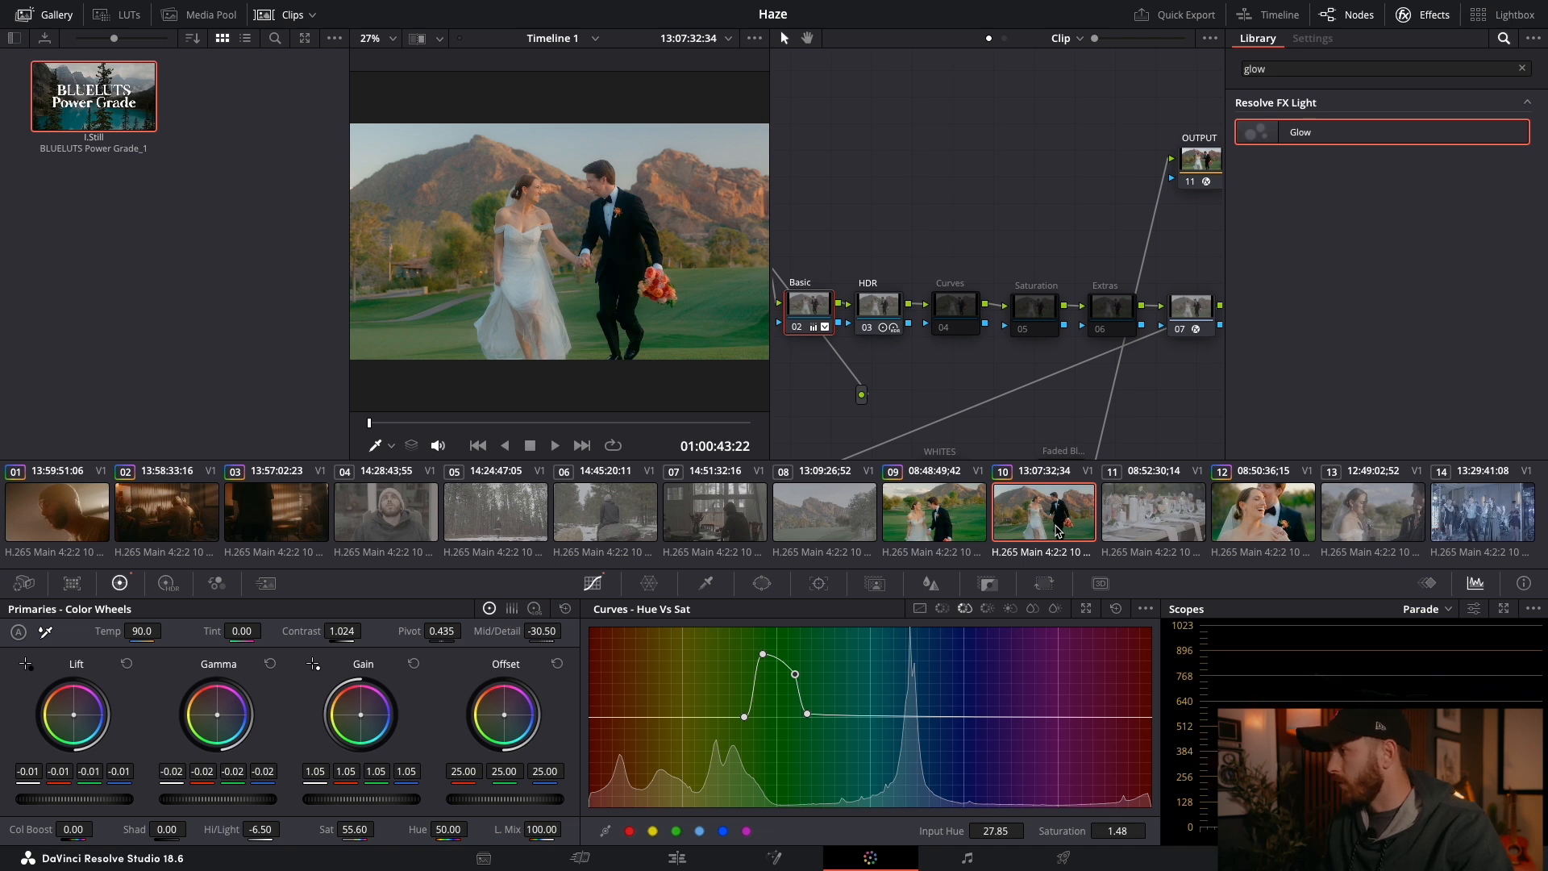
click(967, 525)
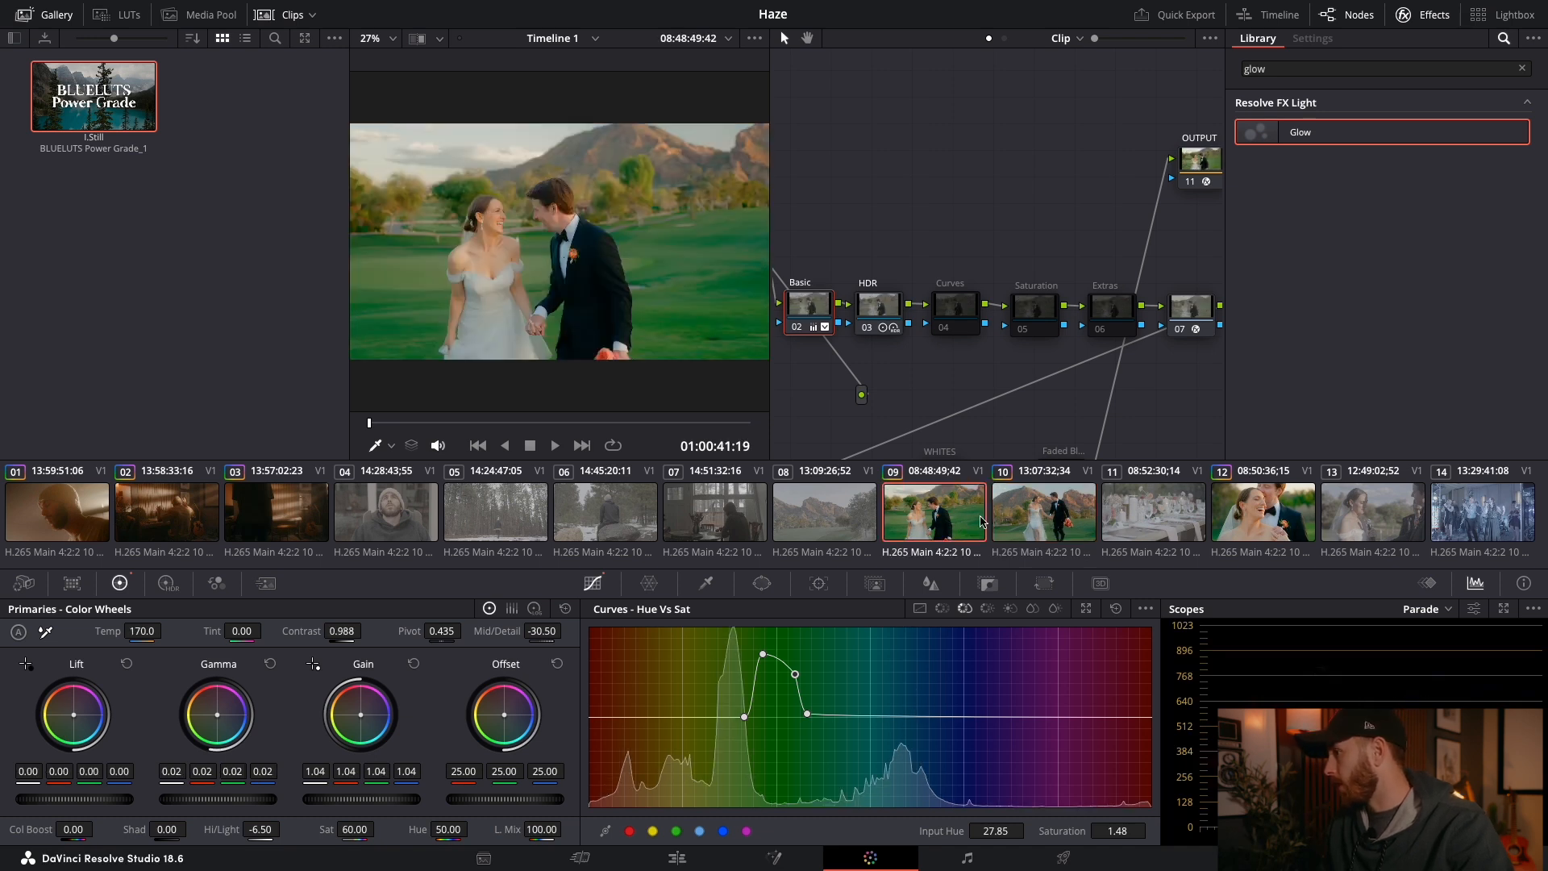
click(1275, 517)
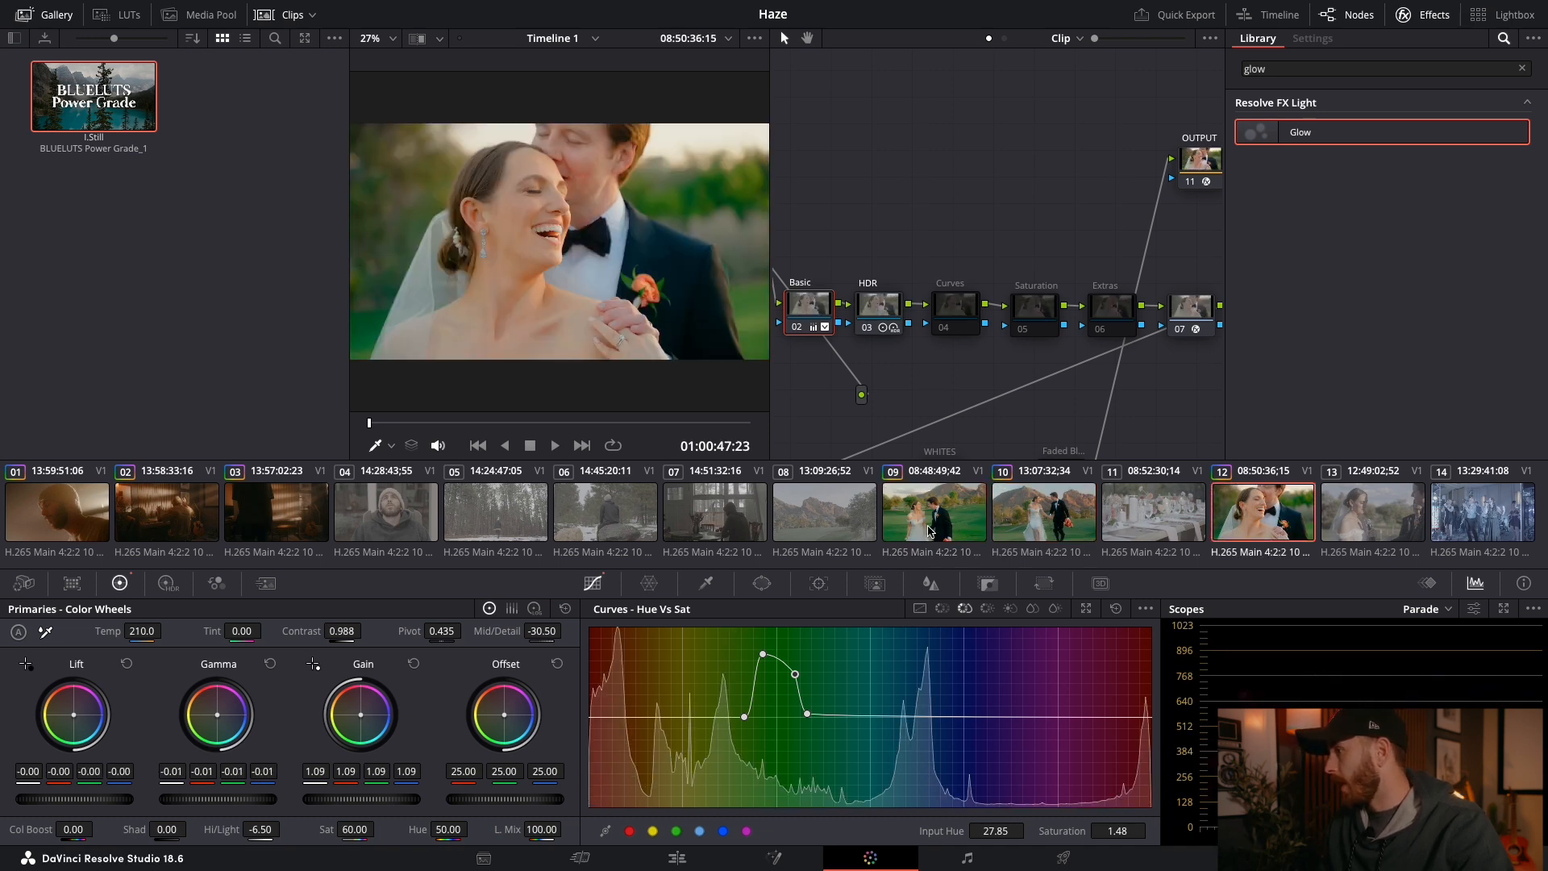
click(931, 531)
click(1261, 520)
click(1051, 530)
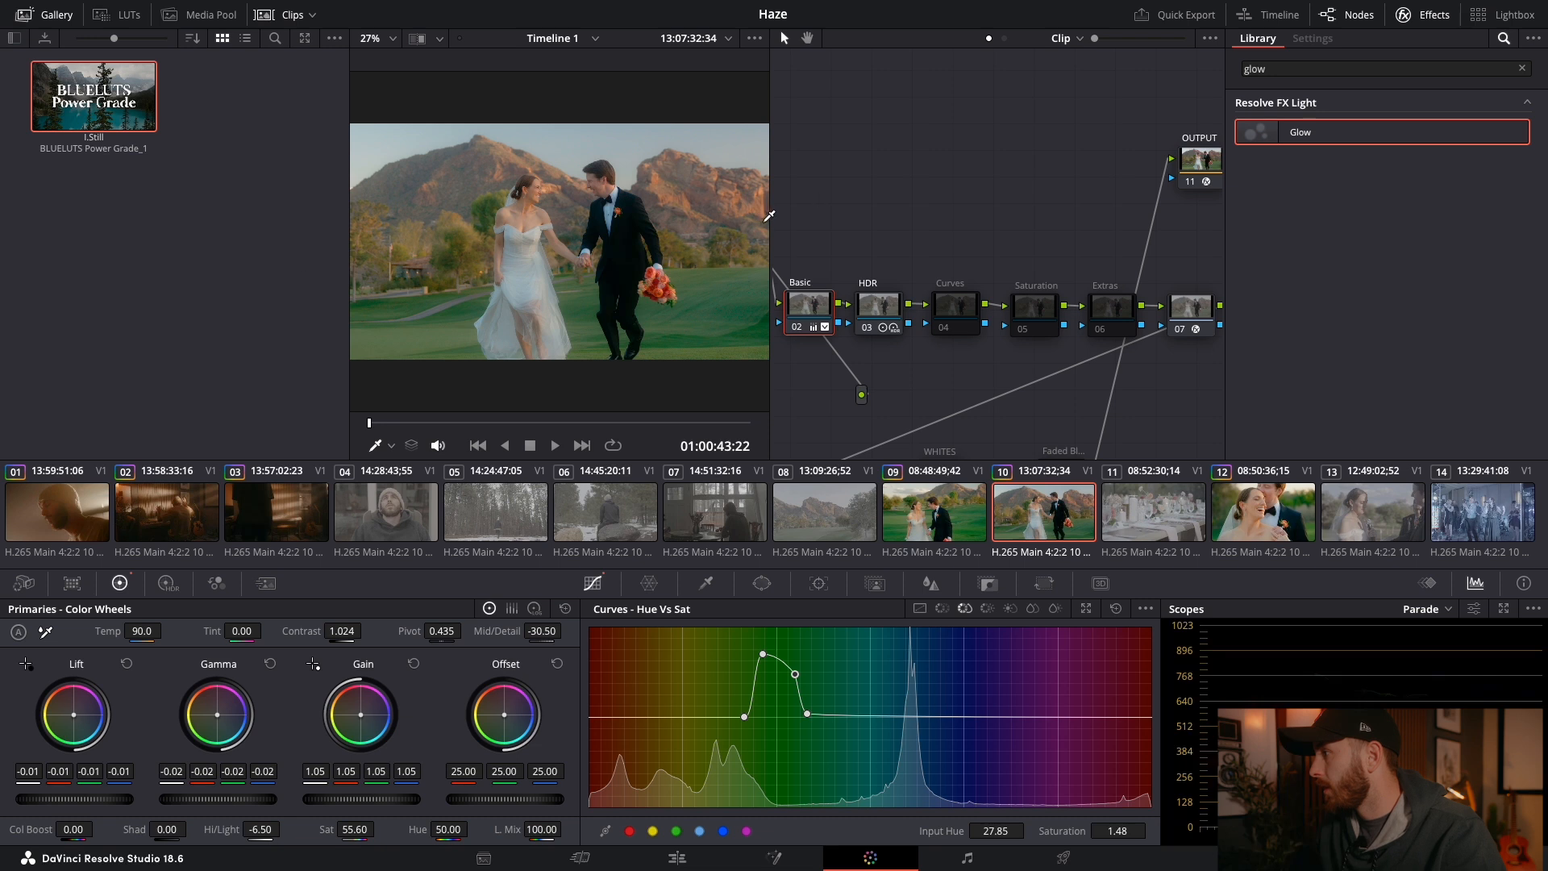
Step: Hide the effects library and widen the viewer to enlarge the image preview
drag(769, 216, 895, 220)
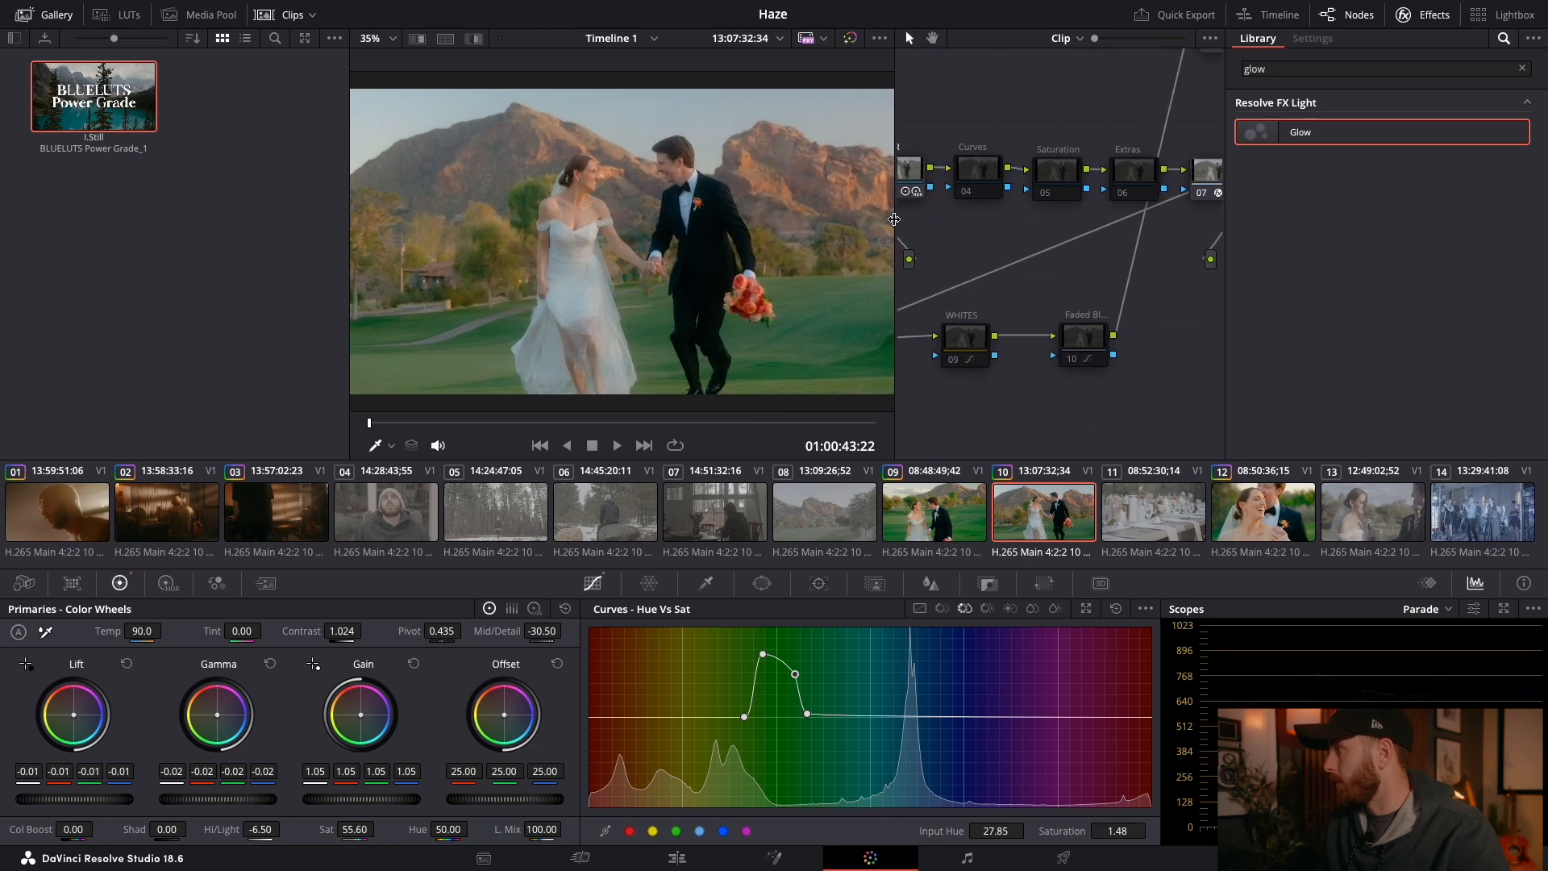
click(1440, 14)
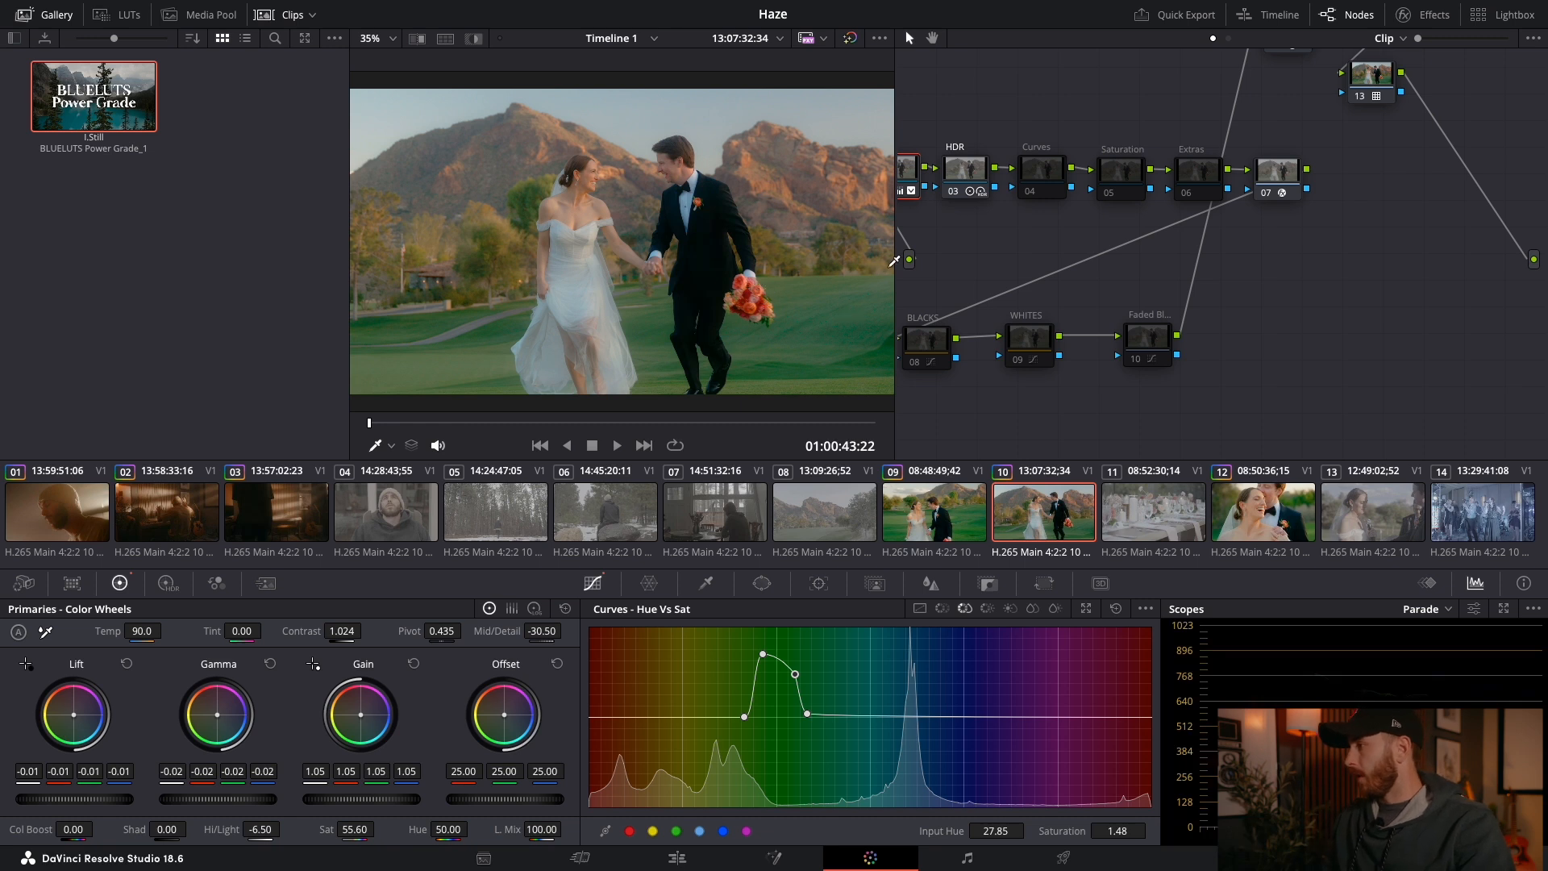
drag(895, 273, 975, 273)
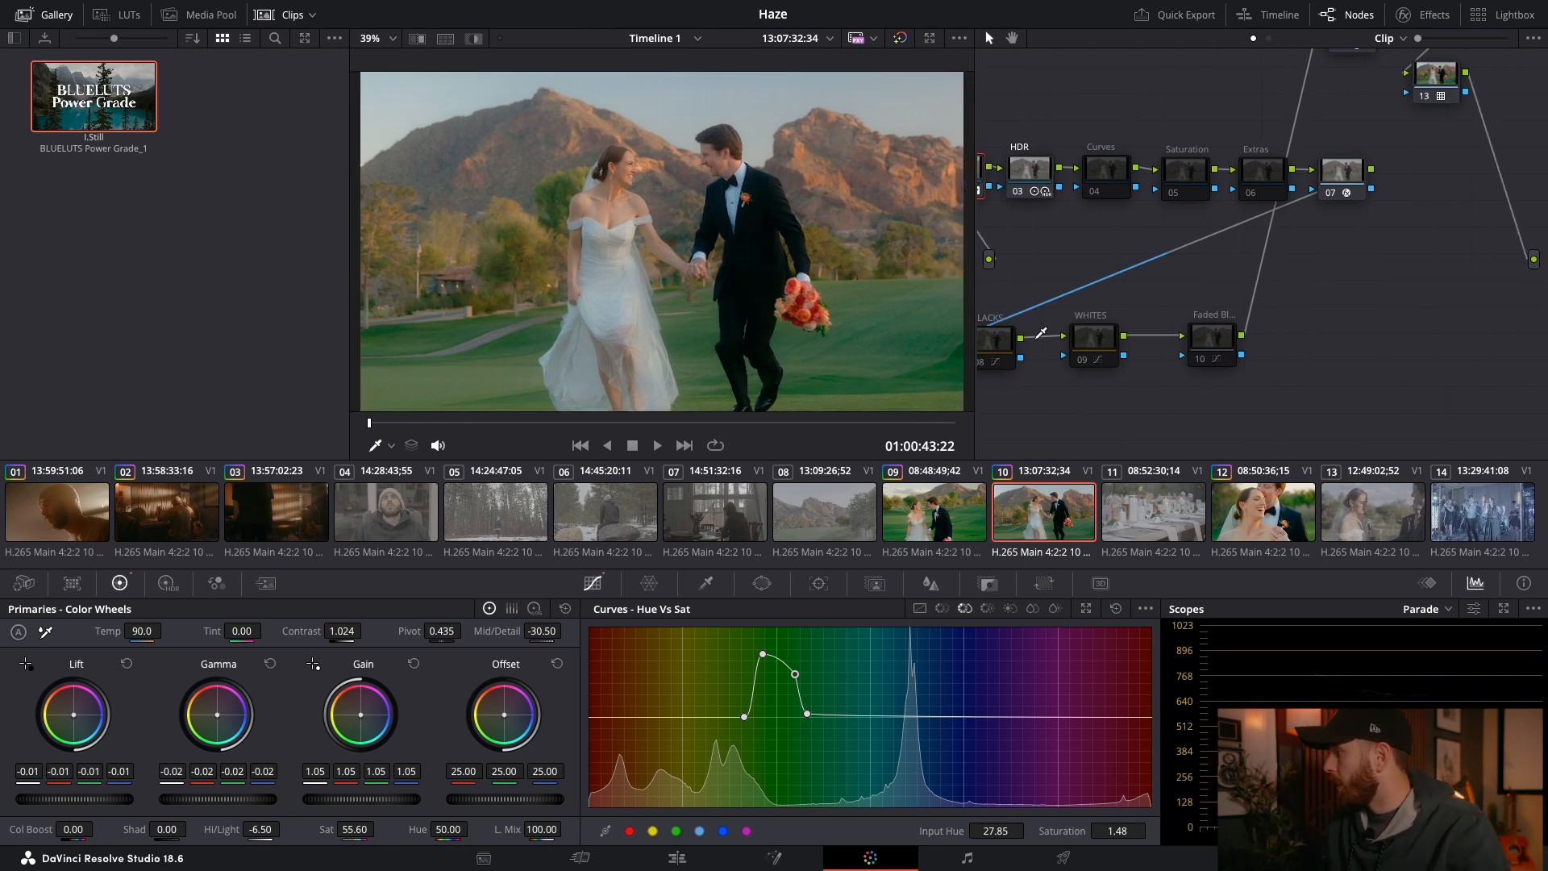
Step: Copy clip 10's grade to clip 11, and set its Basic node to Gamma 0.00, Gain 1.13 and Saturation 64.80
click(1136, 497)
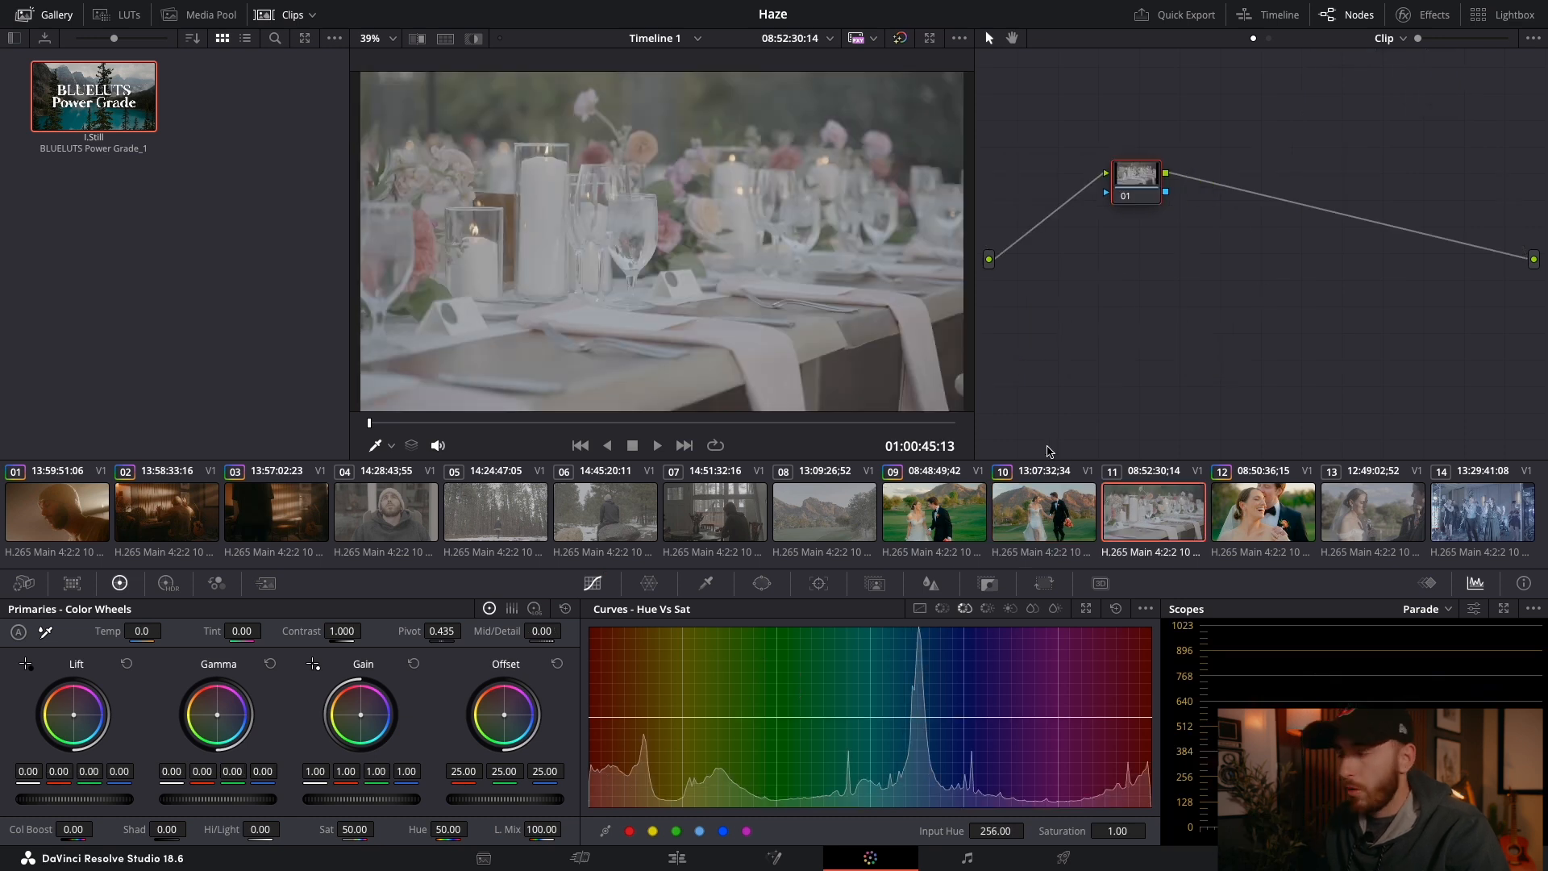
middle_click(1056, 508)
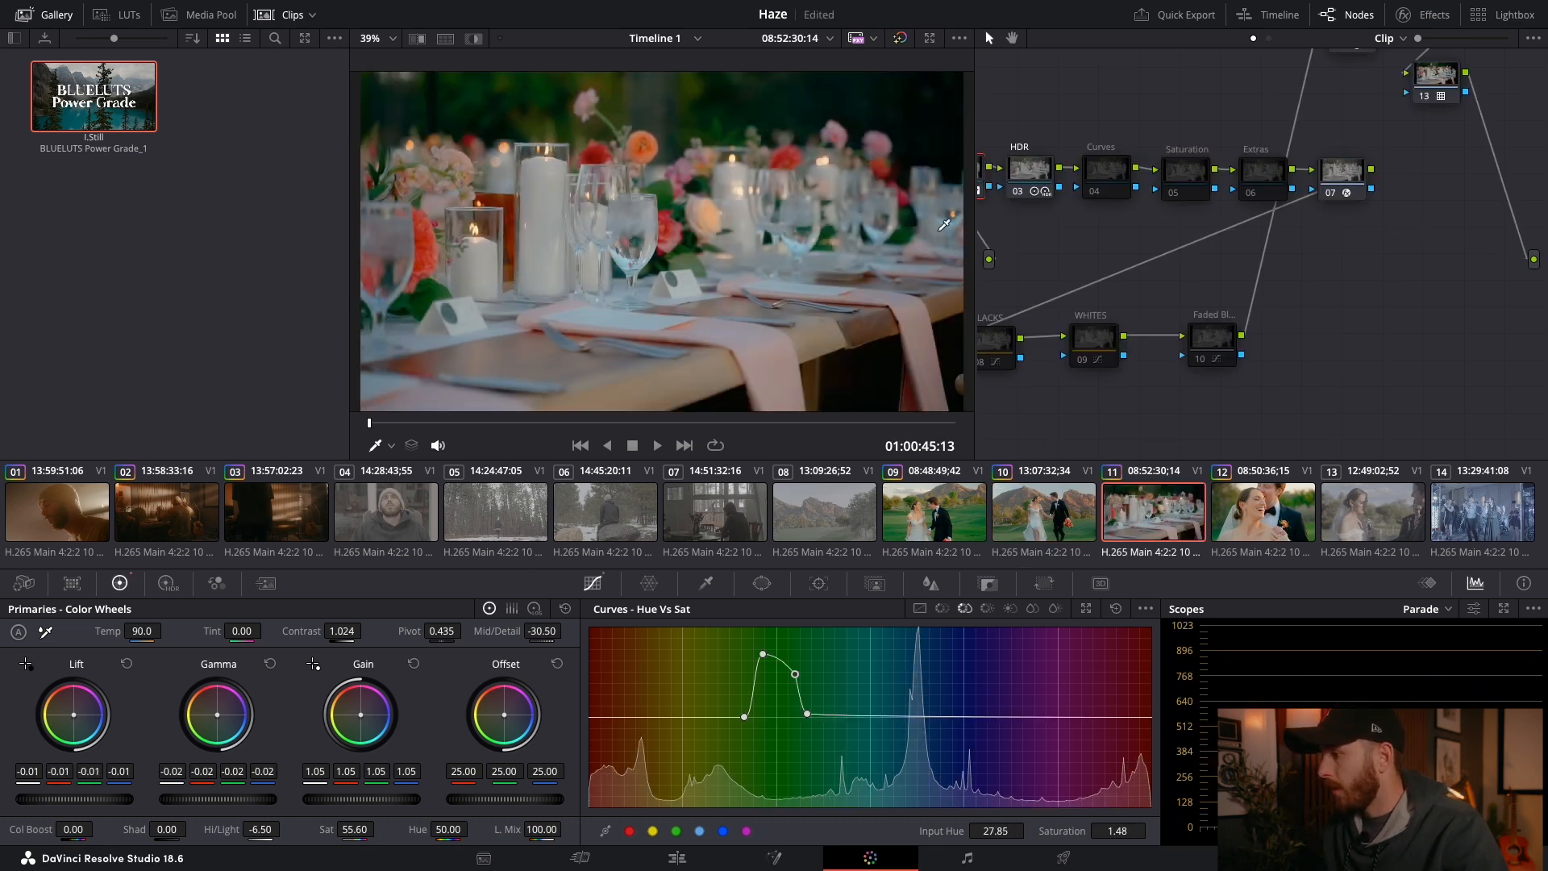
double_click(250, 800)
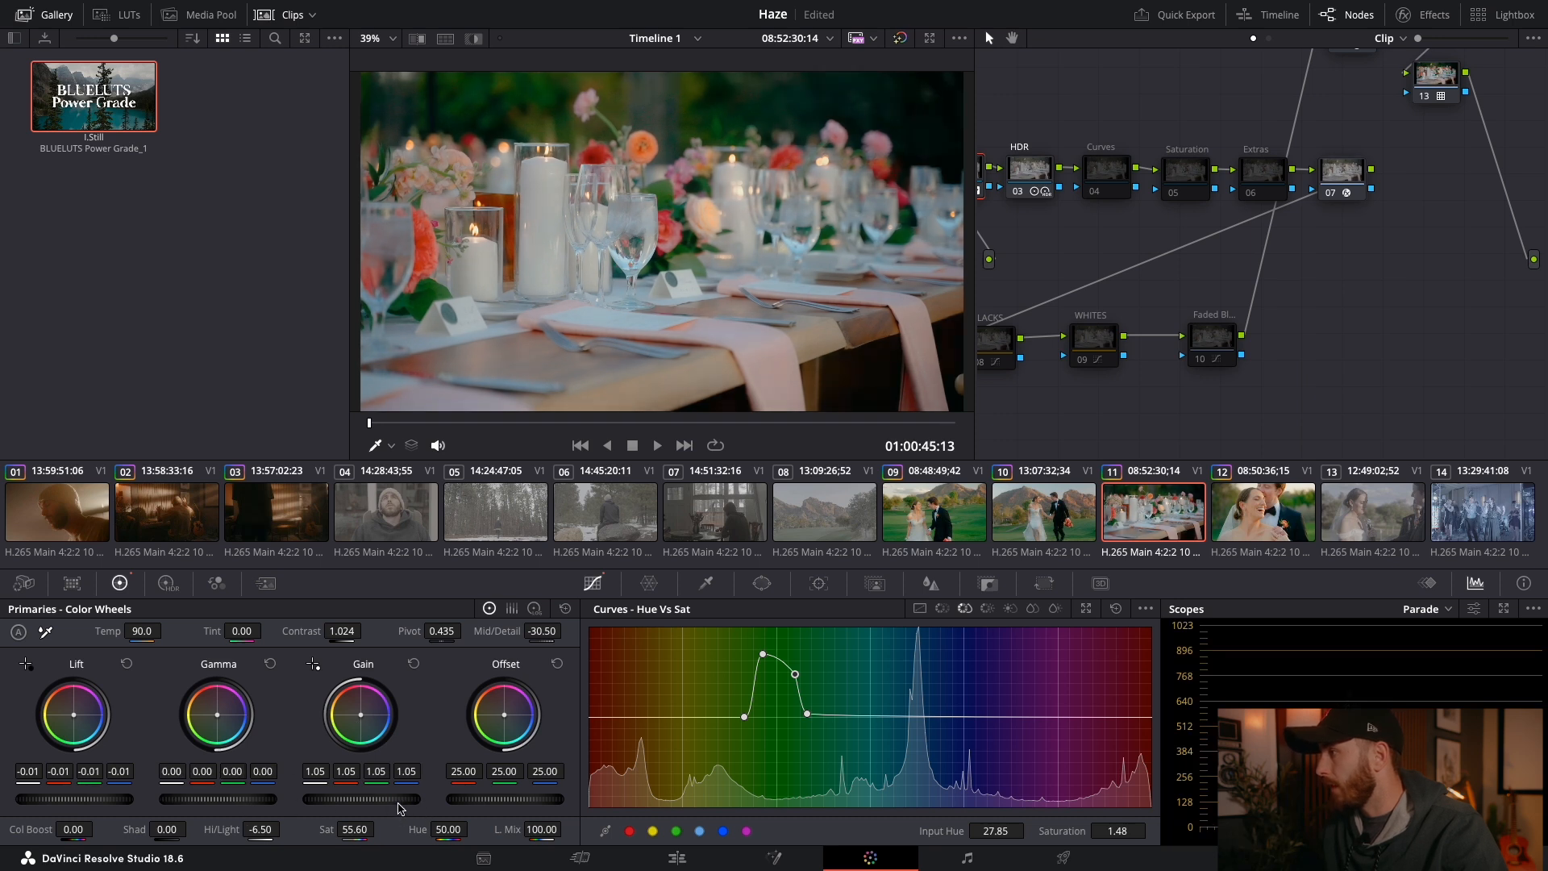
drag(401, 808, 375, 802)
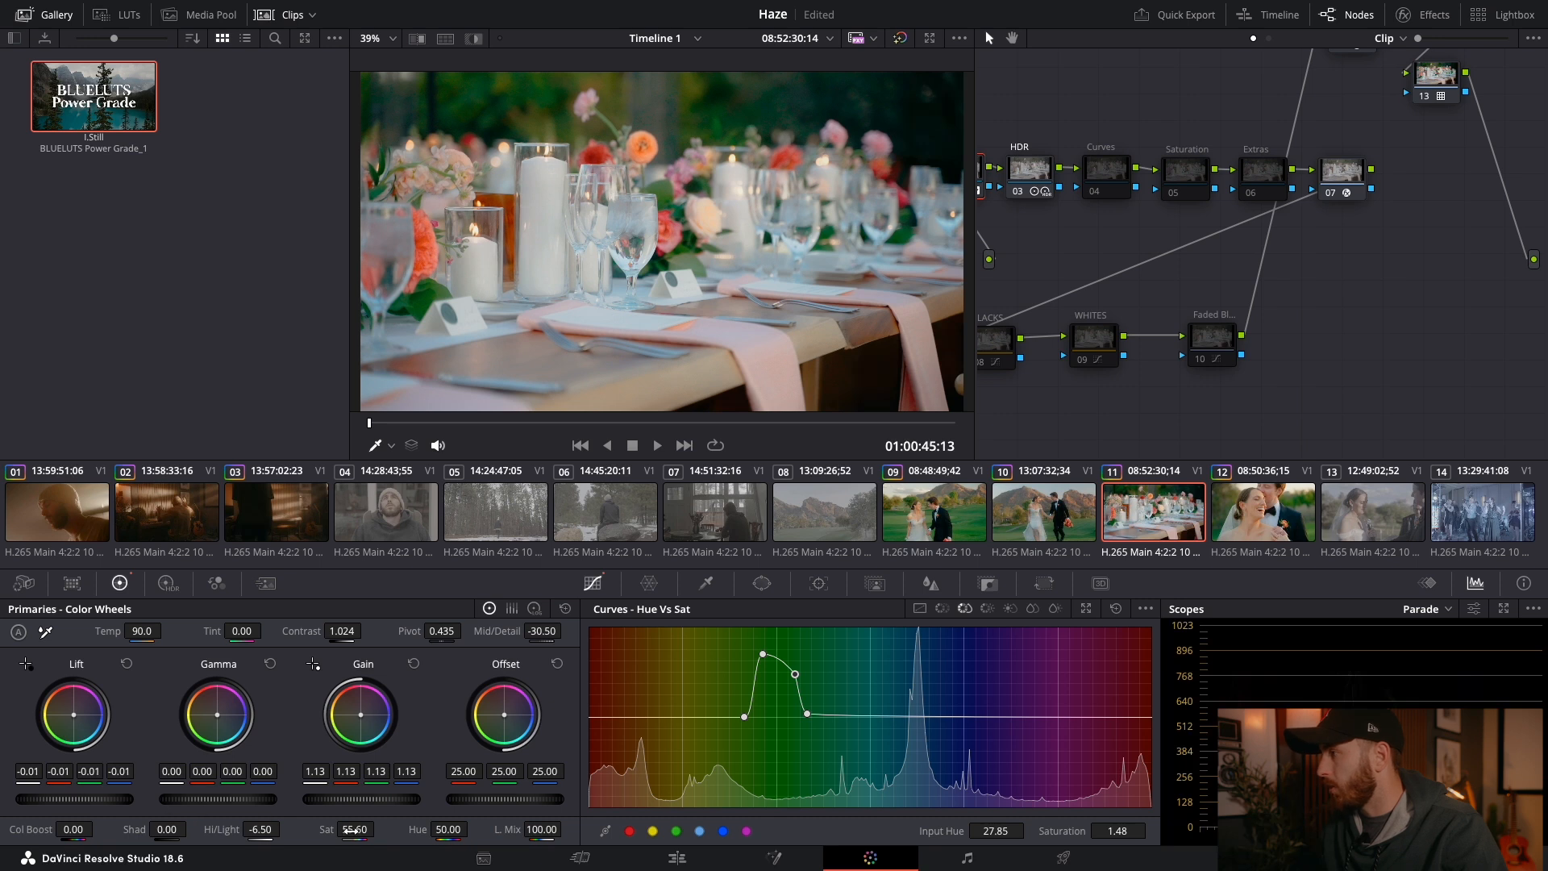
drag(352, 831, 379, 828)
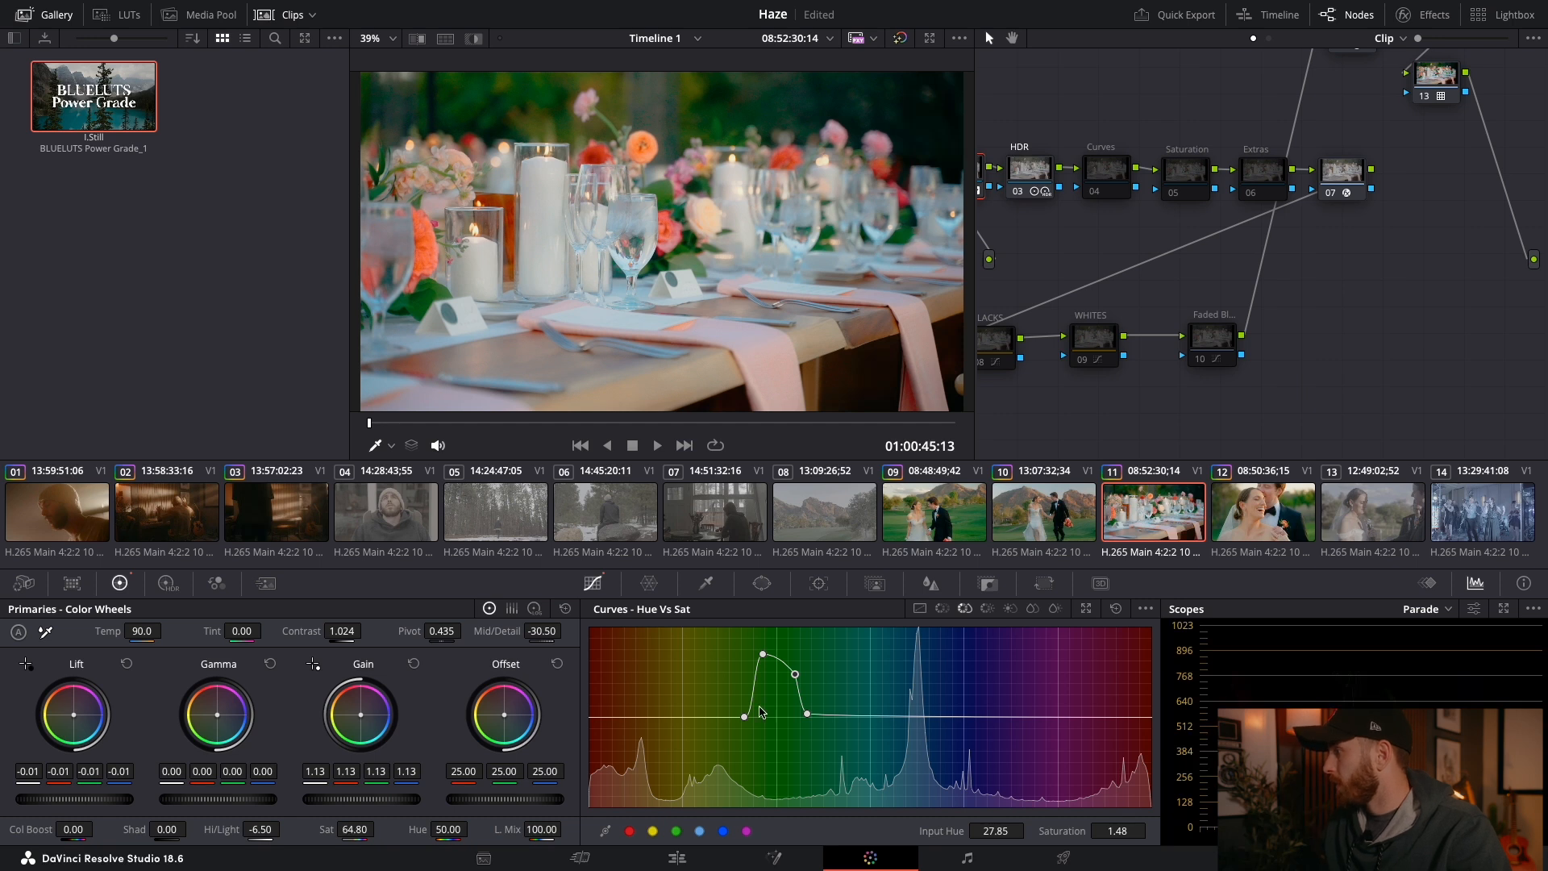
Step: Compare the table shot in clip 11 with the couple shots in clips 10 and 12
click(1074, 530)
click(1205, 519)
click(1219, 518)
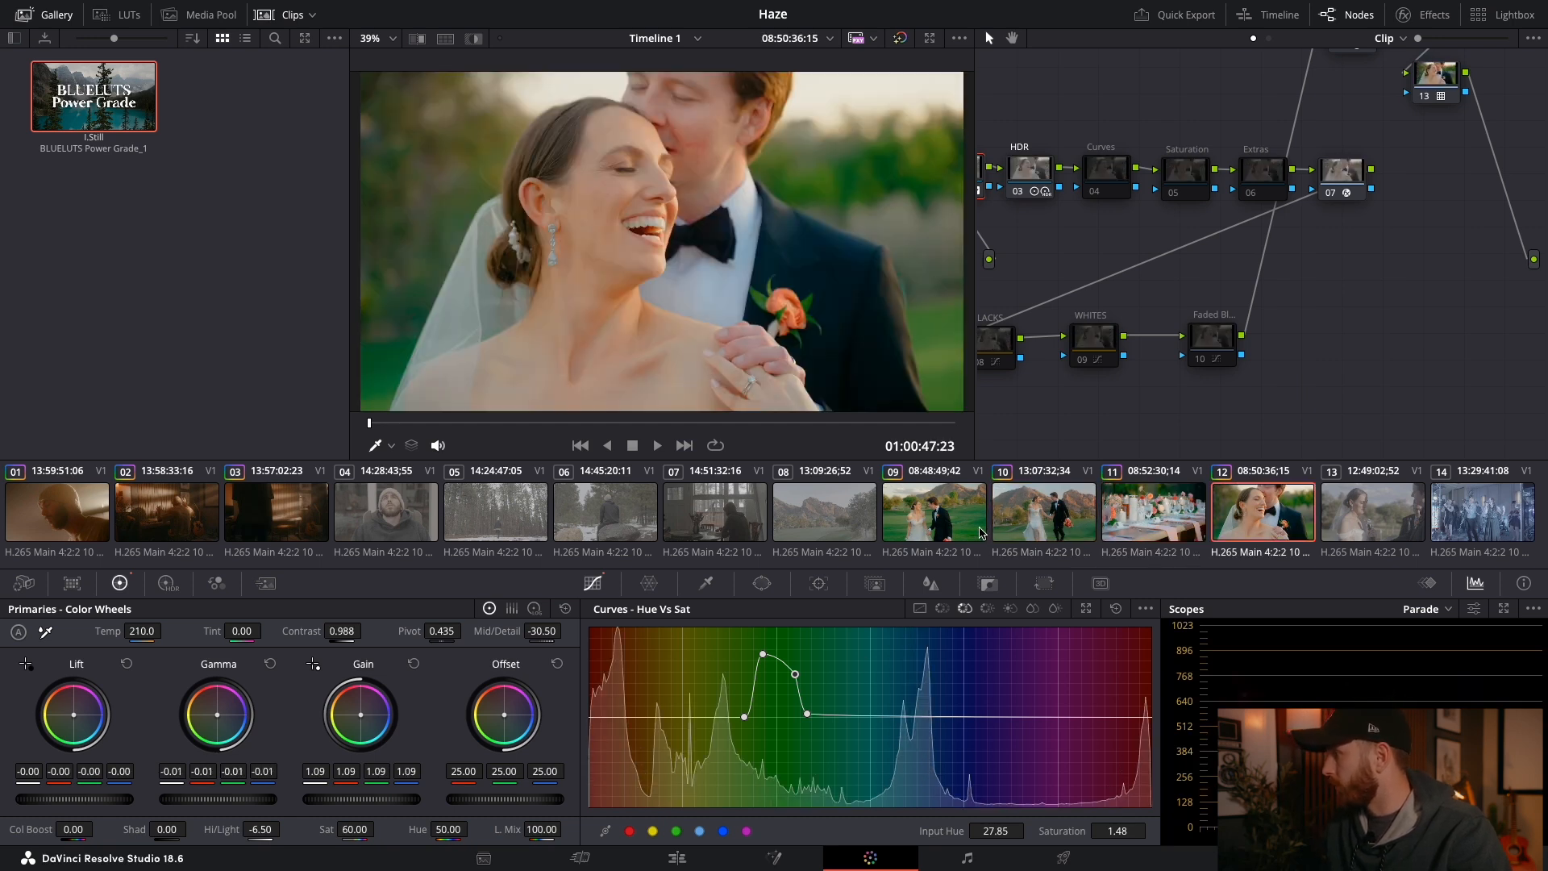
Step: Copy clip 10's grade to clip 13, and set its Basic node to Lift 0.02, Gamma 0.00 and Gain 1.01
click(1363, 506)
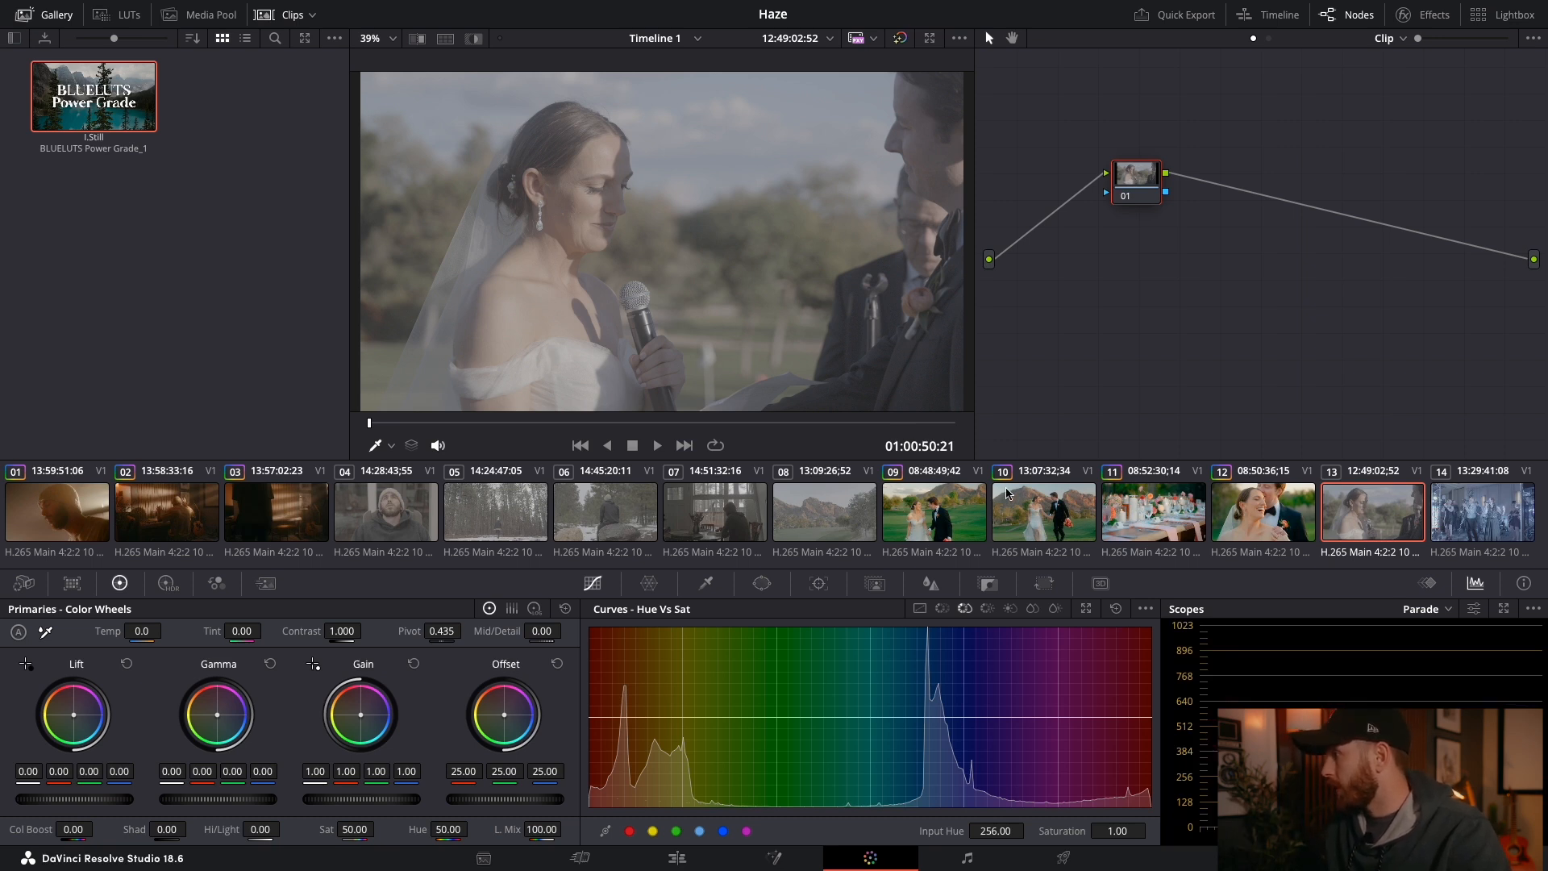
middle_click(1045, 507)
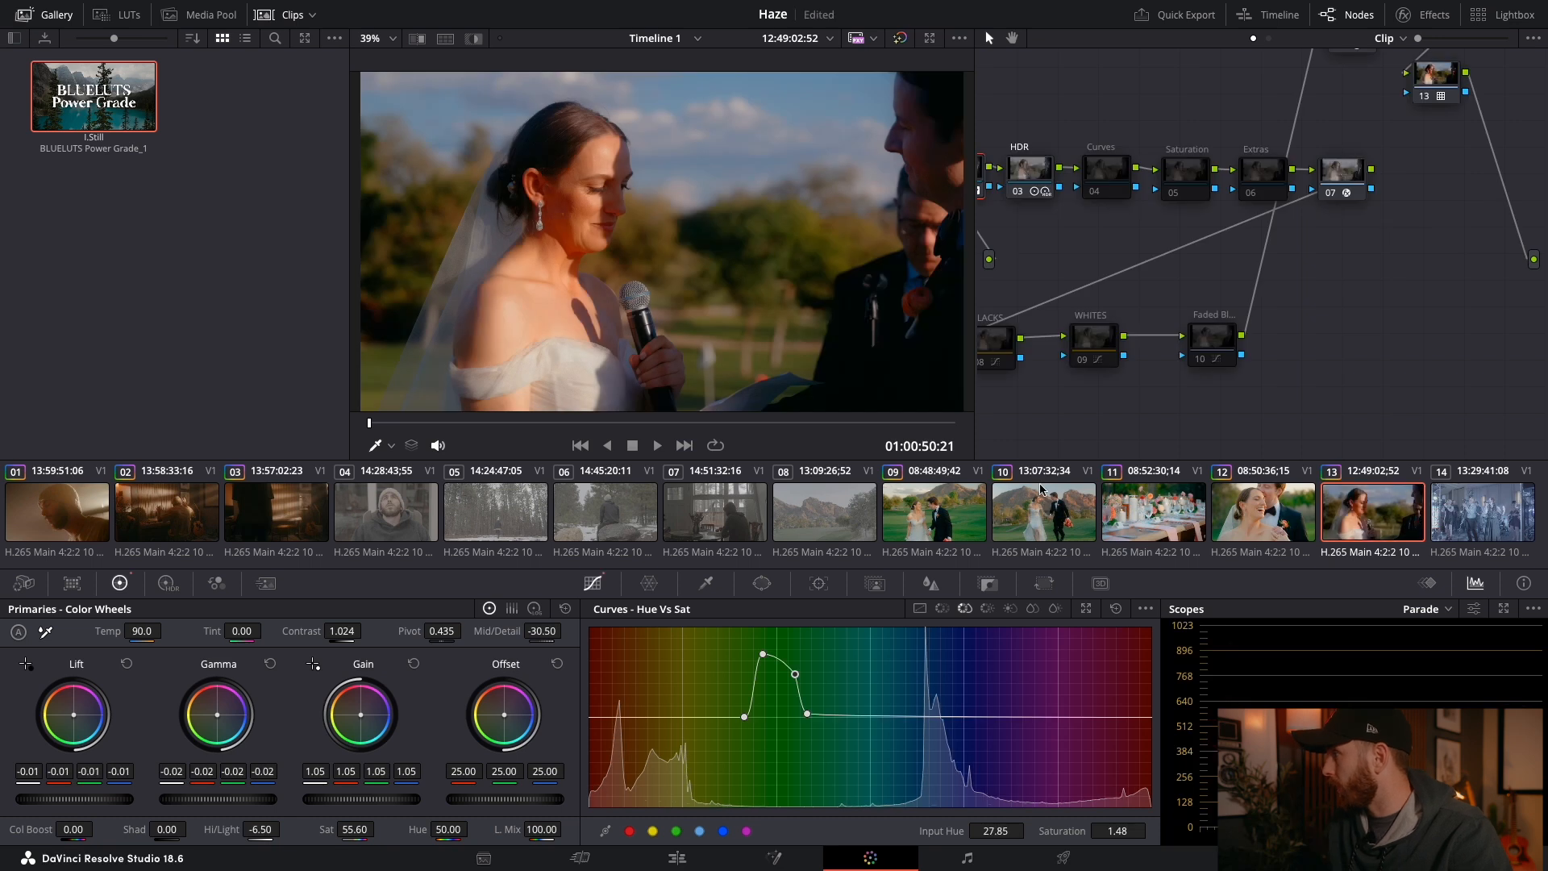
scroll(1231, 271, left, 2)
scroll(1231, 271, left, 3)
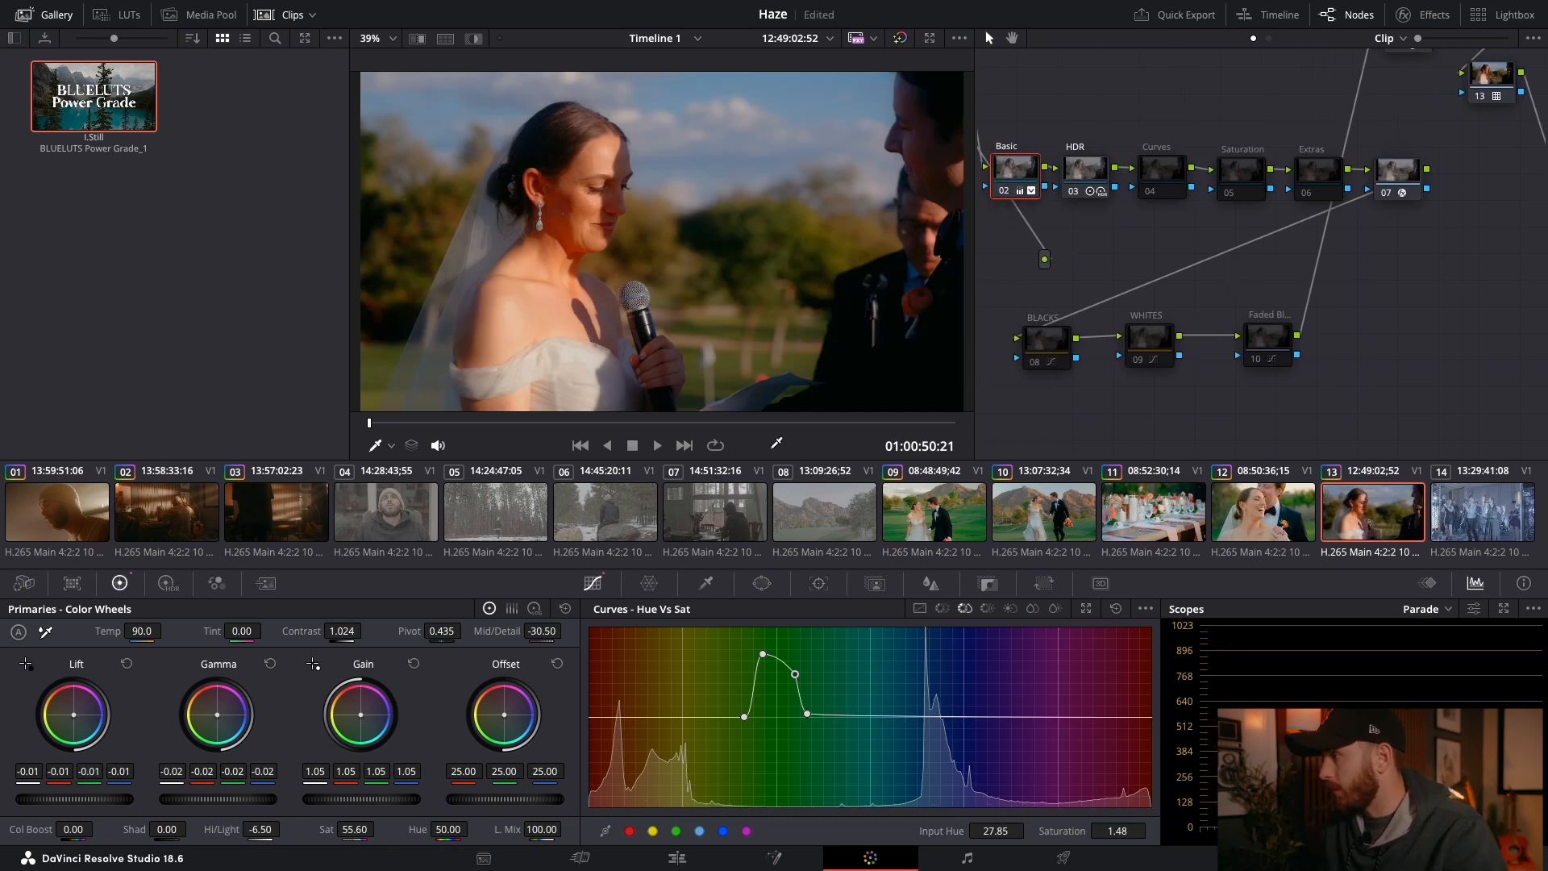
drag(80, 807, 85, 807)
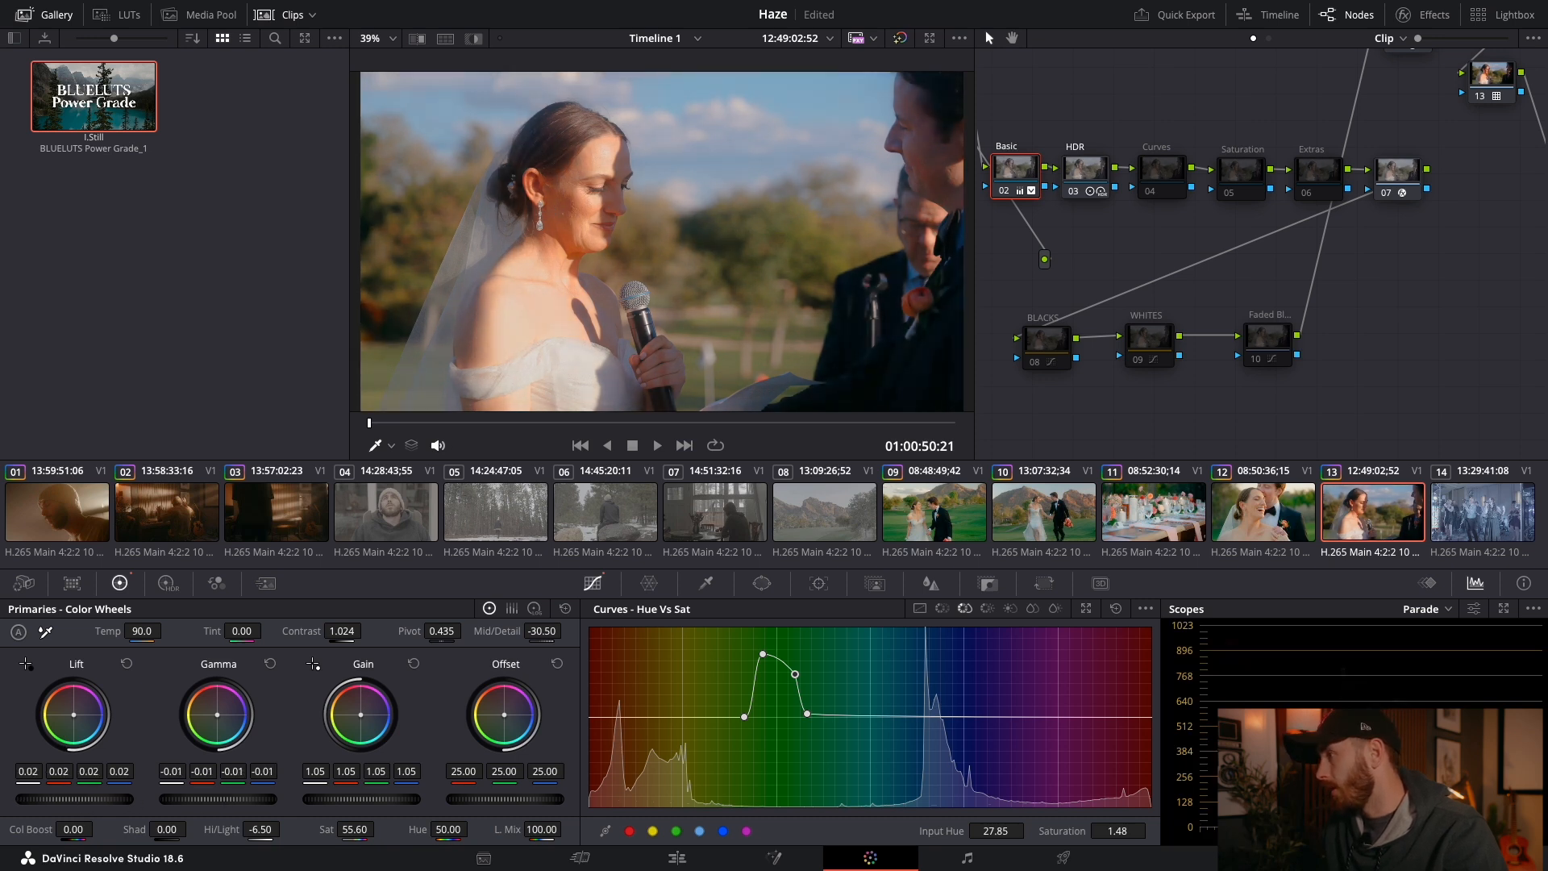
drag(218, 799, 222, 799)
drag(353, 799, 337, 799)
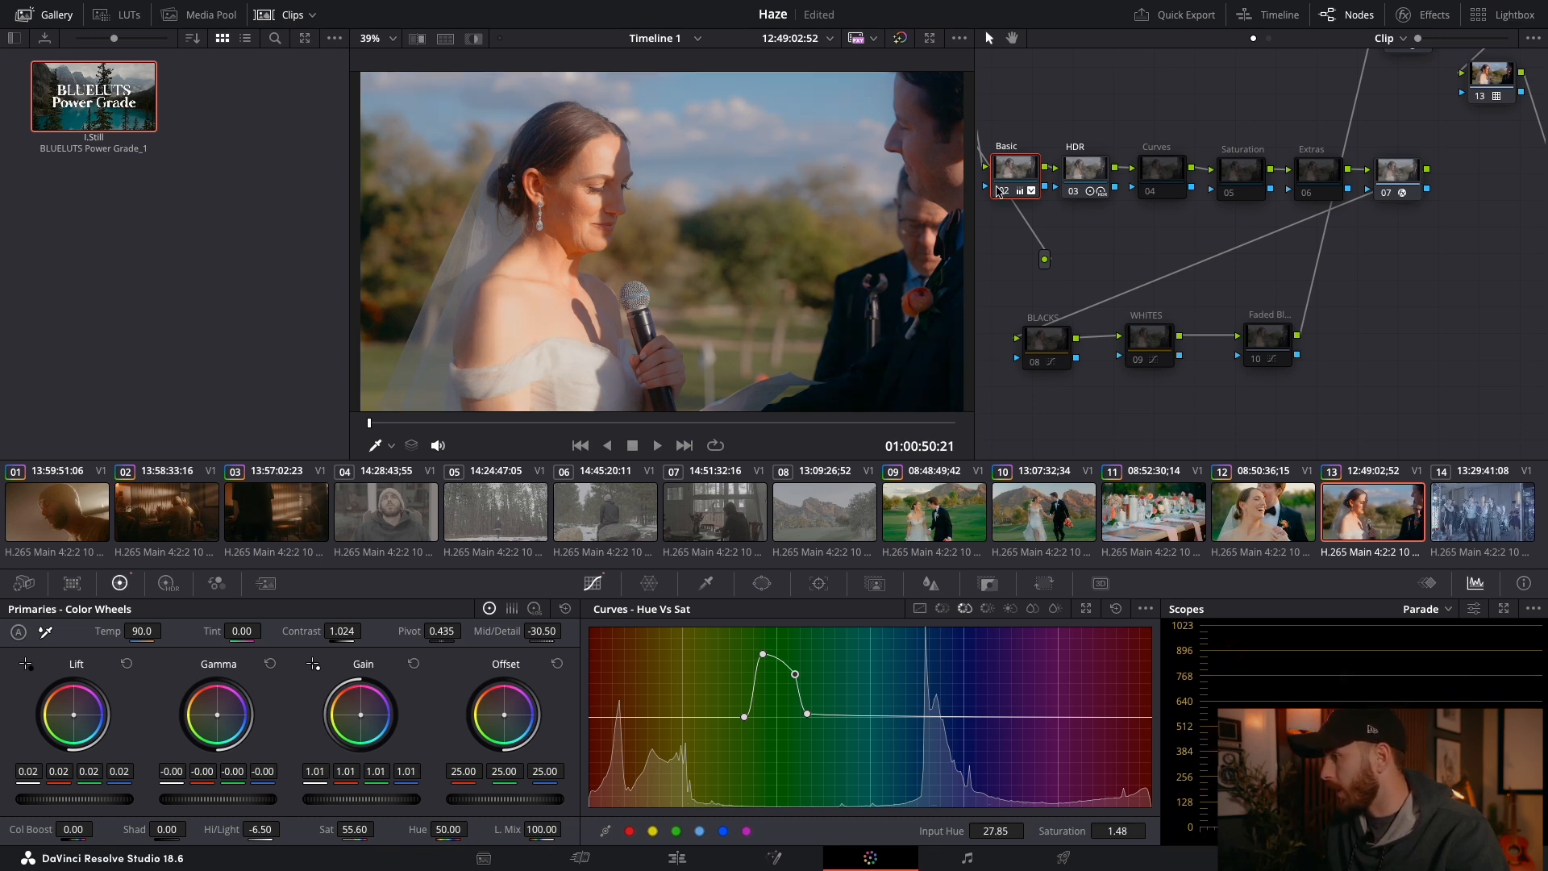
Step: Set the Log Wheels on clip 13's HDR node to Midtone -0.22 and Highlights -0.33
click(1080, 172)
click(534, 609)
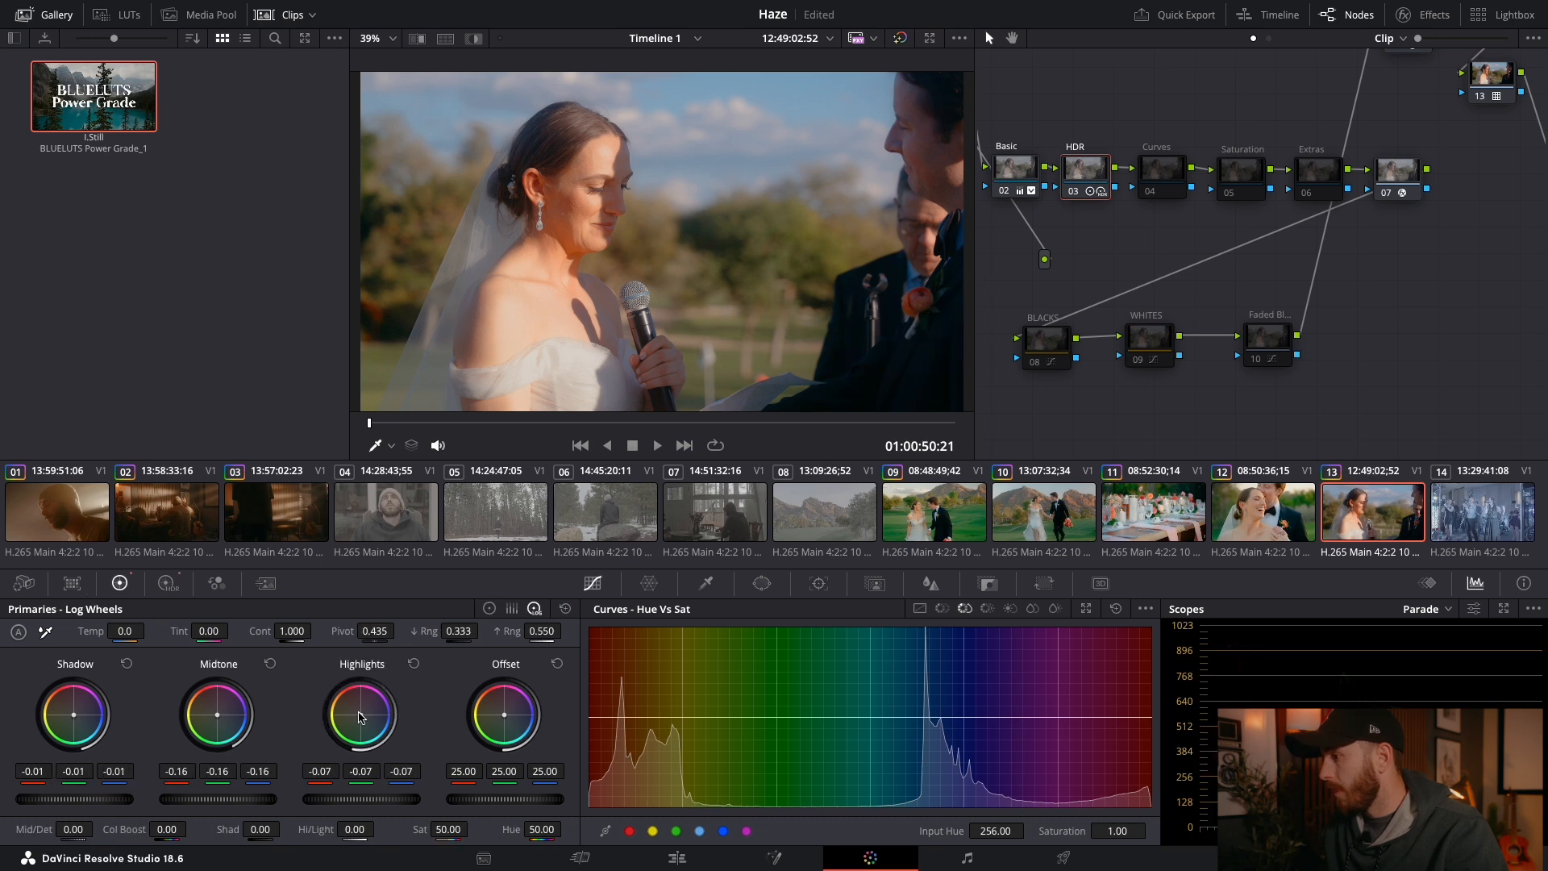
drag(355, 799, 355, 799)
drag(251, 799, 188, 799)
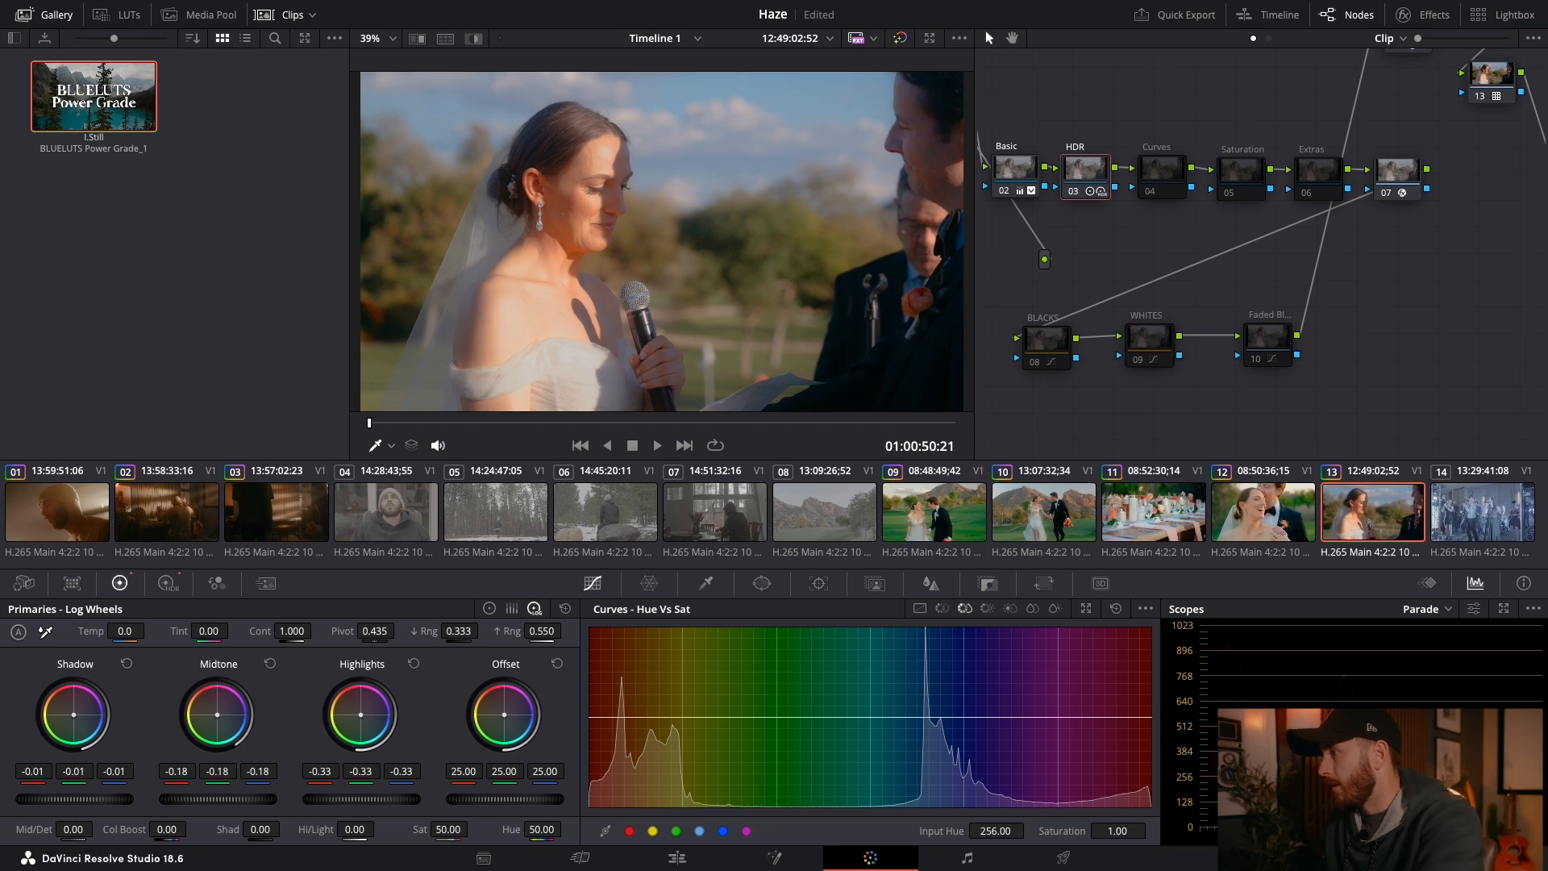
key(ctrl+z)
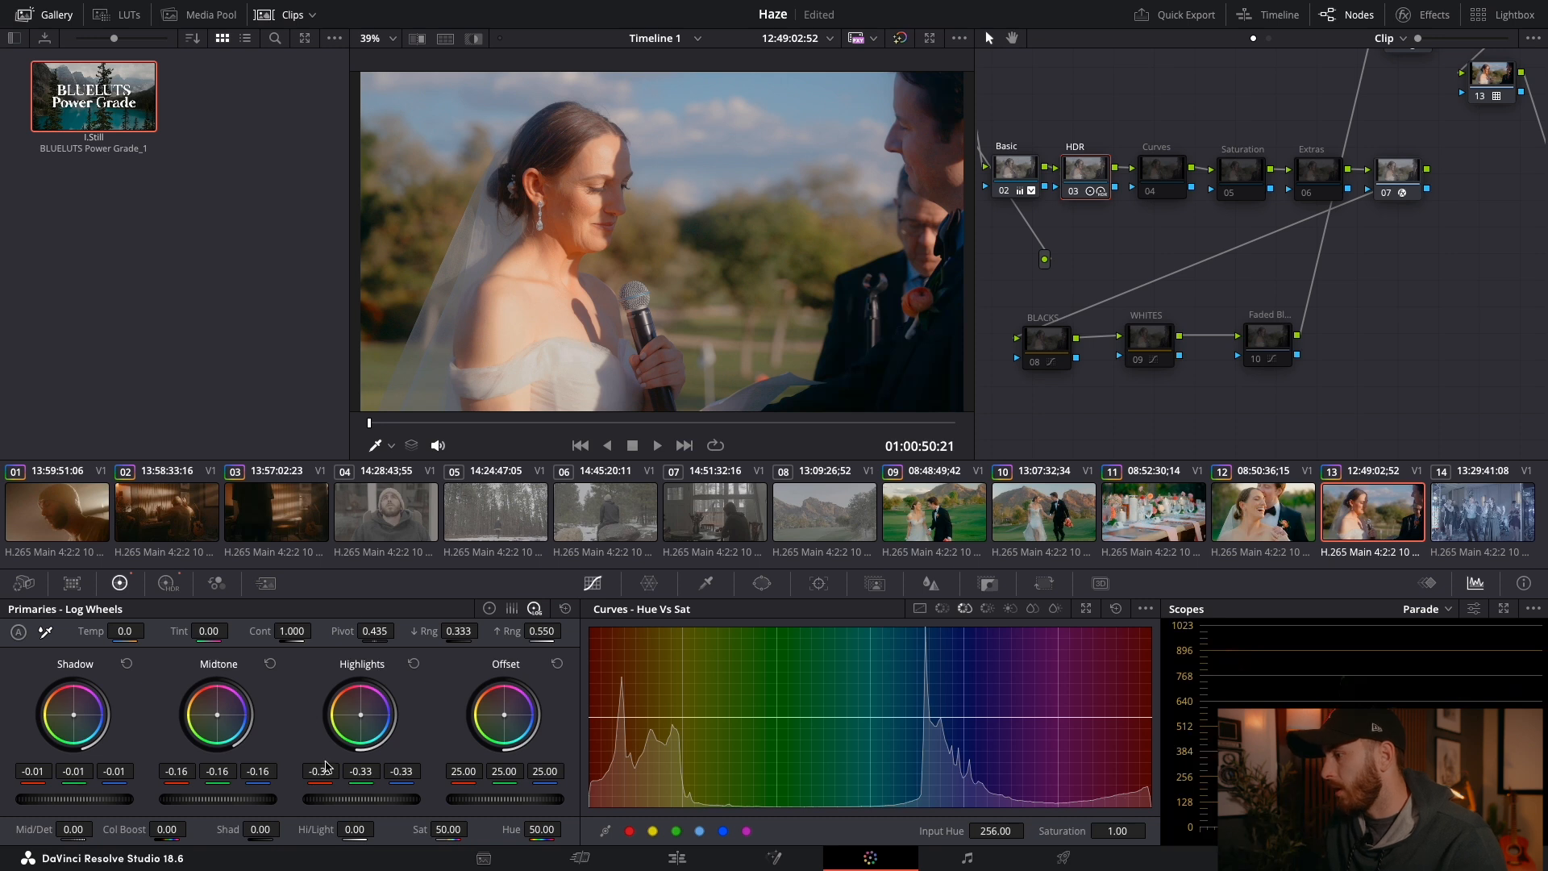
drag(218, 798, 193, 801)
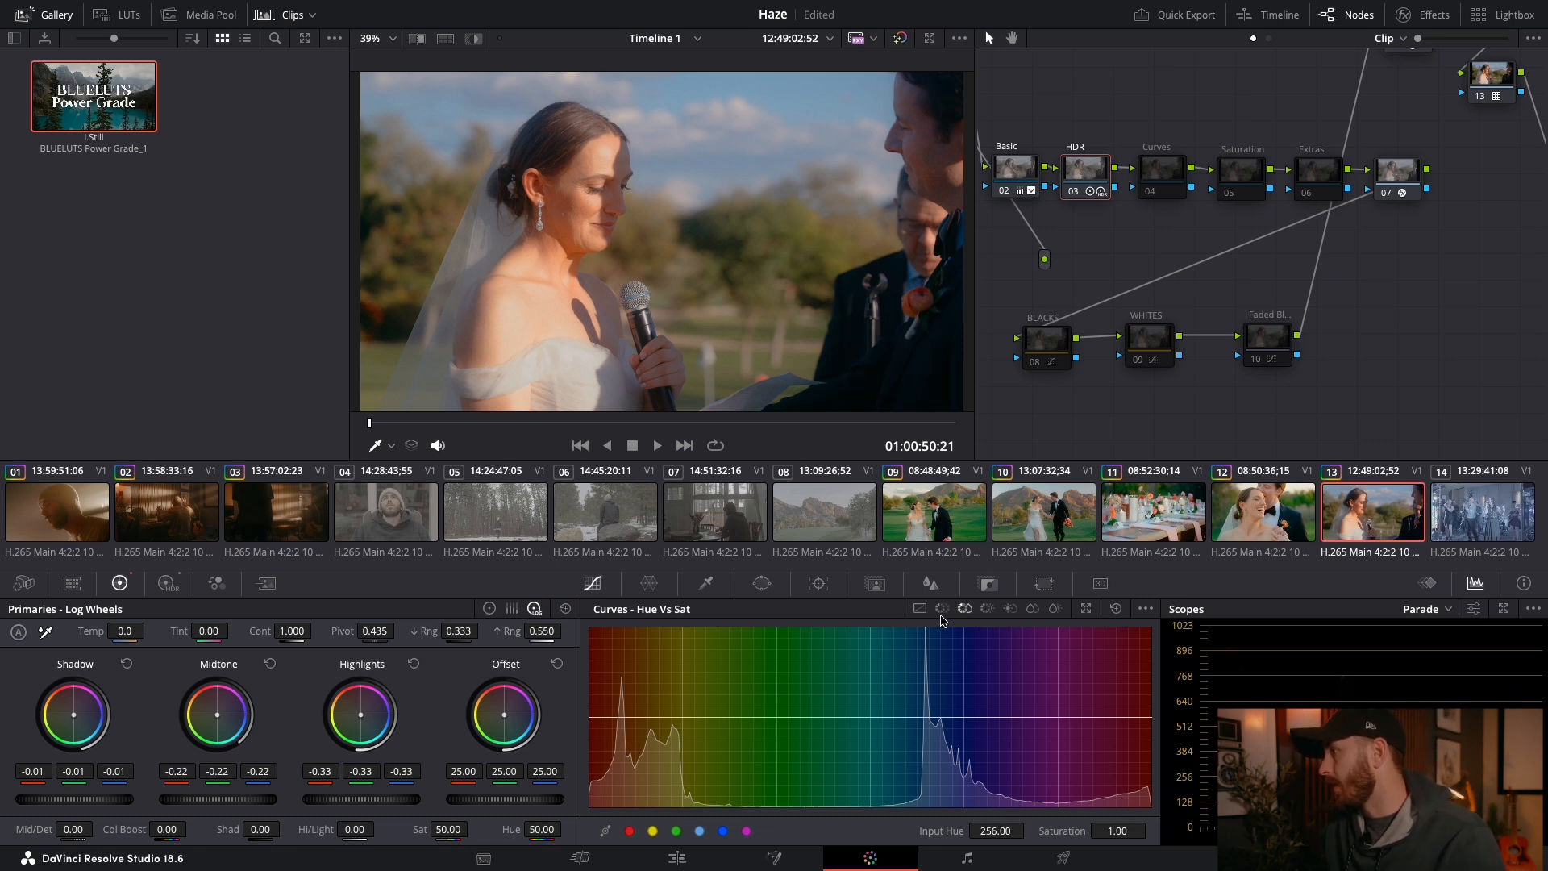
Step: On clip 13's HDR node, raise Hue Vs Sat saturation to about 1.41 for the sky blues and 1.16 for the background foliage hue
click(803, 88)
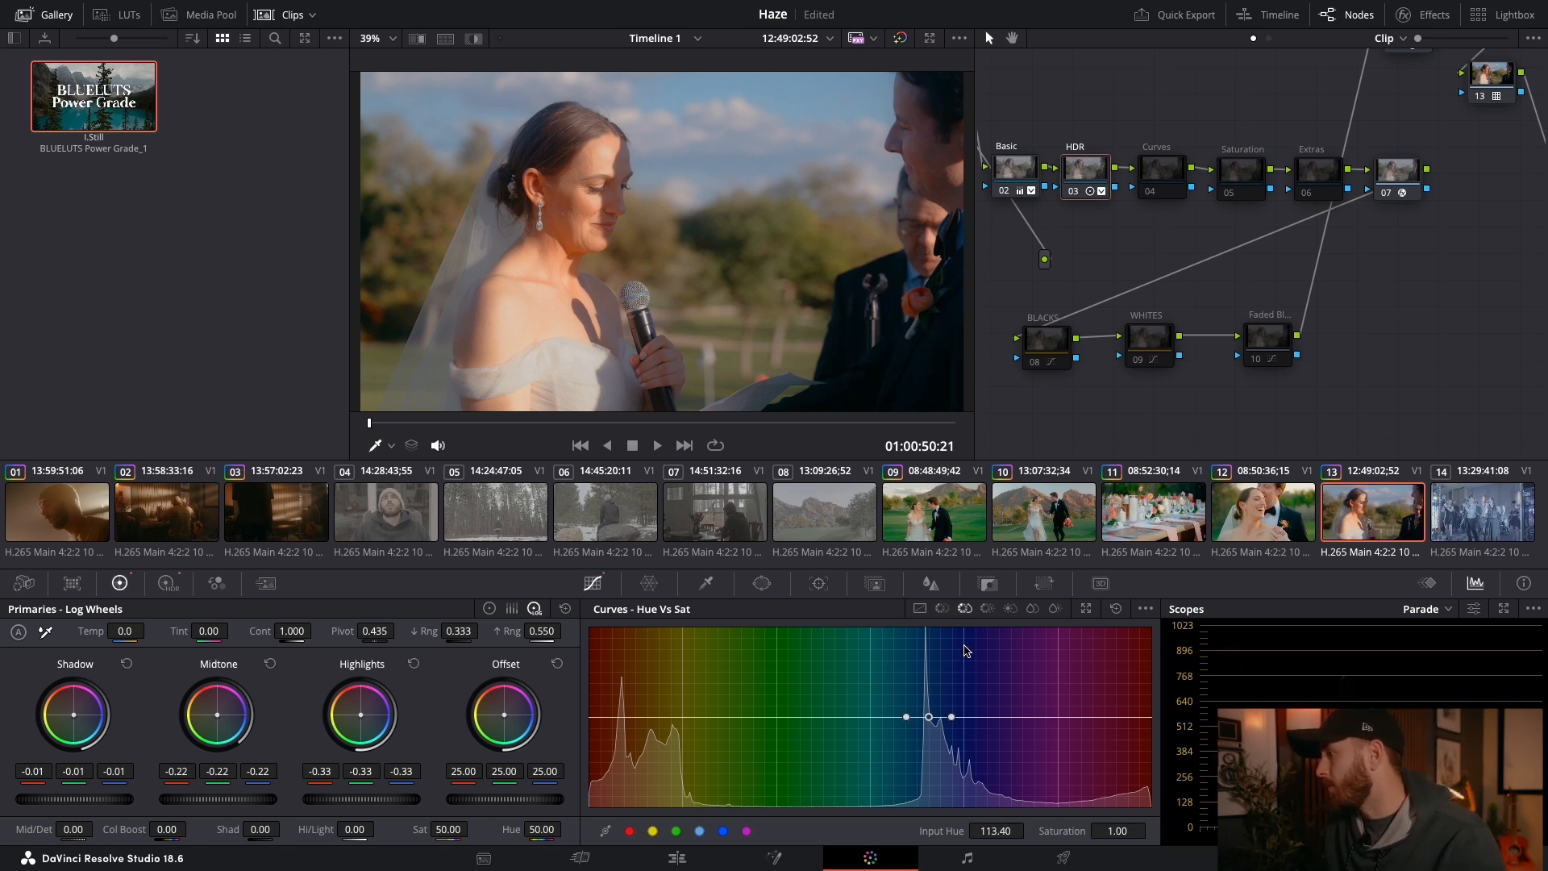
drag(928, 717, 934, 679)
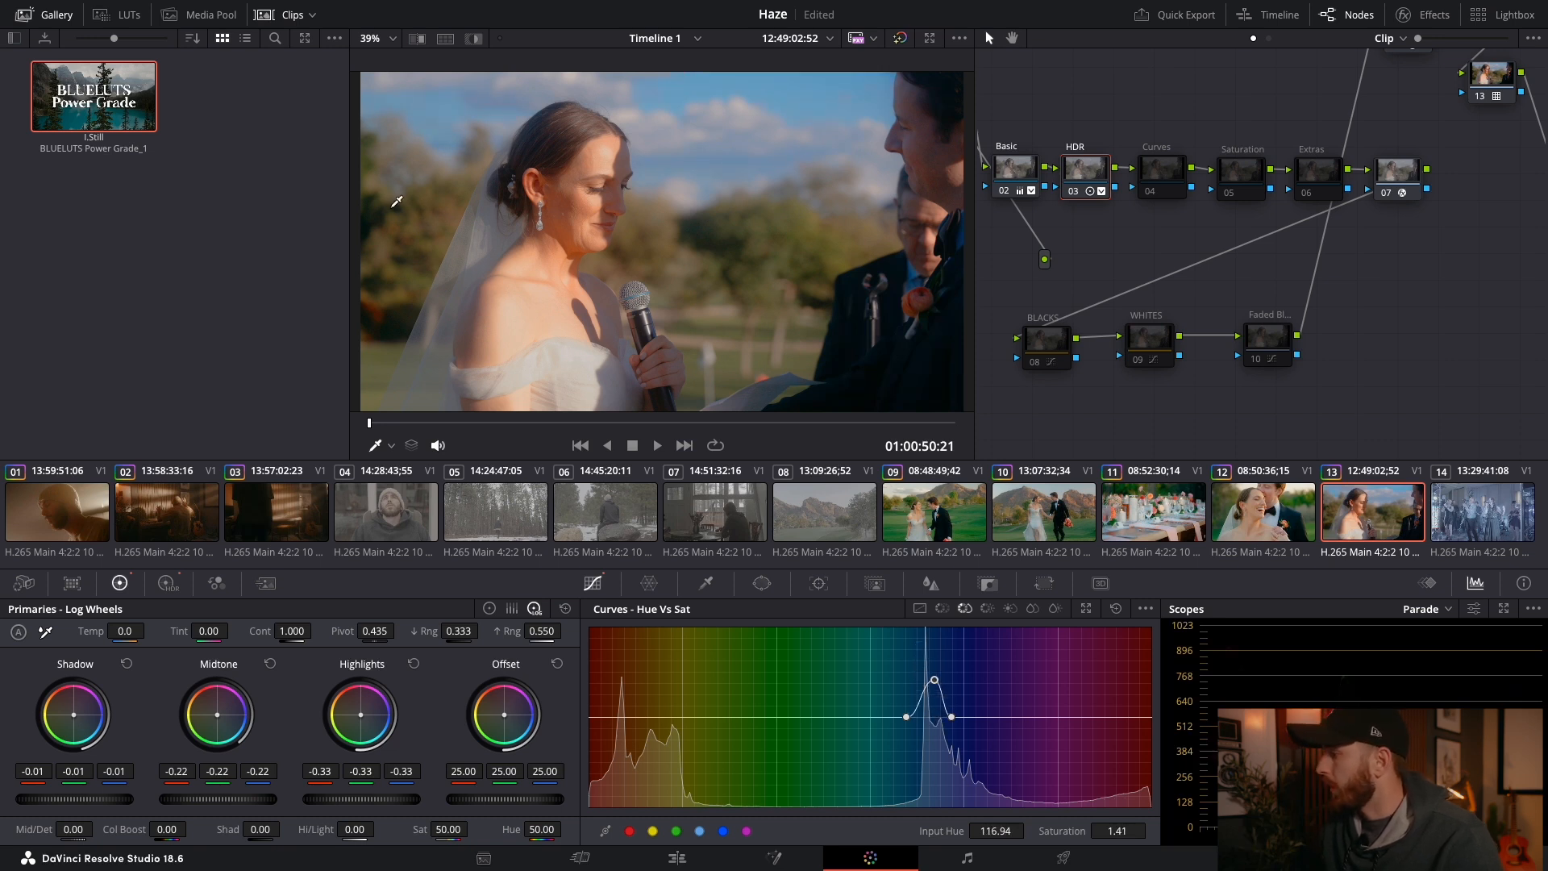
click(438, 252)
mouse_move(677, 717)
mouse_down()
mouse_move(679, 689)
mouse_move(682, 706)
mouse_up()
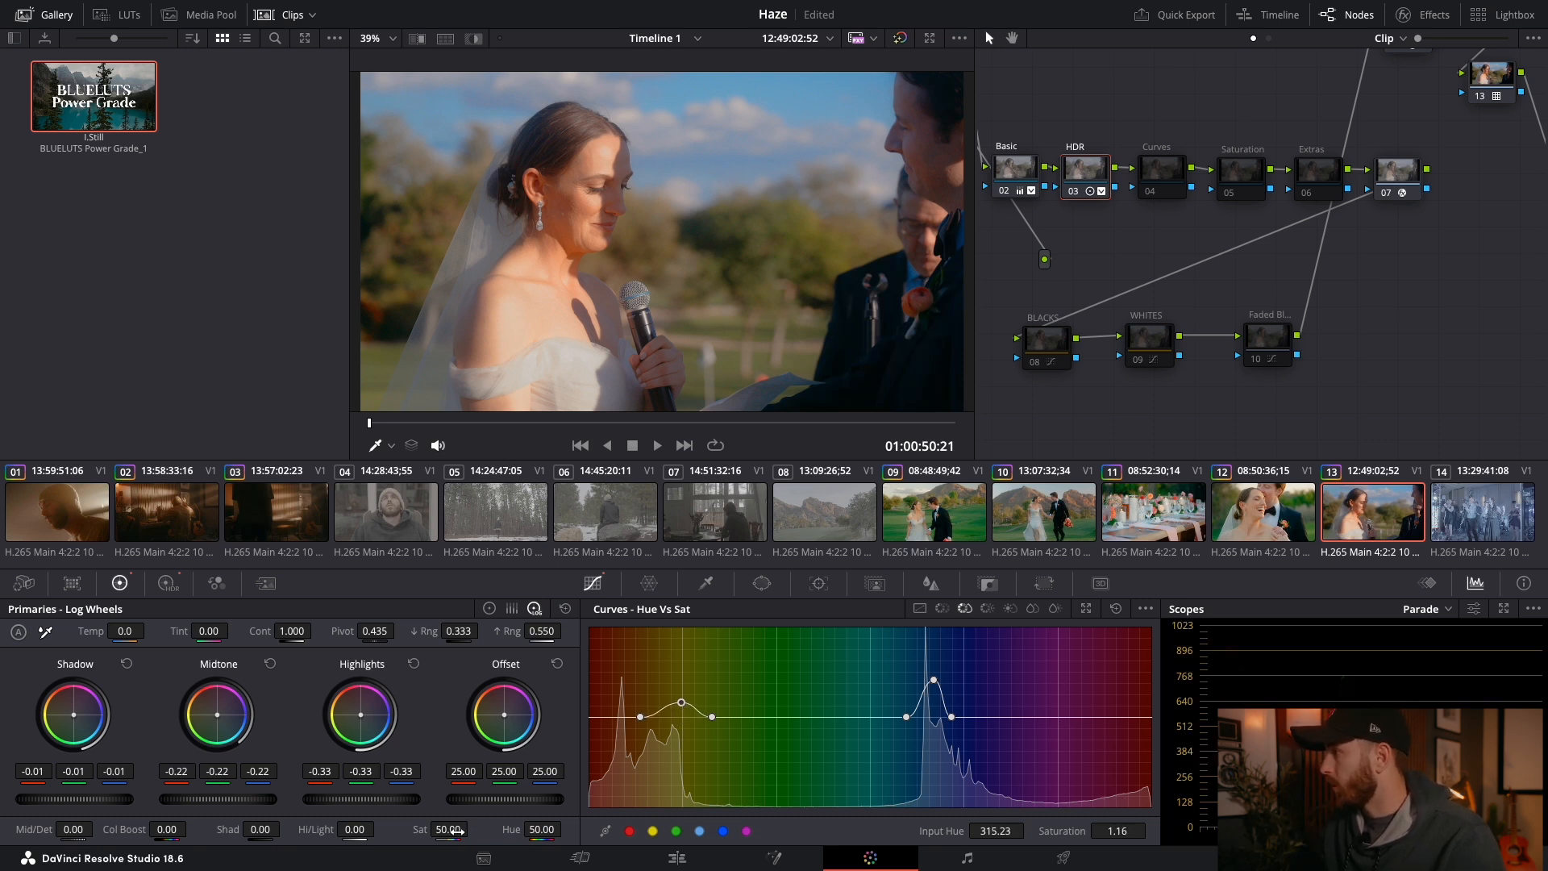
Step: Set the Temp on clip 13's Basic node to 10.0 and compare the graded image with the bypassed grade
click(1012, 171)
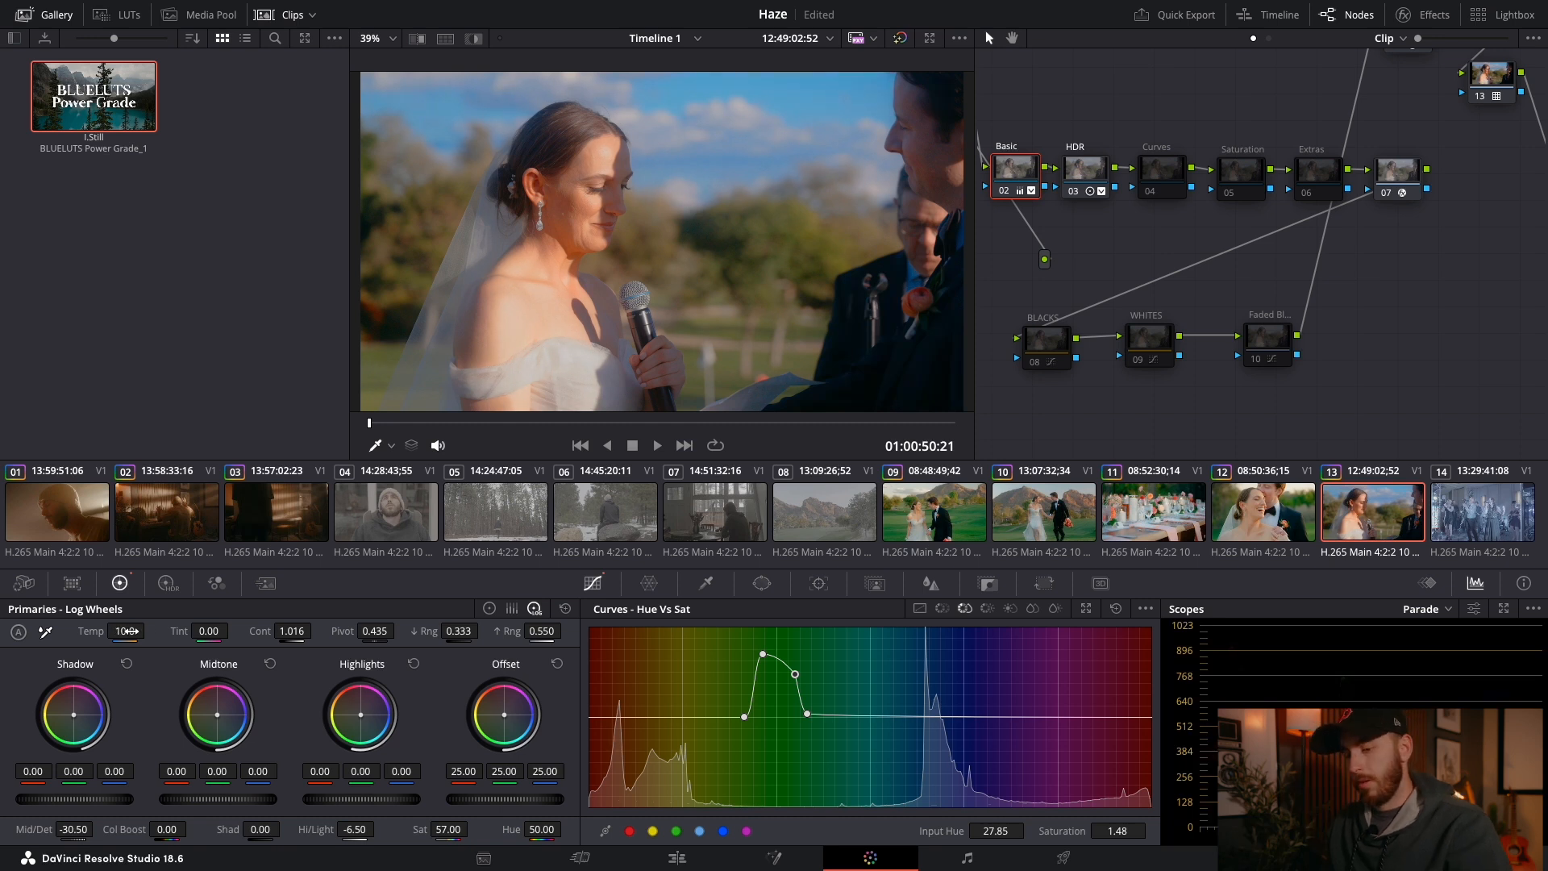
key(shift+d)
key(shift+d)
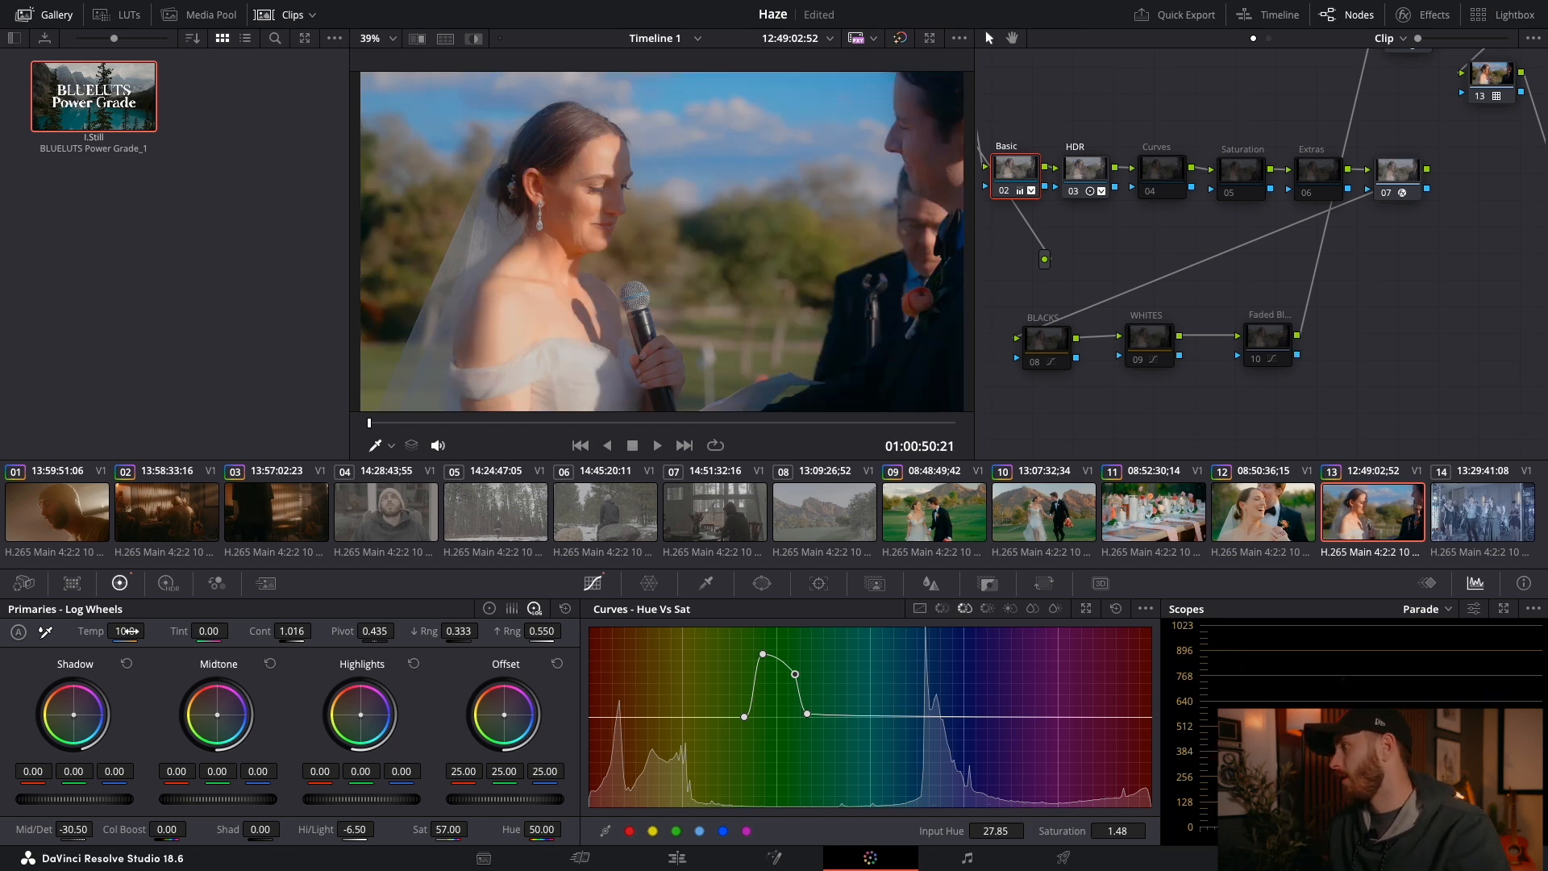
key(shift+d)
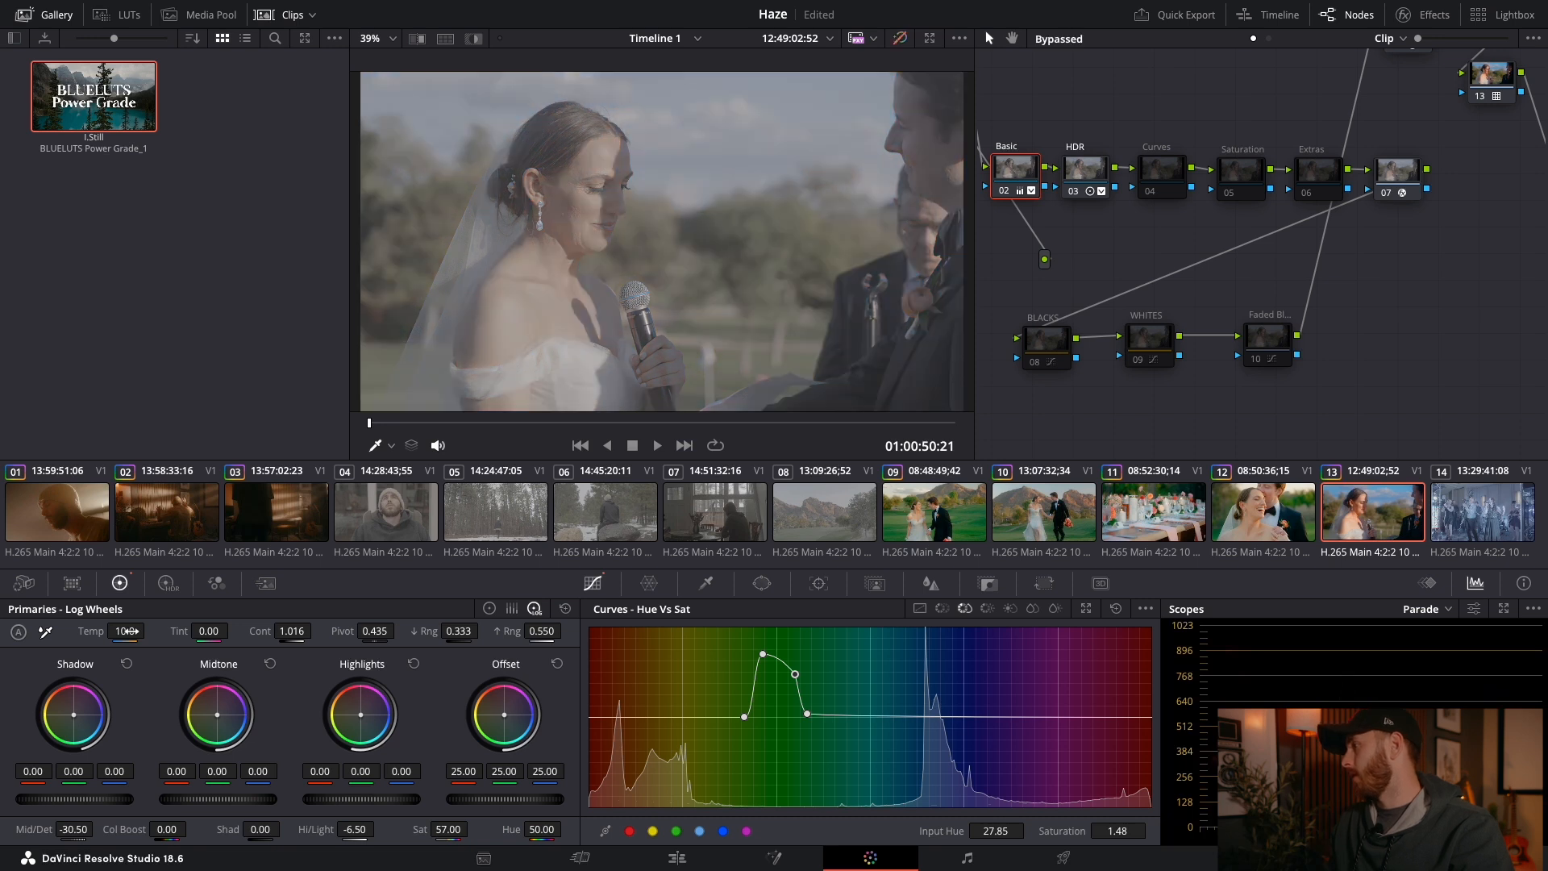
key(shift+d)
Step: Compare clip 13 with the close-up of the couple in clip 12
click(1267, 519)
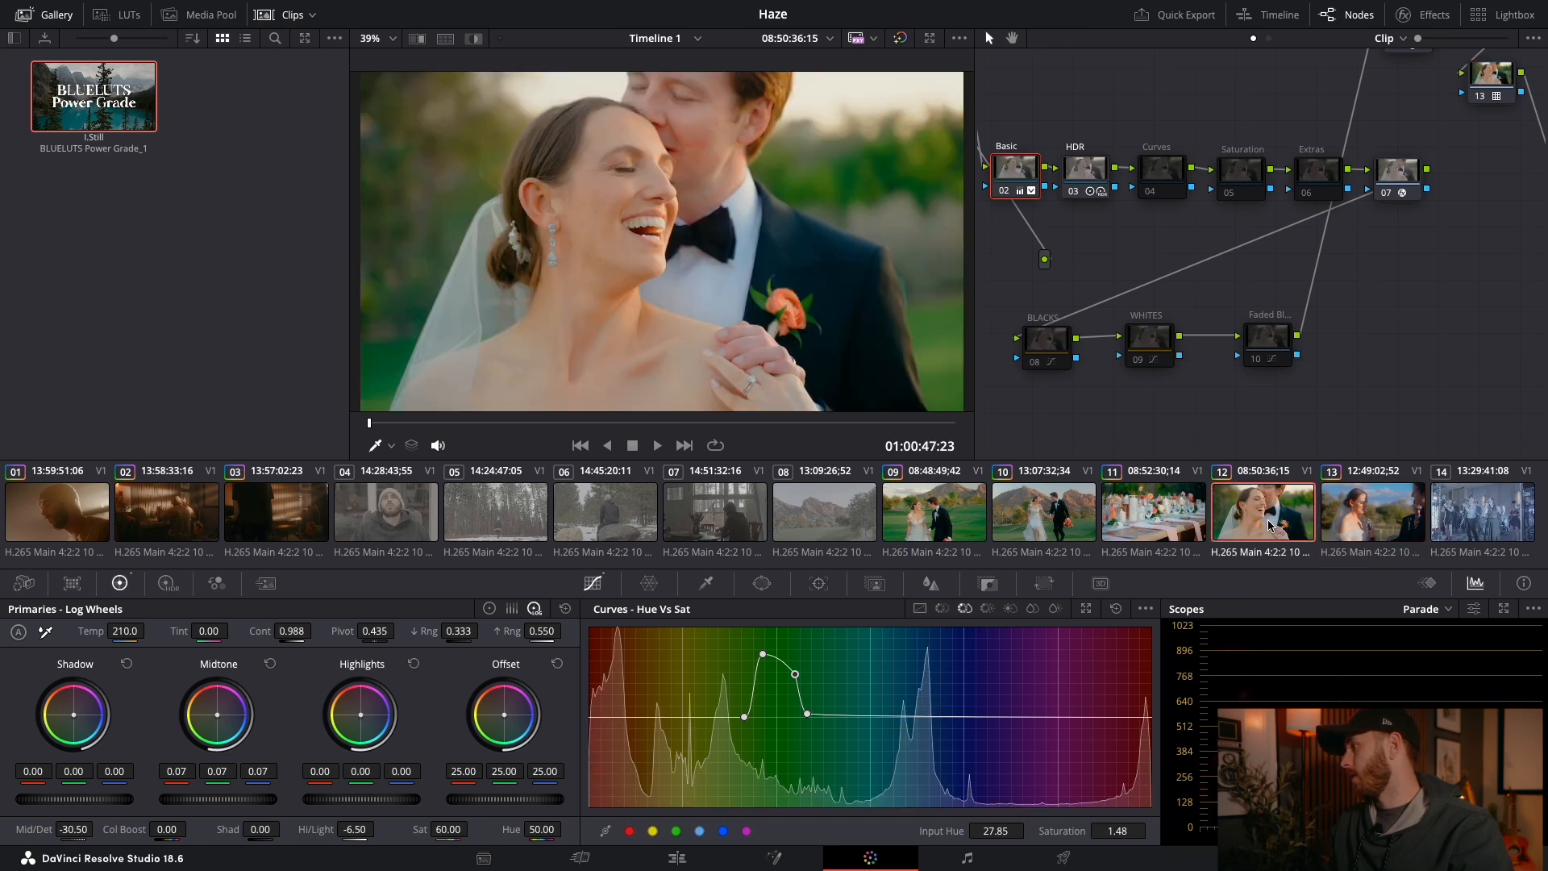
click(1356, 516)
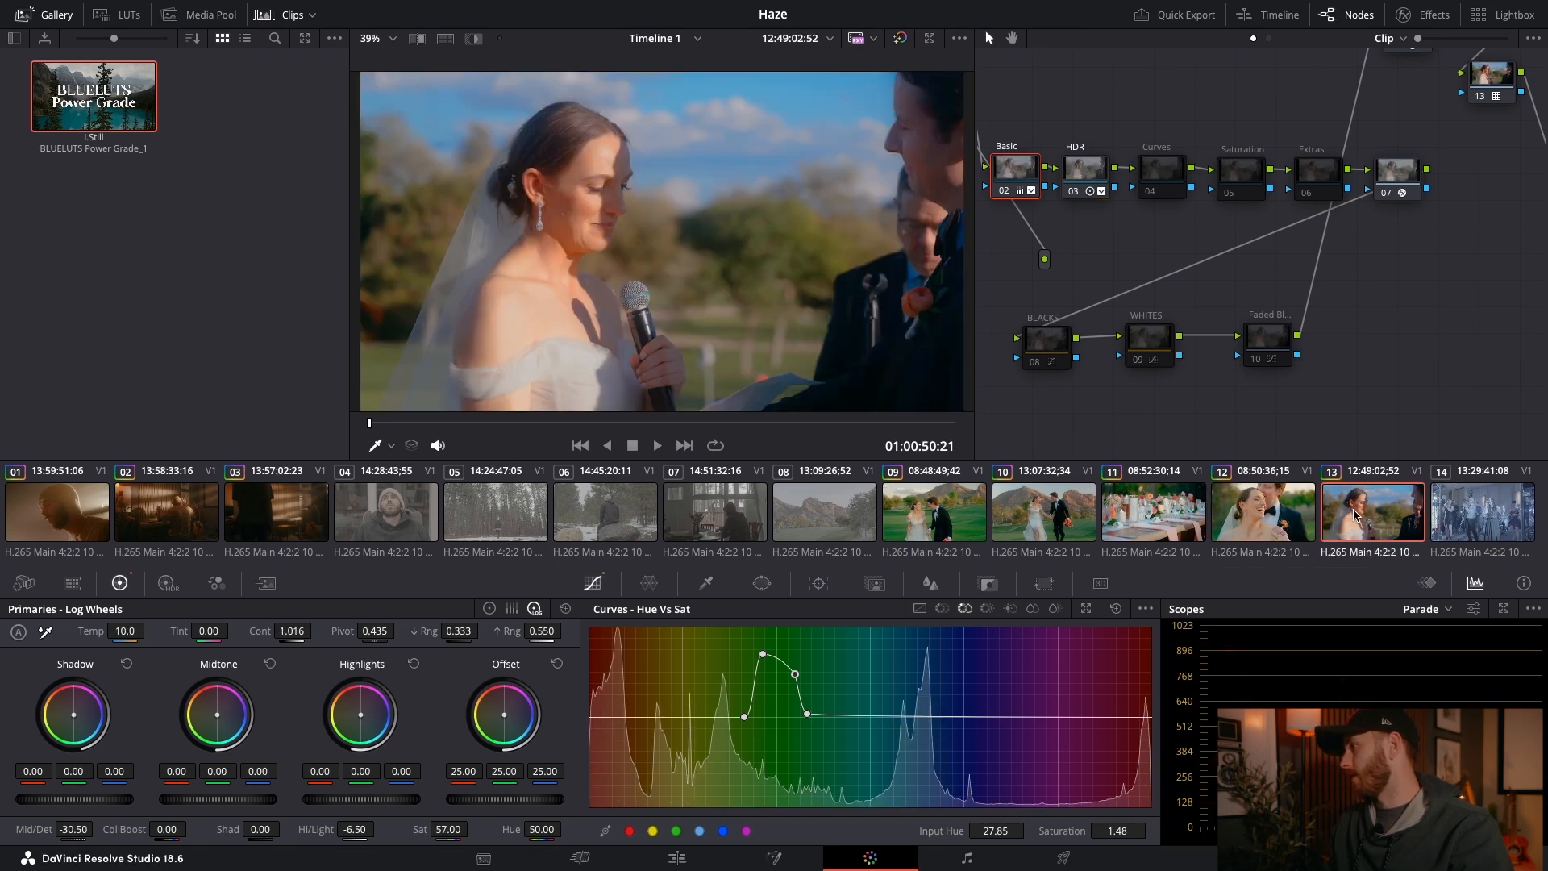
click(1290, 518)
click(1328, 516)
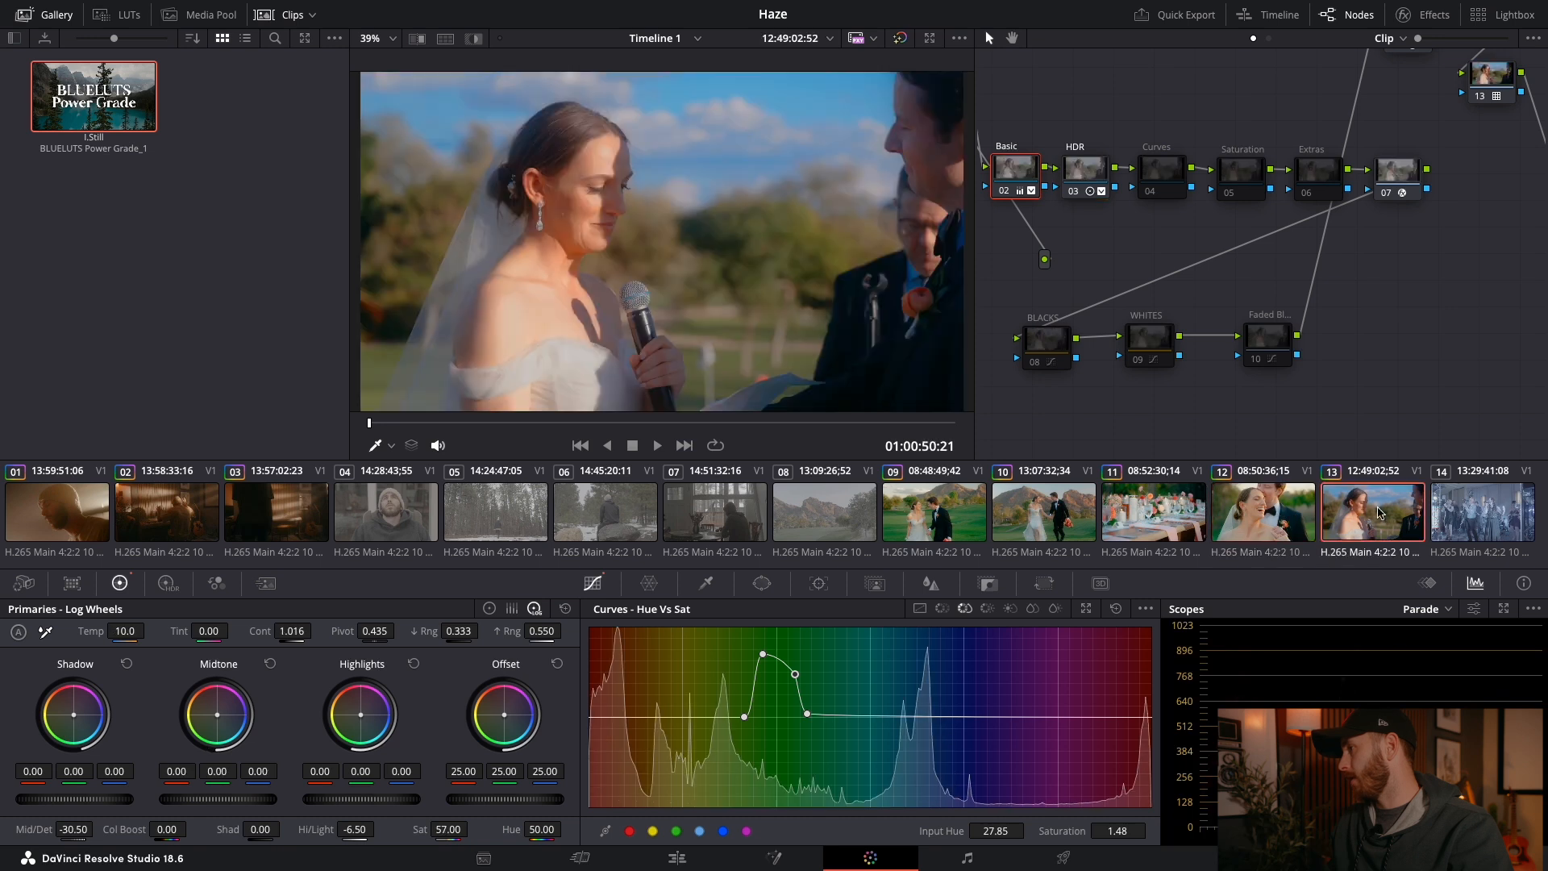
click(1294, 520)
click(1375, 518)
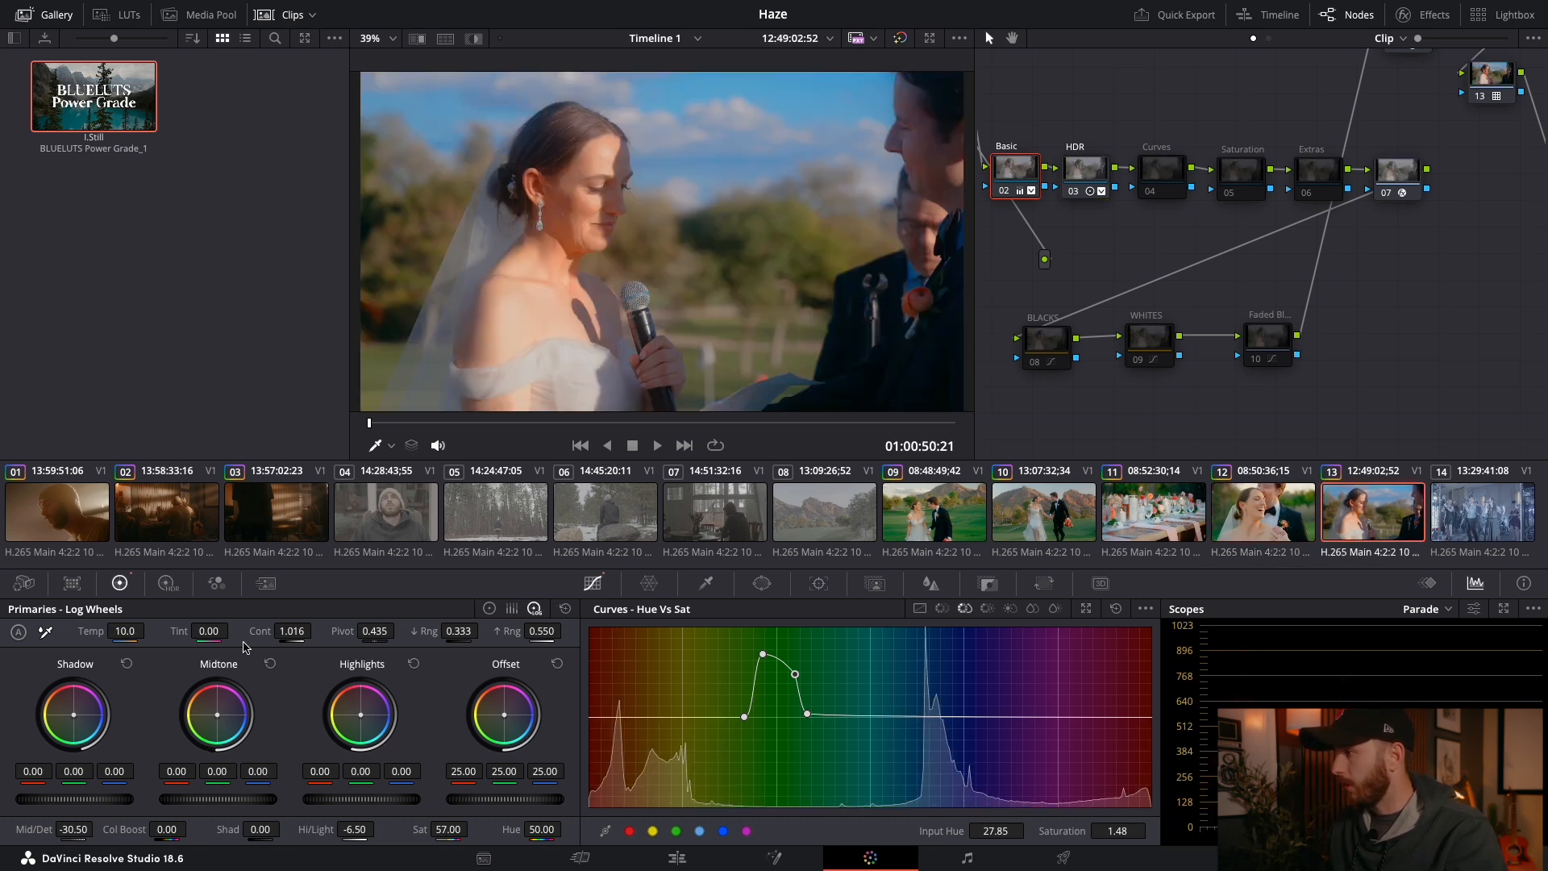
Step: Set clip 13's Basic node to Tint -7.00, Log Midtone -0.06, Lift 0.01 and Gain 1.03
drag(208, 631, 171, 630)
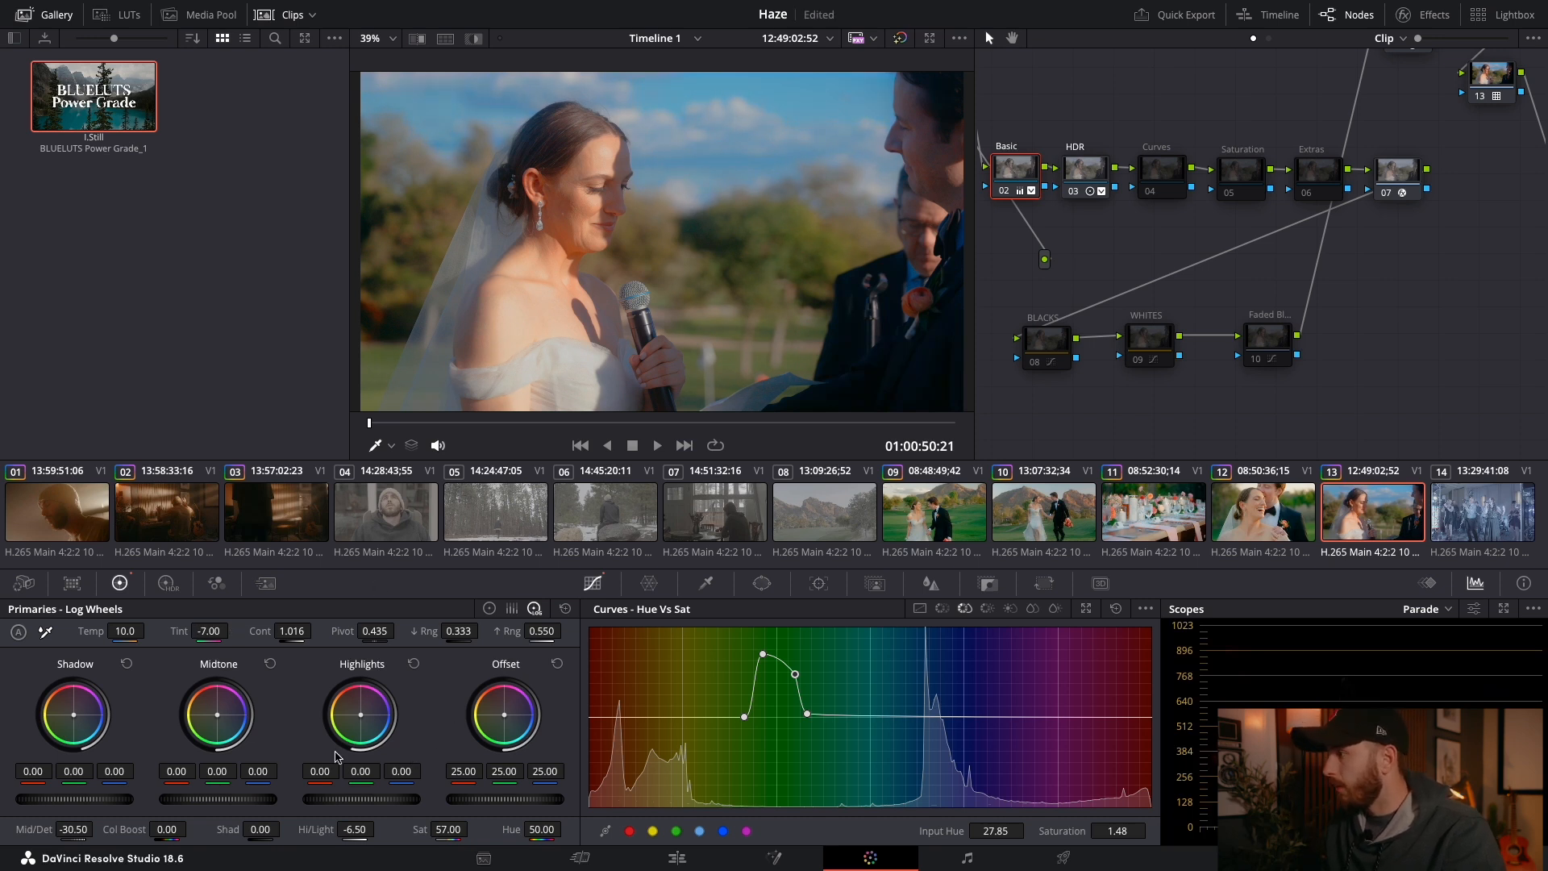
mouse_move(227, 802)
mouse_down()
mouse_move(208, 803)
mouse_move(227, 802)
mouse_up()
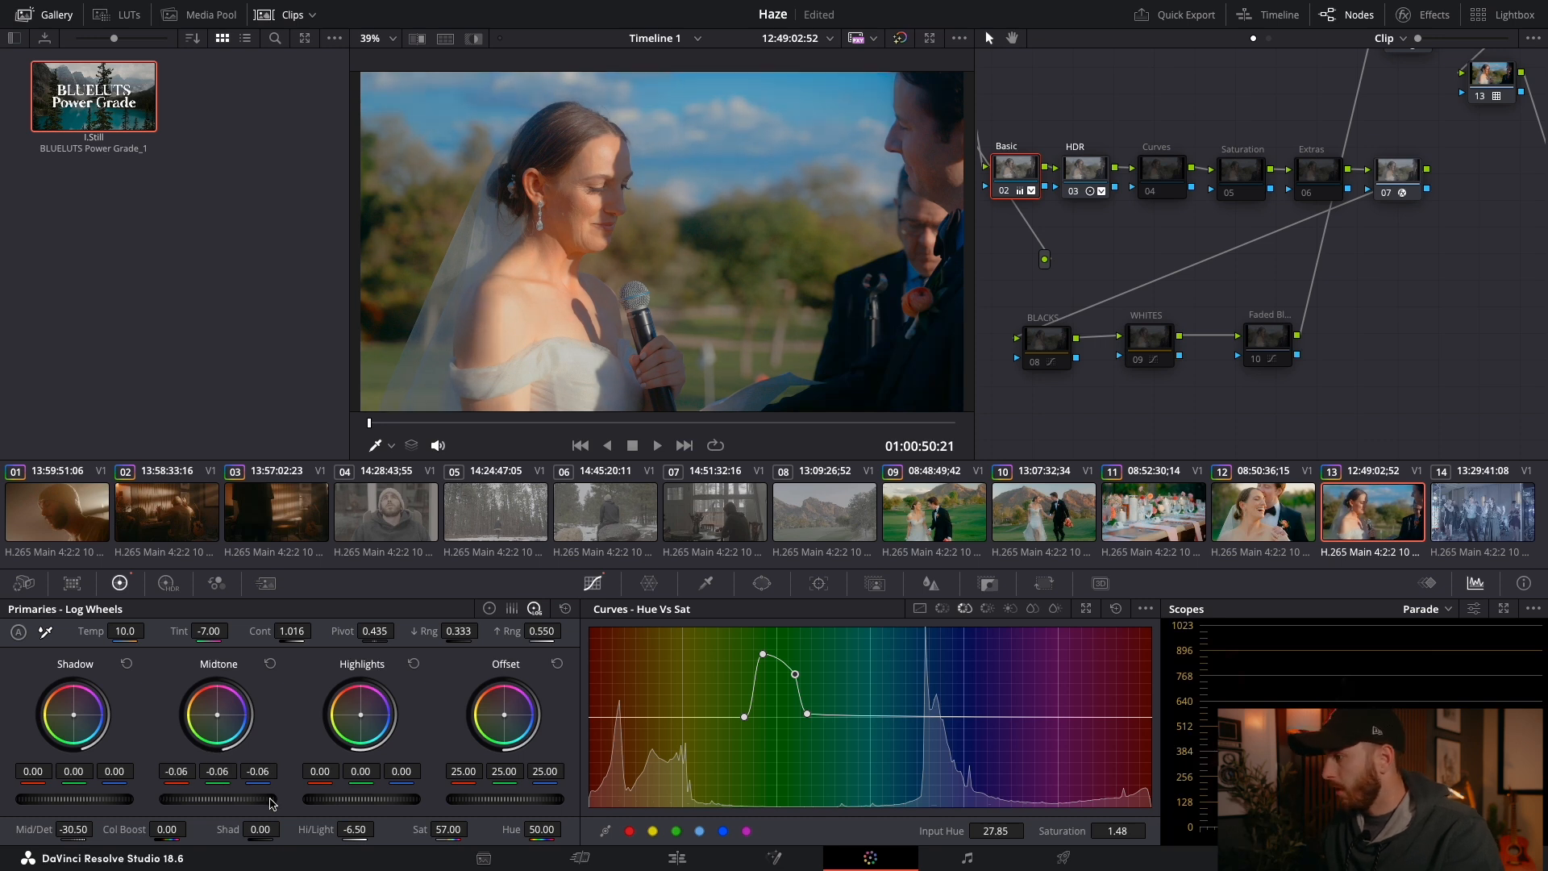
click(489, 609)
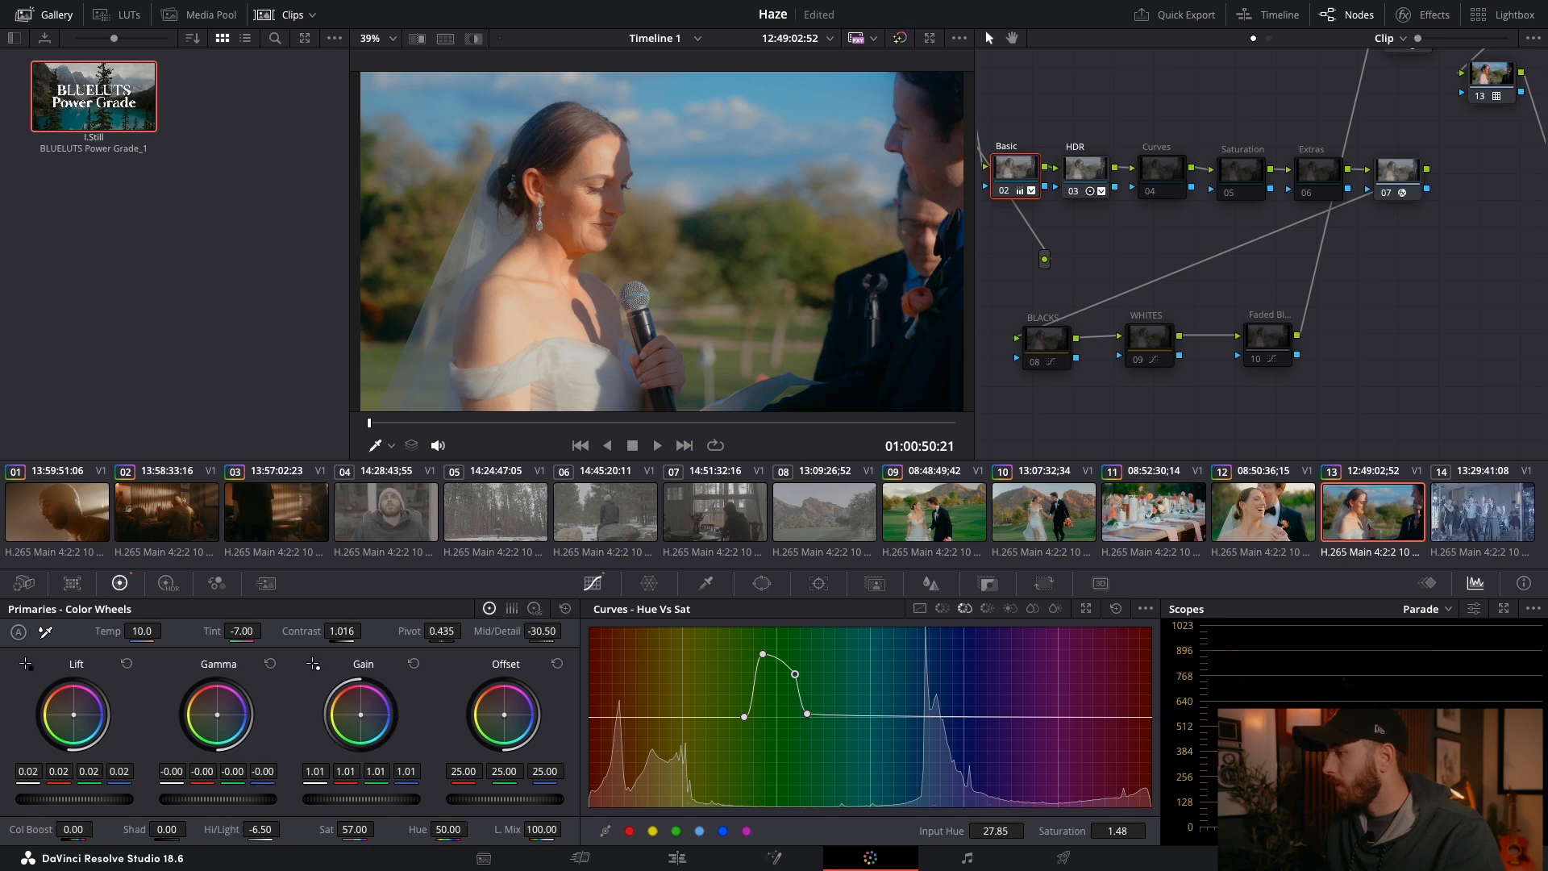
drag(223, 800, 211, 799)
drag(83, 799, 114, 802)
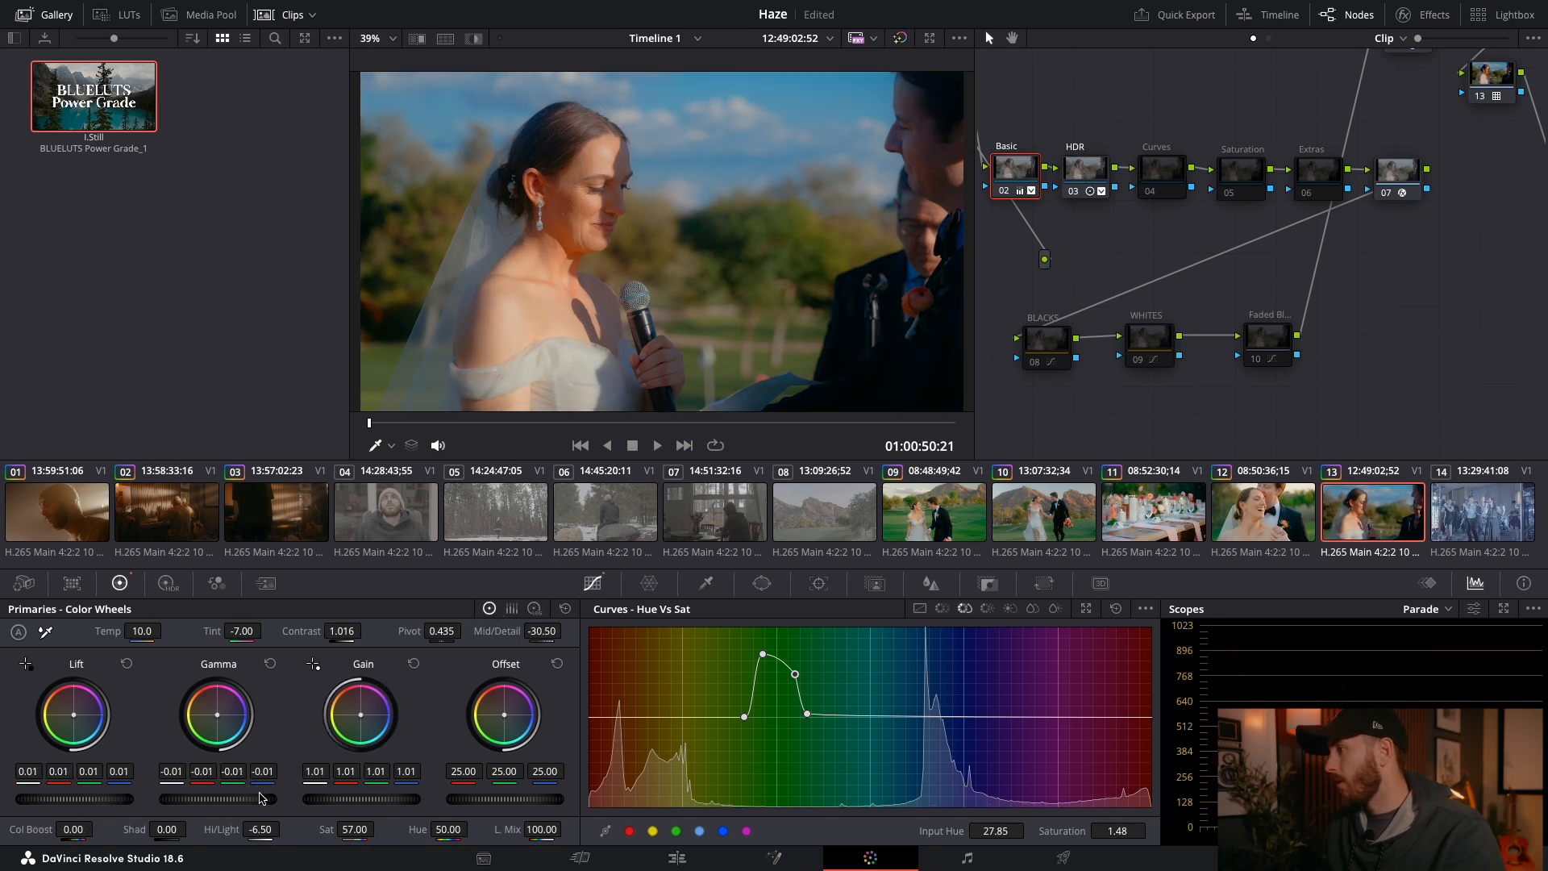
mouse_move(361, 799)
mouse_down()
mouse_move(395, 799)
mouse_move(350, 799)
mouse_up()
drag(234, 800, 246, 799)
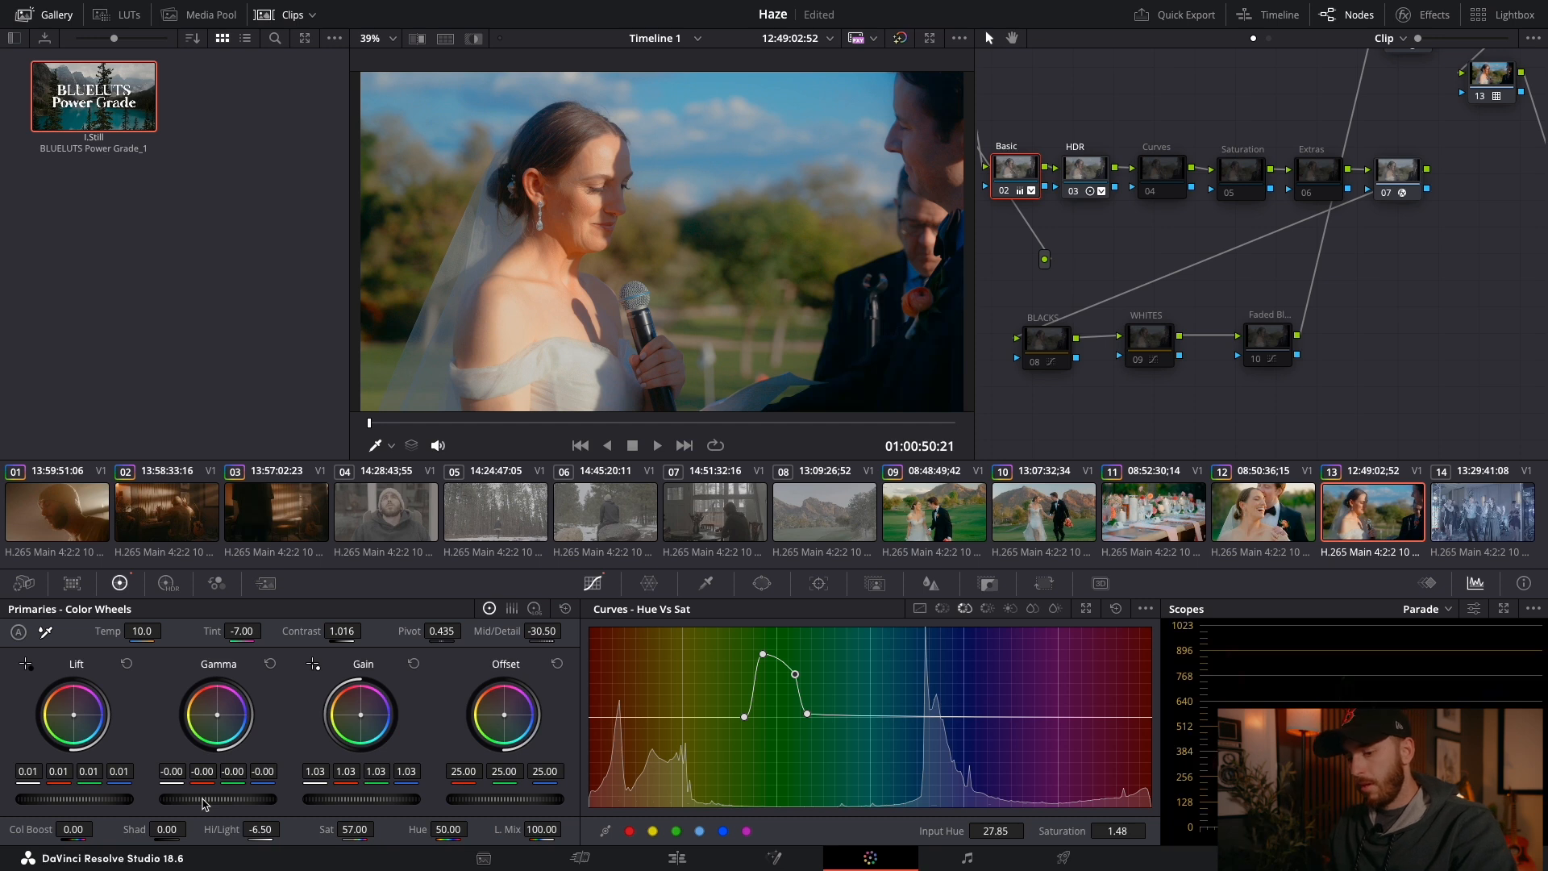
Step: Compare clip 13's grade with its bypassed version and with the table shot in clip 11
key(shift+d)
key(shift+d)
key(shift+d)
key(shift+d)
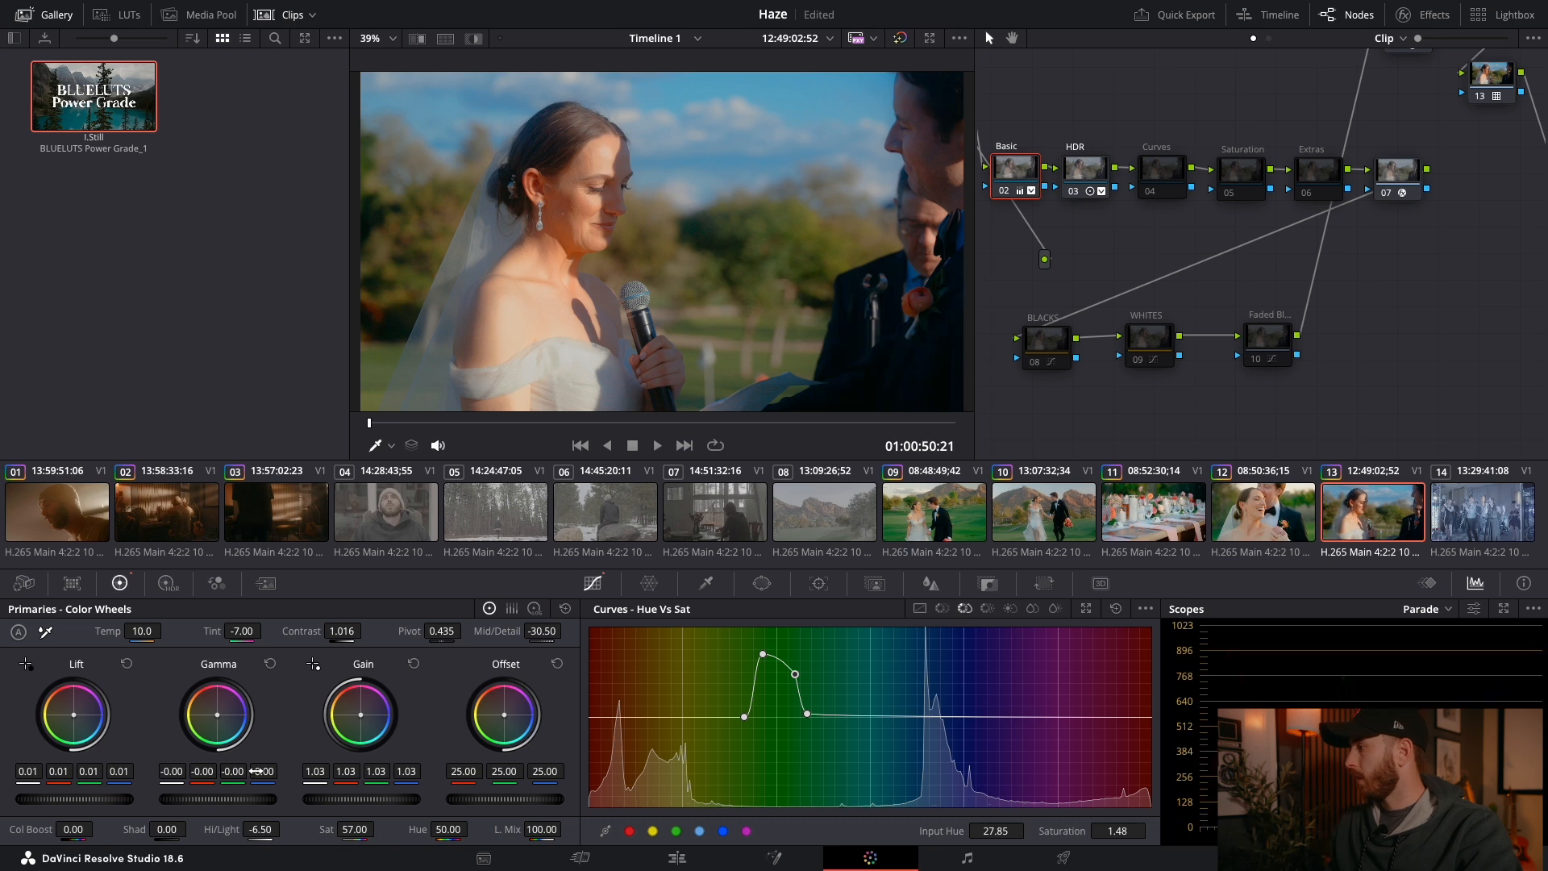
click(1182, 528)
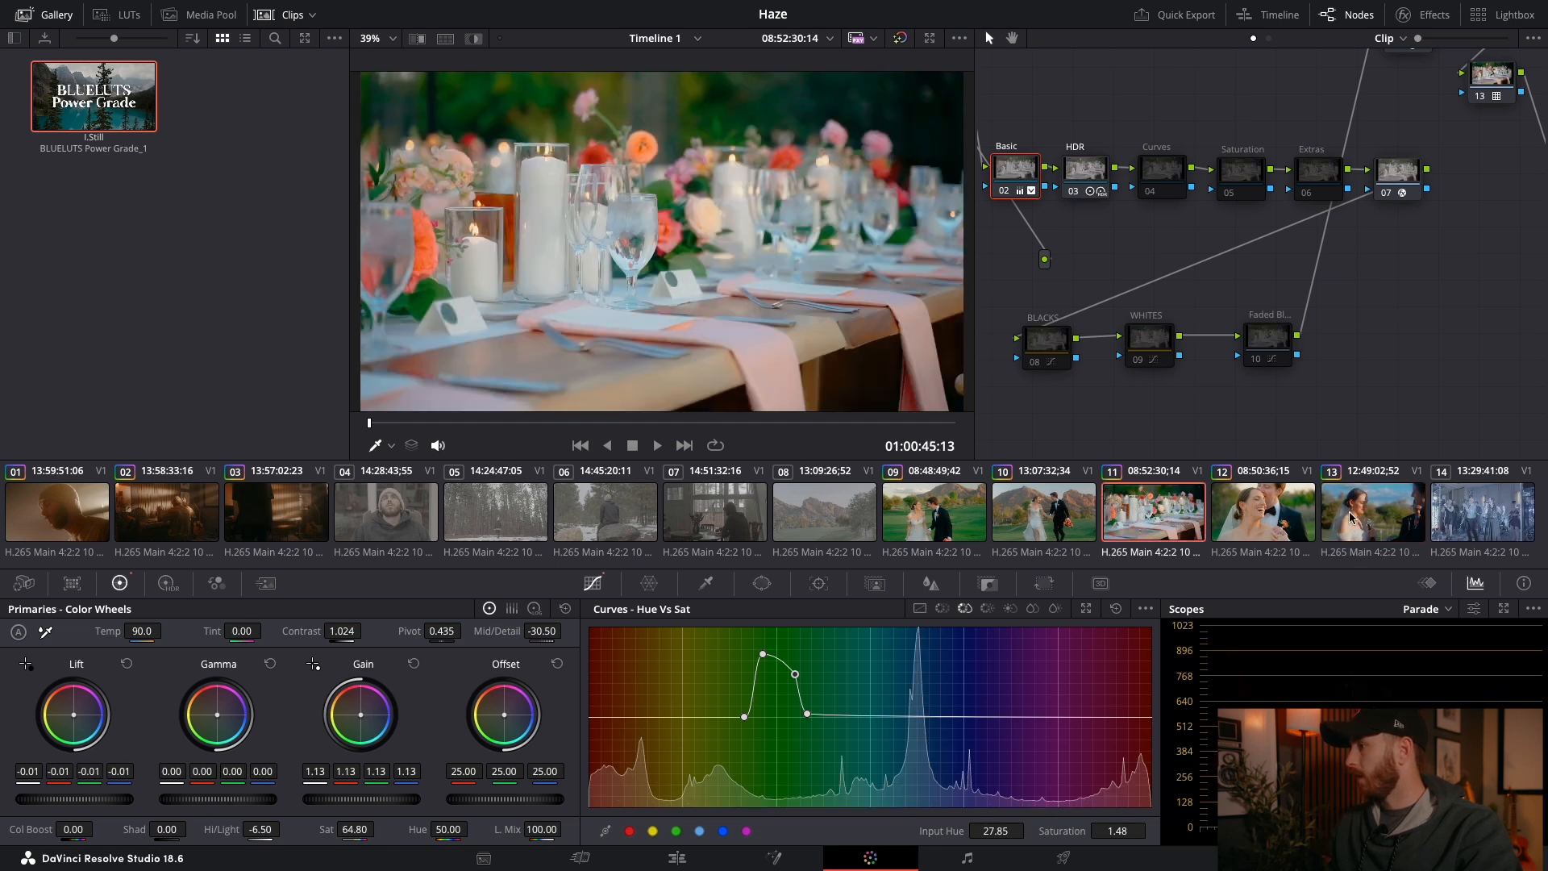
click(1388, 512)
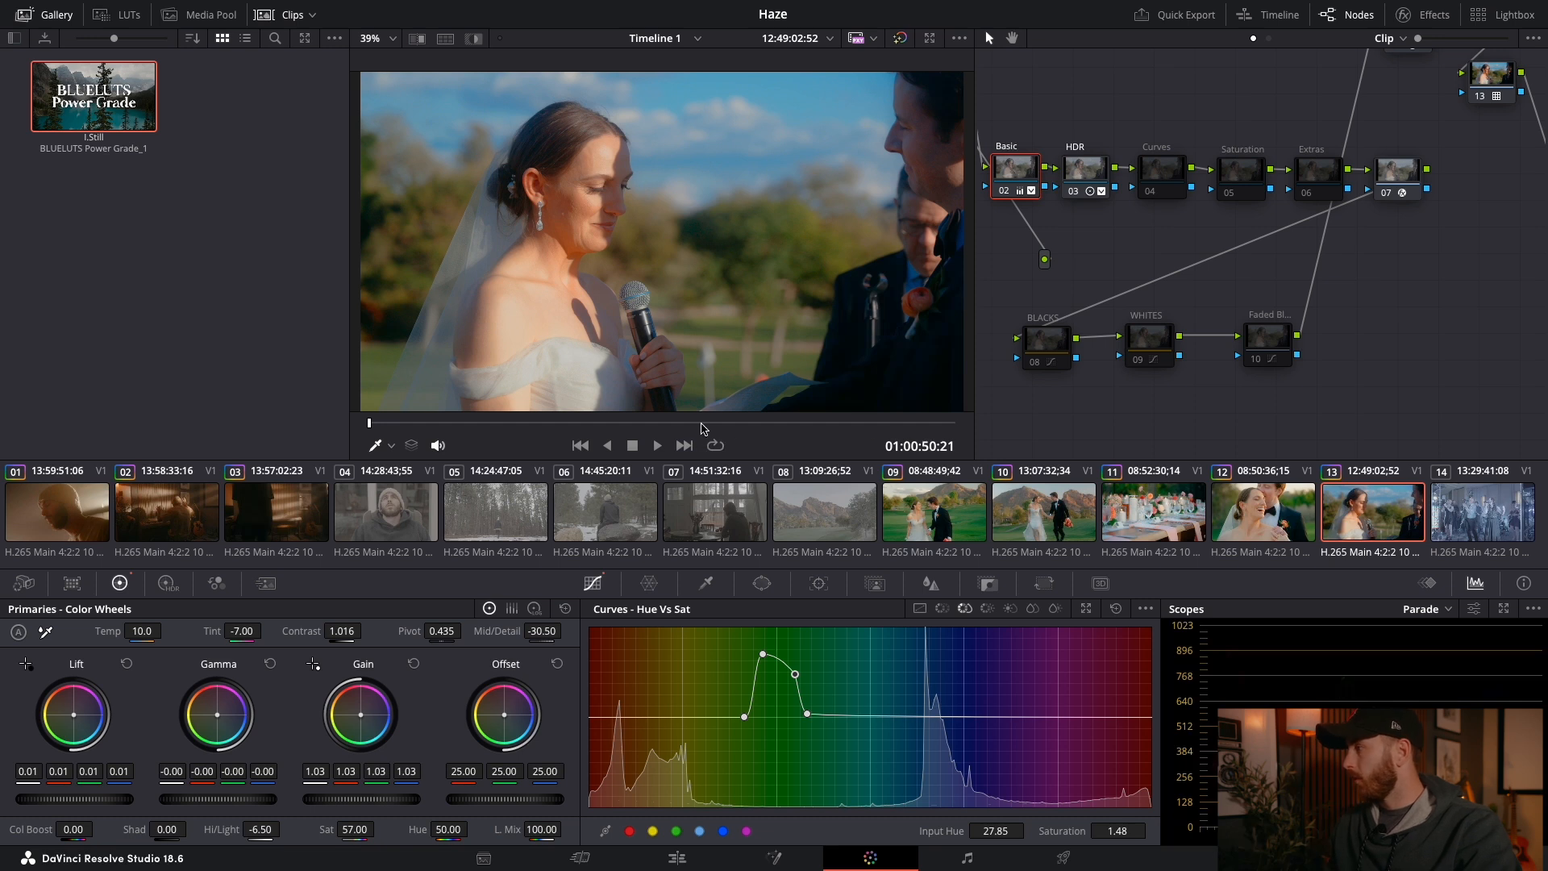
Step: Set the Contrast on clip 13's Basic node to 1.070 and compare the result with the bypassed grade
drag(347, 633, 366, 632)
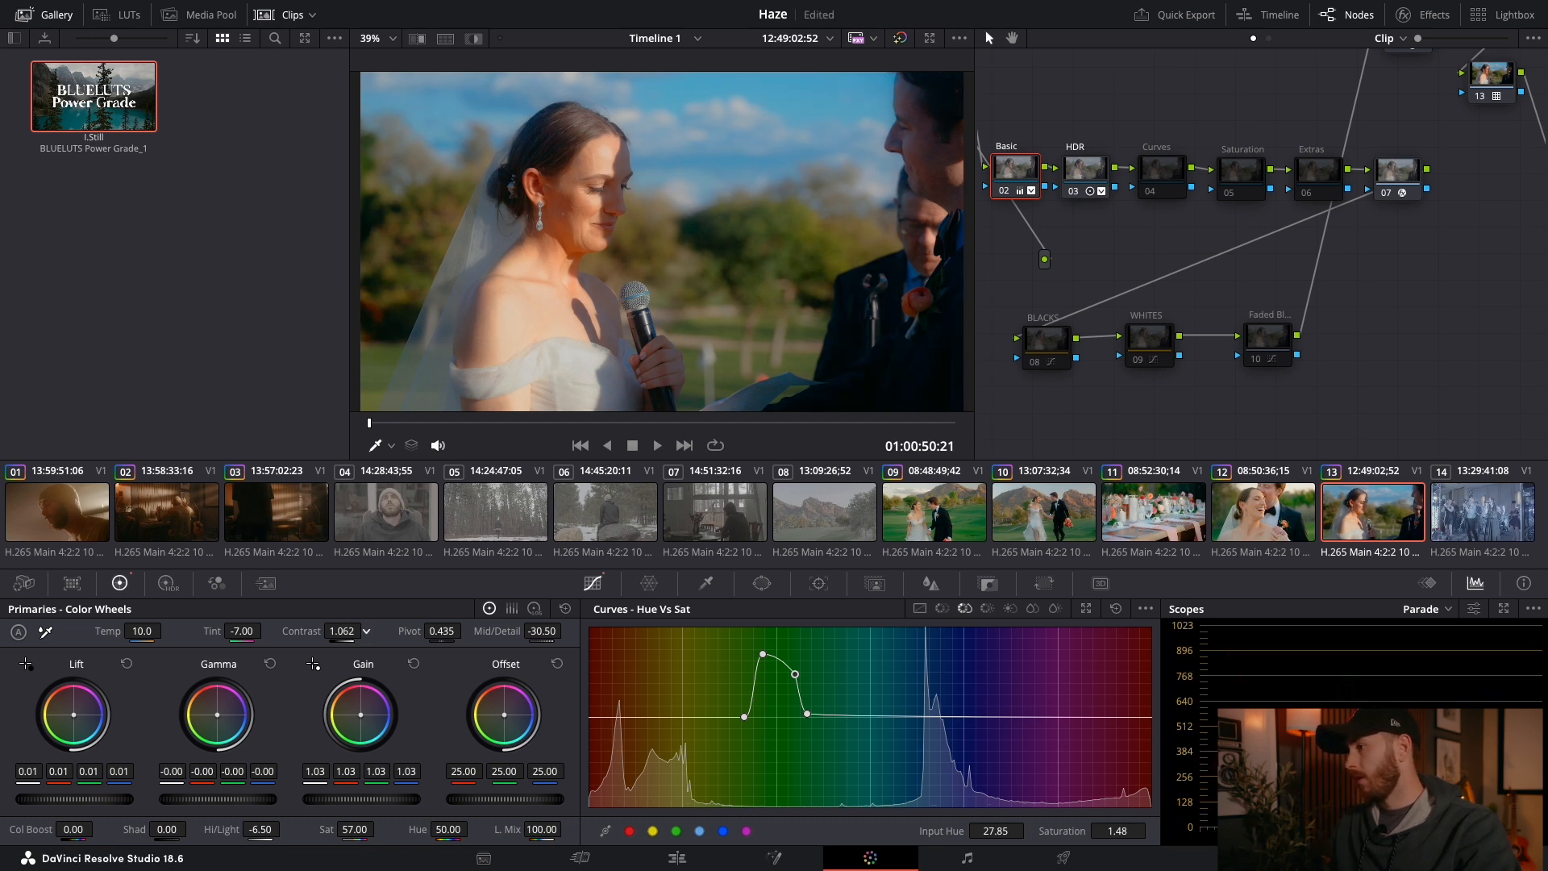
key(shift+d)
key(shift+d)
key(shift+d)
key(shift+d)
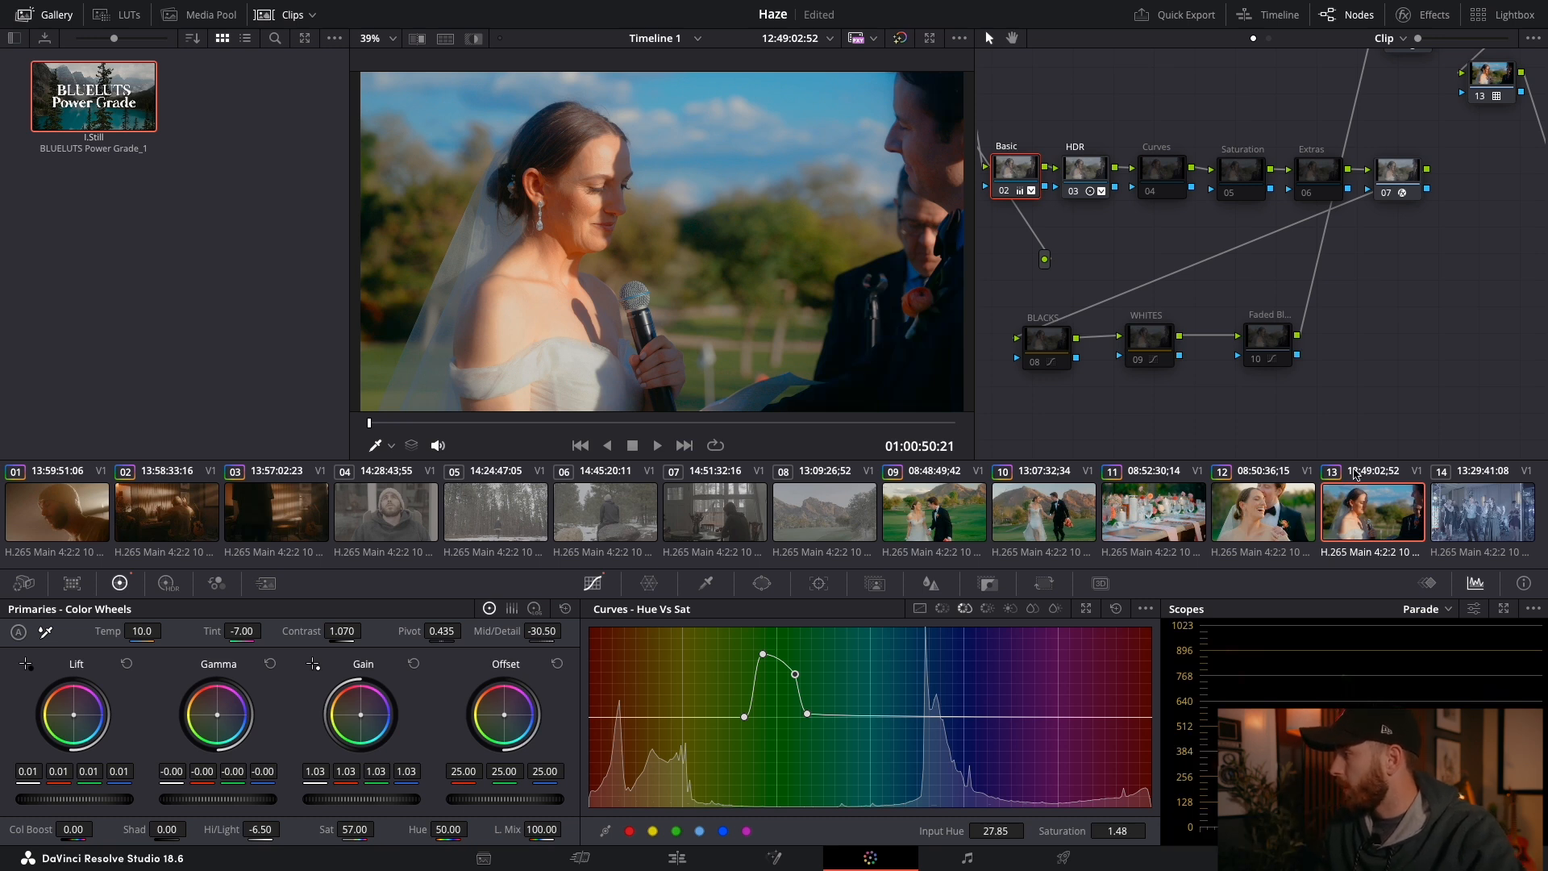
Step: Apply the BLUELUTS Power Grade to the band shot in clip 14, viewed at 01:01:02:16
click(1466, 505)
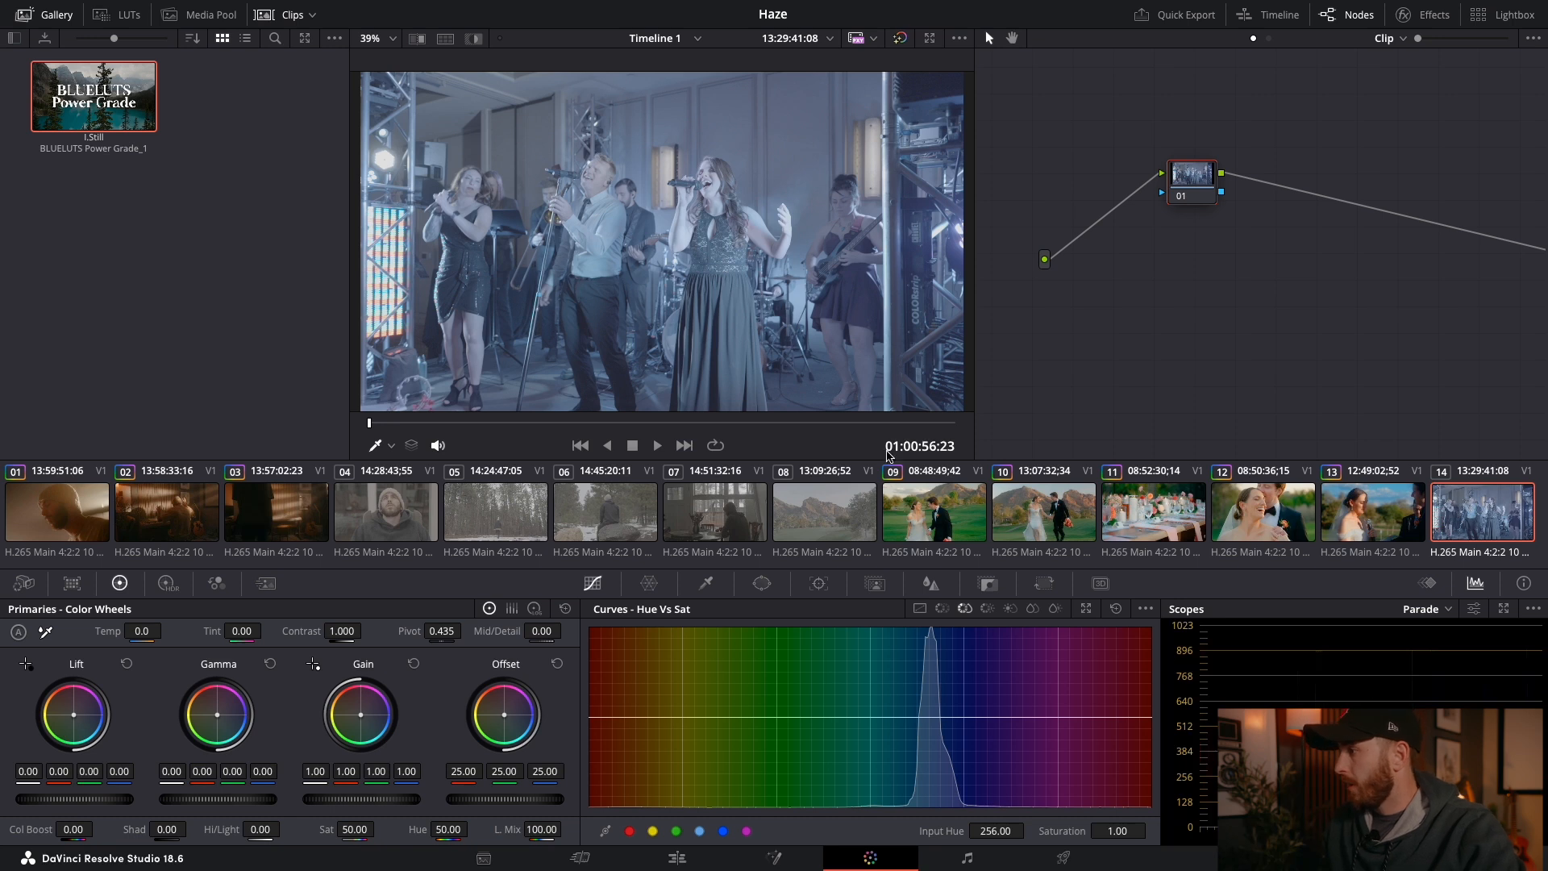
click(597, 424)
drag(597, 426, 555, 449)
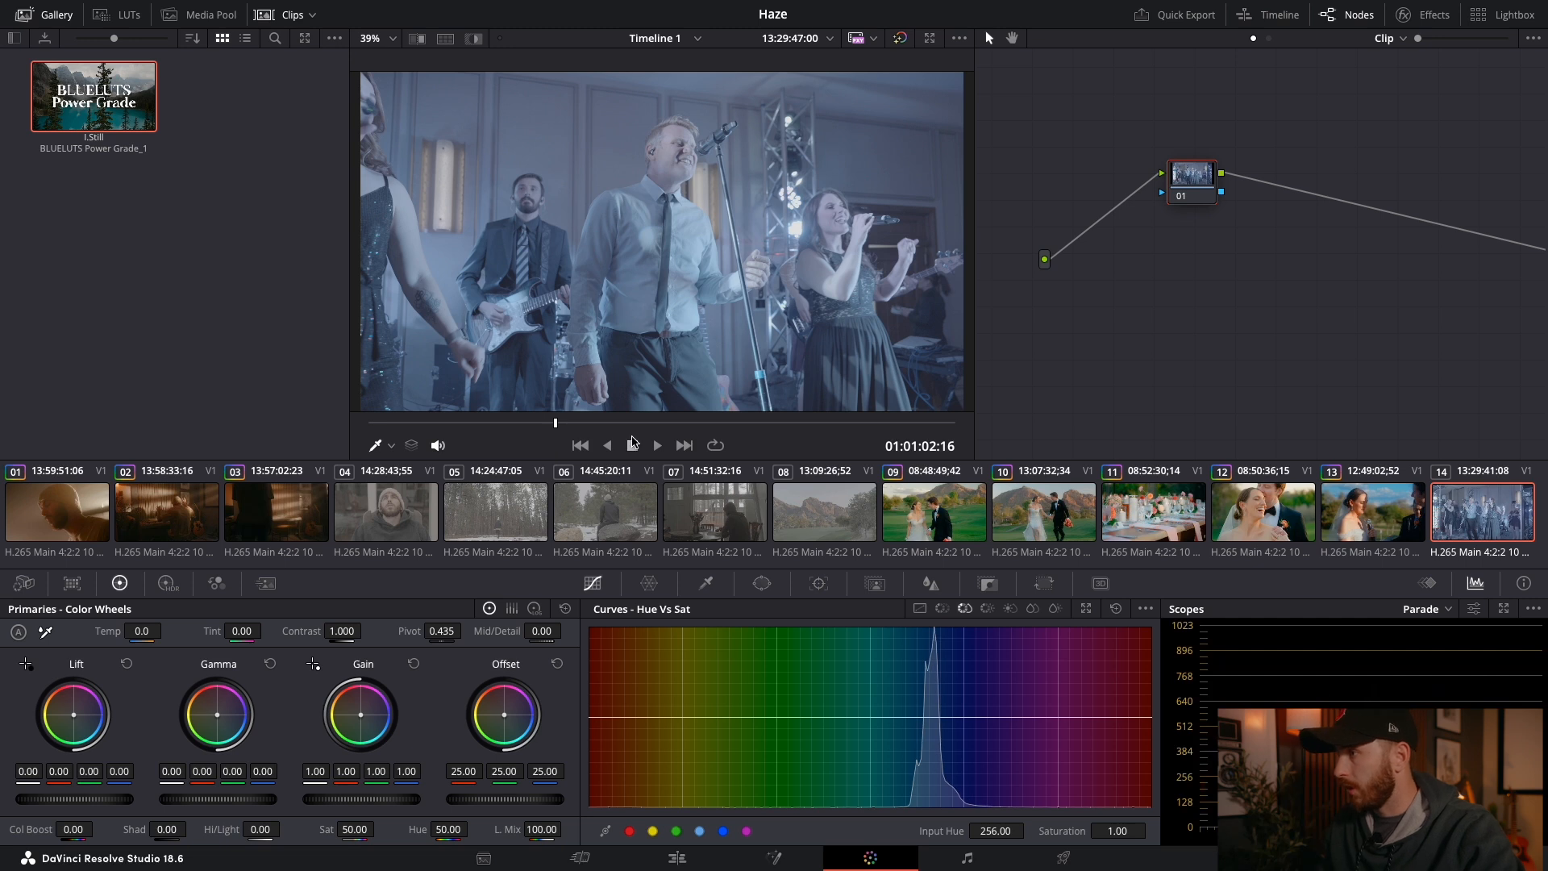
double_click(47, 102)
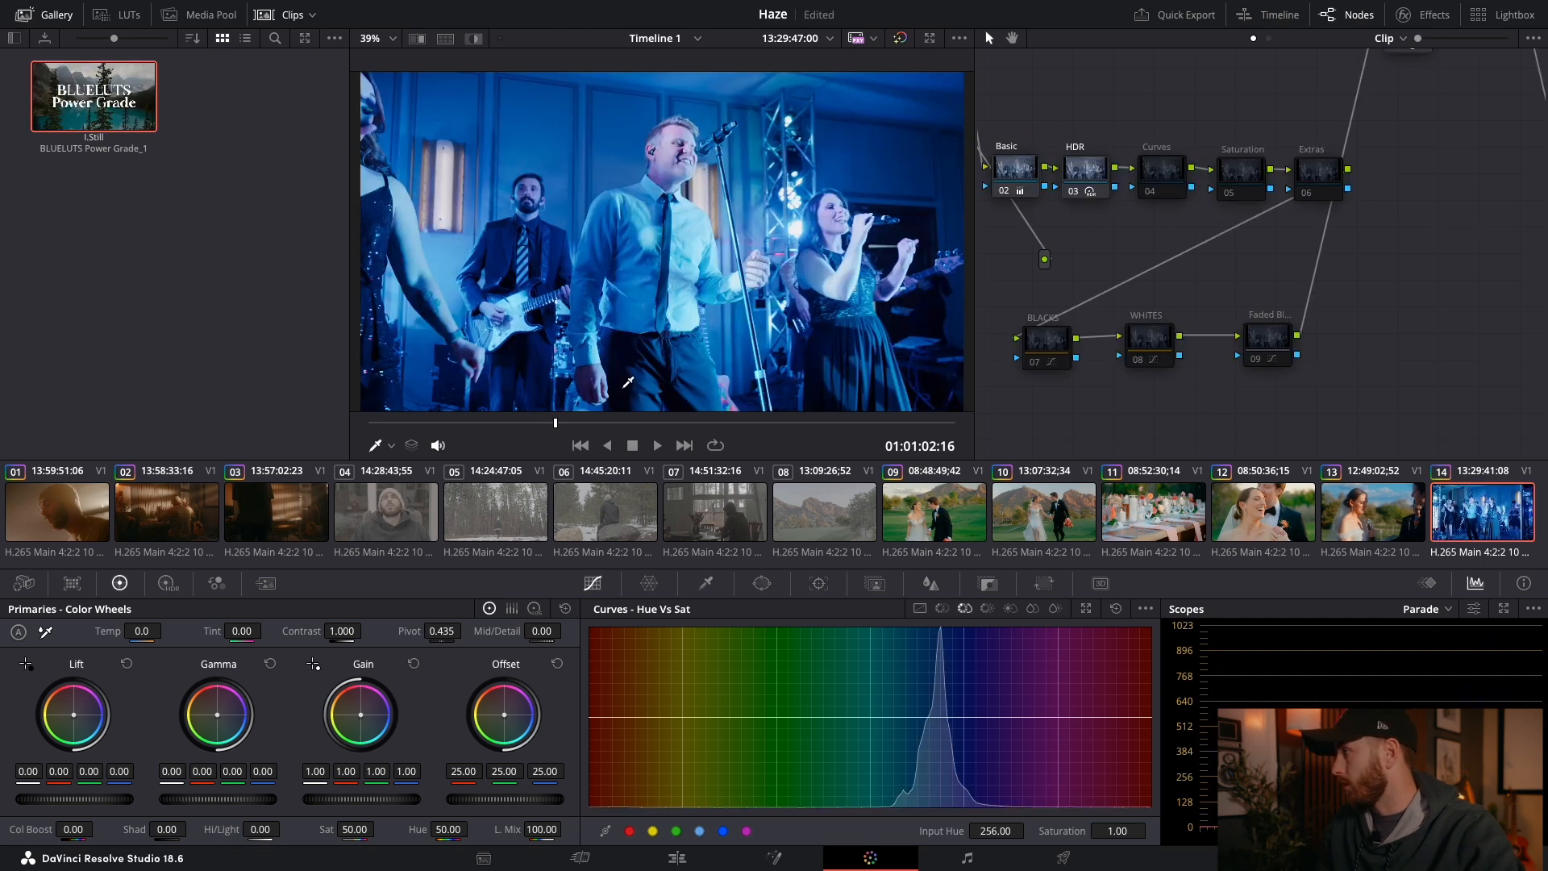
Step: Change the LUT assigned to the LUT node on clip 14
scroll(1169, 234, up, 2)
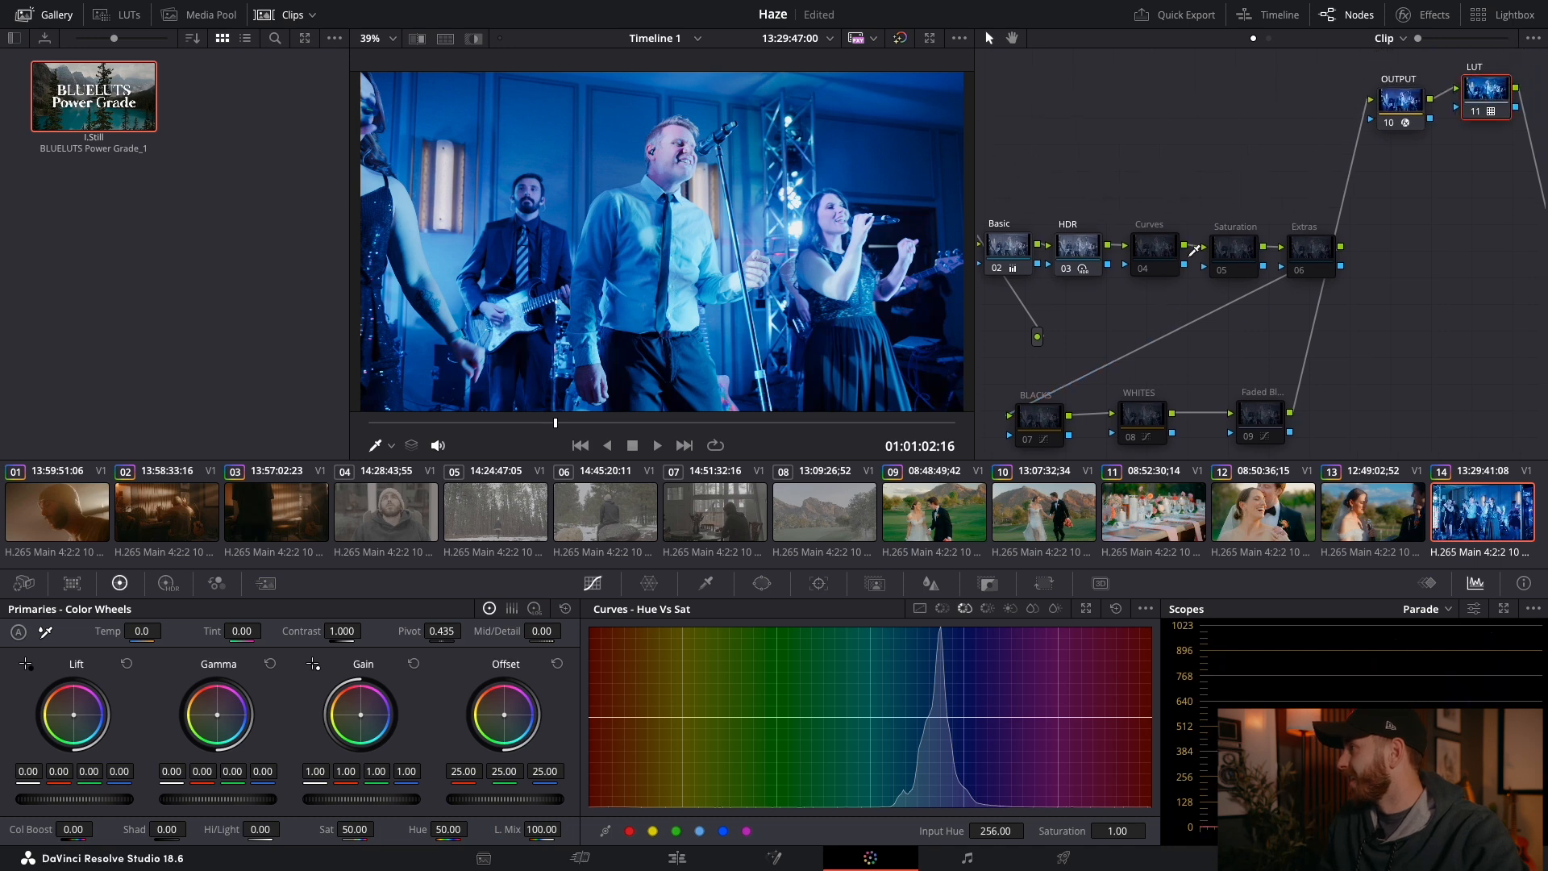
right_click(1484, 82)
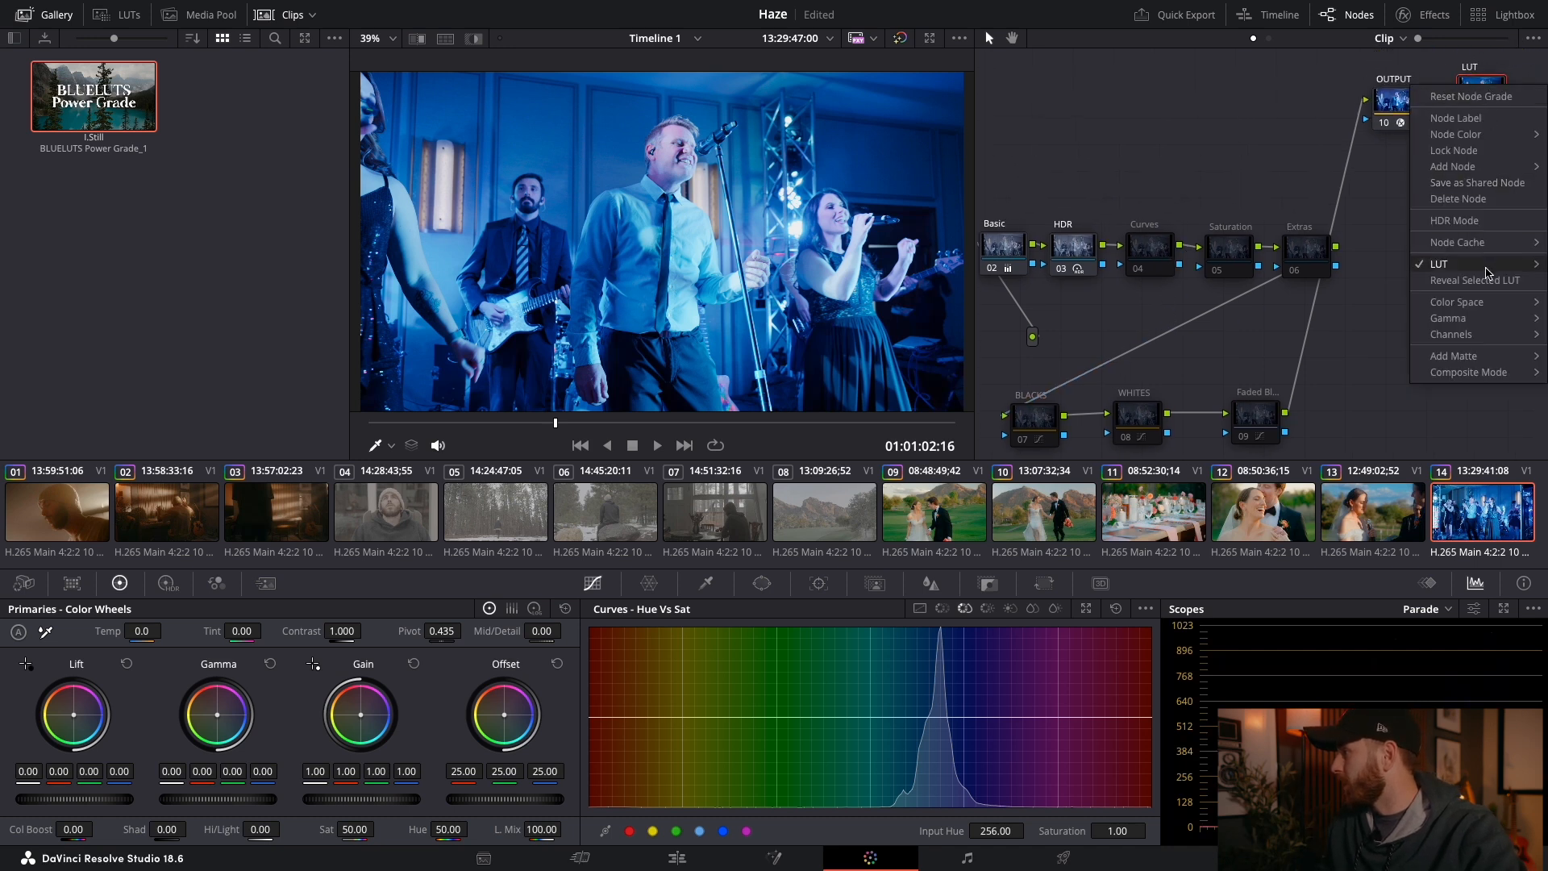
mouse_move(1488, 266)
click(1328, 522)
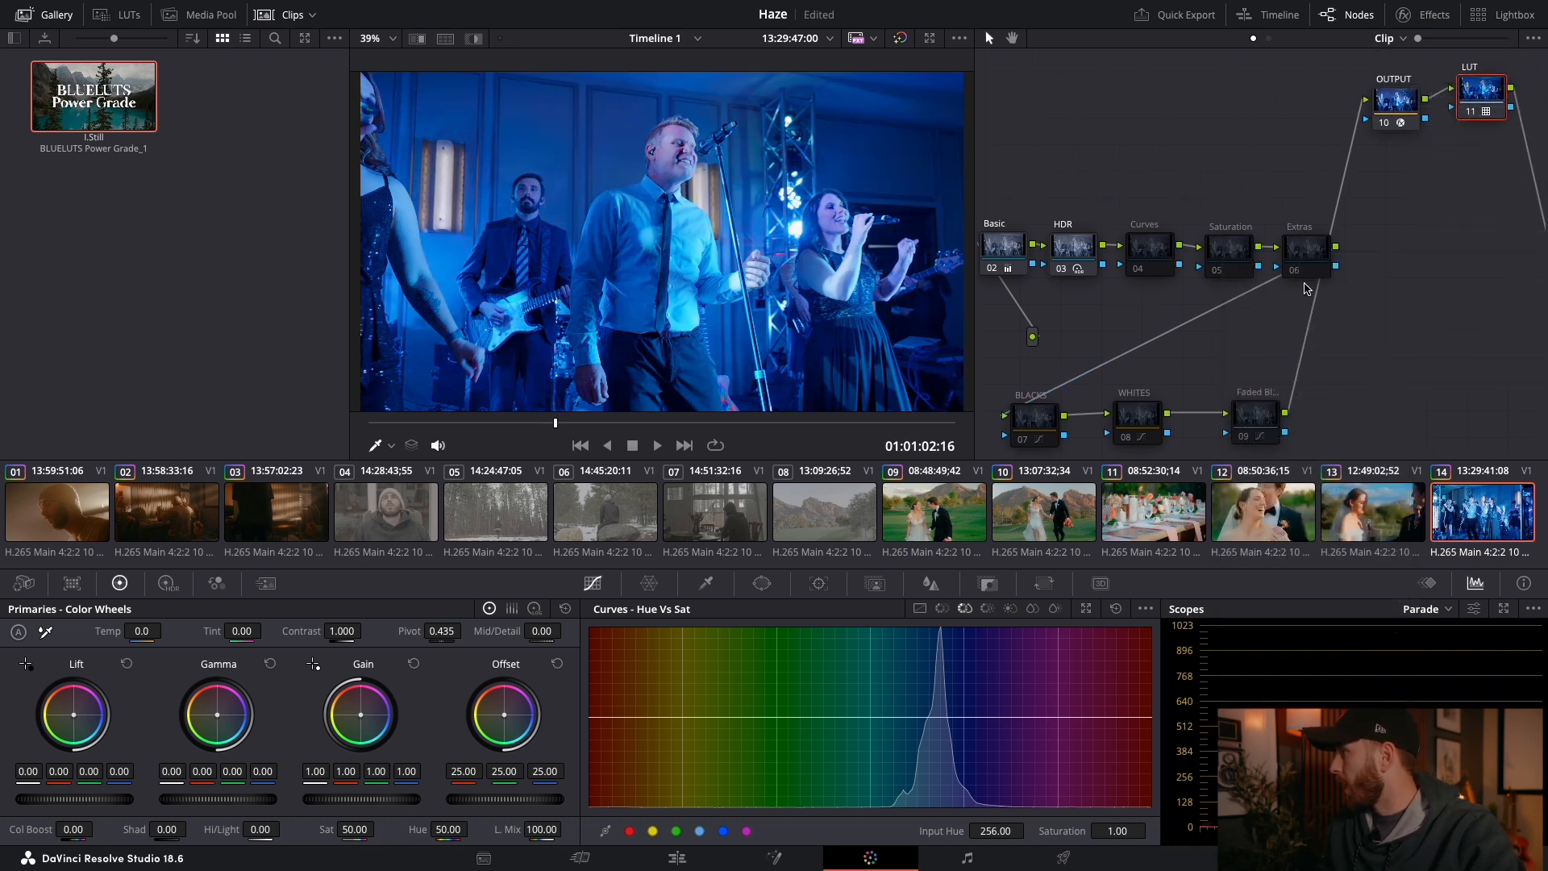
Step: Add a node after clip 14's LUT node and position it just below that node
right_click(1482, 89)
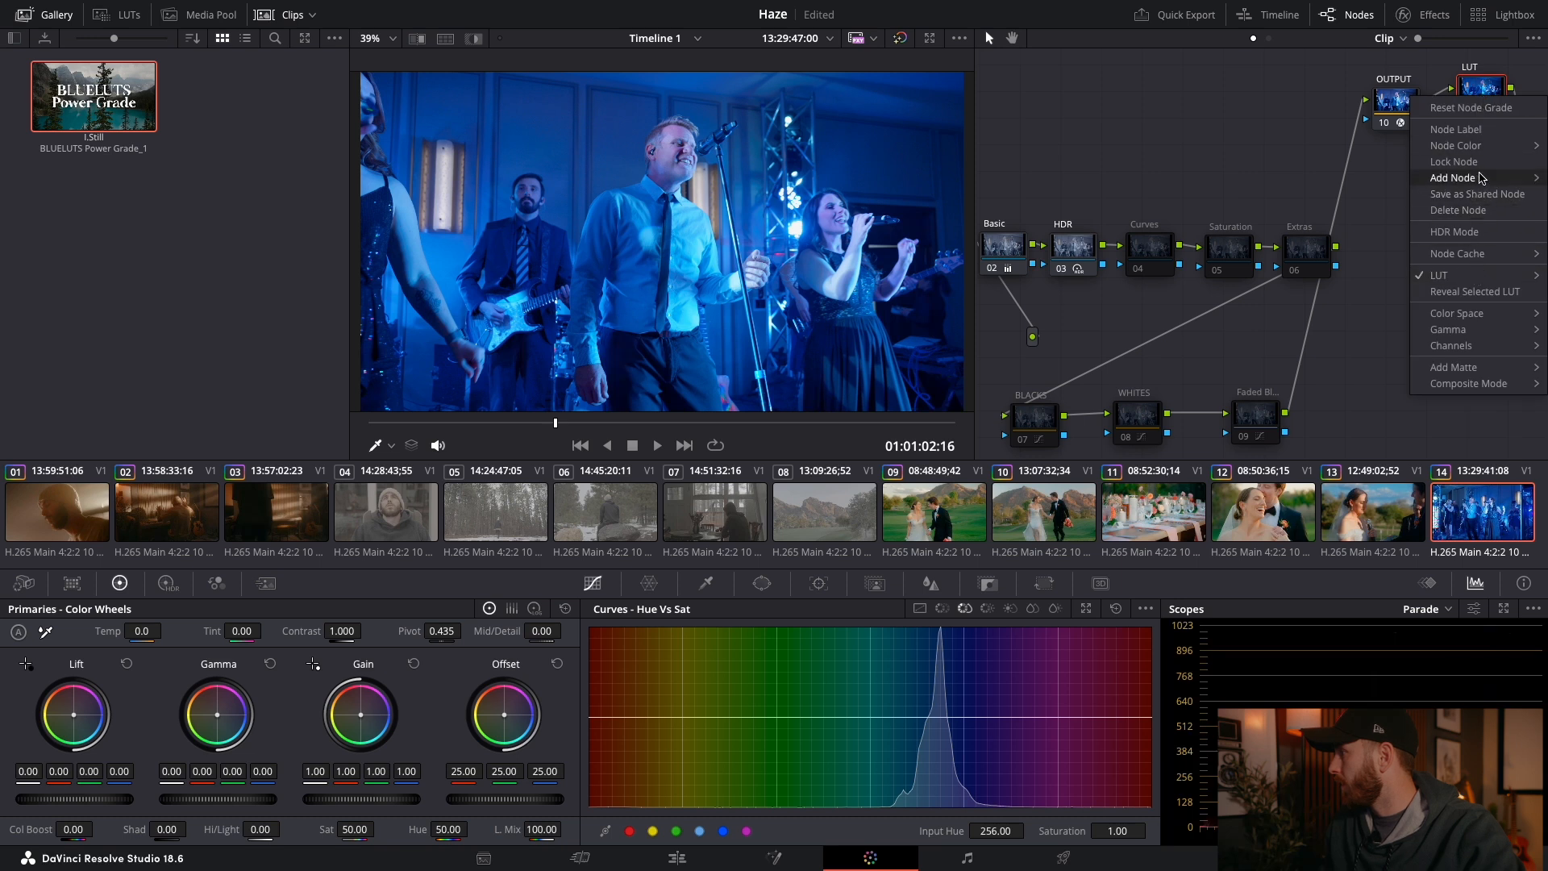
mouse_move(1476, 178)
click(1342, 178)
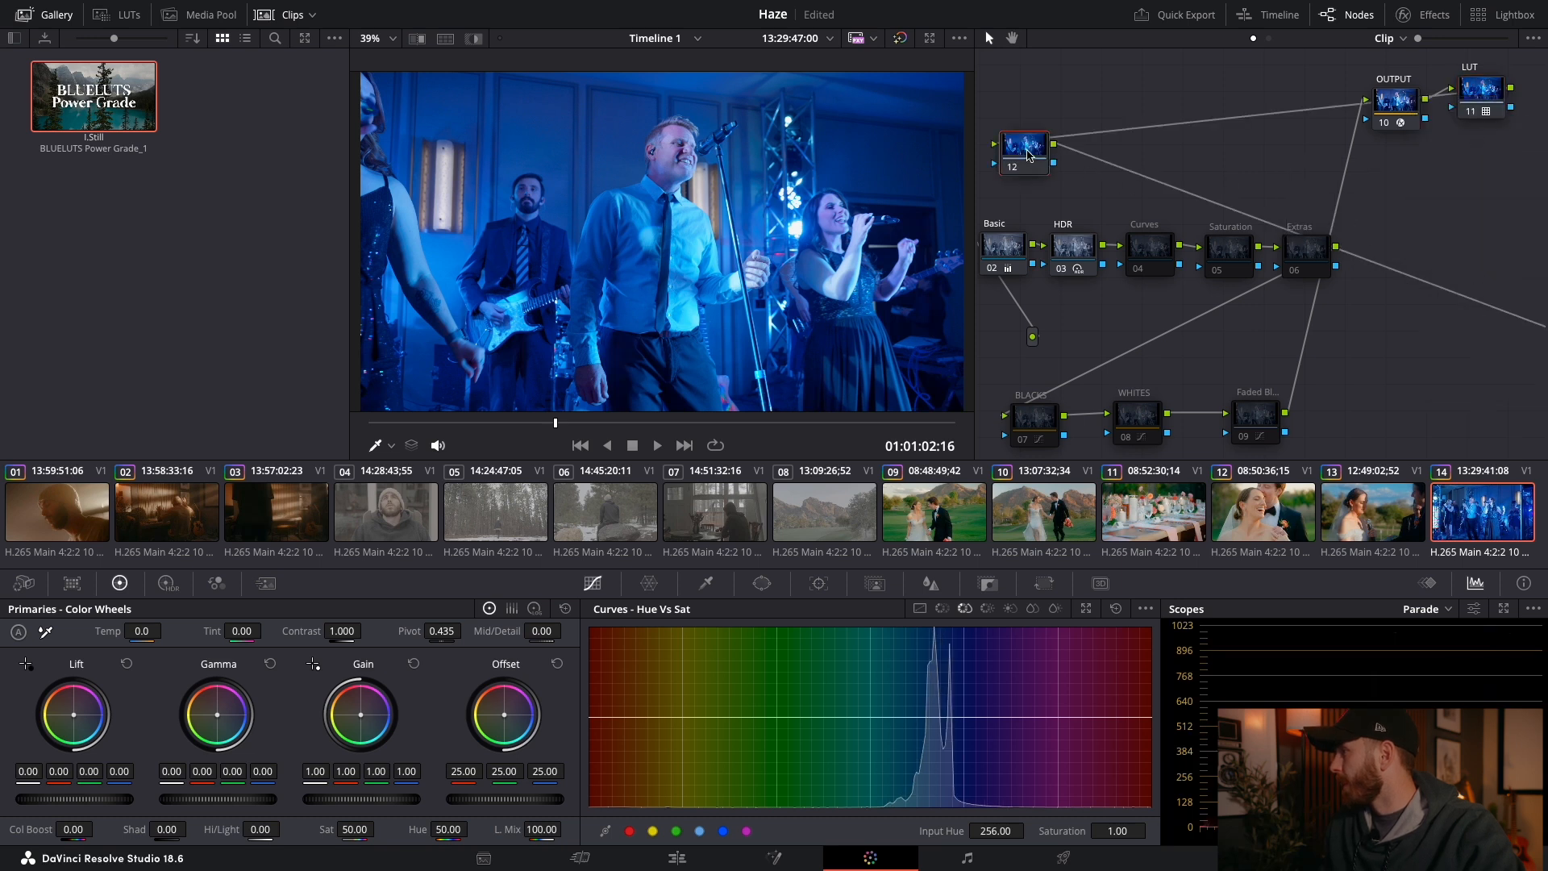
drag(1024, 147, 1468, 156)
Step: Apply a LUT to the new node 12 on clip 14 and align the node beneath the LUT node
right_click(1467, 155)
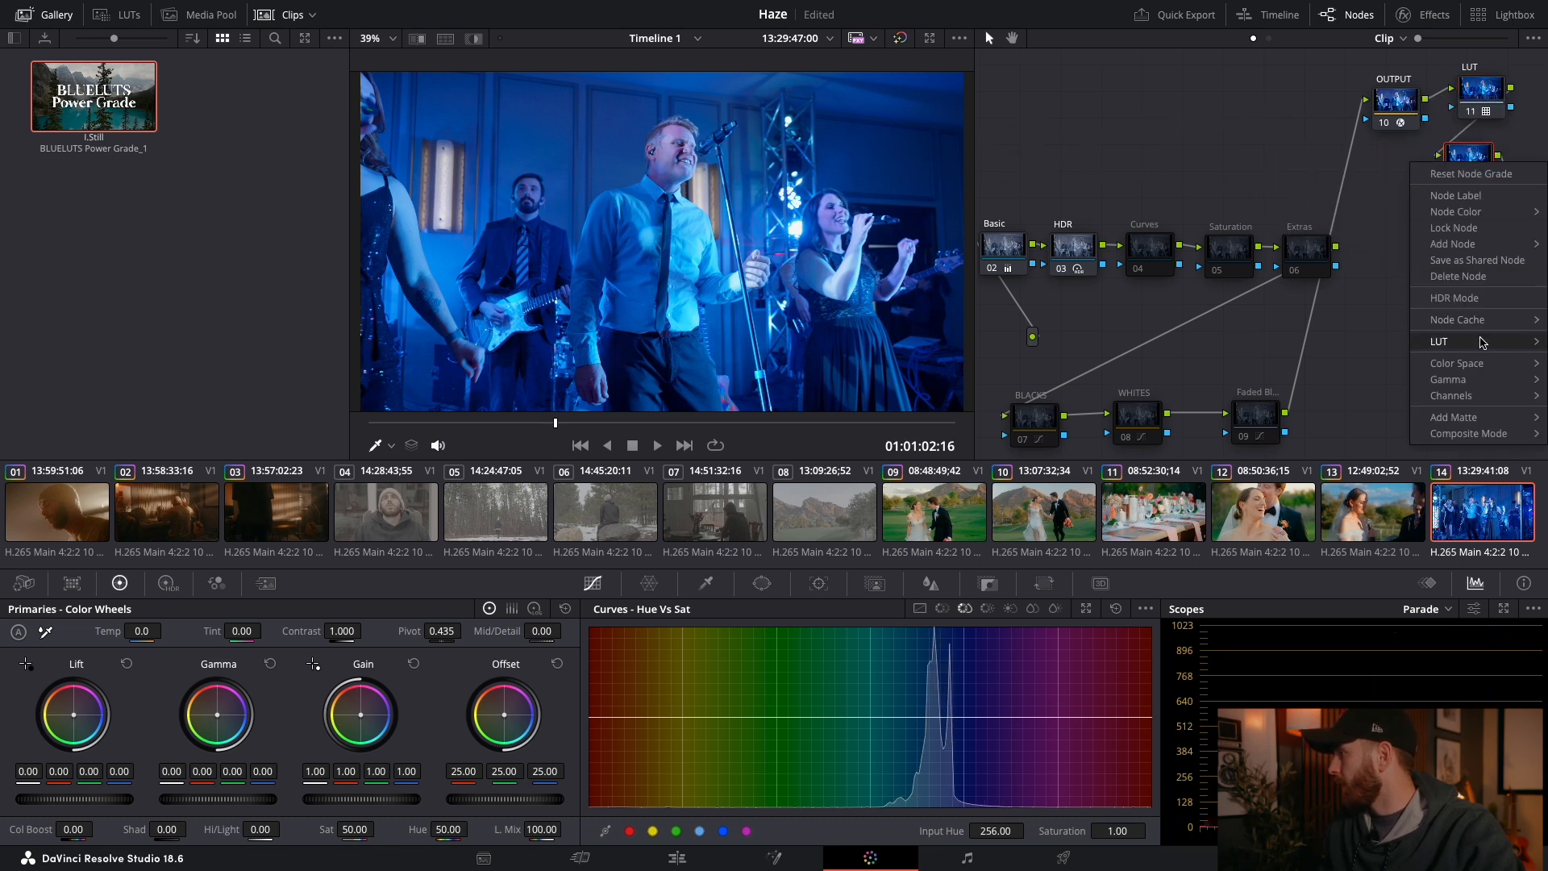
mouse_move(1484, 342)
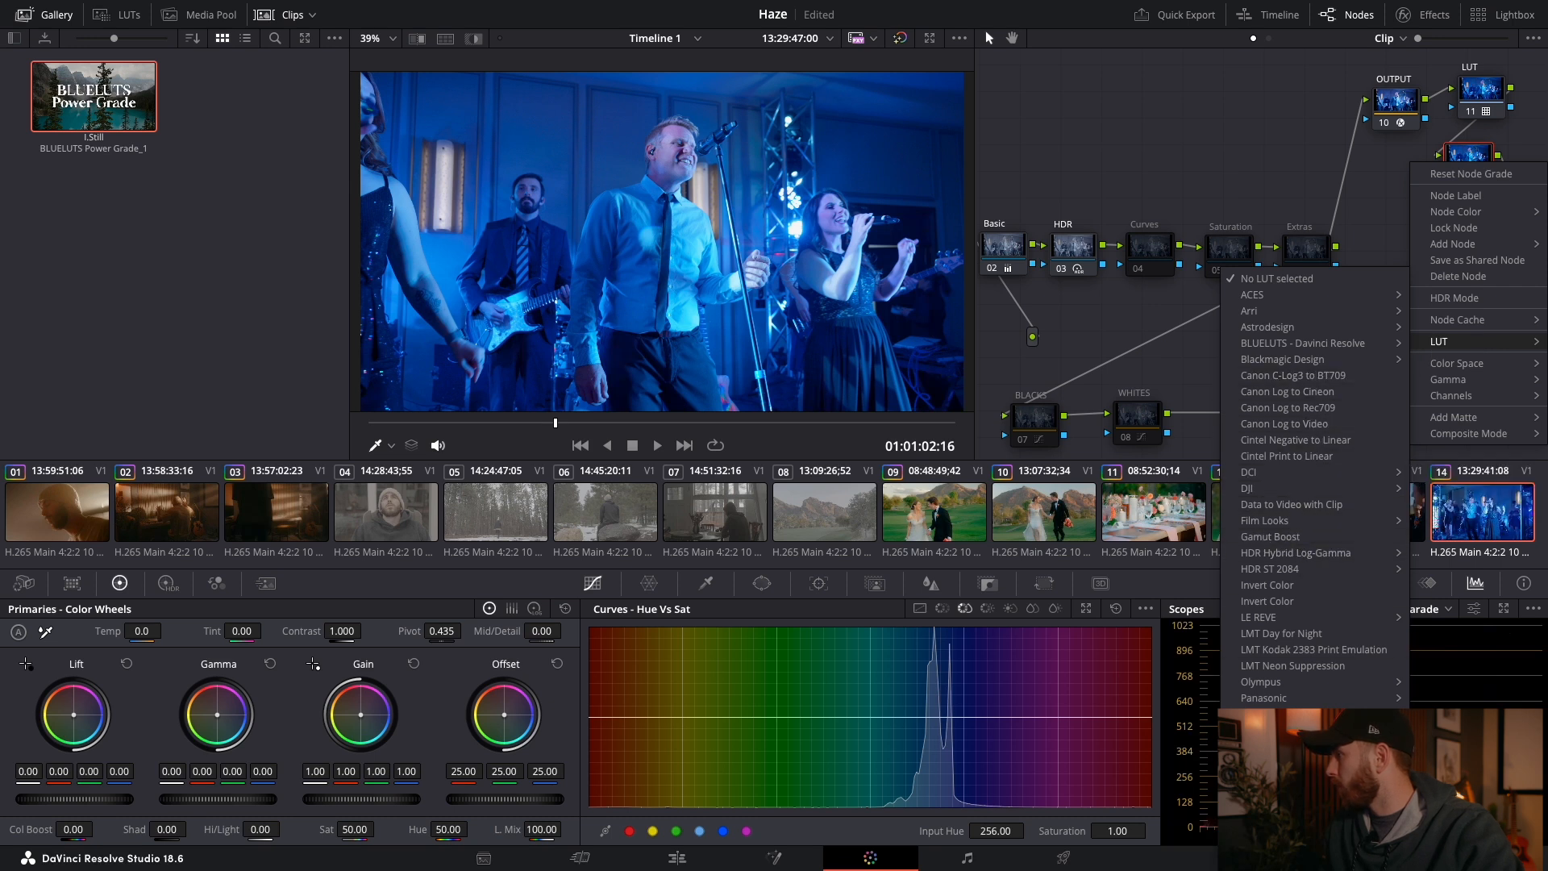
key(Escape)
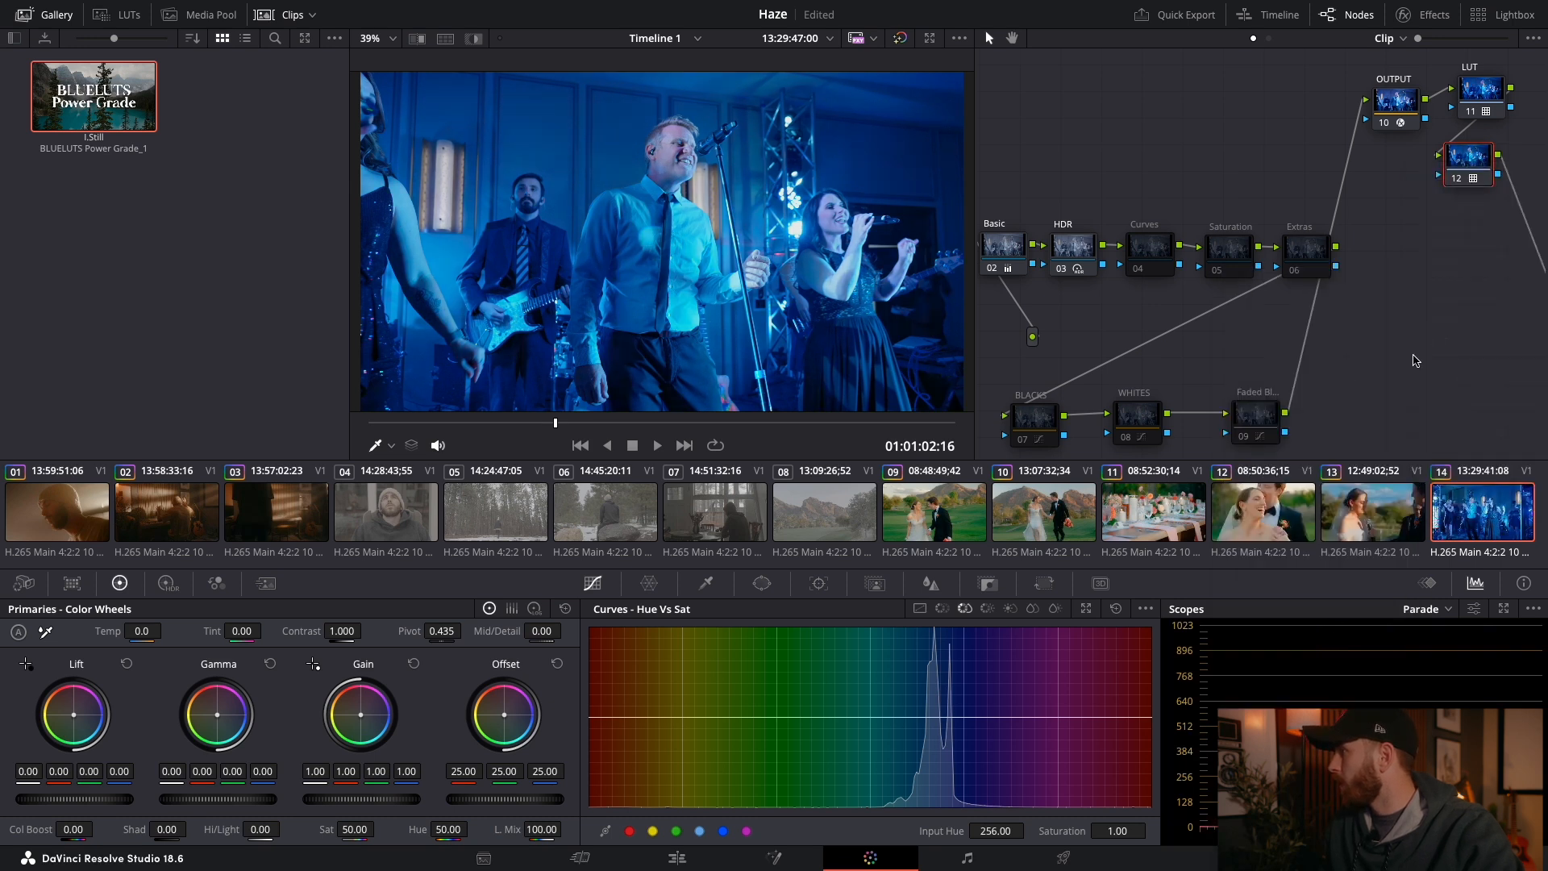
drag(1461, 171, 1482, 172)
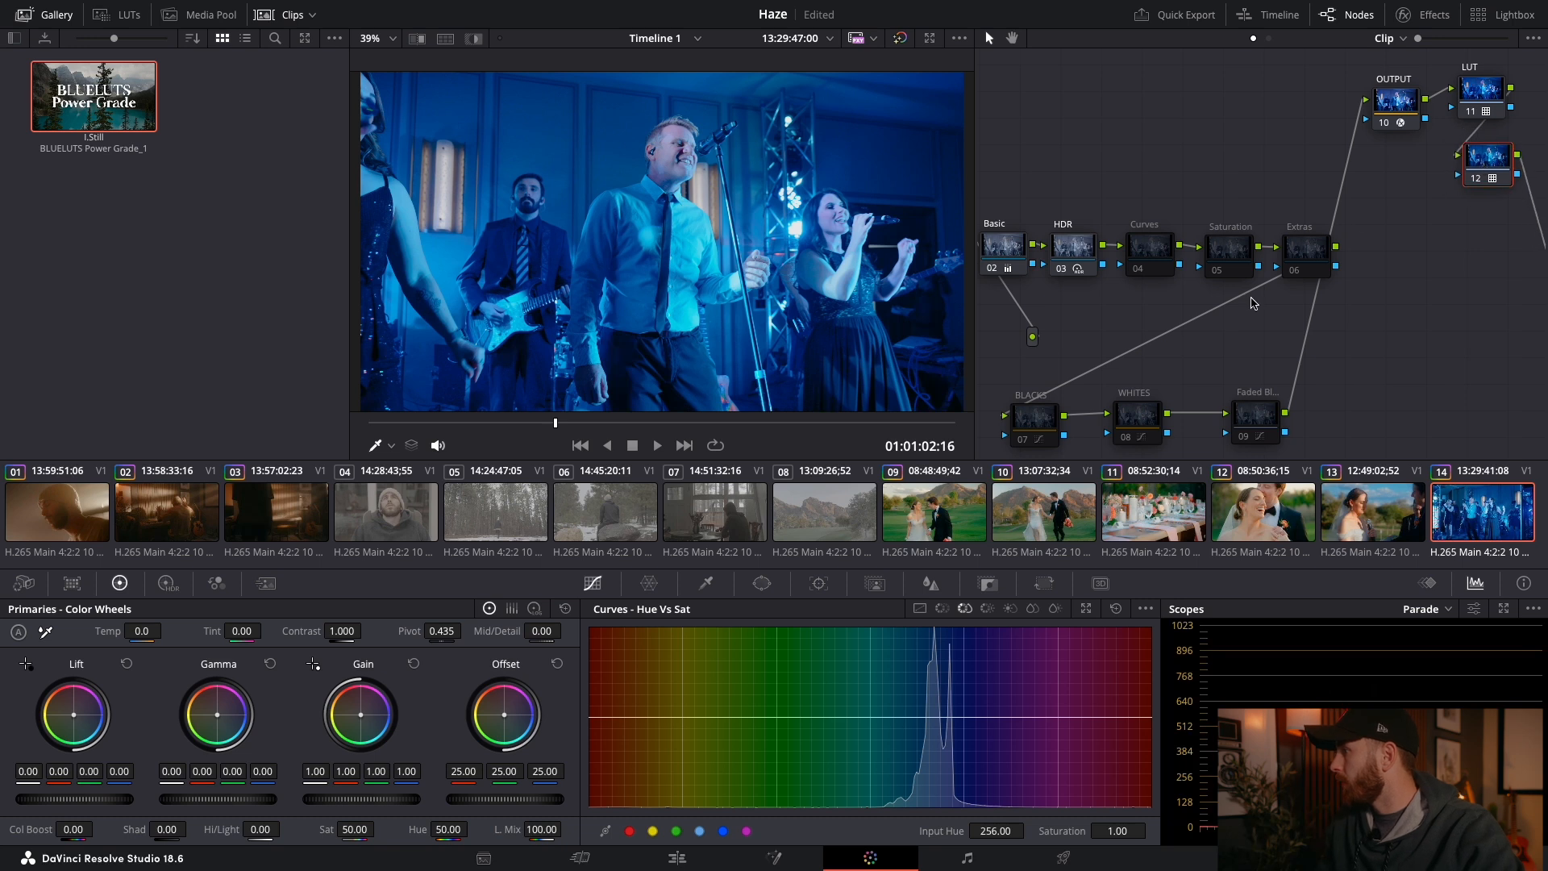
Step: Set clip 14's Basic node to Lift -0.01 and Gamma 0.01
click(1016, 246)
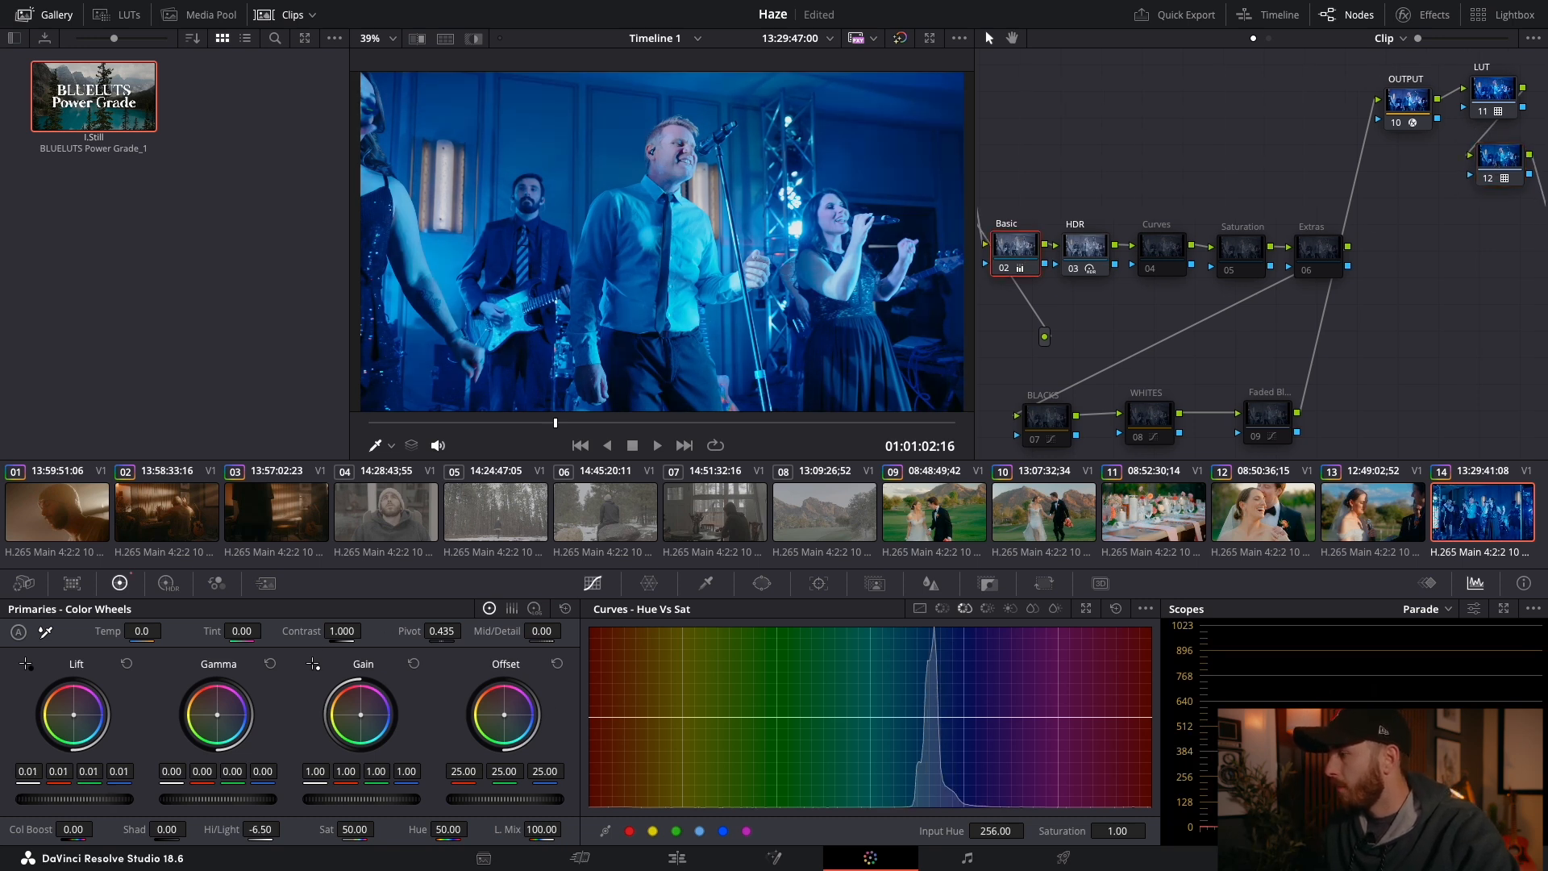
drag(110, 802, 103, 803)
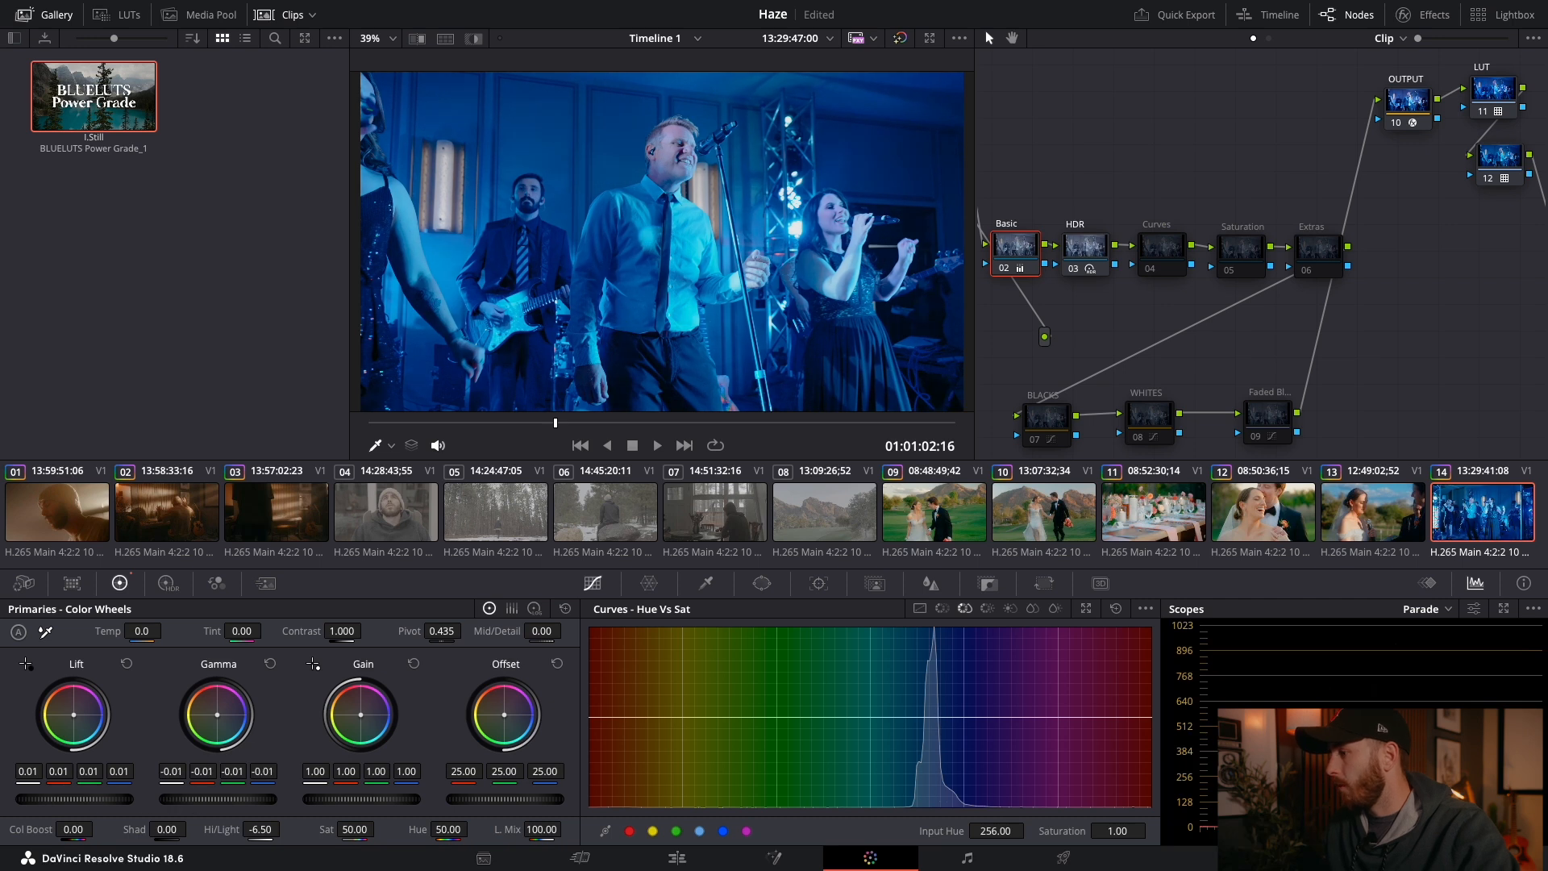
drag(217, 802, 224, 804)
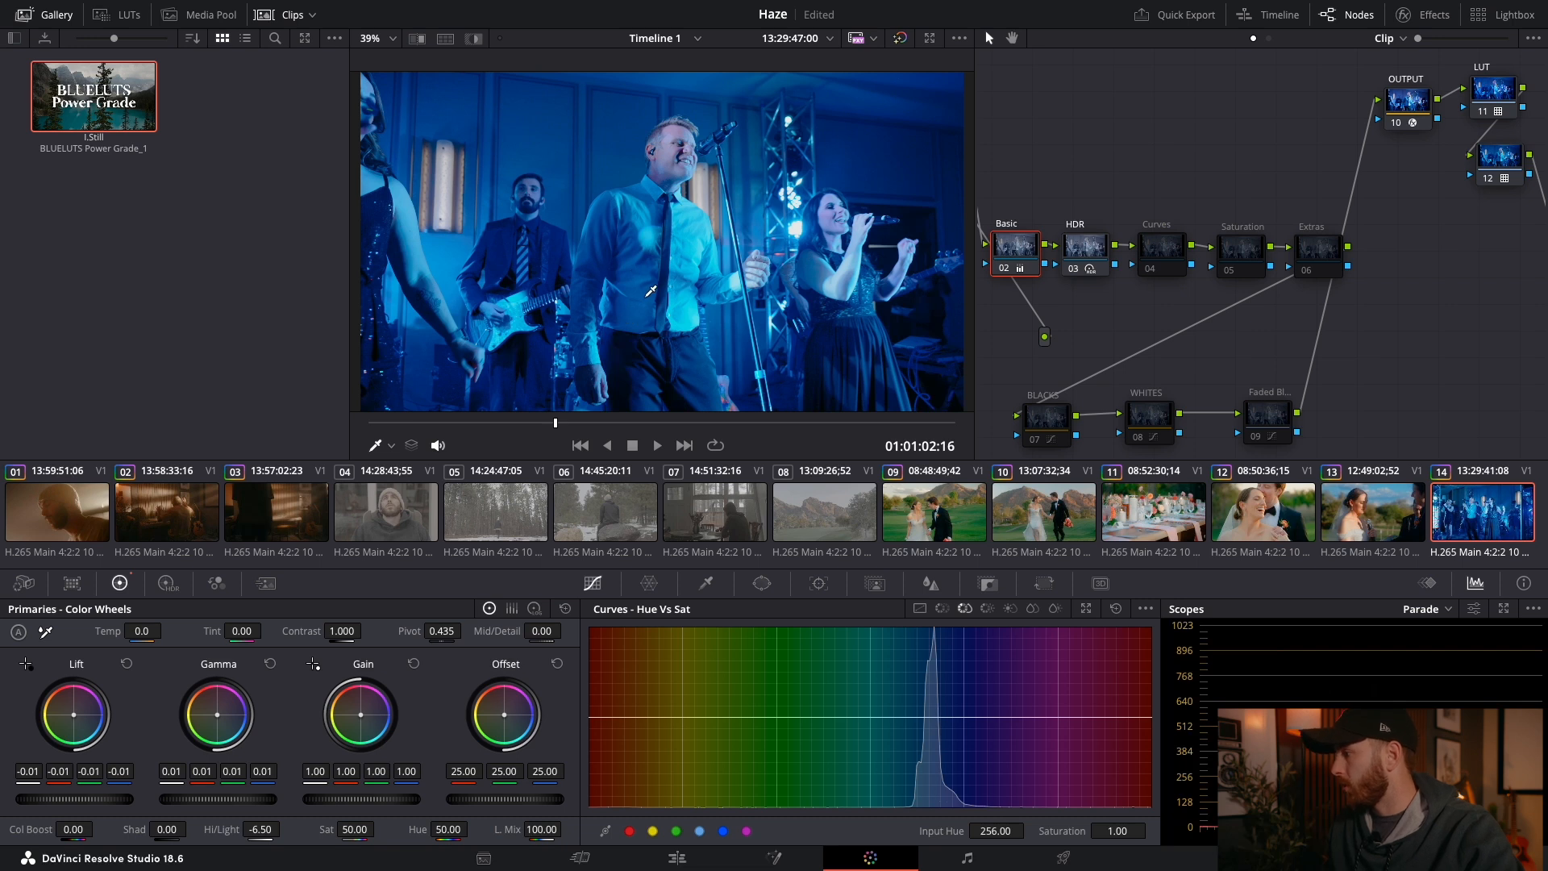
Step: Sample clip 14's blue lighting and adjust it at hue 118.49 with Hue Vs Sat saturation 1.01 and Hue Vs Hue rotation 2.40
click(862, 156)
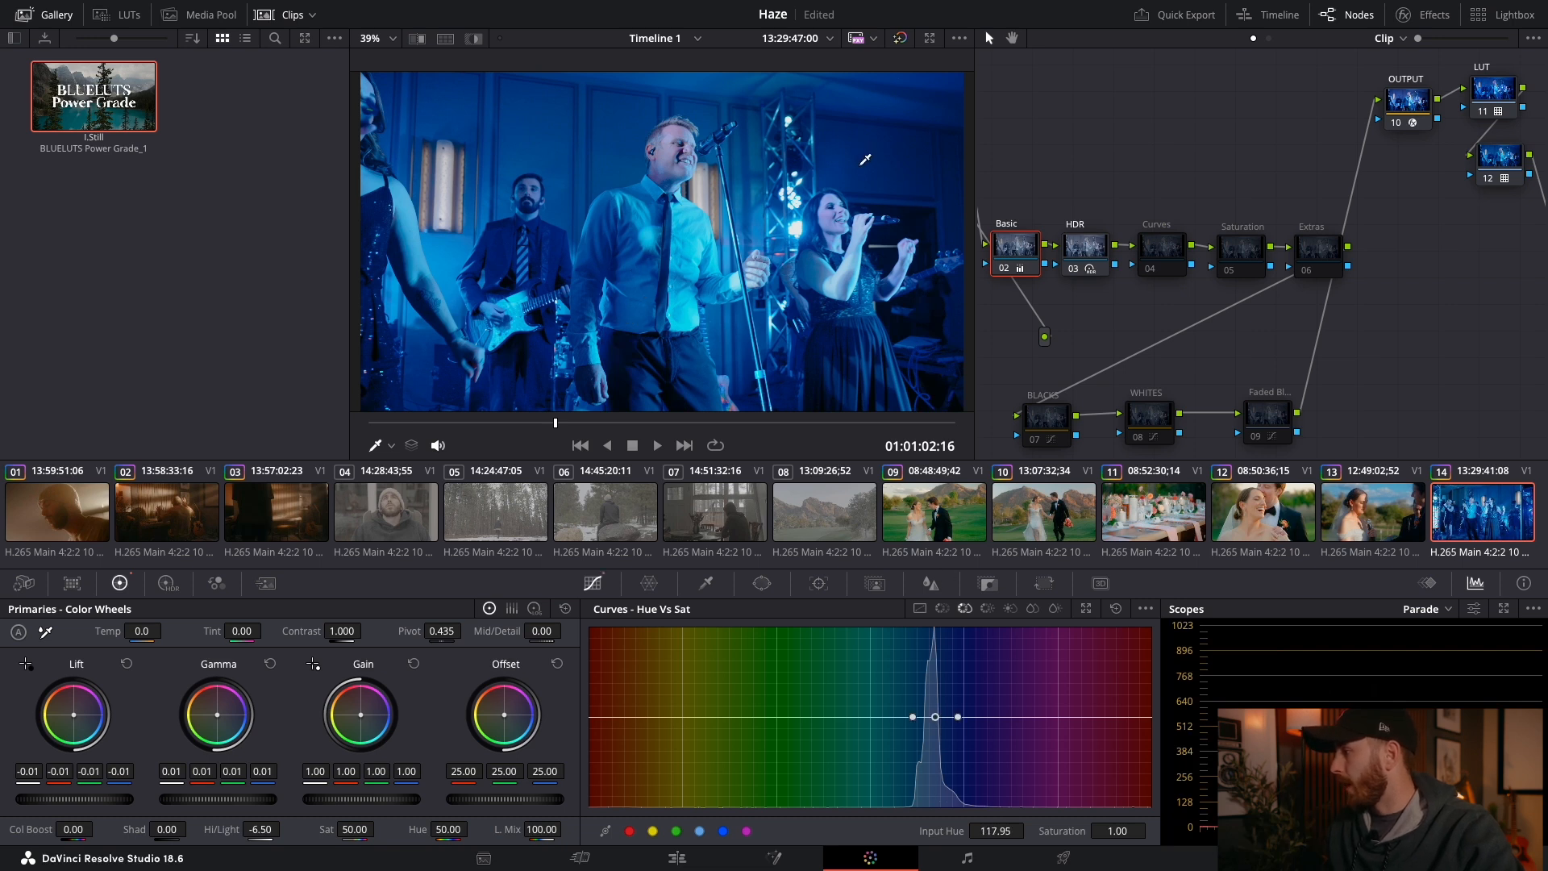
mouse_move(941, 717)
mouse_down()
mouse_move(947, 794)
mouse_move(937, 717)
mouse_up()
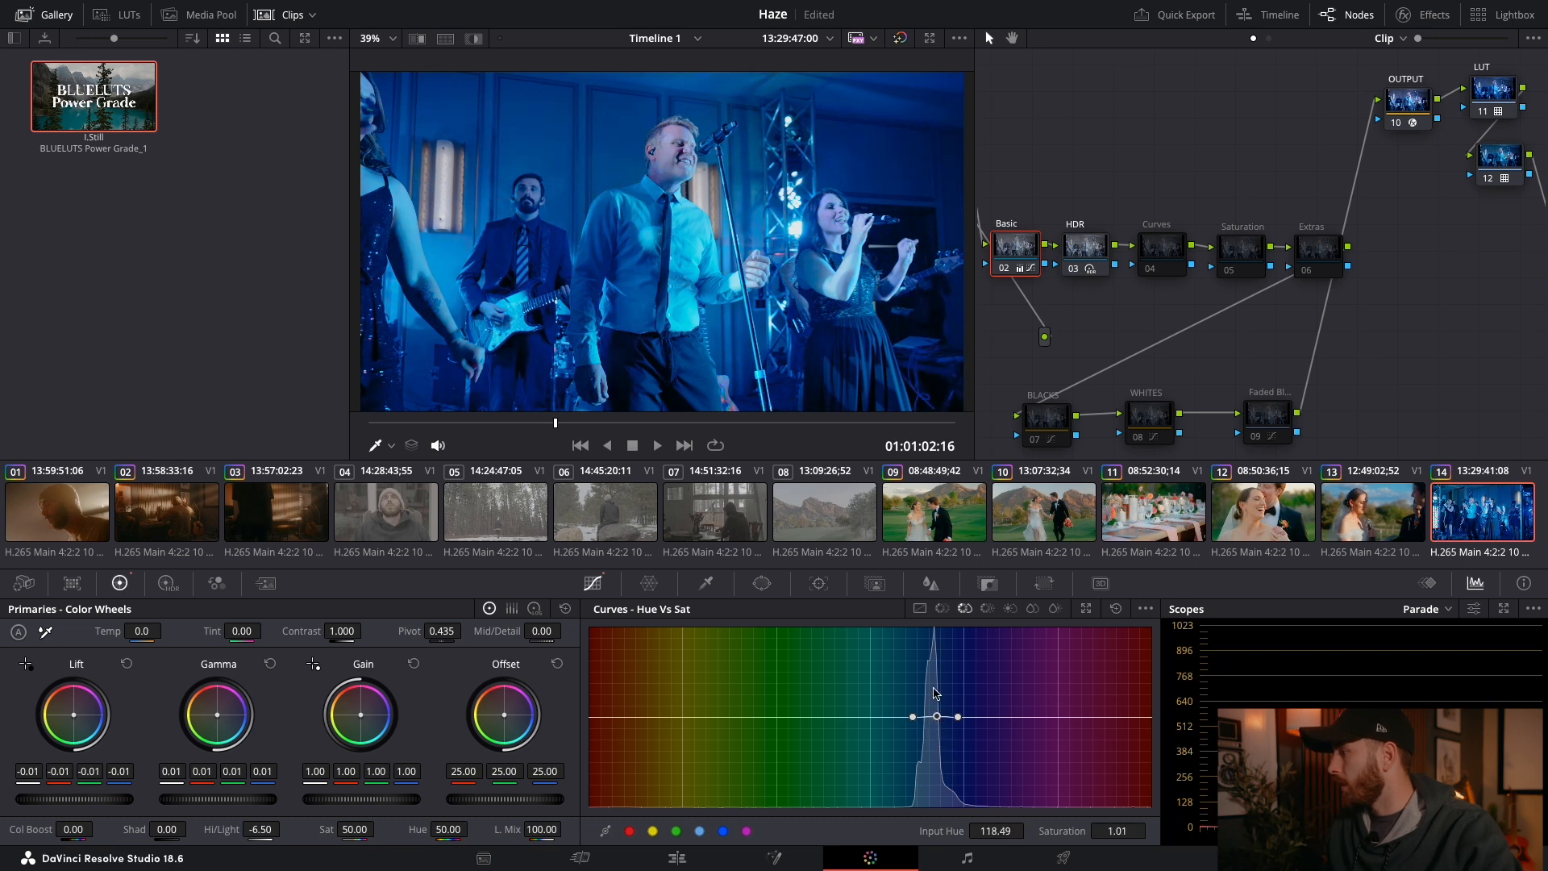
click(943, 608)
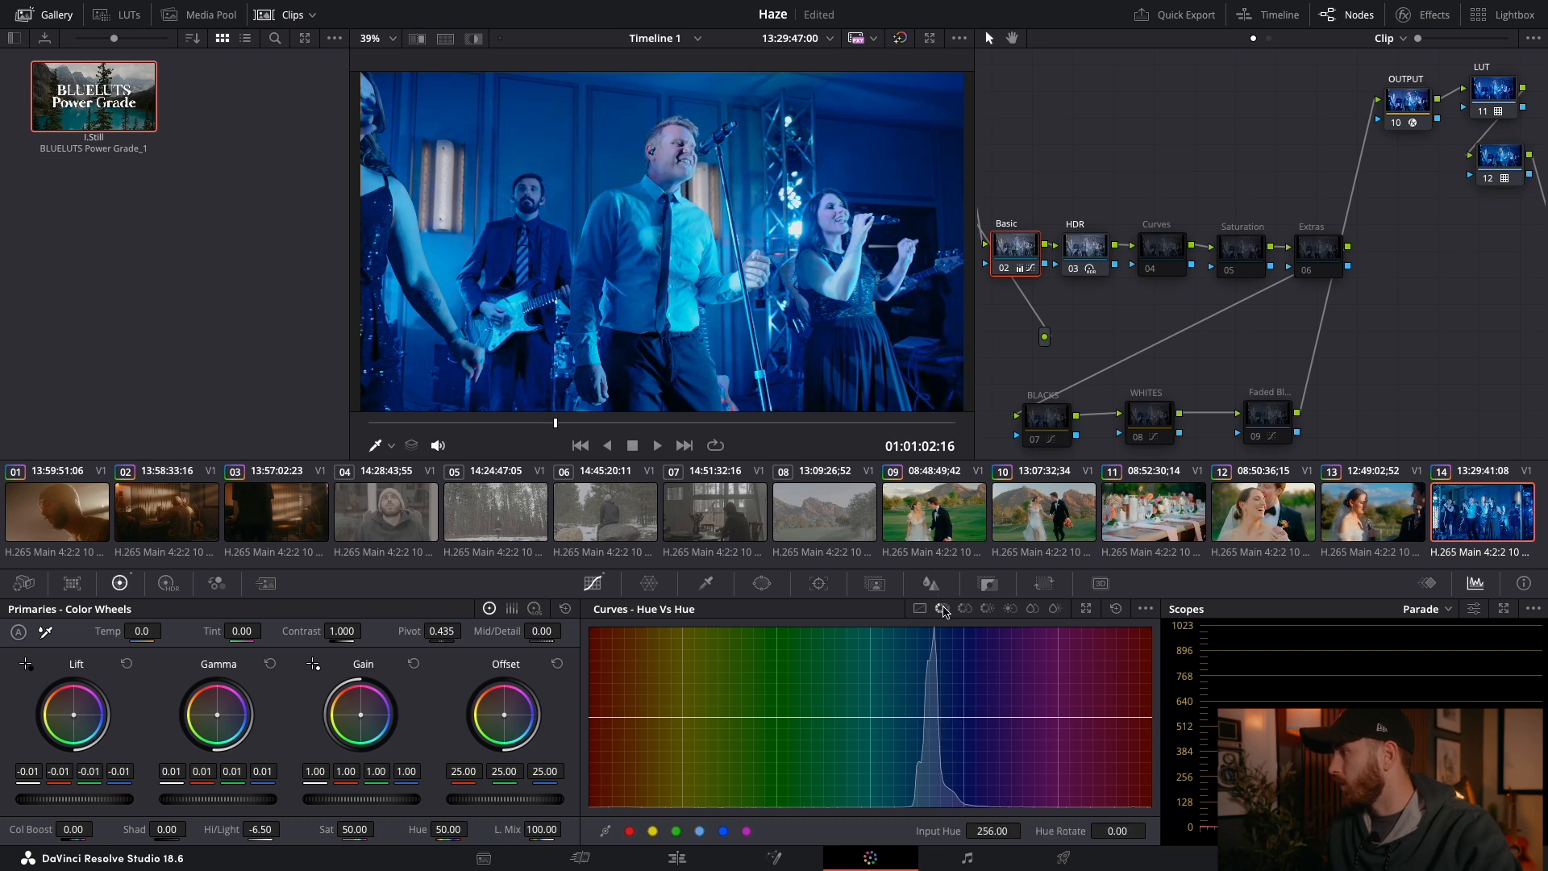
click(861, 142)
mouse_move(939, 714)
mouse_down()
mouse_move(940, 699)
mouse_move(955, 769)
mouse_move(951, 708)
mouse_move(946, 720)
mouse_up()
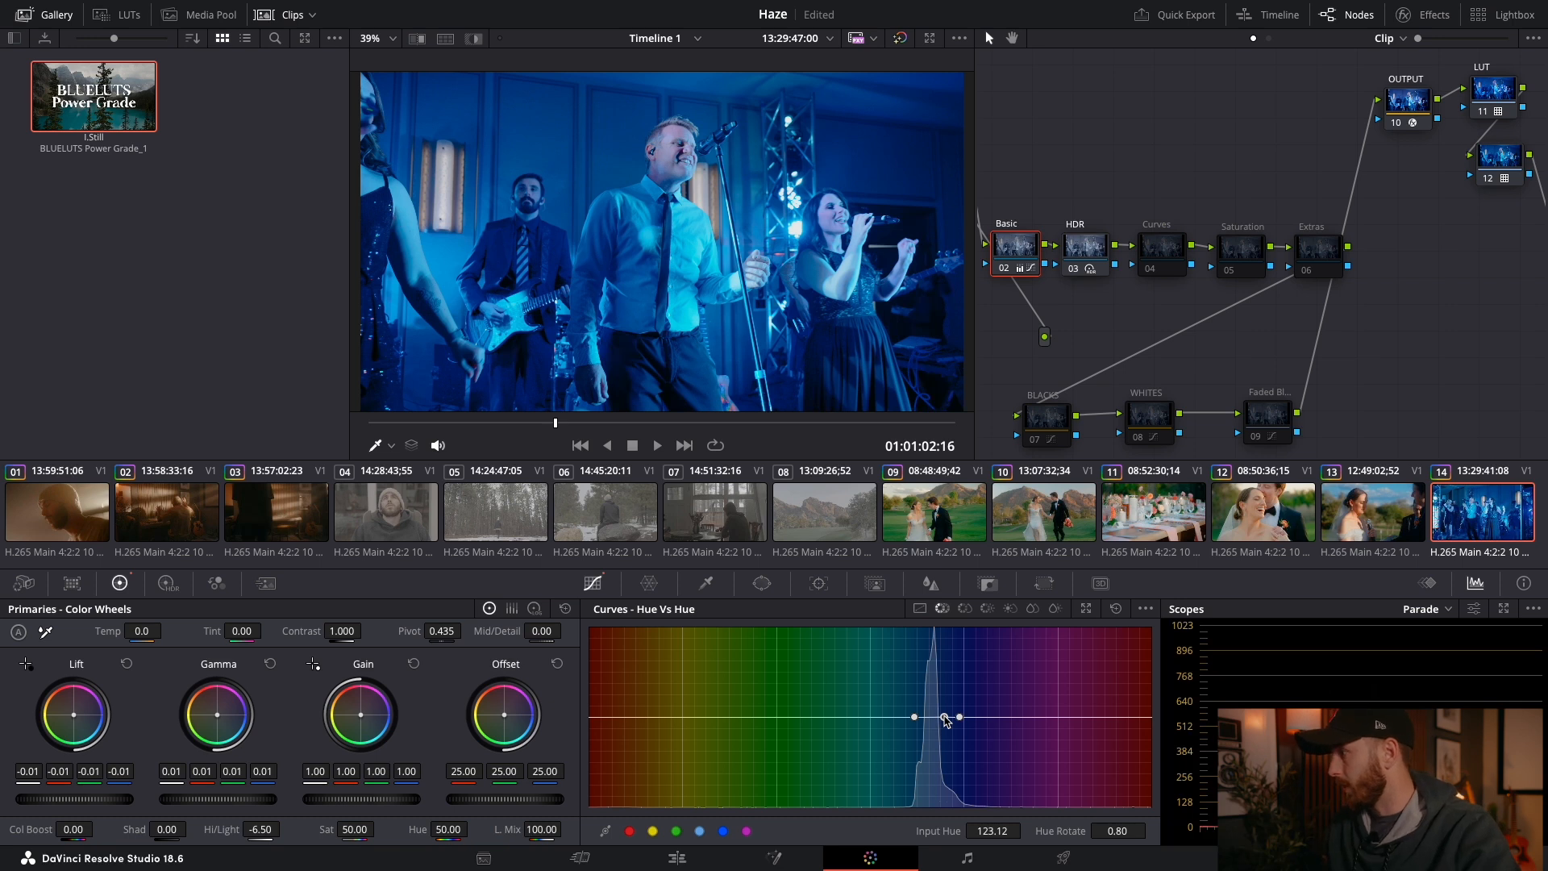
drag(946, 720, 938, 647)
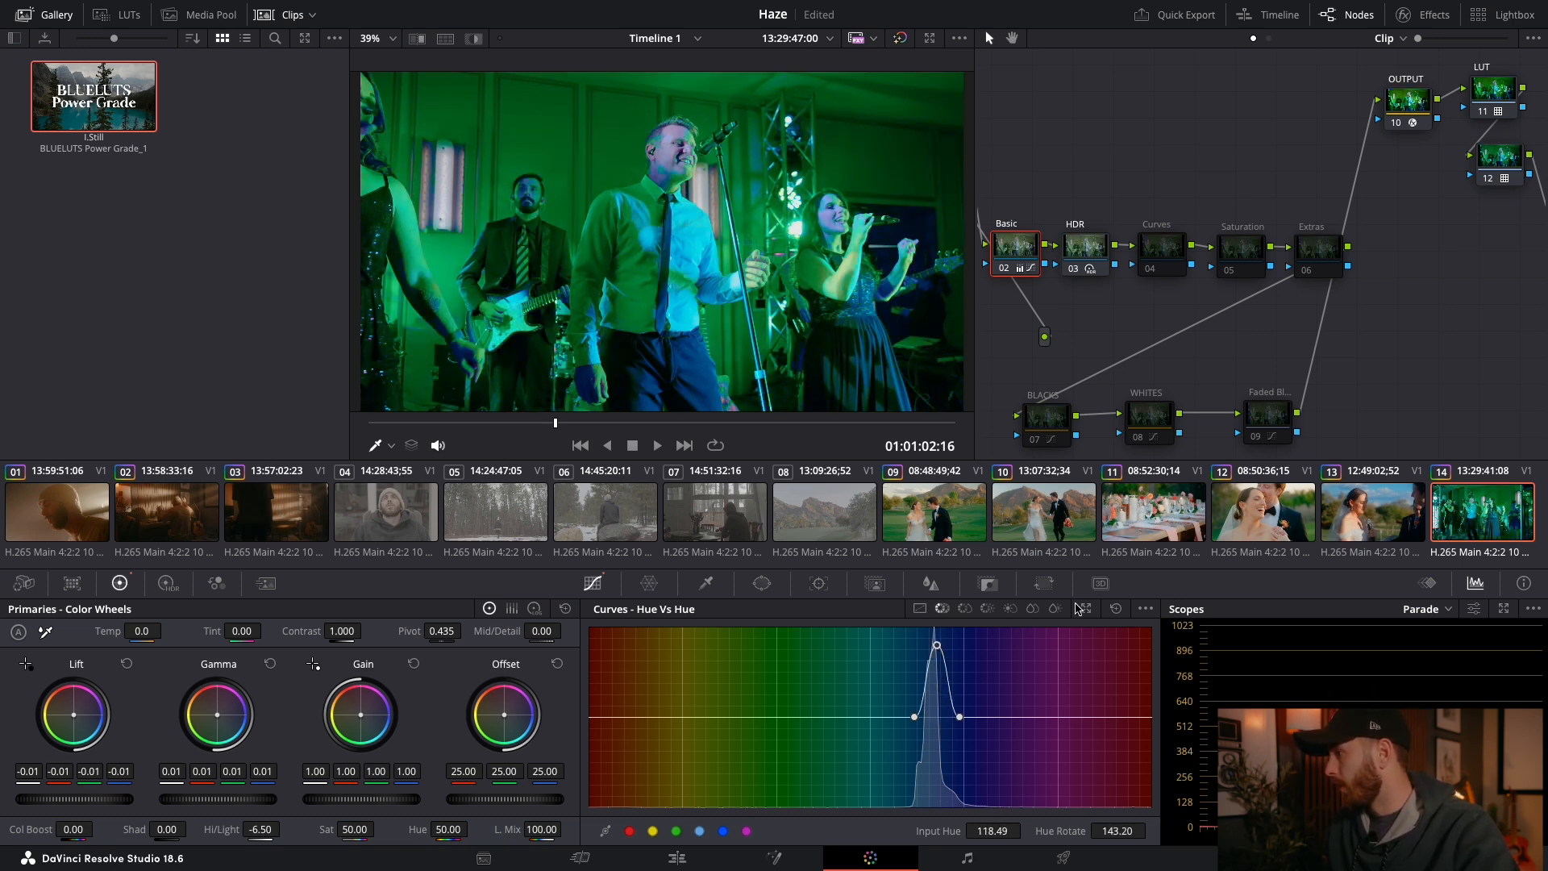
drag(937, 646, 939, 758)
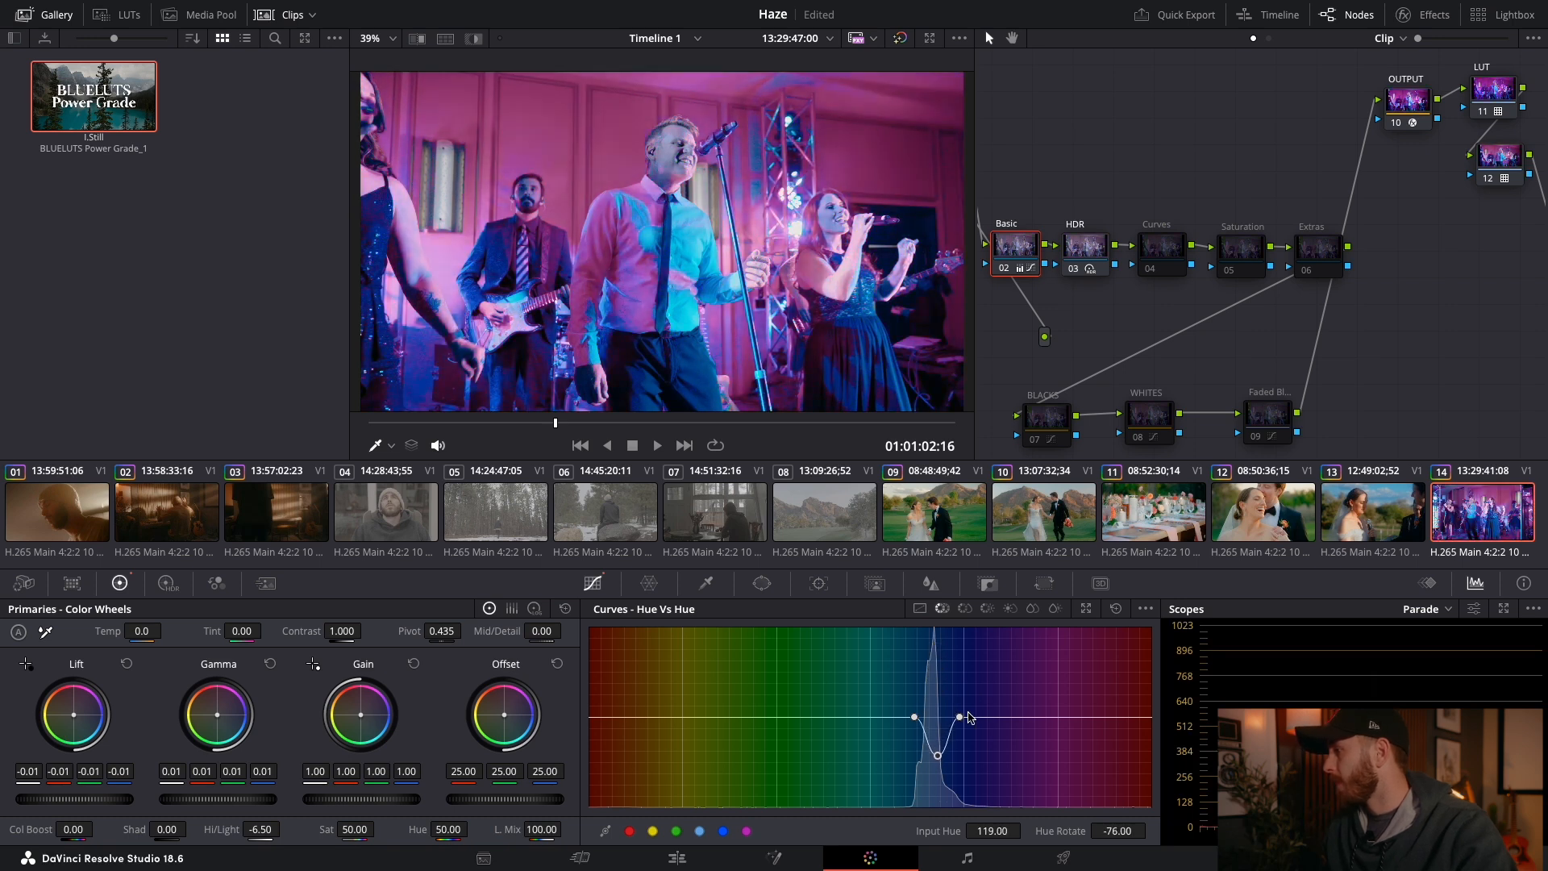
drag(938, 755, 939, 720)
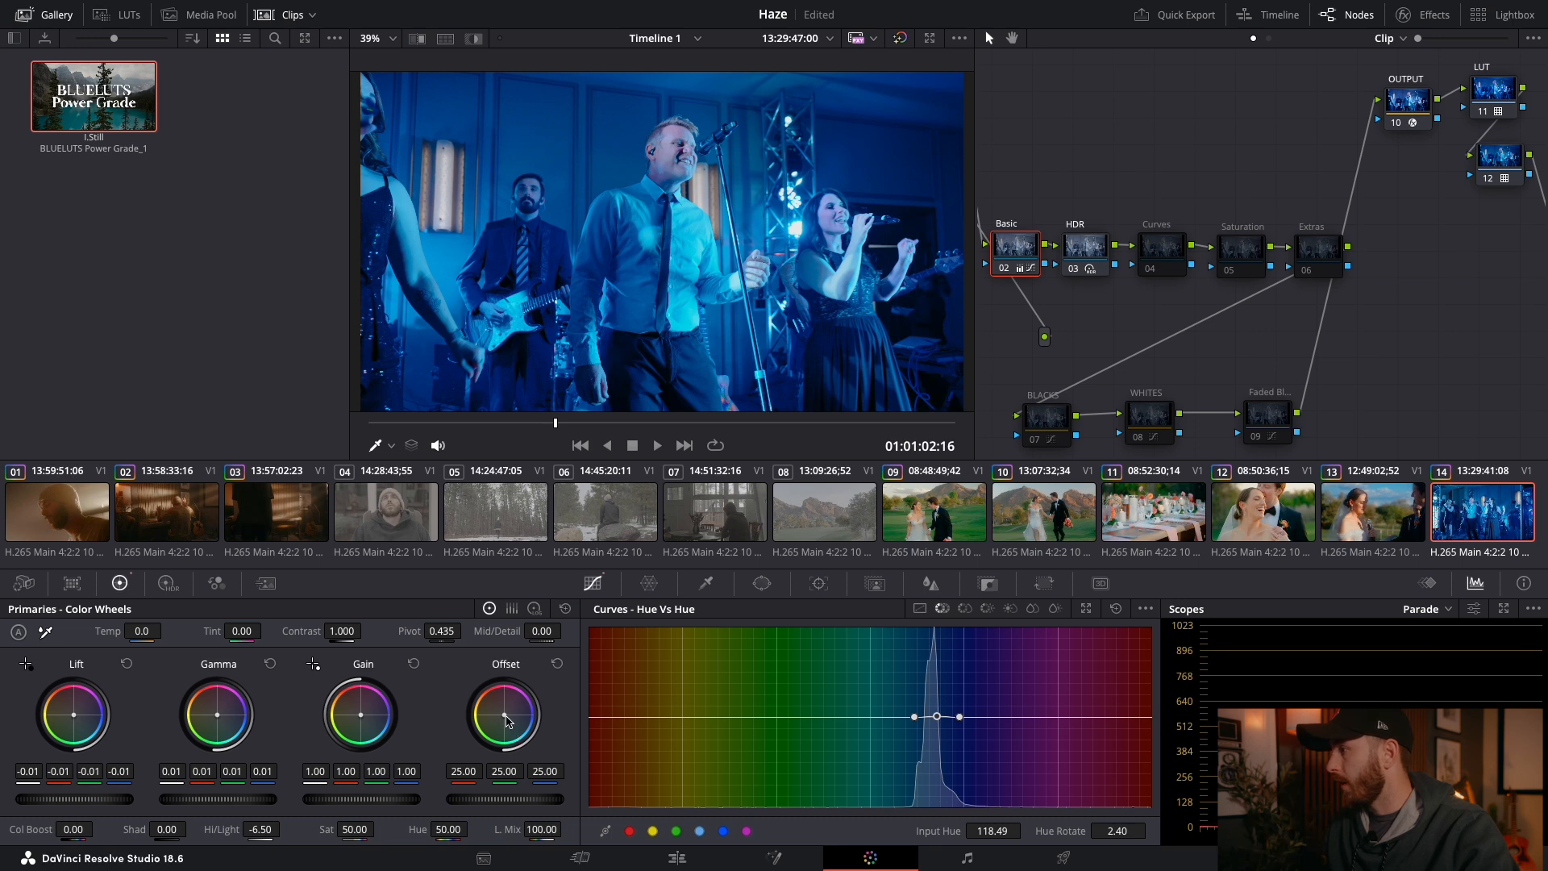
Step: Warm clip 14's Offset to red 28.90, green 23.46 and blue 22.35, and compare the image with the grade bypassed and enabled
drag(504, 715, 502, 712)
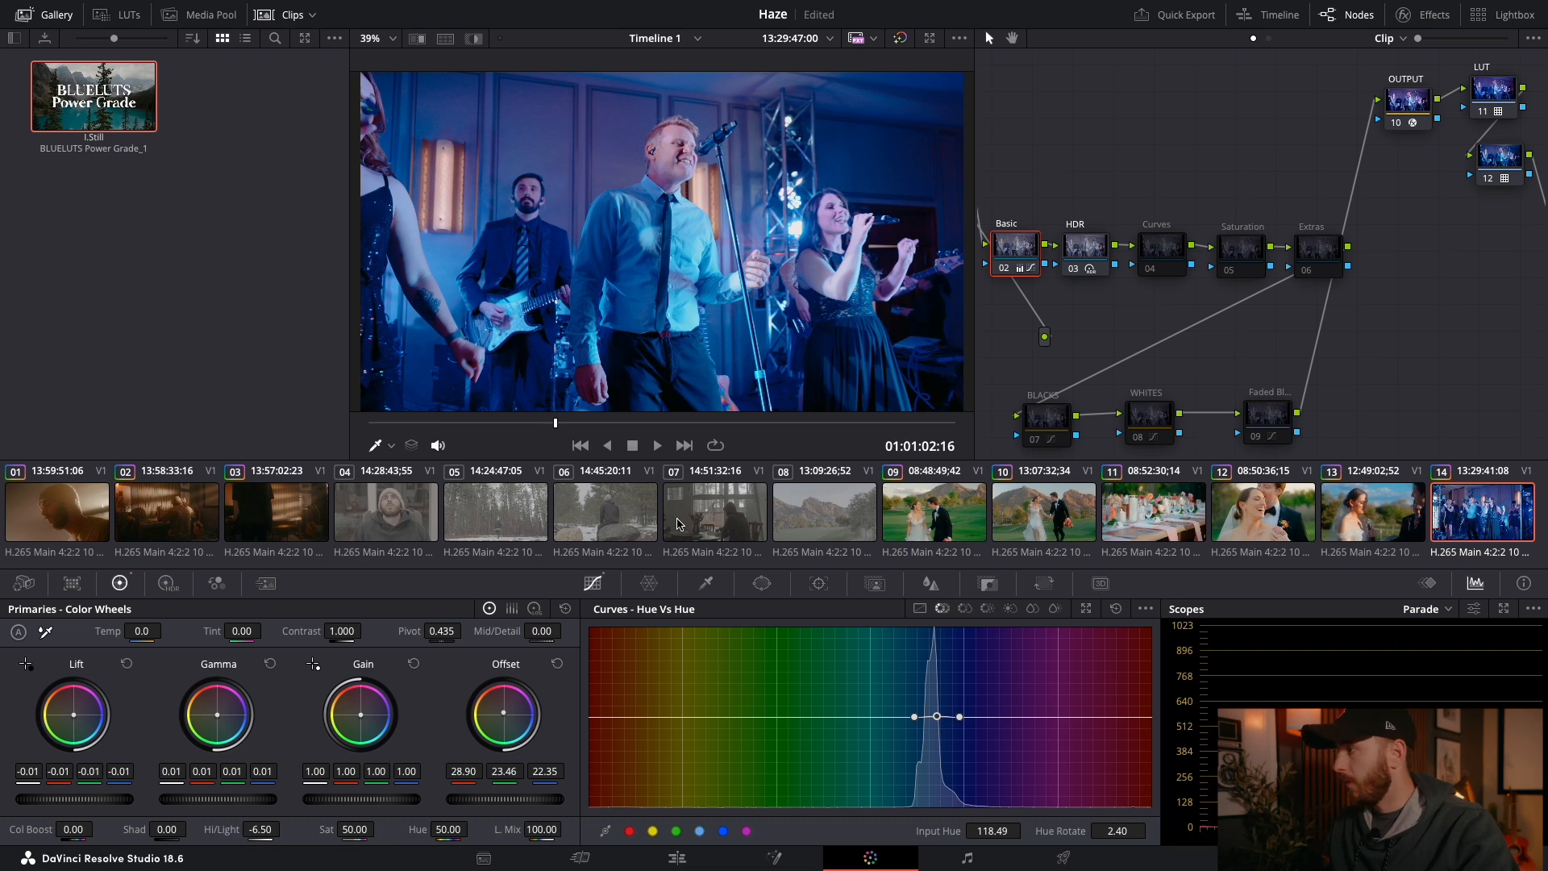
key(shift+d)
key(shift+d)
key(shift+d)
key(shift+d)
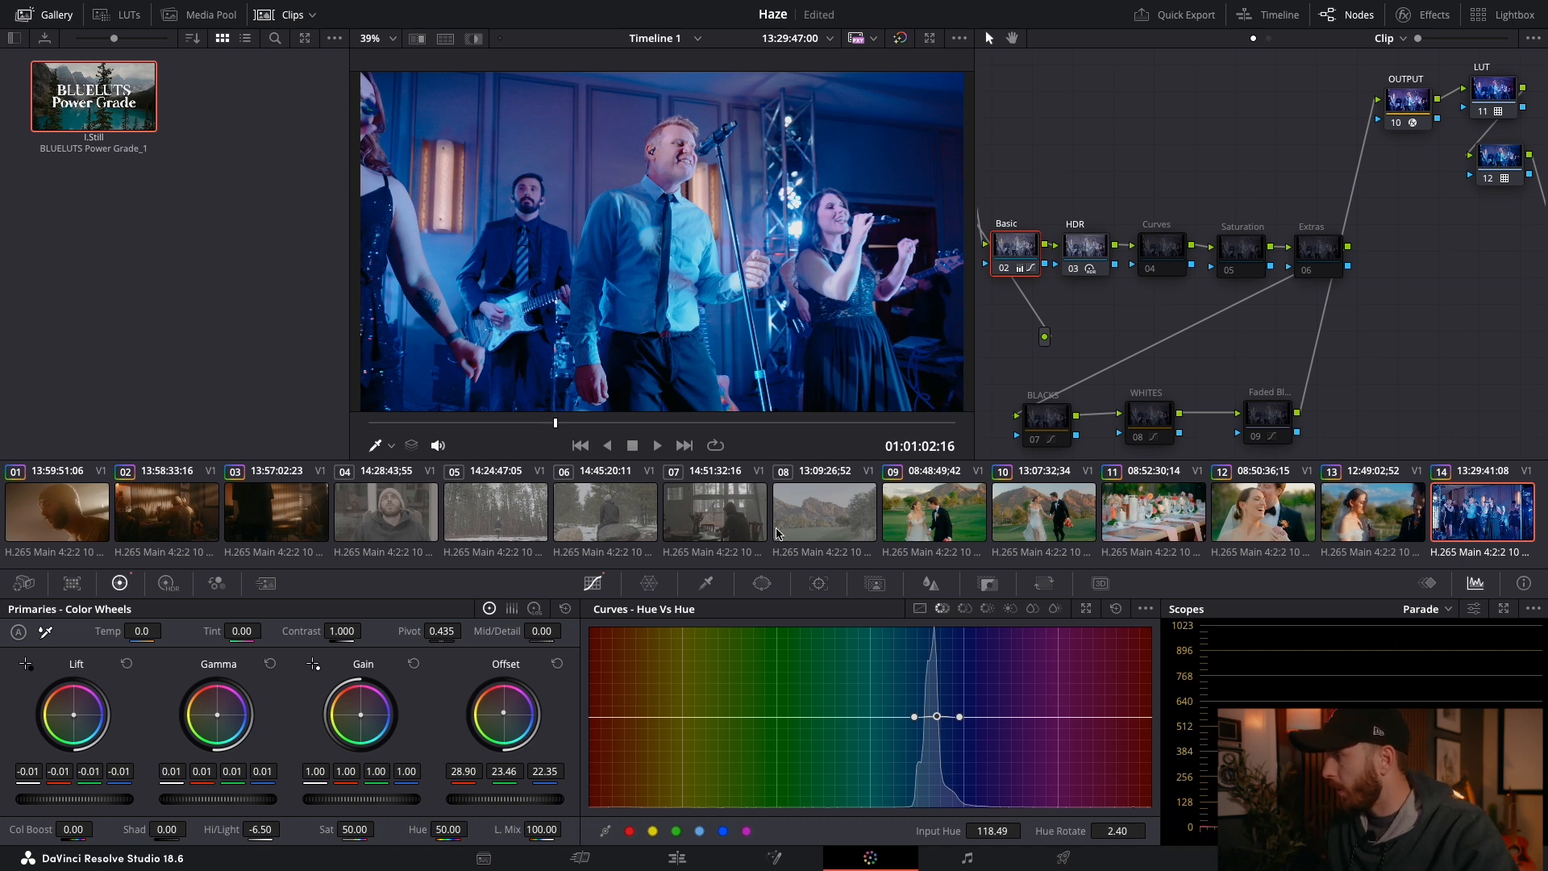
Step: Apply the BLUELUTS Power Grade to clip 7, the man seated at the table, using the frame at 01:00:34:15 as reference
click(721, 525)
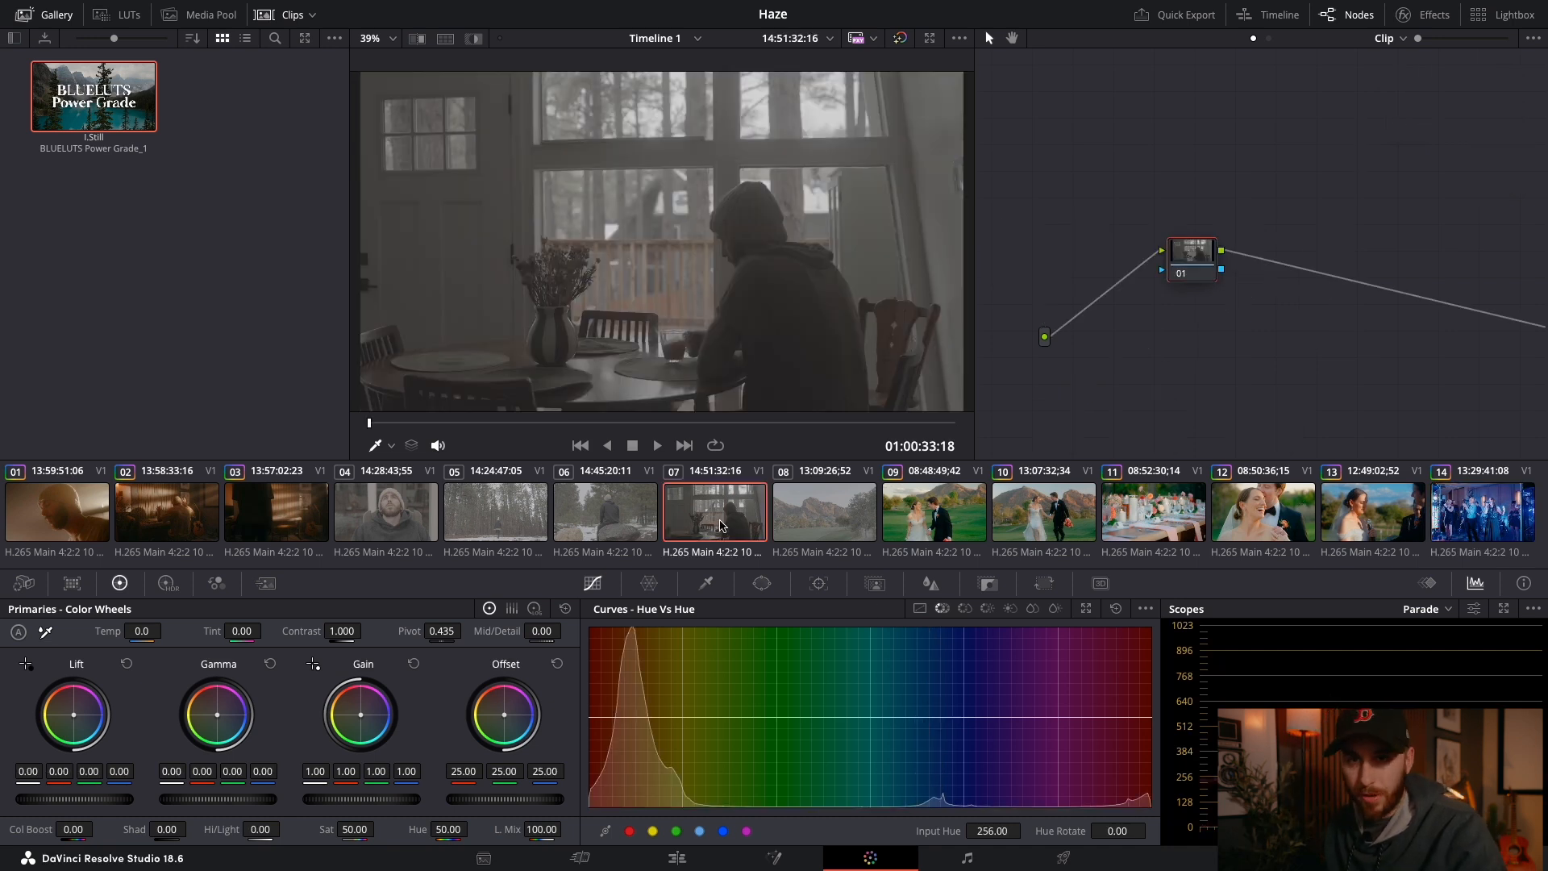
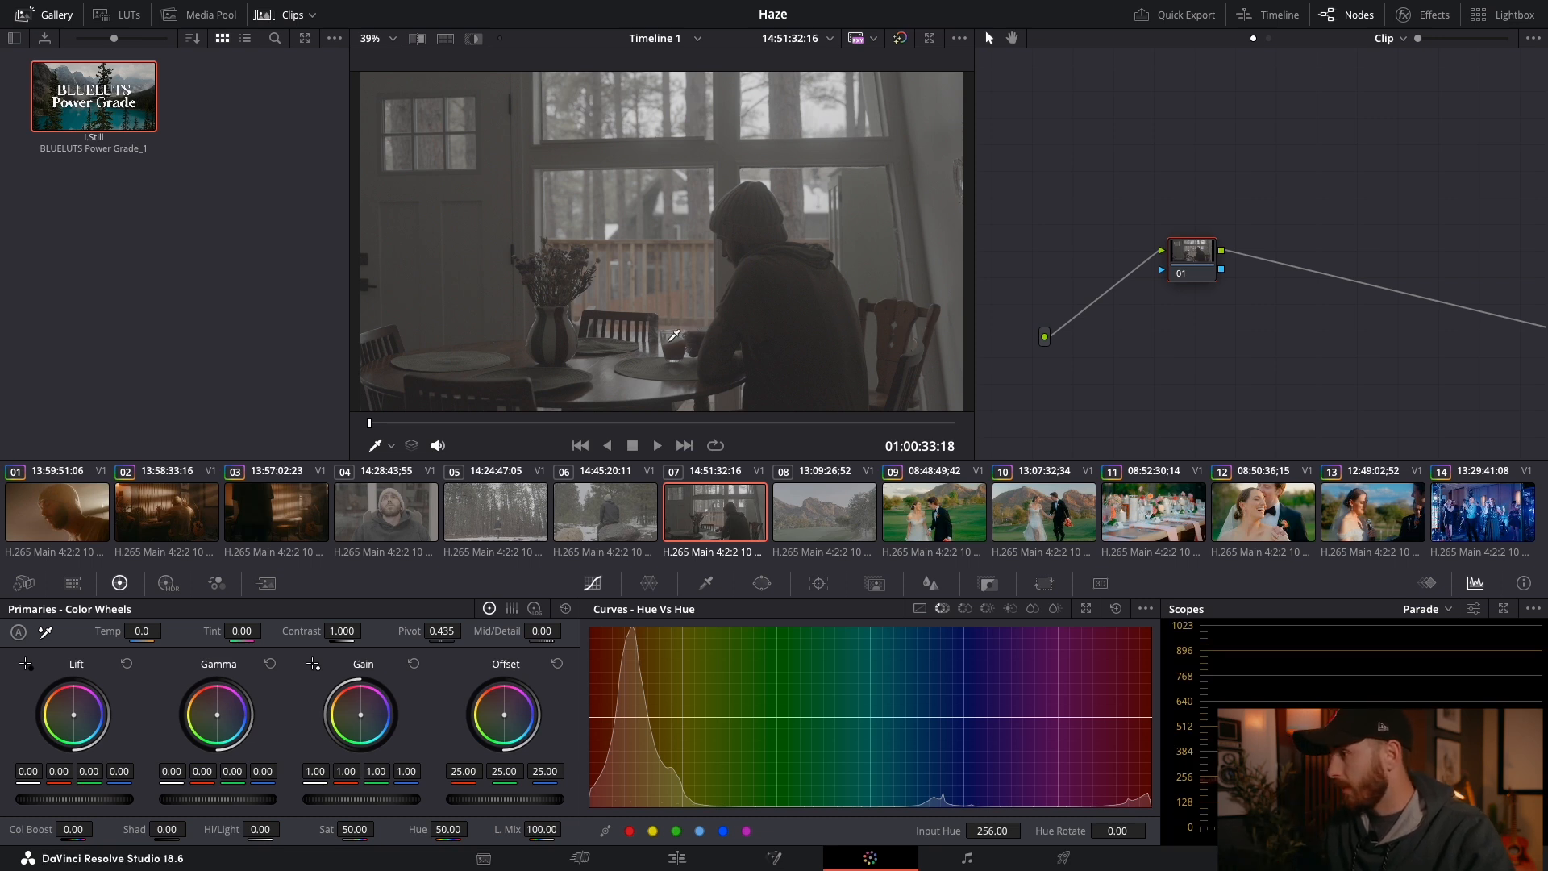
drag(415, 424, 462, 441)
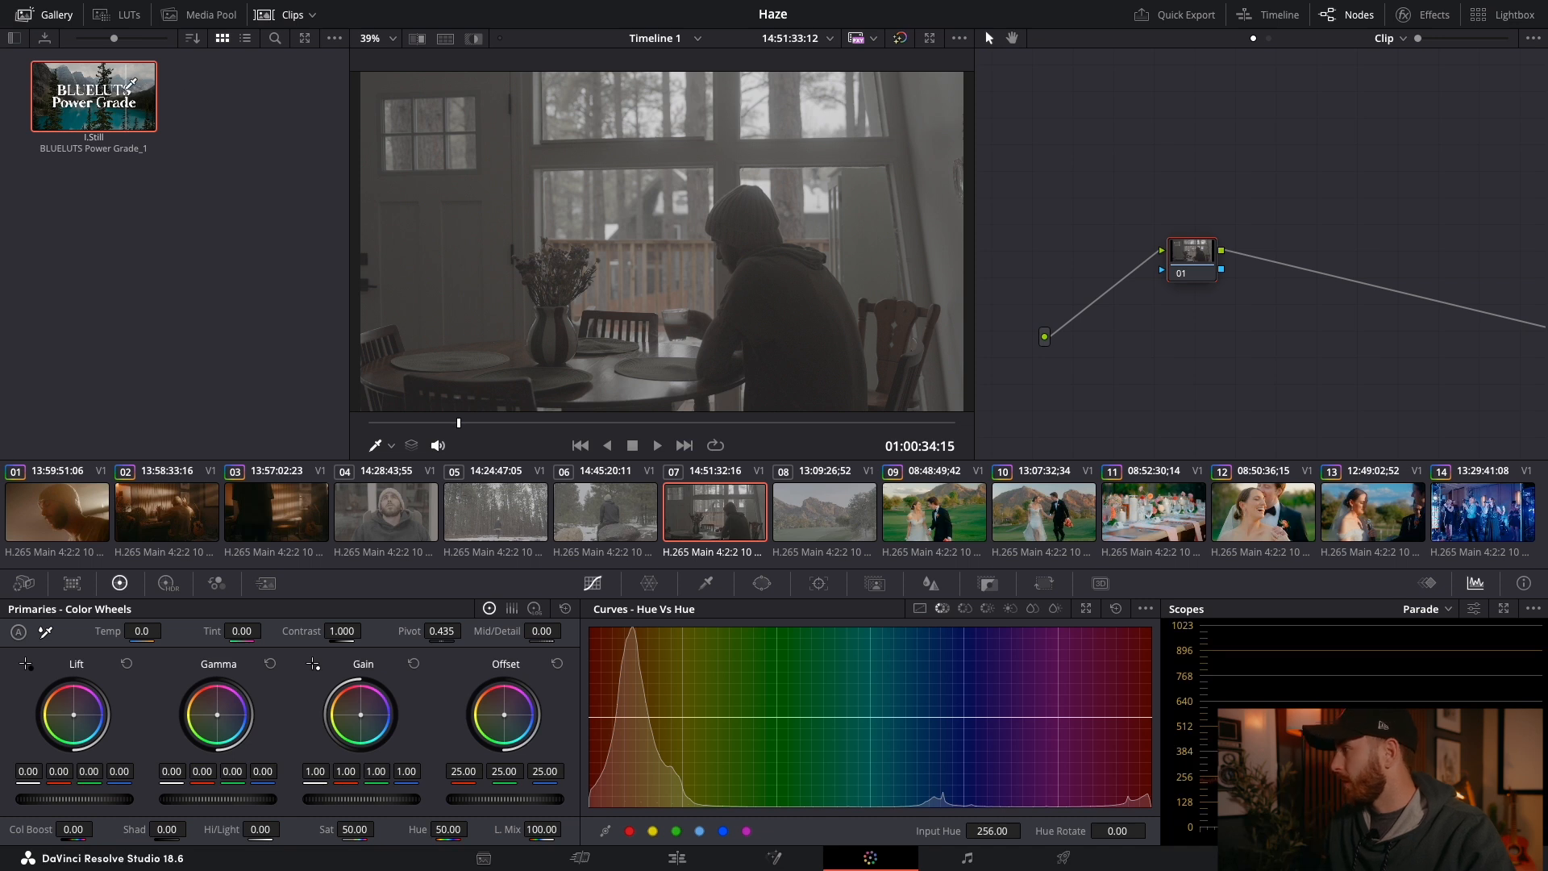
middle_click(126, 82)
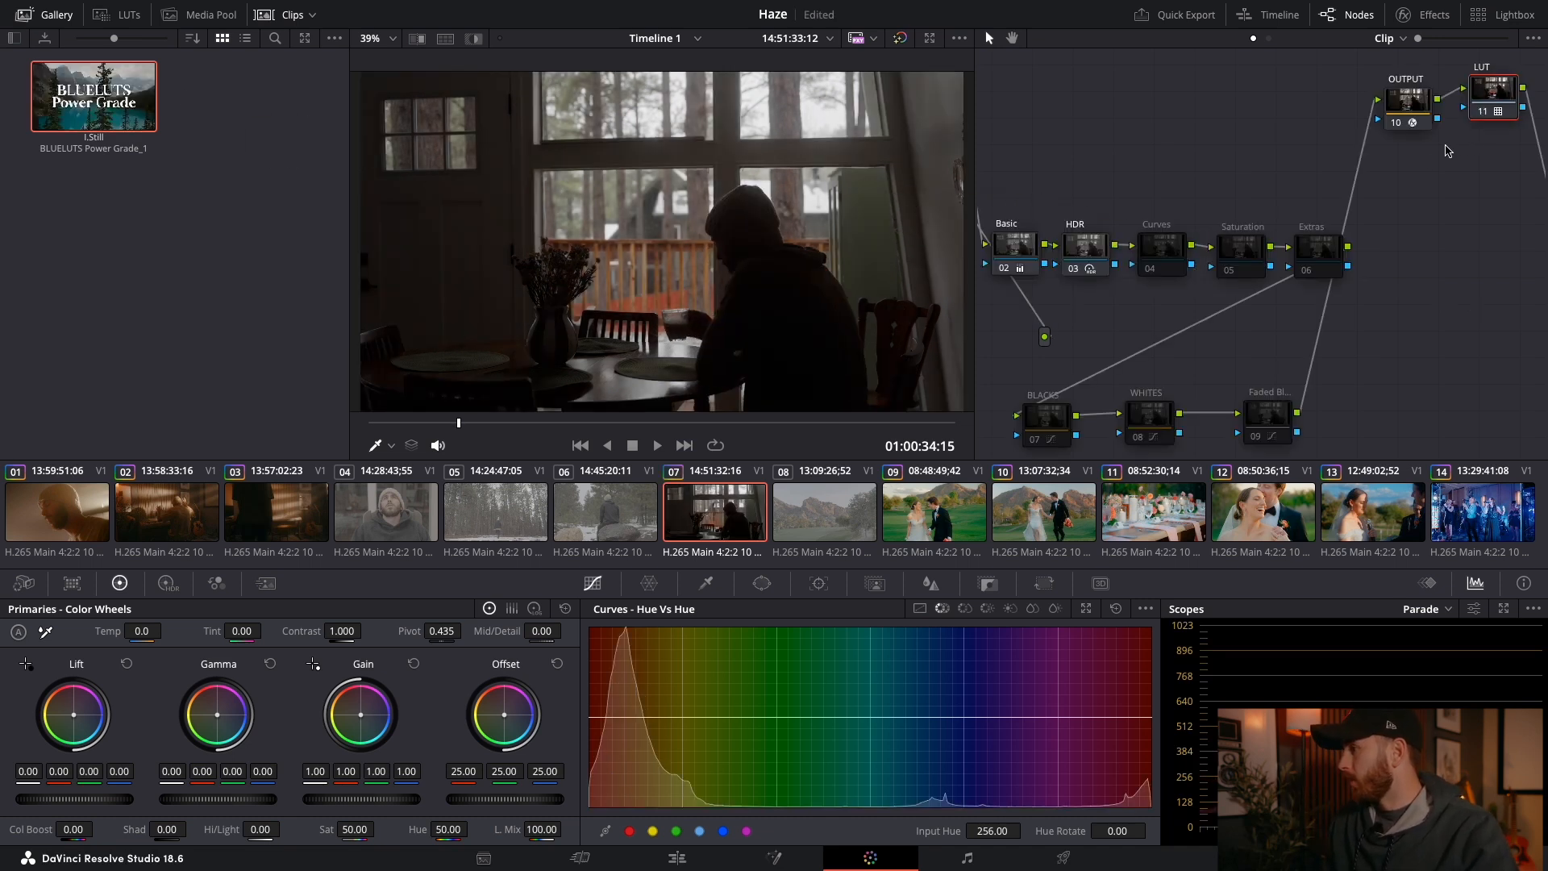
scroll(1422, 172, right, 2)
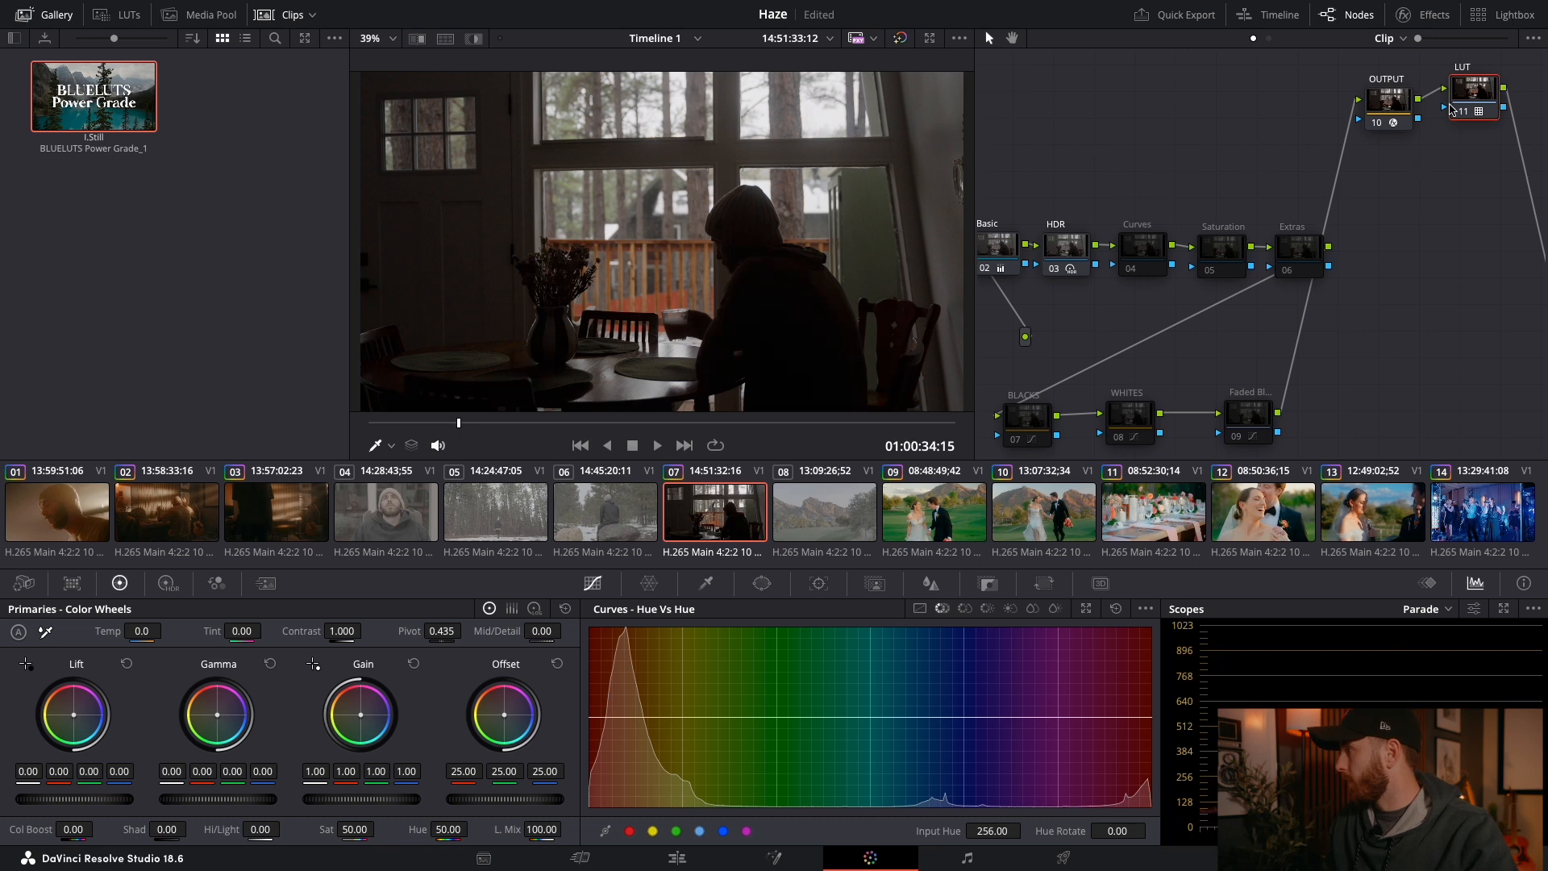
mouse_move(1472, 97)
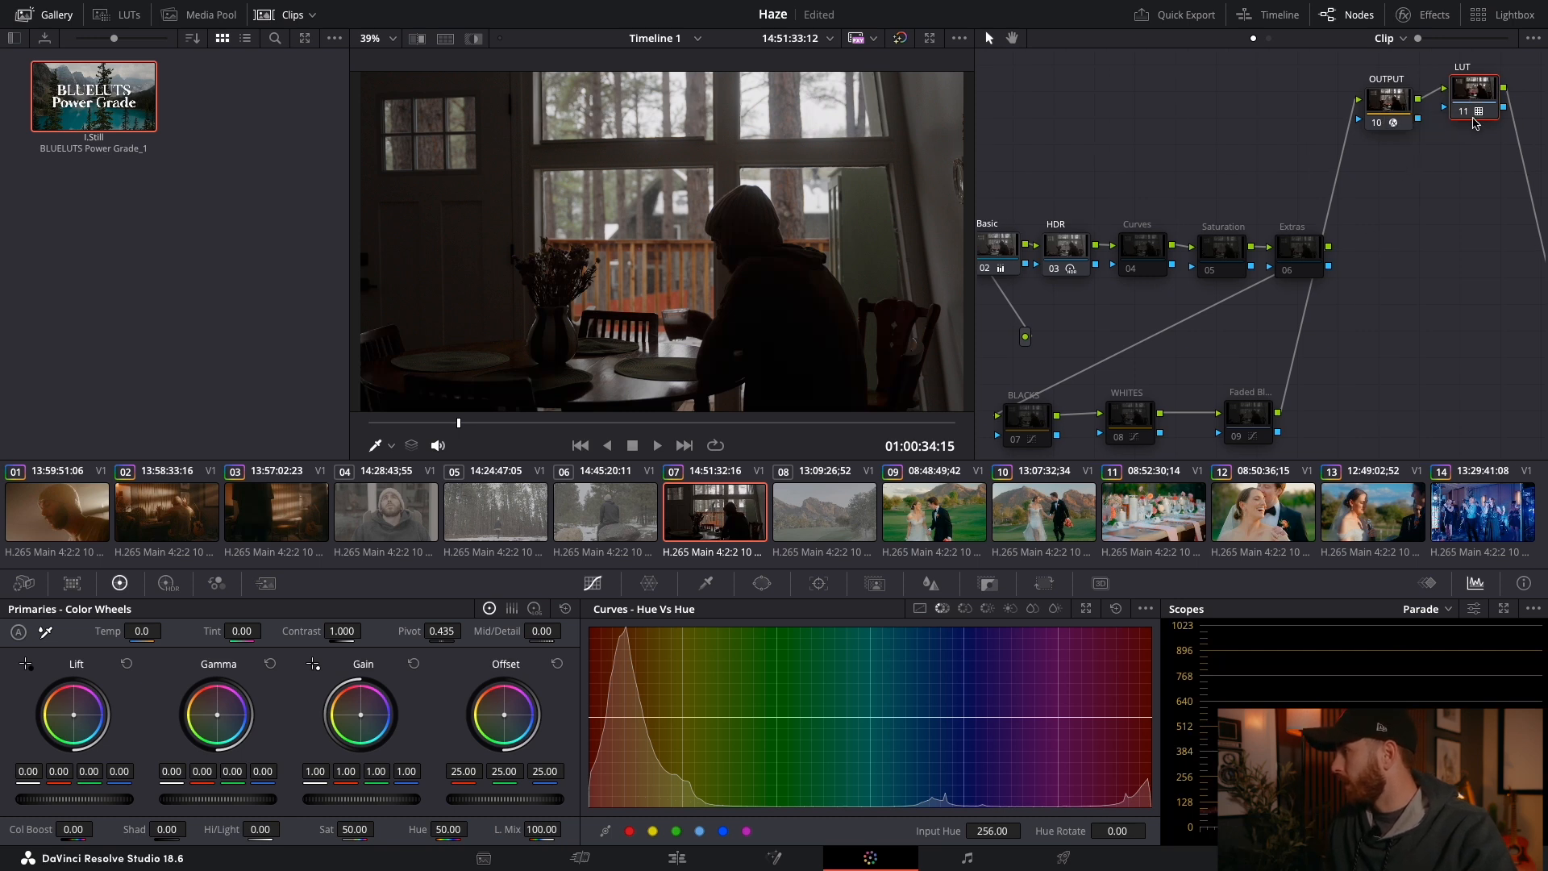
scroll(1253, 357, left, 1)
scroll(1254, 357, left, 2)
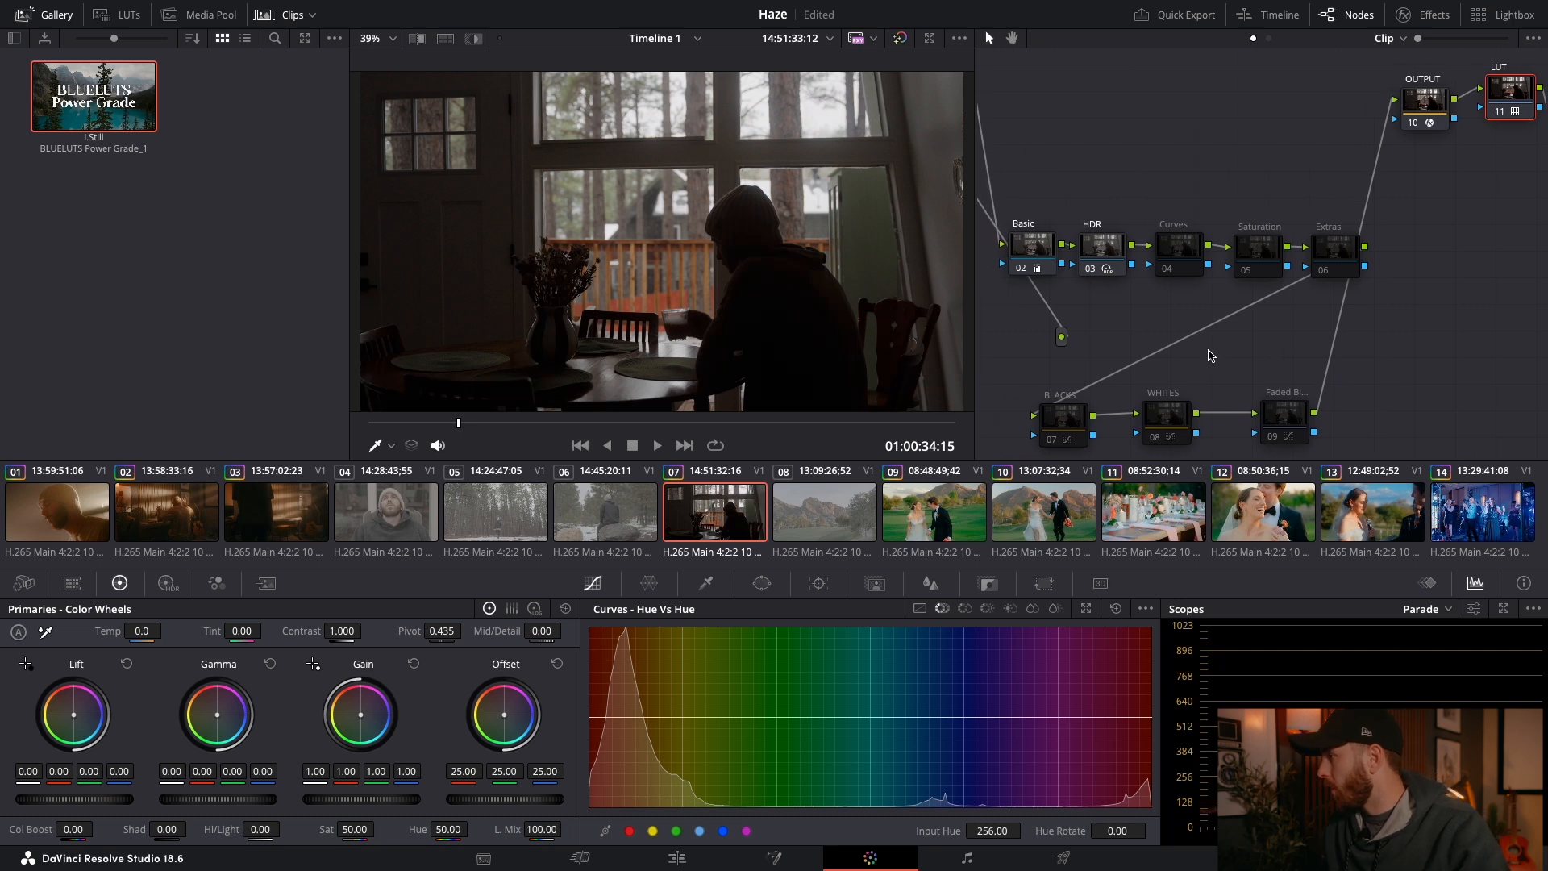
Step: Play through clip 7 and set its Basic node to Lift 0.01, Gamma -0.01 and Gain 0.98
click(1048, 250)
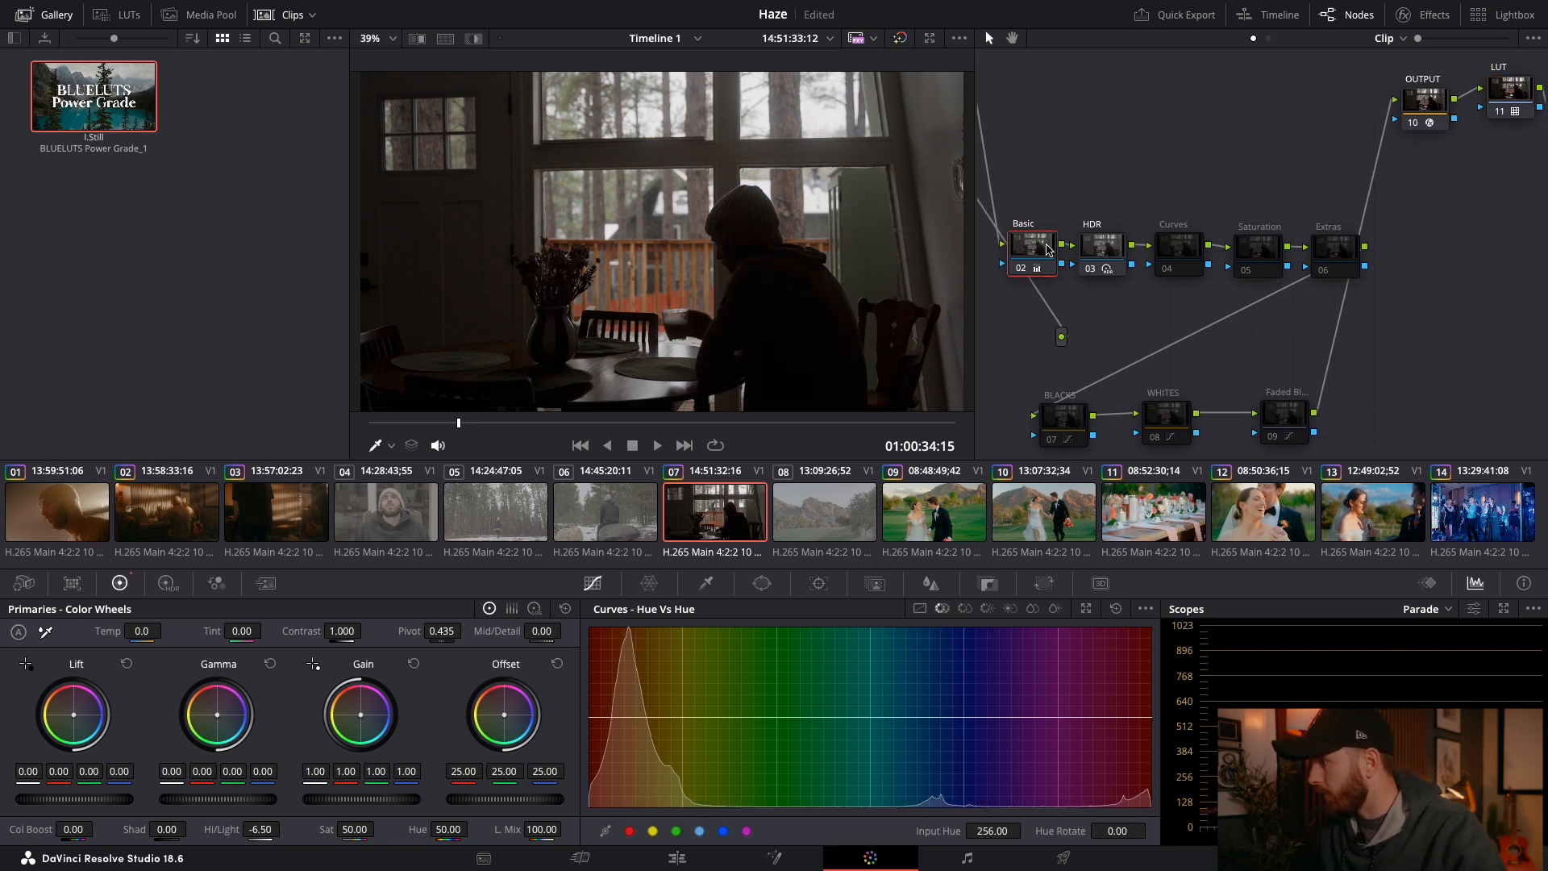
drag(524, 422, 479, 436)
click(658, 445)
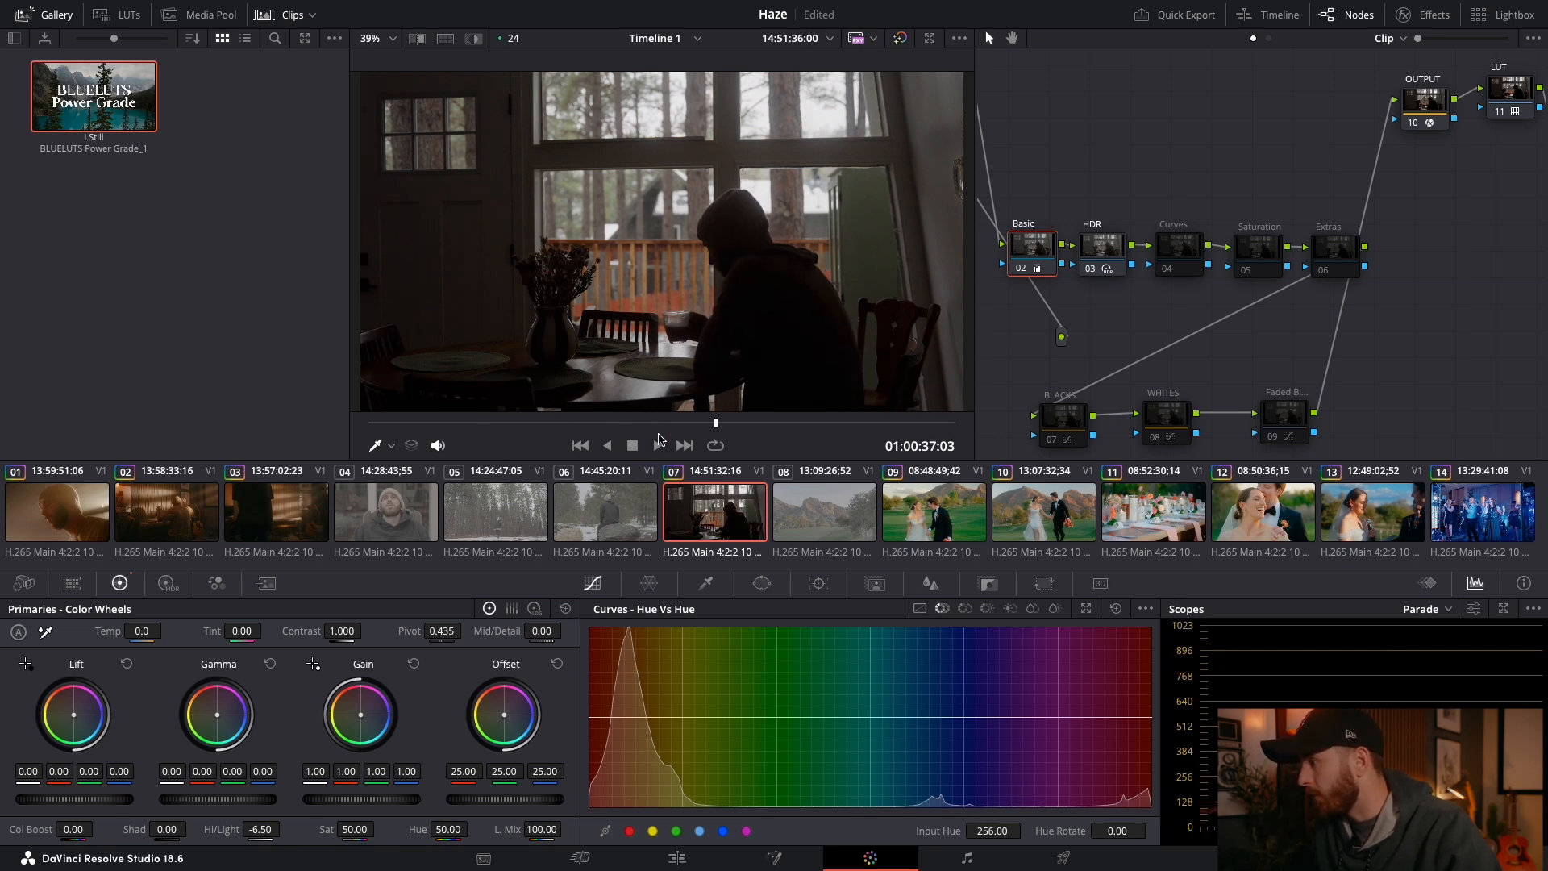
click(659, 439)
click(446, 421)
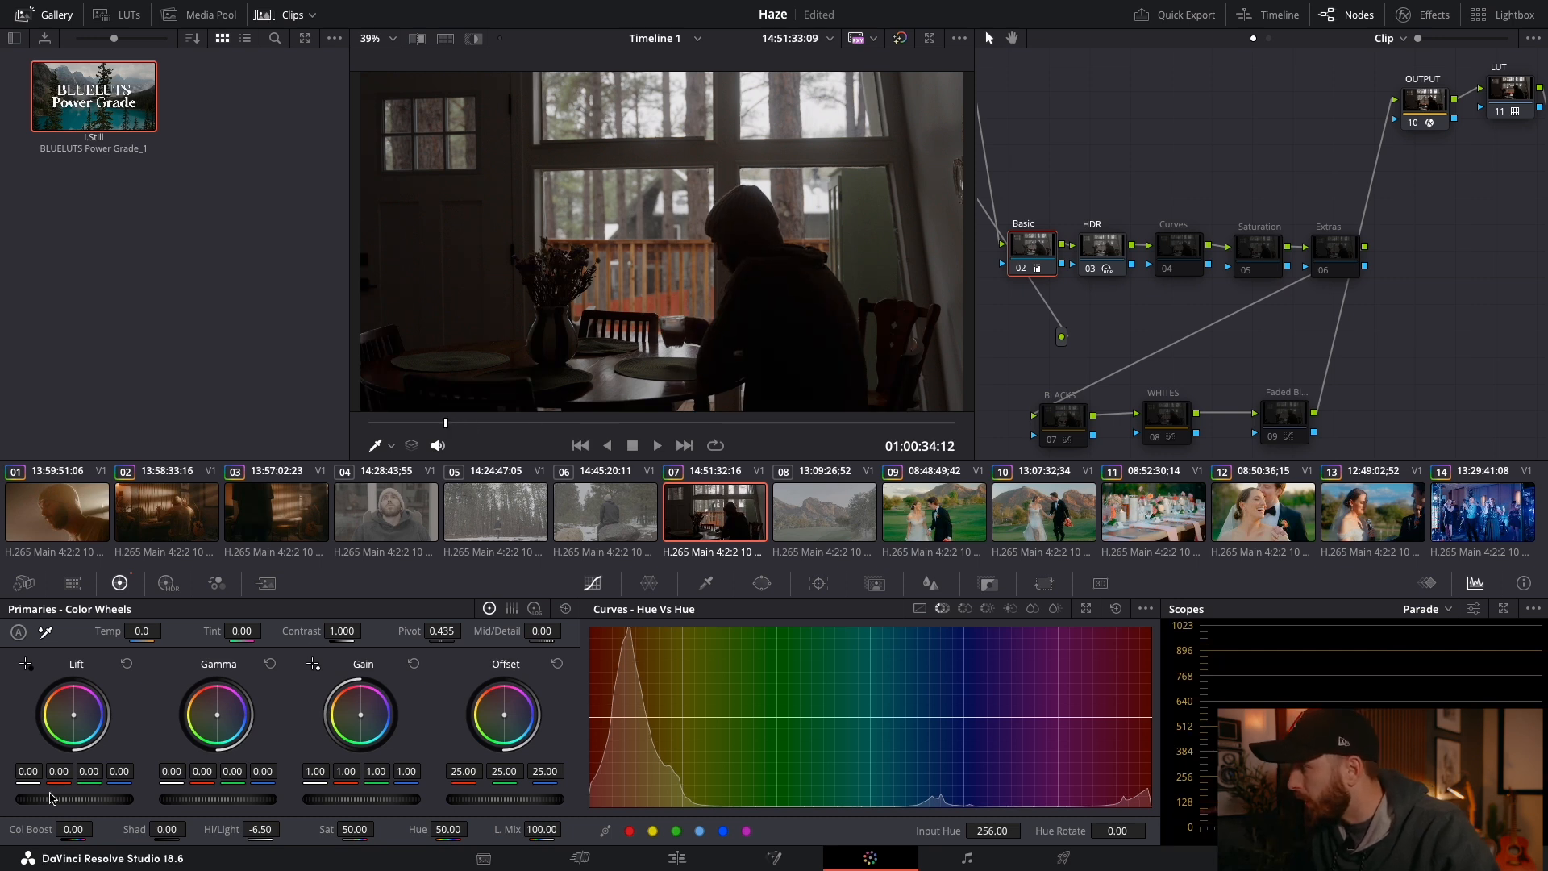
drag(74, 798, 85, 799)
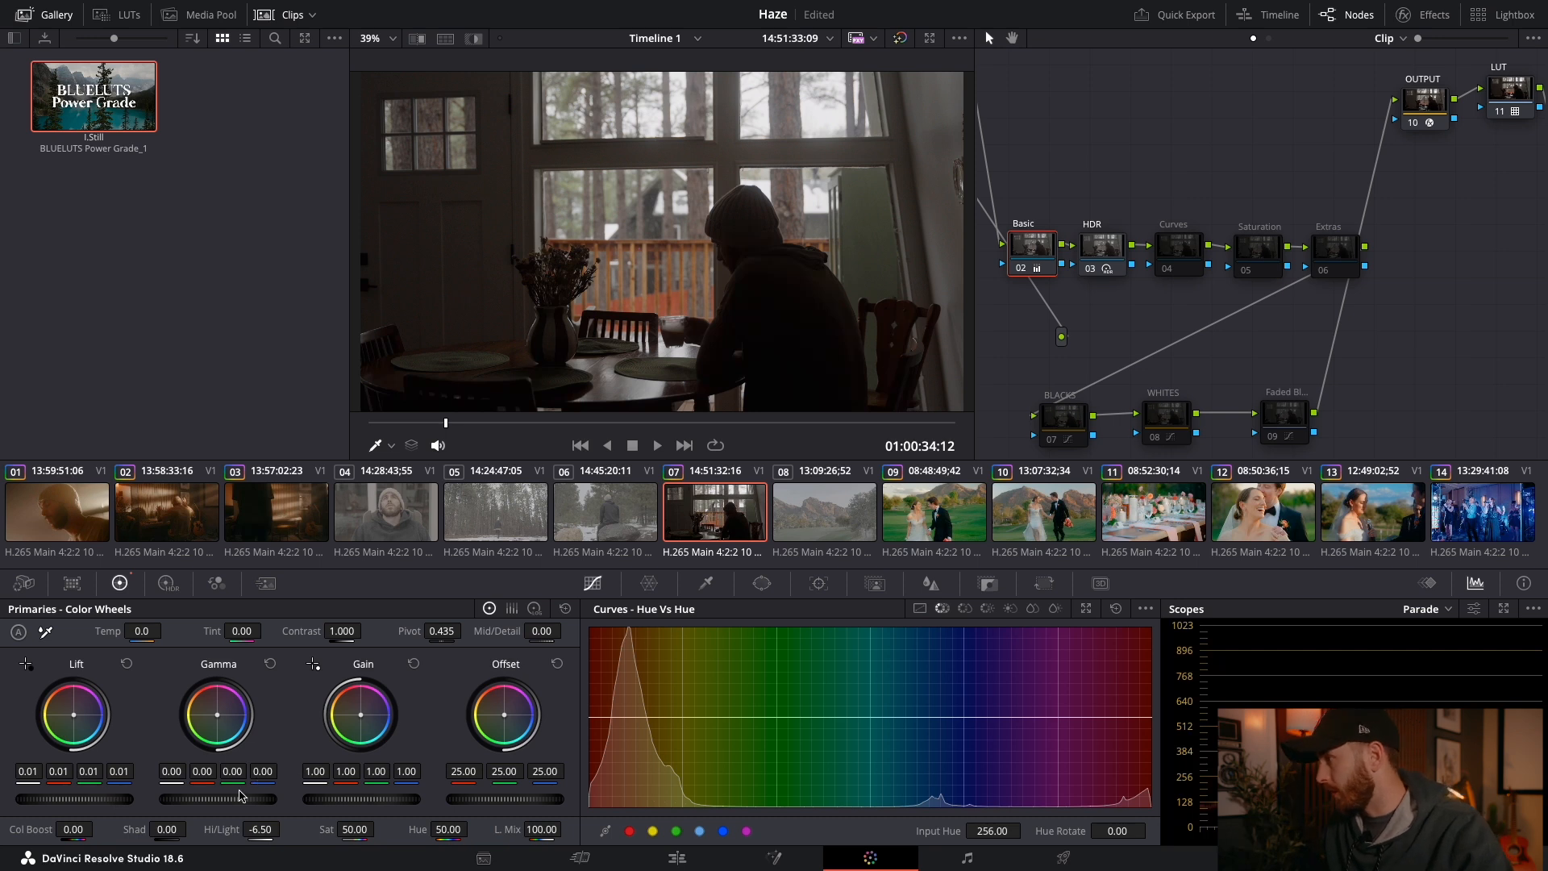
drag(217, 798, 213, 798)
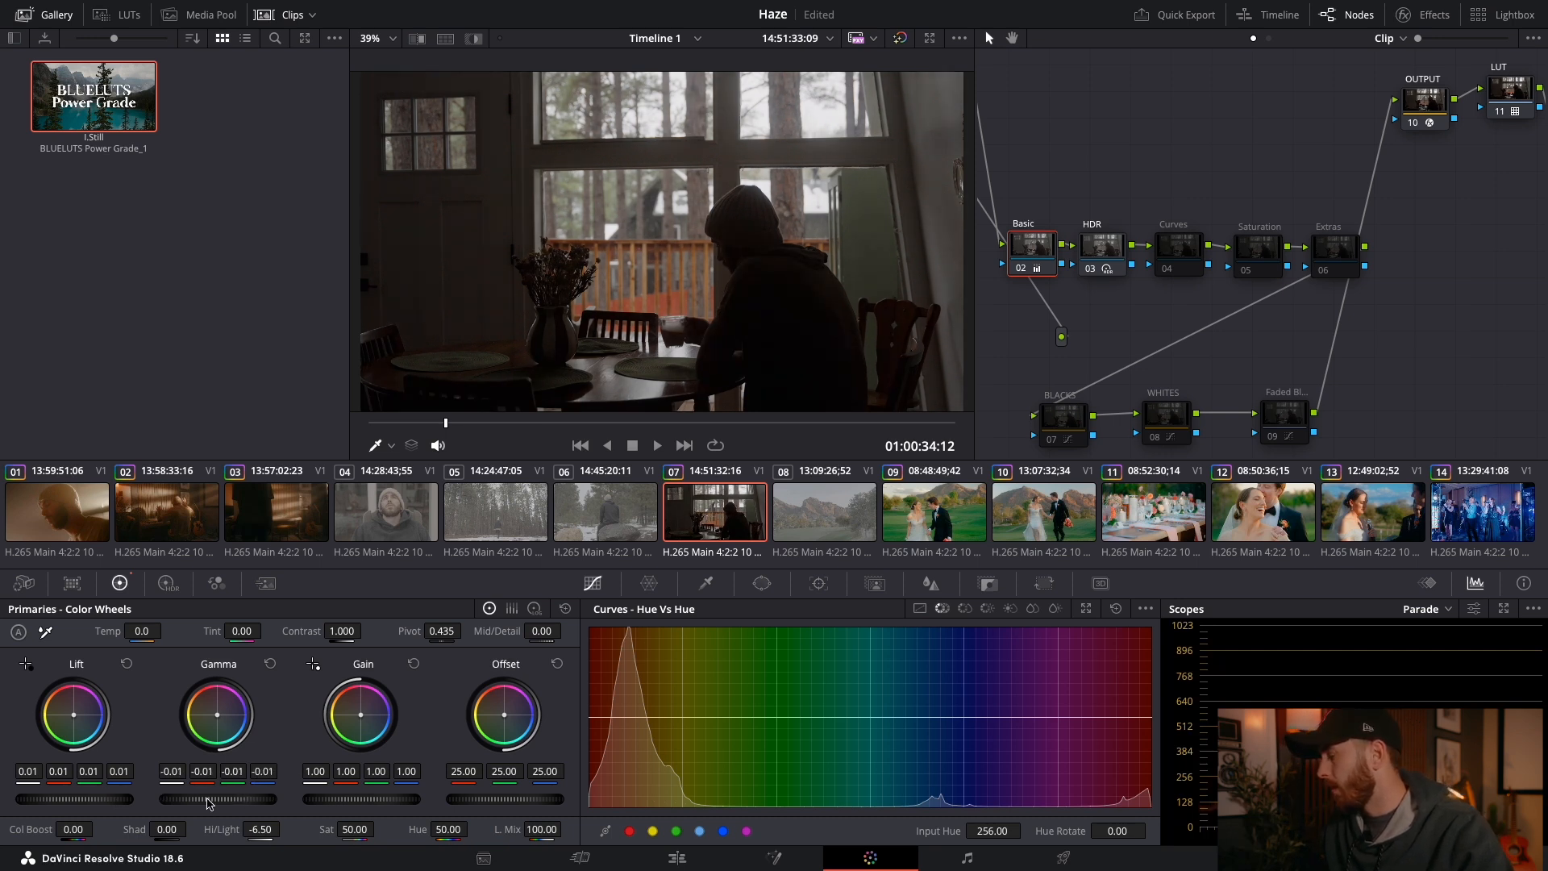
drag(359, 804, 327, 805)
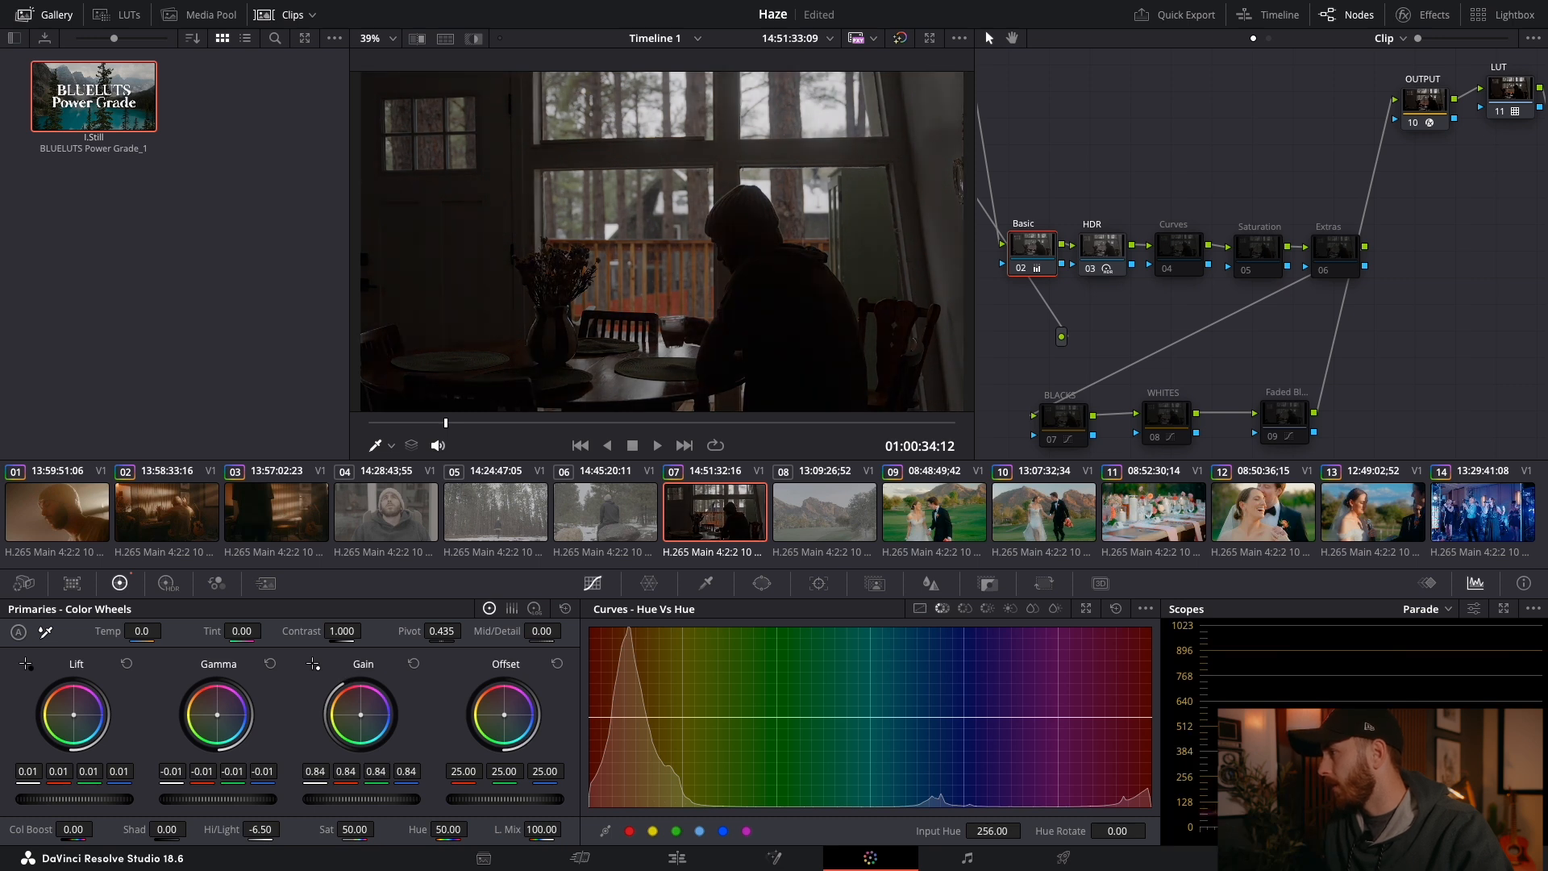
drag(359, 800, 385, 800)
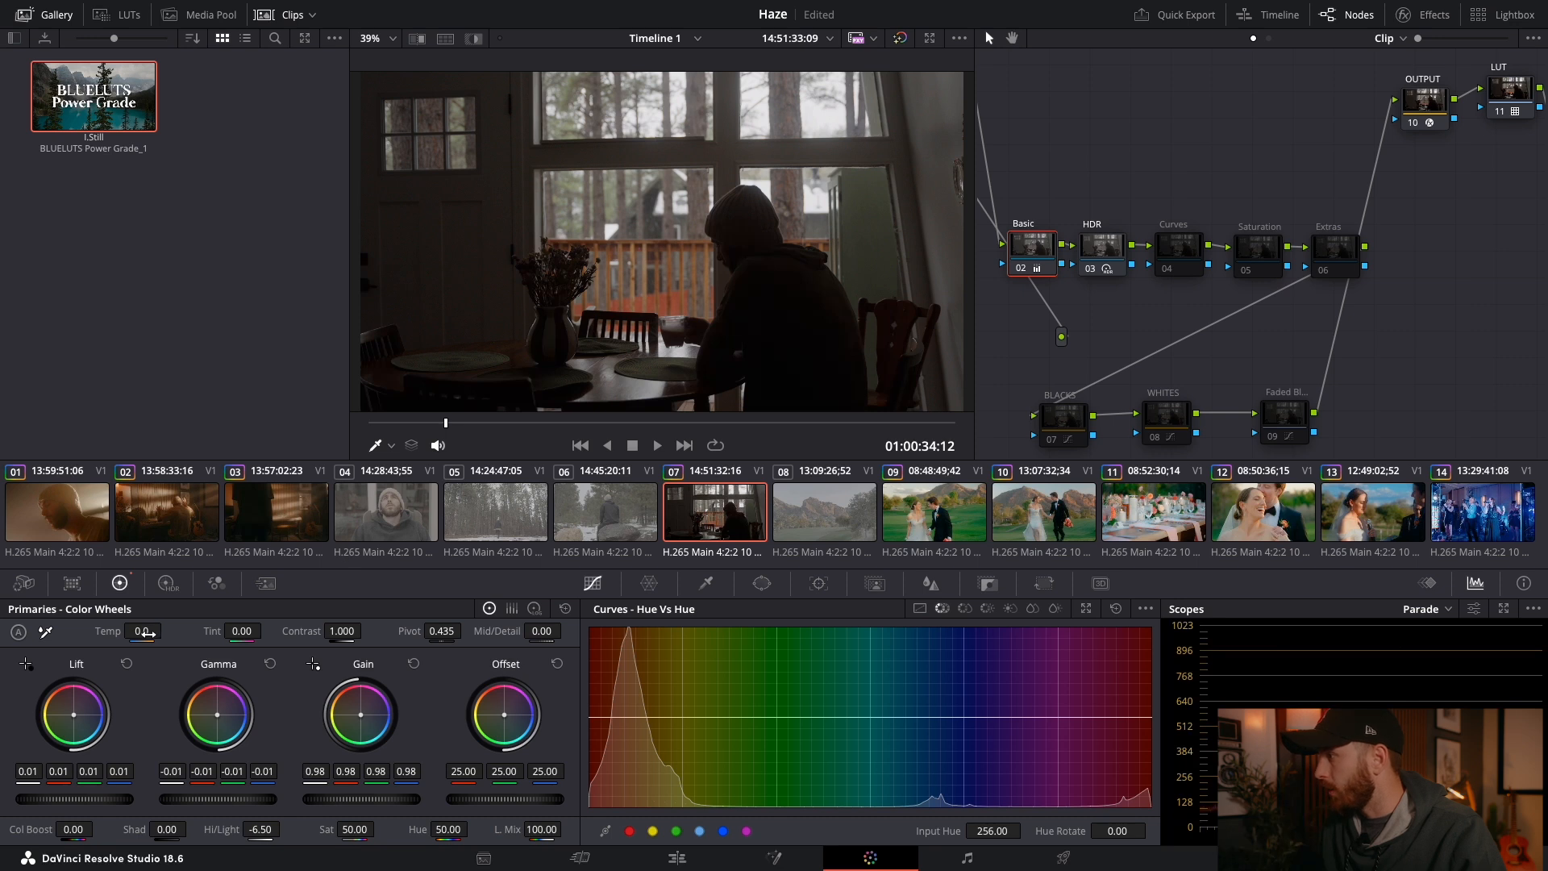
Step: Cool clip 7's Basic node with Temp -390 and Offset 24.00, 24.87 and 25.81, and raise its Lift to 0.02
drag(147, 633, 108, 633)
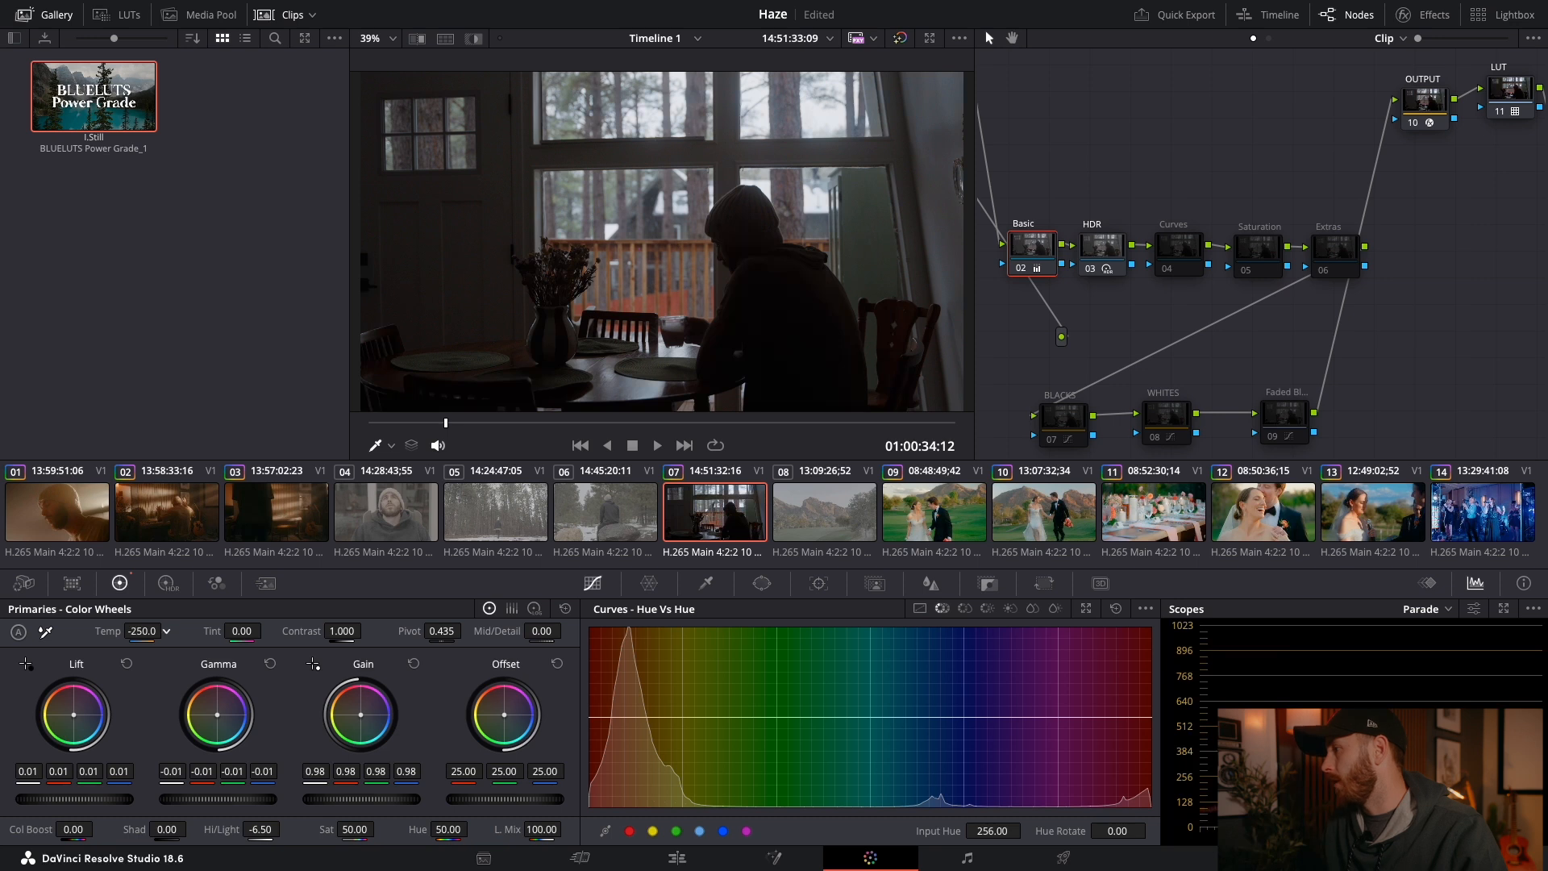
drag(143, 631, 120, 631)
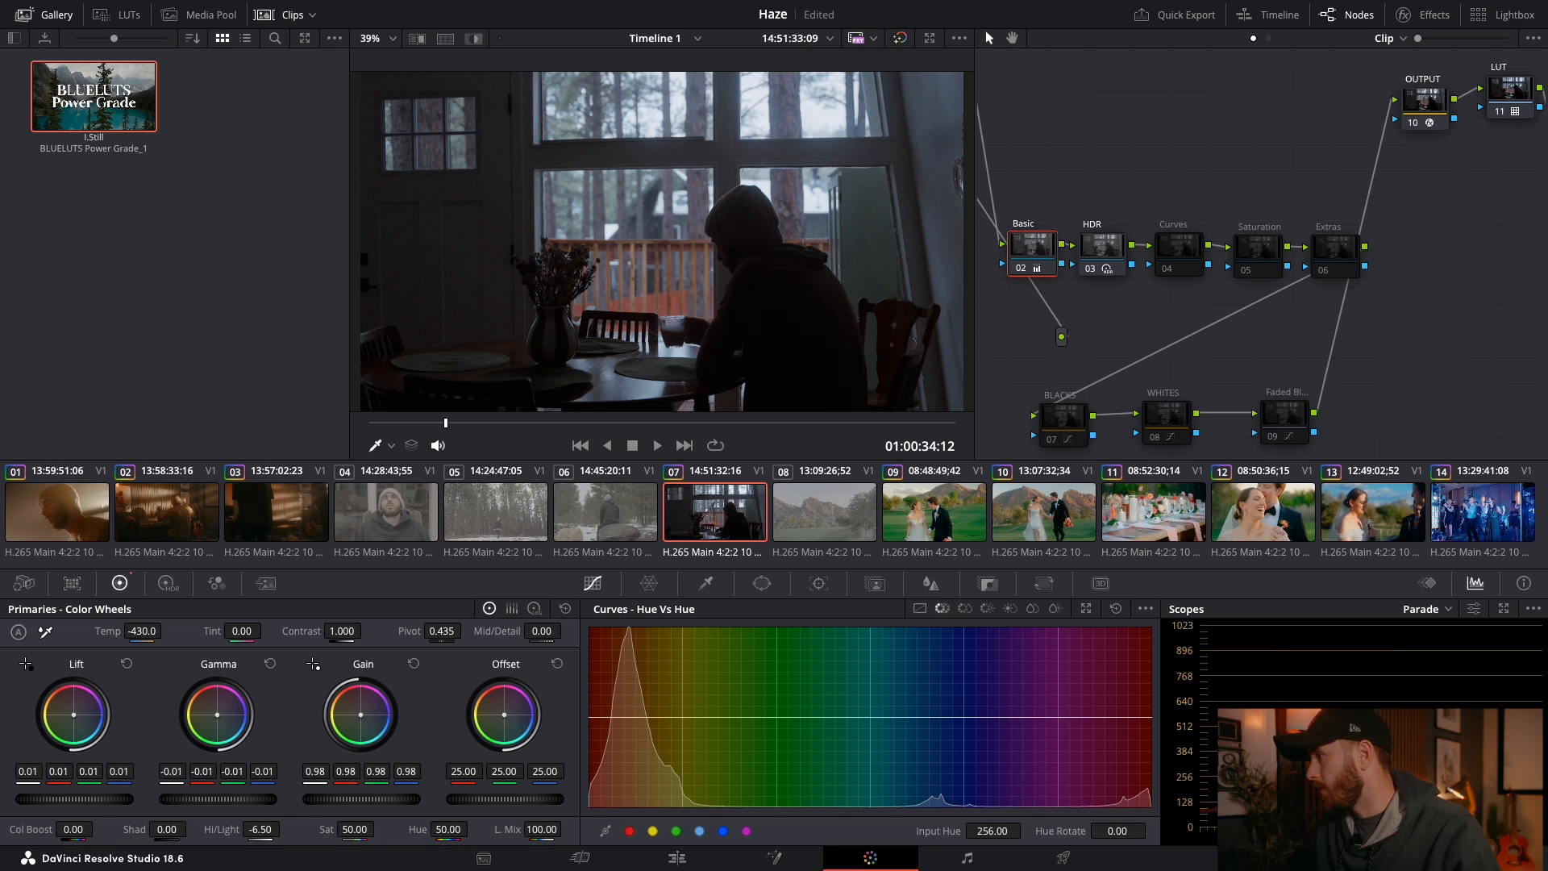
drag(504, 714, 508, 718)
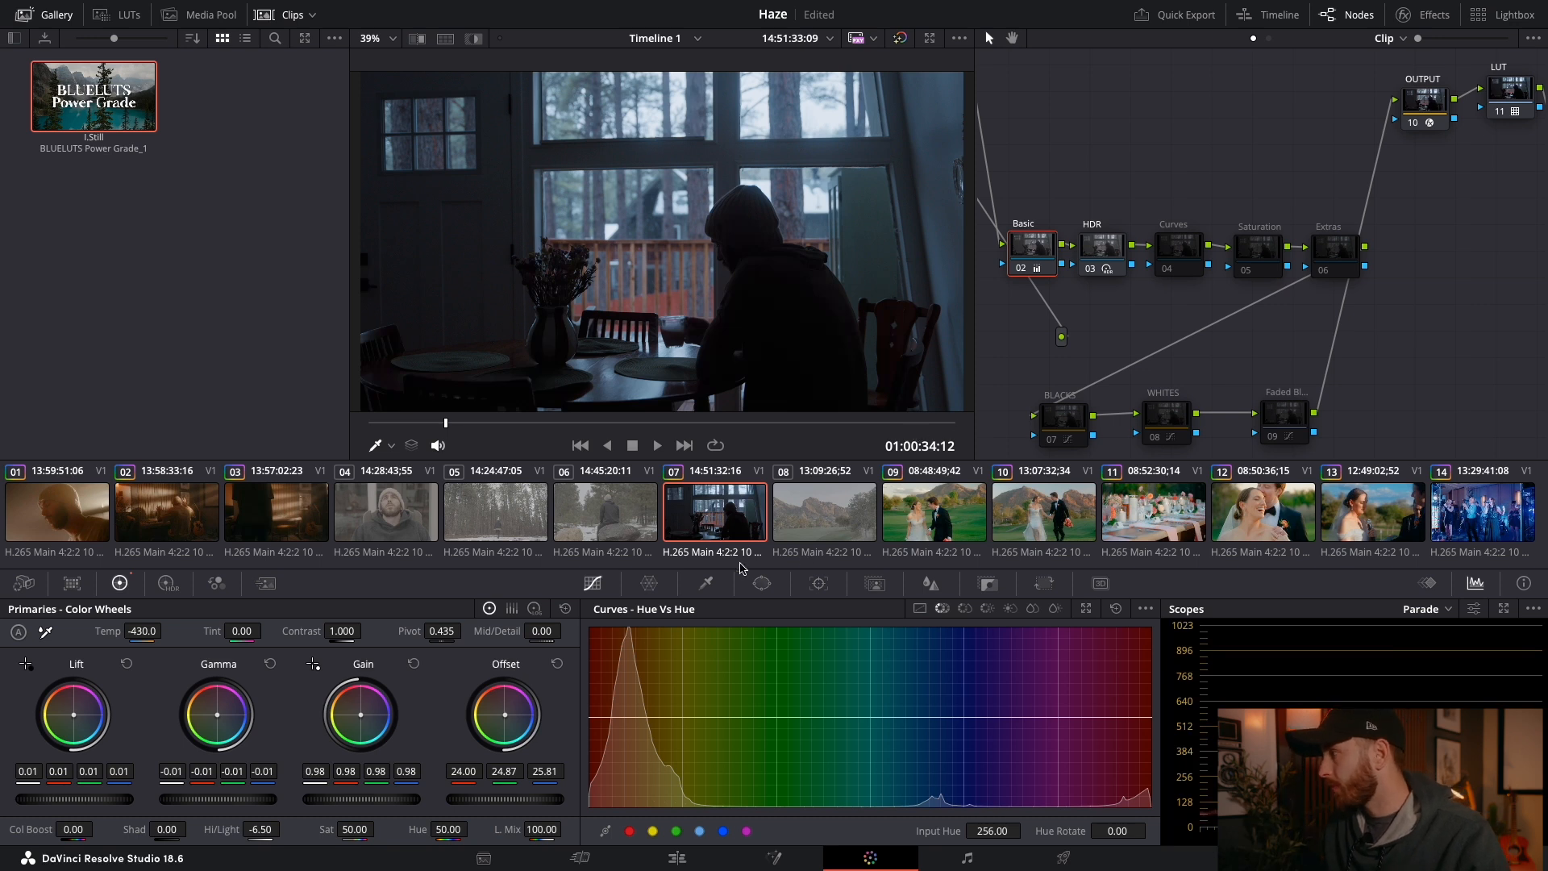
drag(104, 806, 100, 807)
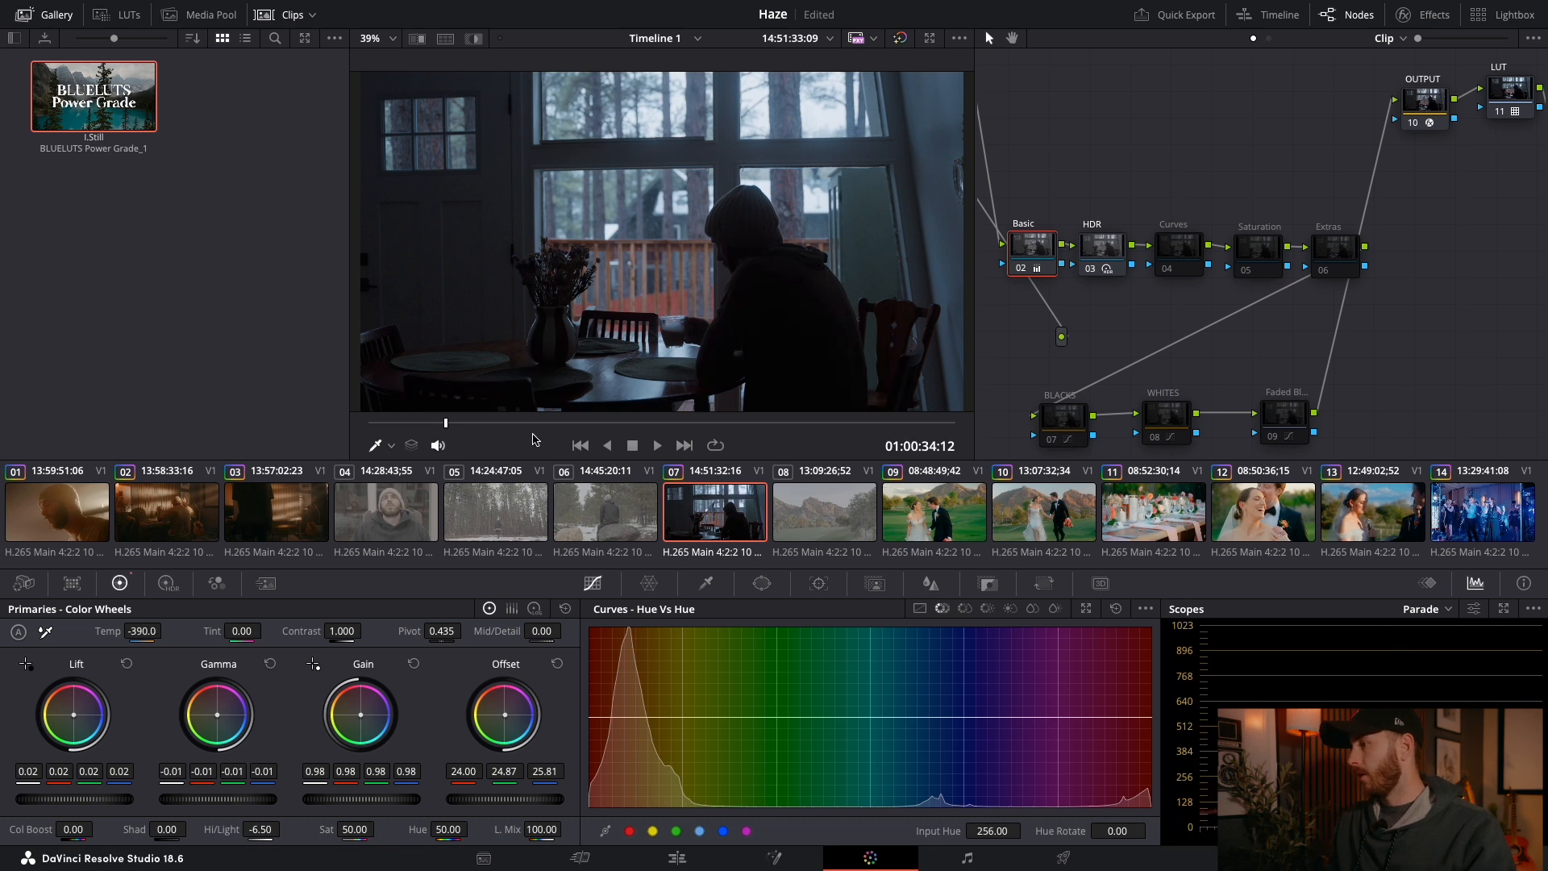
Step: Play clip 7 from near its start and compare the image with the grade bypassed and enabled
drag(448, 423, 377, 423)
click(655, 446)
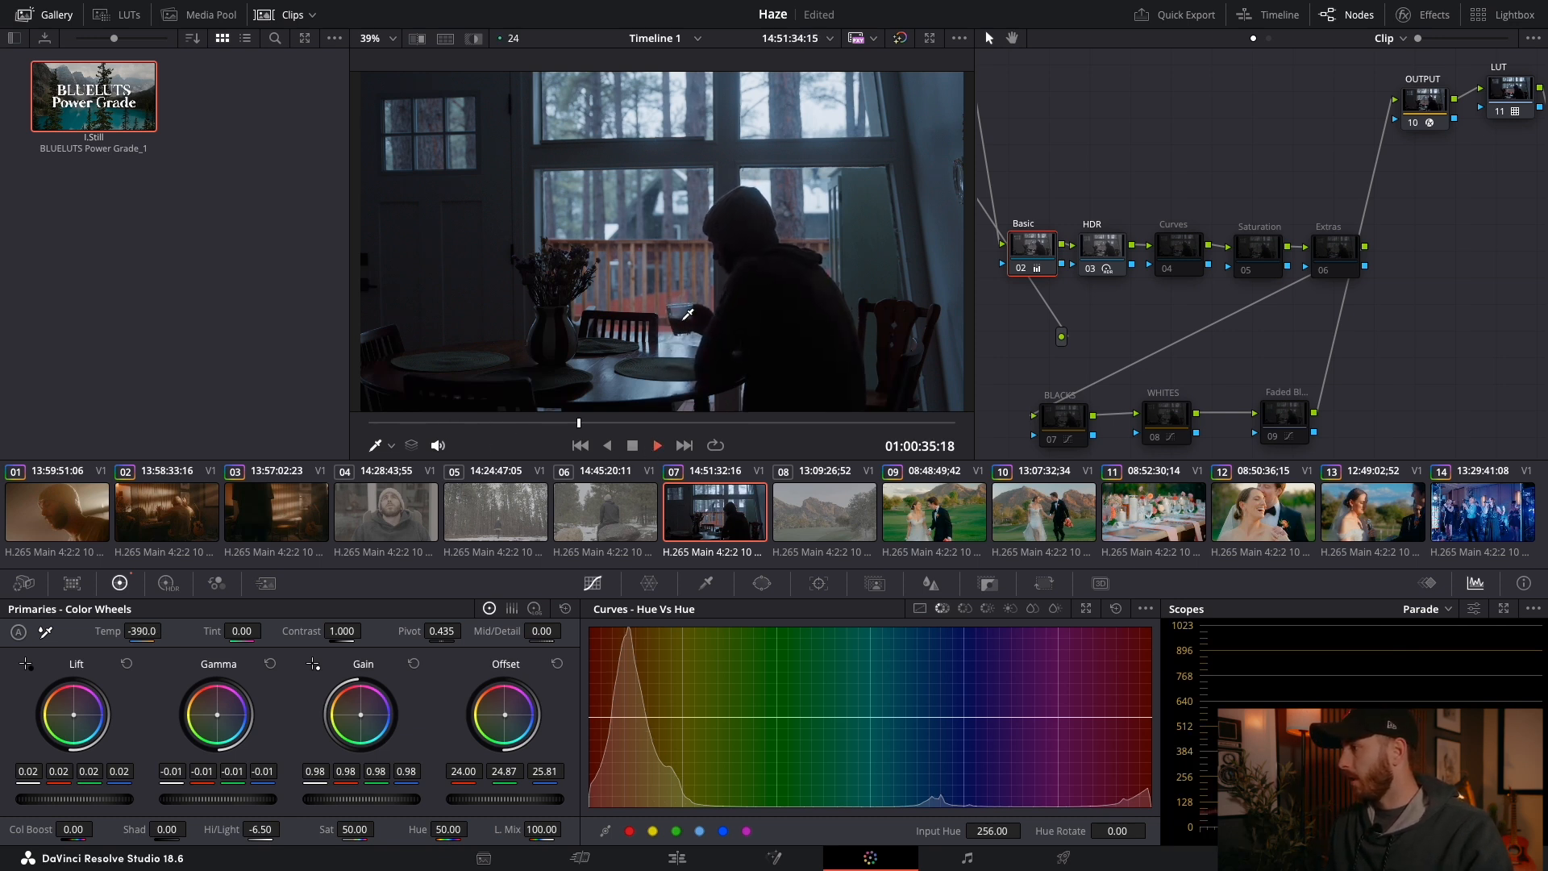
click(641, 448)
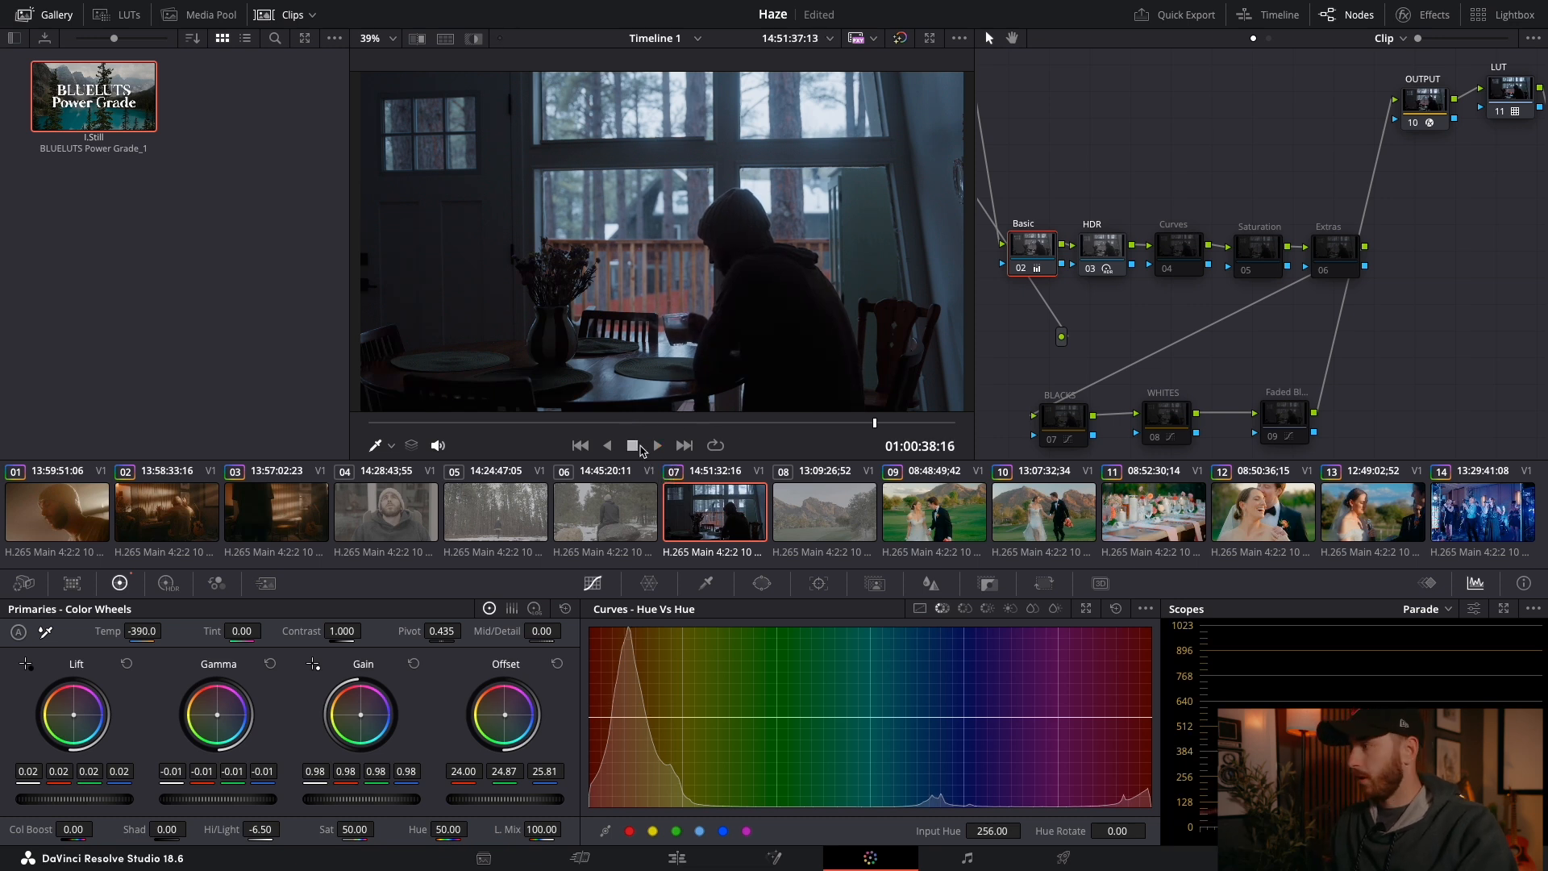
key(shift+d)
key(shift+d)
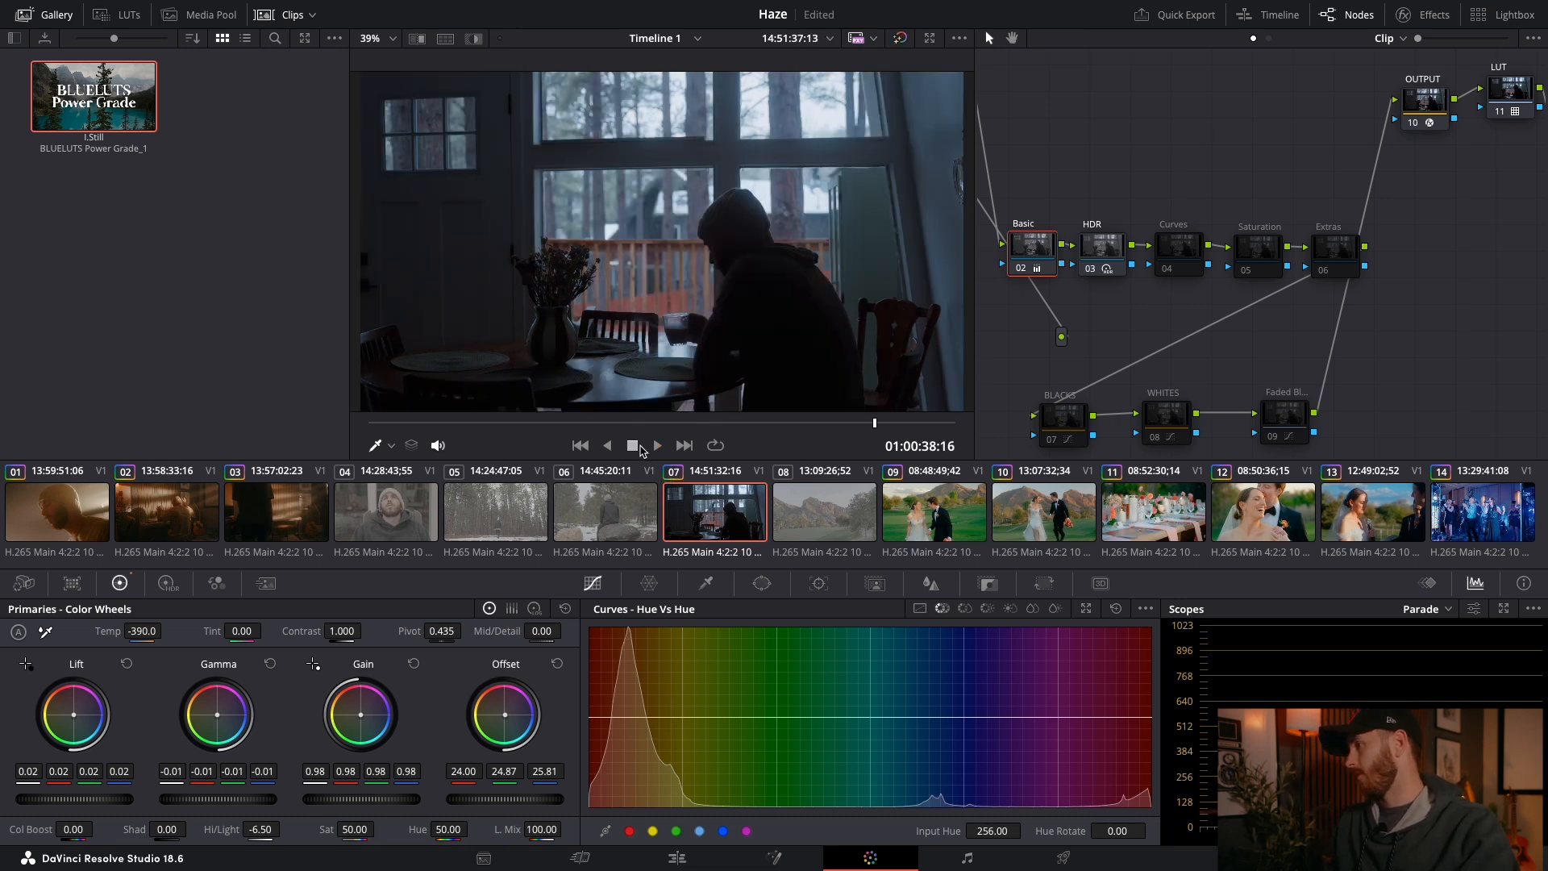
key(shift+d)
key(shift+d)
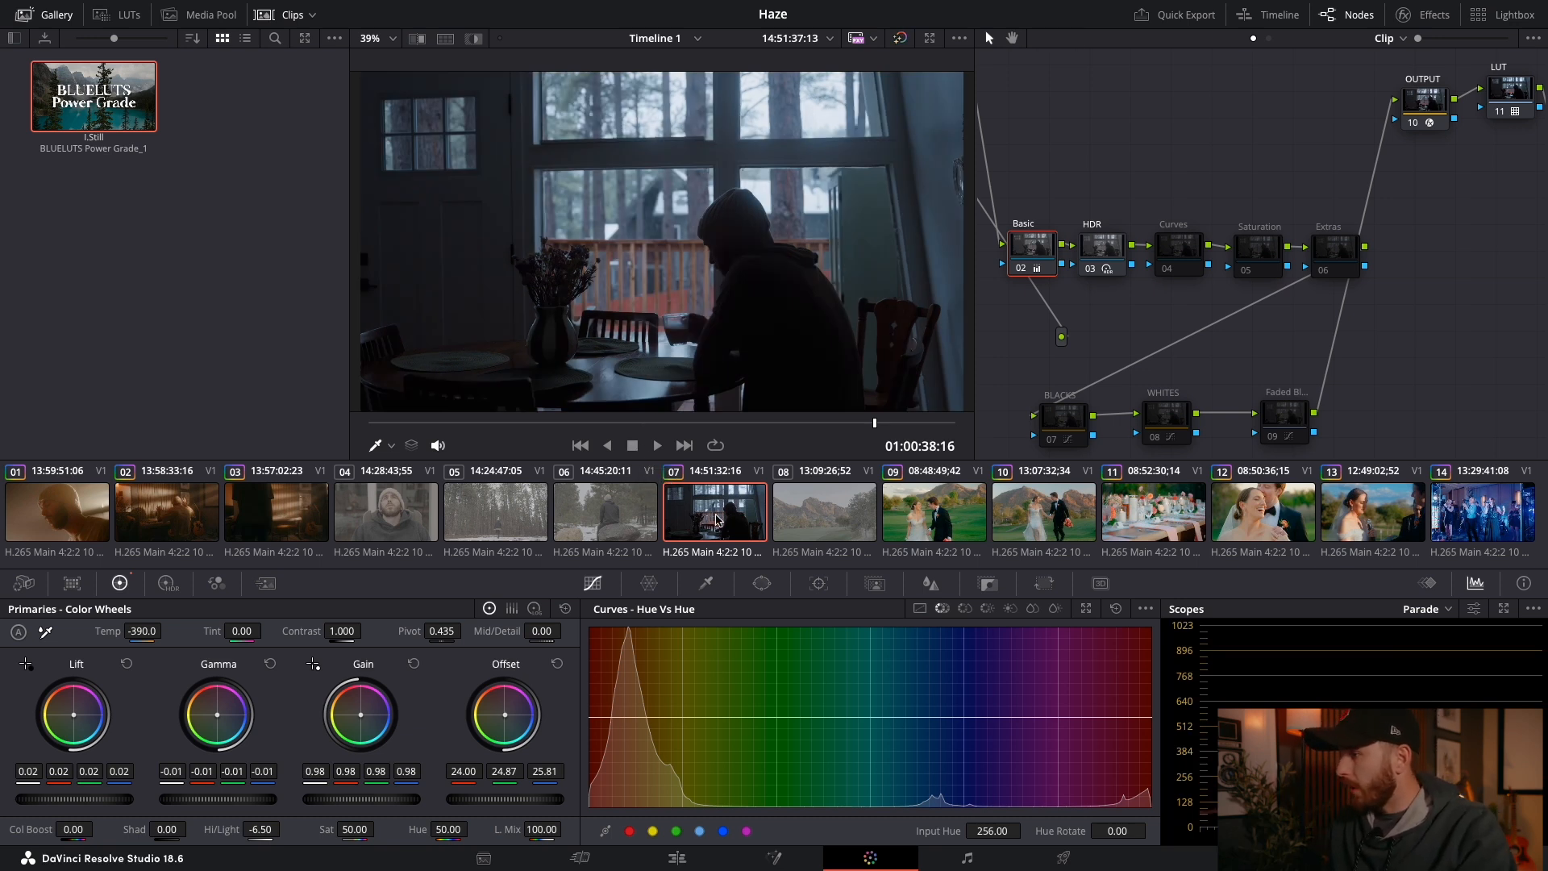
Step: Apply the BLUELUTS Power Grade to clip 4 and reset the trial Gamma adjustment on its LUT node
click(390, 523)
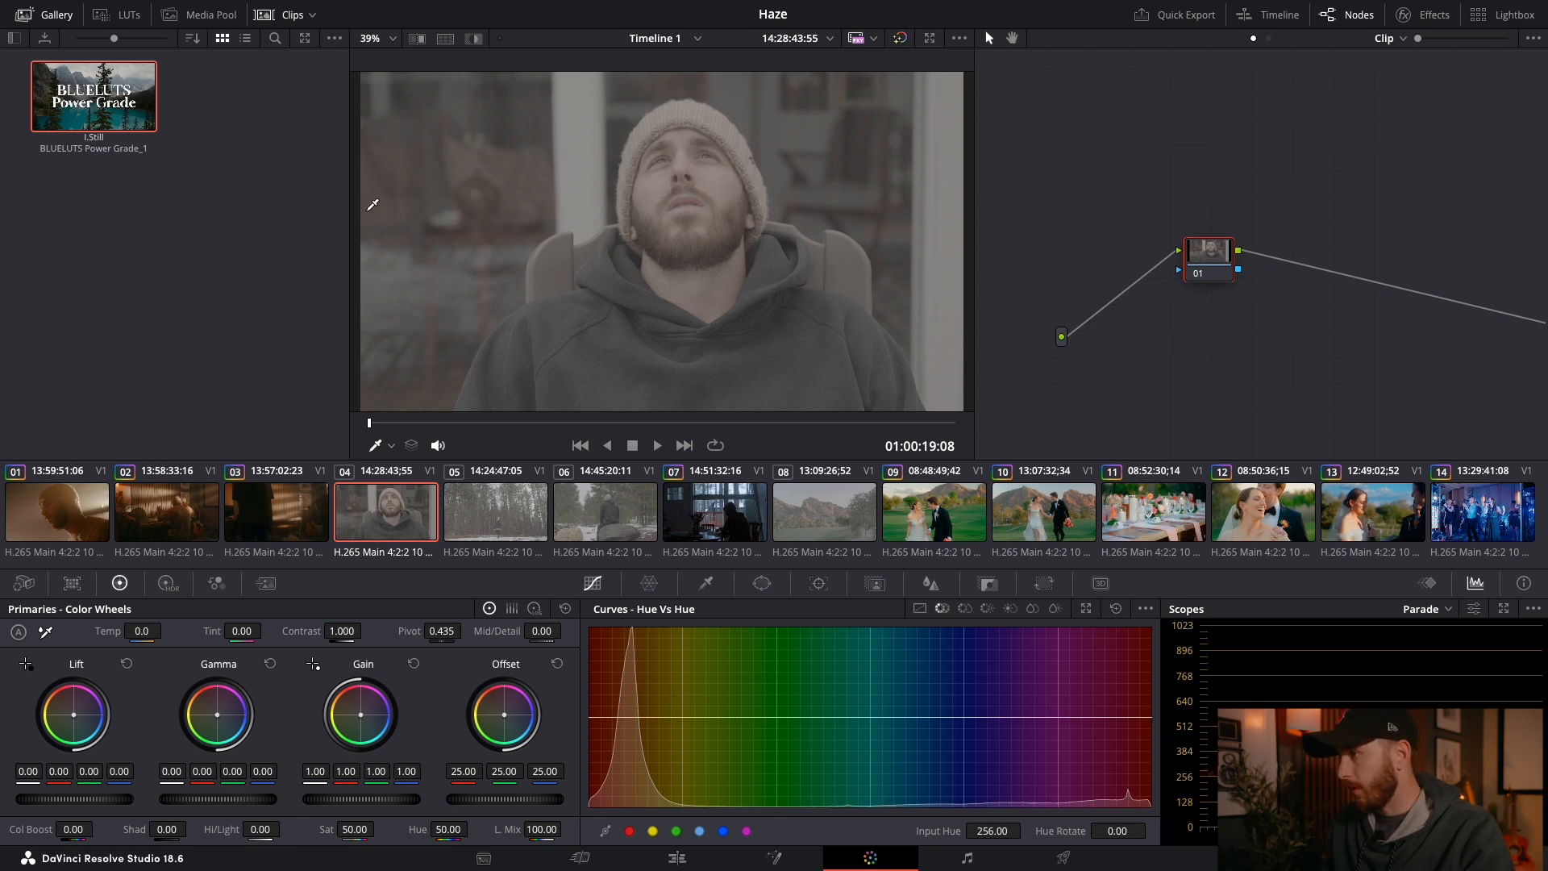
drag(93, 95, 1209, 274)
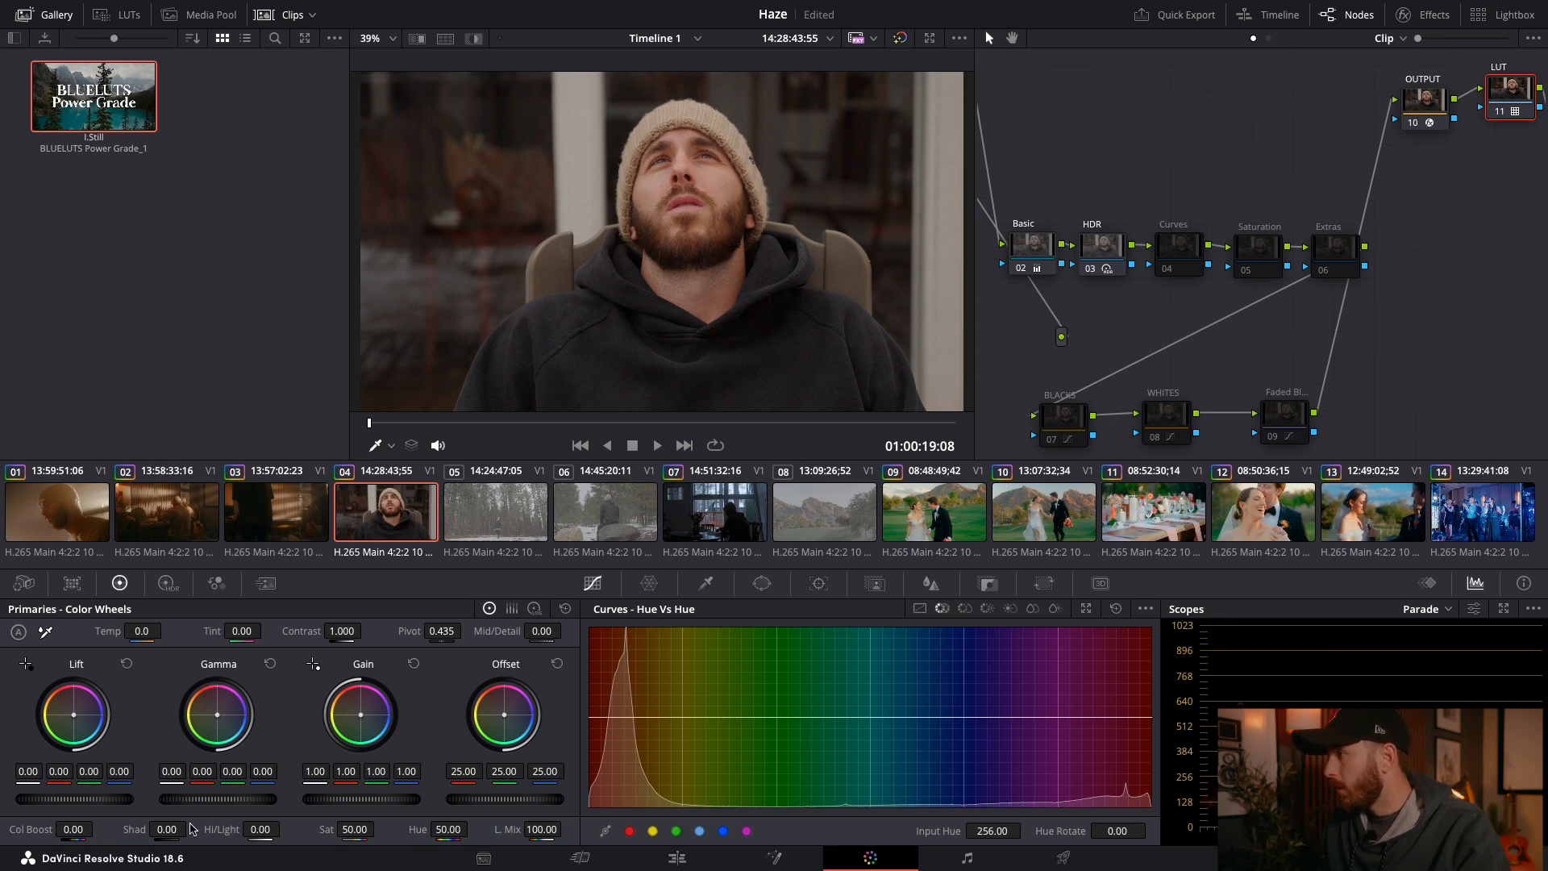
drag(214, 799, 233, 800)
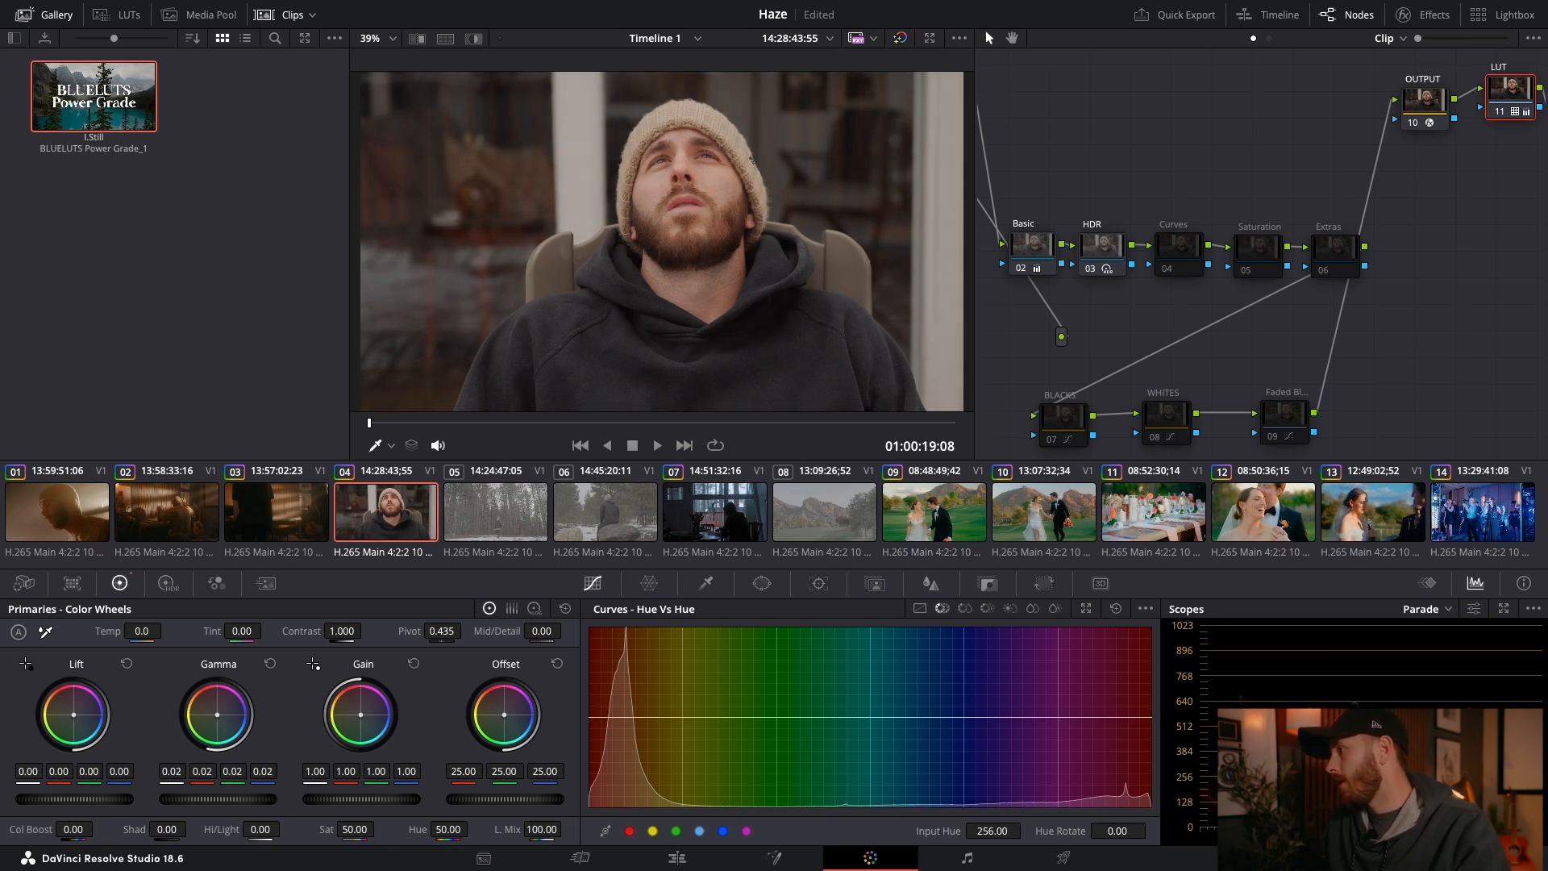
double_click(170, 799)
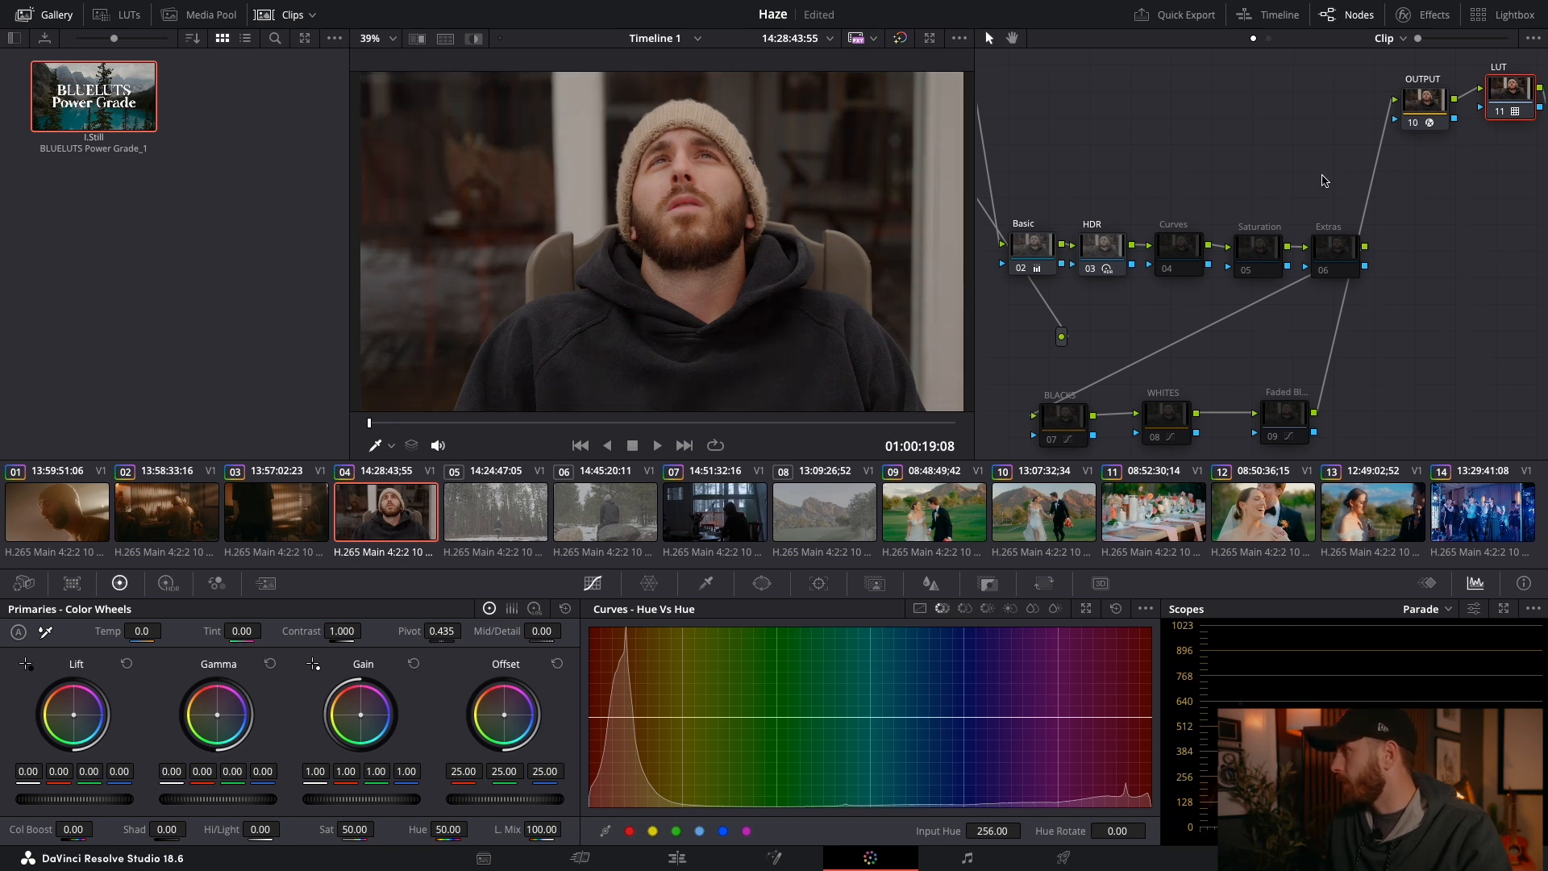
Step: Set clip 4's Basic node to Gamma 0.03, Gain 1.05 and Lift -0.01, and compare the image with the grade bypassed and enabled
click(1048, 262)
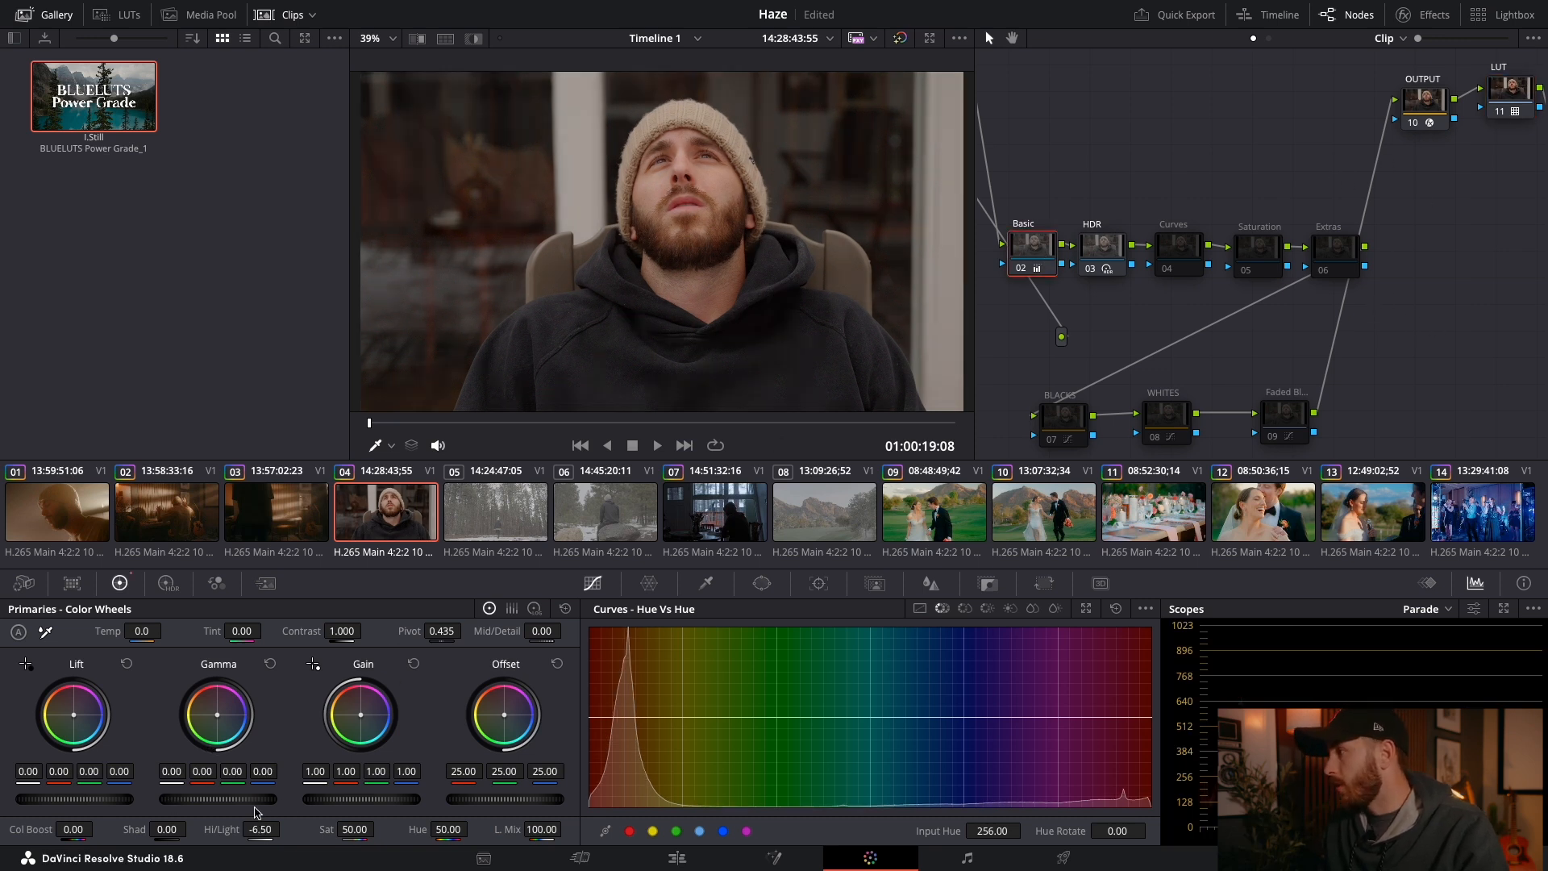
drag(223, 801, 242, 801)
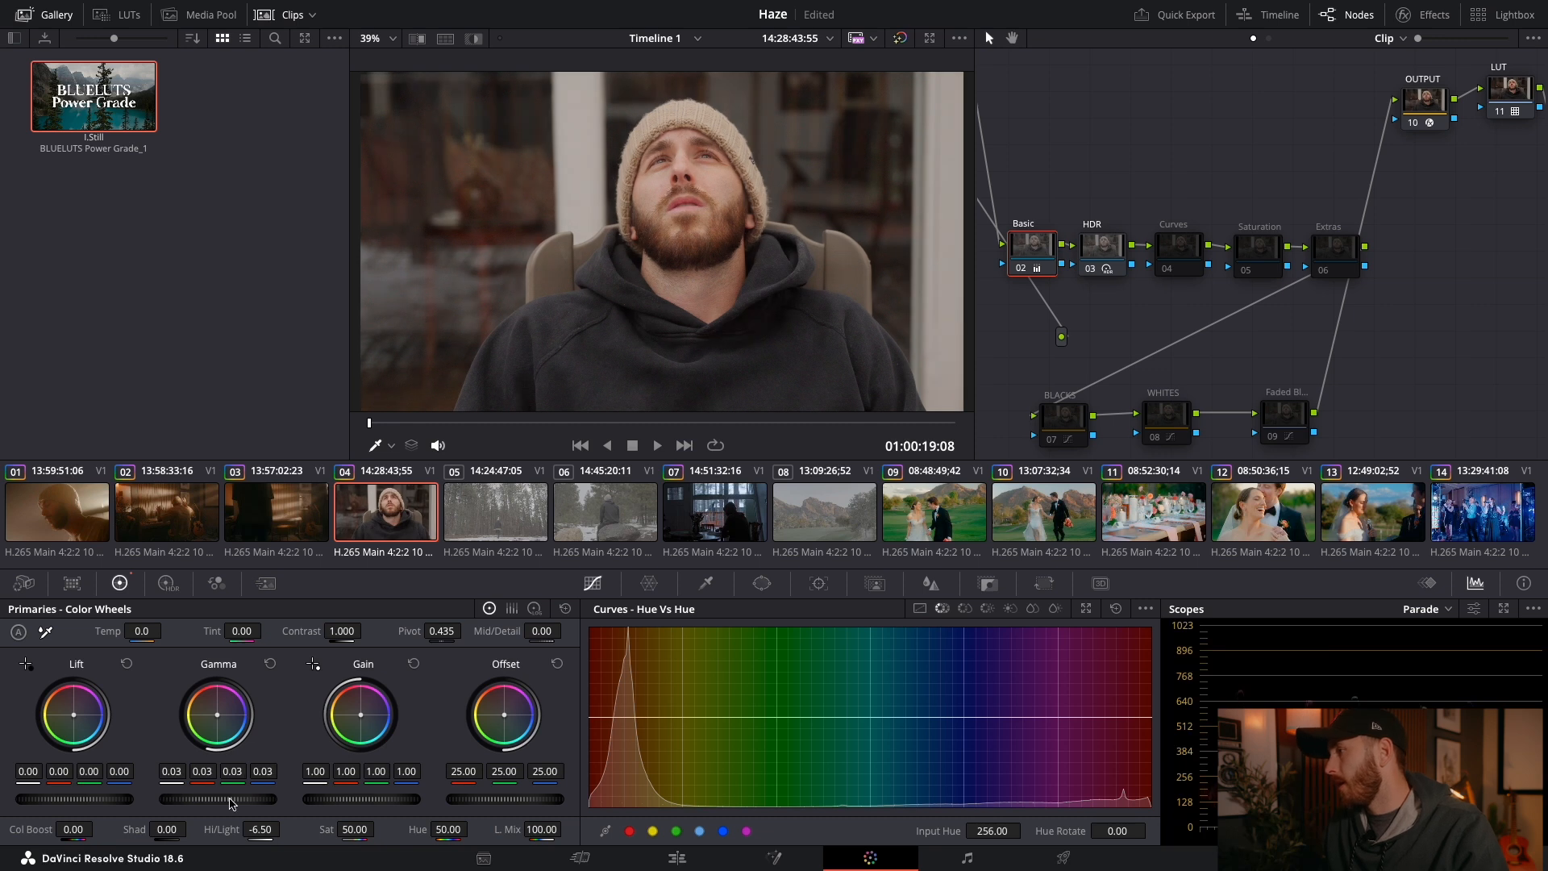
mouse_move(339, 800)
mouse_down()
mouse_move(385, 801)
mouse_move(367, 803)
mouse_up()
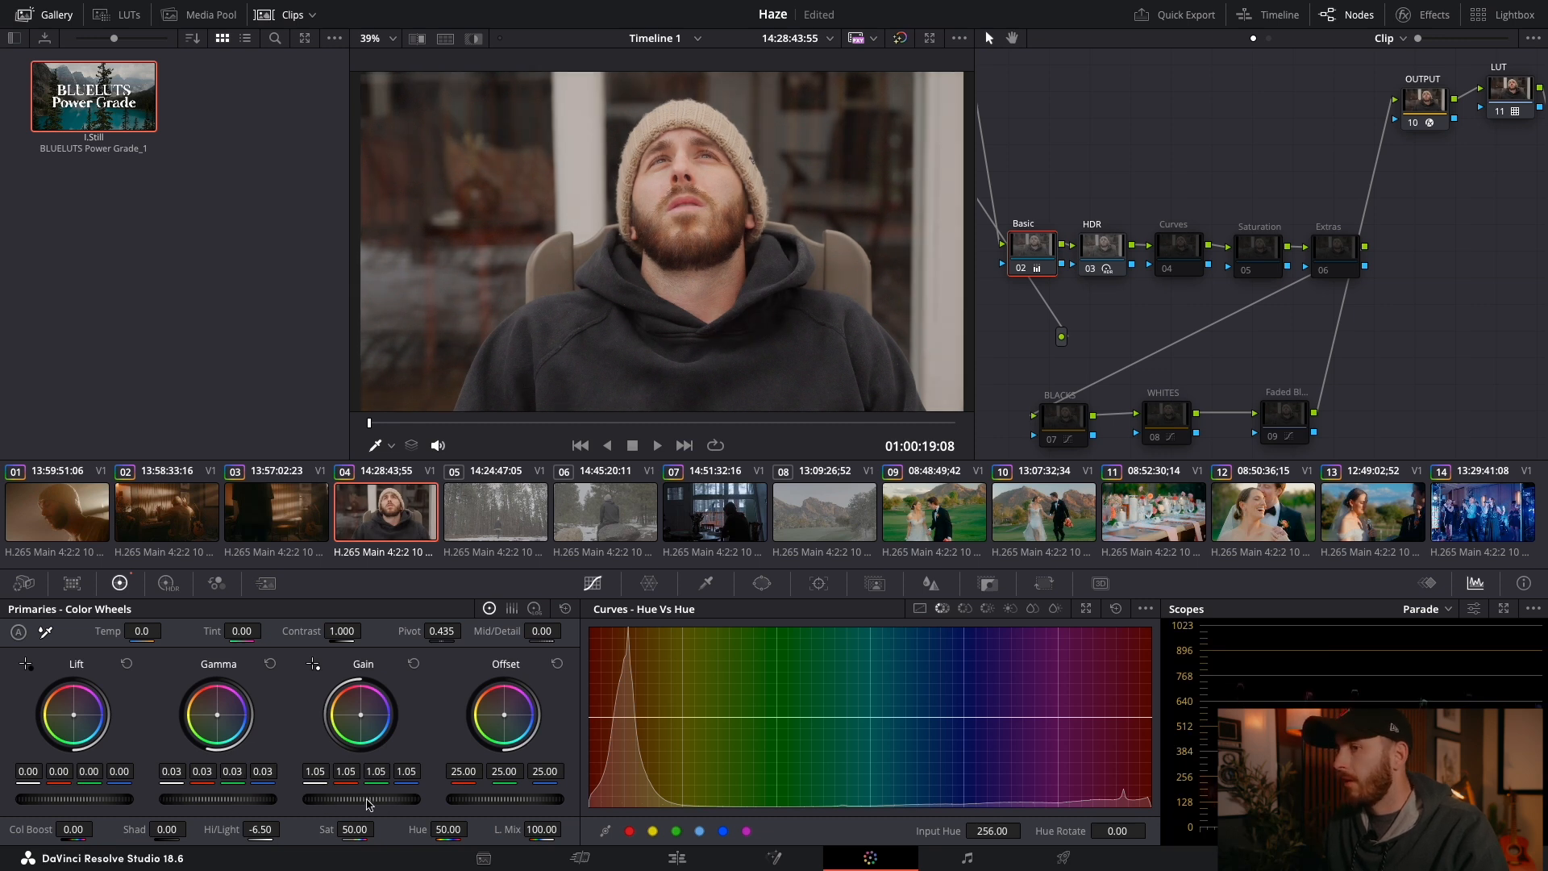
drag(74, 799, 69, 799)
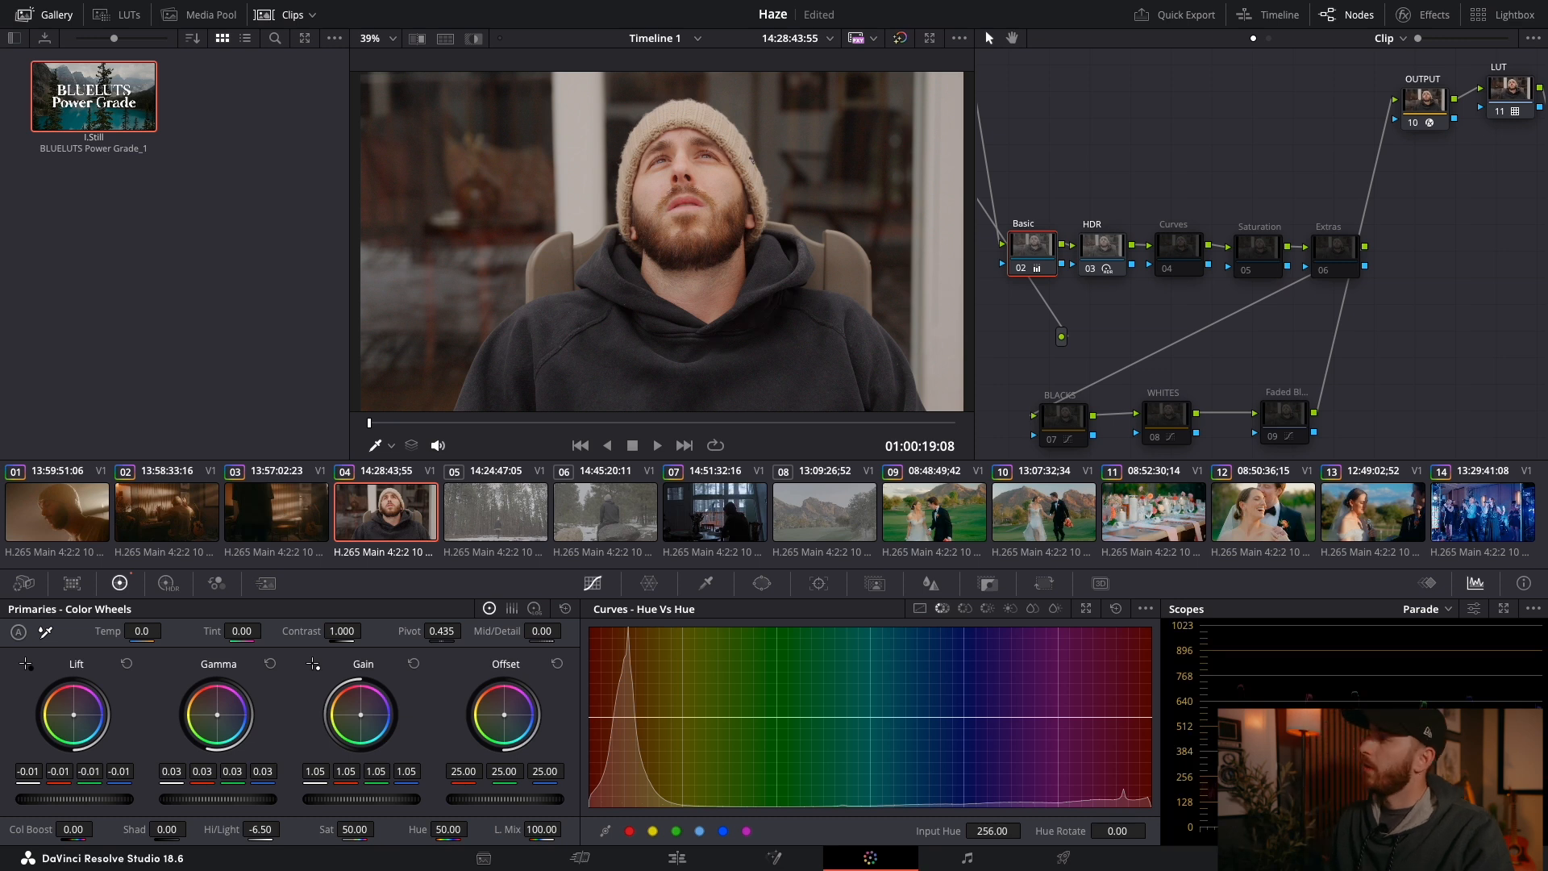
key(shift+d)
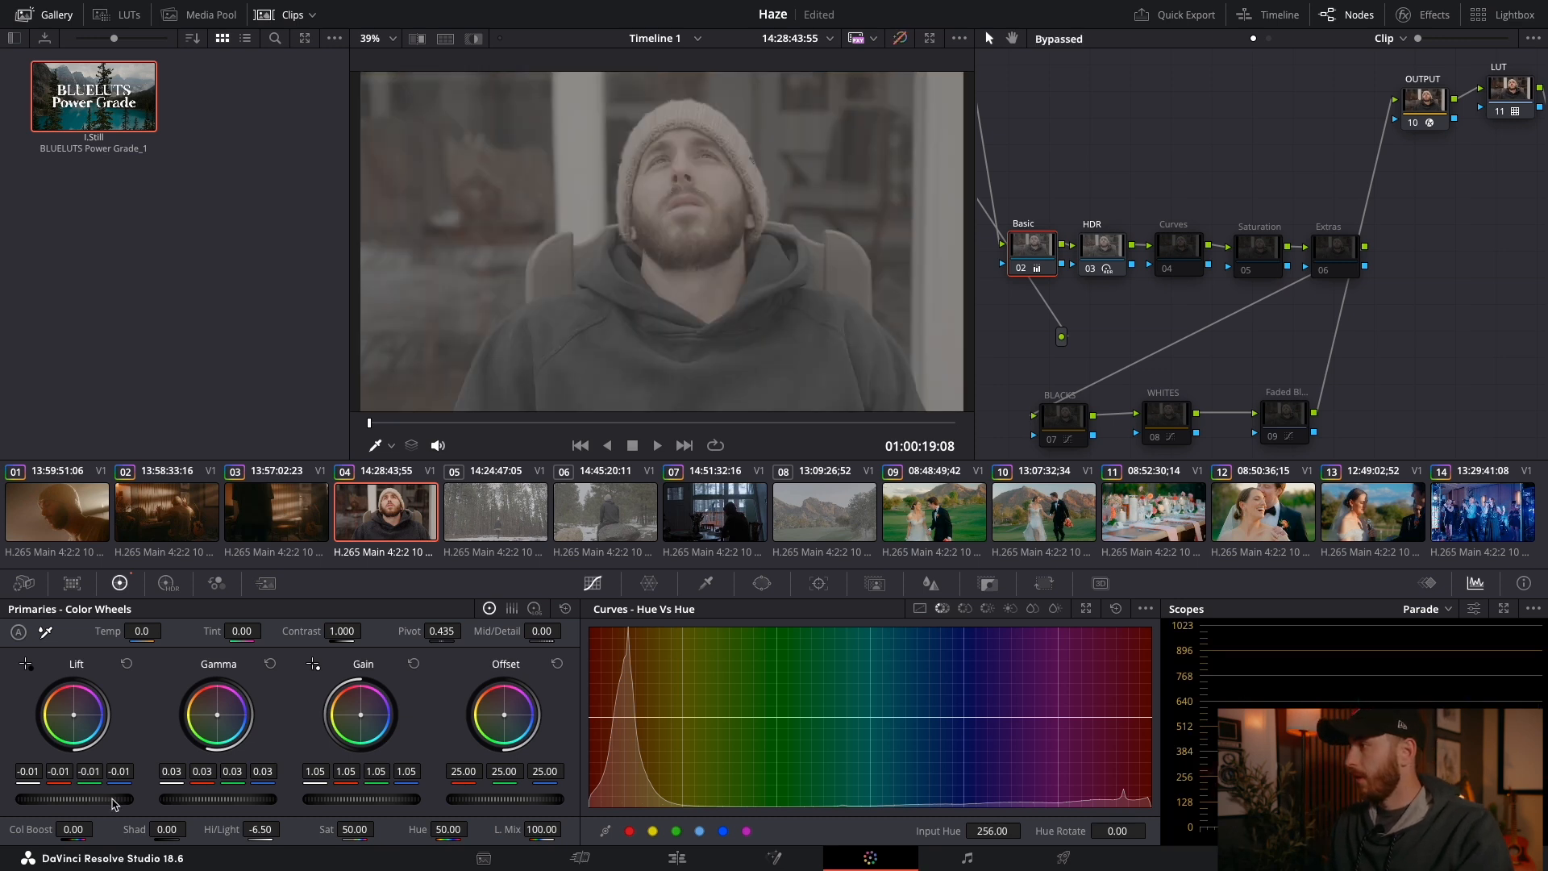
key(shift+d)
key(shift+d)
key(shift+d)
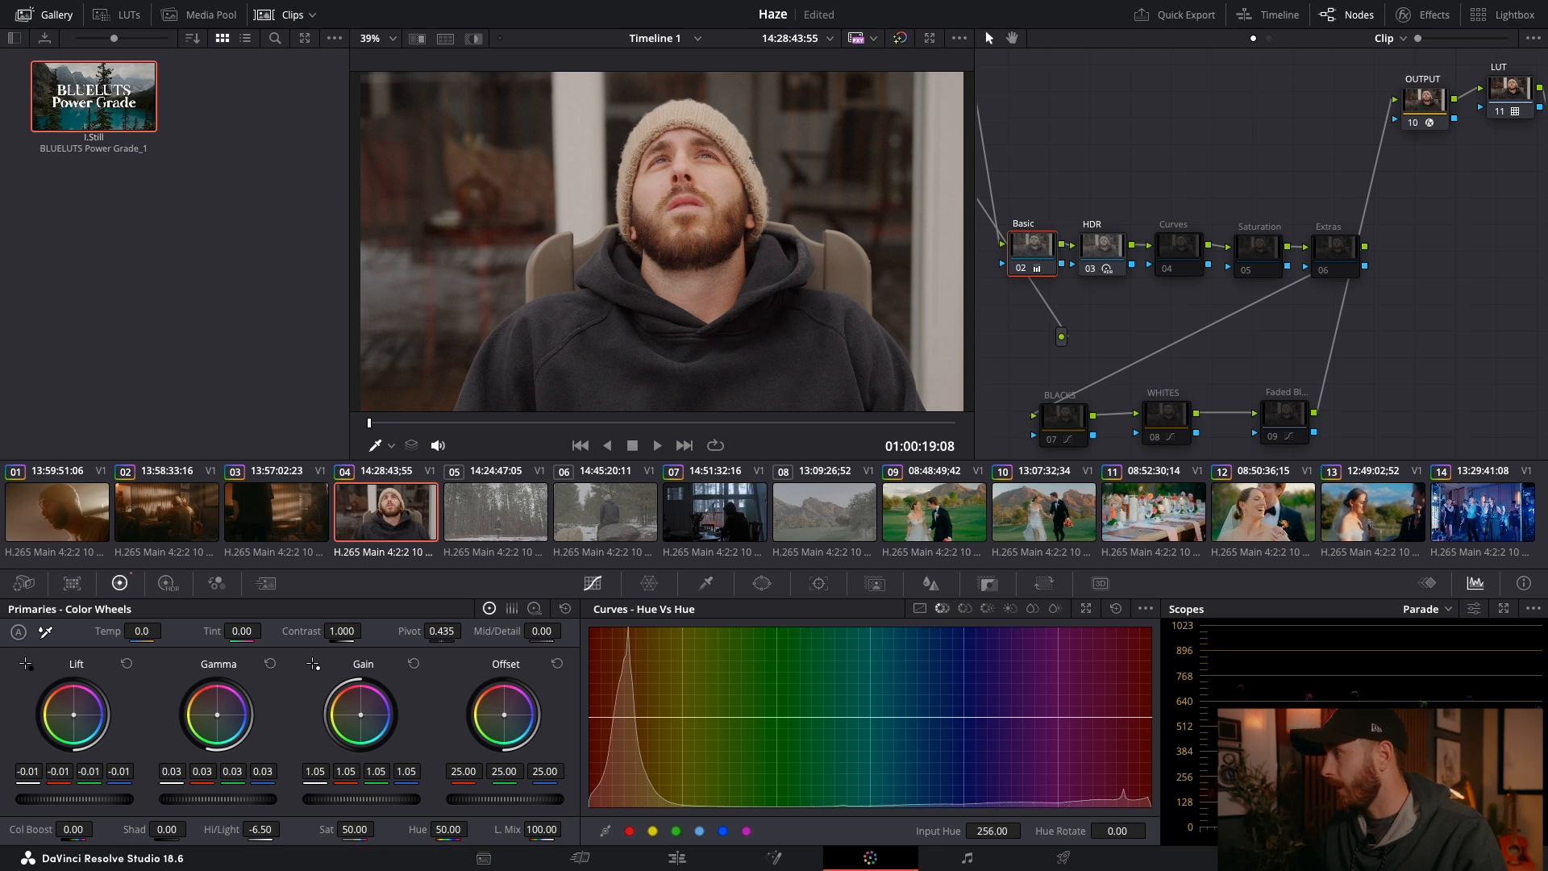
Step: Cool clip 4's Basic node with Temp -310 and Offset 24.48, 24.79 and 25.48, and raise its Contrast to 1.118
drag(142, 631, 167, 632)
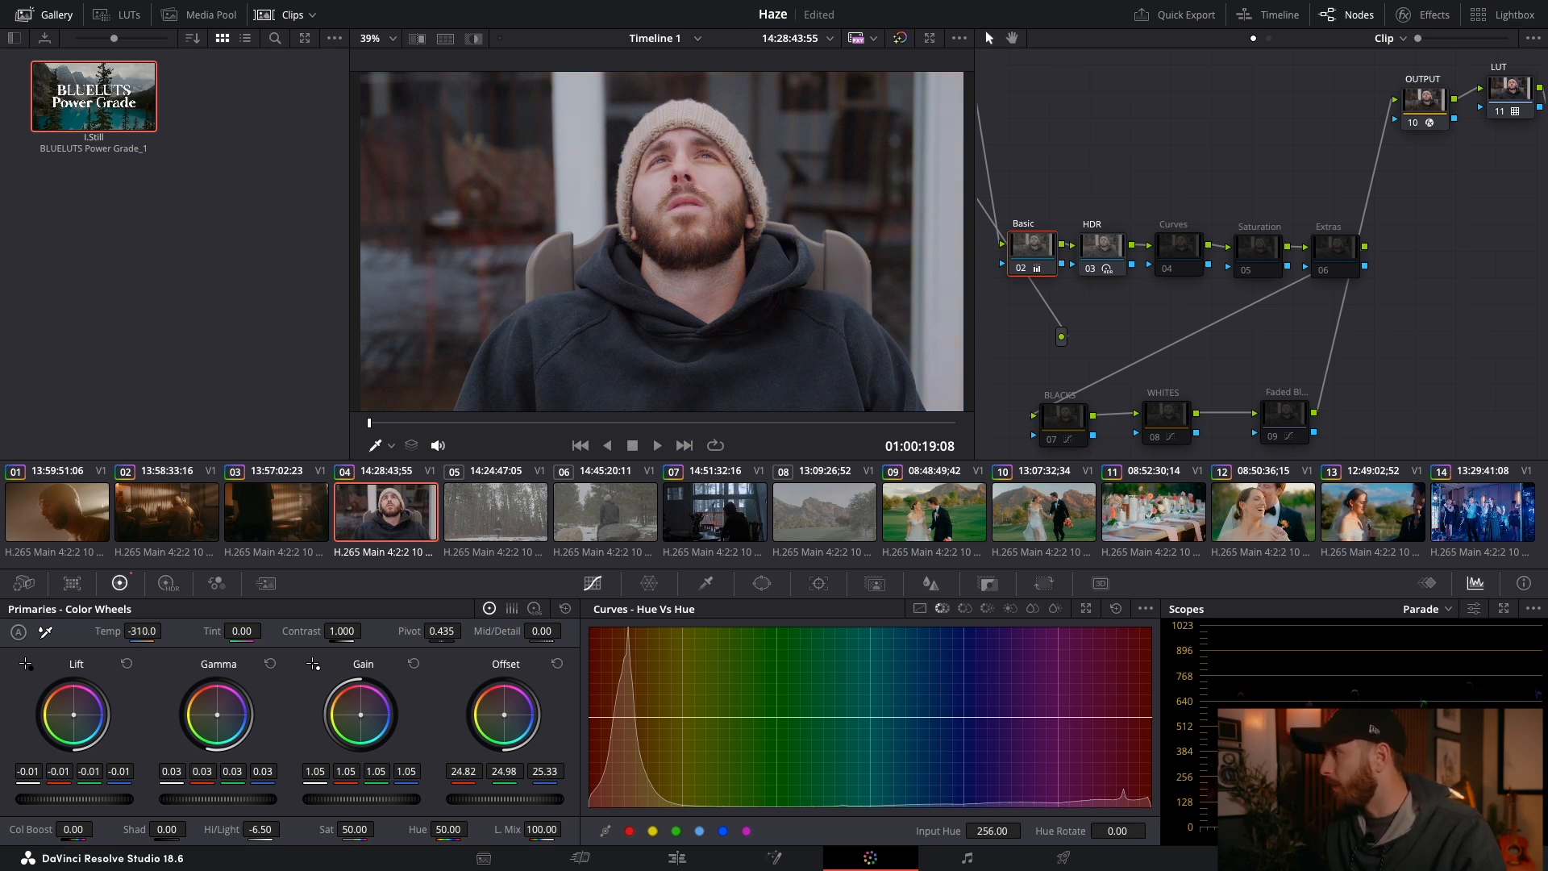
drag(504, 714, 505, 715)
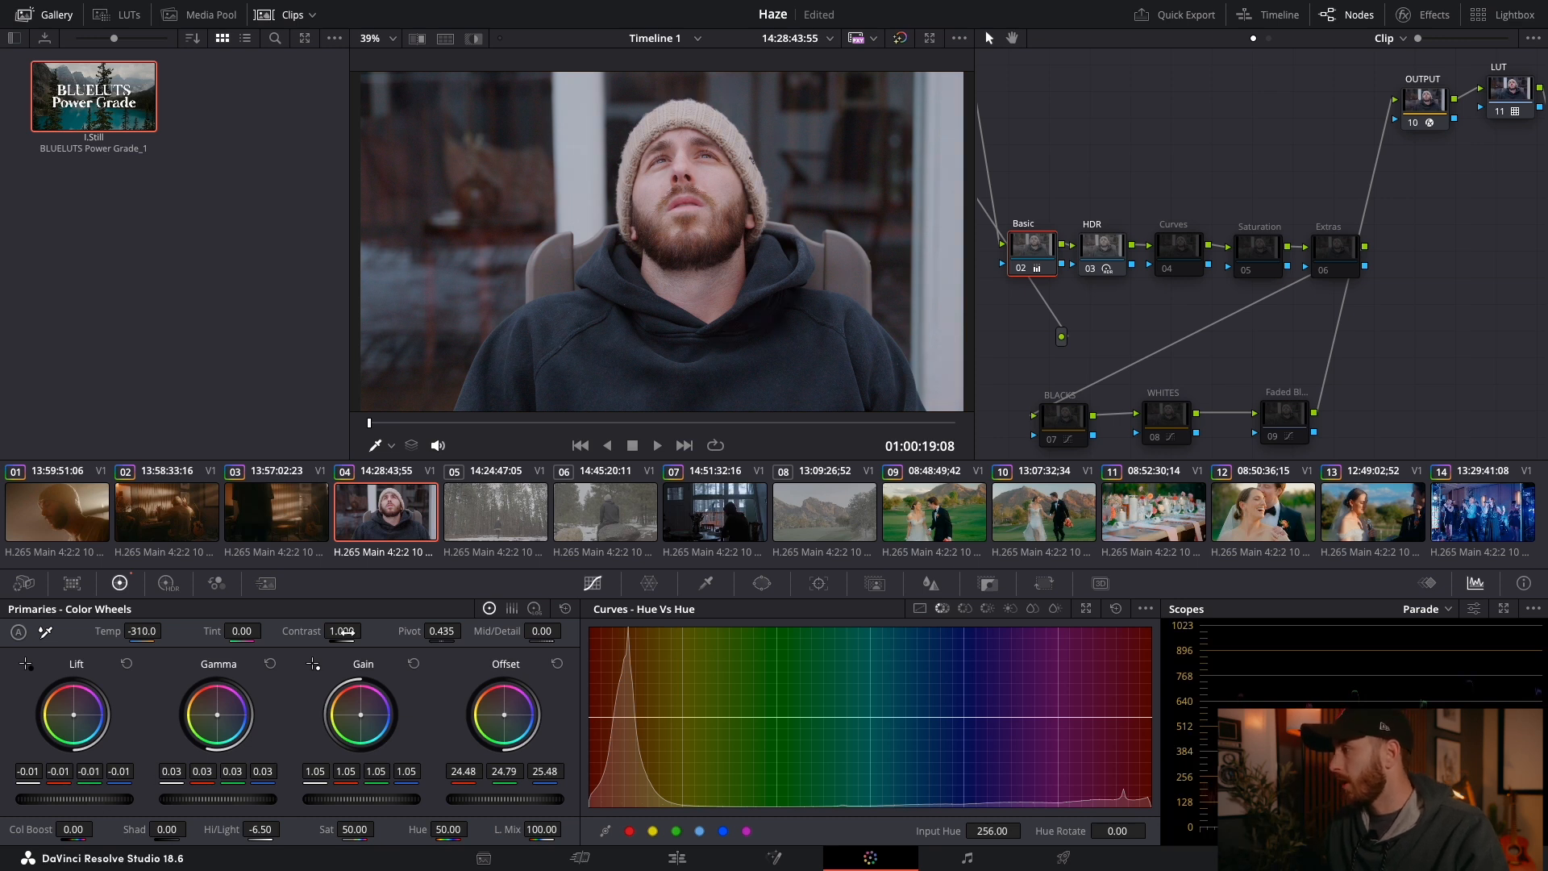
drag(366, 631, 366, 631)
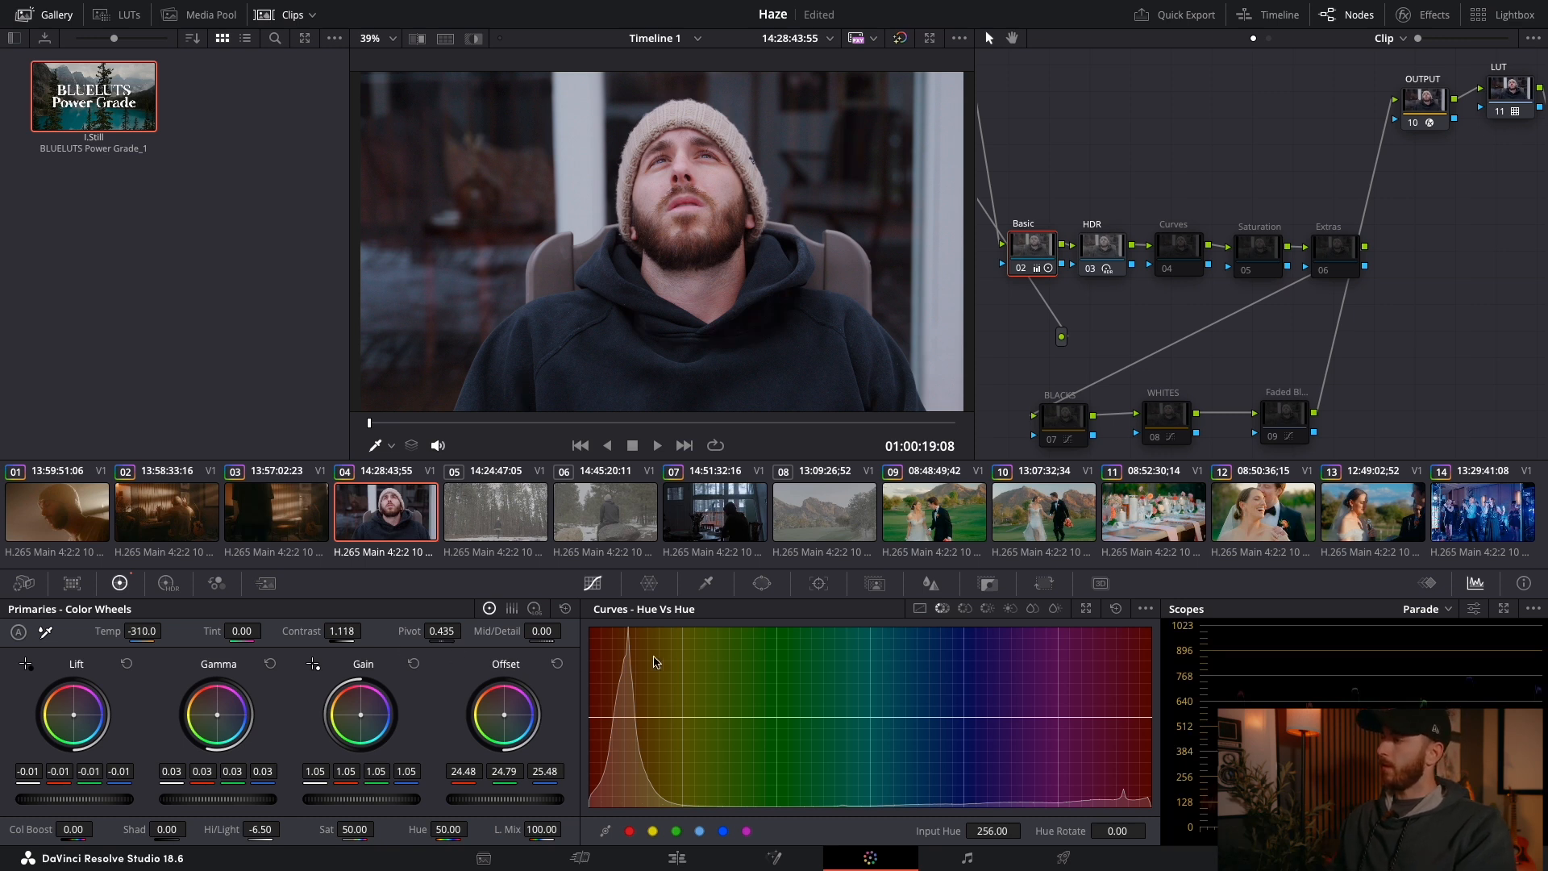
Step: Compare clips 4 and 7 while setting clip 7's Basic node to Temp -10 and Tint 2.50
click(713, 509)
click(397, 496)
click(713, 510)
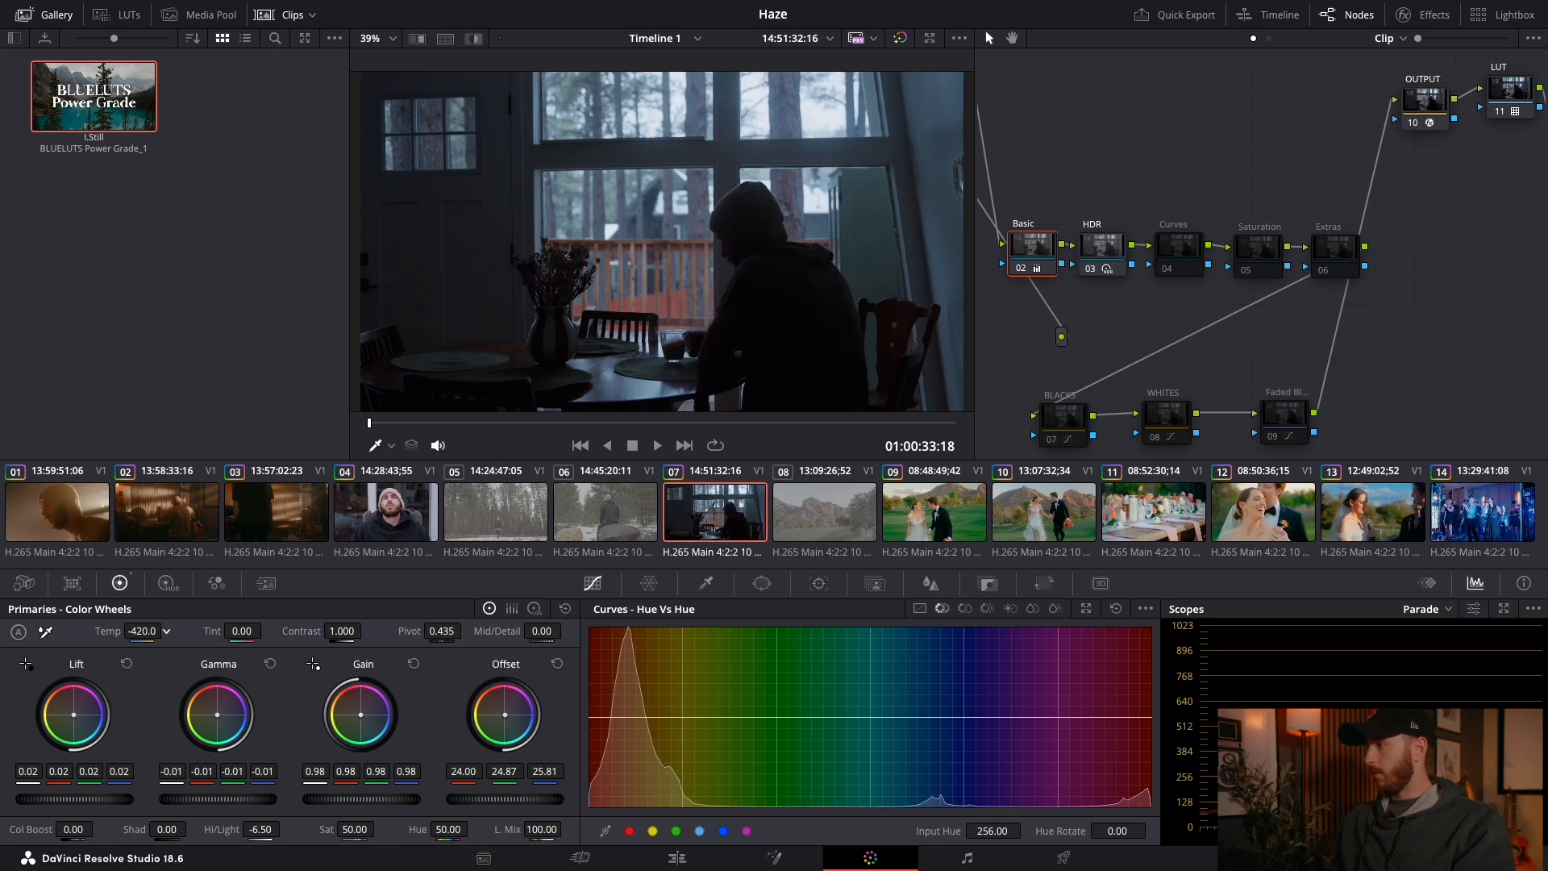
double_click(143, 630)
drag(143, 630, 142, 632)
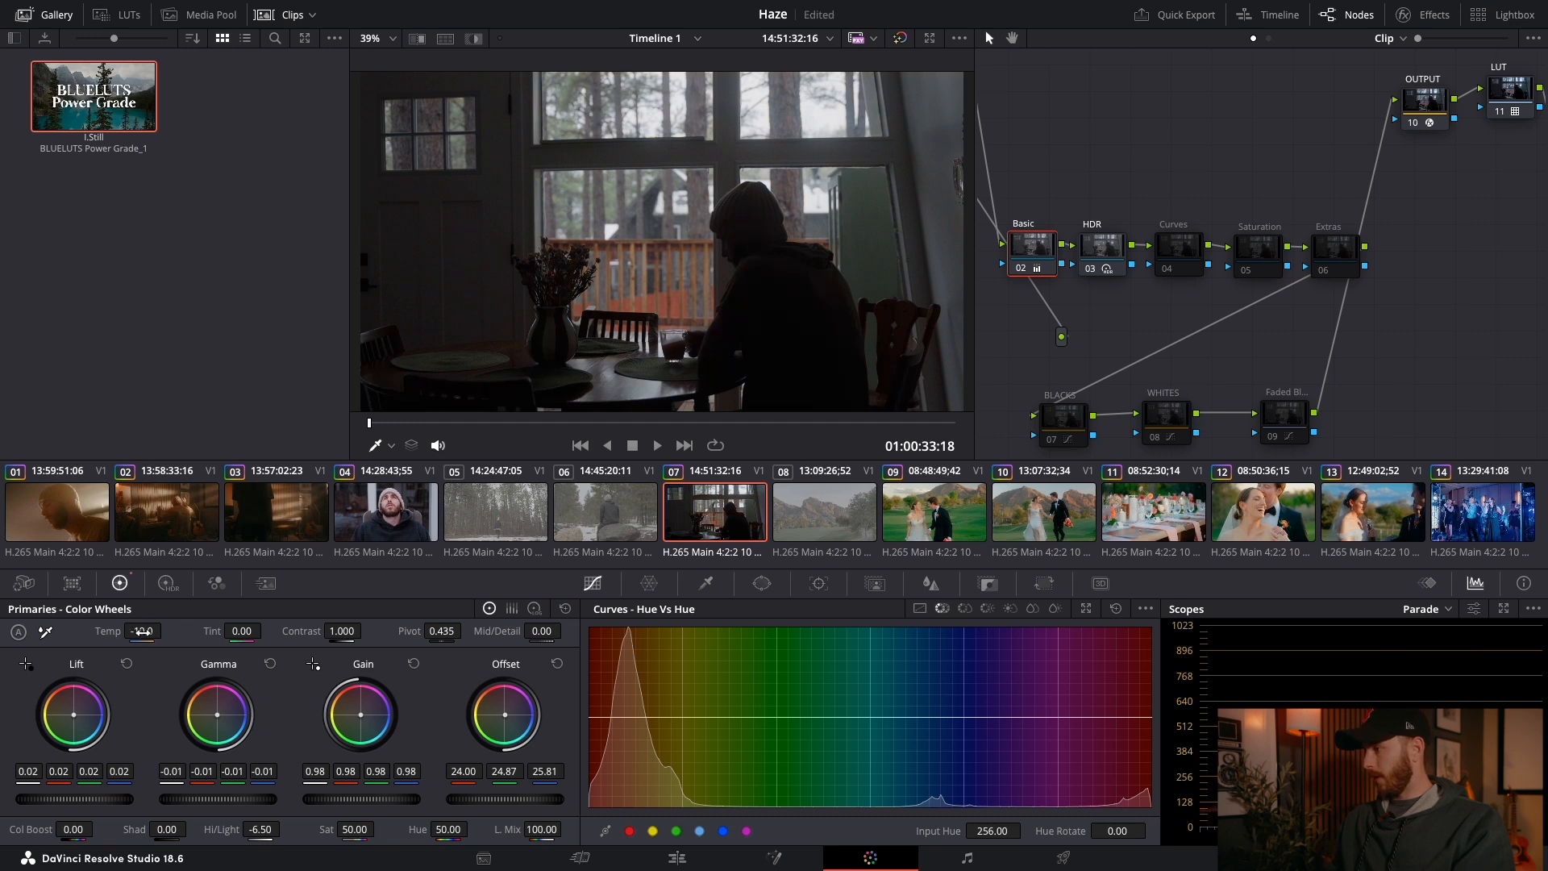
click(409, 524)
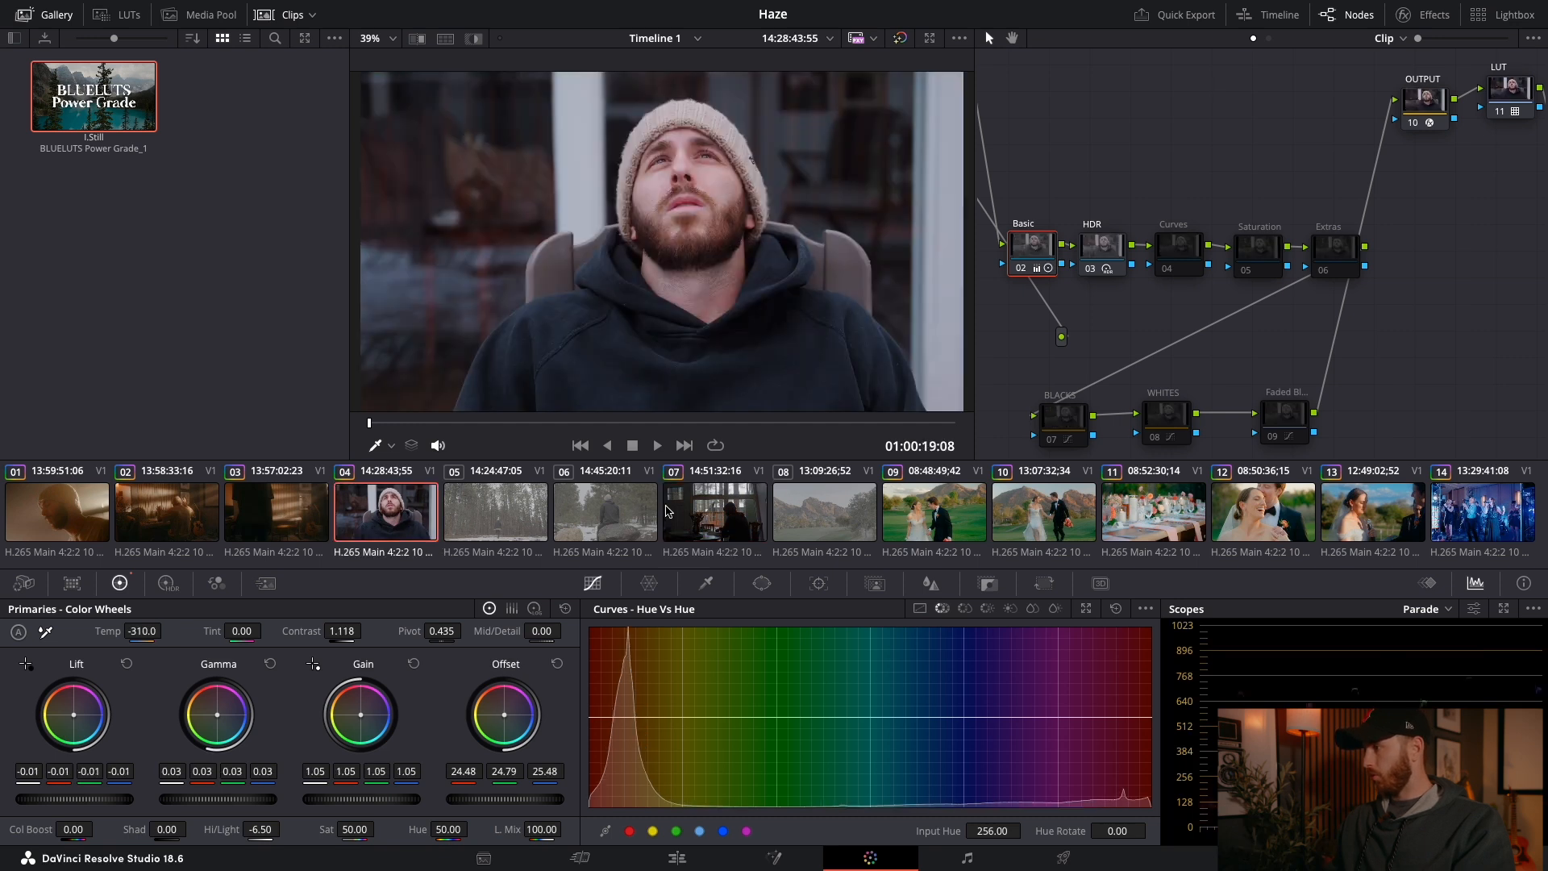
click(693, 517)
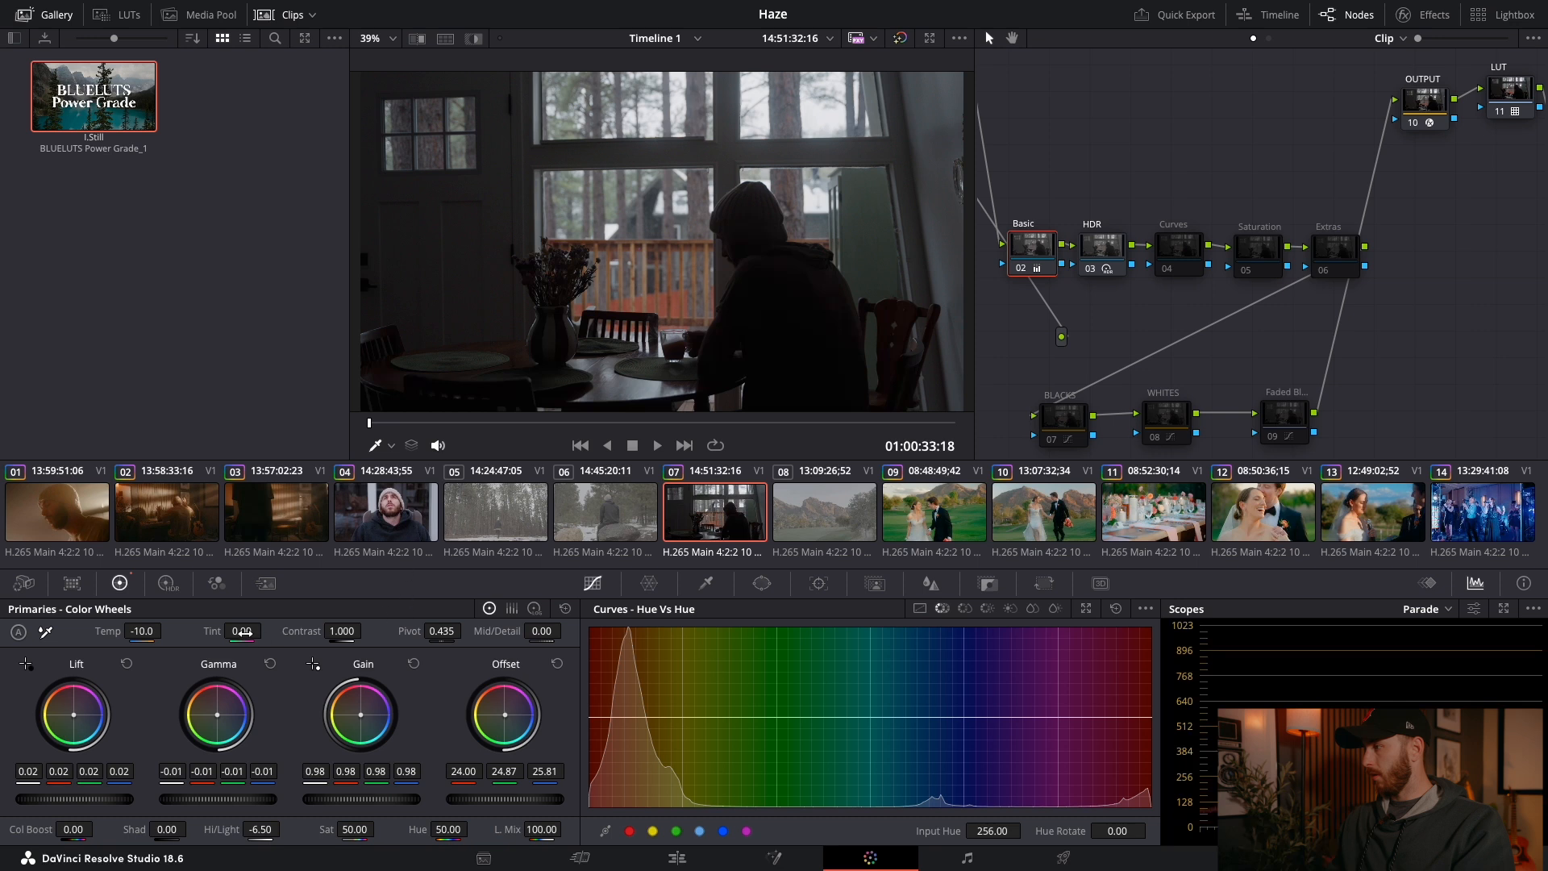
drag(244, 633, 244, 633)
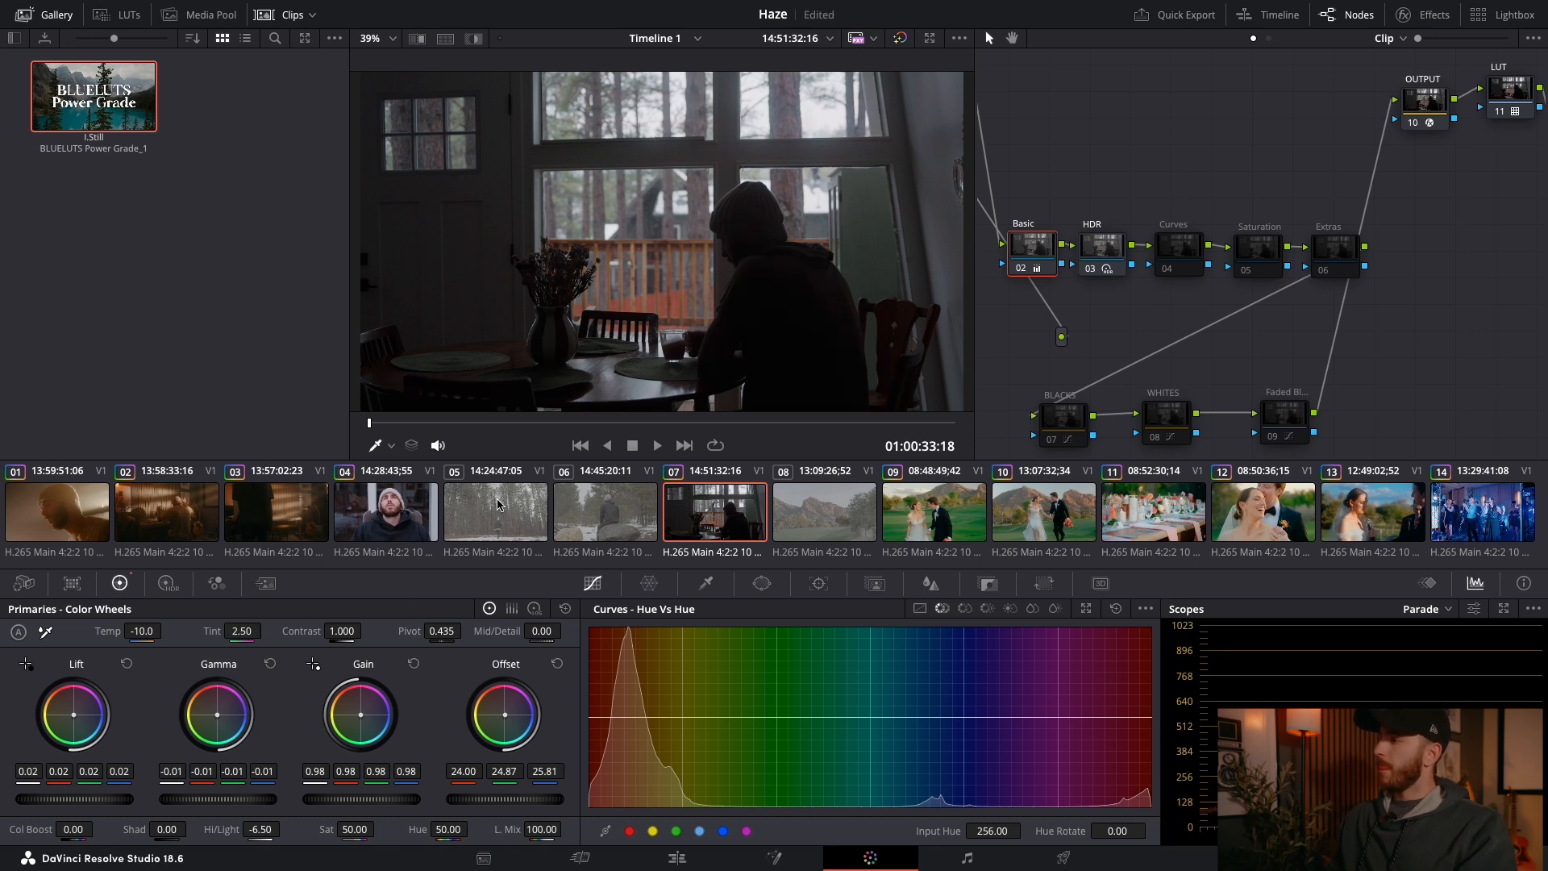
click(391, 507)
click(695, 495)
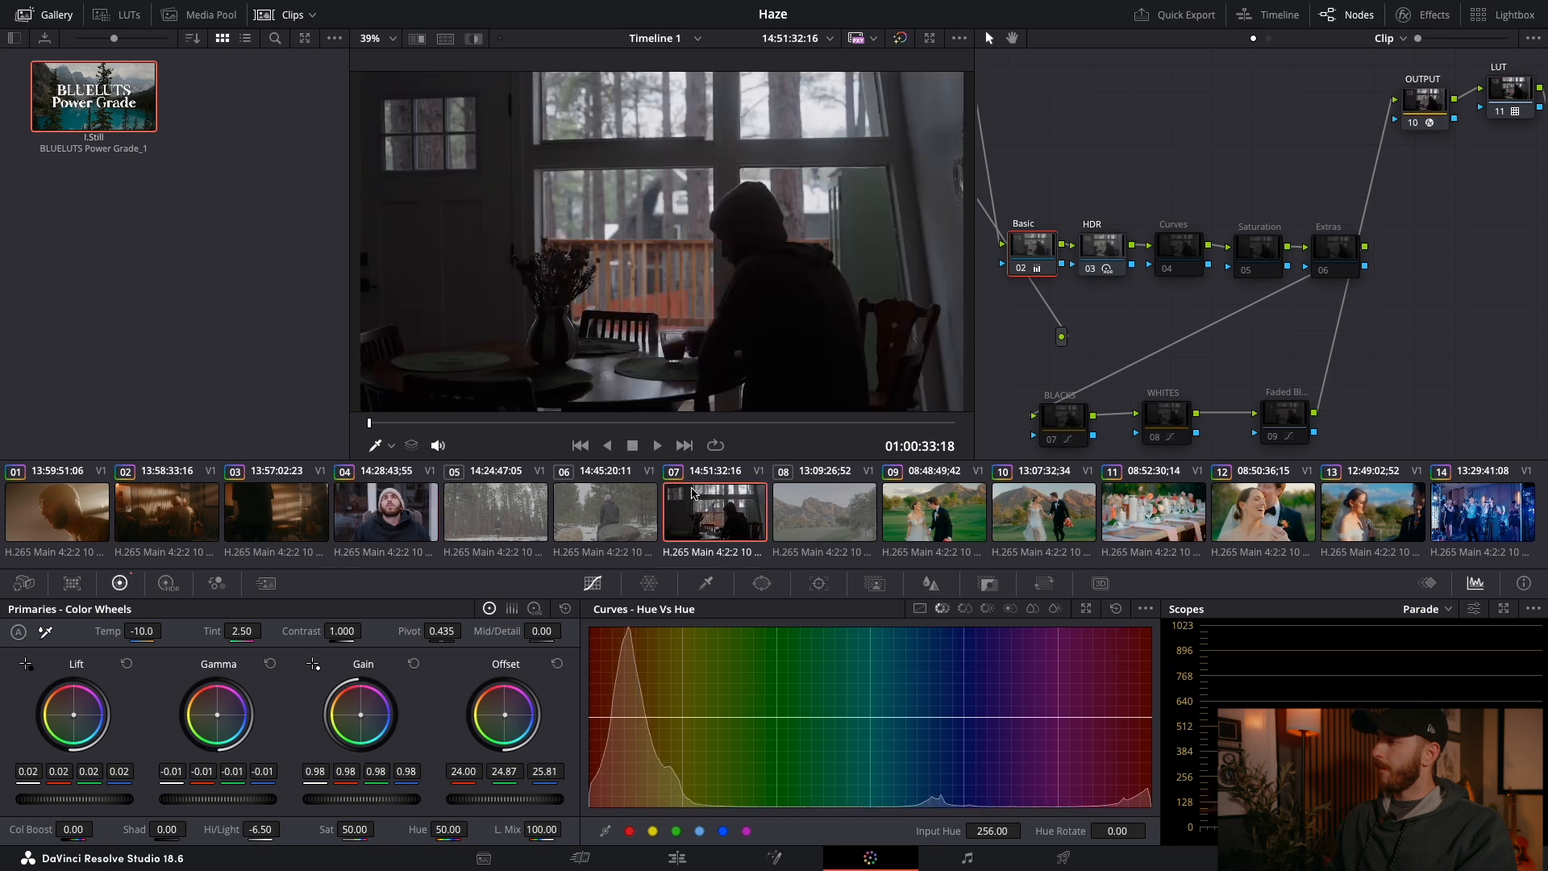
Step: Refine clip 4's Basic node to Contrast 1.104, Gamma 0.02, Gain 1.09 and Offset 24.08, 24.66, 24.52, and compare with the grade bypassed
click(396, 508)
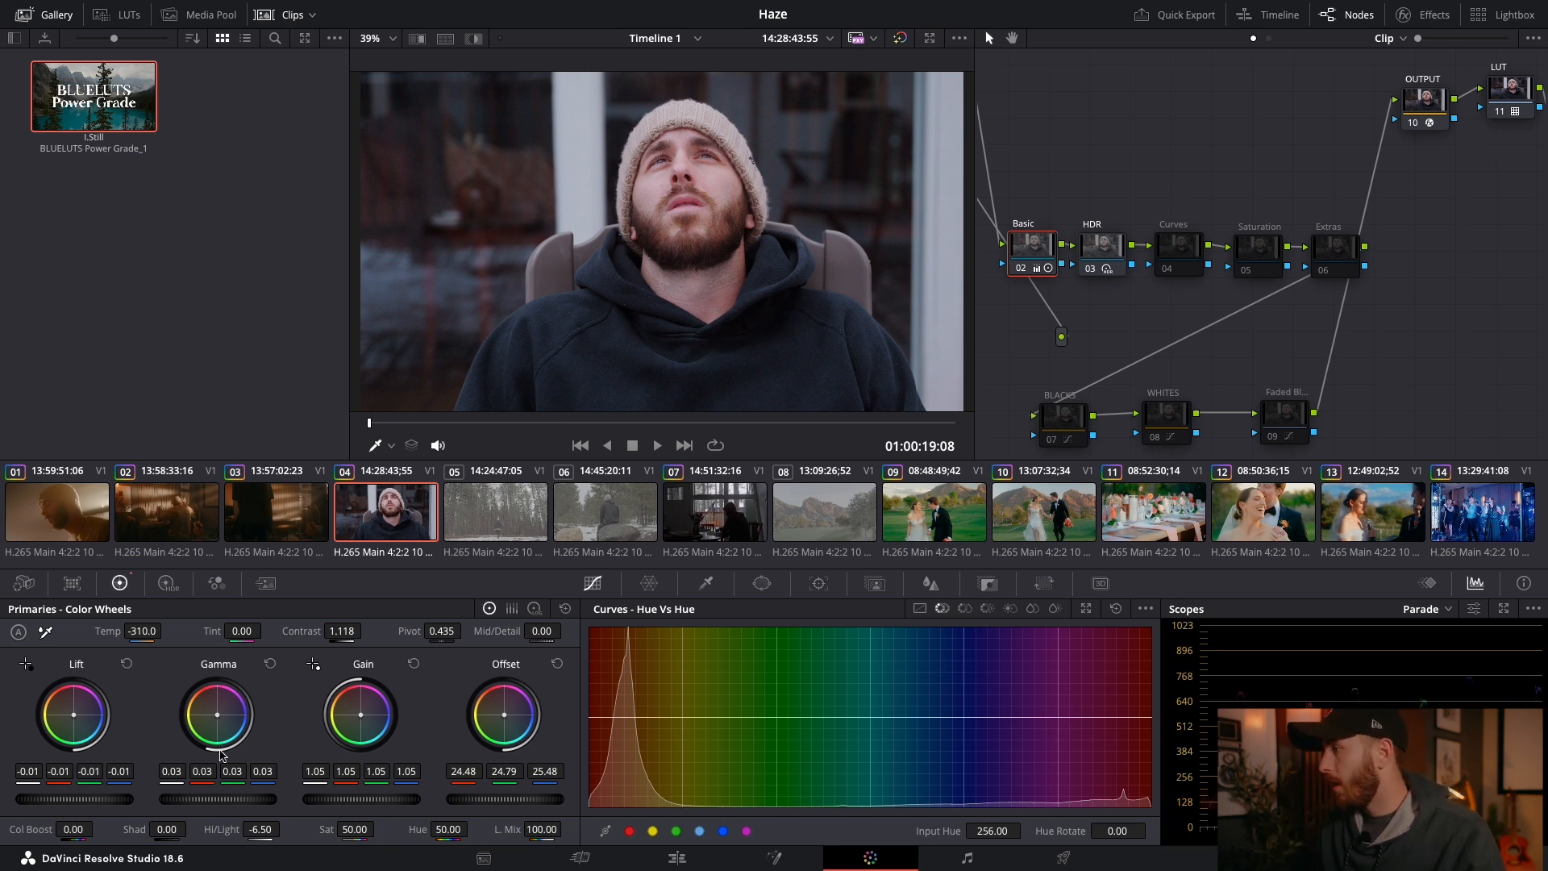
drag(342, 631, 337, 631)
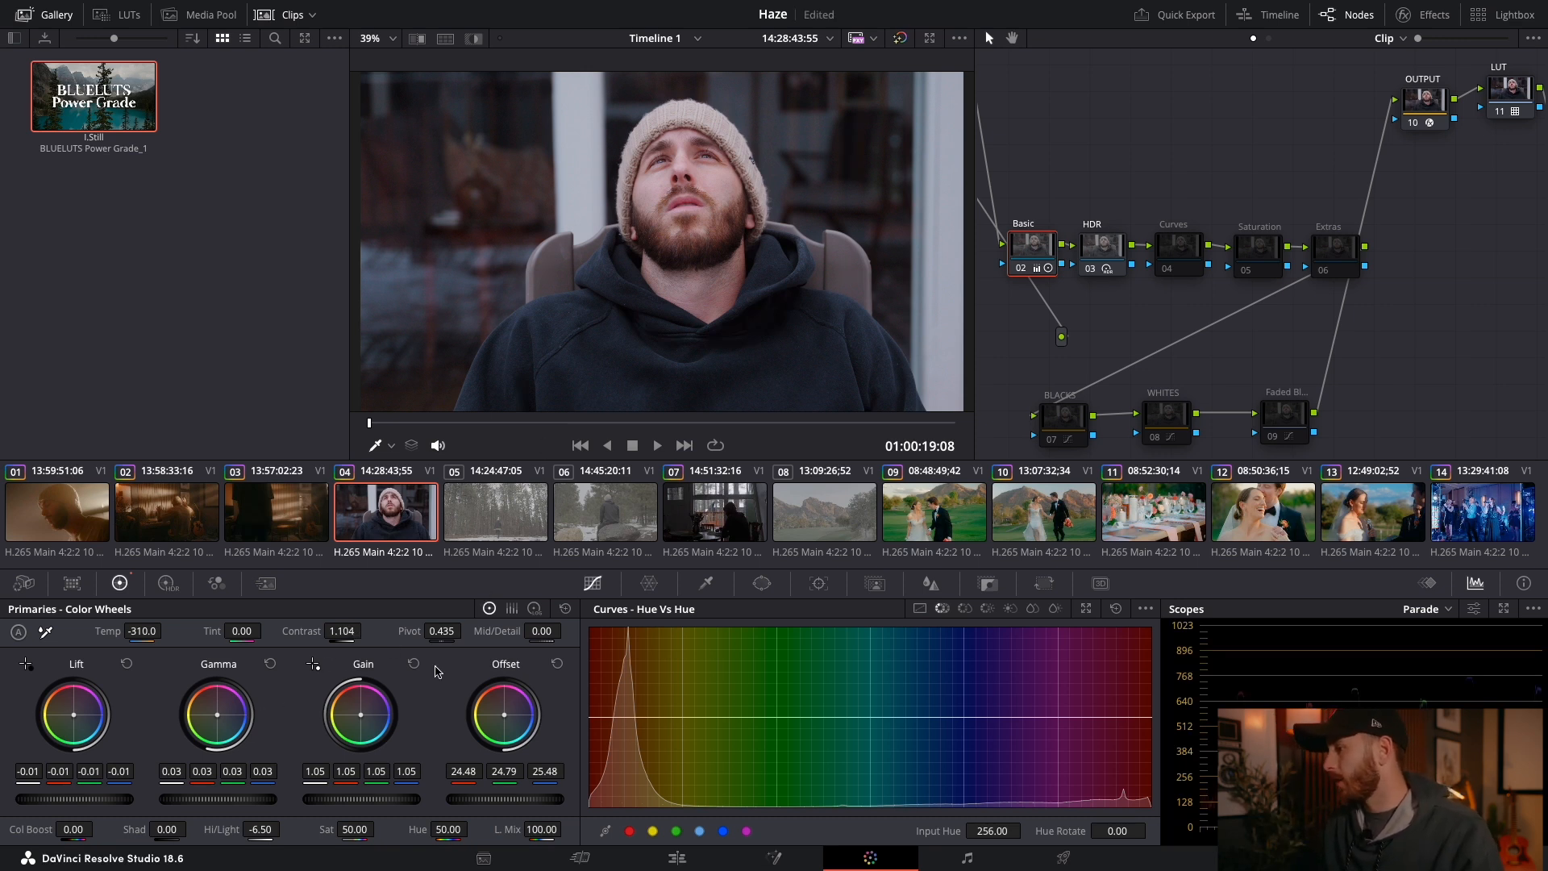
drag(361, 798, 372, 798)
drag(504, 714, 501, 711)
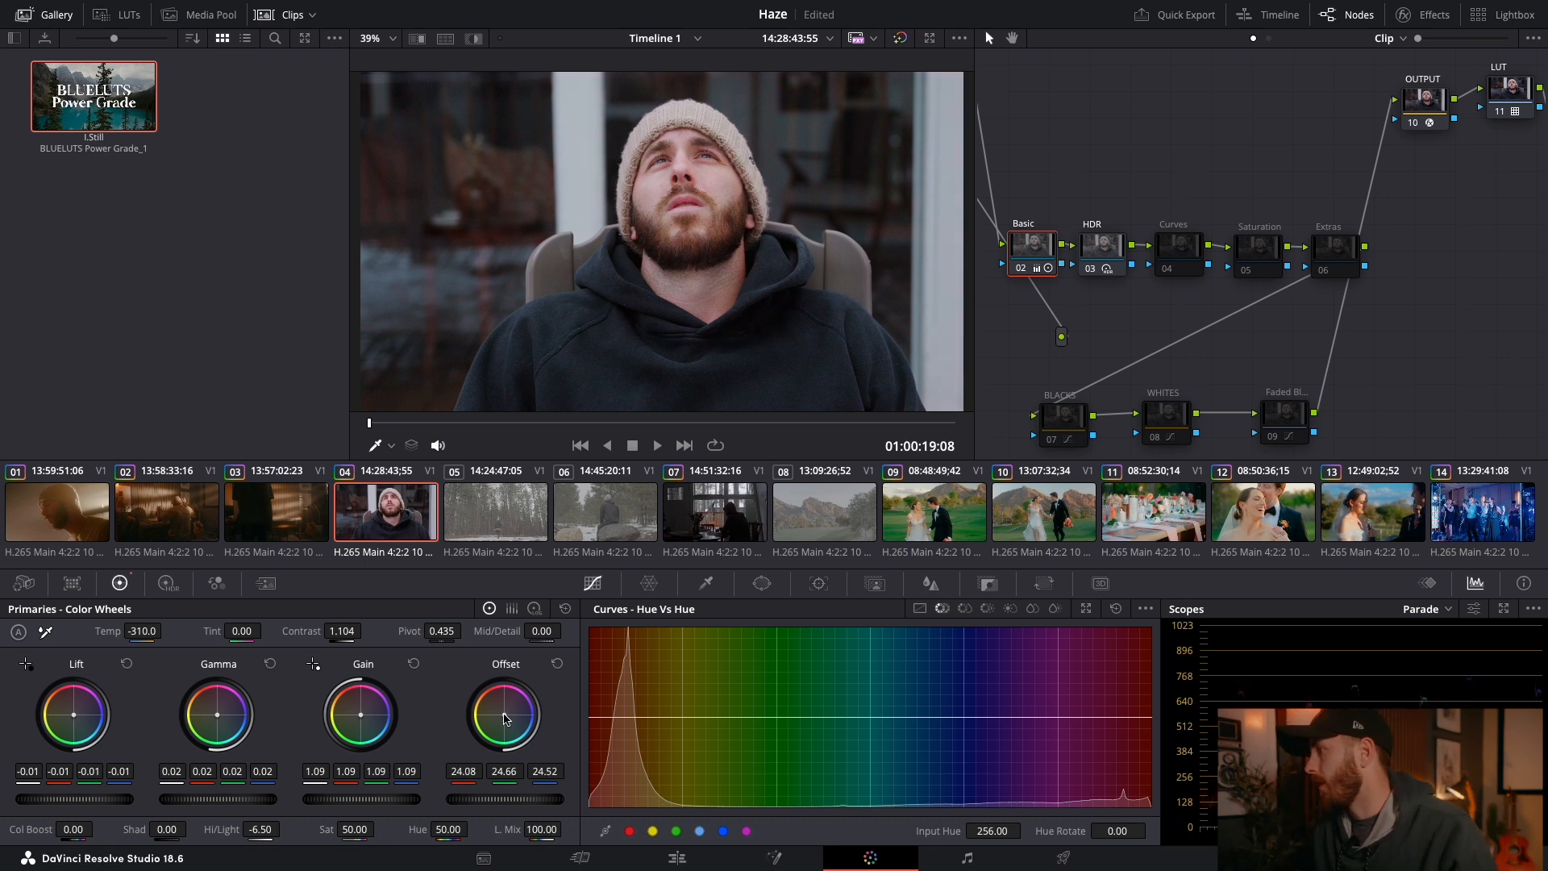
key(shift+d)
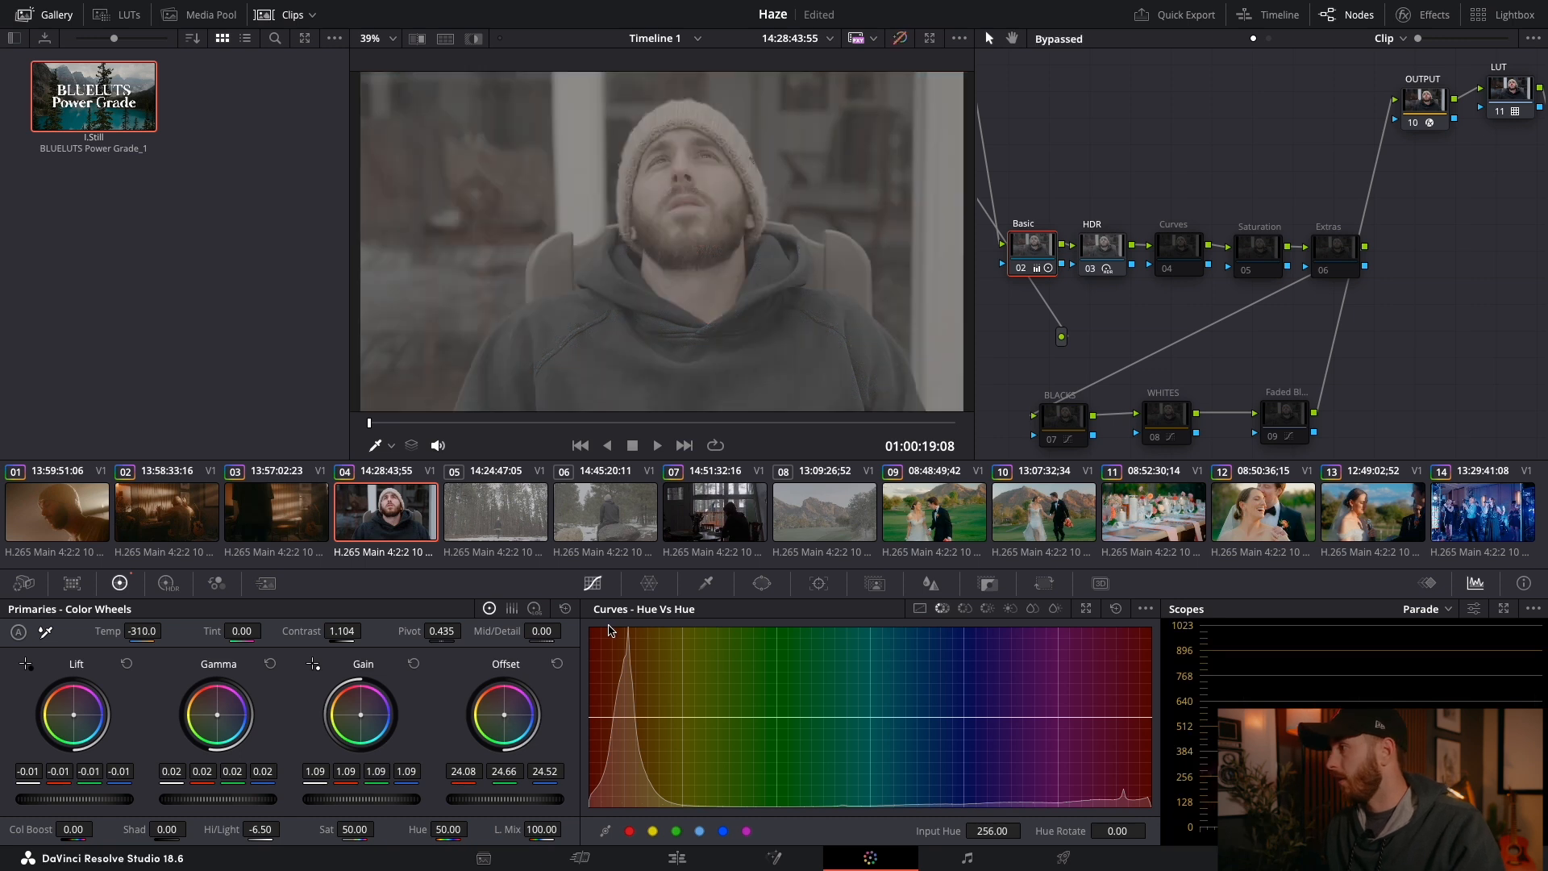
key(shift+d)
key(shift+d)
key(shift+d)
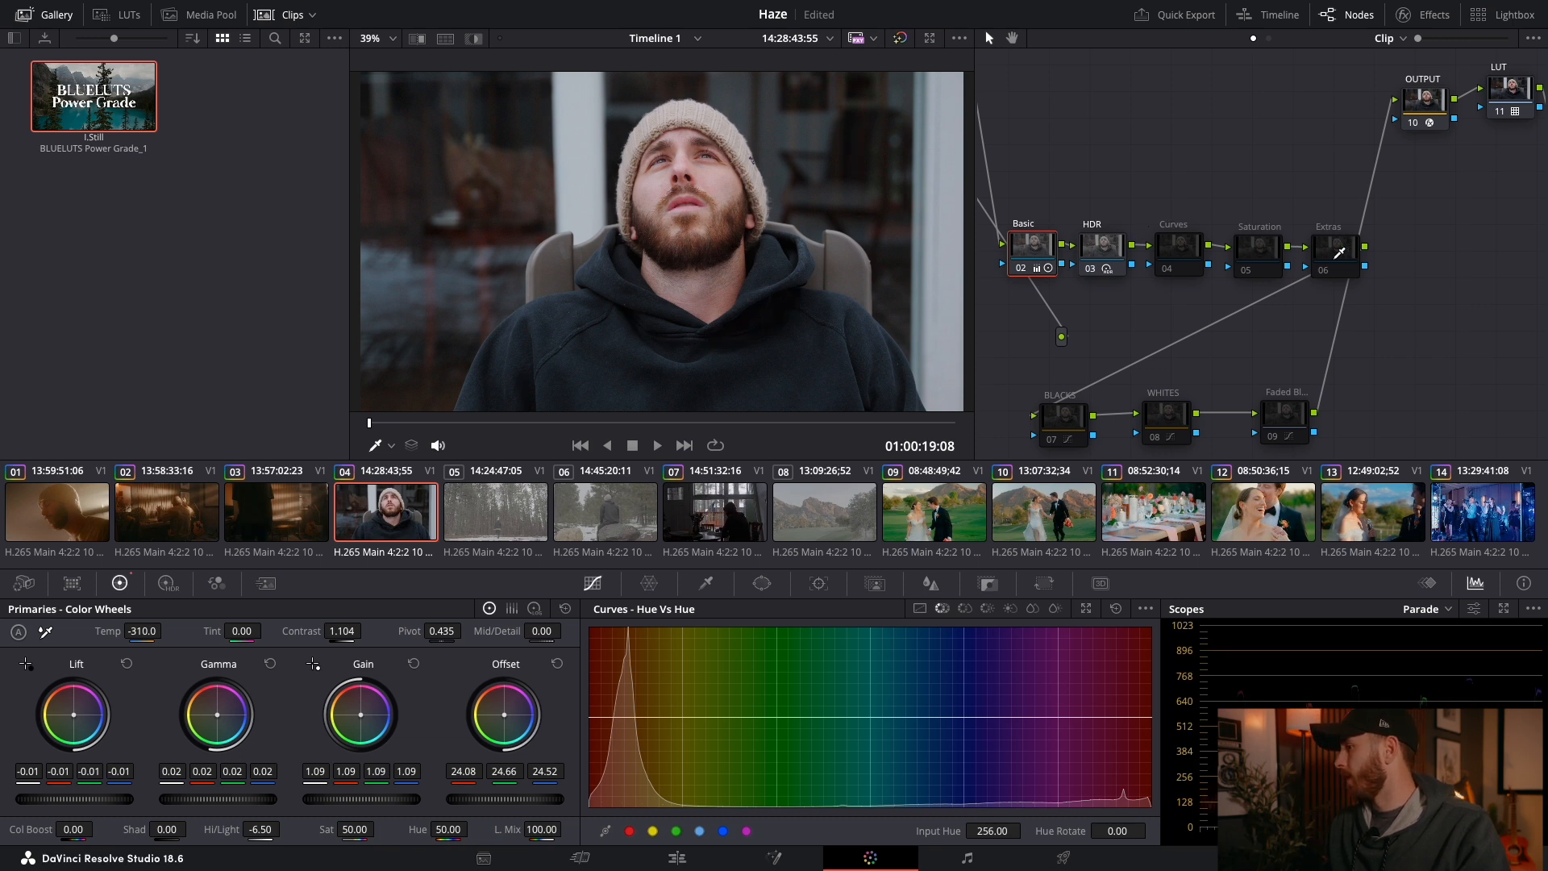
right_click(1339, 256)
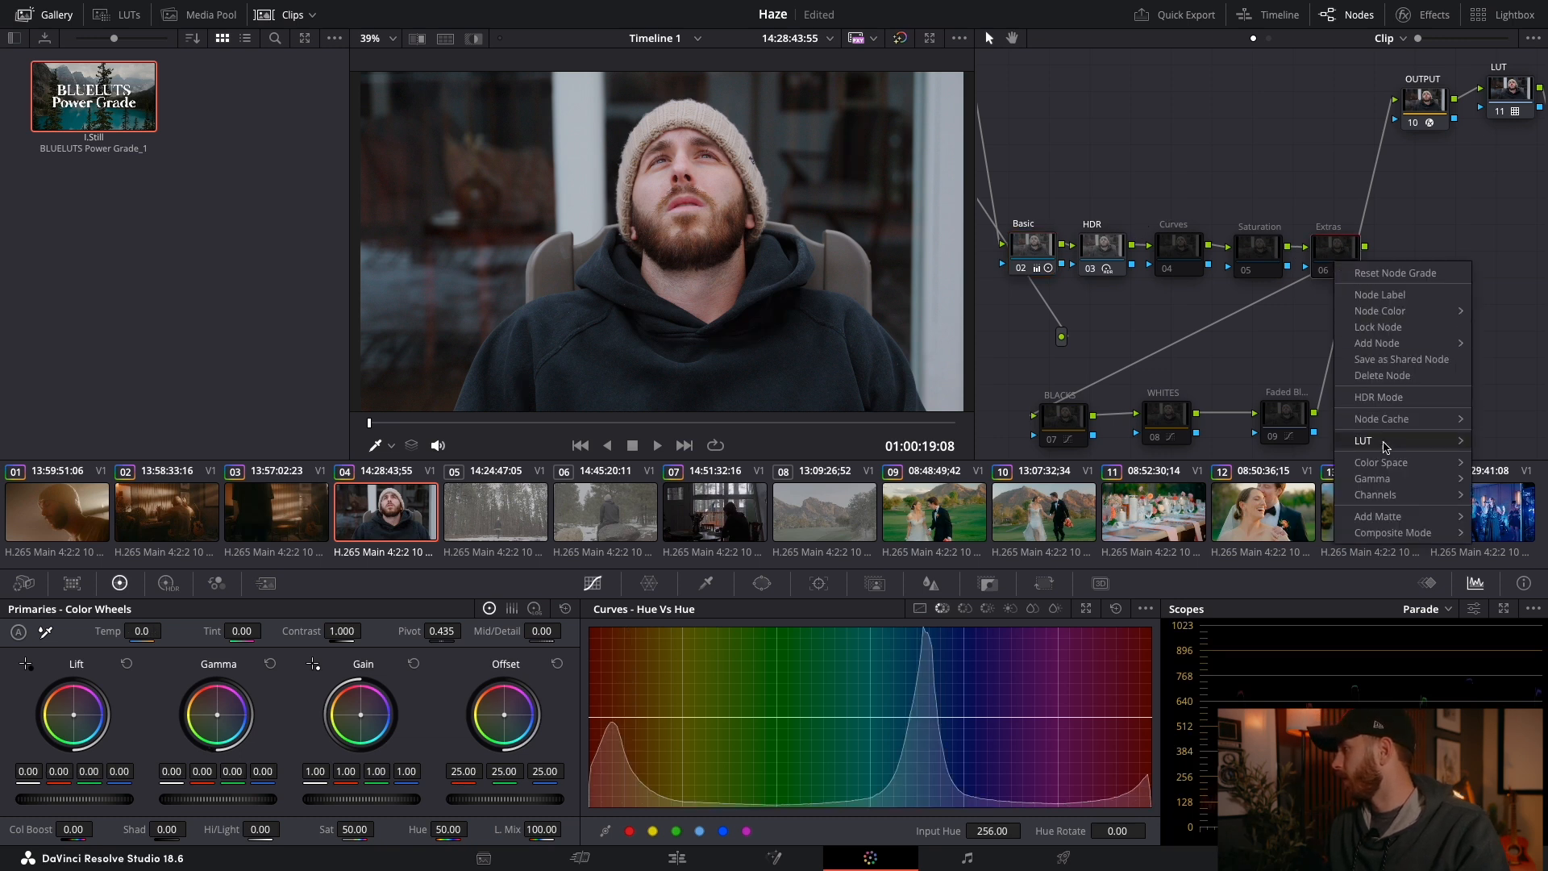
mouse_move(1384, 445)
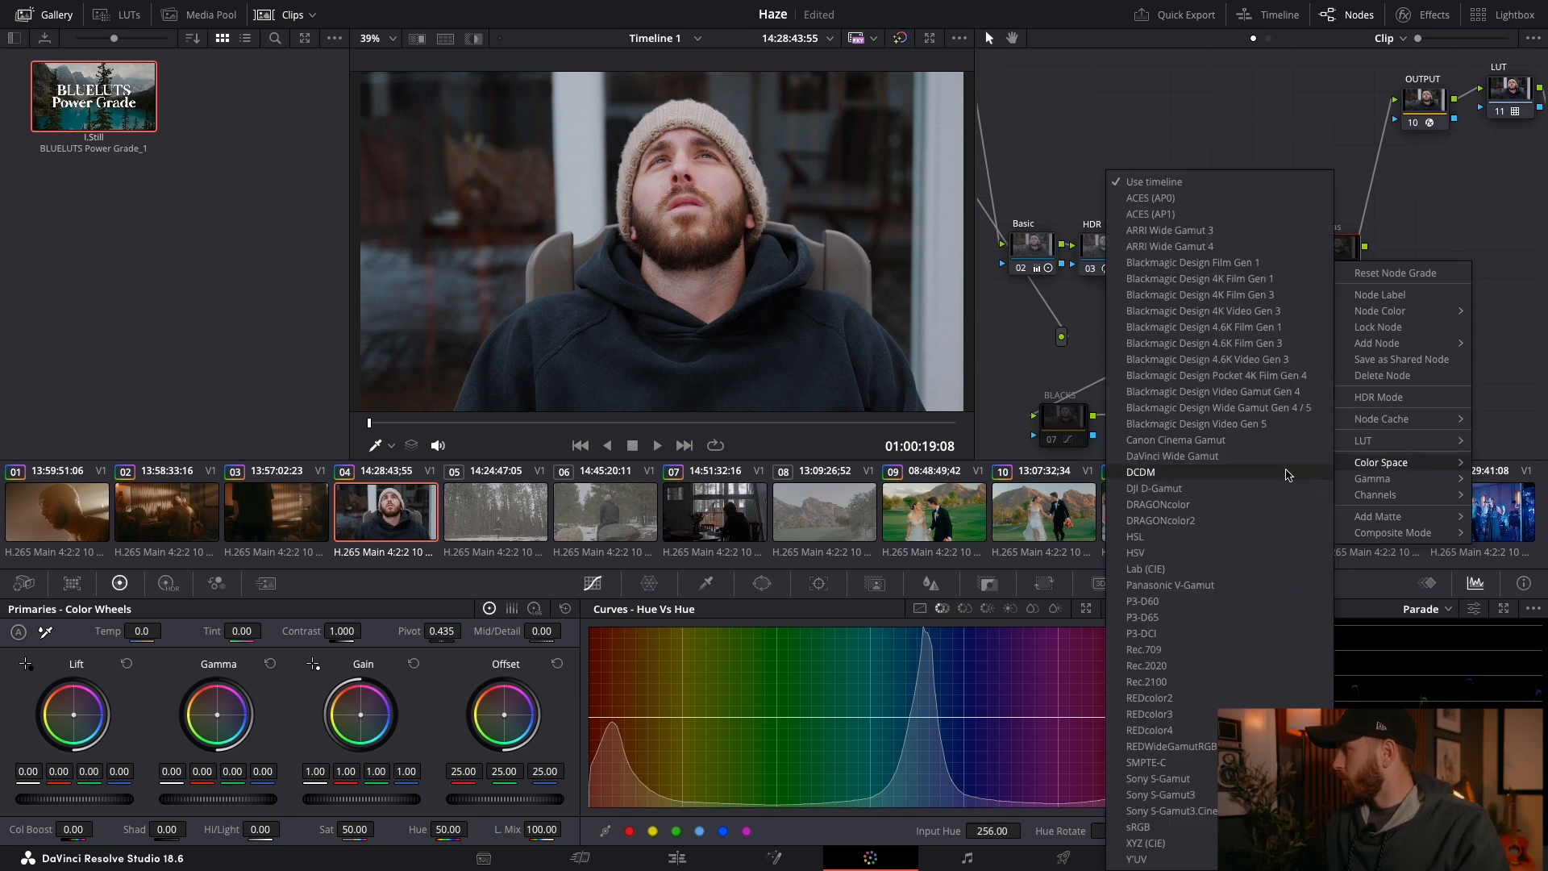
click(1412, 274)
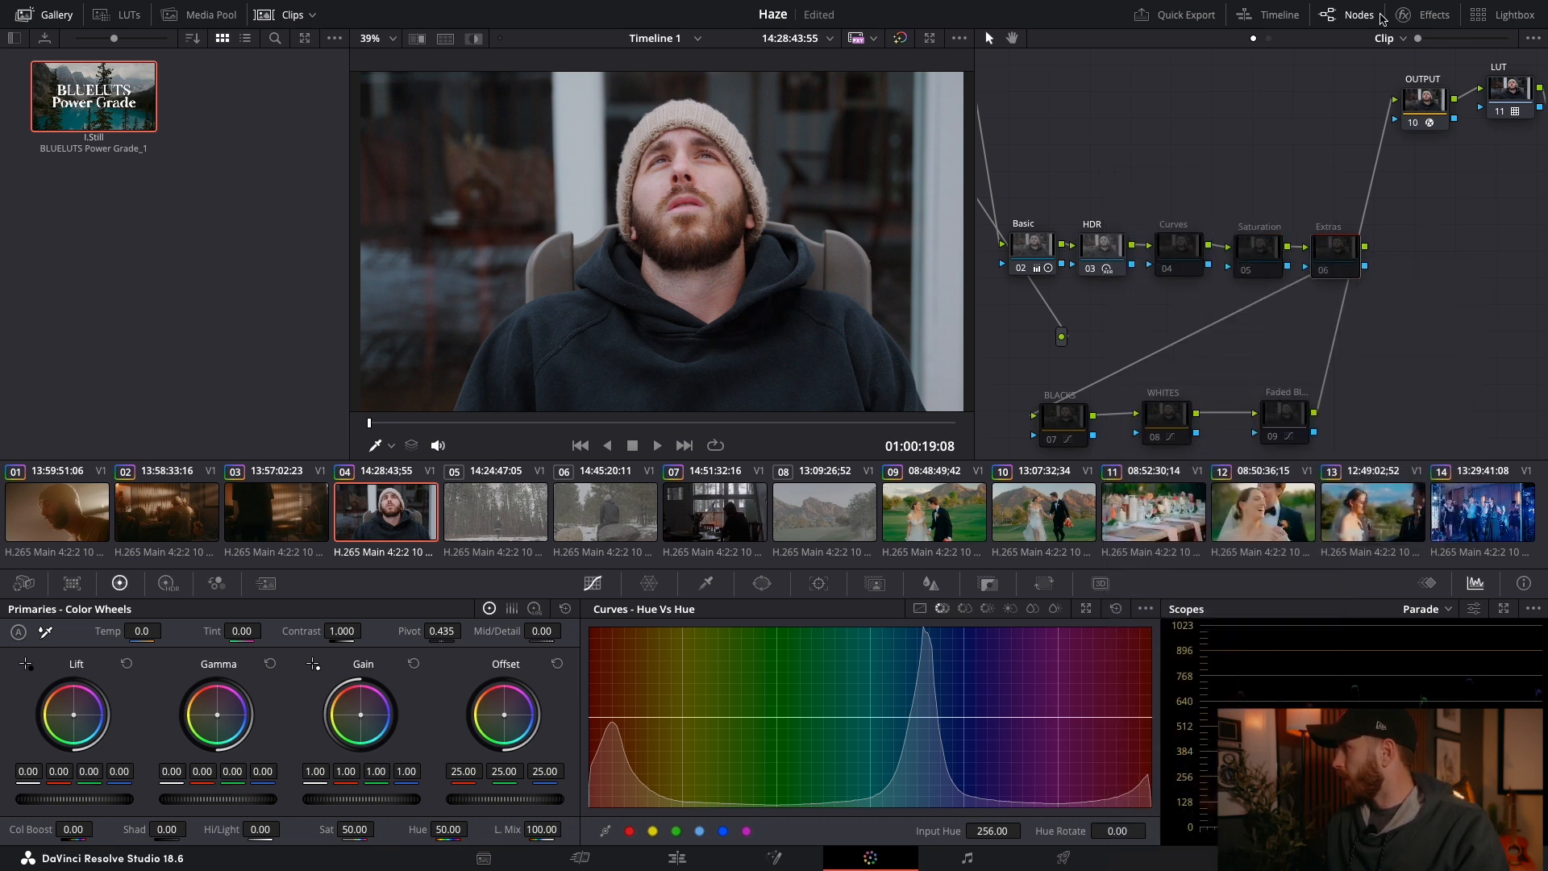
Step: Add a serial node after clip 4's Extras node and apply the Glow effect to it
right_click(1335, 245)
mouse_move(1369, 327)
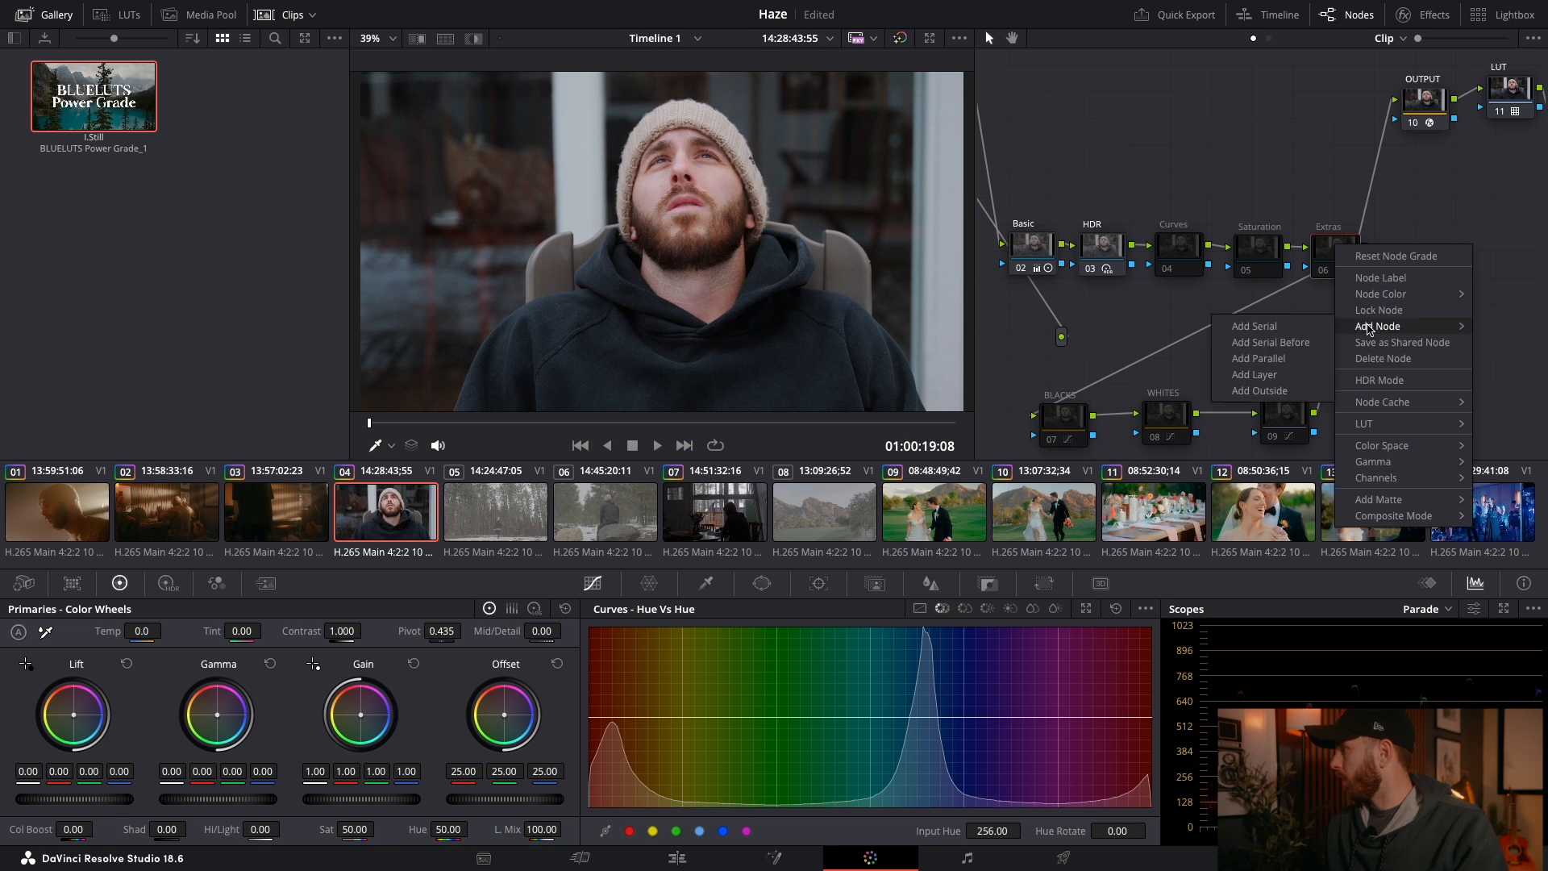
click(1291, 328)
click(1423, 16)
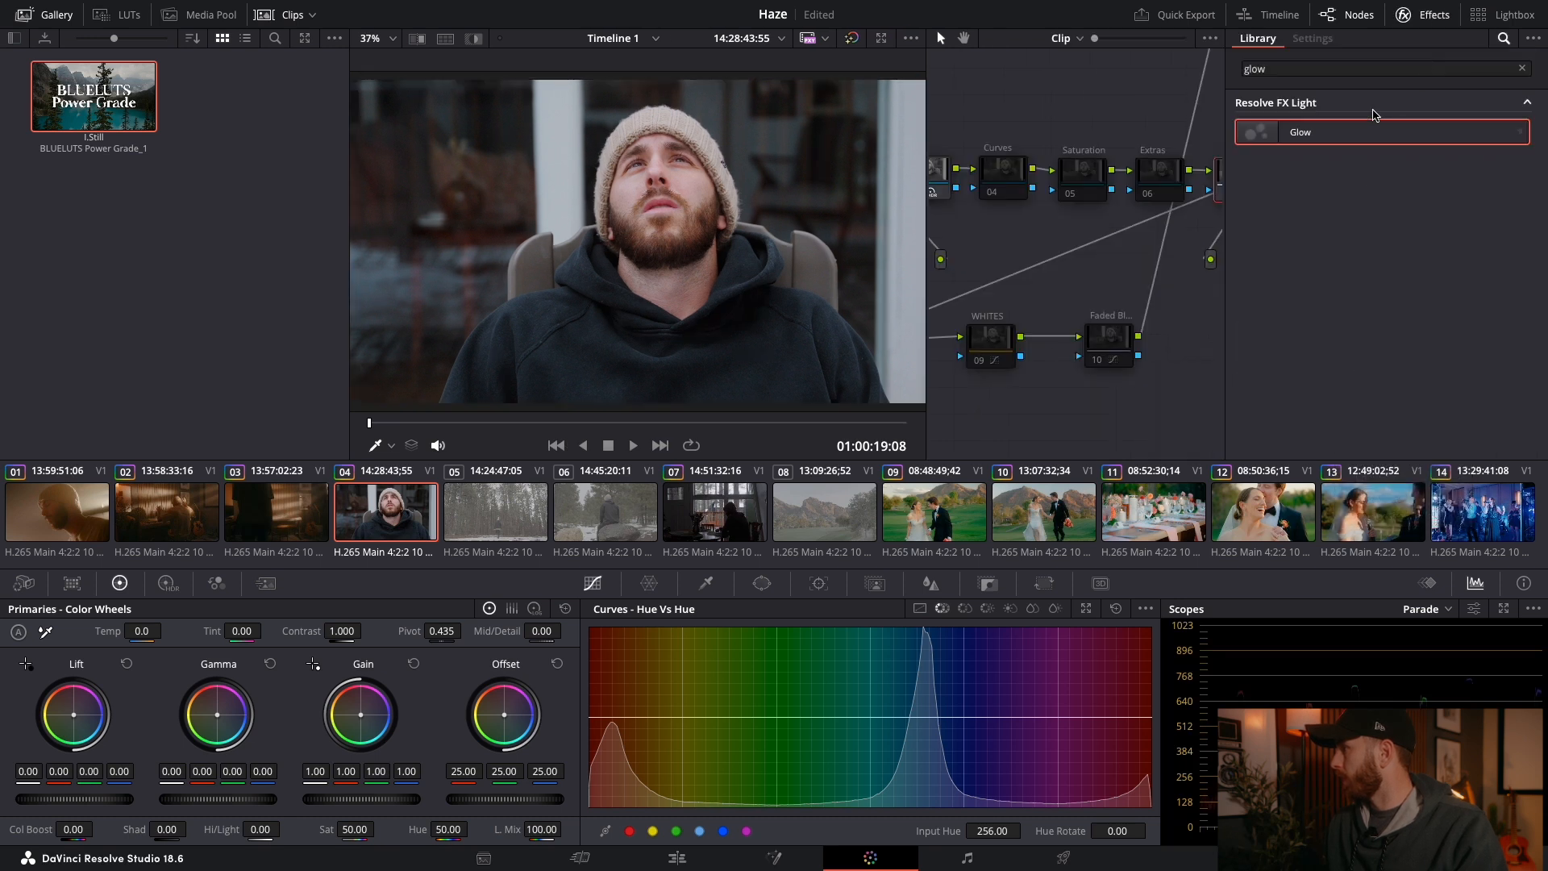
drag(1363, 133, 1221, 193)
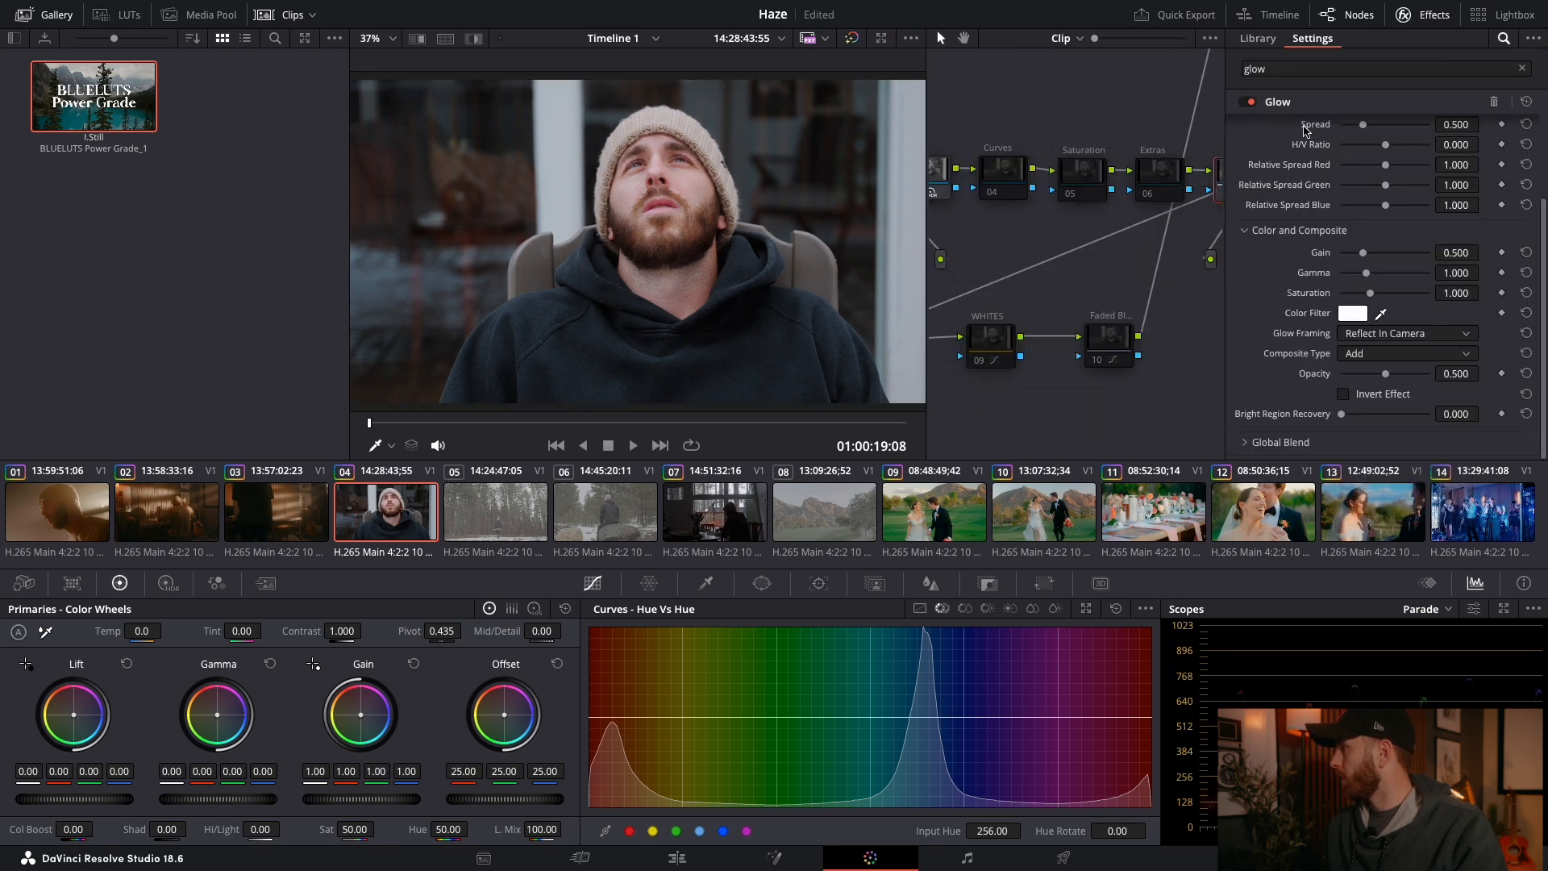
Step: Set the Glow's Composite Type to Softlight and Opacity to 0.376, and compare the image with the effect off and on
scroll(1360, 149, up, 3)
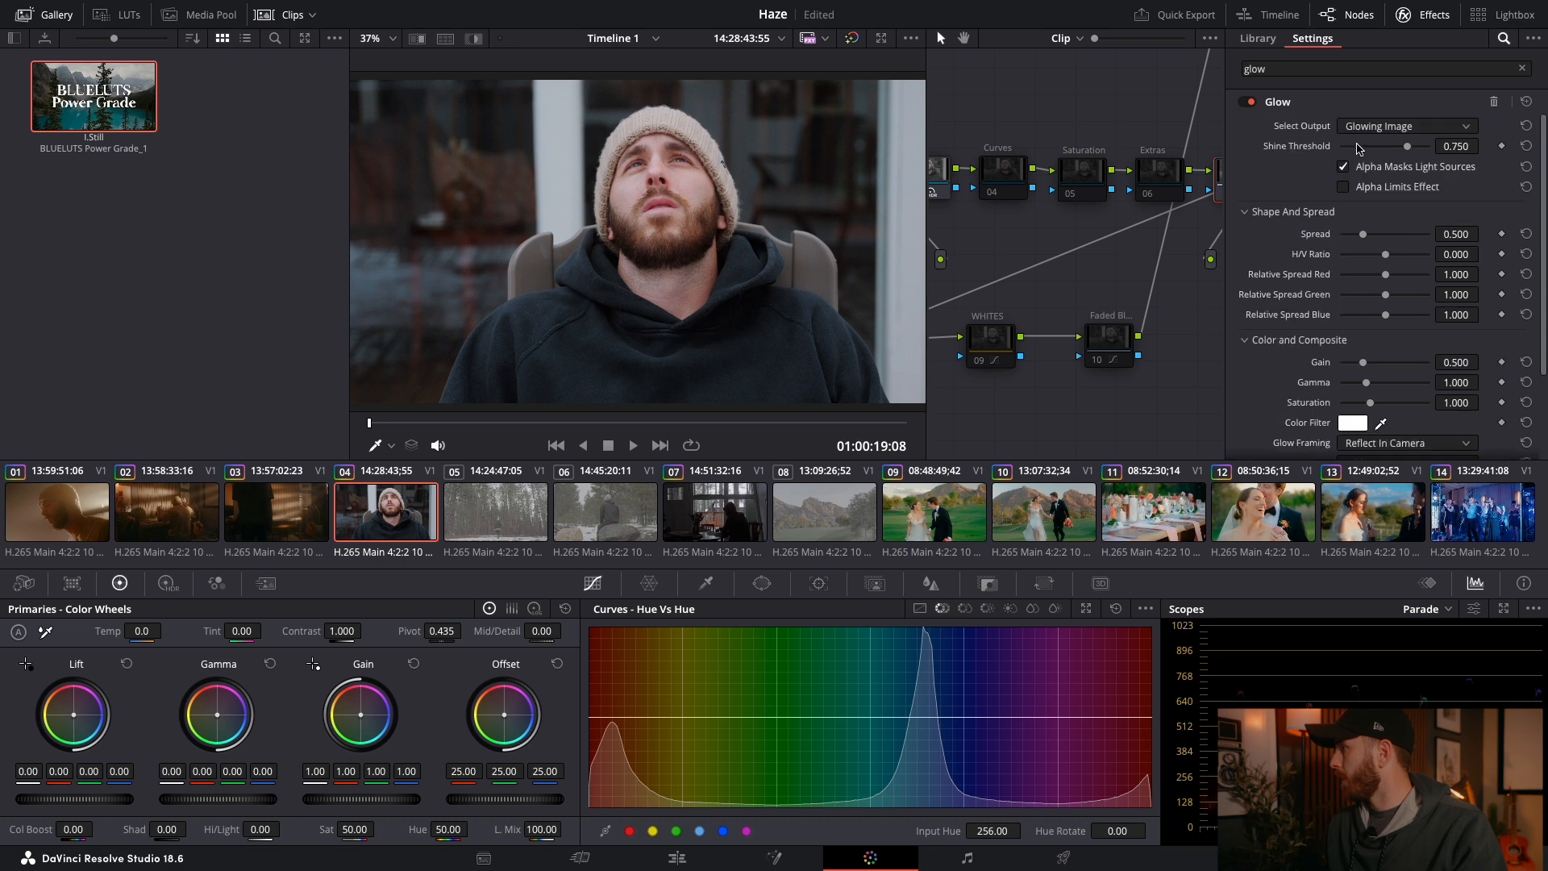
scroll(1364, 256, down, 3)
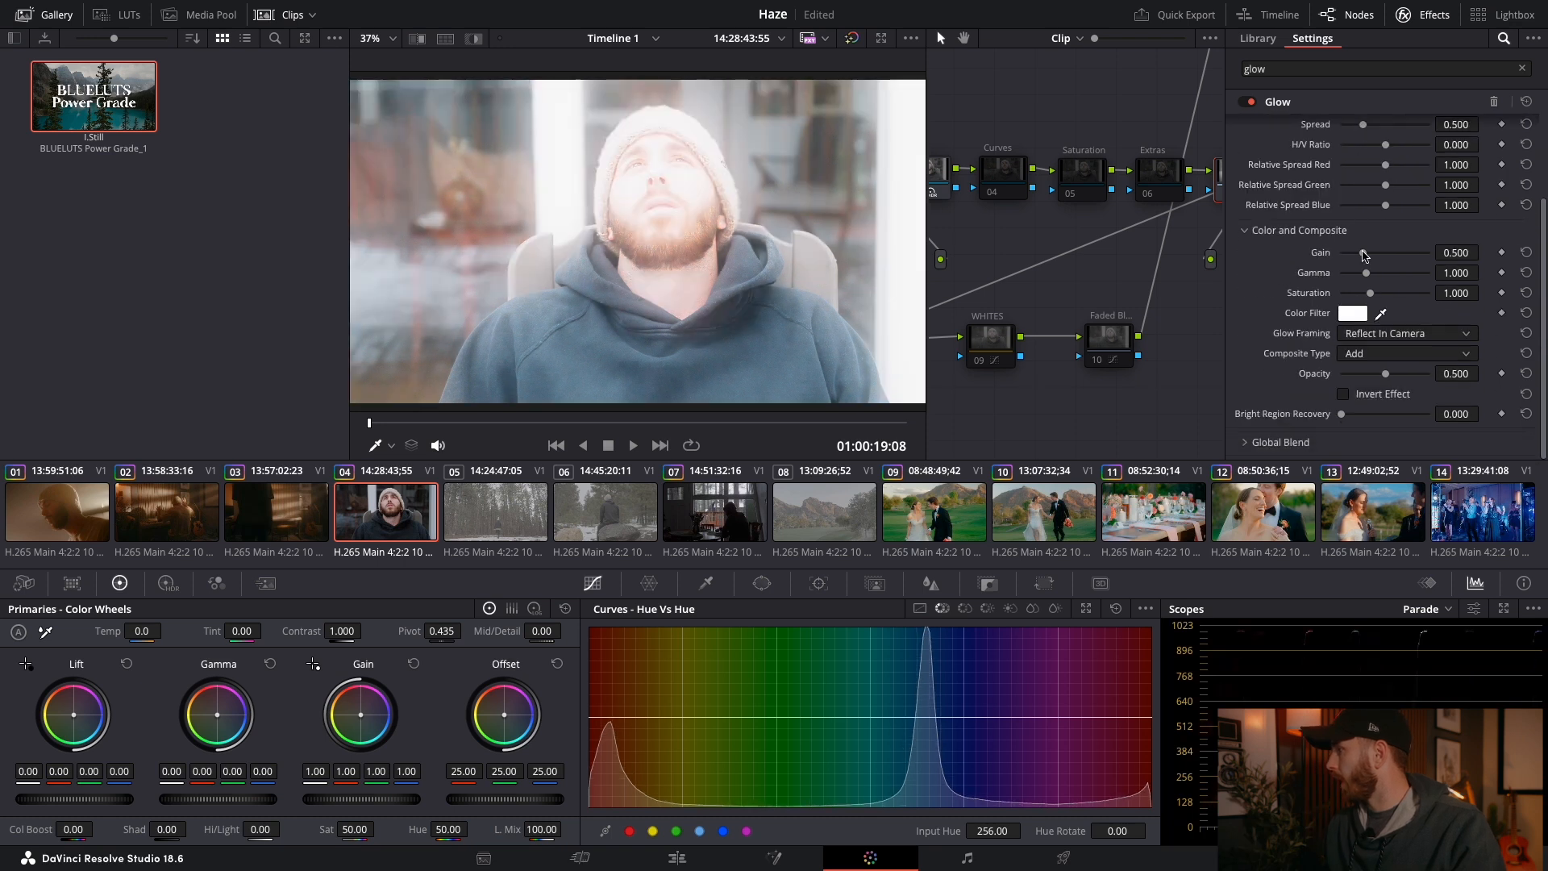
click(1381, 353)
click(1397, 472)
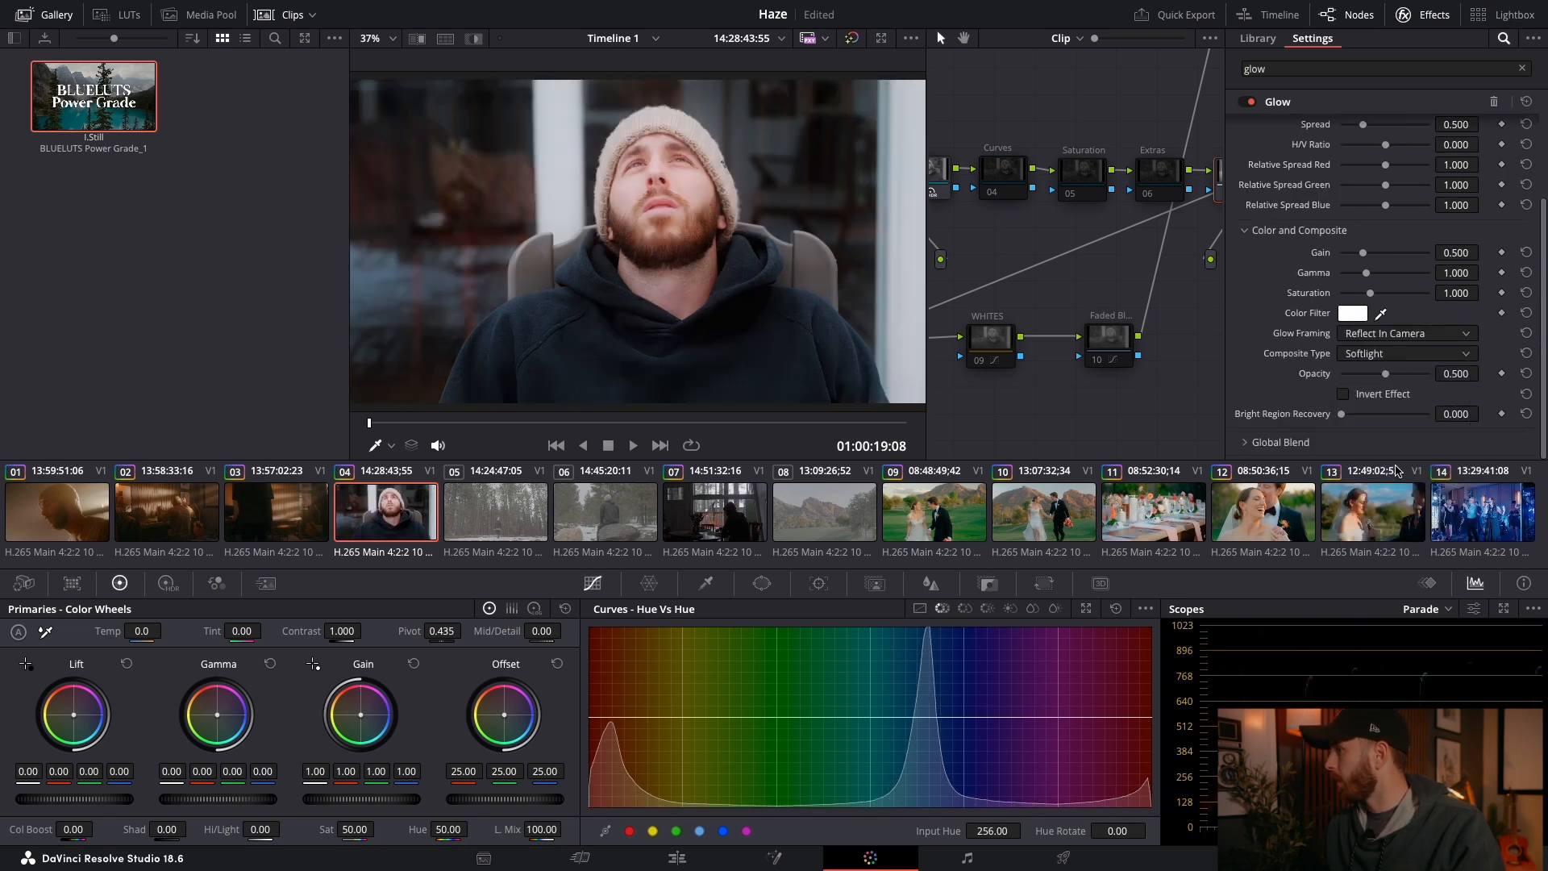
drag(1385, 374, 1377, 383)
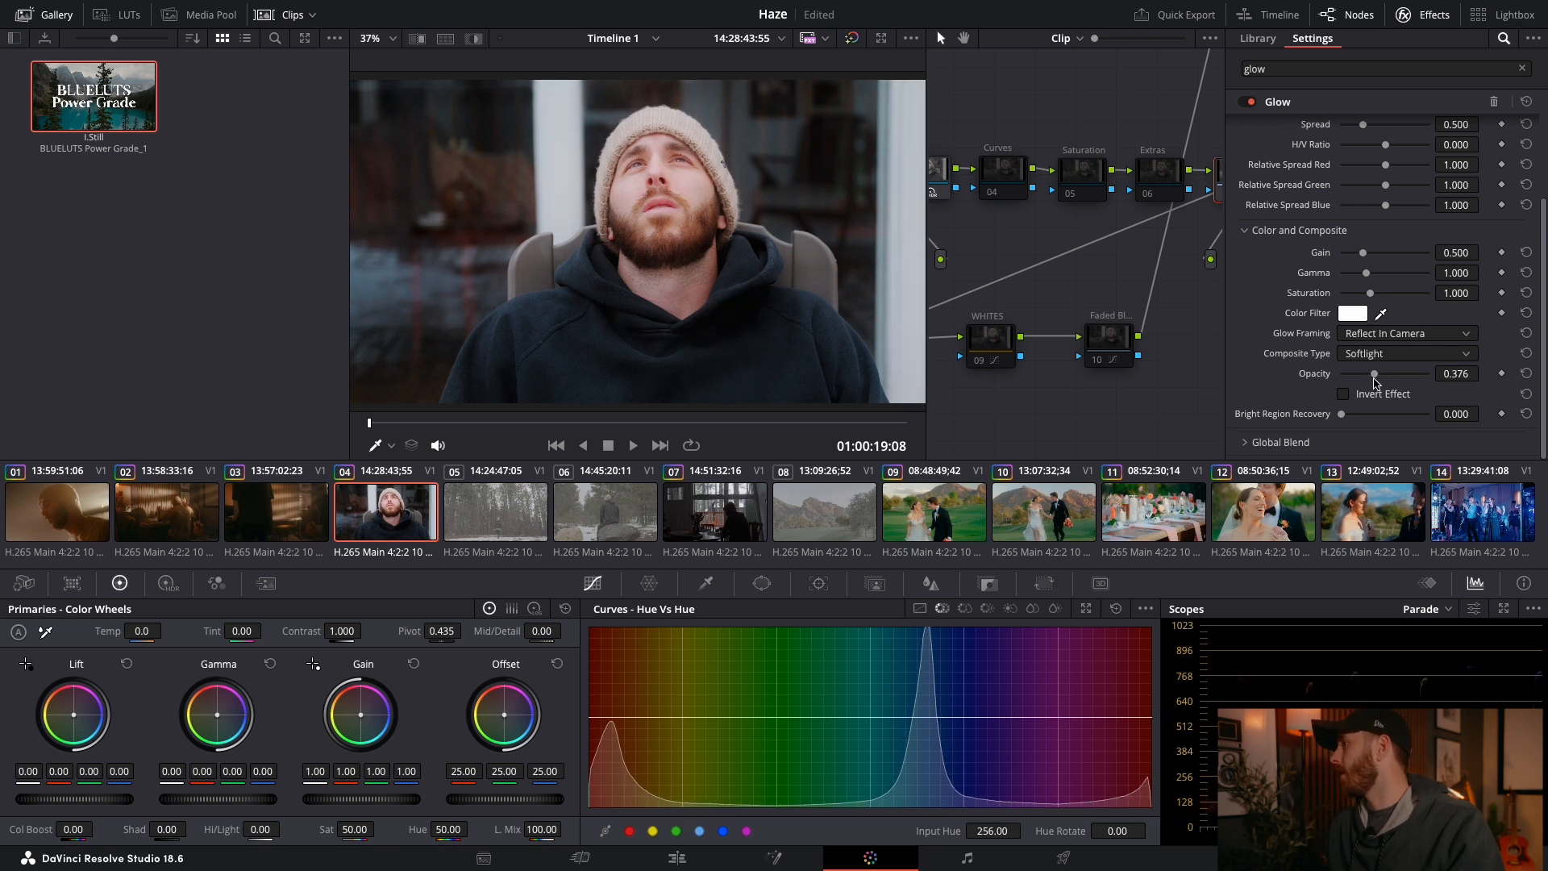
click(1252, 102)
click(1251, 103)
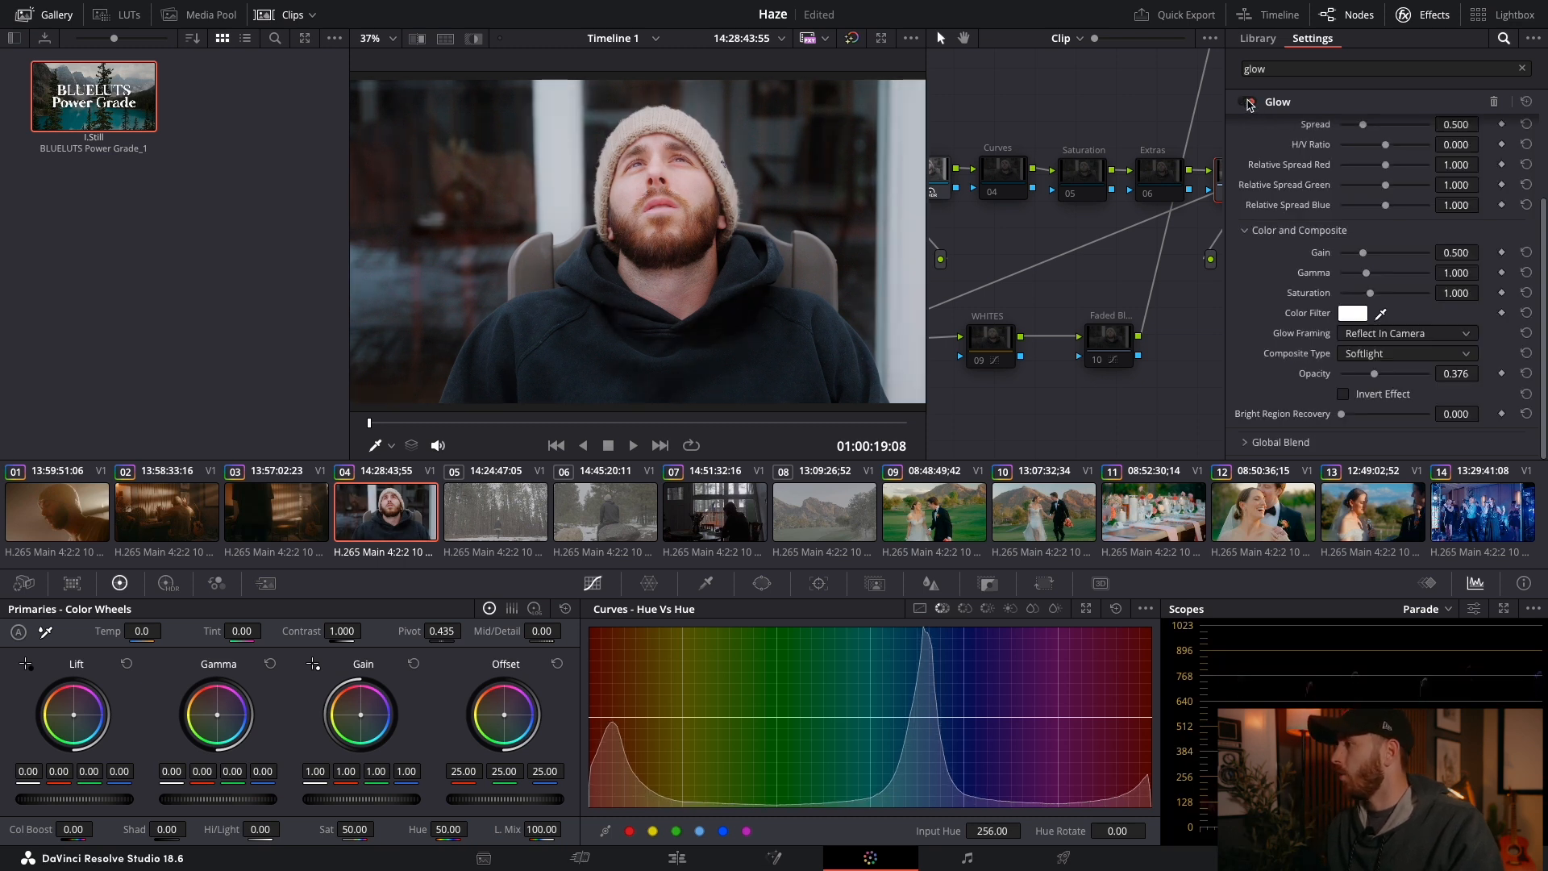
click(1250, 102)
click(1250, 102)
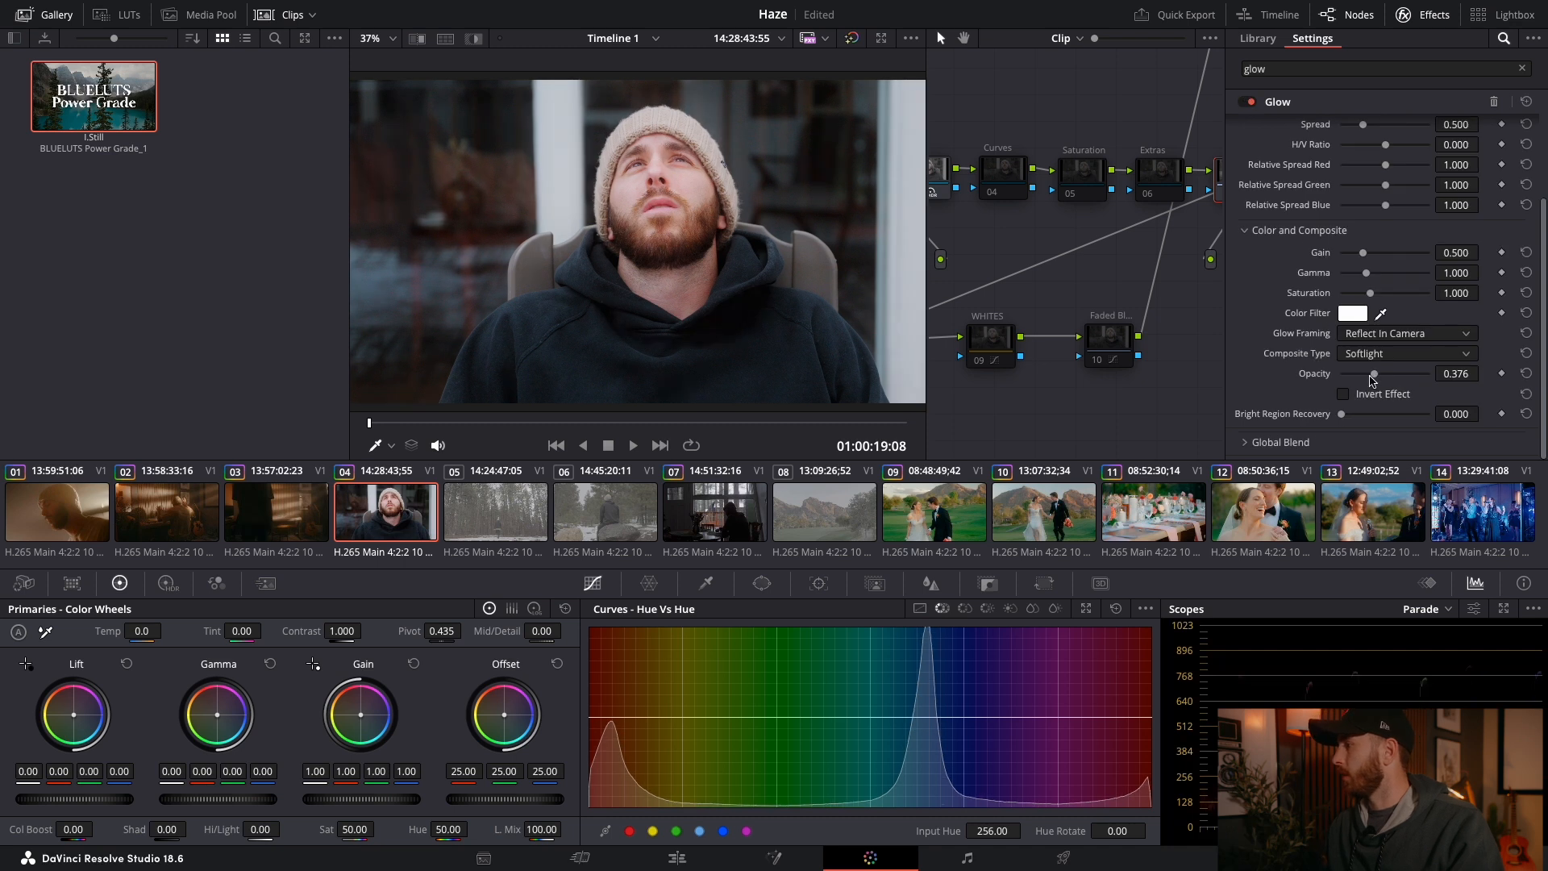
Step: Reduce the Glow's Opacity to 0.248 and check the image with the effect disabled and enabled, leaving it enabled
drag(1376, 380, 1362, 380)
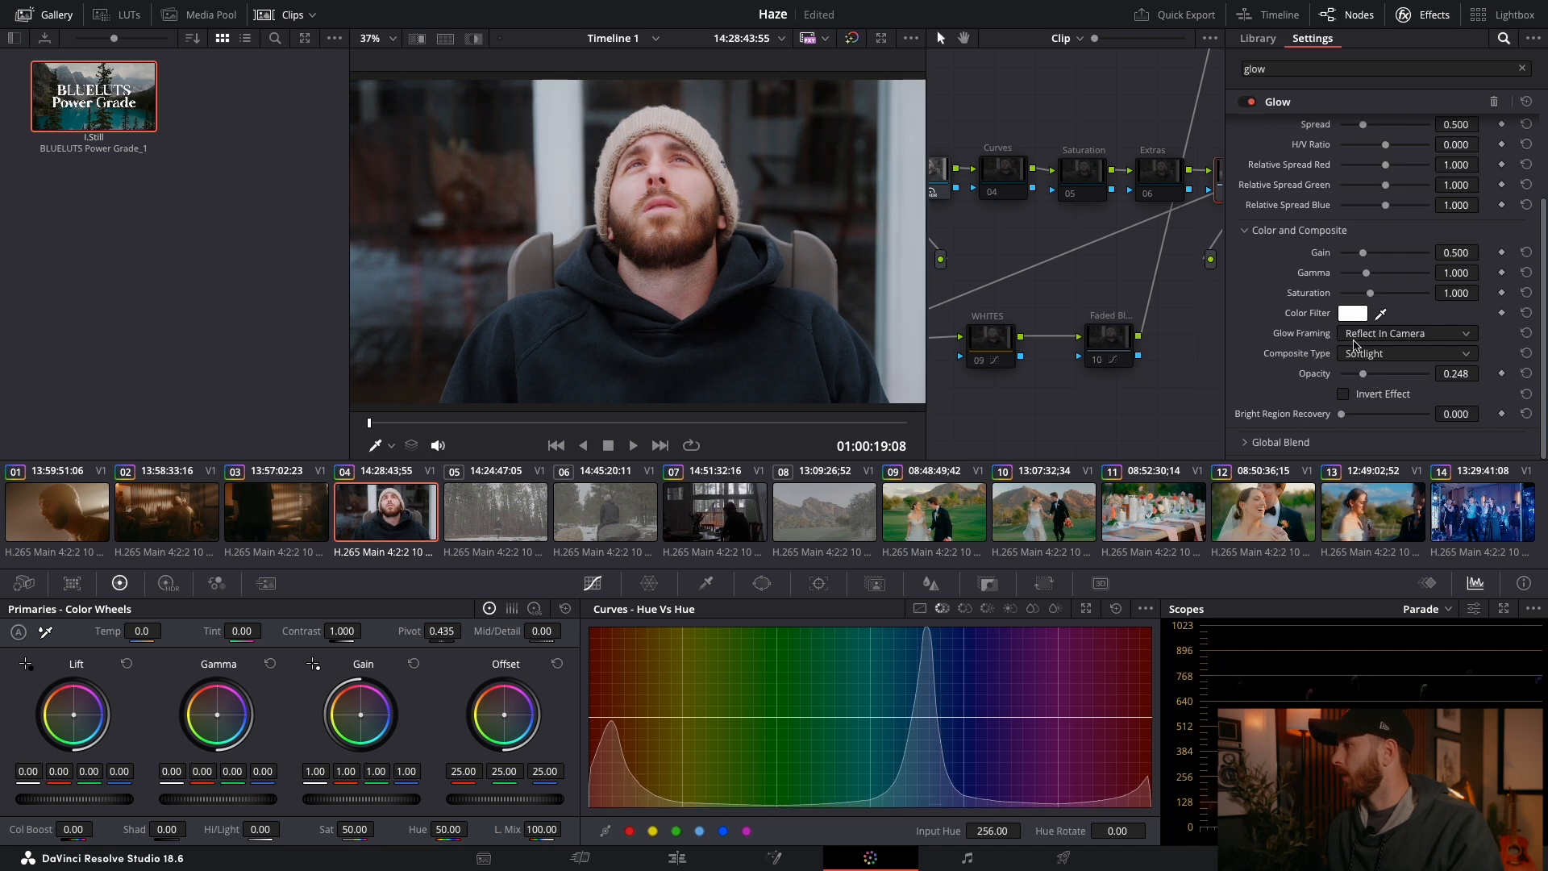
click(1250, 103)
click(1250, 103)
click(1251, 104)
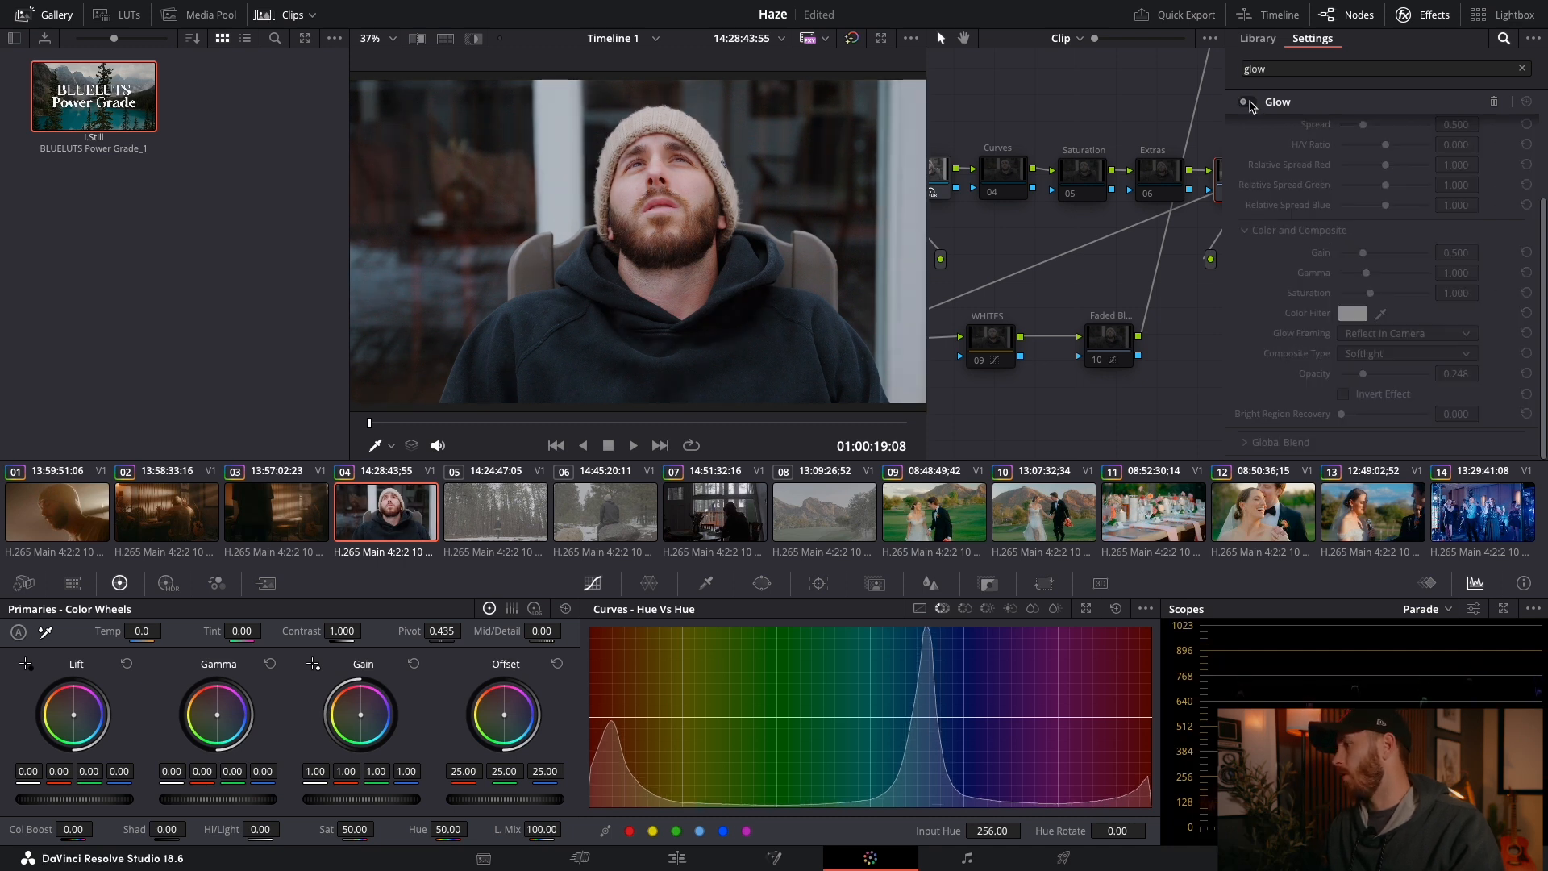
click(1250, 103)
click(1250, 103)
click(1250, 103)
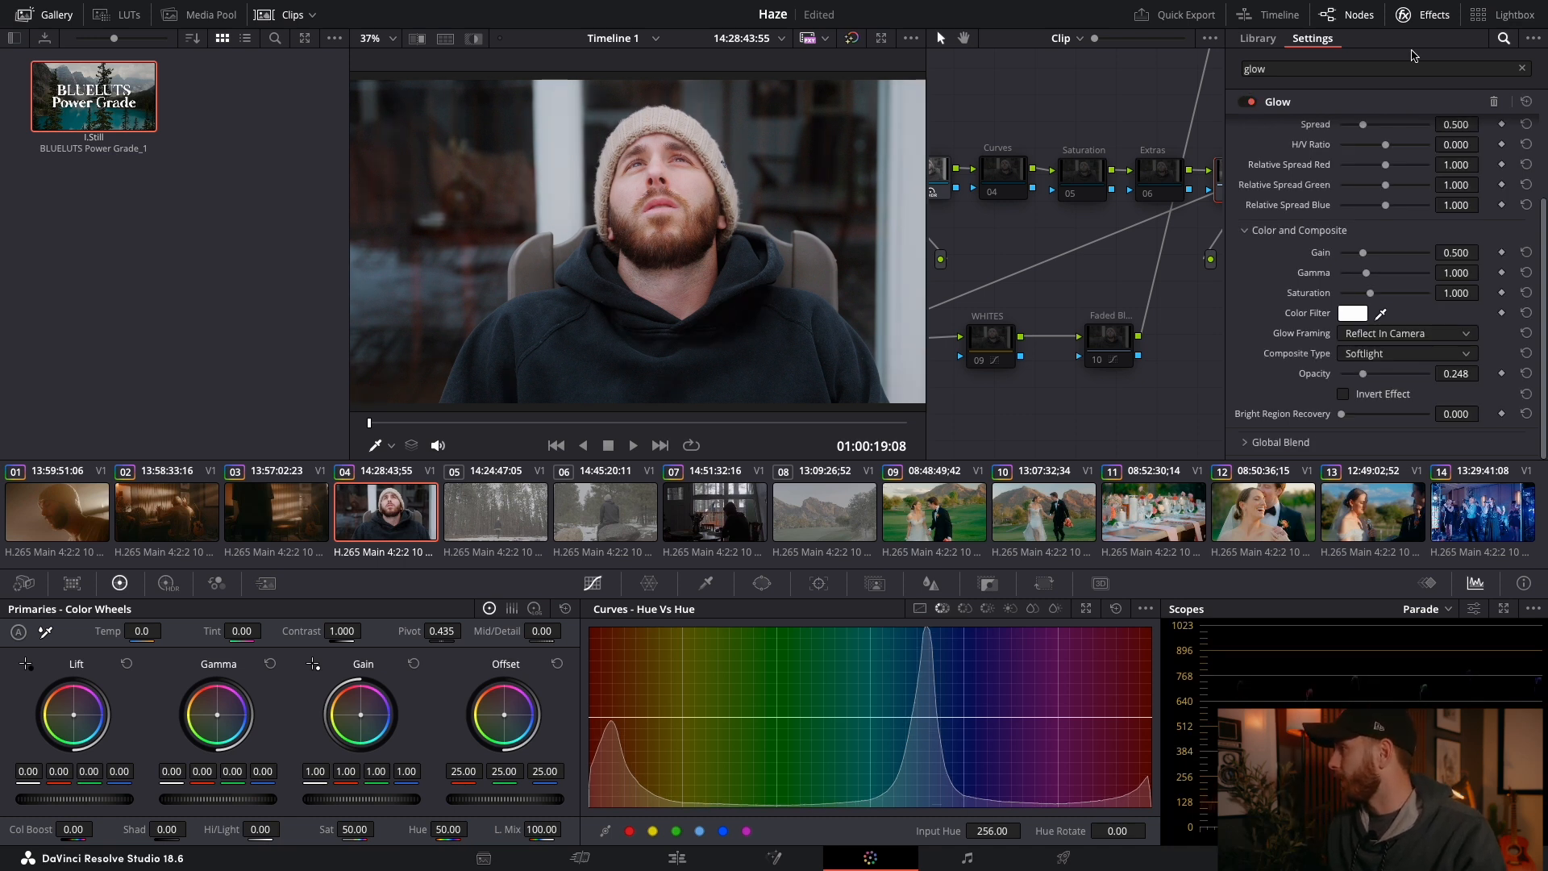
Step: Close the effects library and copy clip 4's grade onto the forest clip 5
click(1427, 19)
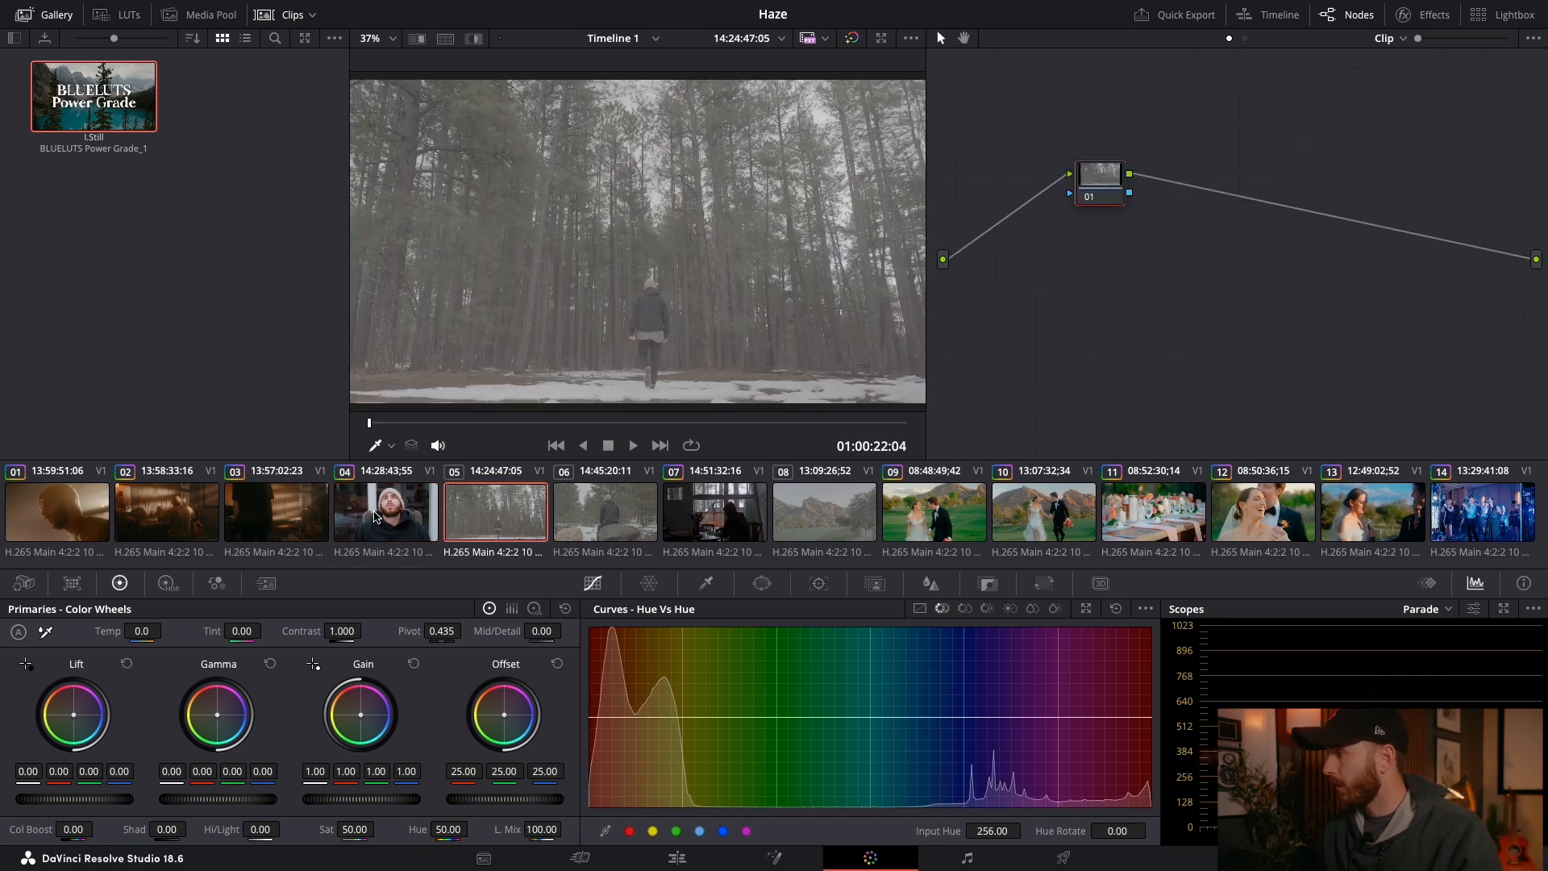
middle_click(376, 516)
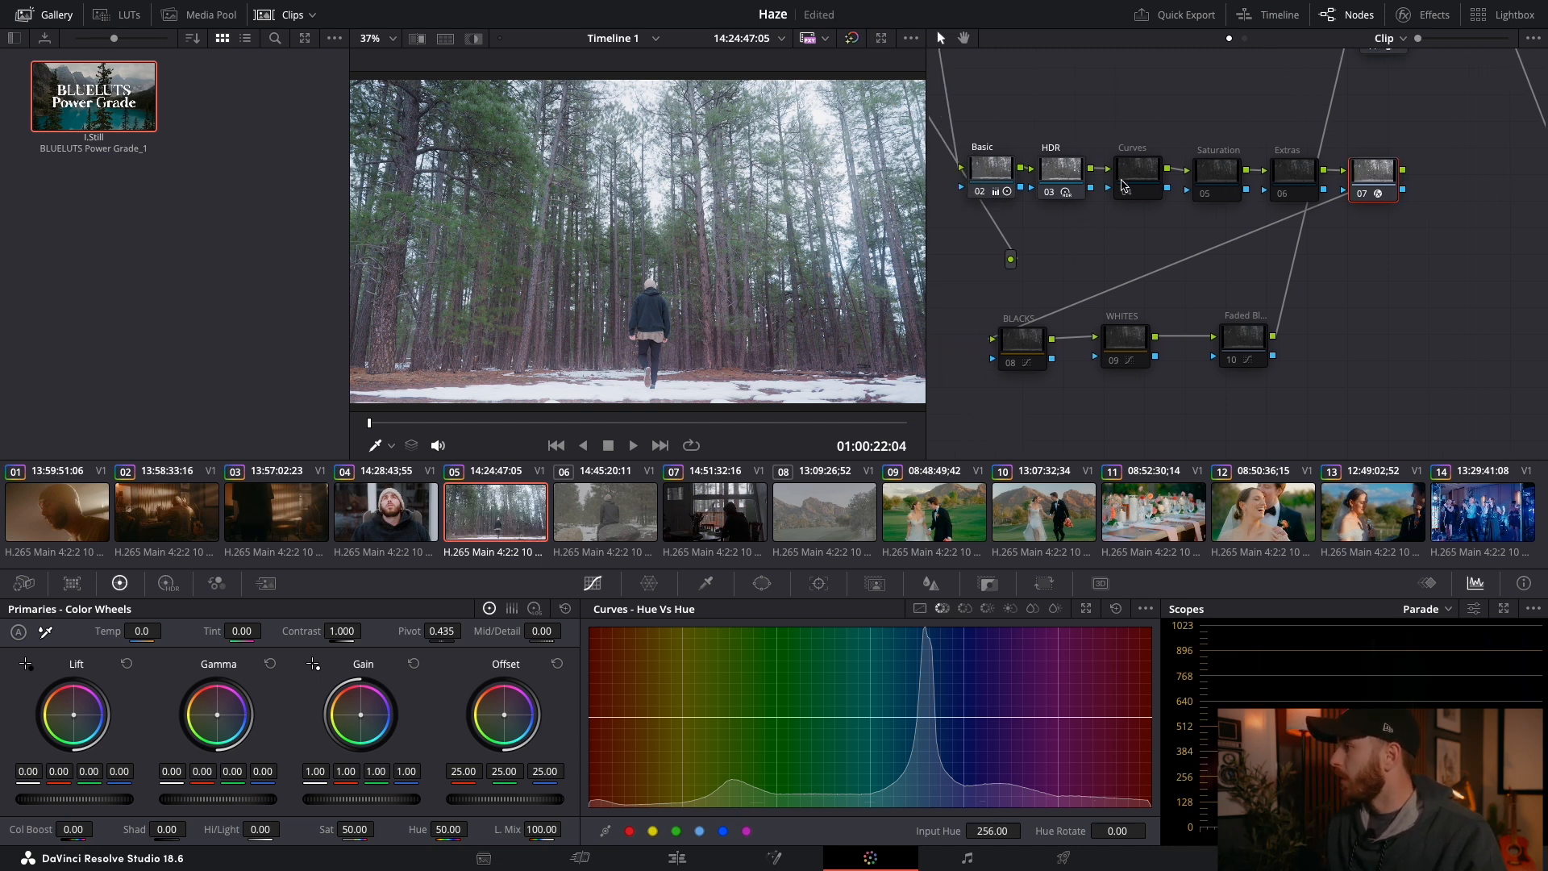
Step: Adjust clip 5's Basic node to Lift -0.04, Gamma -0.01, Gain 1.20, Temp -390 and Mid/Detail -30
click(1000, 177)
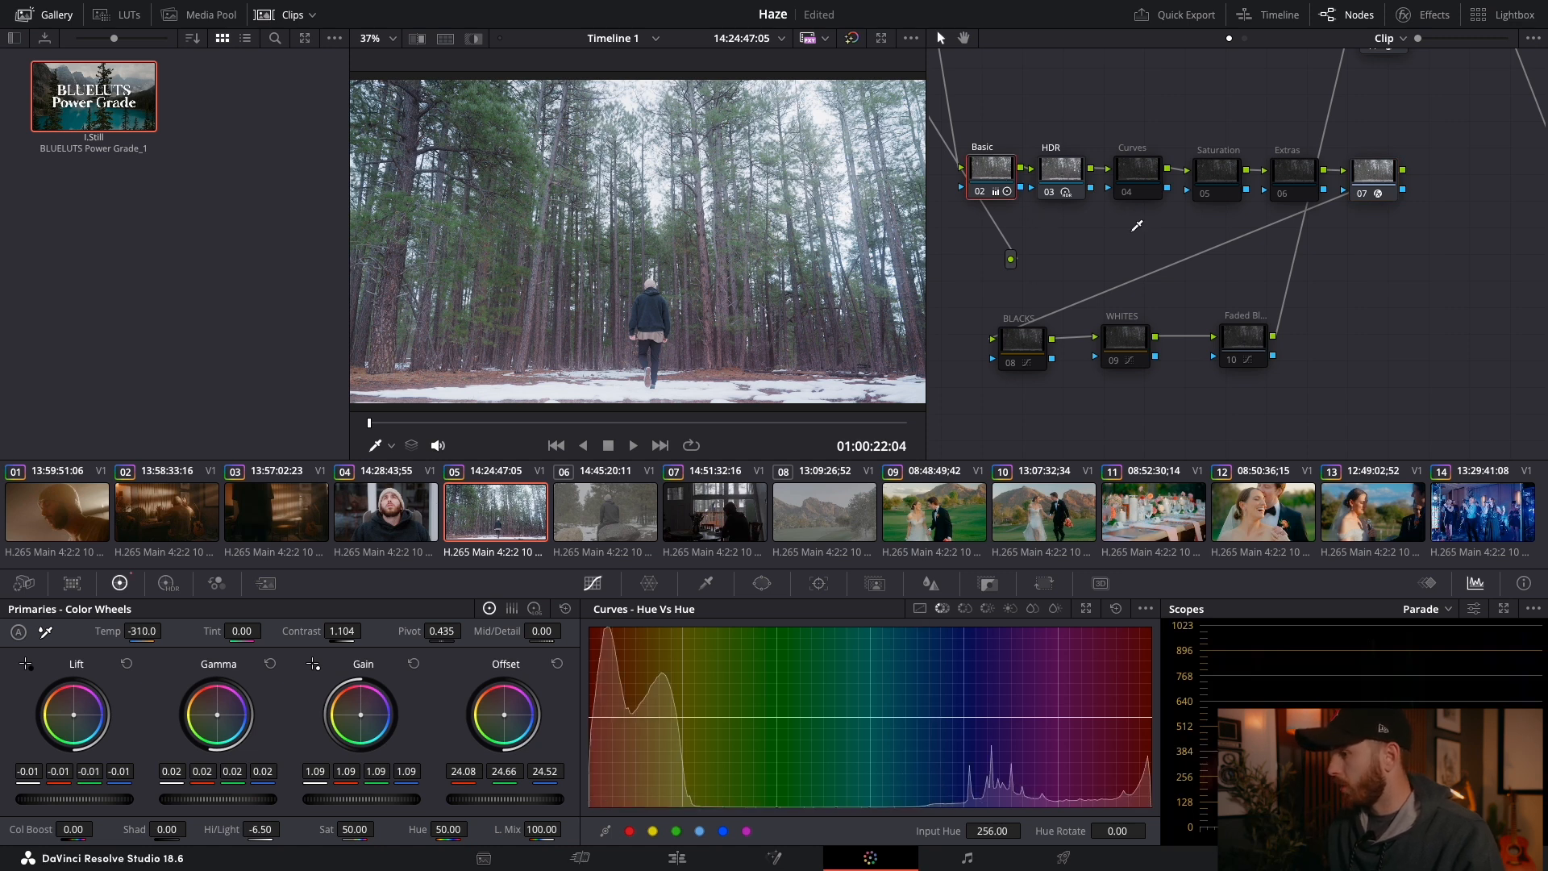
drag(249, 803, 75, 802)
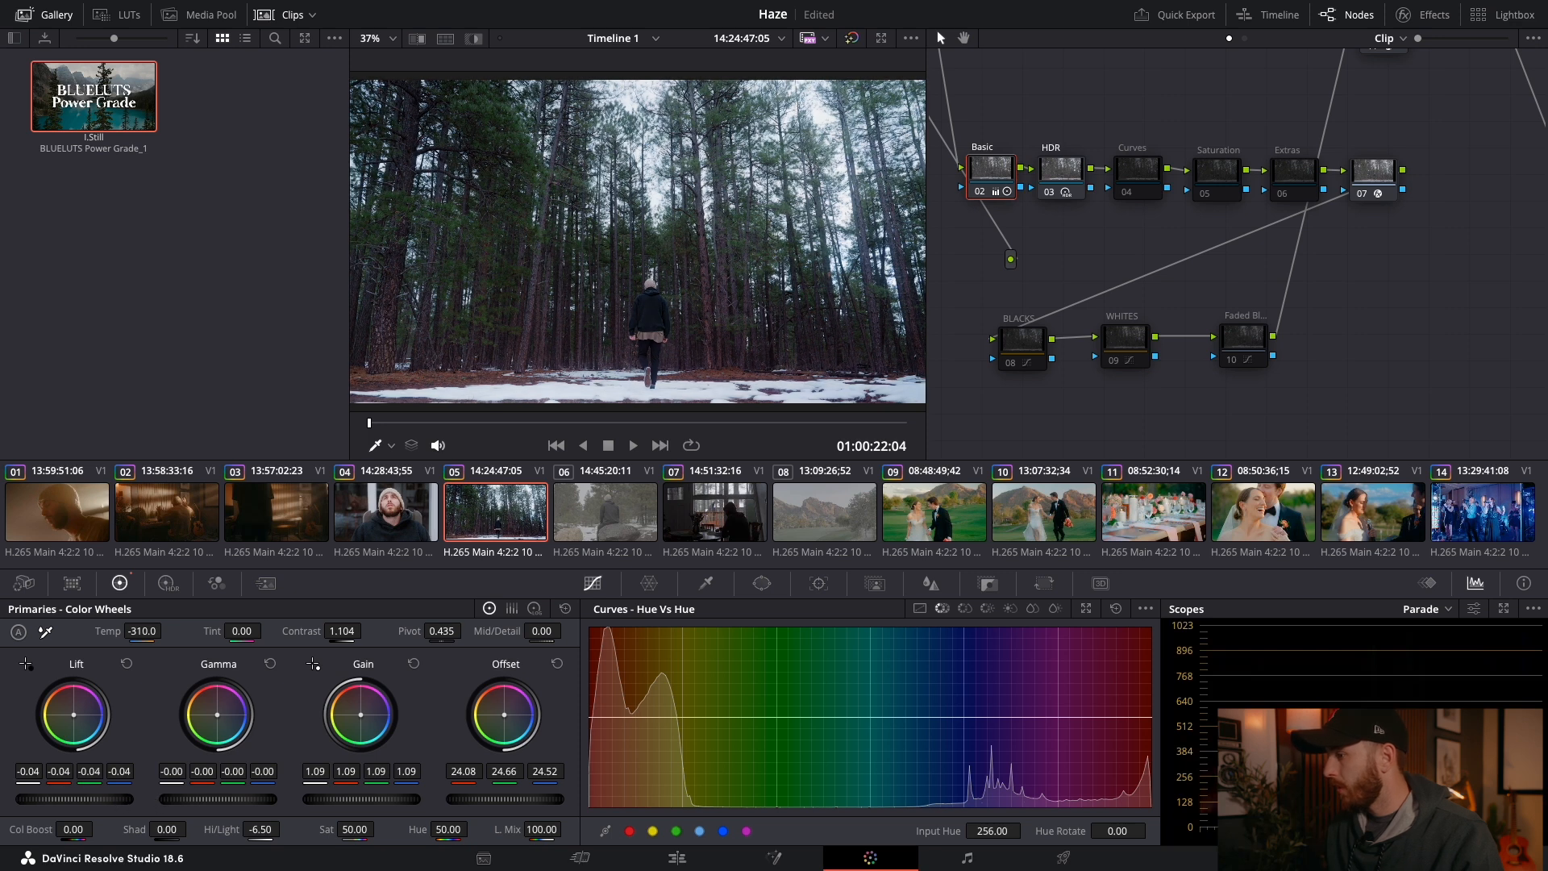
drag(348, 801, 427, 801)
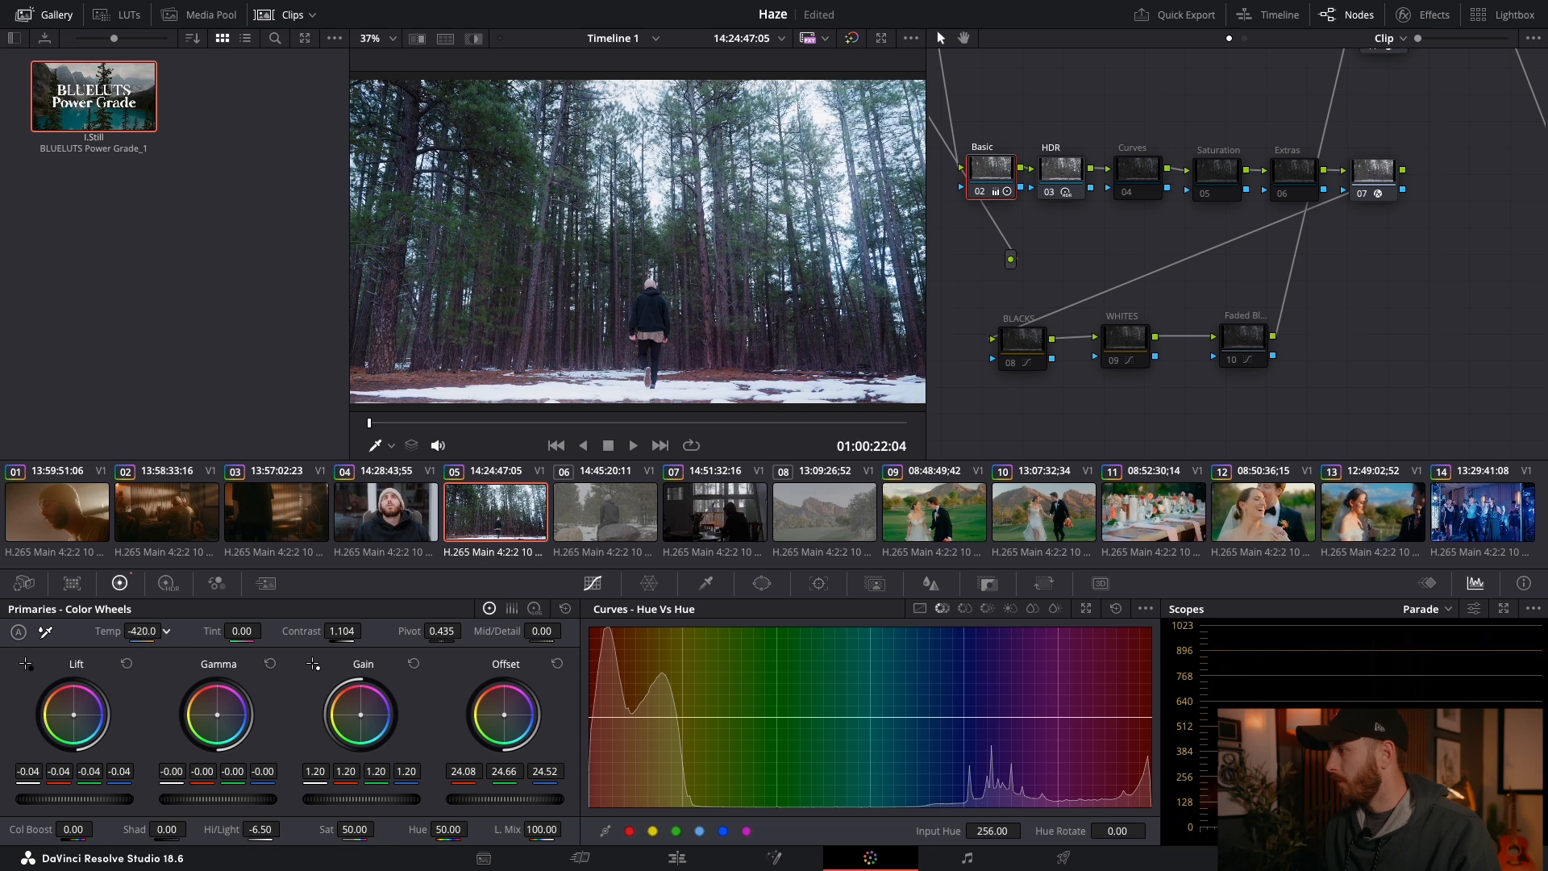
drag(143, 631, 157, 631)
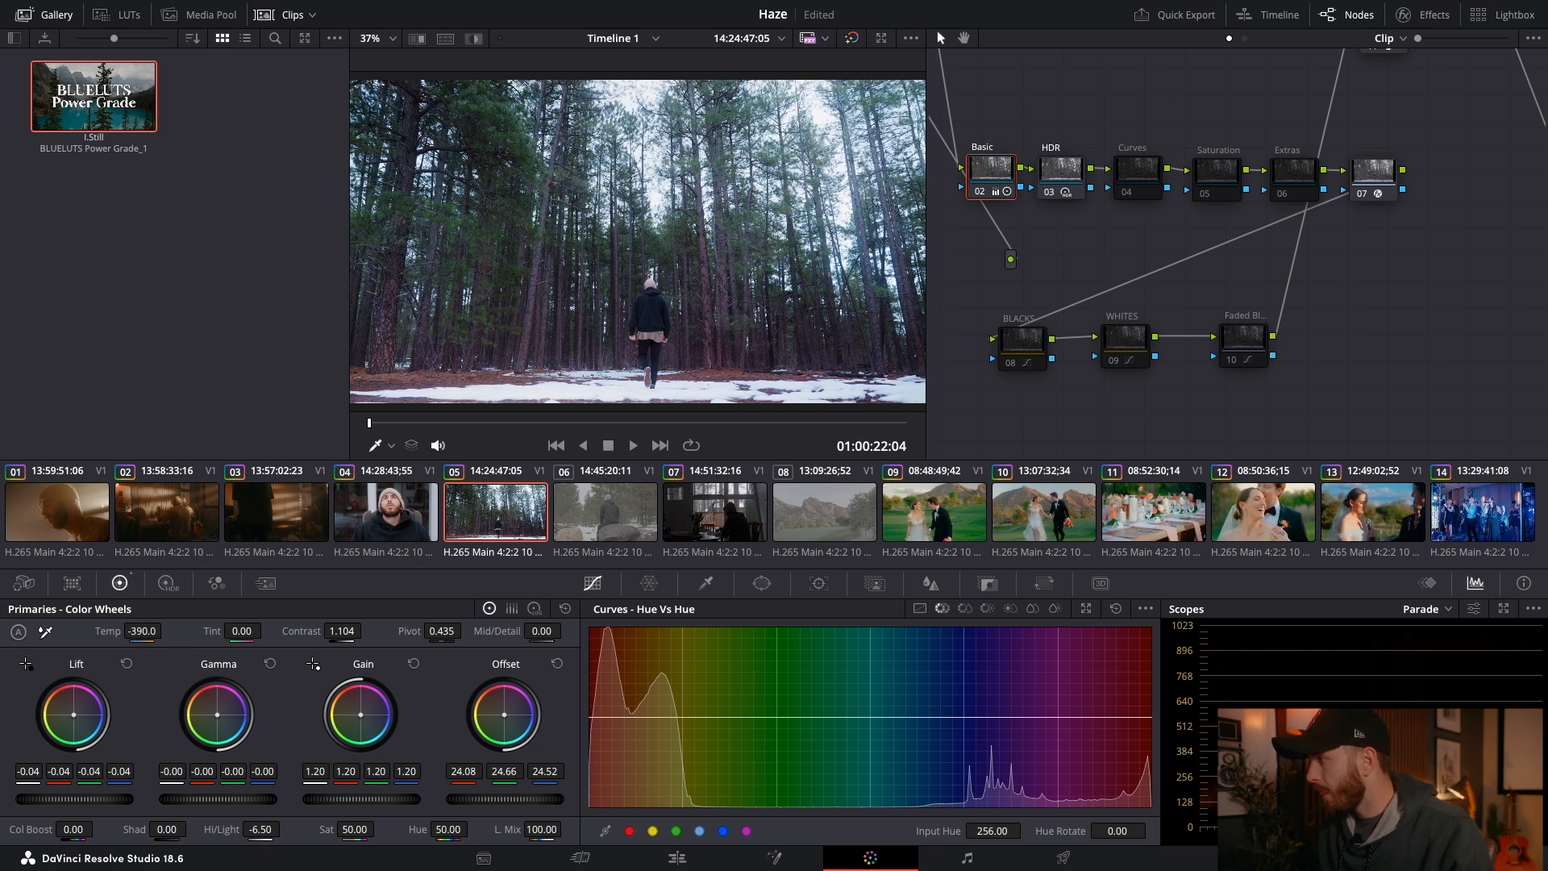
drag(218, 799, 211, 799)
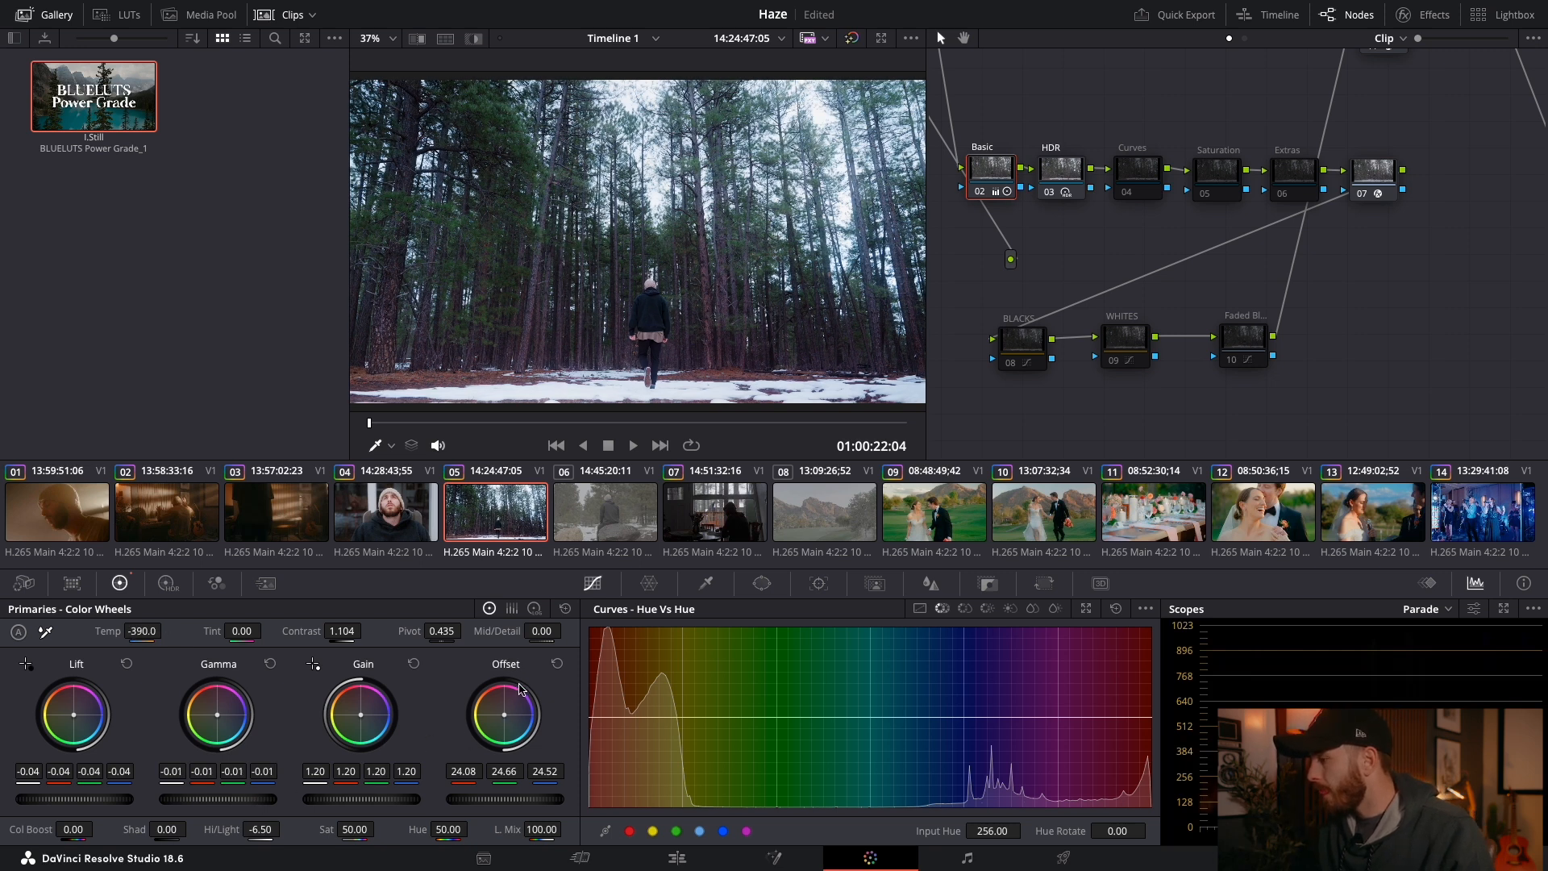
drag(544, 632, 528, 632)
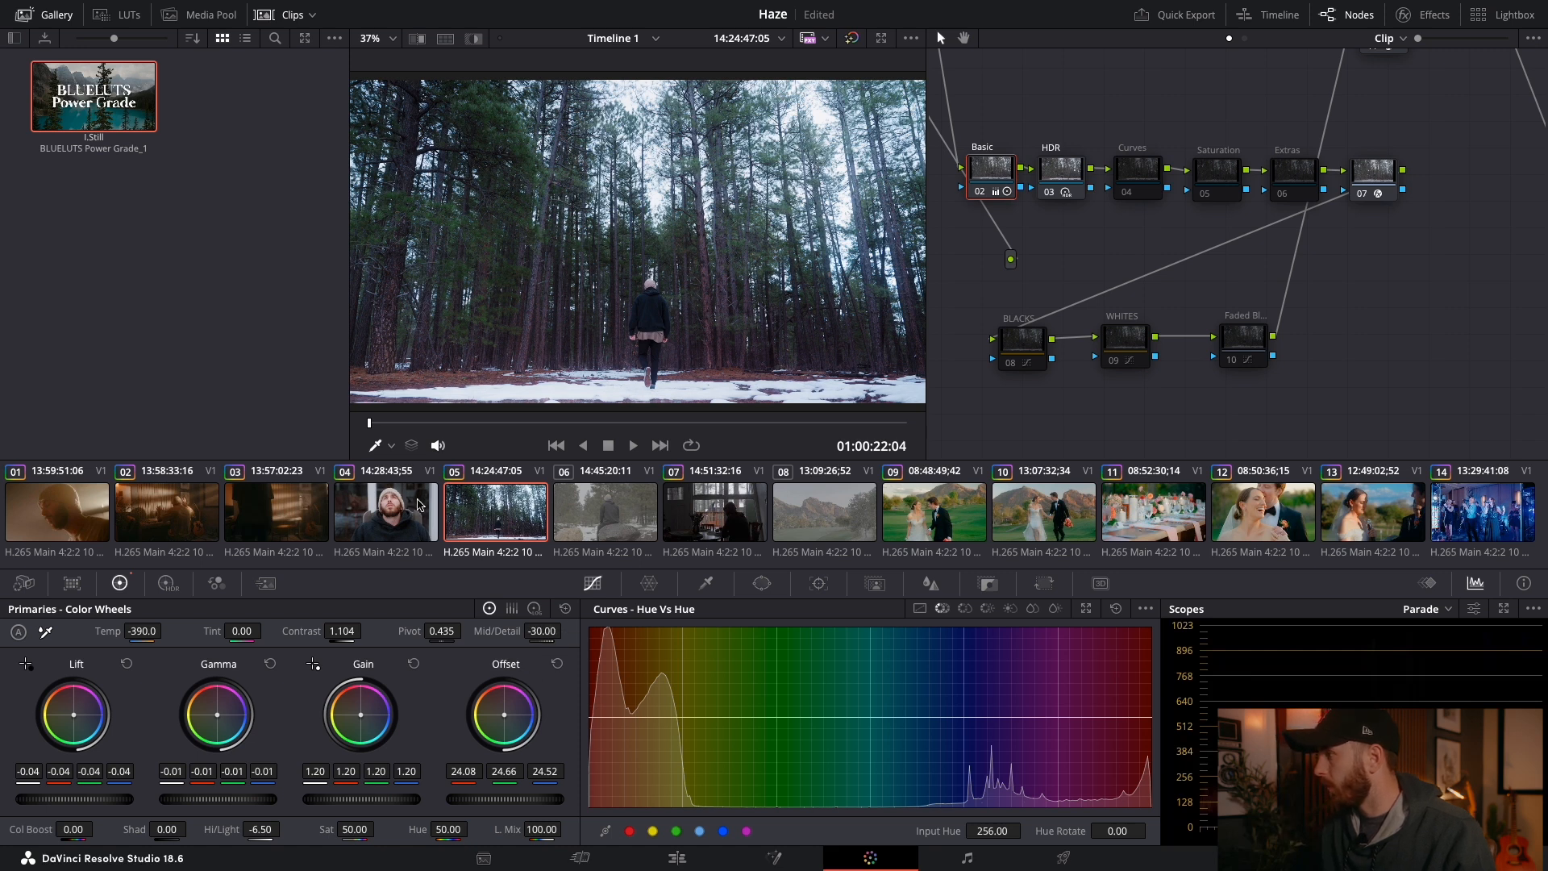
Step: Set Mid/Detail to -31 on clip 4's Basic node
click(421, 507)
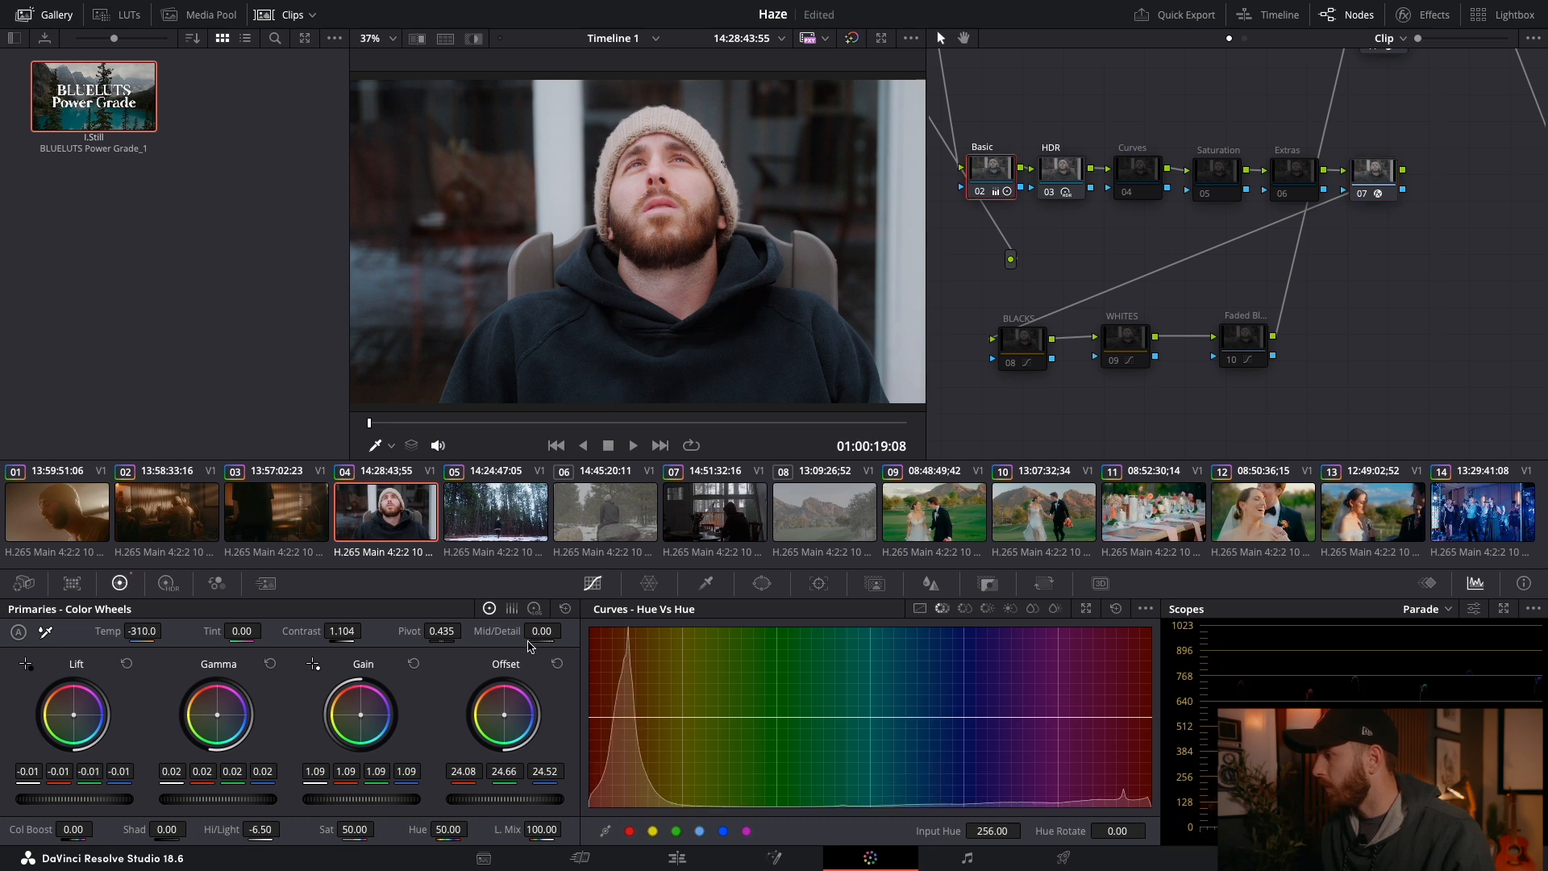
drag(541, 632, 532, 632)
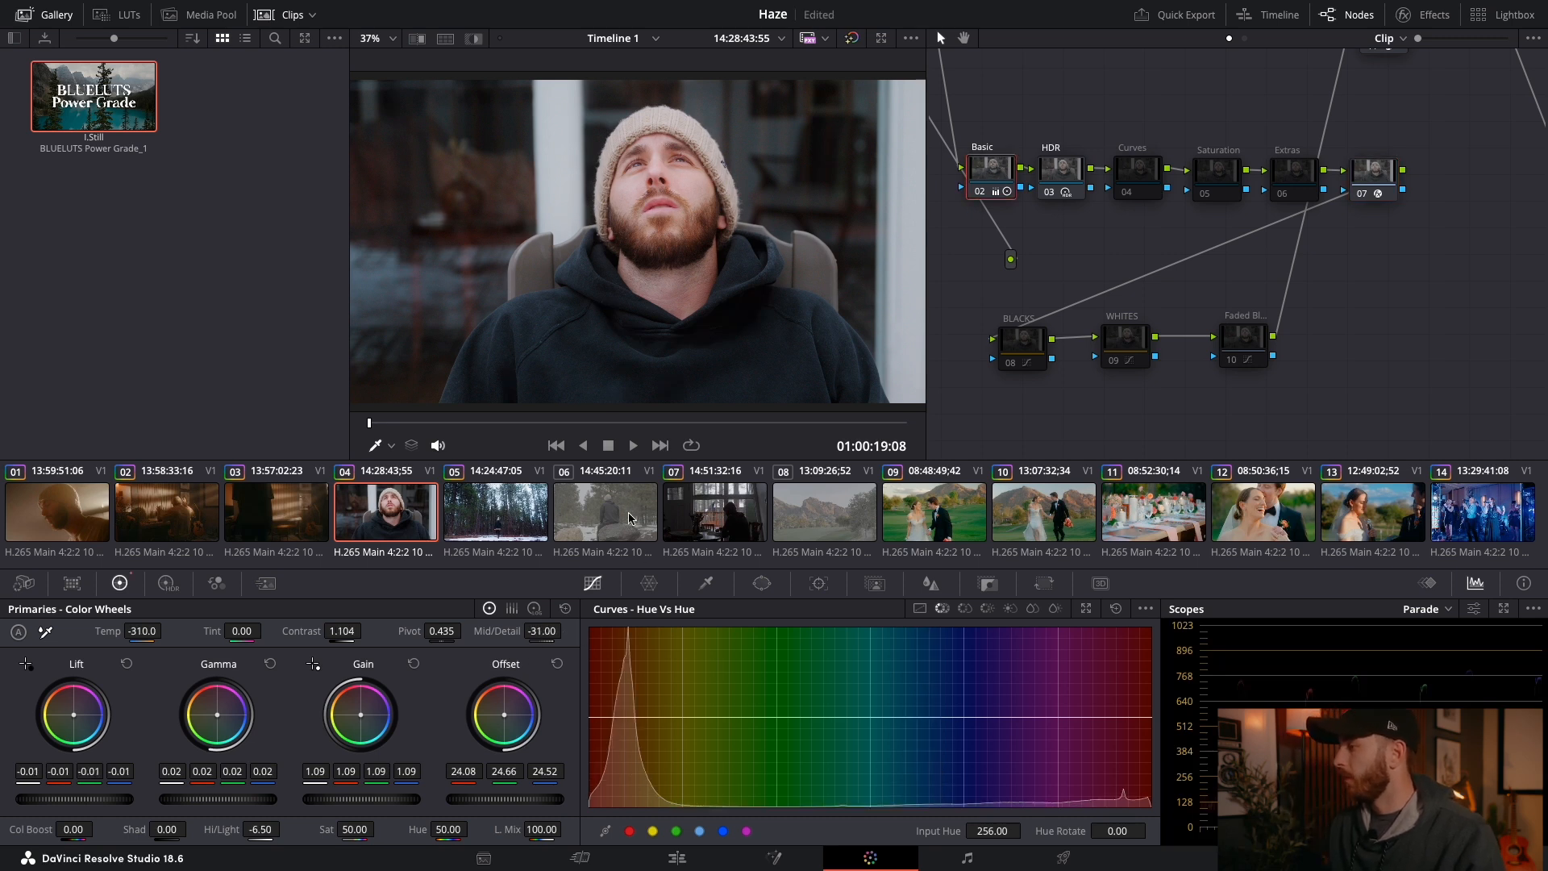
Step: Refine clip 5's Basic node to Saturation 67.40, Temp -310, Lift -0.05, Gamma 0.01 and Gain 1.12
key(Down)
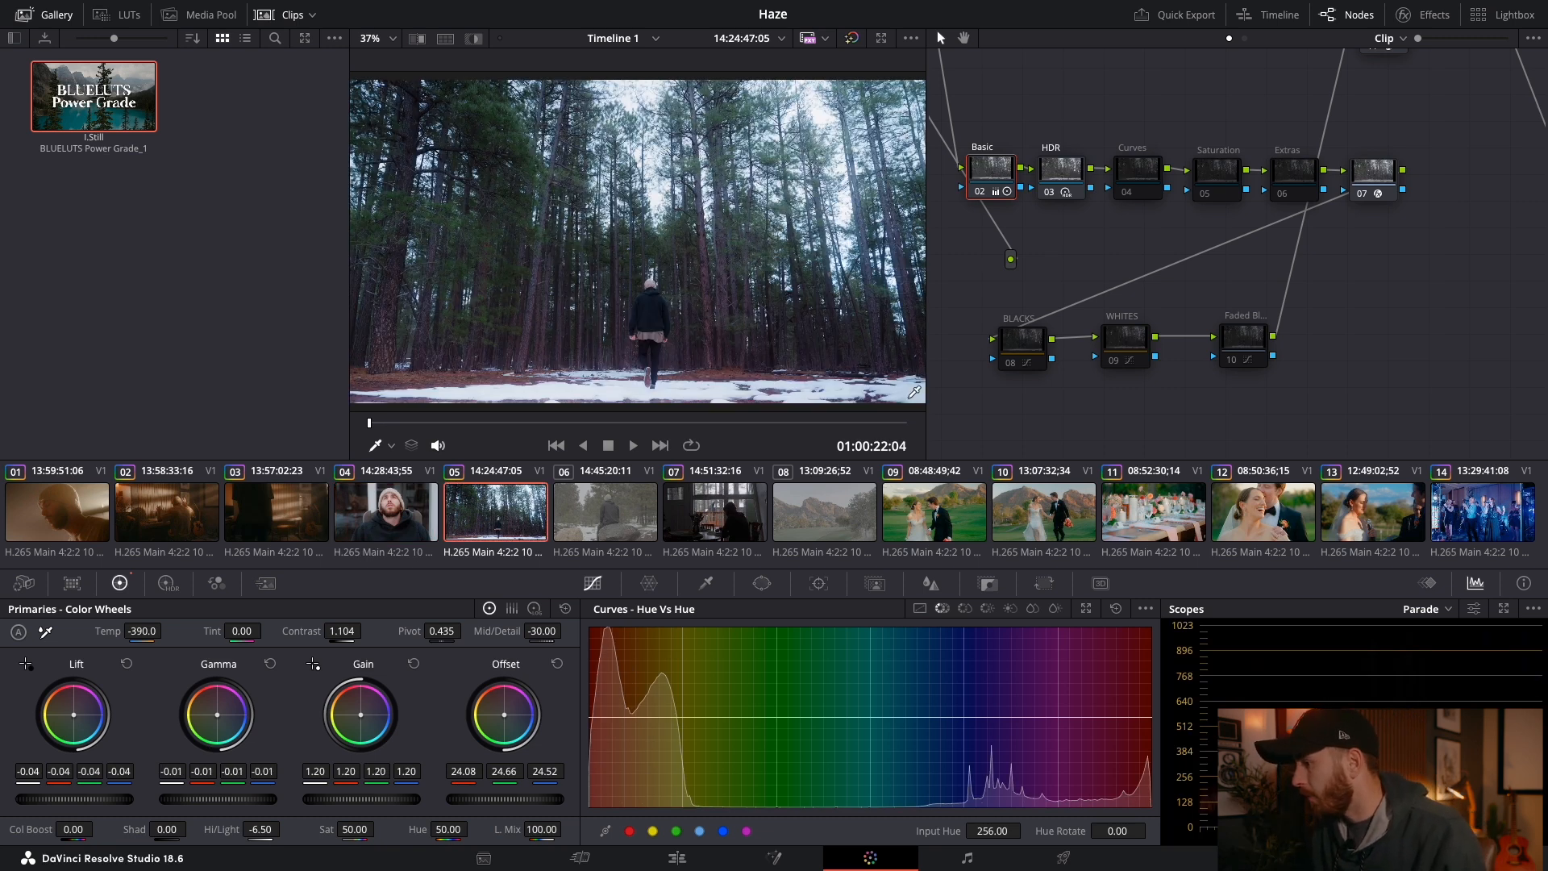
drag(355, 832, 375, 829)
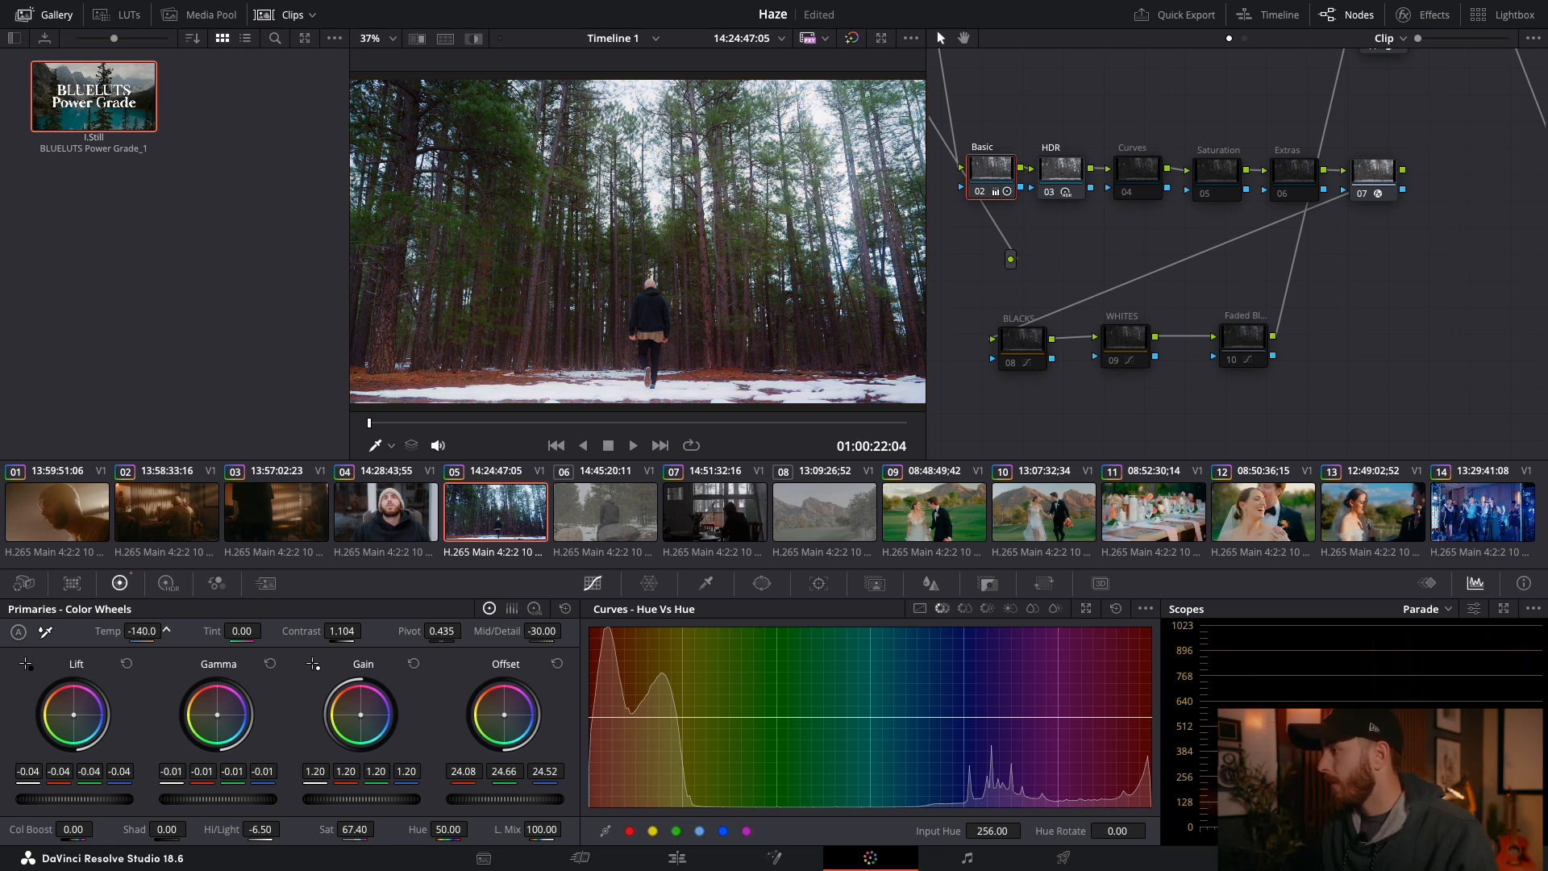
drag(143, 632, 135, 631)
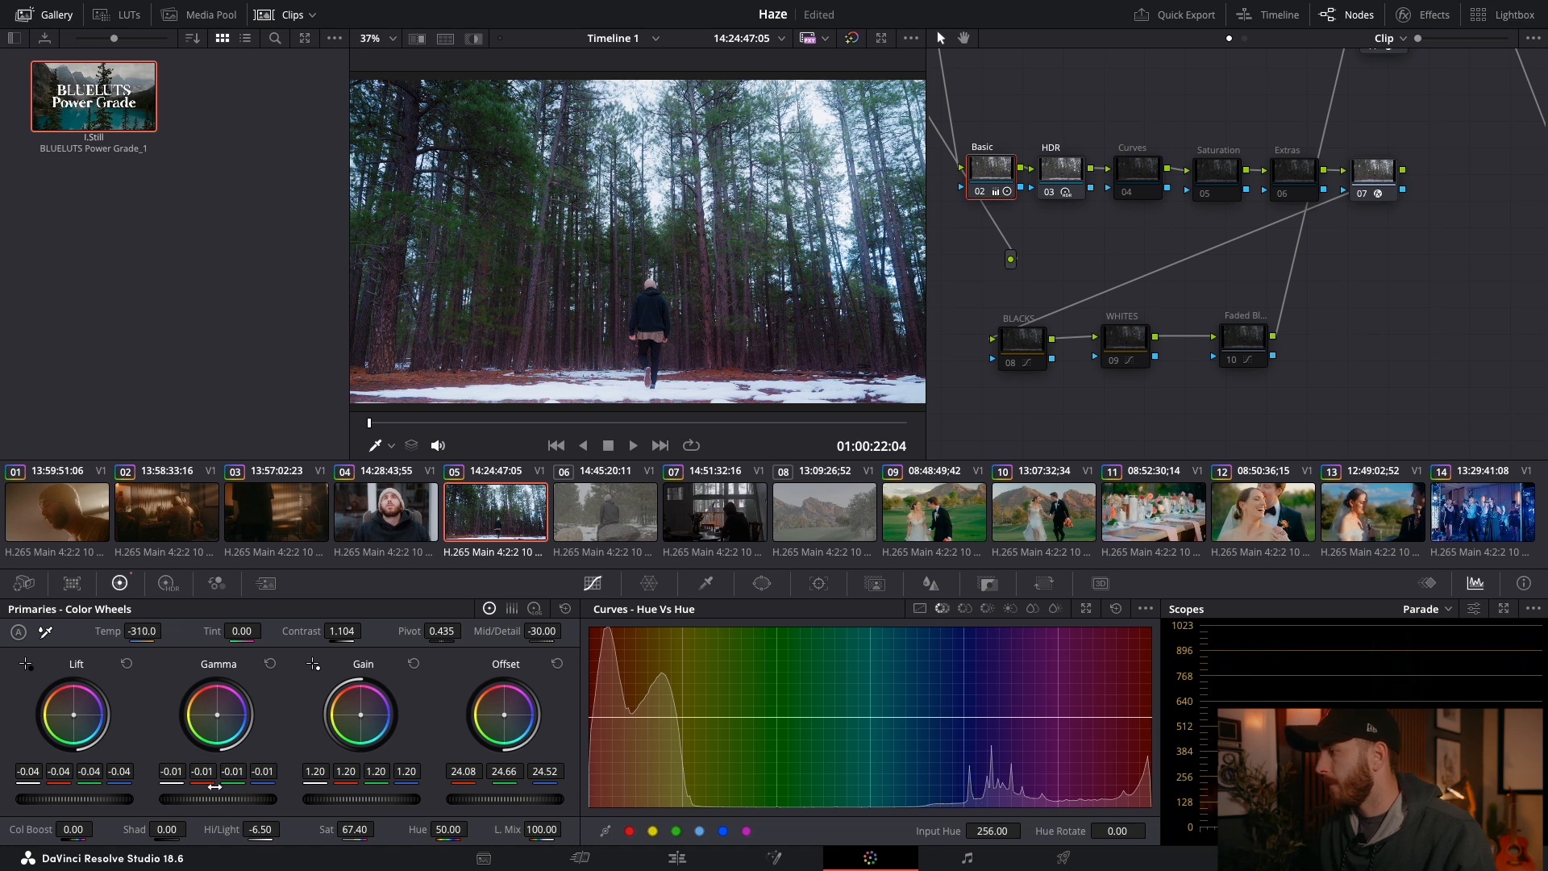
drag(215, 798, 208, 798)
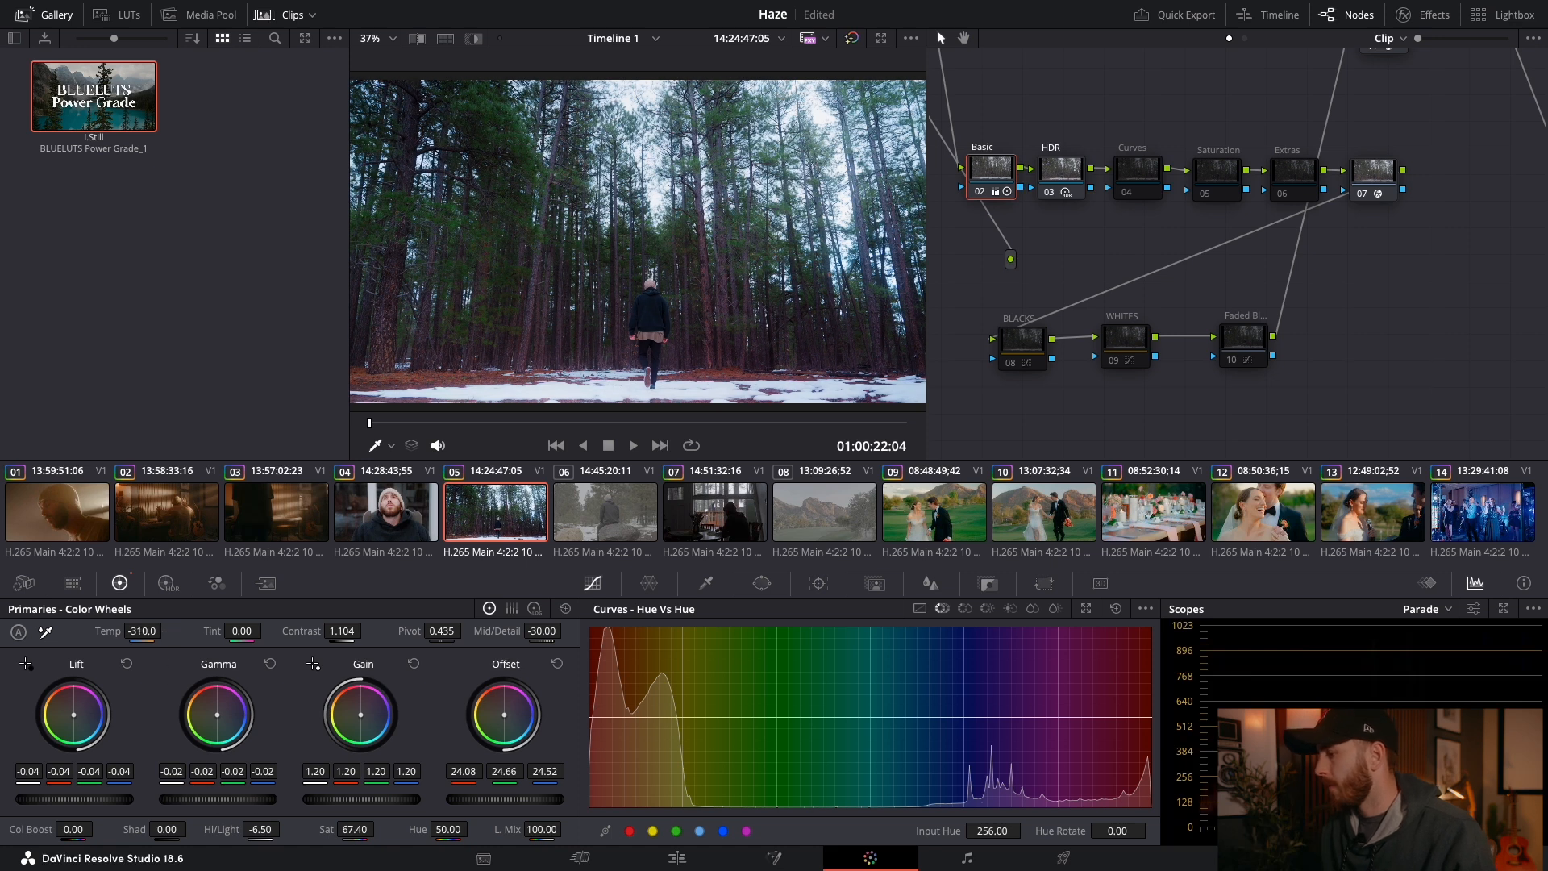
drag(387, 802, 370, 803)
drag(214, 799, 218, 799)
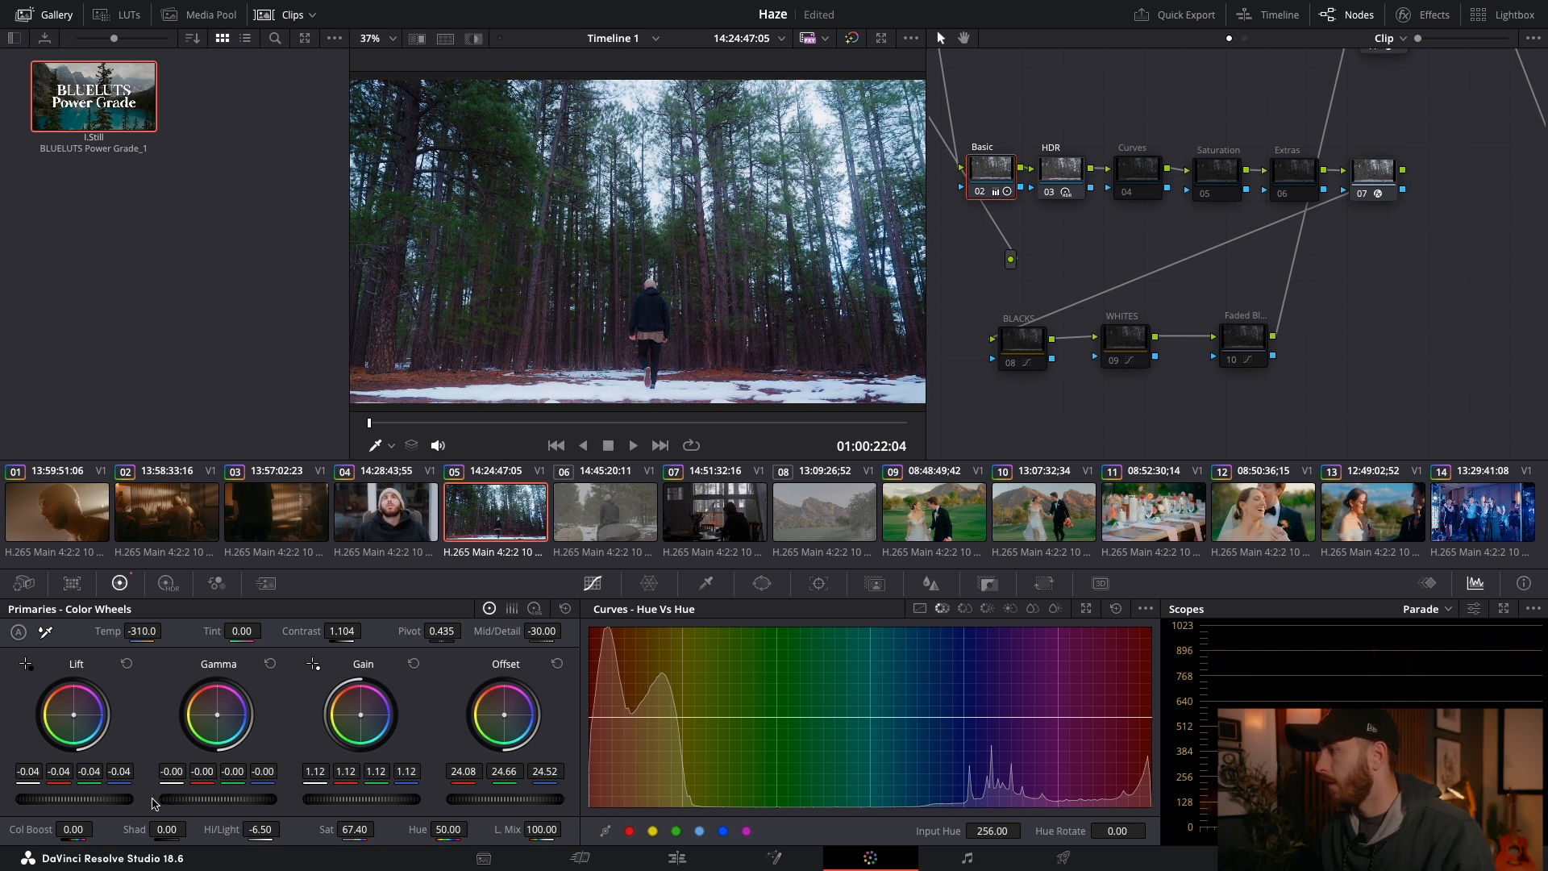
drag(118, 802, 189, 800)
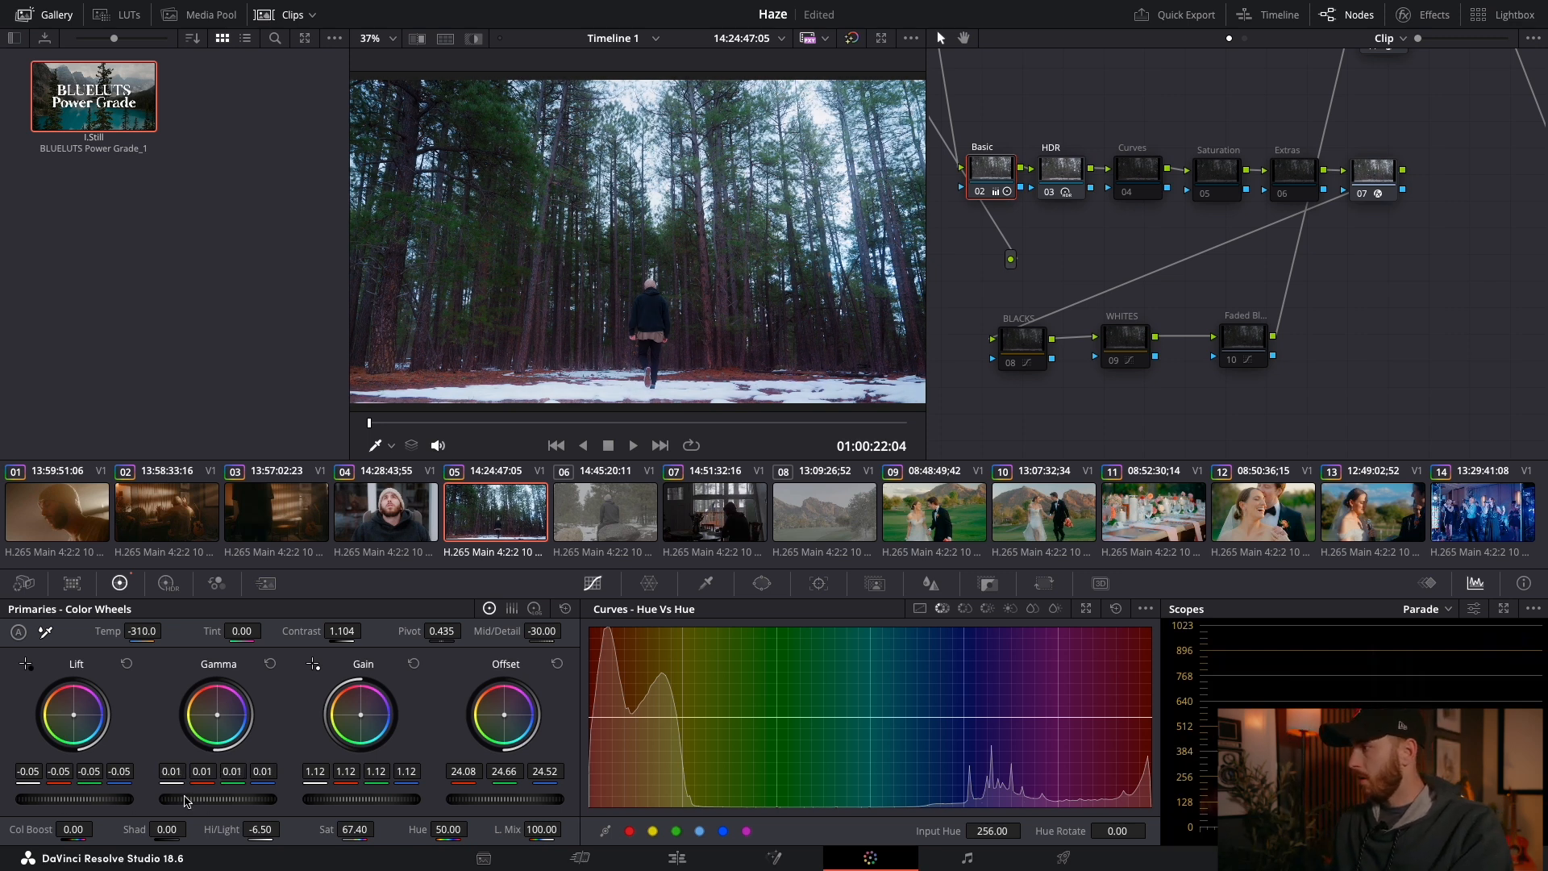
Step: Compare clip 5 with its grade bypassed and enabled, and check how it matches clip 4
key(shift+d)
key(shift+d)
key(shift+d)
key(shift+d)
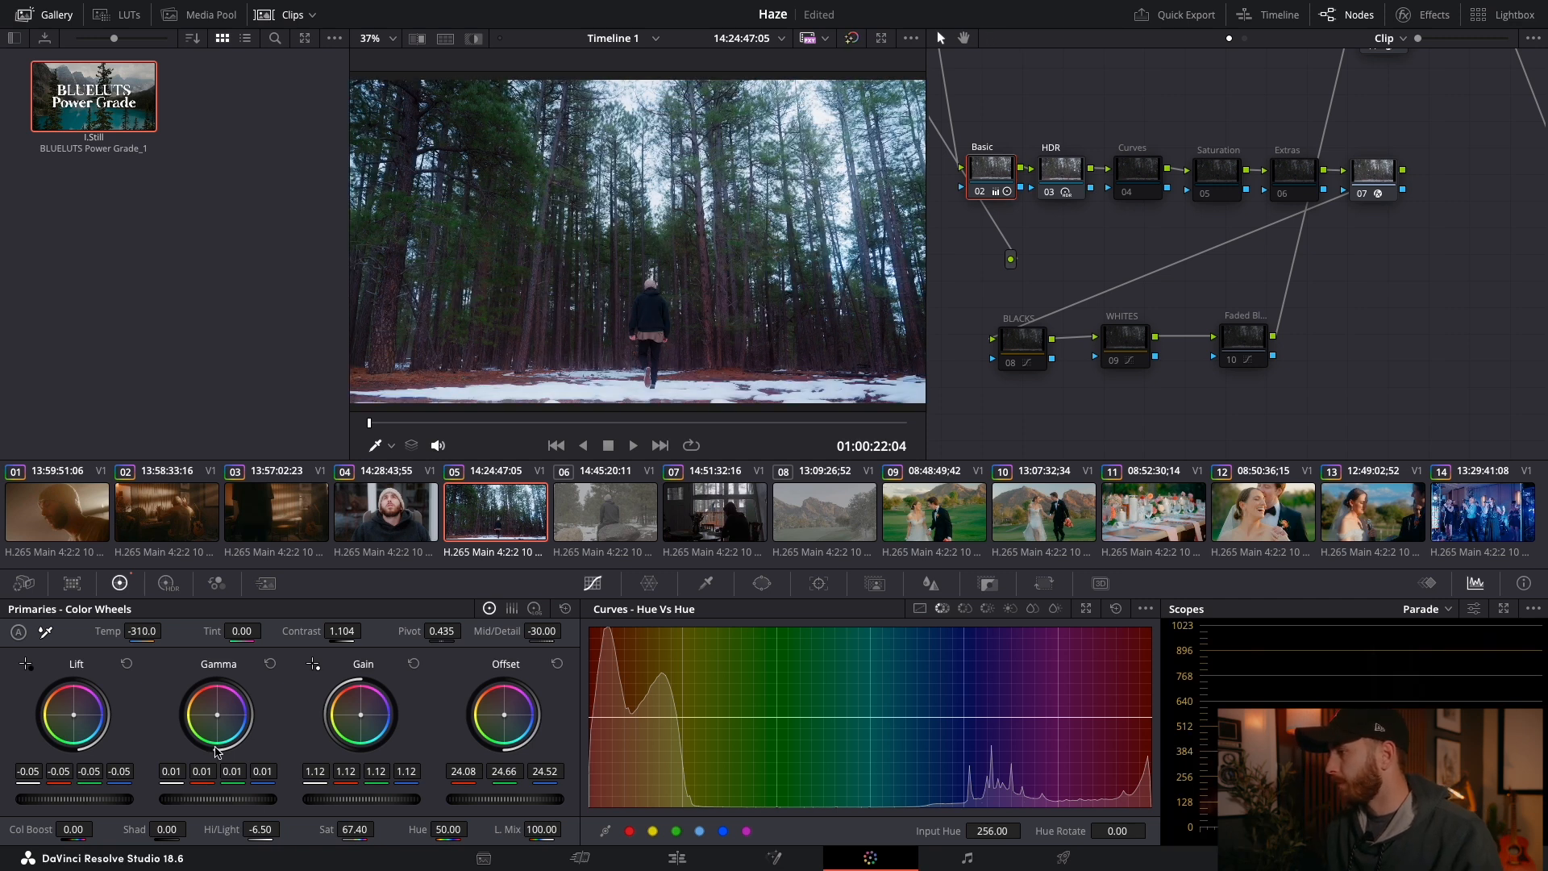
click(407, 519)
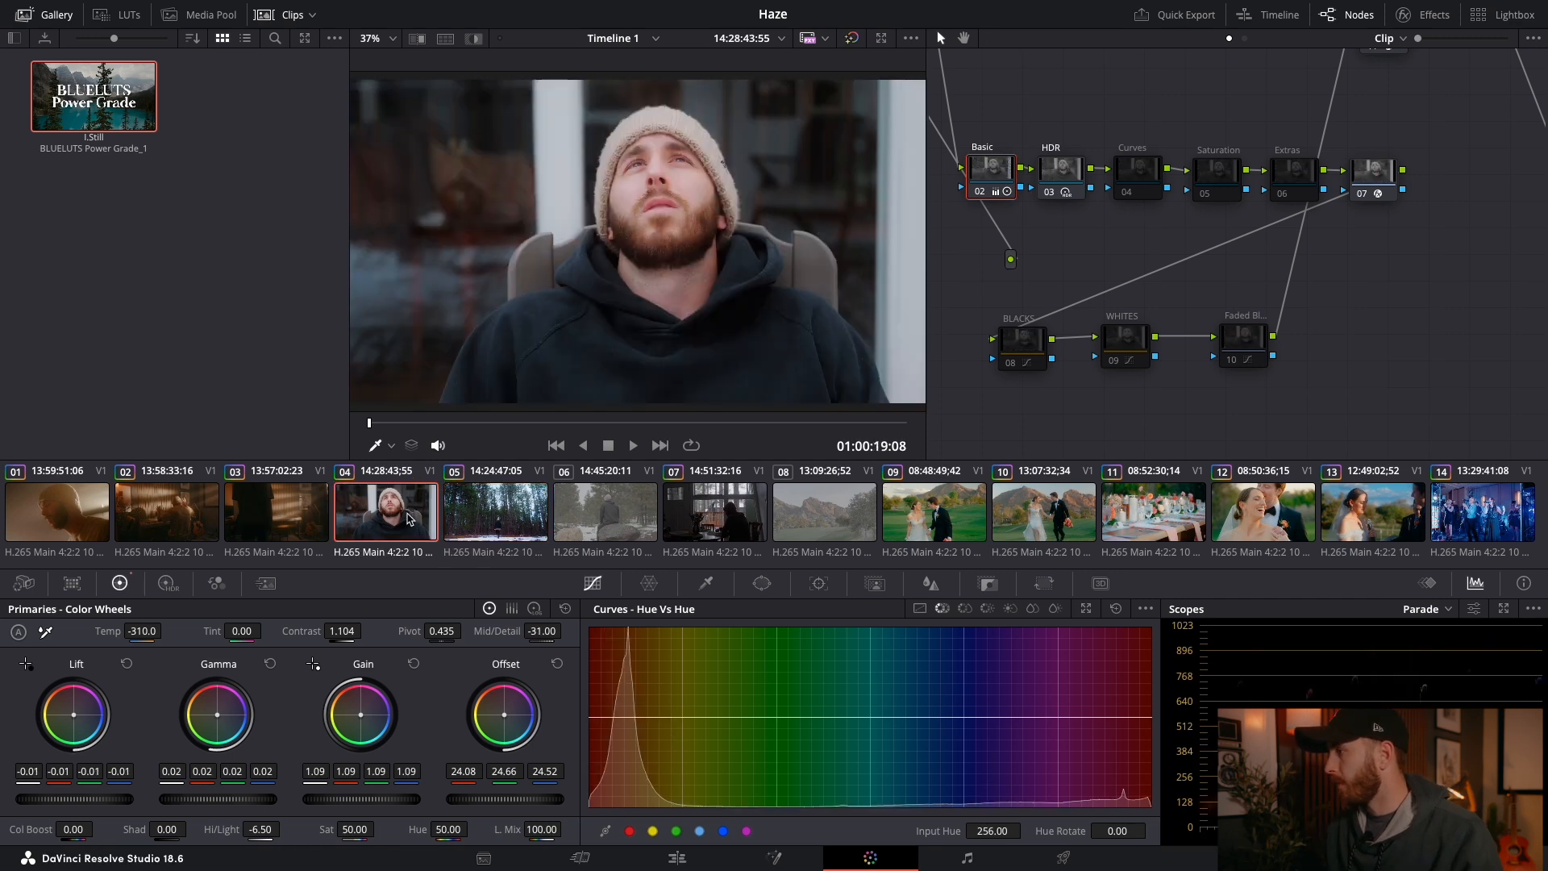
key(Down)
click(412, 517)
click(488, 514)
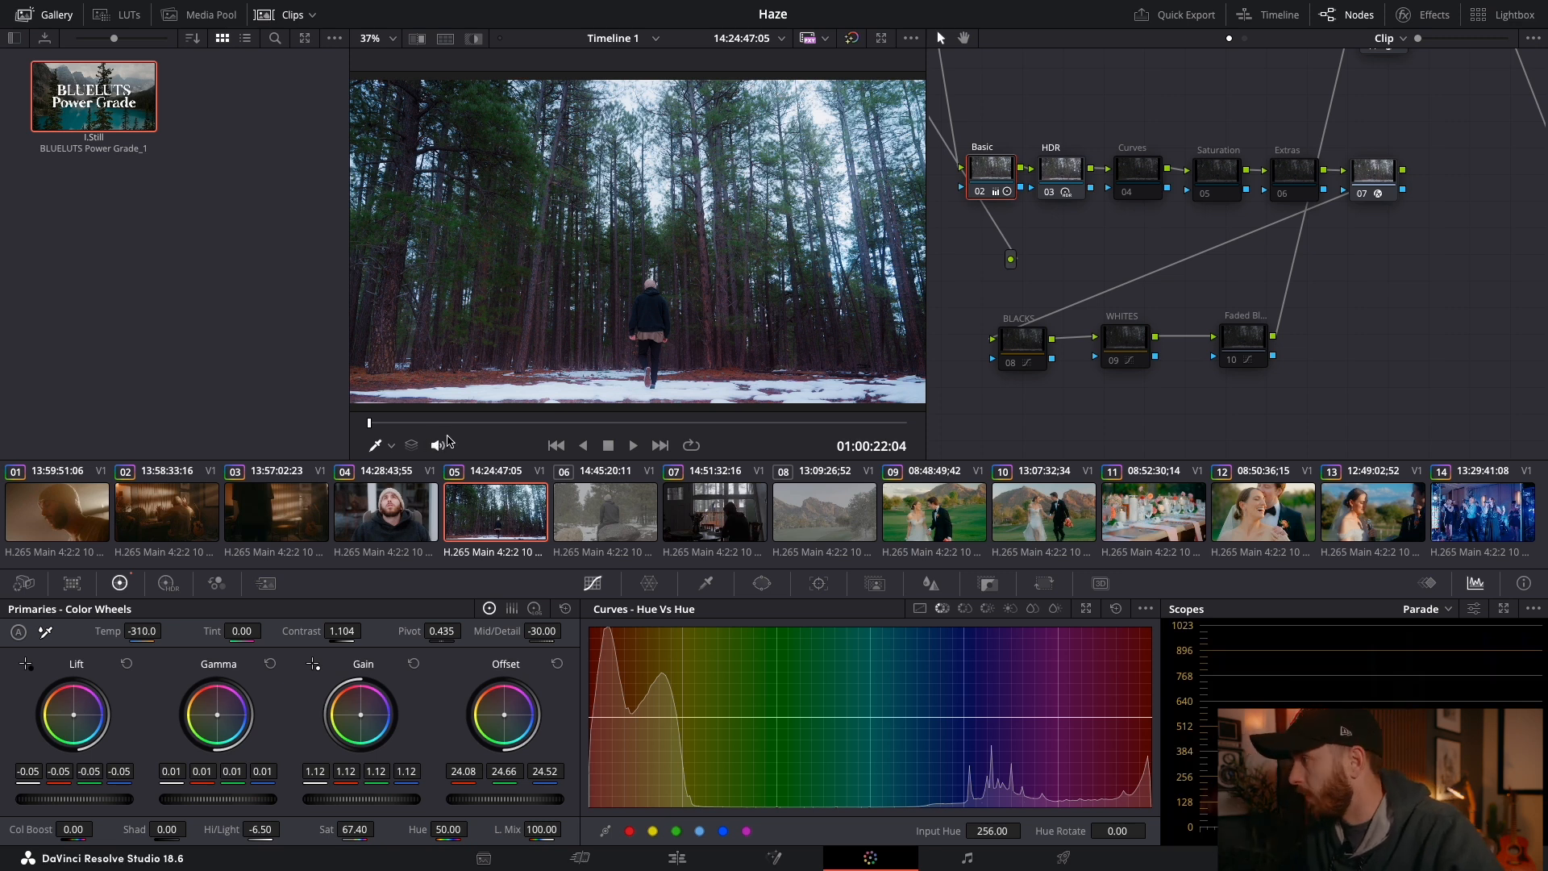
Step: Toggle clip 5's grade off and on again, and play back the graded clip
key(shift+d)
key(shift+d)
key(shift+d)
key(shift+d)
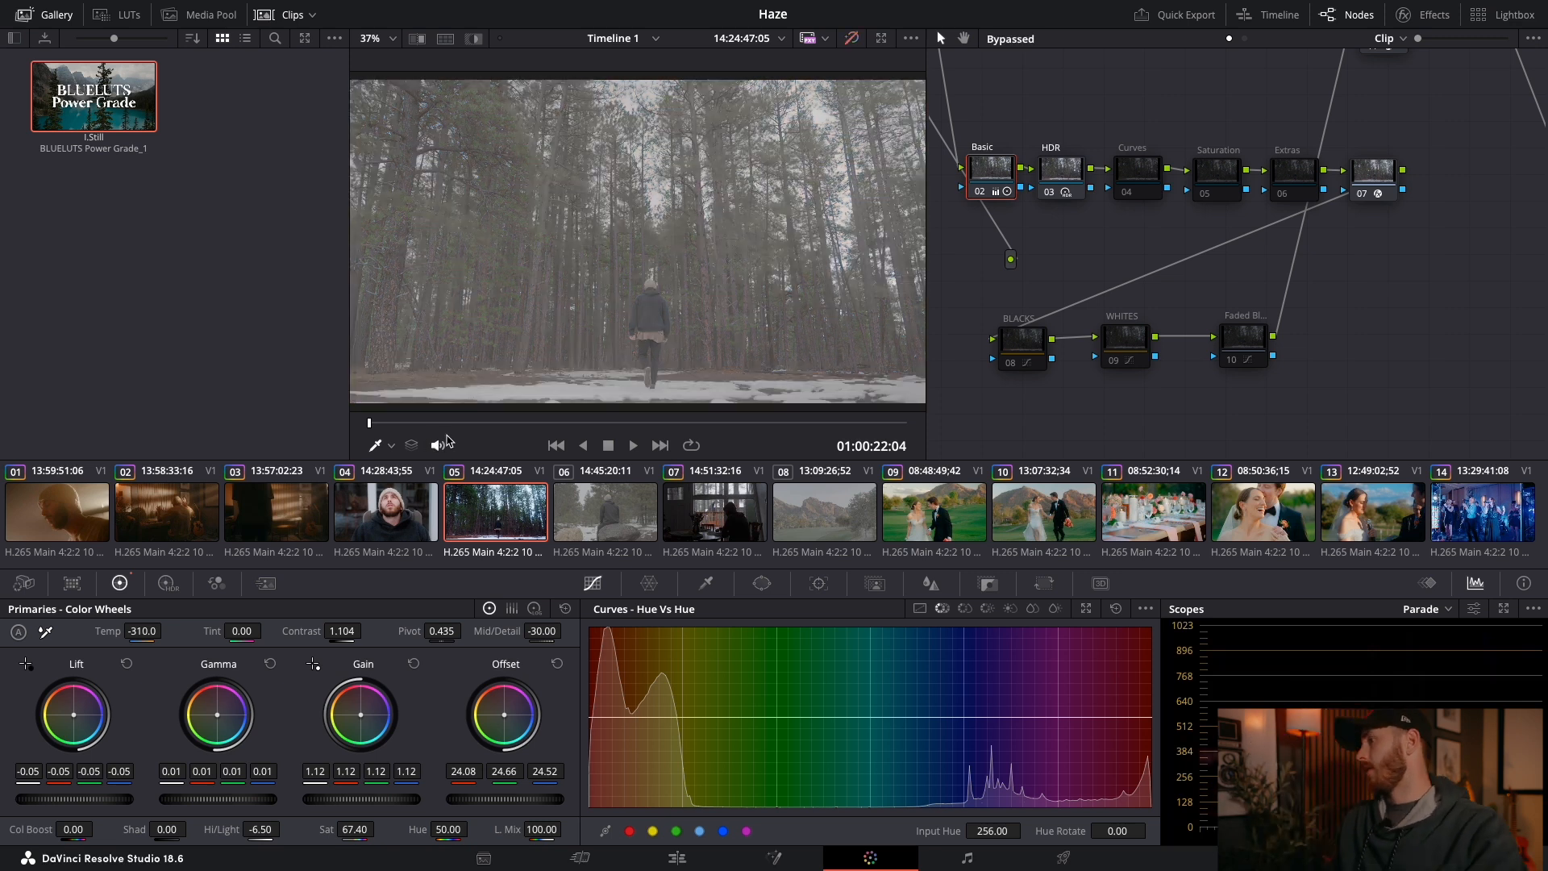
click(633, 447)
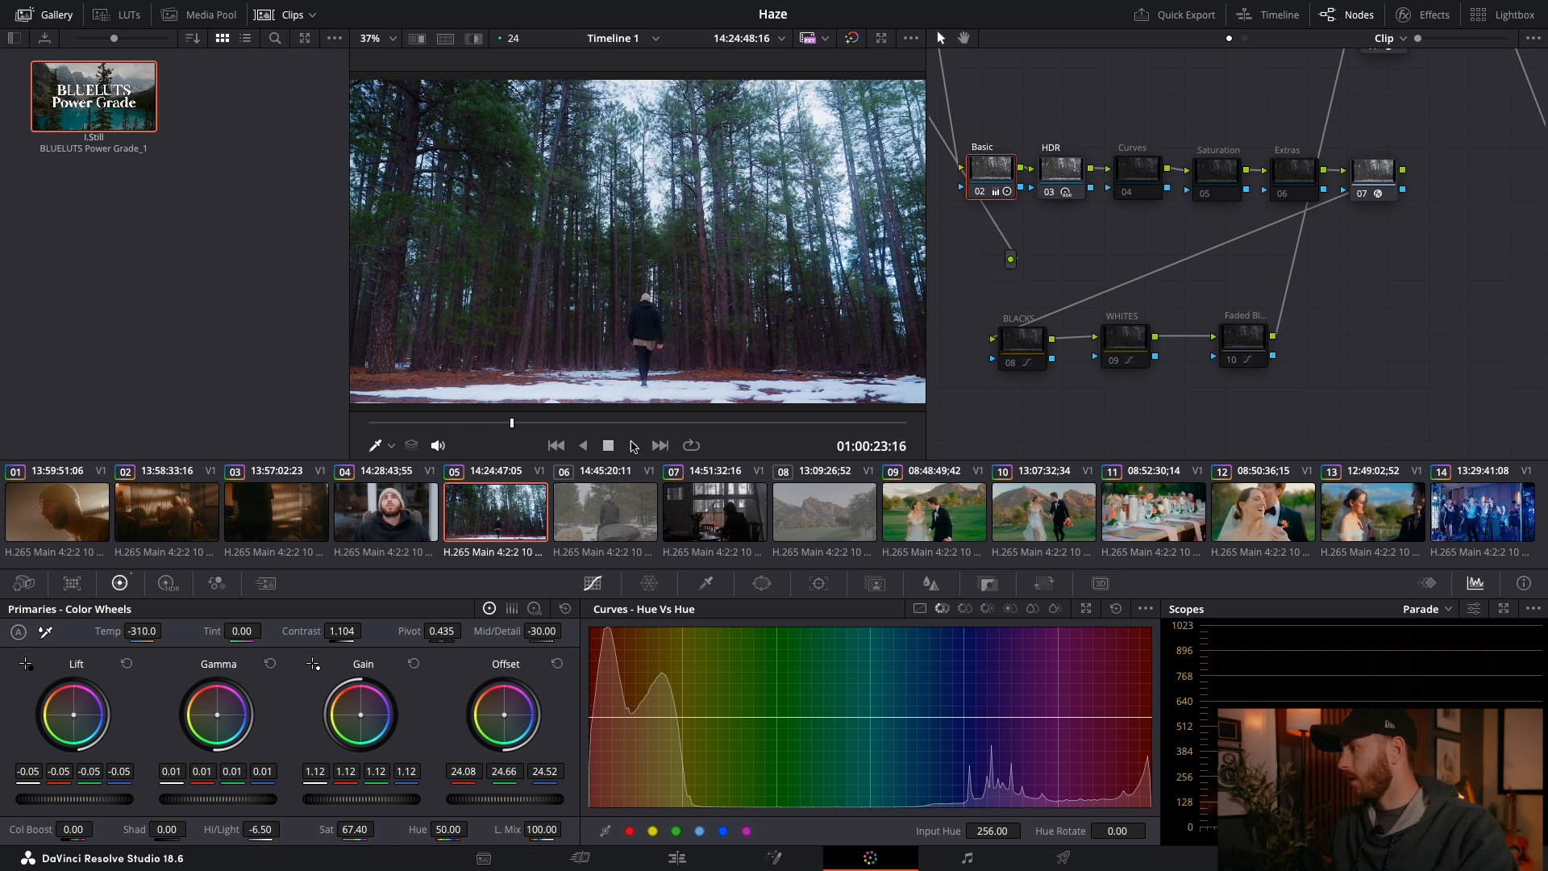
click(607, 447)
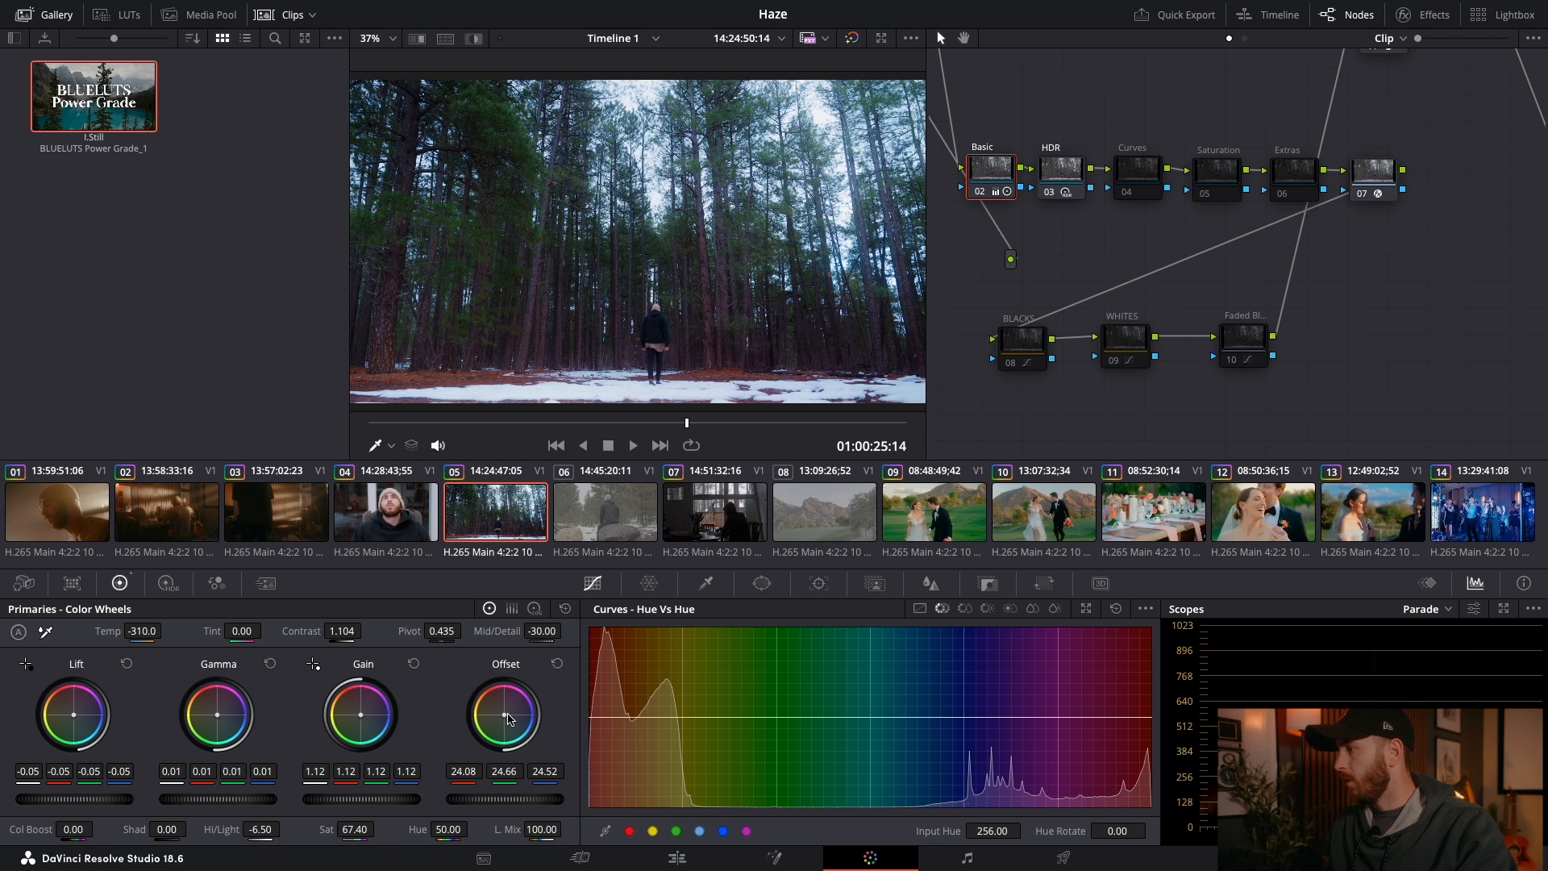
Step: Set clip 5's Basic node Offset to 24.38, 24.43, 23.84 and Saturation to 58, checking the look in playback
drag(503, 714, 505, 715)
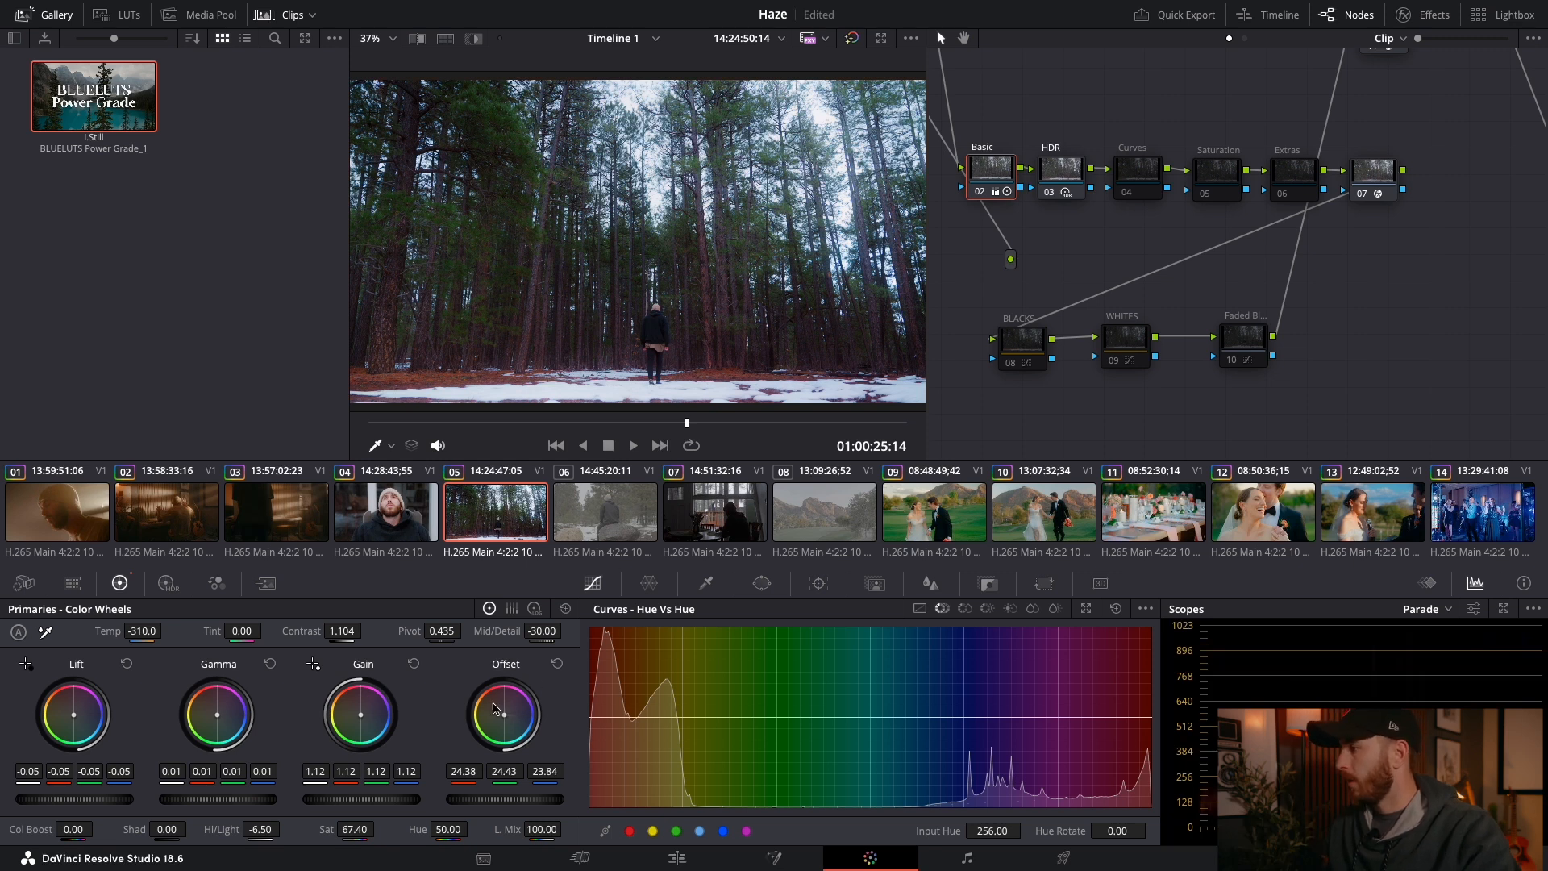
drag(657, 430, 487, 450)
key(space)
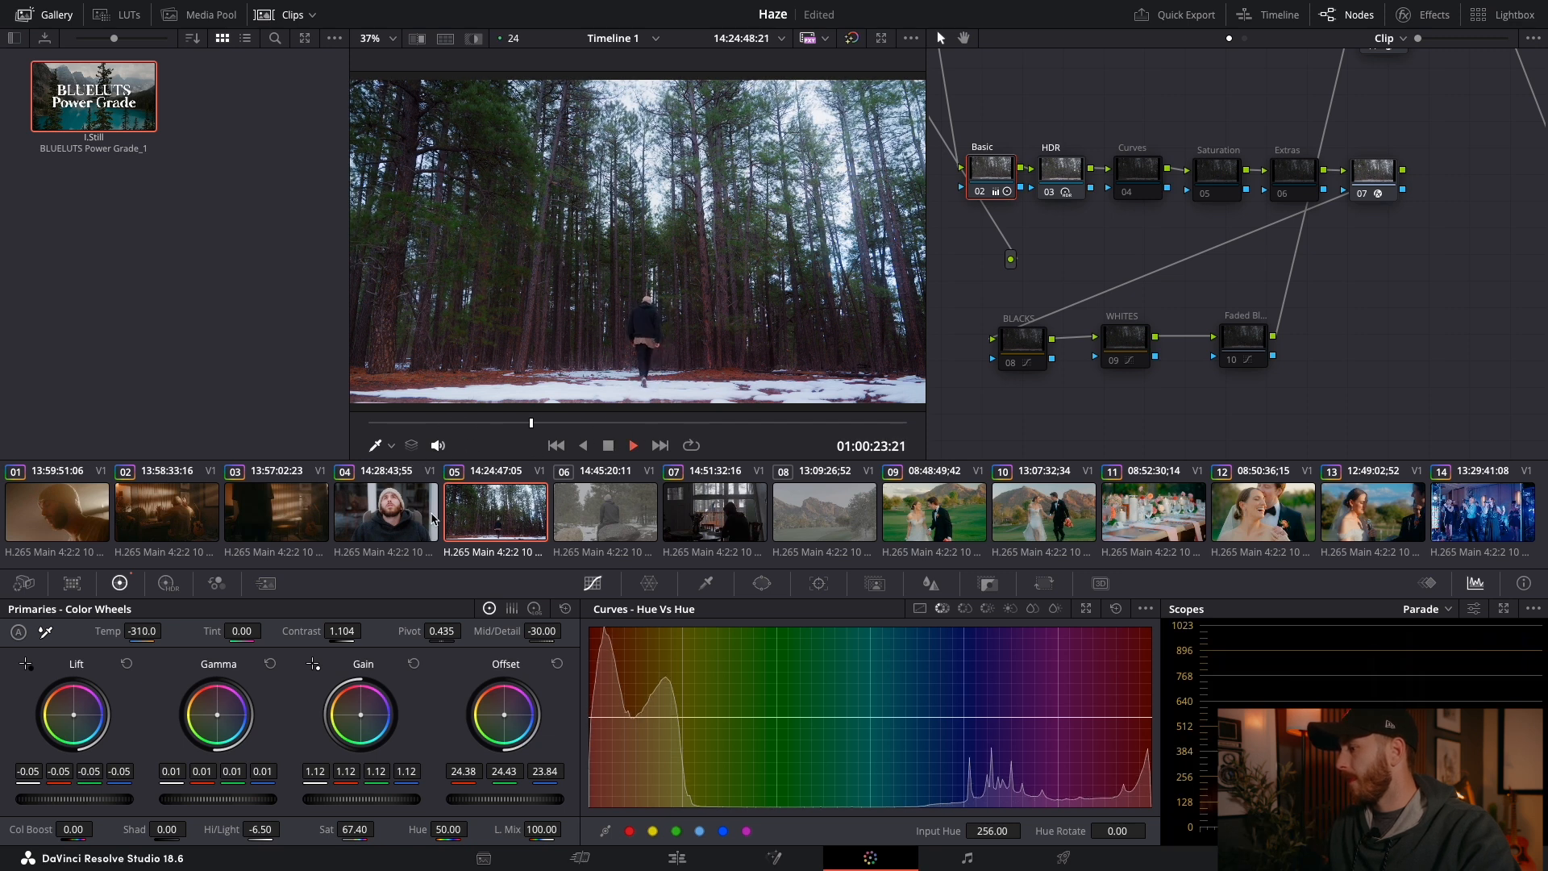
key(space)
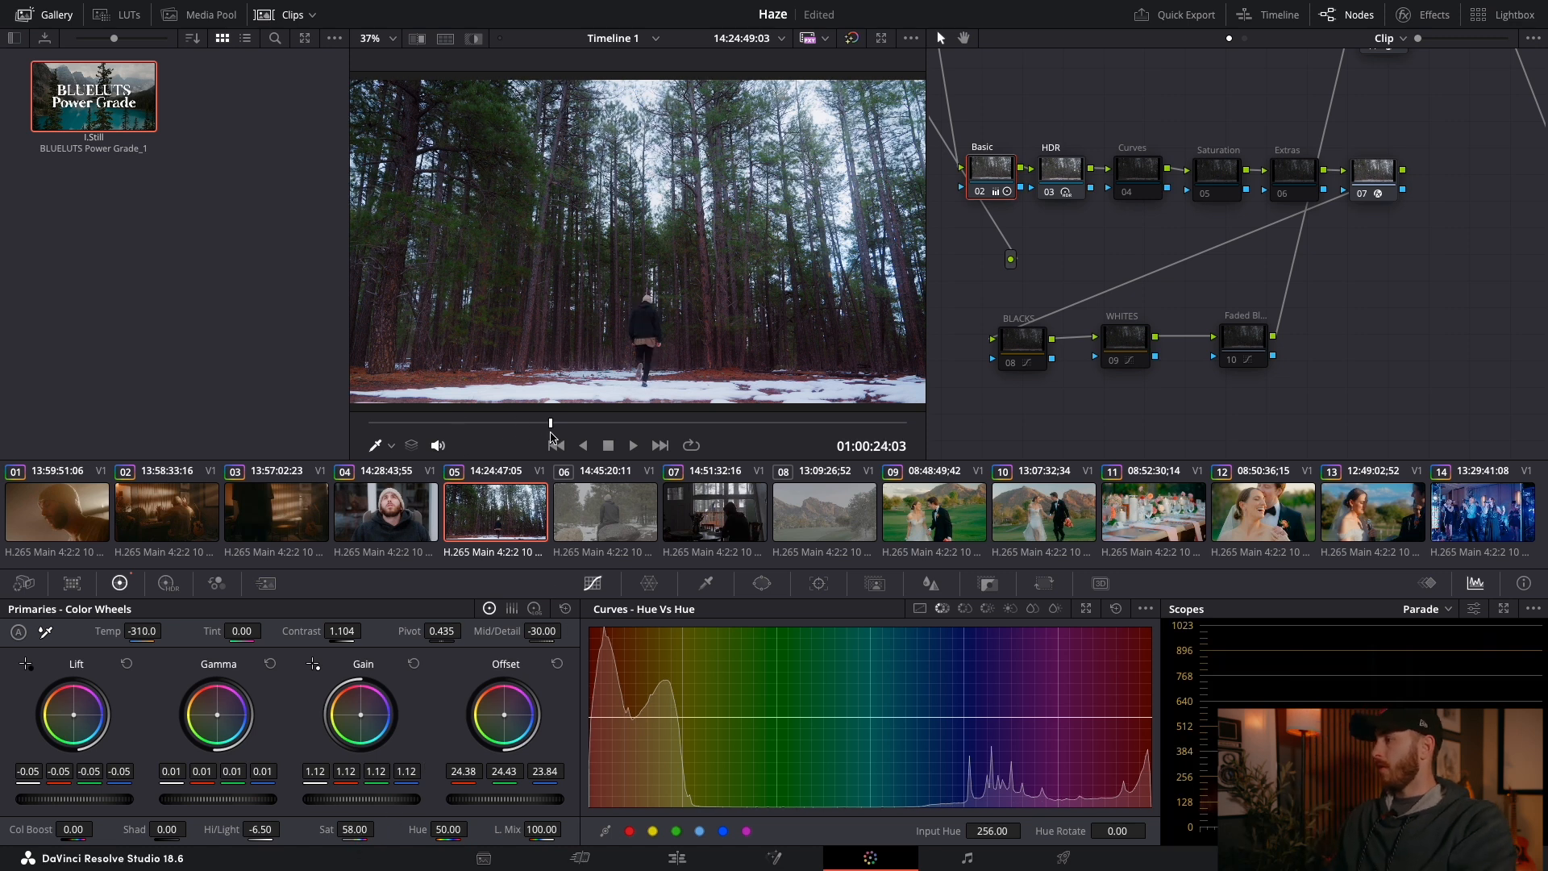
key(space)
key(space)
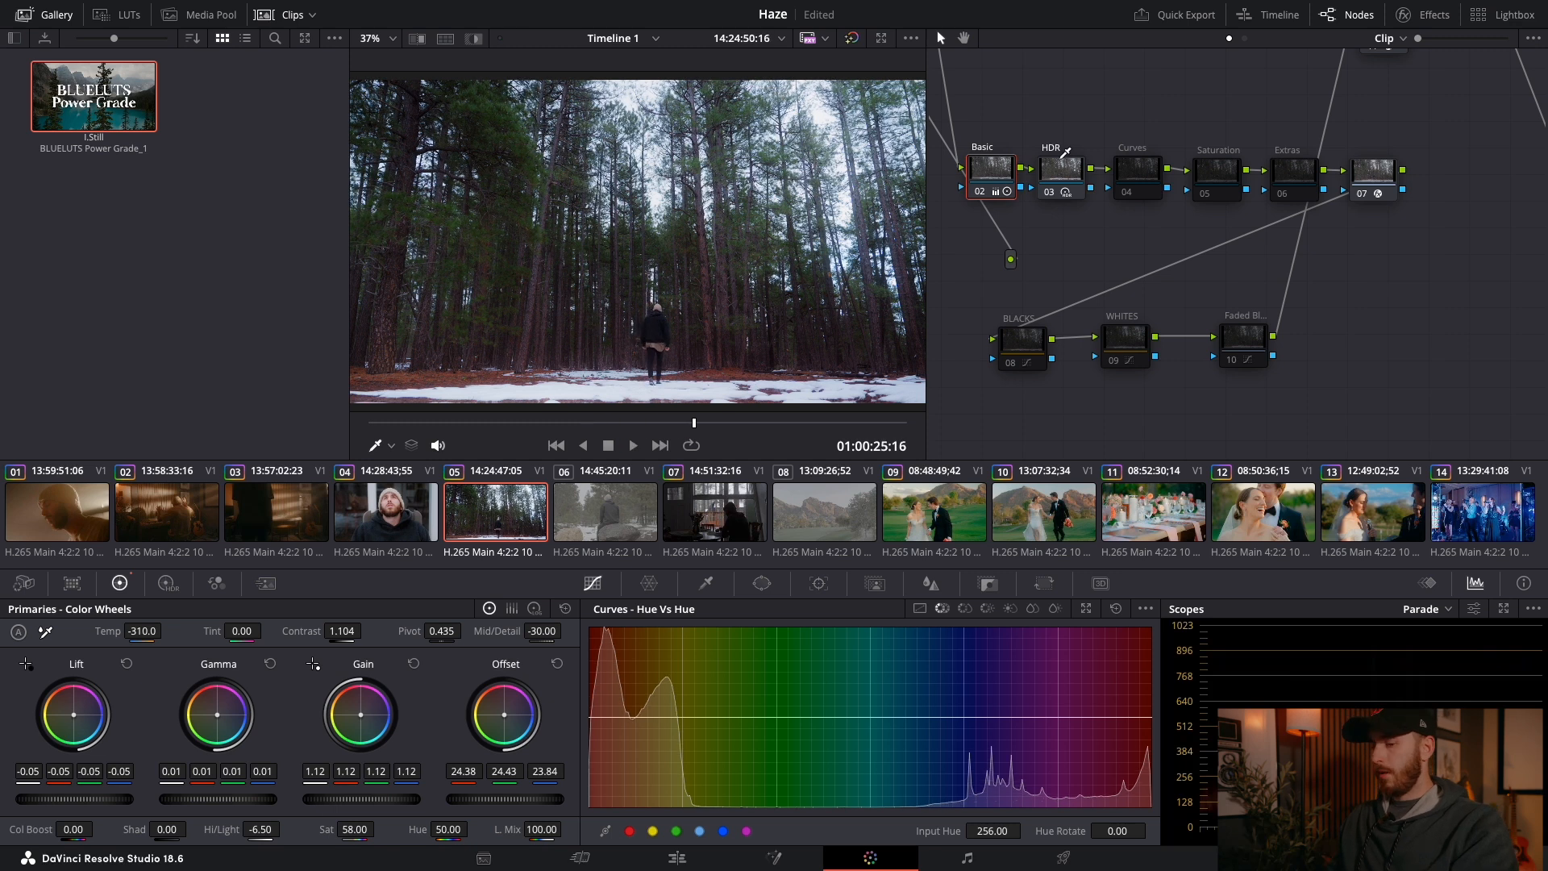
Step: Compare clip 5's image before and after the grade at 01:00:25:16
key(shift+d)
key(shift+d)
key(shift+d)
key(shift+d)
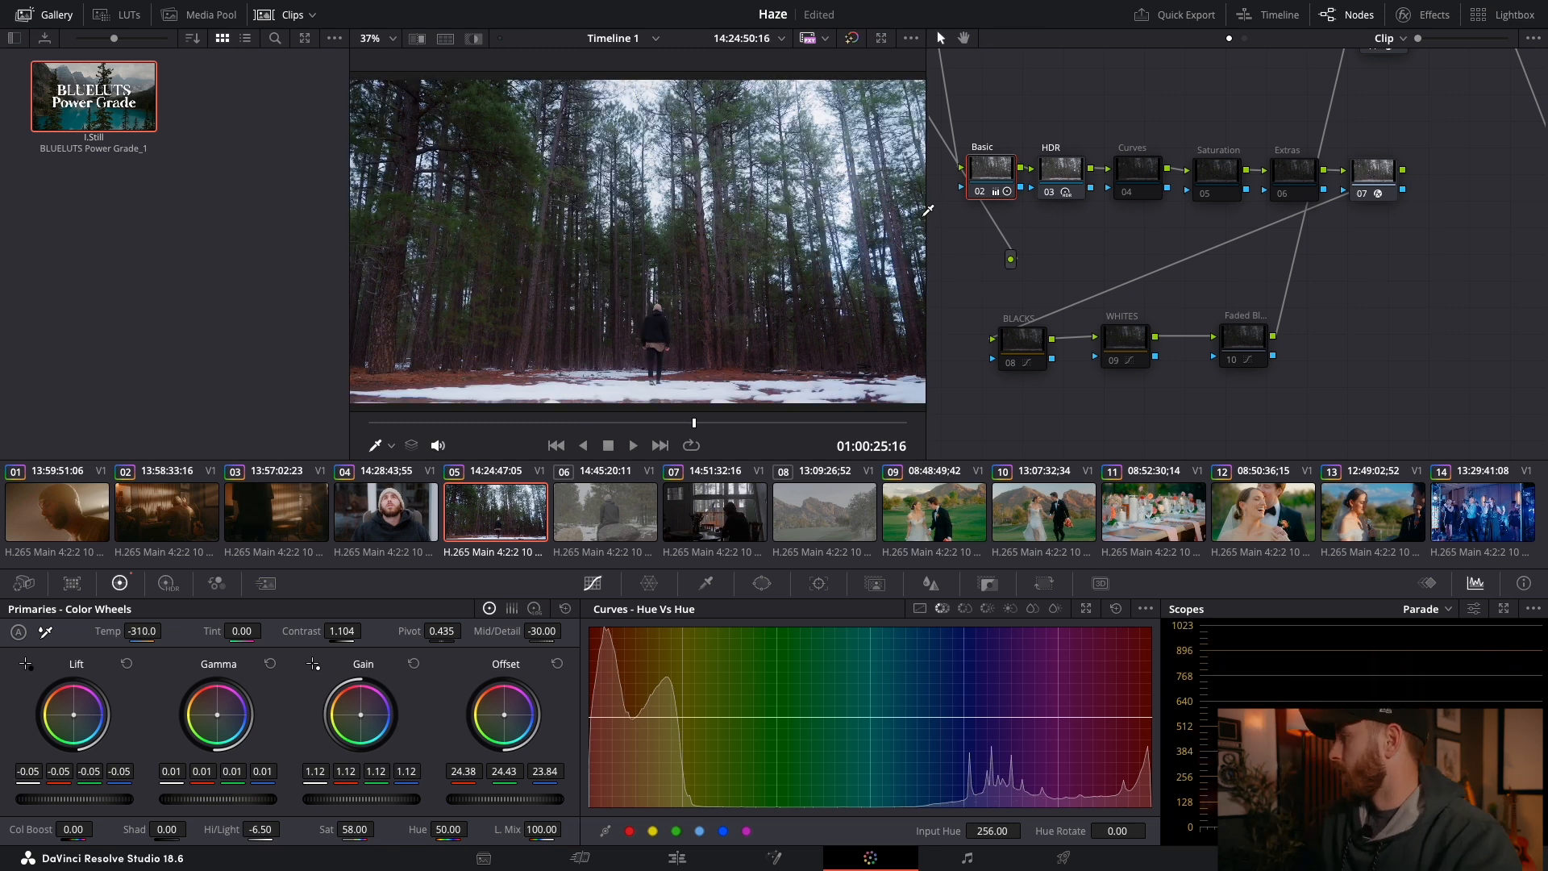
Step: Replace CB_Amaria on clip 5's LUT node with another LUT from the BLUELUTS - Davinci Resolve set
scroll(1214, 209, up, 3)
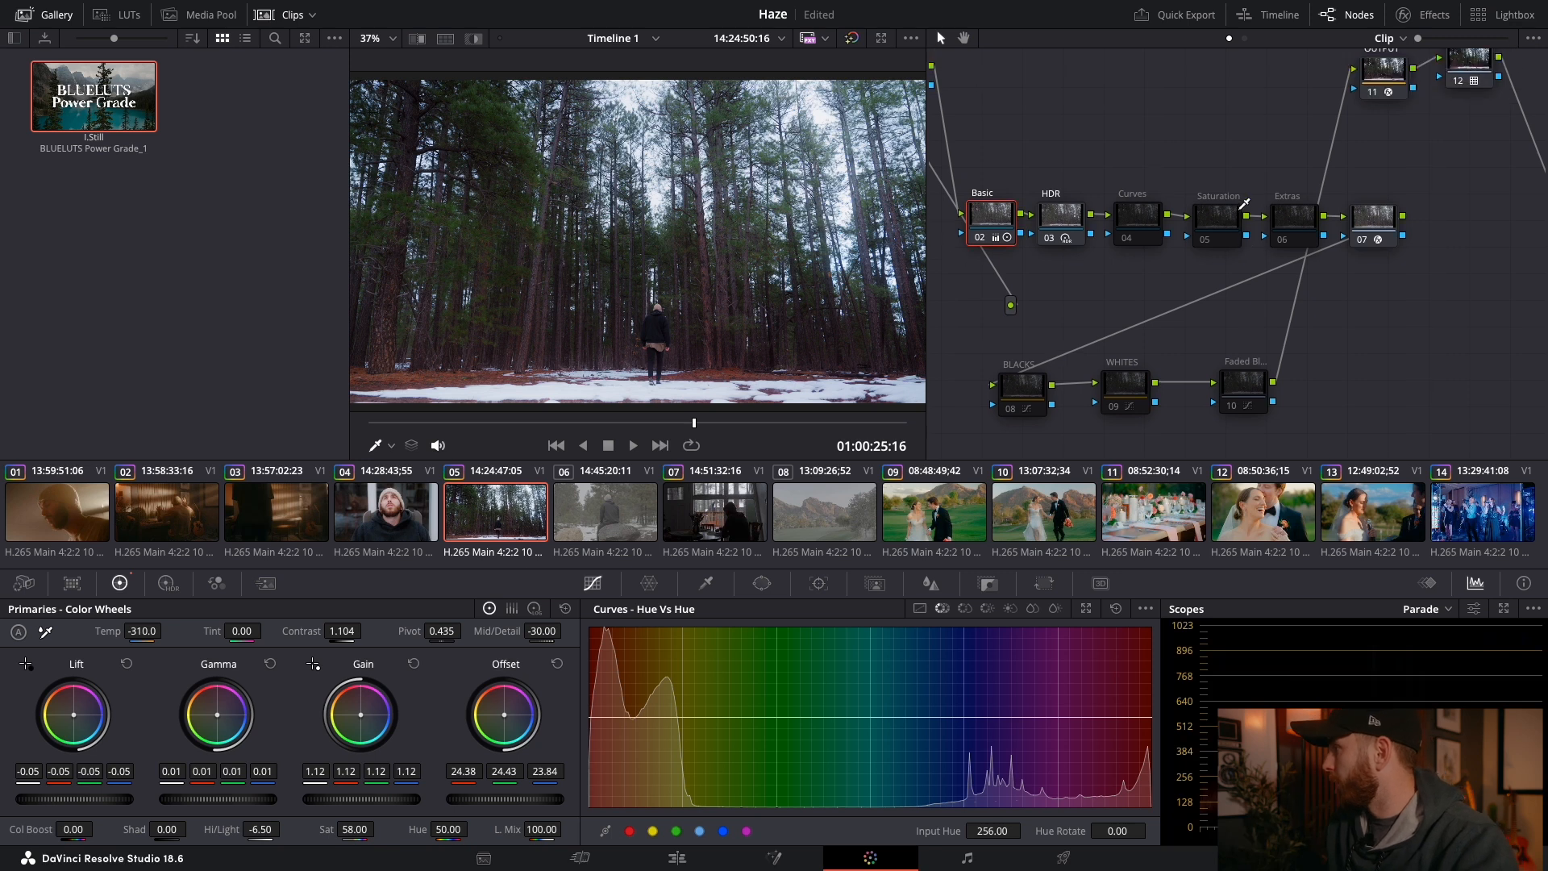
click(1449, 85)
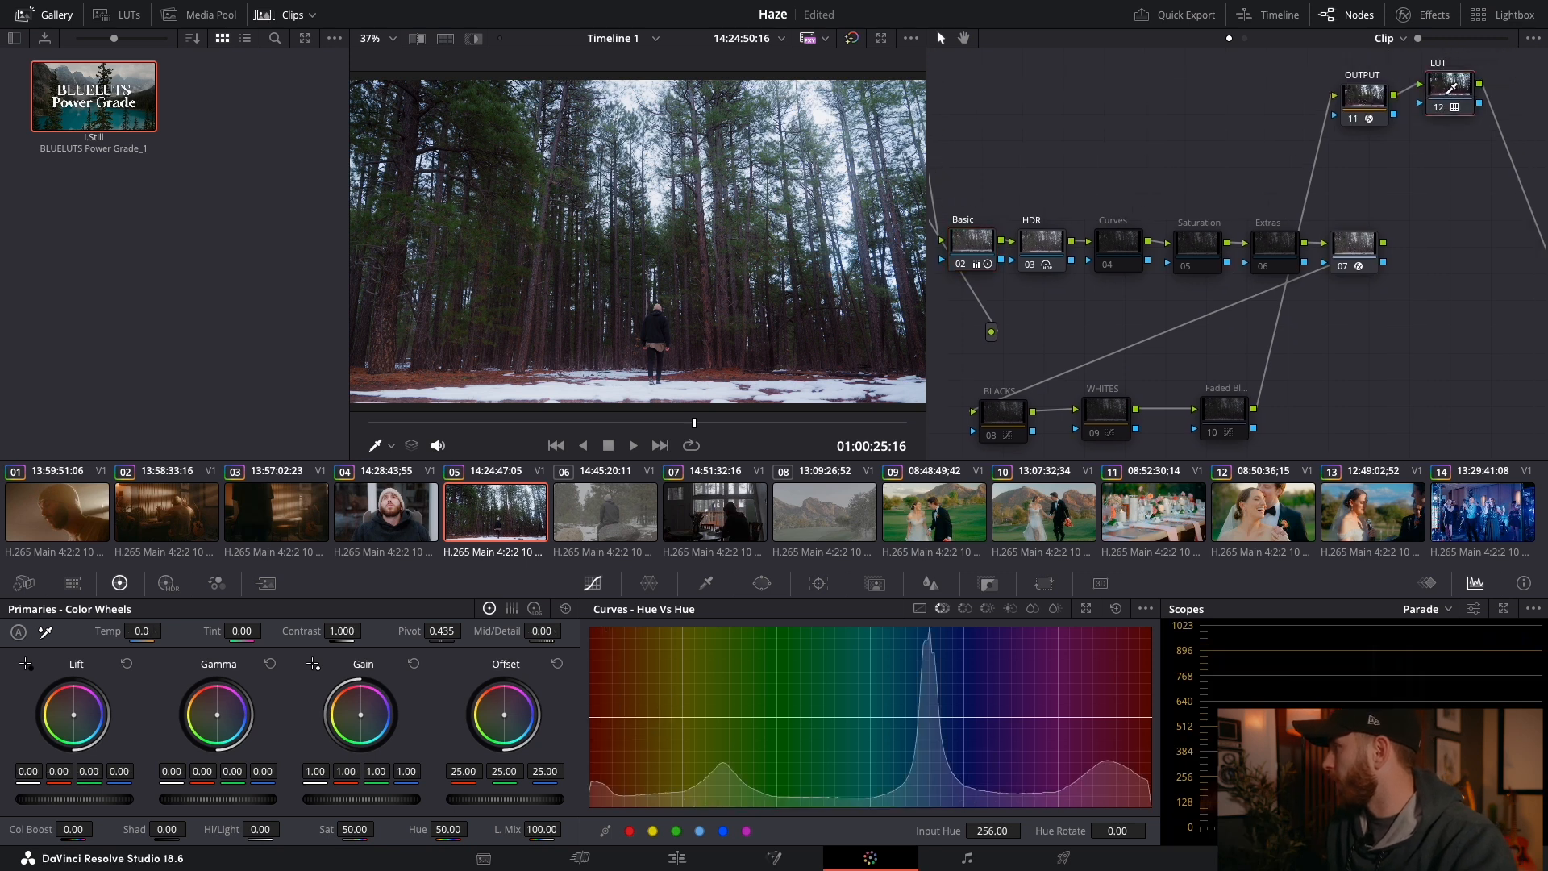
right_click(1449, 85)
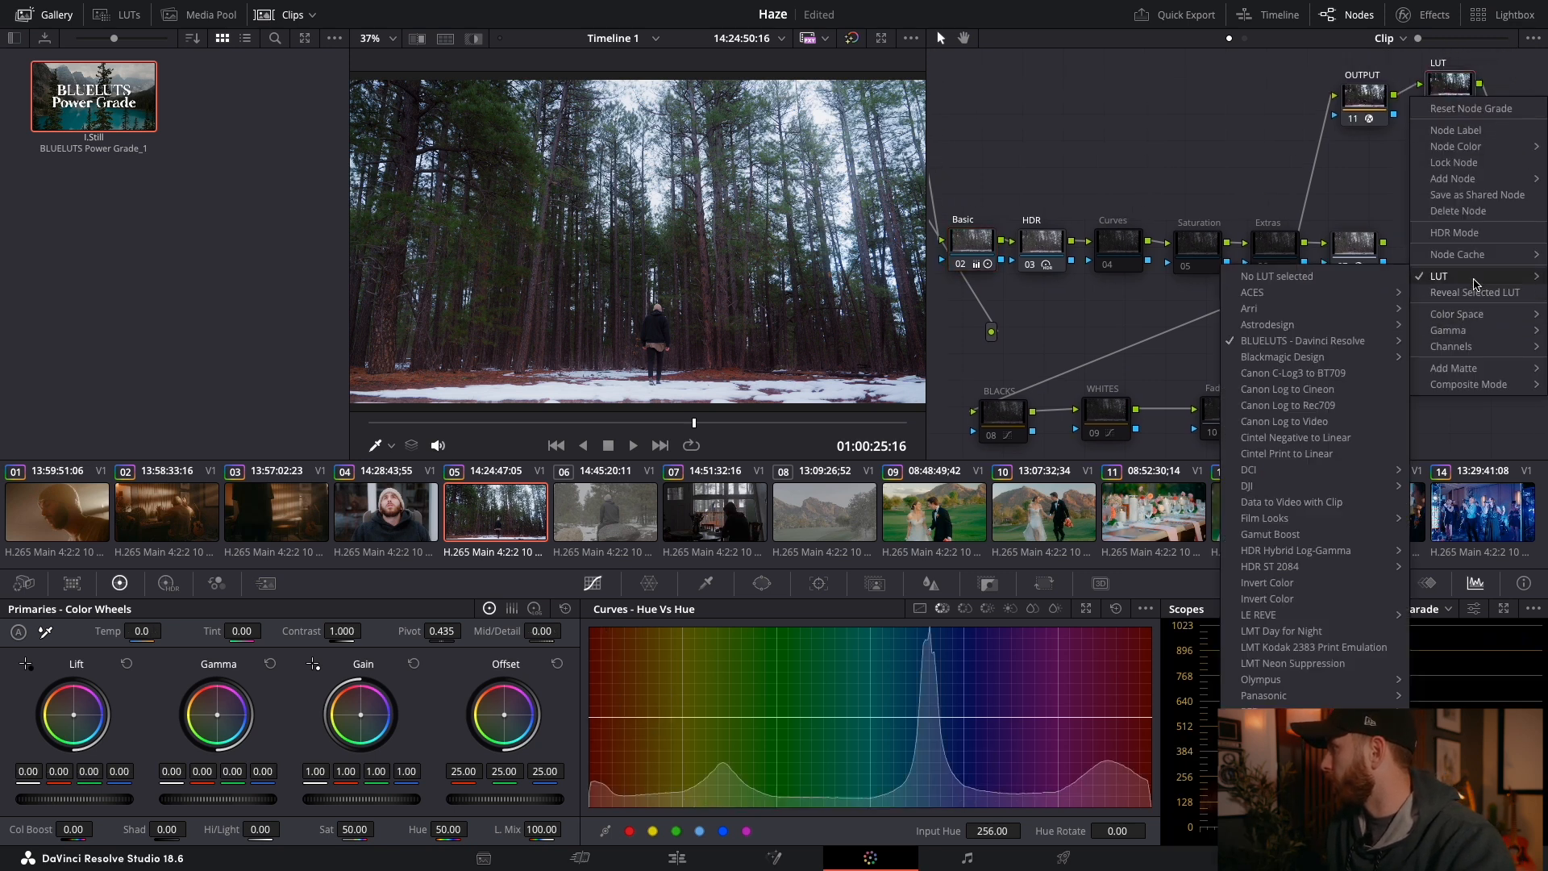
mouse_move(1440, 277)
mouse_move(1330, 342)
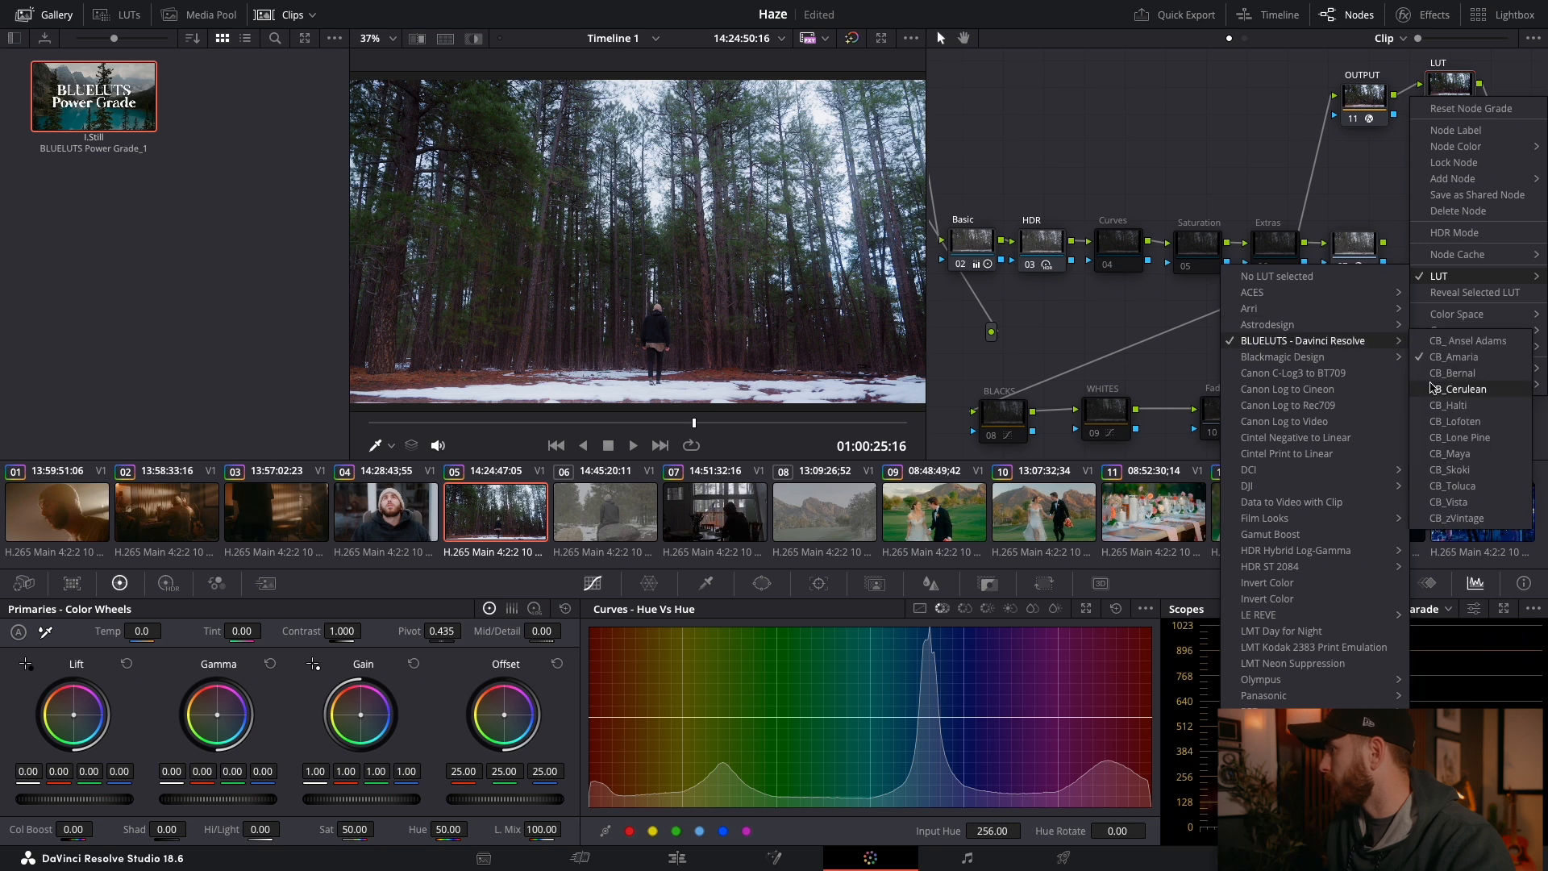
click(1454, 478)
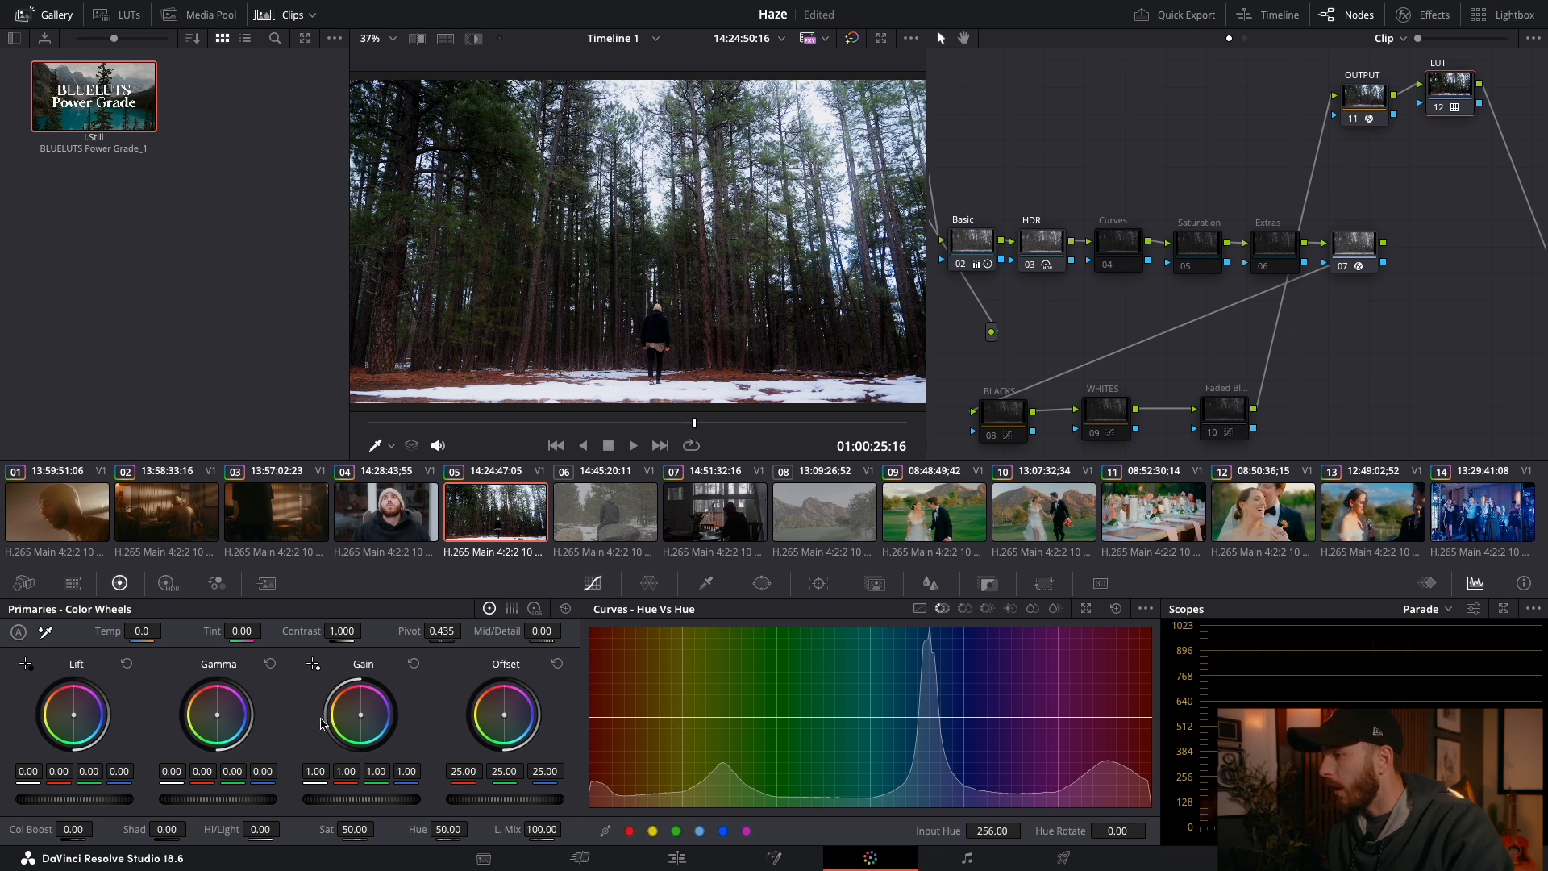
Step: Set Temp to -280 and Gamma to 0.02 on clip 5's LUT node, and compare the result with clip 4
drag(147, 633, 129, 633)
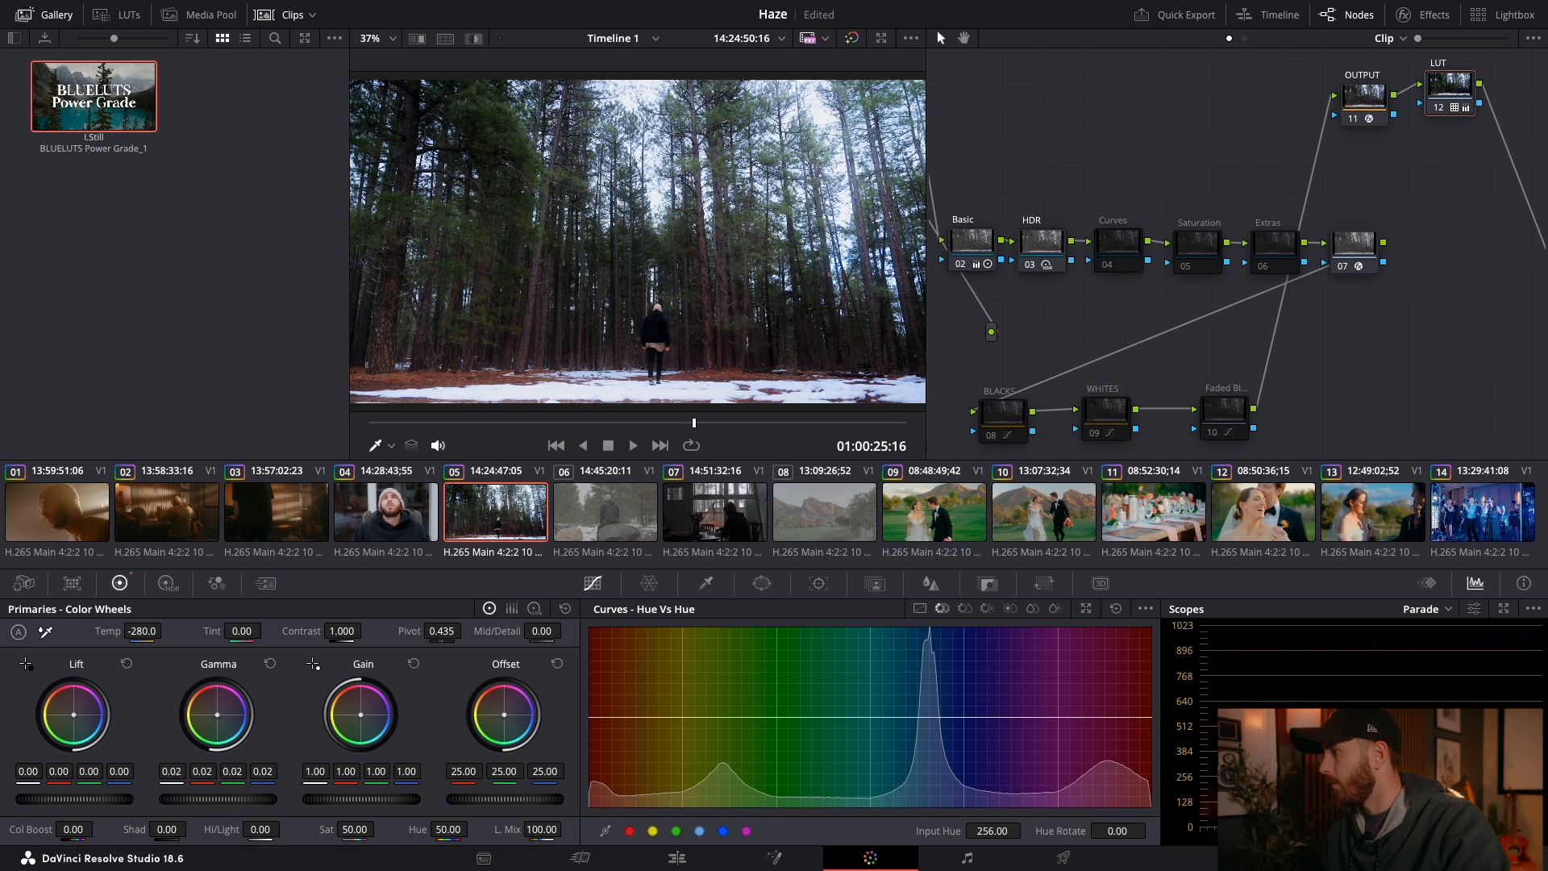
click(495, 423)
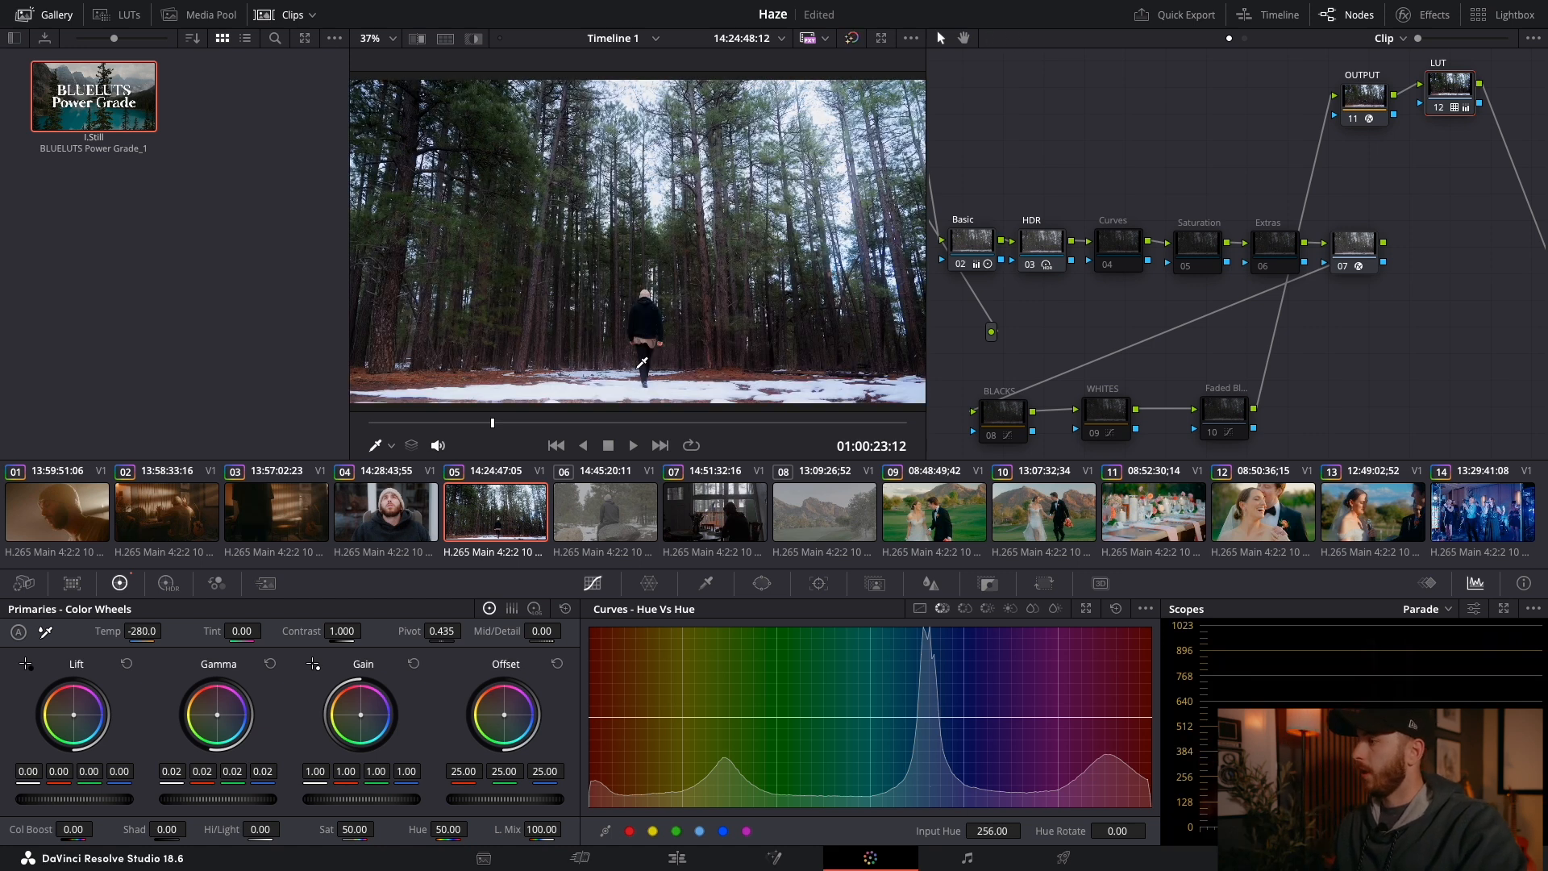
click(380, 528)
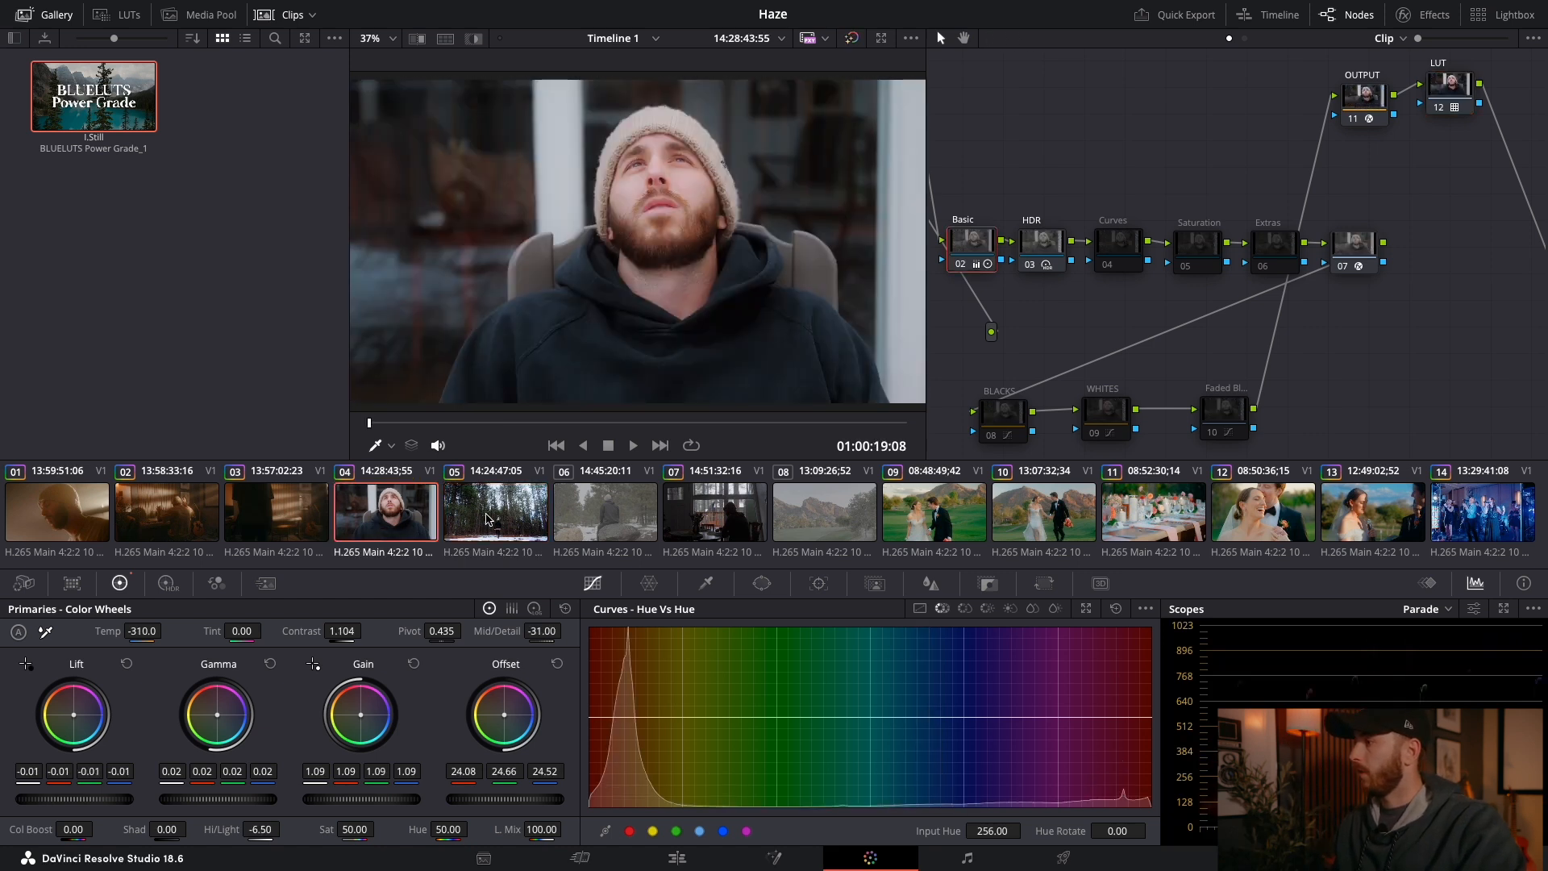
Step: Compare forest clip 5 with portrait clip 4, and play clip 5 to check its look
click(487, 519)
click(431, 512)
click(526, 516)
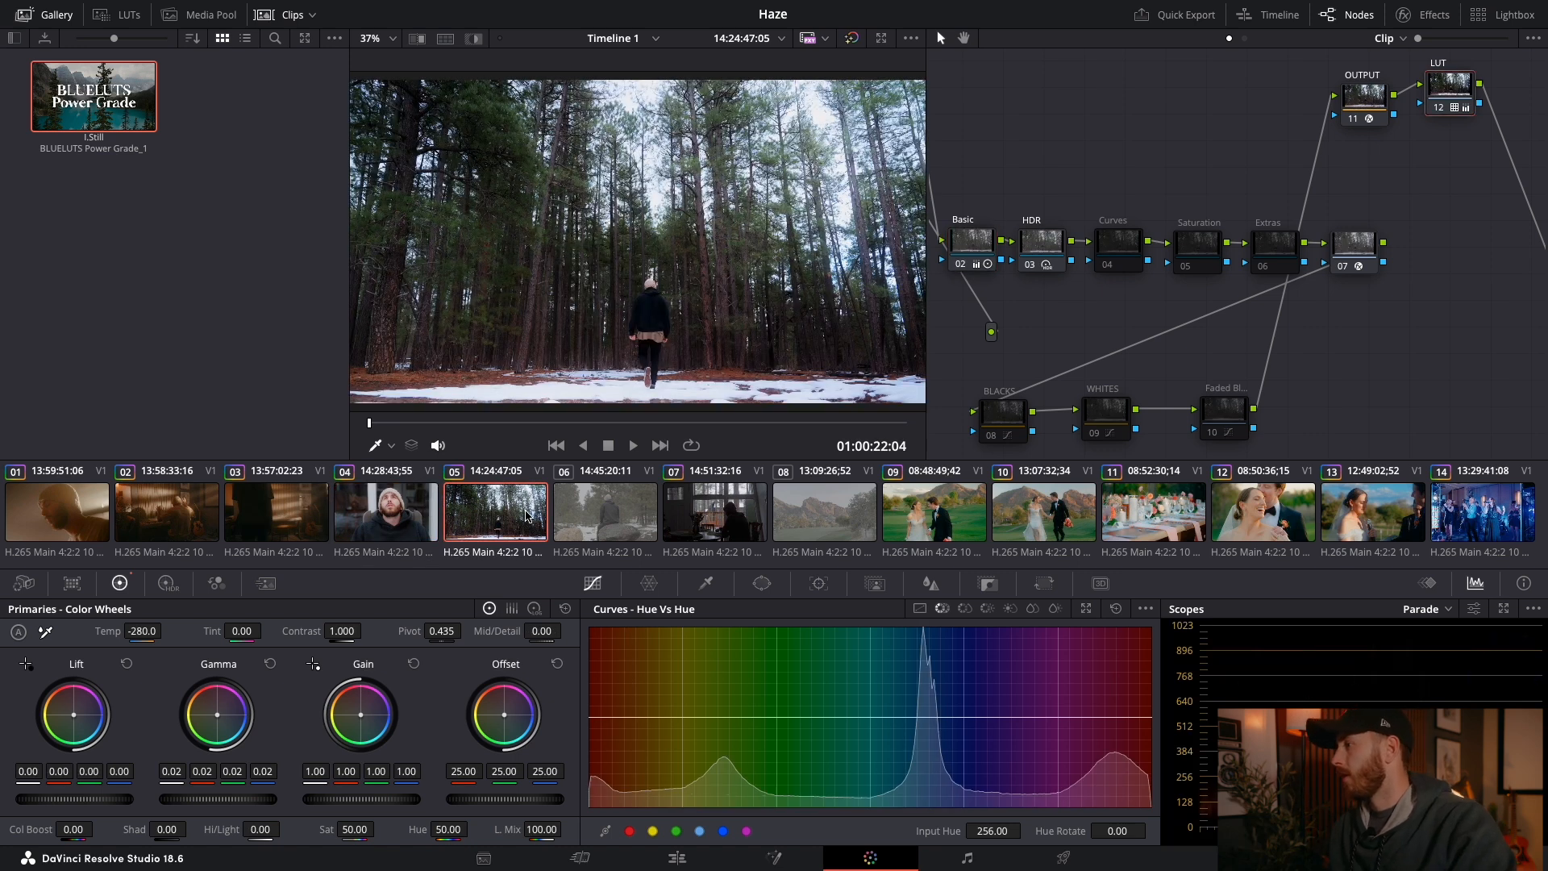
key(space)
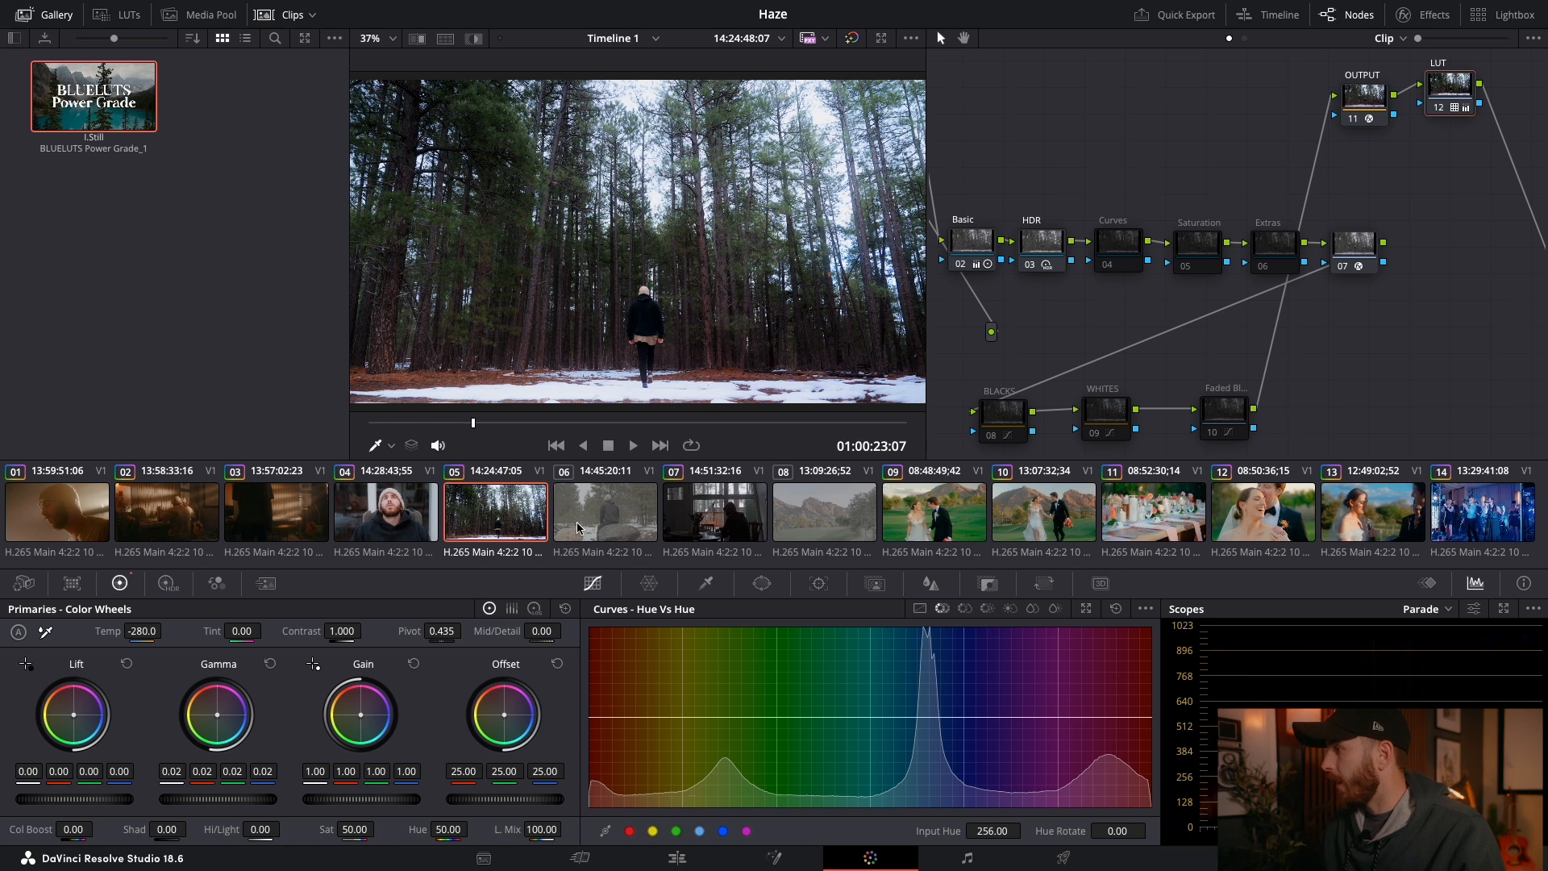
Step: Copy clip 5's grade to clip 6 and set its Basic node Gamma to 0.03 and Gain to 1.17
click(598, 511)
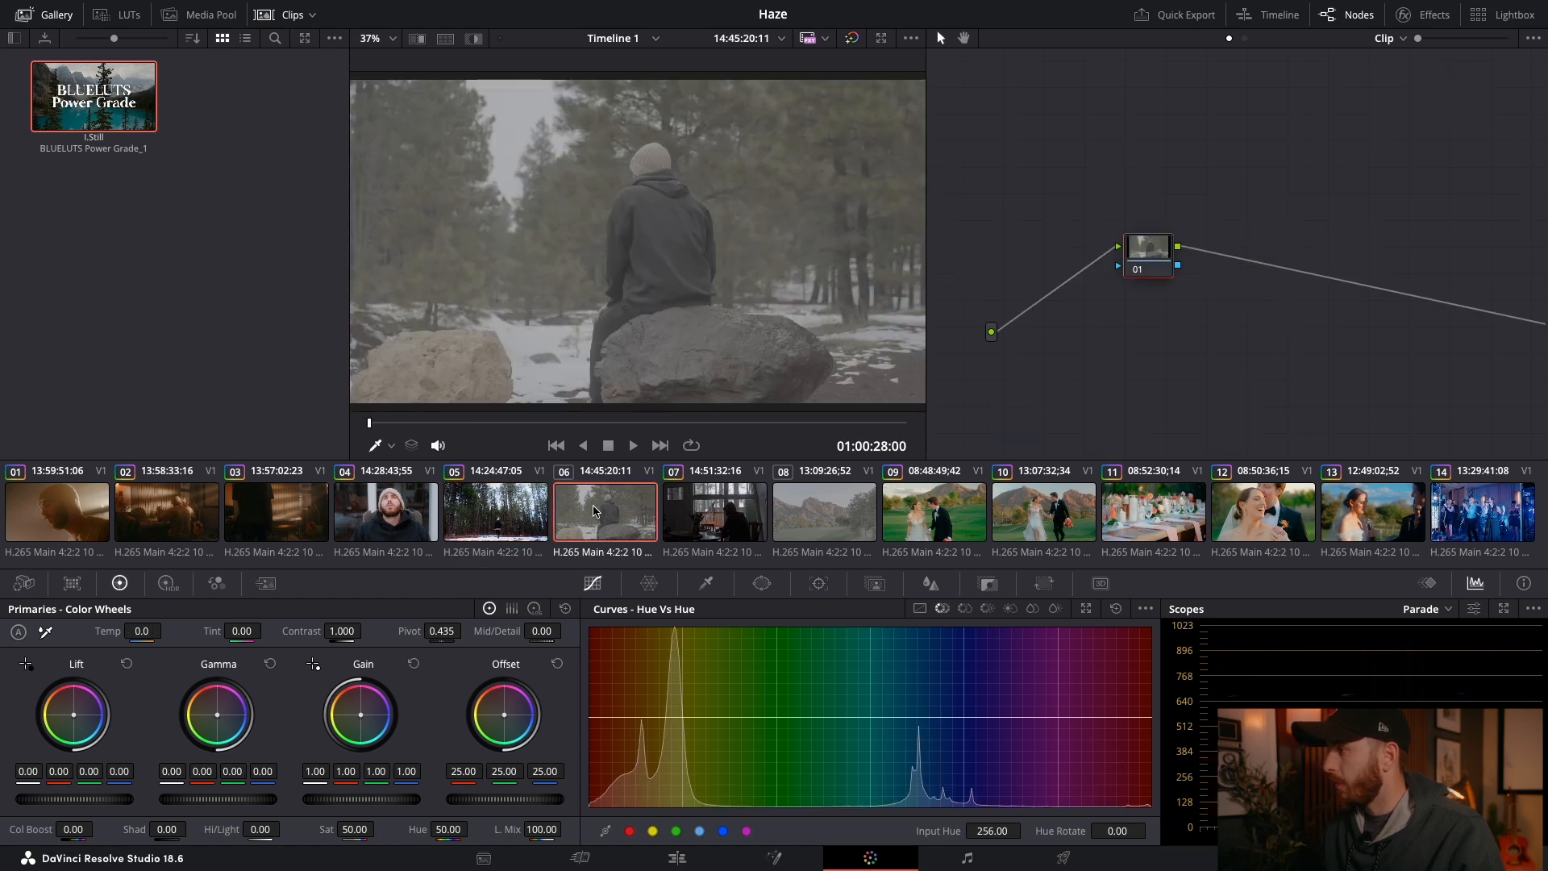
drag(93, 97, 1046, 226)
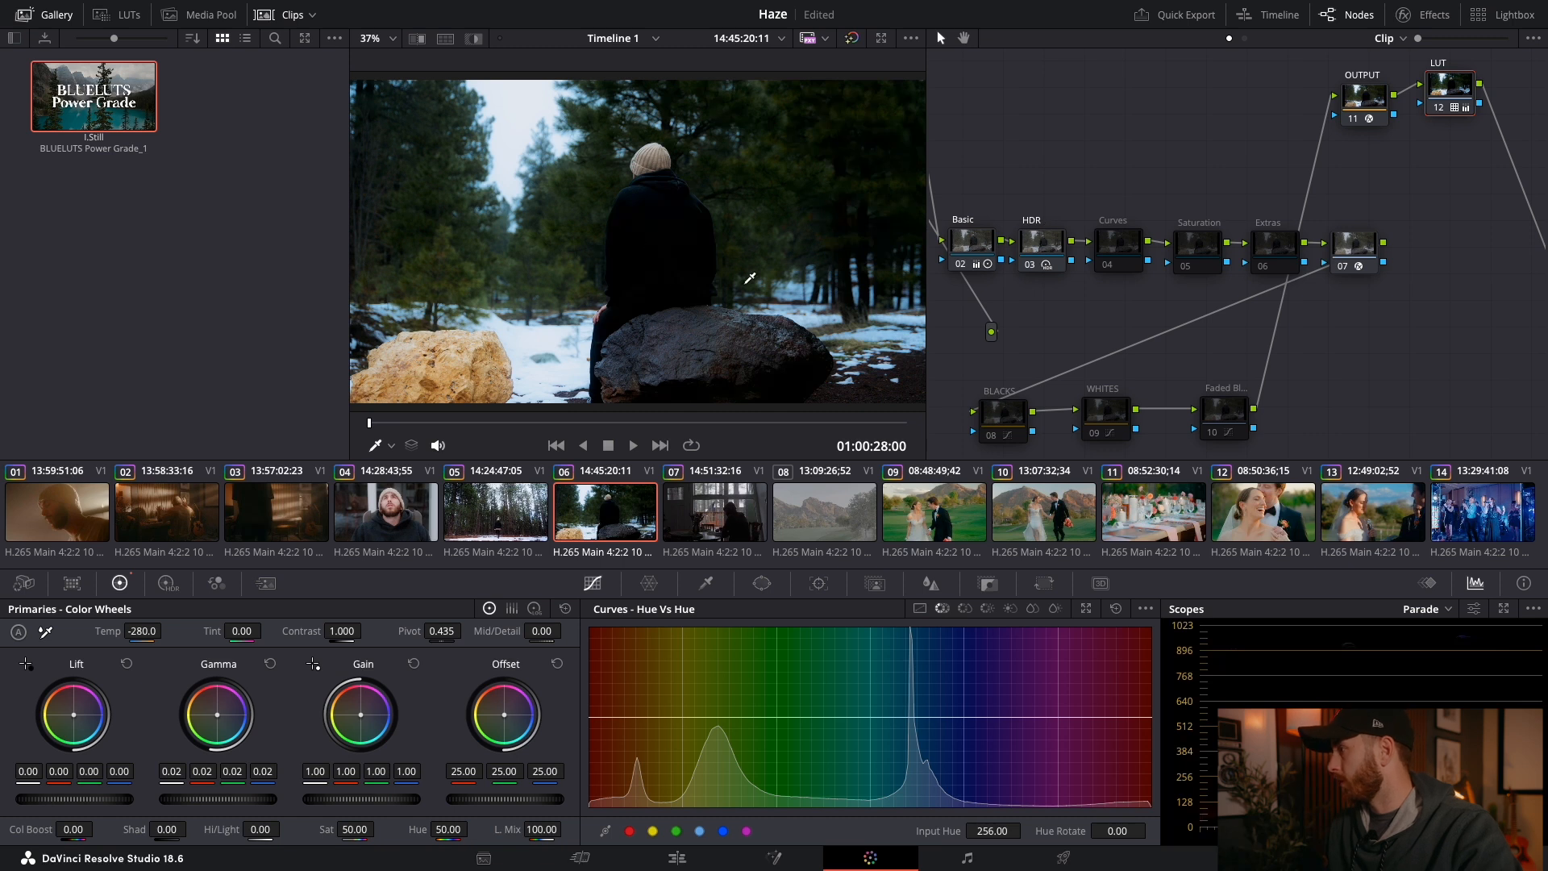
click(989, 252)
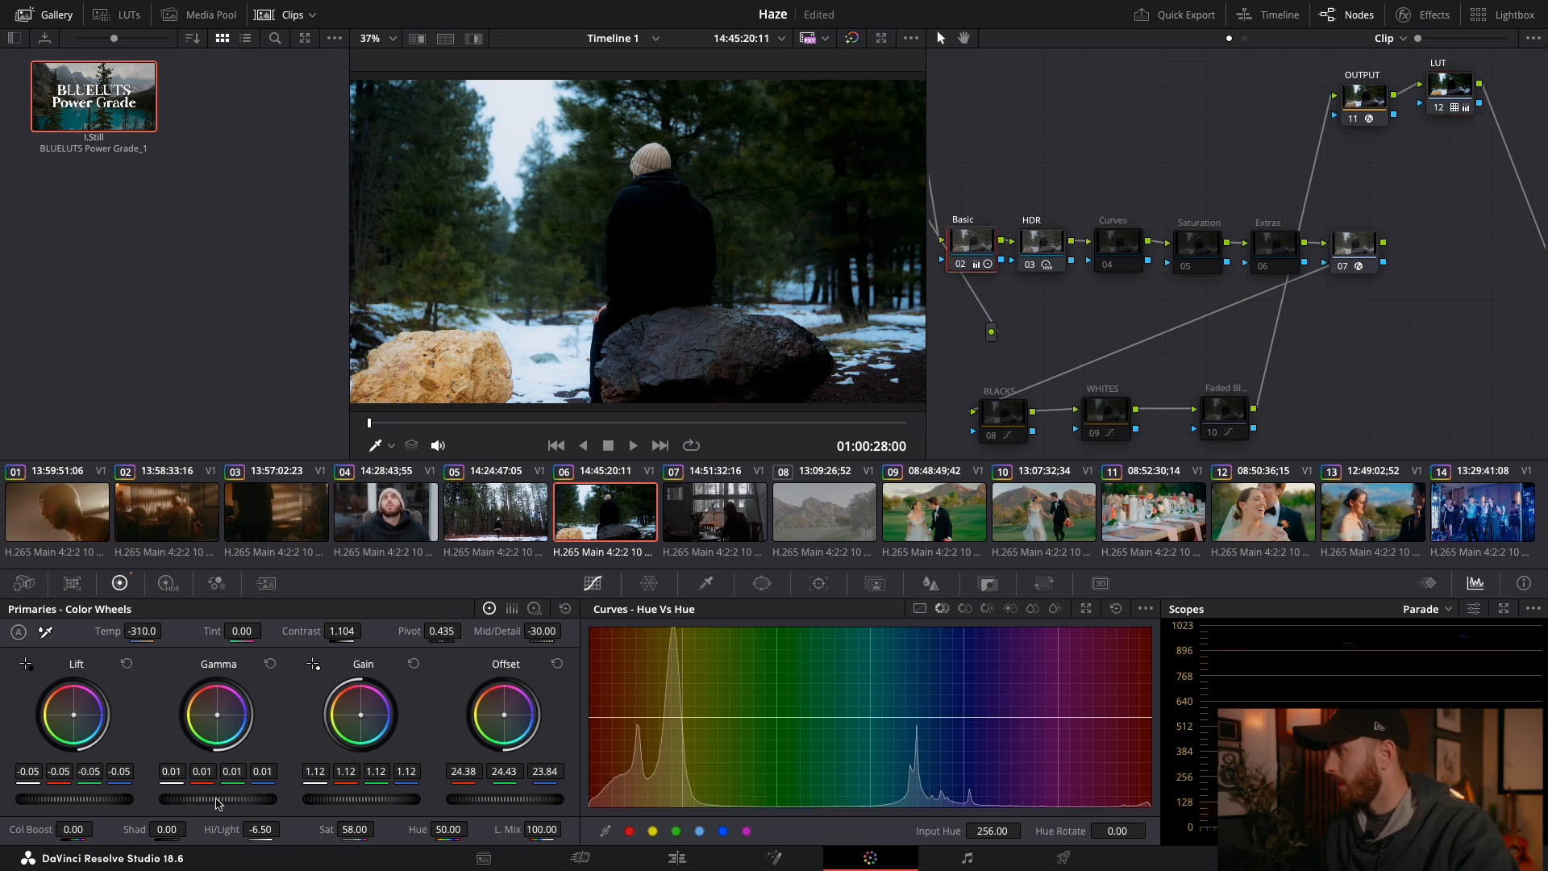
drag(225, 804, 242, 804)
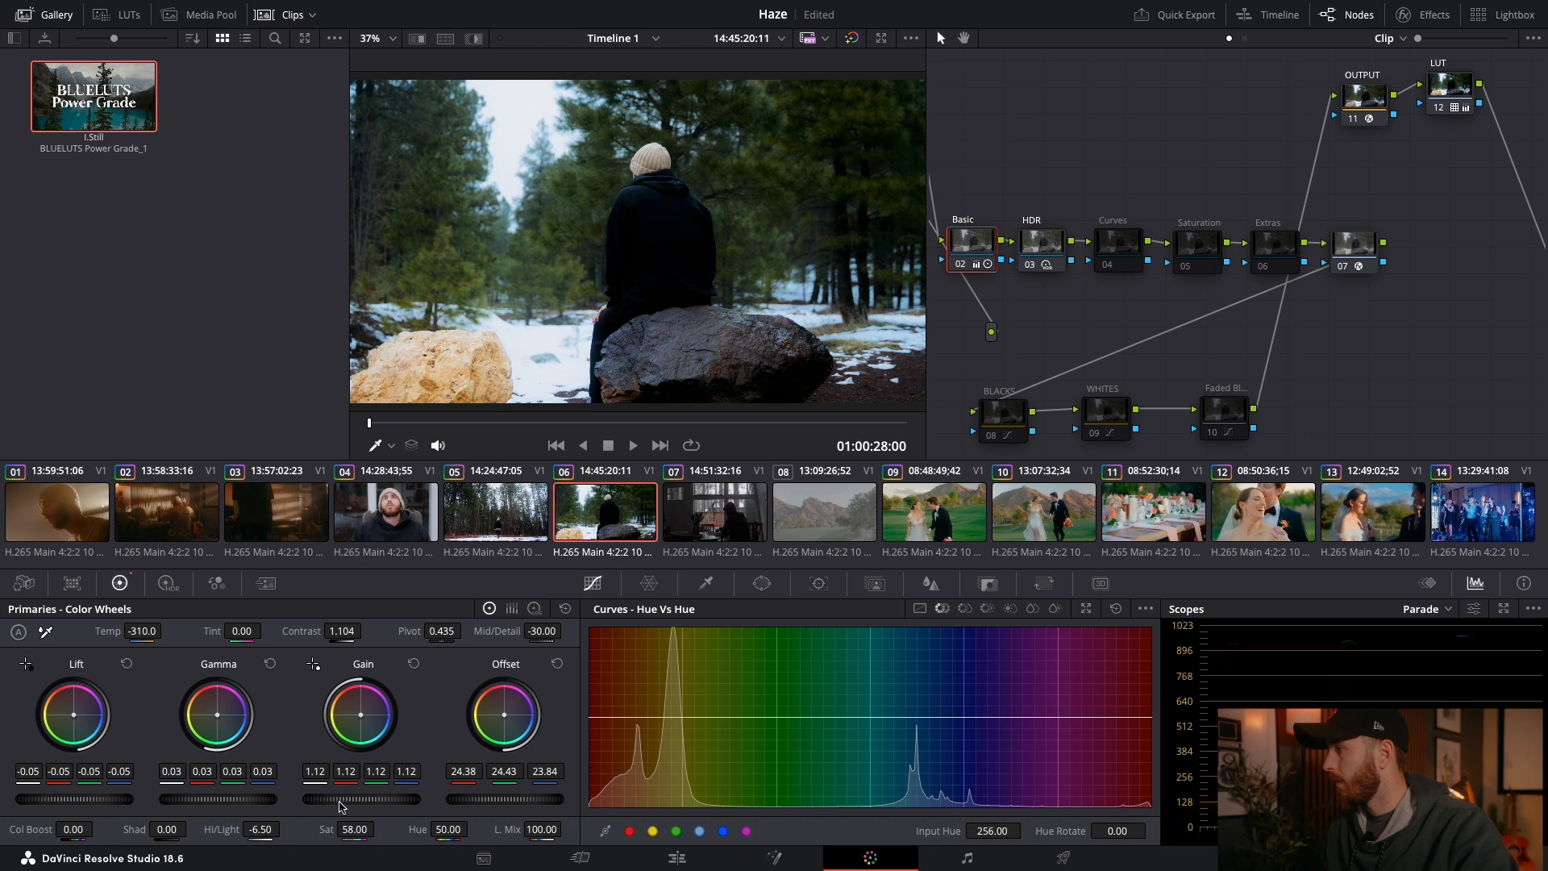
drag(340, 806, 355, 806)
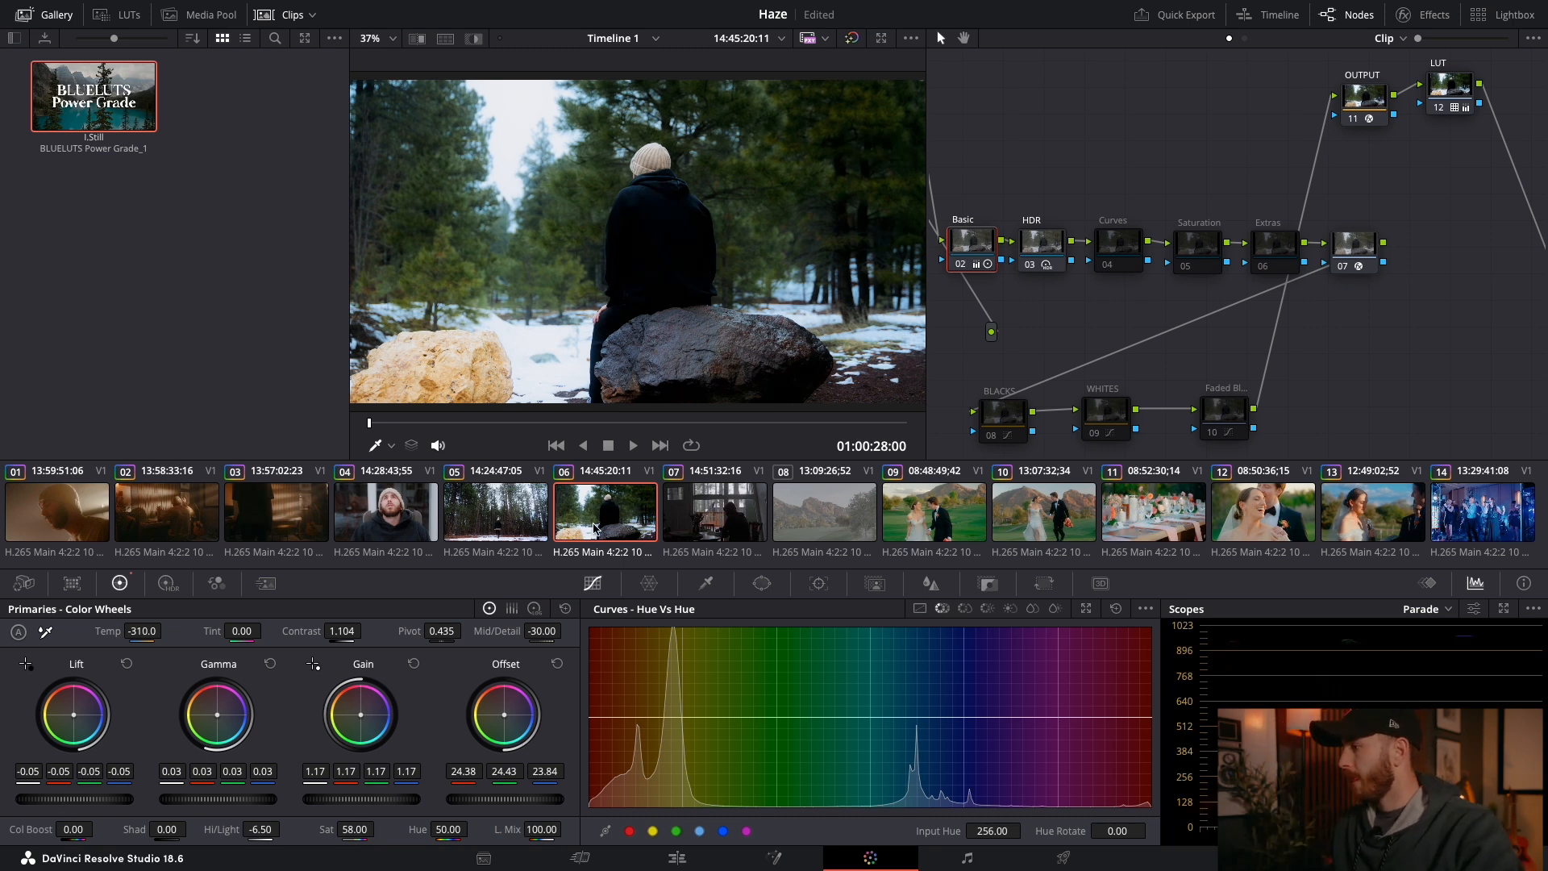
Step: Check clip 6 in playback, set its Basic node Contrast to 0.946, and sample the sky onto the Hue Vs Hue curve
click(633, 446)
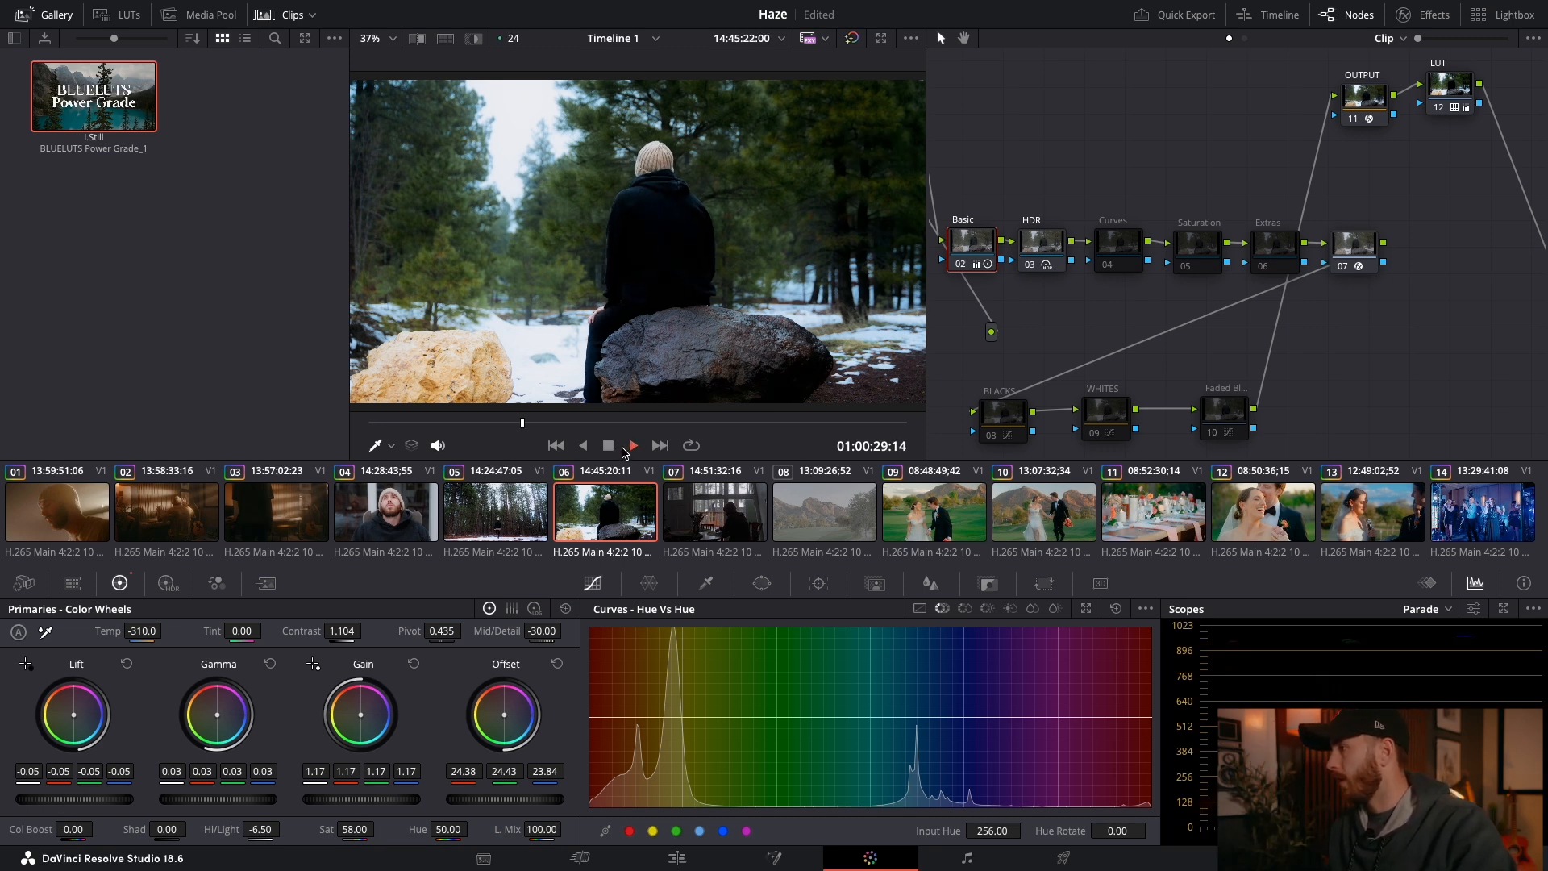
click(610, 447)
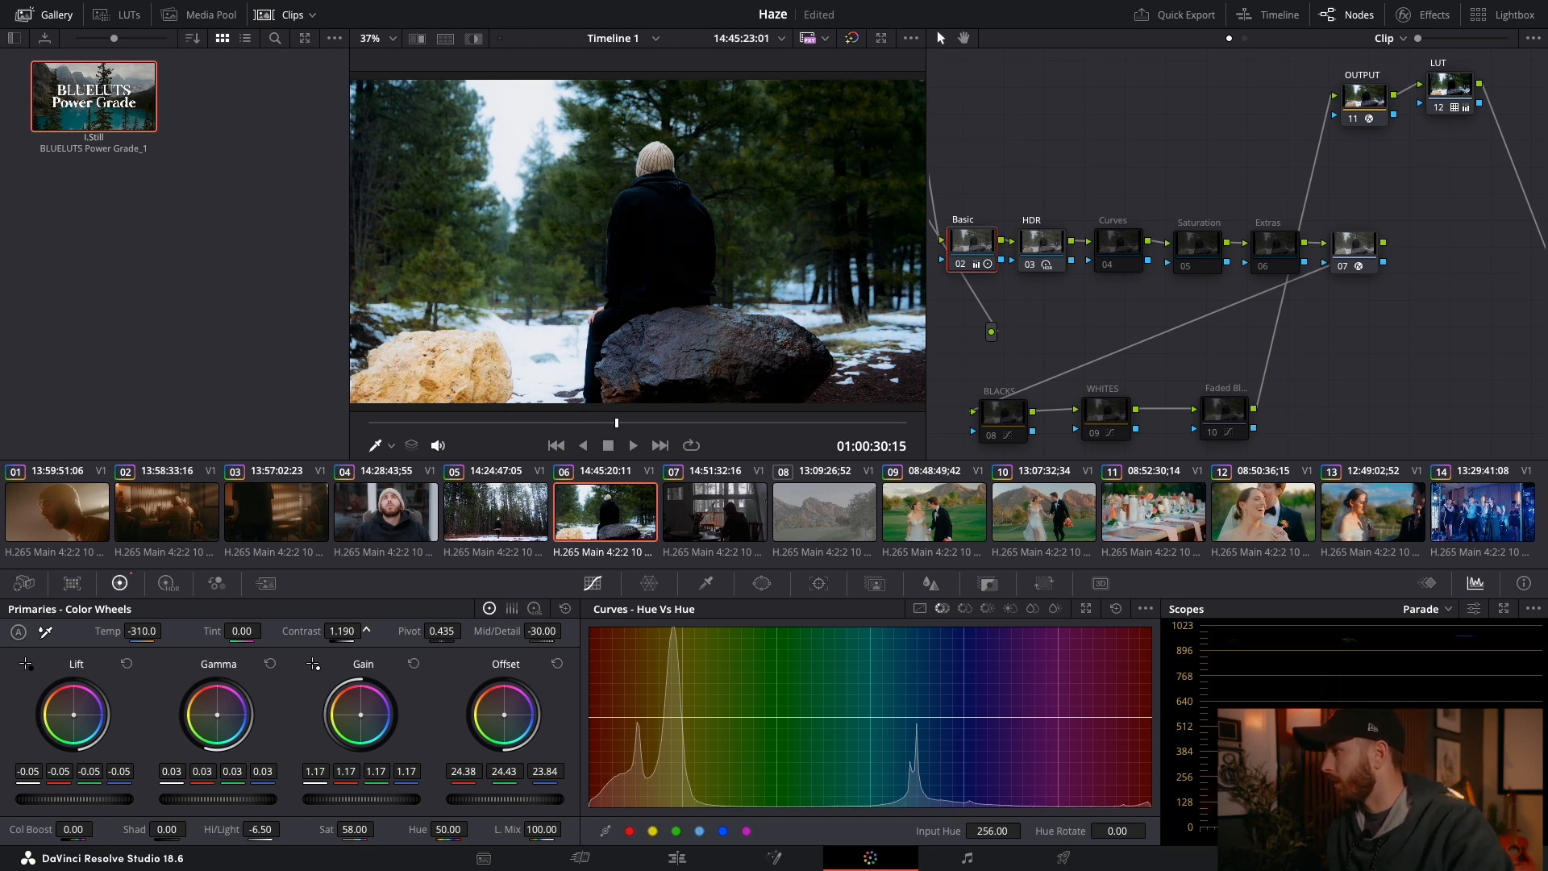
drag(342, 632, 331, 632)
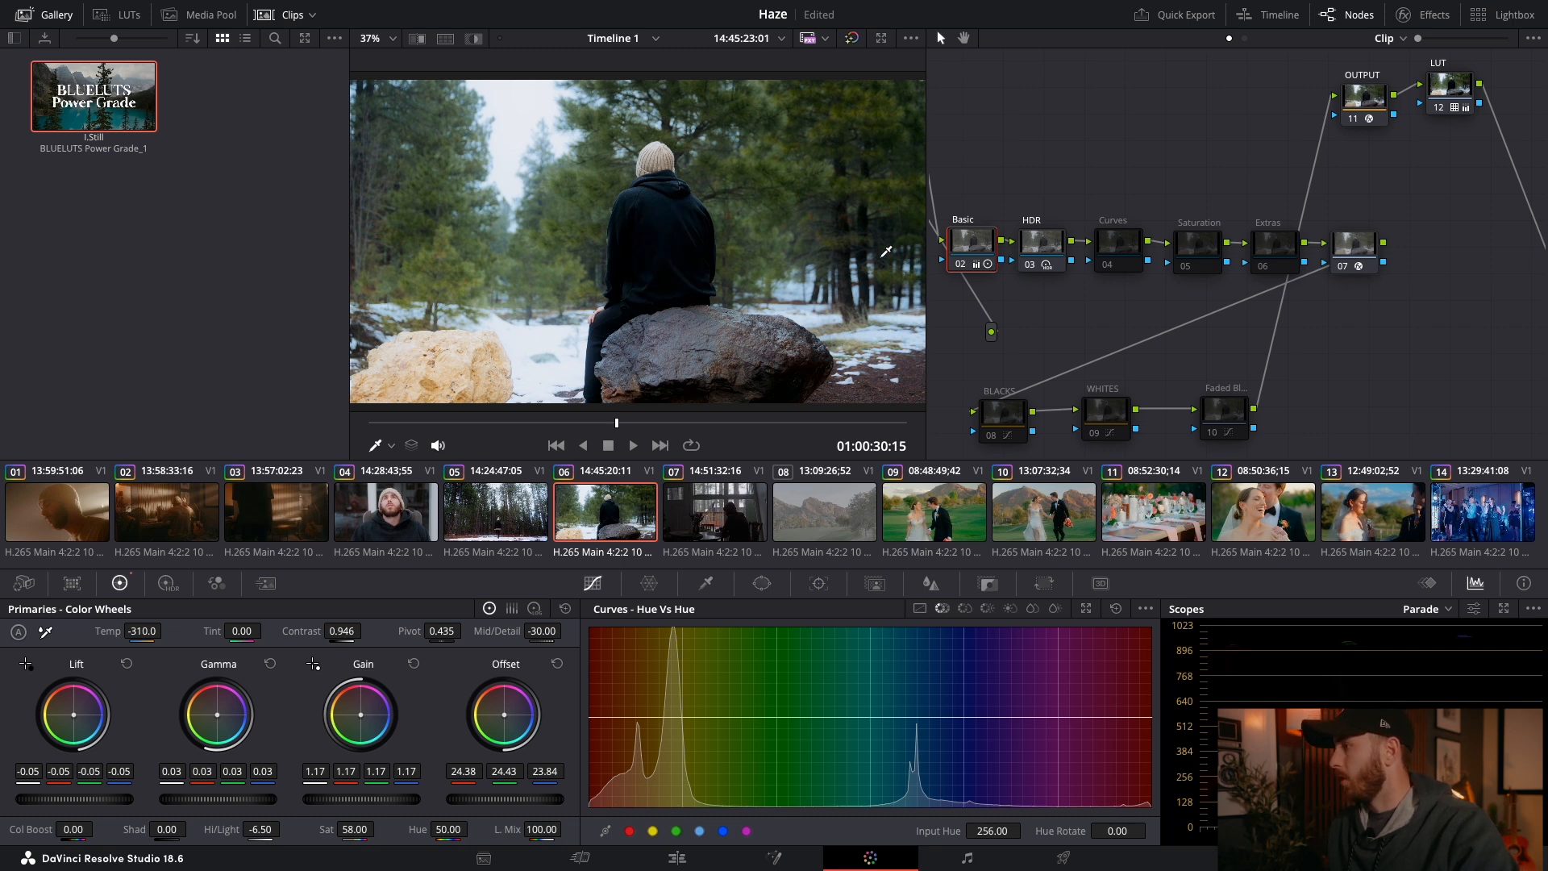
click(525, 177)
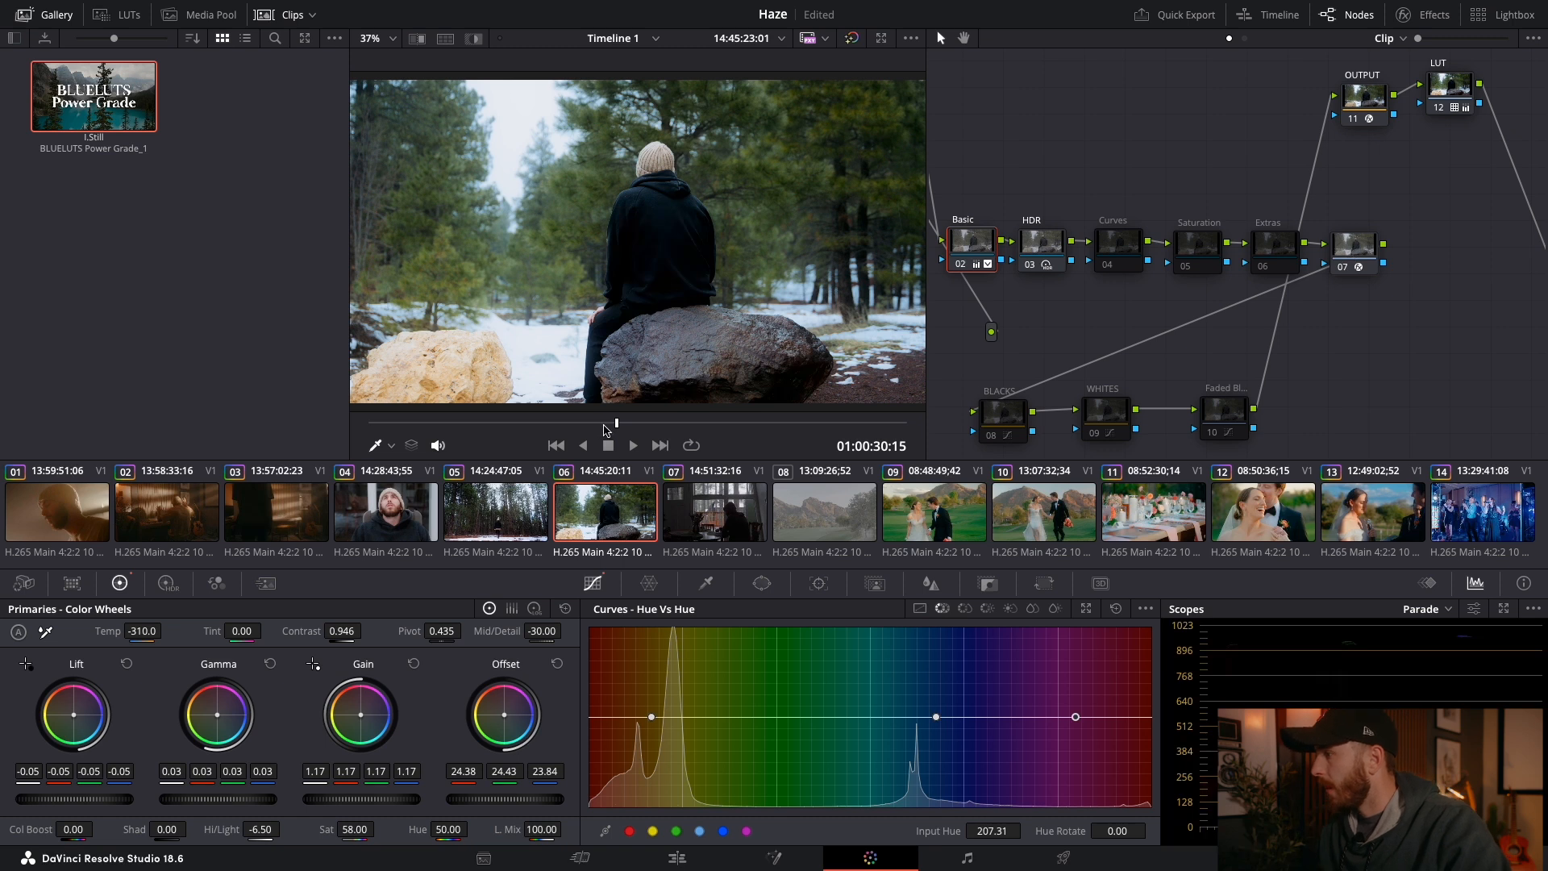
Step: Compare forest clip 6 with clips 4, 5 and 7, and review the warm interior clips for consistency
click(505, 510)
click(429, 520)
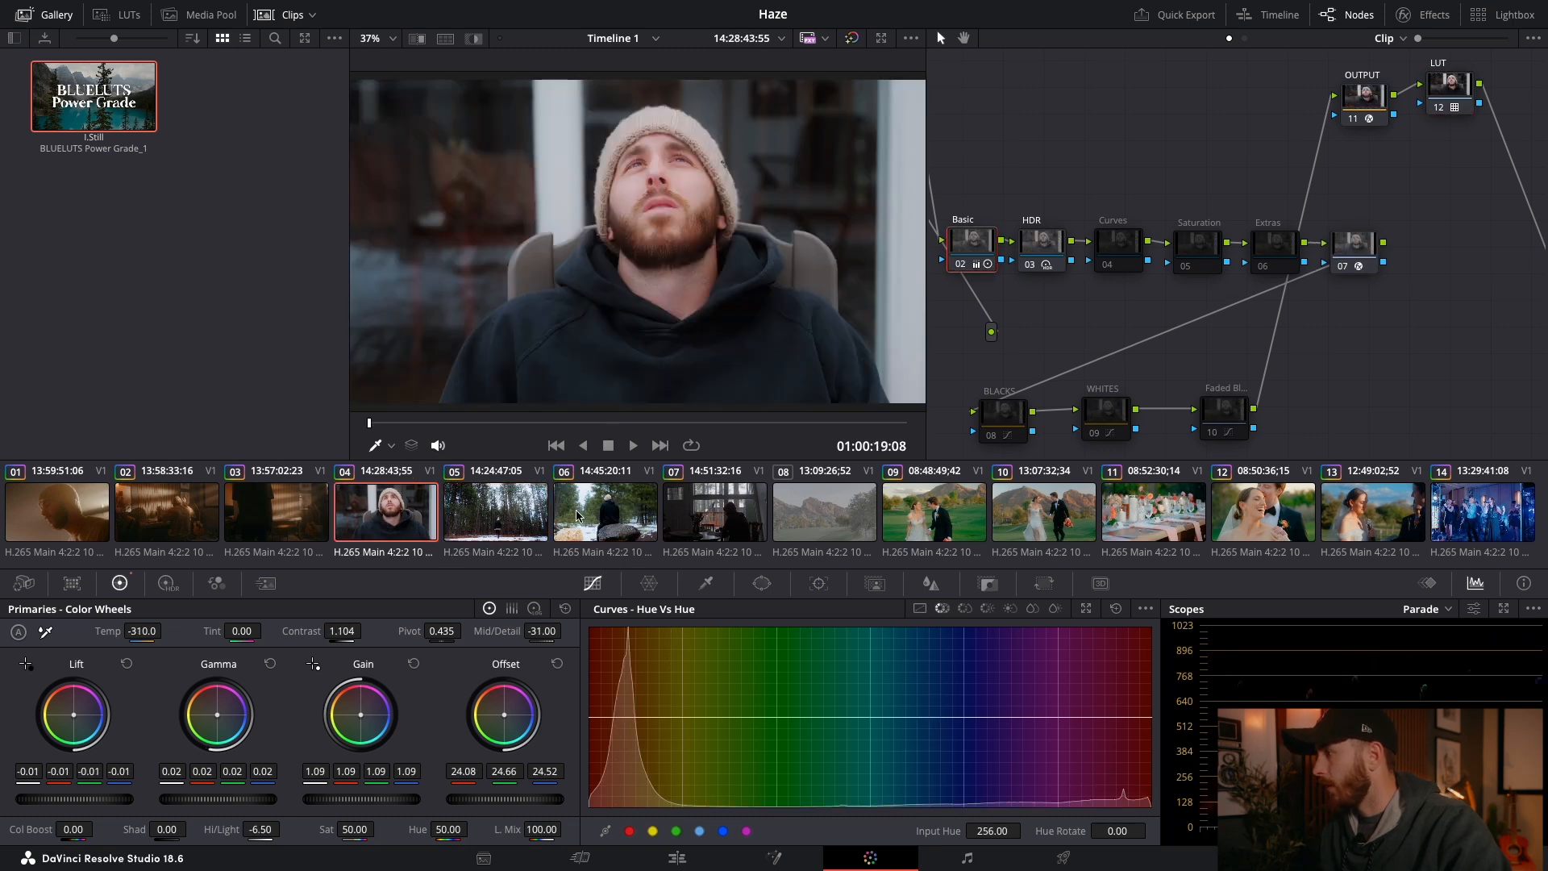
click(534, 525)
click(621, 524)
click(520, 531)
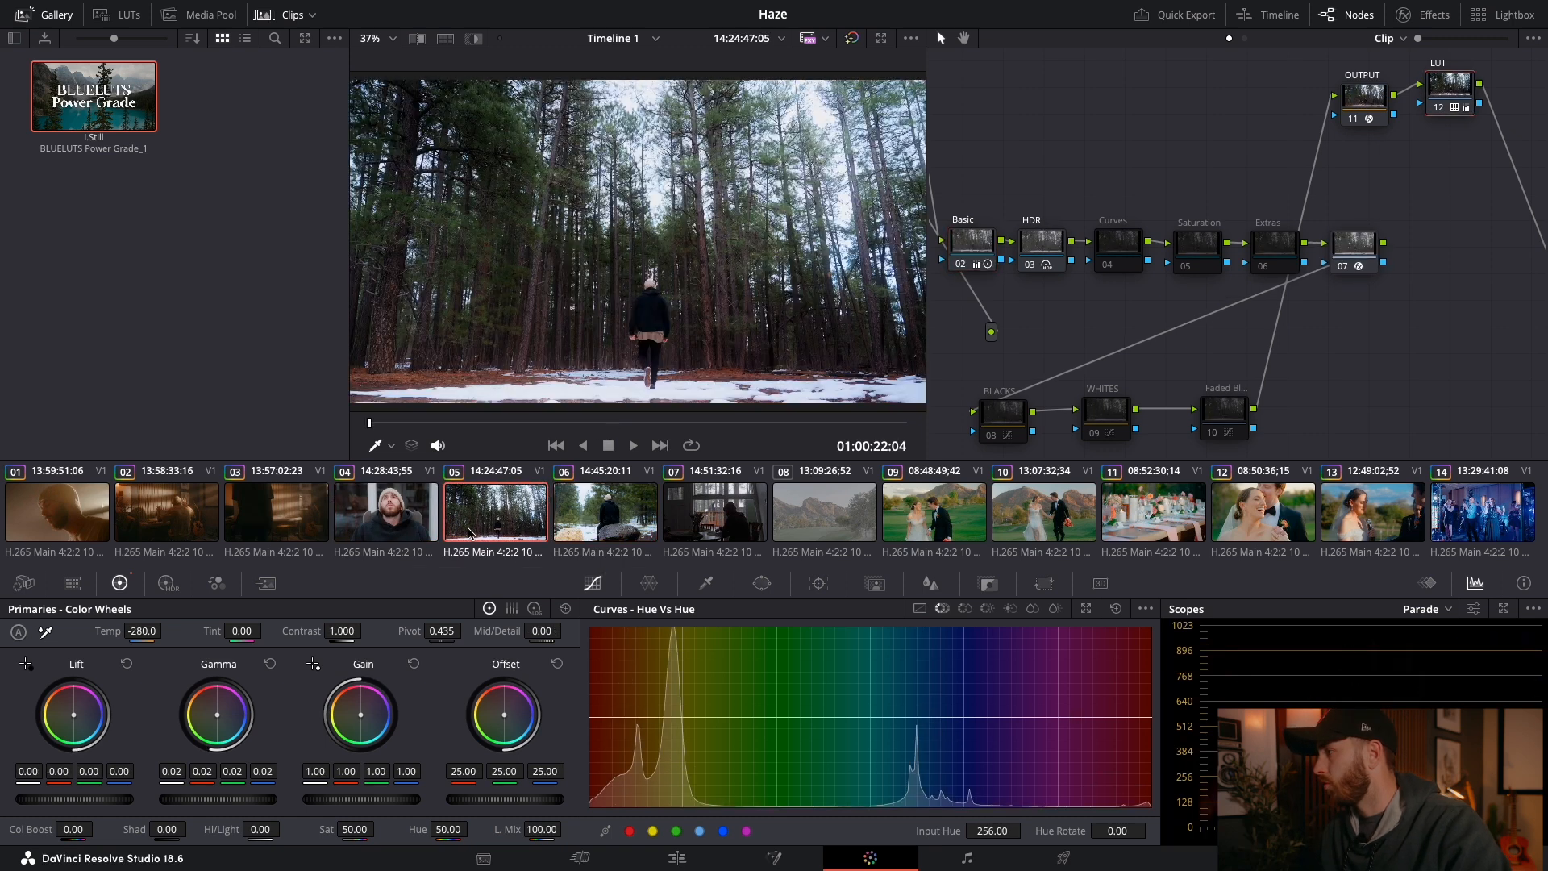
click(436, 533)
click(496, 531)
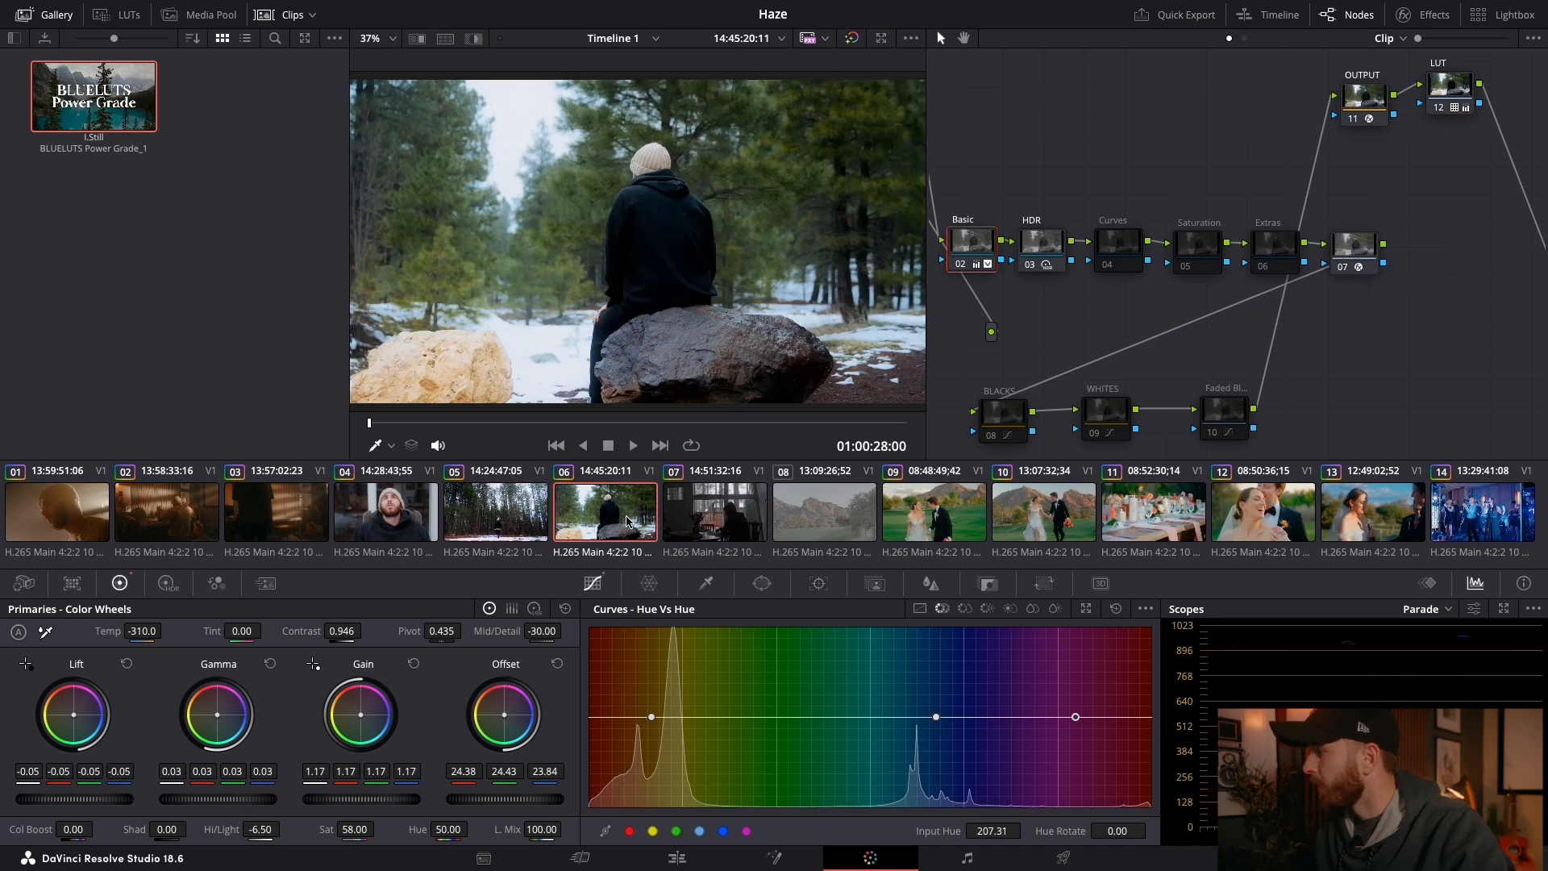
click(720, 526)
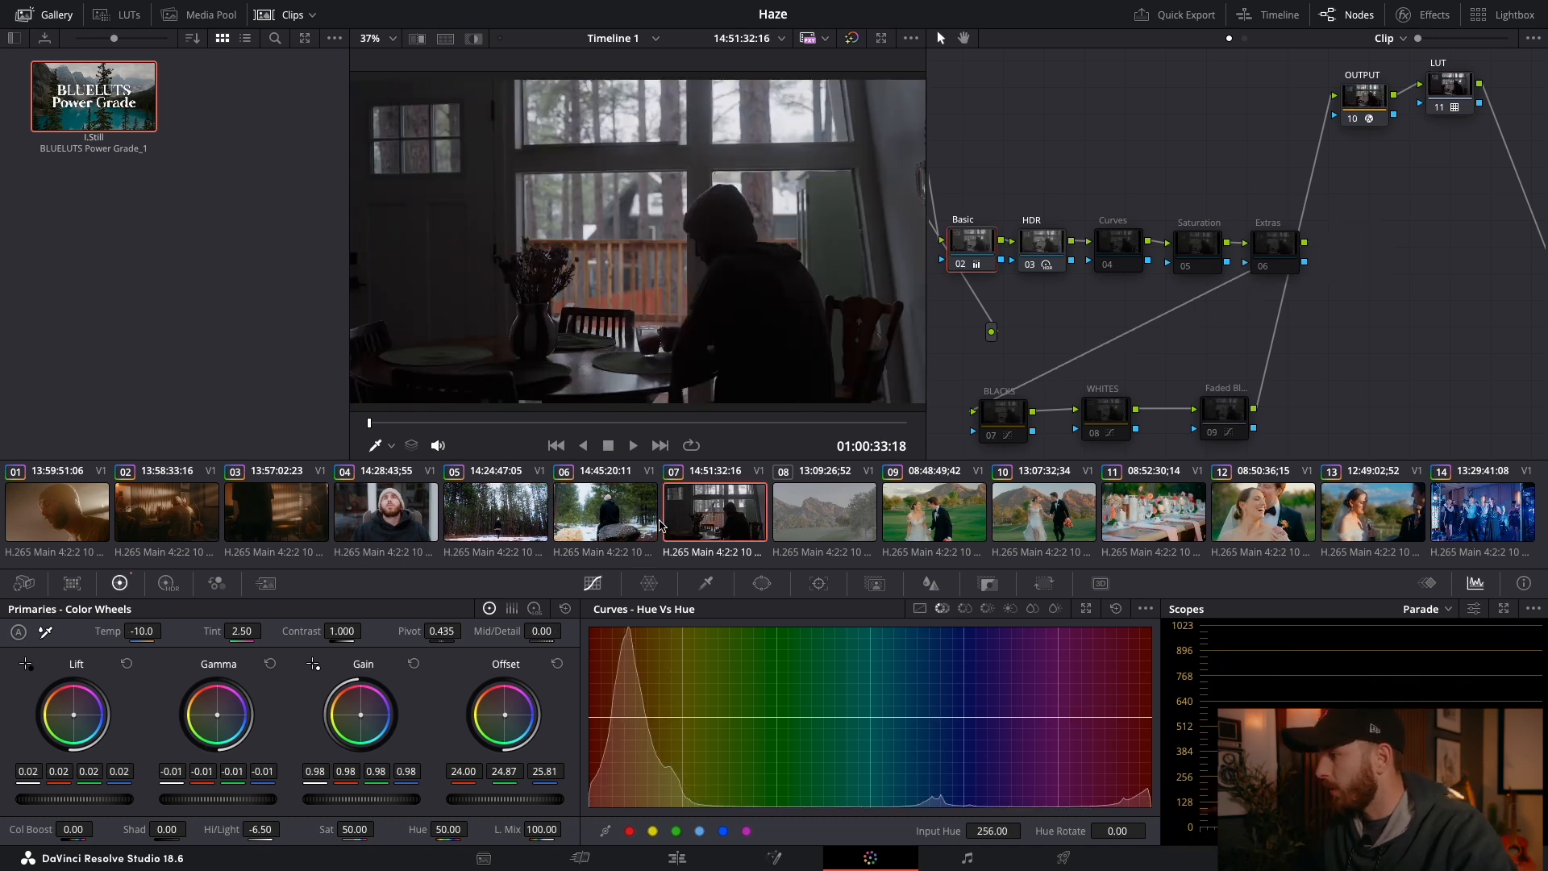
click(636, 520)
click(274, 522)
click(206, 517)
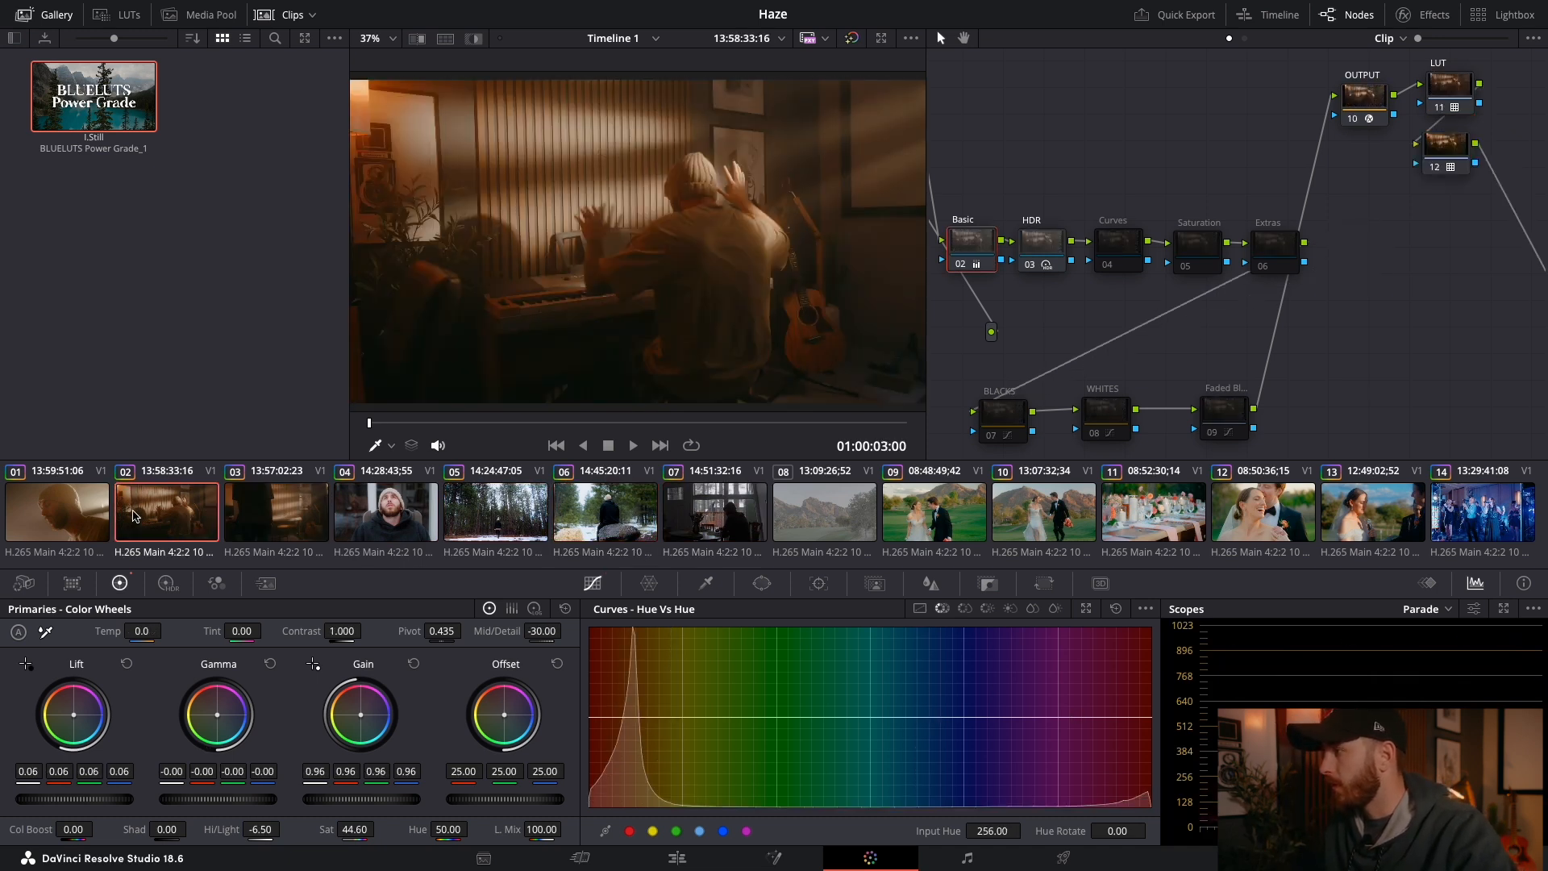
key(Up)
click(407, 520)
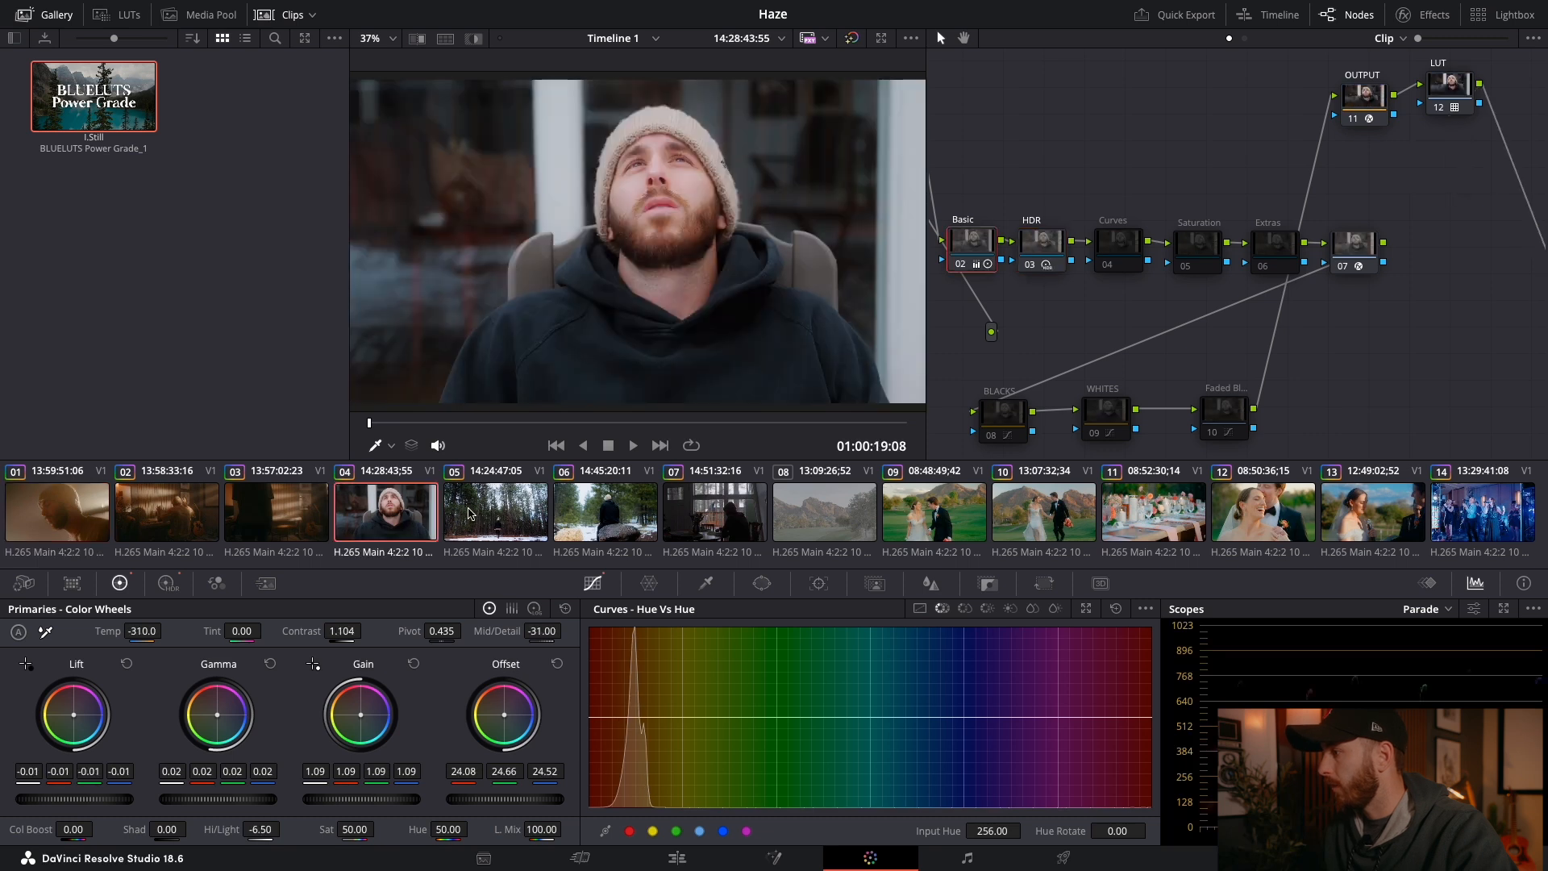
click(495, 520)
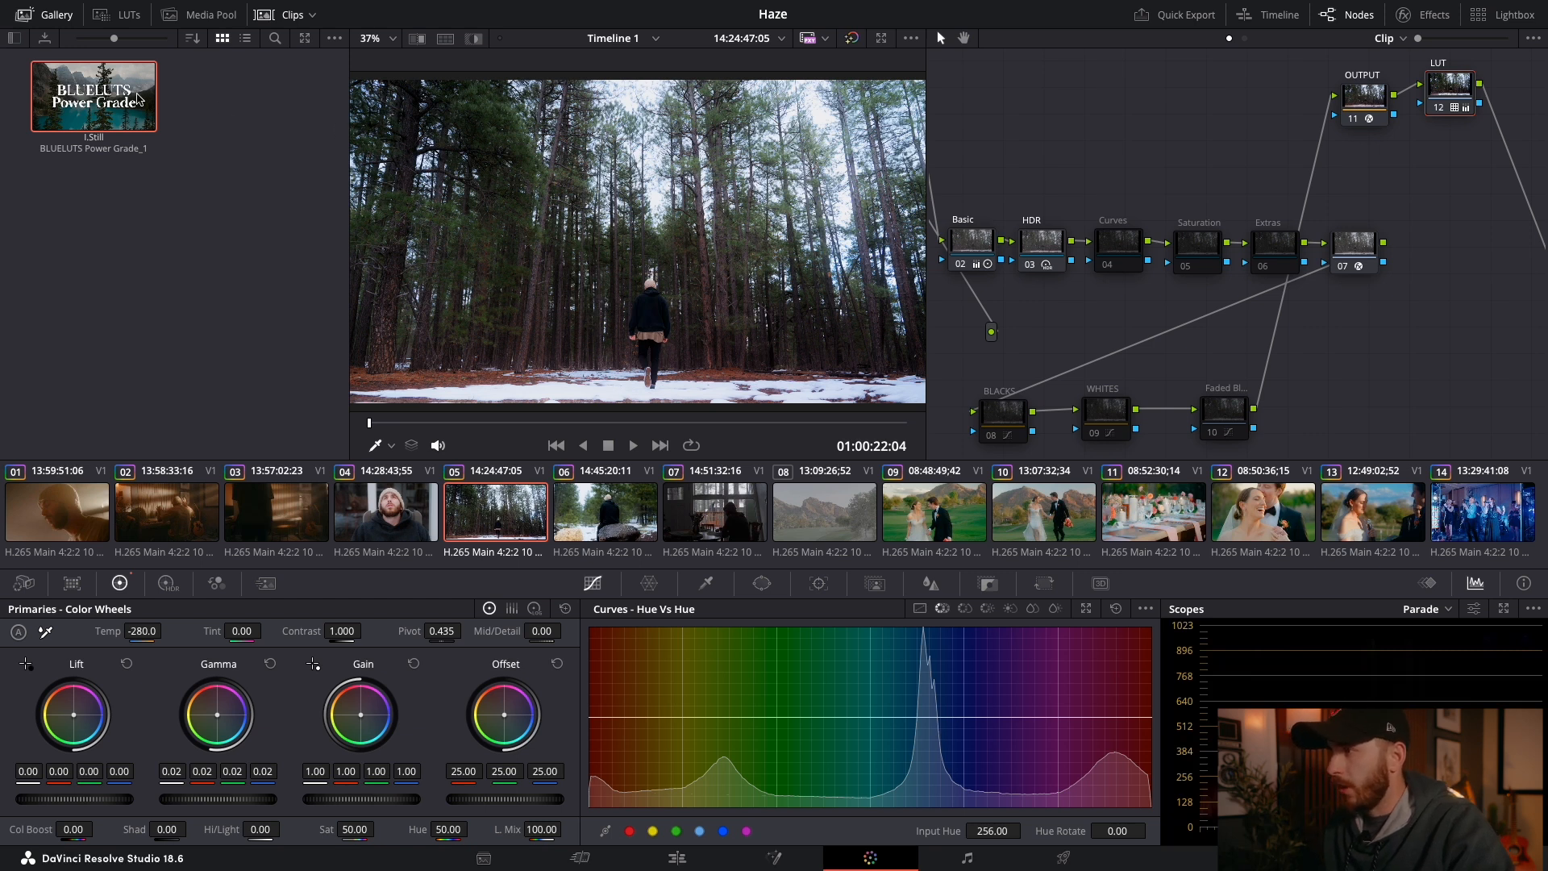
Step: Apply the BLUELUTS Power Grade_1 still to the mountain landscape in clip 8
mouse_move(94, 105)
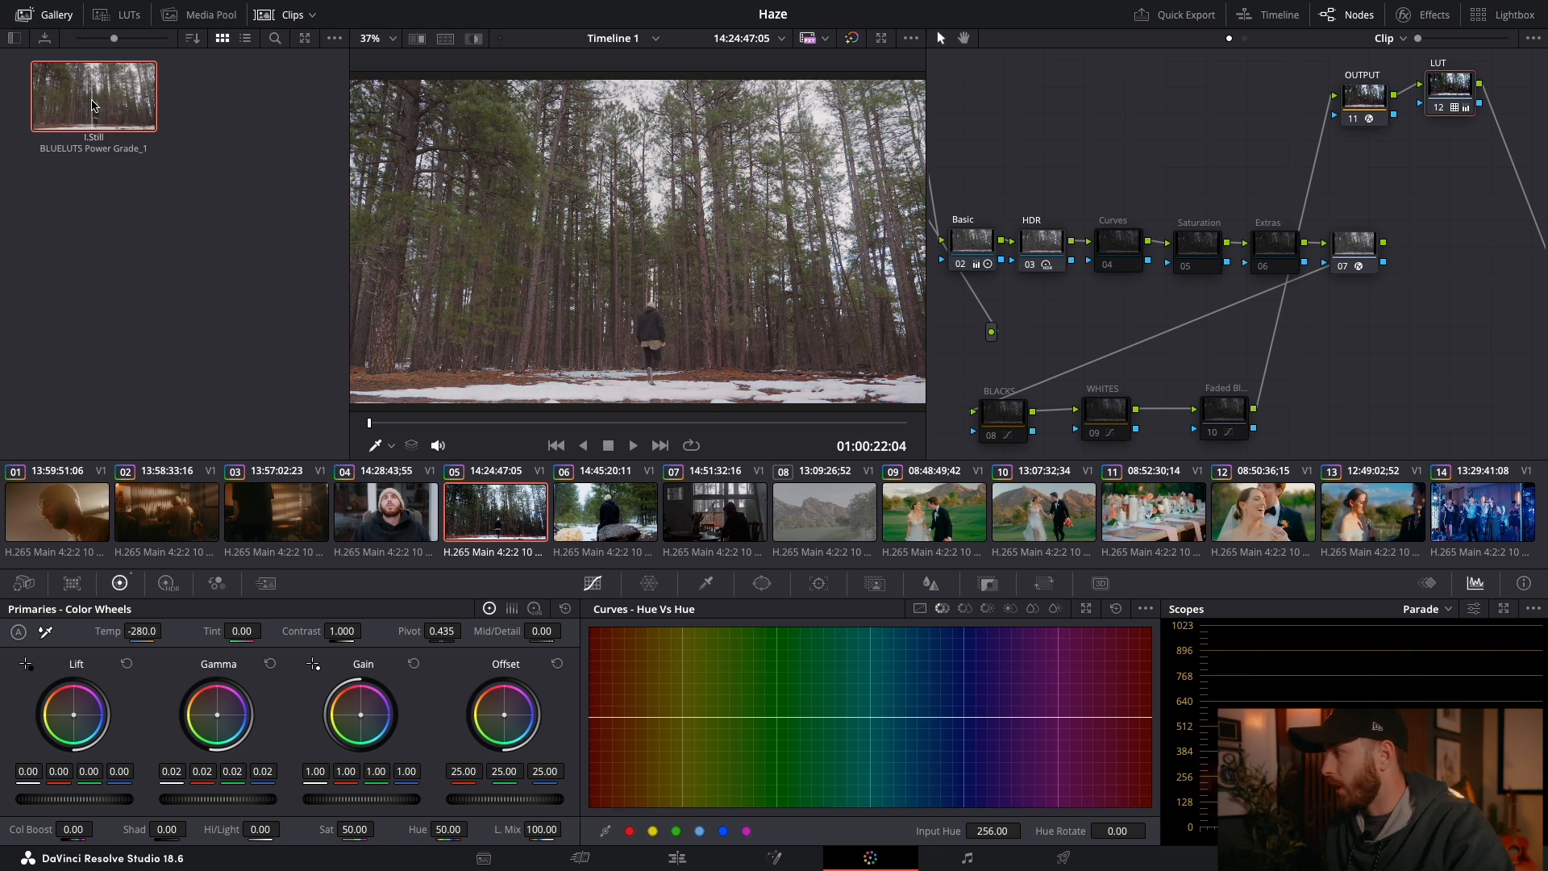
click(816, 516)
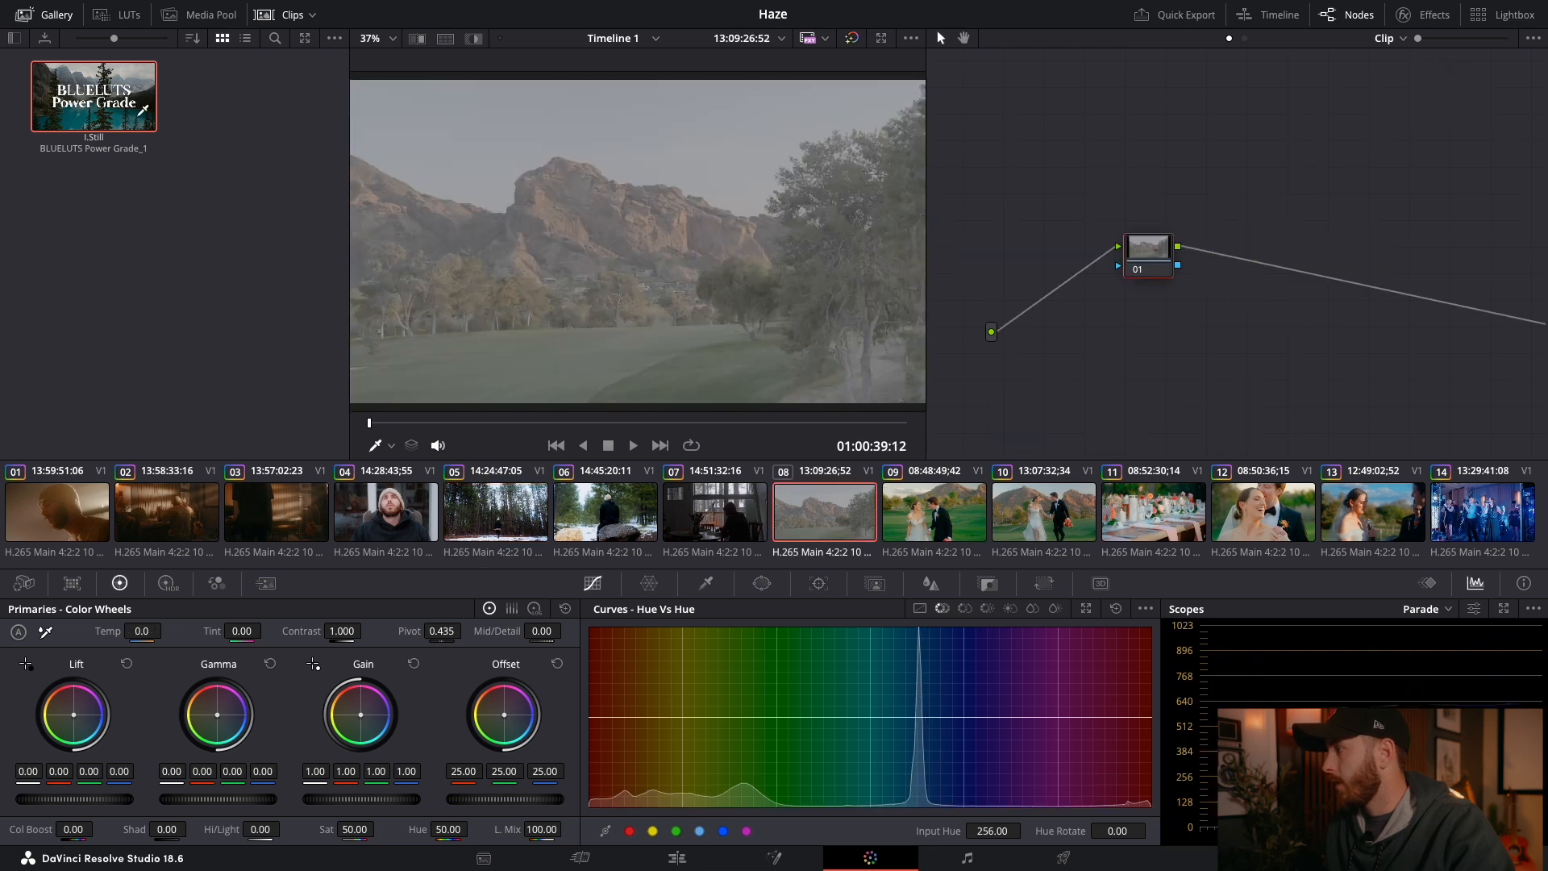
middle_click(144, 110)
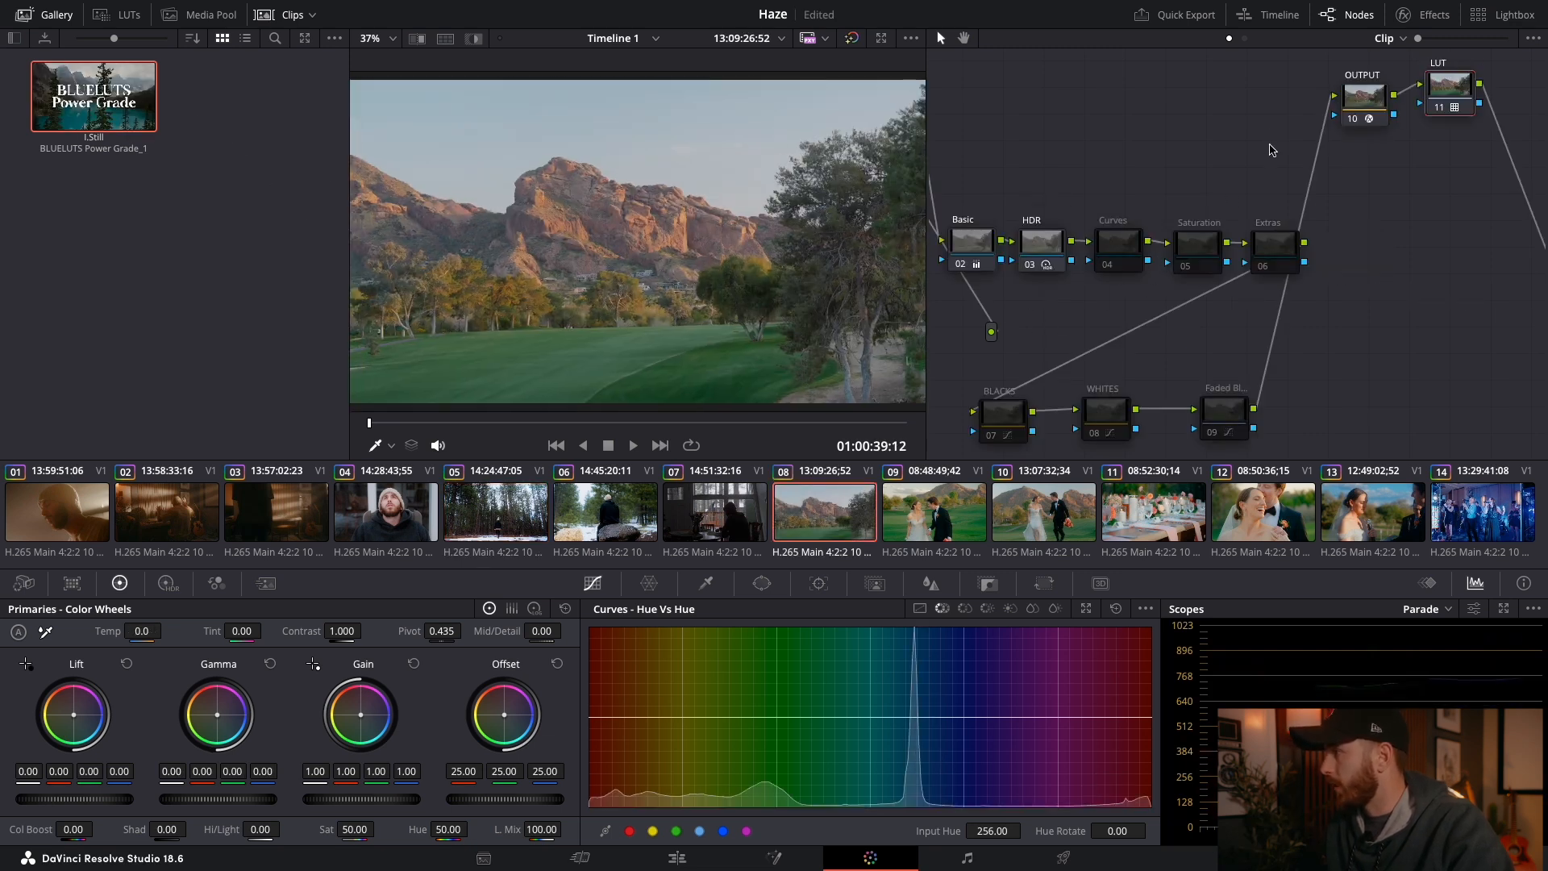
Step: Set clip 8's Basic node Lift to -0.01, Gamma to -0.01, Gain to 1.08 and Saturation to 56.60
scroll(1088, 240, left, 2)
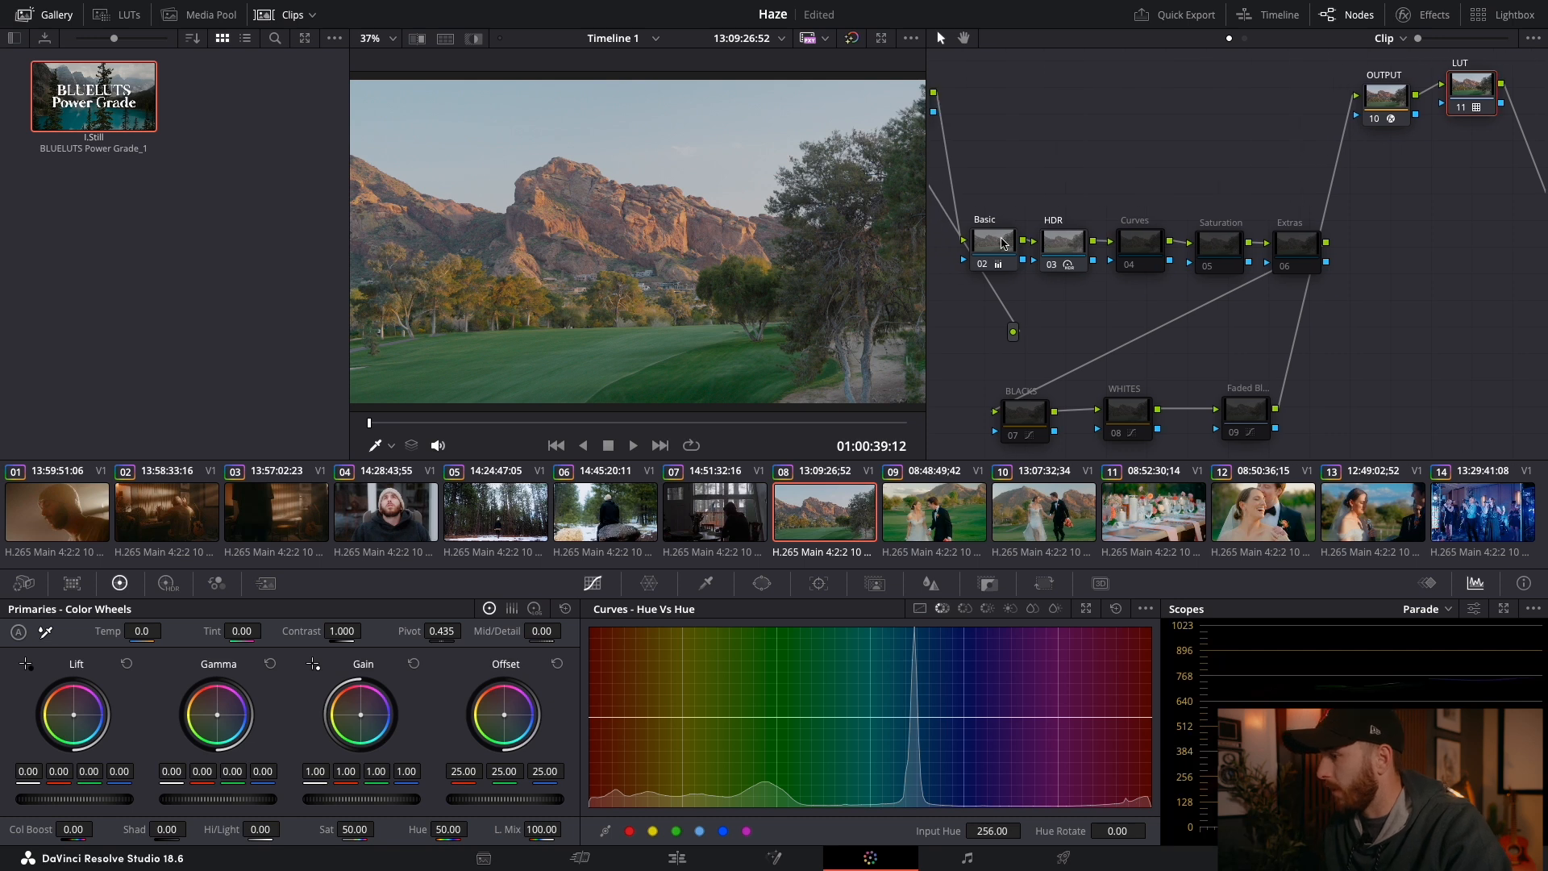
click(1004, 244)
drag(266, 803, 242, 803)
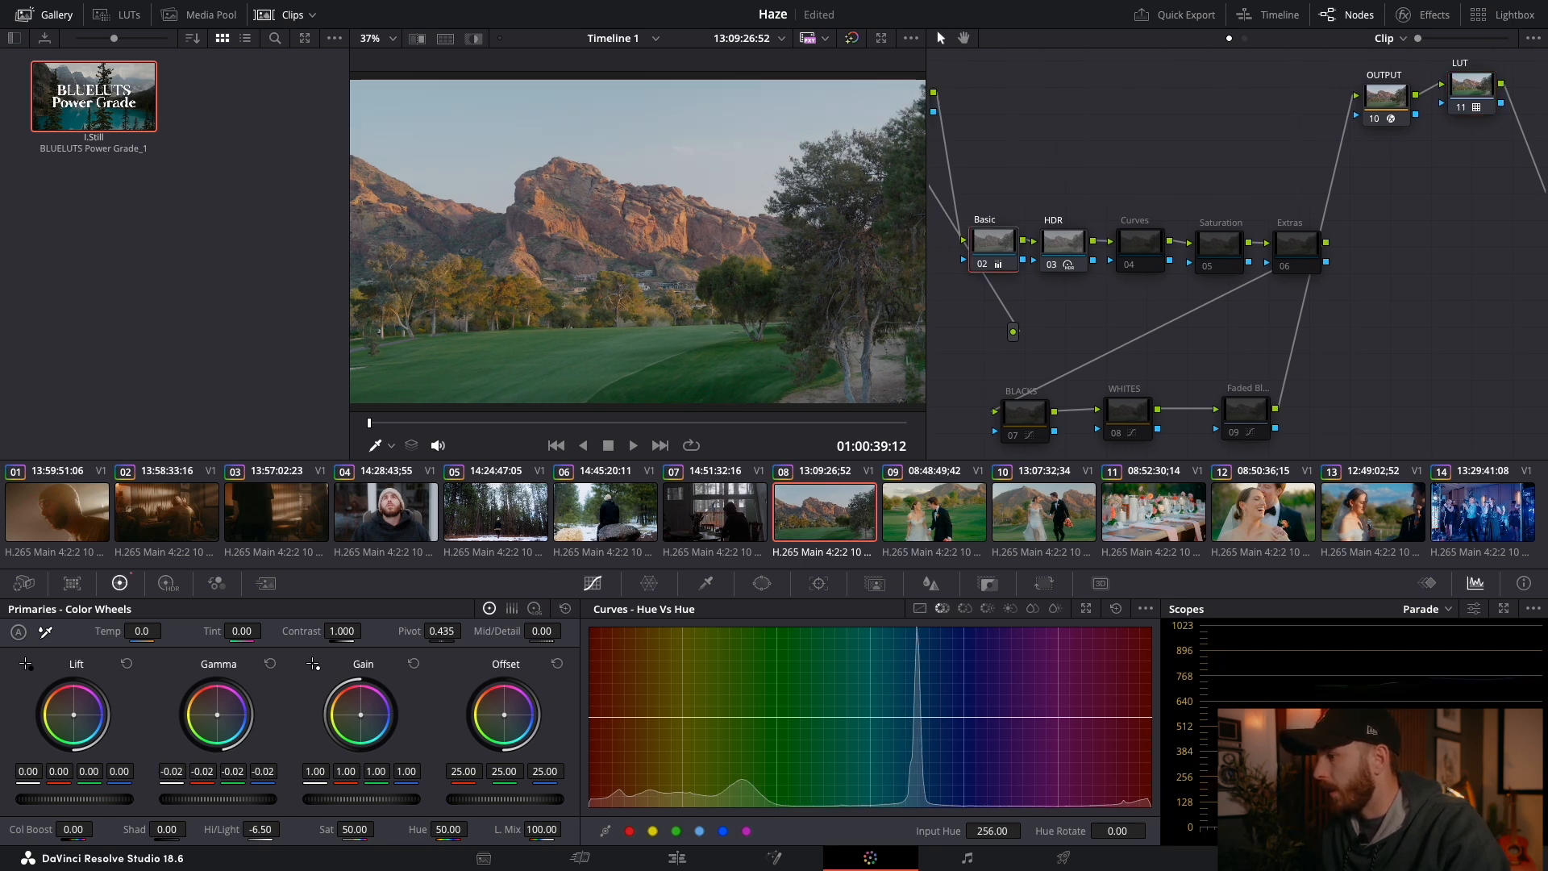
drag(358, 801, 380, 803)
drag(102, 801, 70, 803)
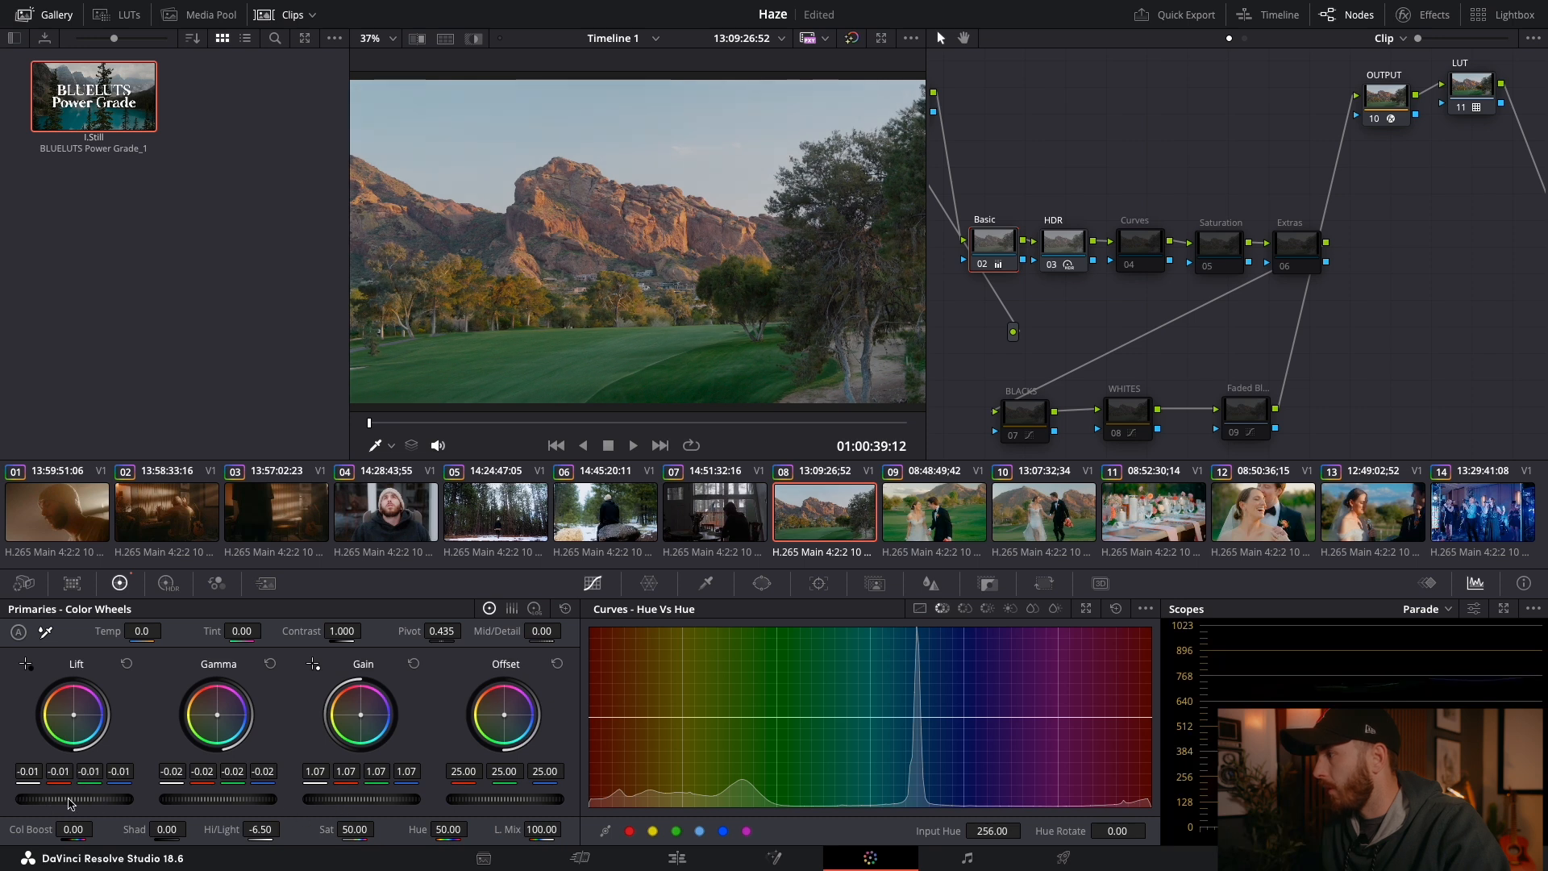
mouse_move(355, 803)
mouse_down()
mouse_move(375, 804)
mouse_move(359, 839)
mouse_move(379, 828)
mouse_move(356, 831)
mouse_up()
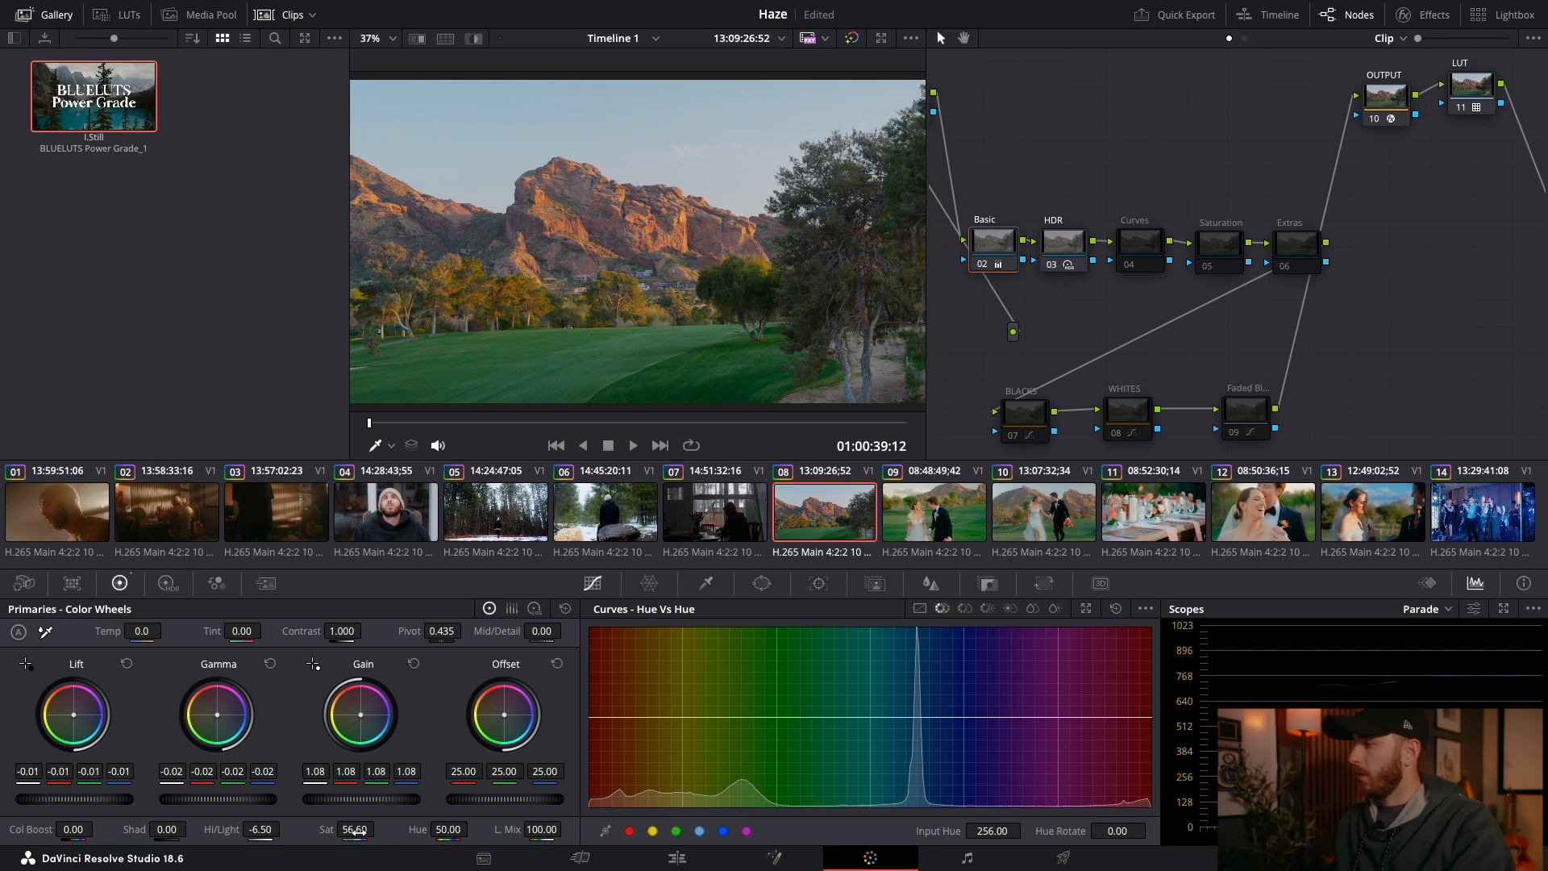
drag(239, 809, 245, 808)
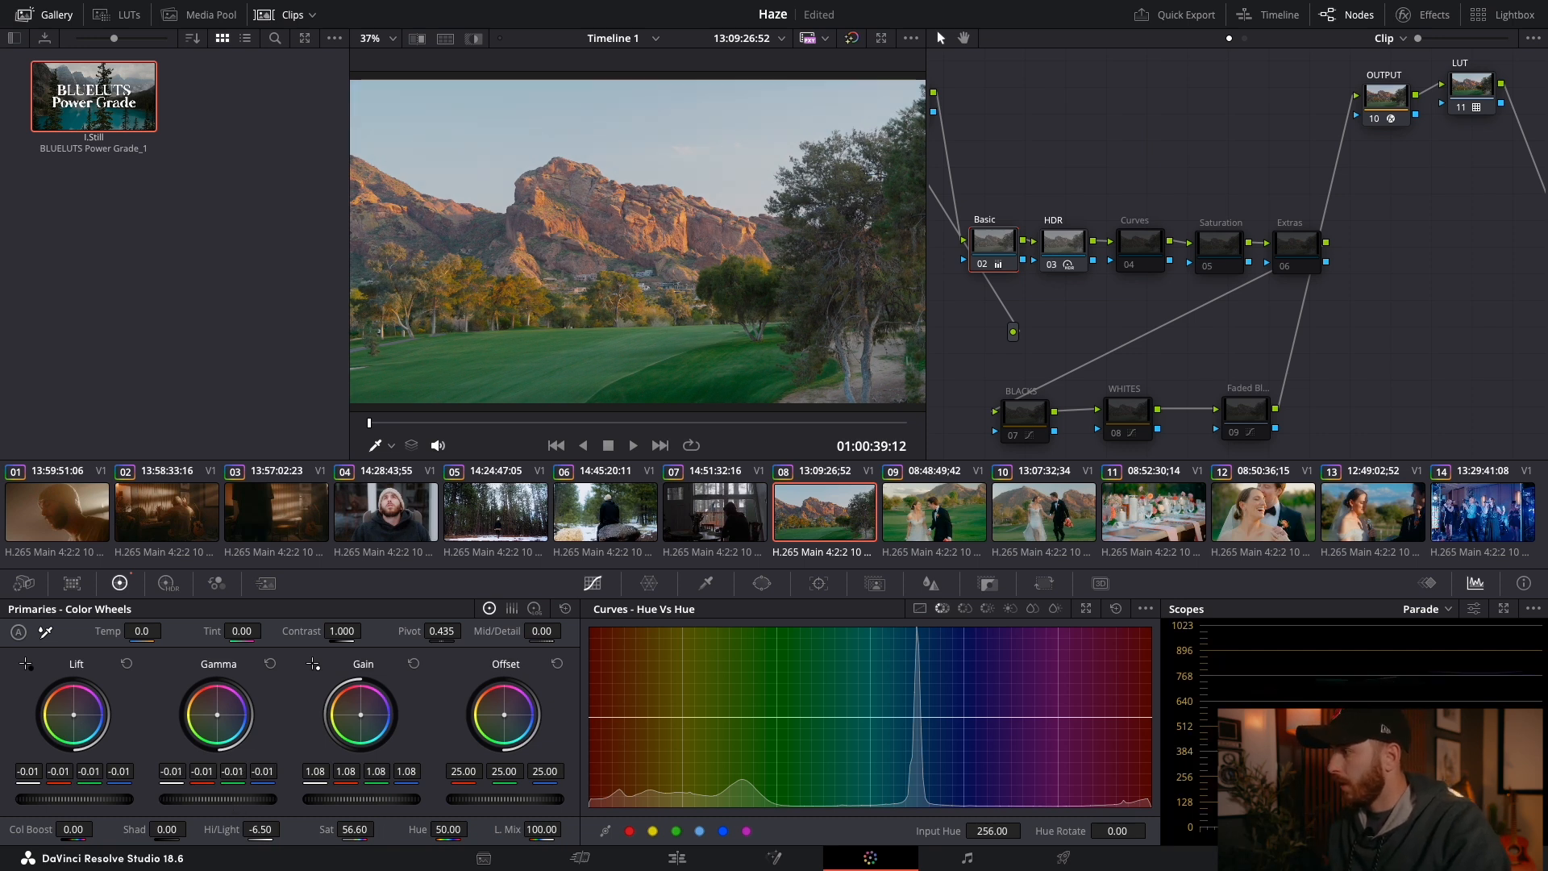
Step: Set Mid/Detail to -29.50 on clip 8's Basic node and compare the image before and after the grade
drag(544, 630, 504, 630)
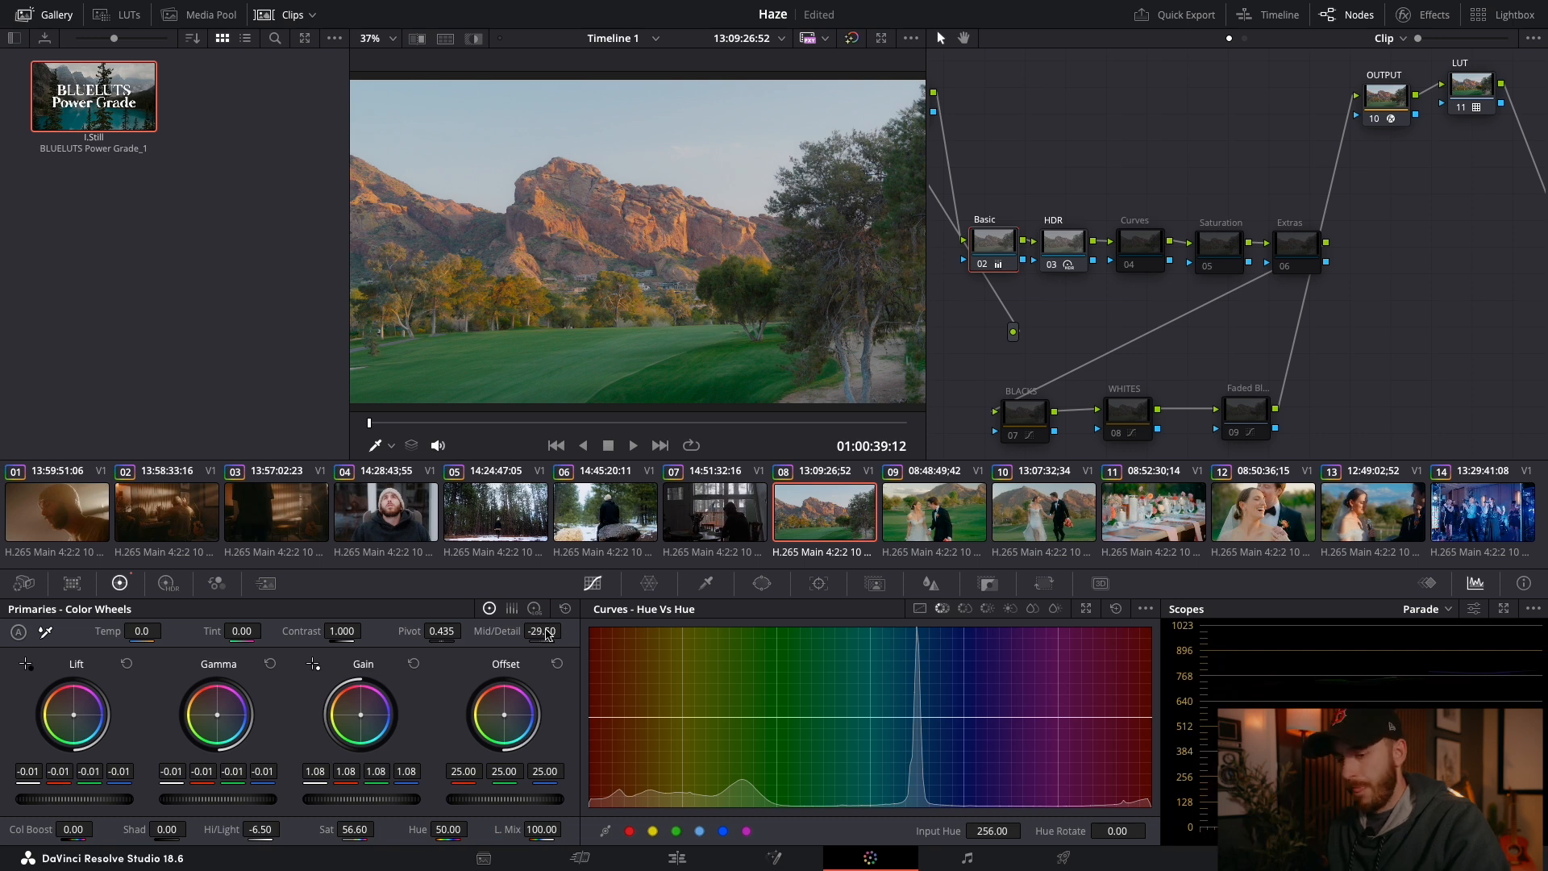
key(shift+d)
key(shift+d)
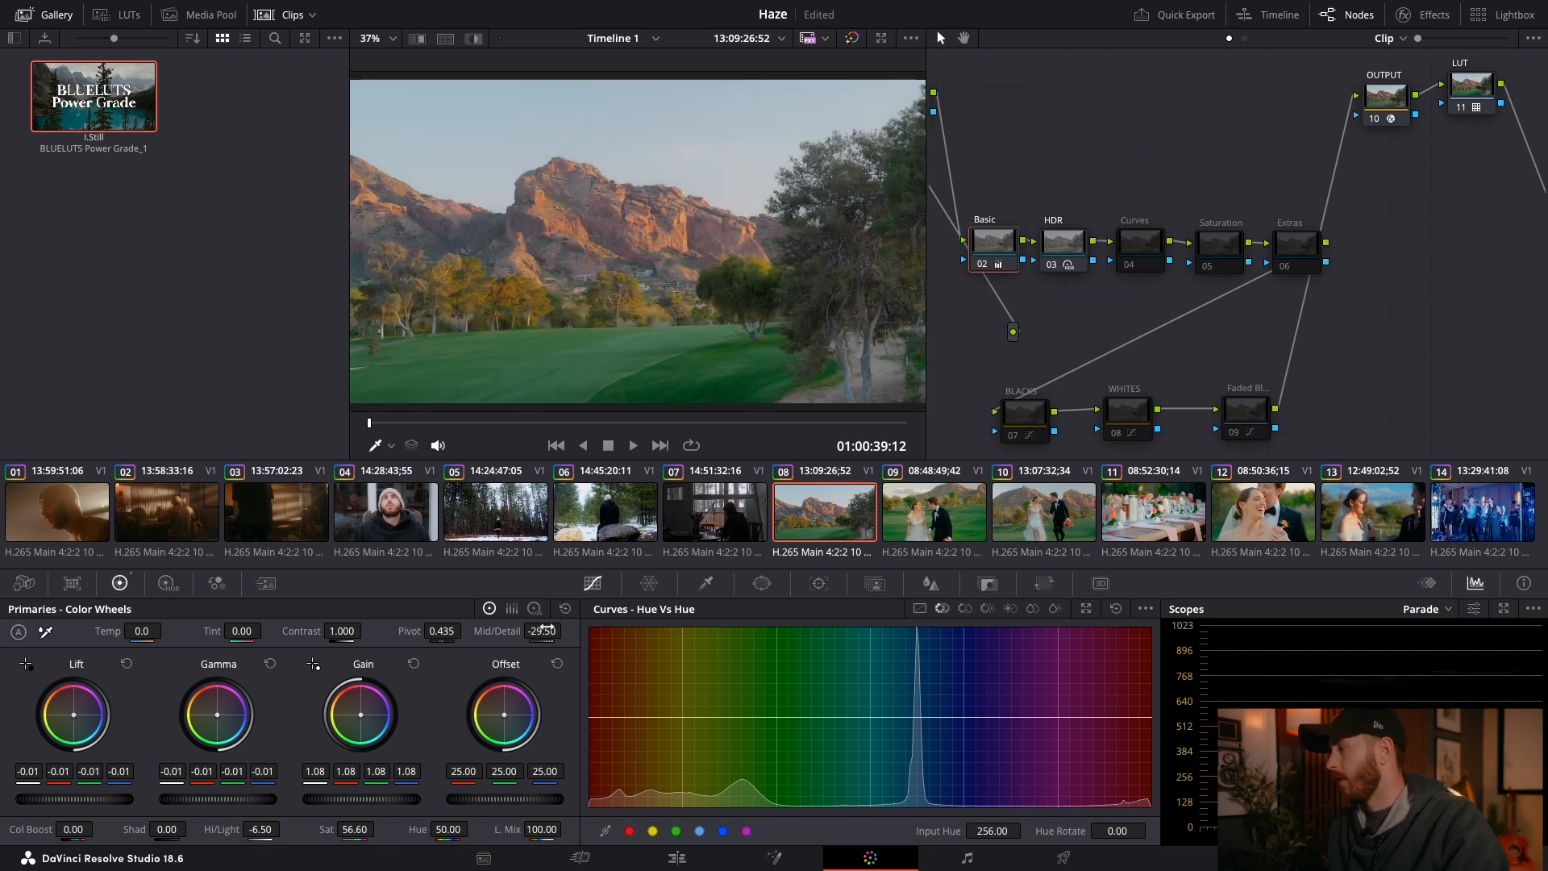
key(shift+d)
key(shift+d)
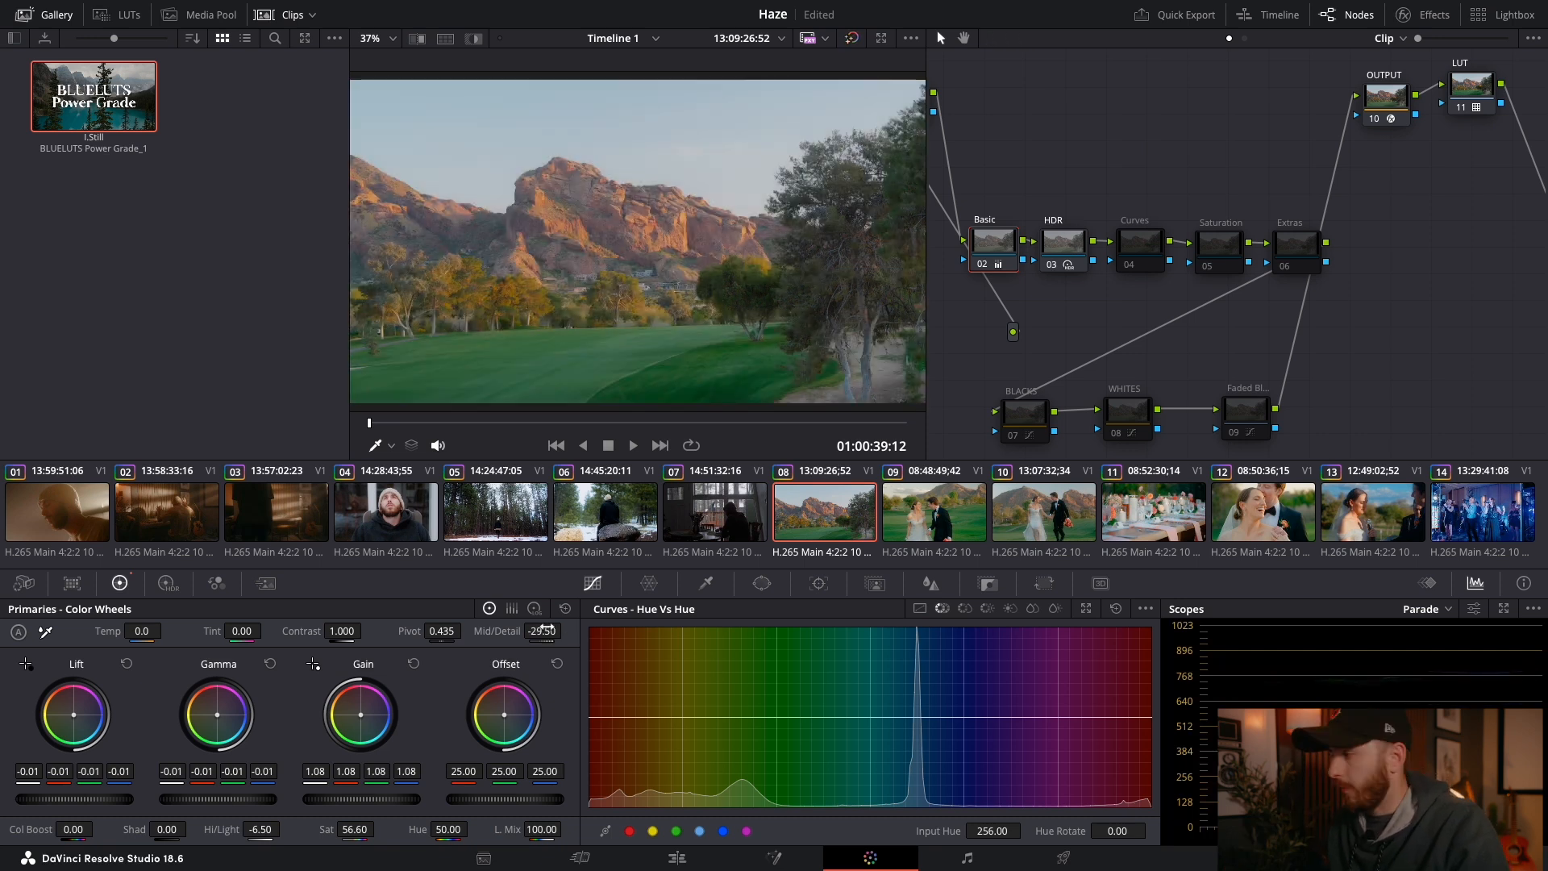